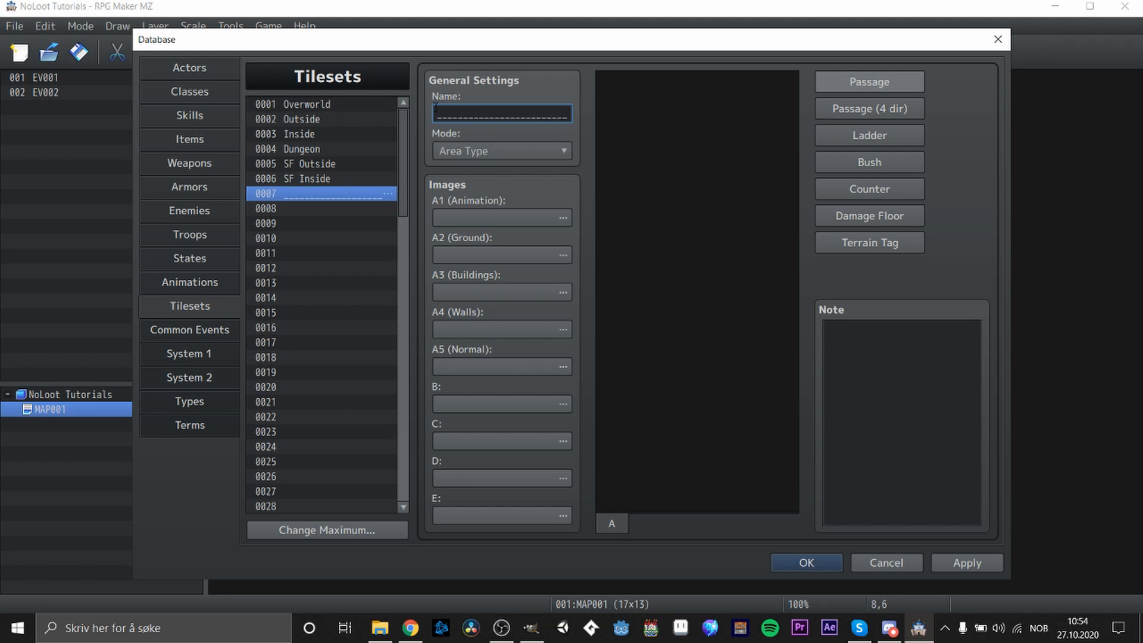
Name tileset 0008 "MY OWN" and fill the name of tileset 0009 with underscores as a divider line
{"action": "left_click", "coordinate": [347, 209]}
{"action": "left_click", "coordinate": [460, 109]}
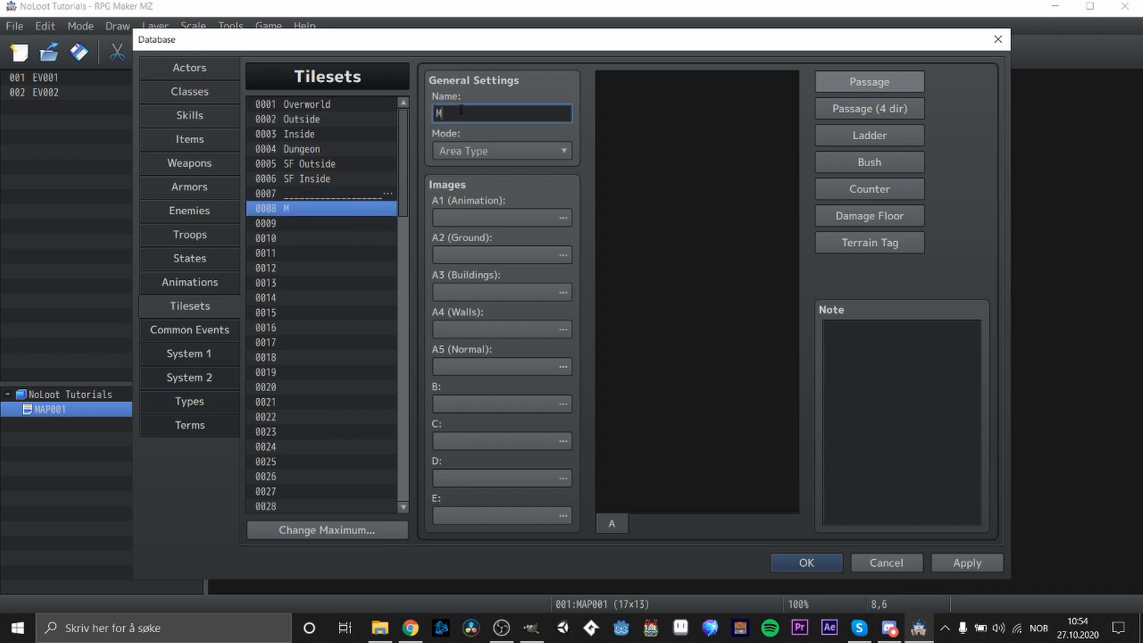
{"action": "left_click", "coordinate": [304, 224]}
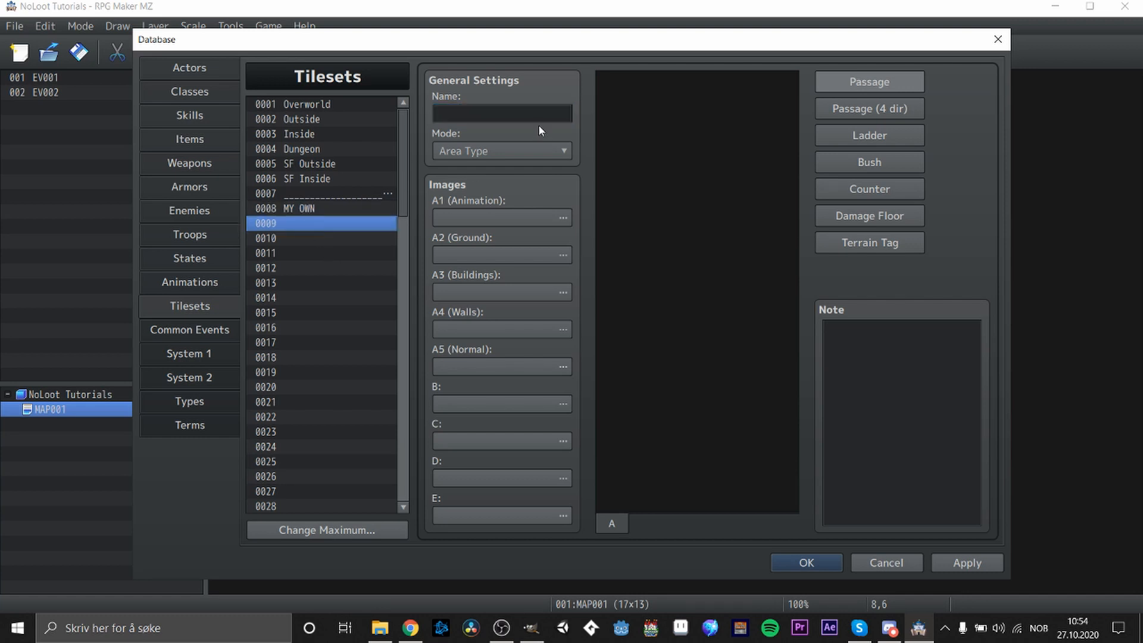
{"action": "left_click", "coordinate": [530, 111]}
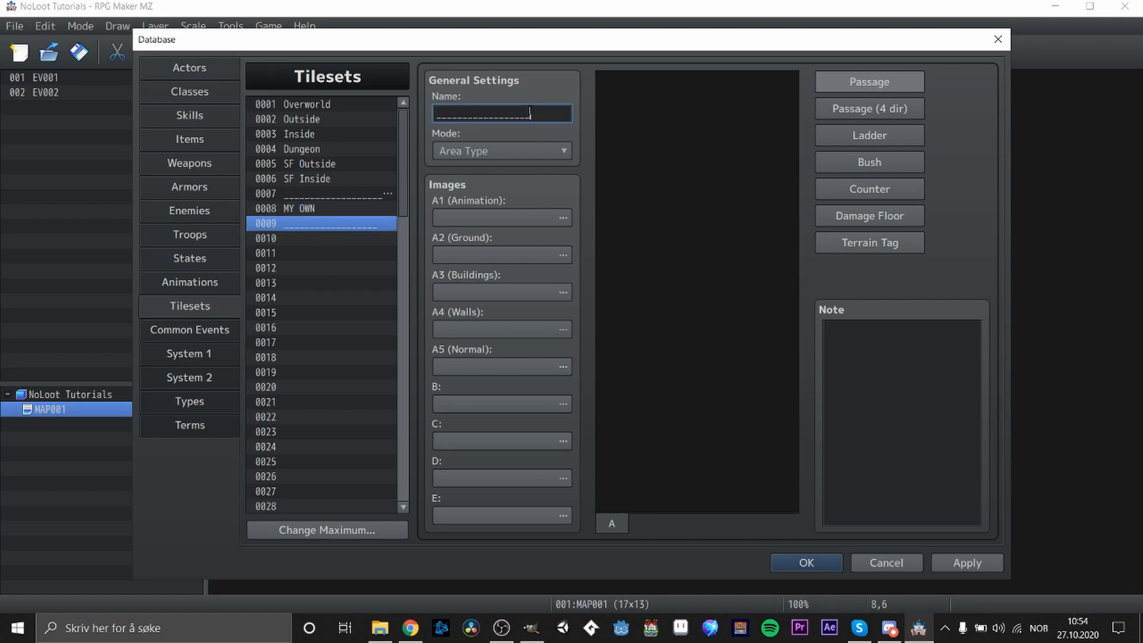
Copy the Outside tileset into the empty slot 0010
{"action": "left_click", "coordinate": [311, 135]}
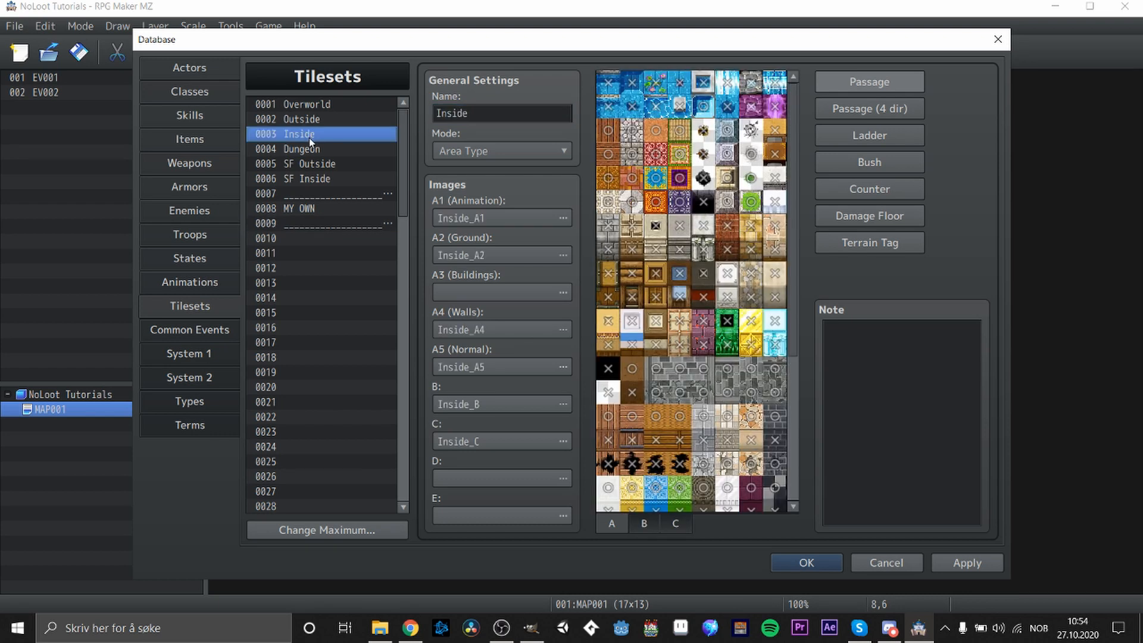
{"action": "key", "text": "Down"}
{"action": "key", "text": "Down"}
{"action": "left_click", "coordinate": [302, 138]}
{"action": "left_click", "coordinate": [309, 119]}
{"action": "right_click", "coordinate": [298, 119]}
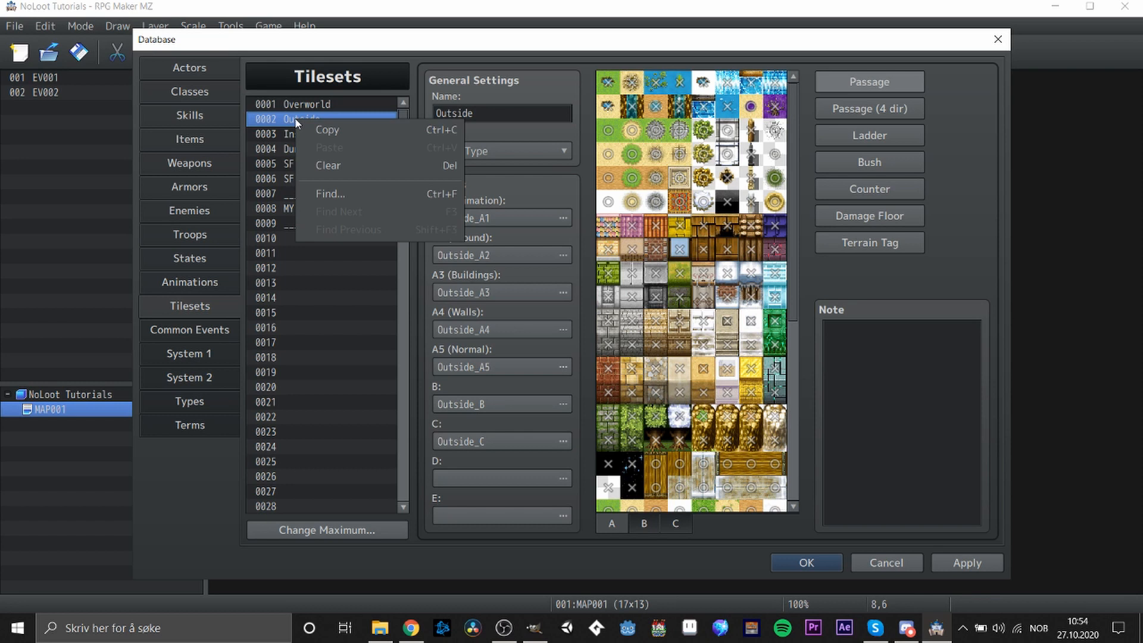
{"action": "left_click", "coordinate": [328, 131]}
{"action": "left_click", "coordinate": [307, 237]}
{"action": "right_click", "coordinate": [307, 237]}
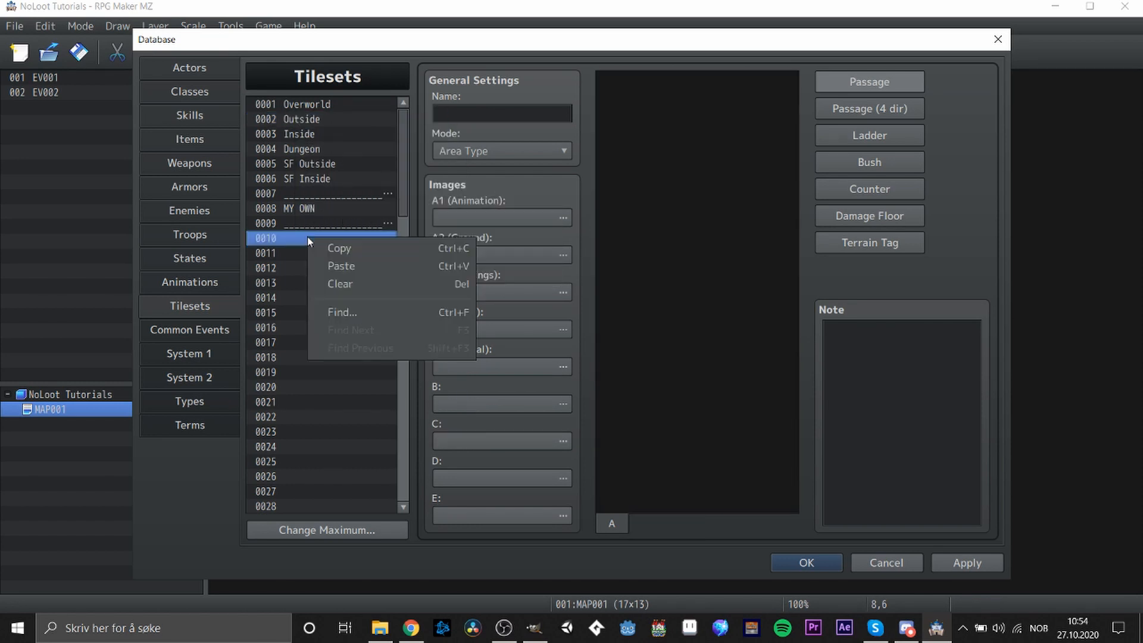
{"action": "left_click", "coordinate": [364, 269]}
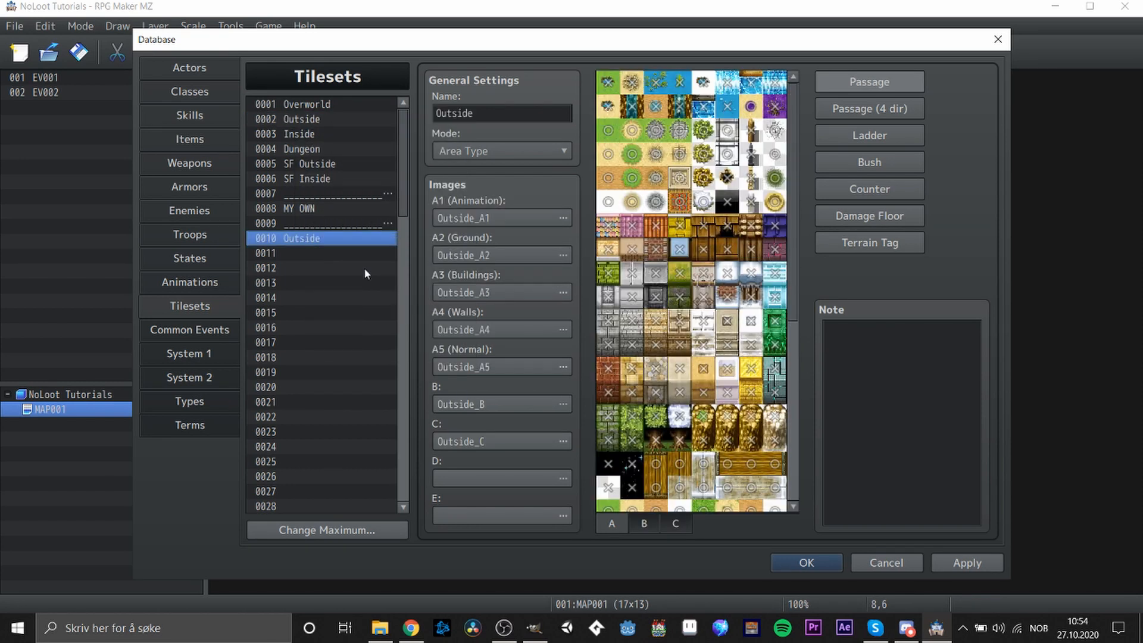
Look over the copied tileset's B tiles and the images assigned to A2 (Ground), A3 (Buildings) and A1 (Animation)
{"action": "left_click", "coordinate": [645, 523]}
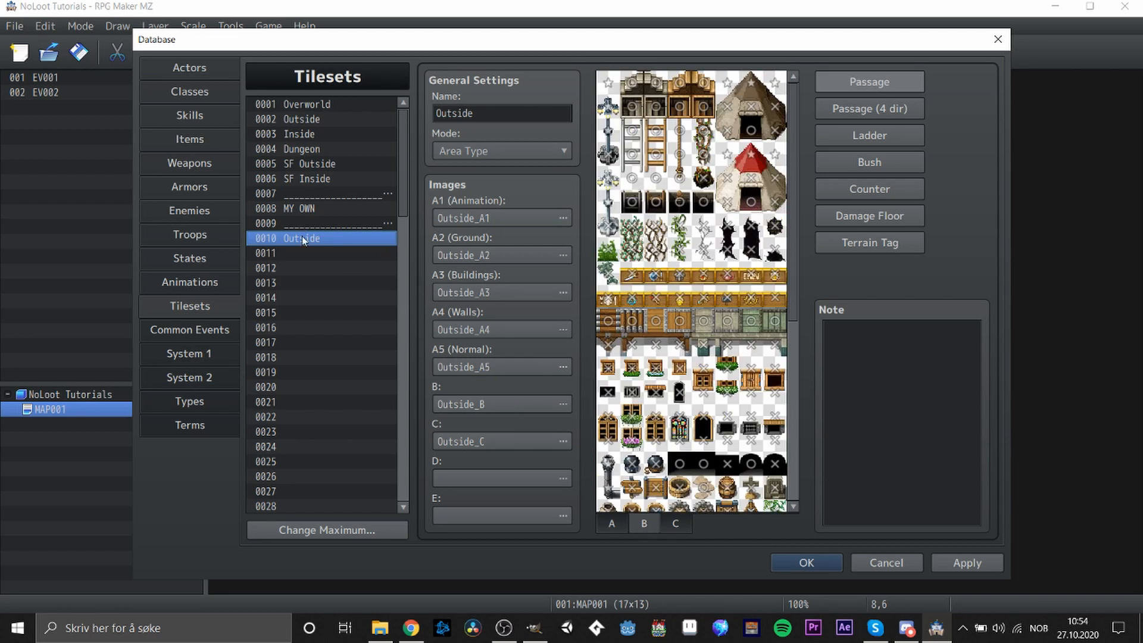
{"action": "mouse_move", "coordinate": [797, 253]}
{"action": "left_mouse_down"}
{"action": "mouse_move", "coordinate": [805, 452]}
{"action": "mouse_move", "coordinate": [801, 241]}
{"action": "left_mouse_up"}
{"action": "left_click", "coordinate": [464, 254]}
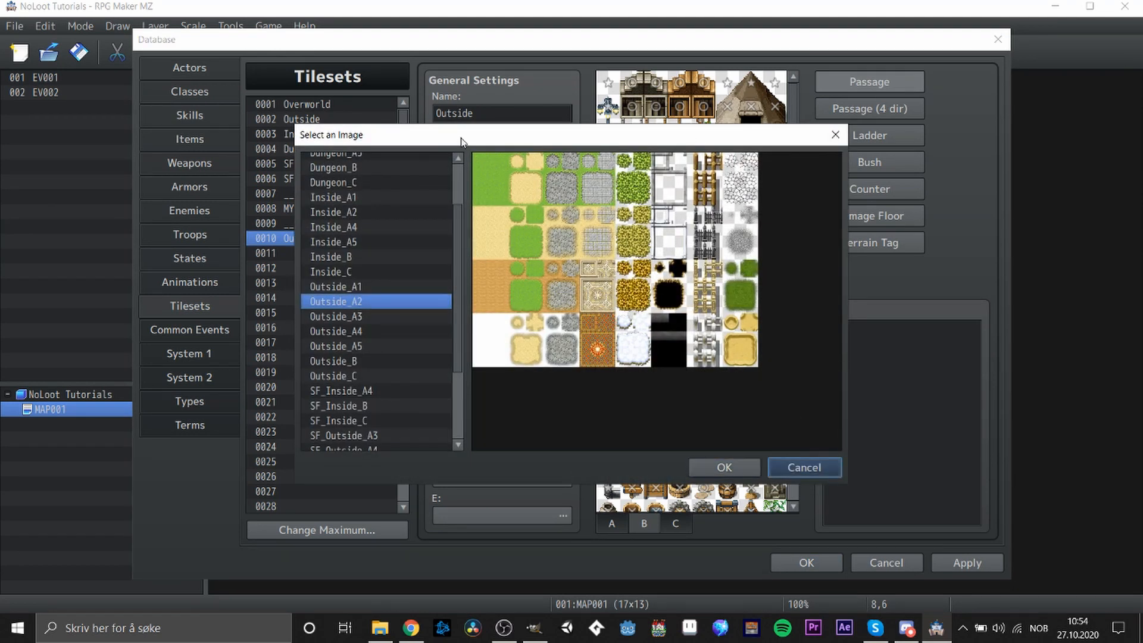
{"action": "left_click", "coordinate": [795, 463]}
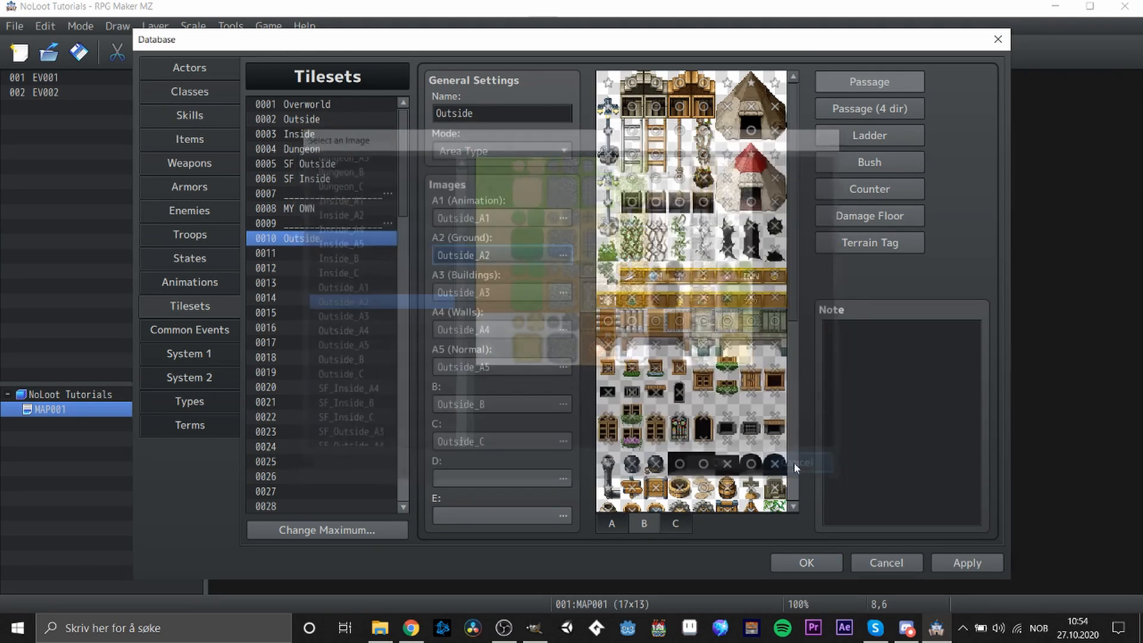
{"action": "left_click", "coordinate": [477, 294]}
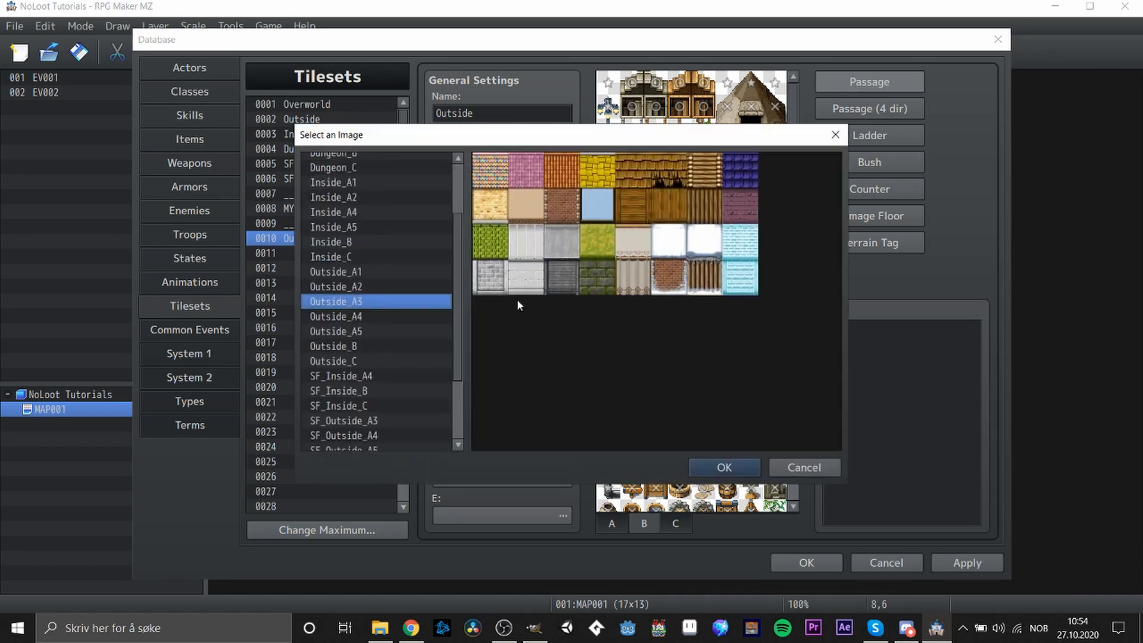
{"action": "left_click", "coordinate": [802, 467]}
{"action": "left_click", "coordinate": [504, 218]}
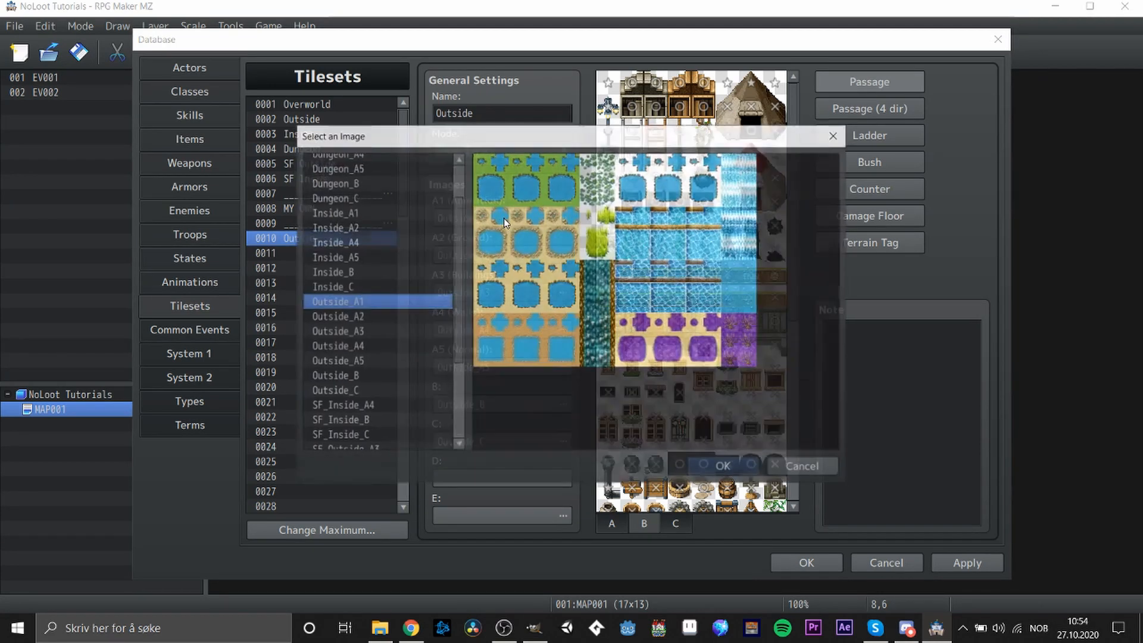
{"action": "left_click", "coordinate": [791, 468]}
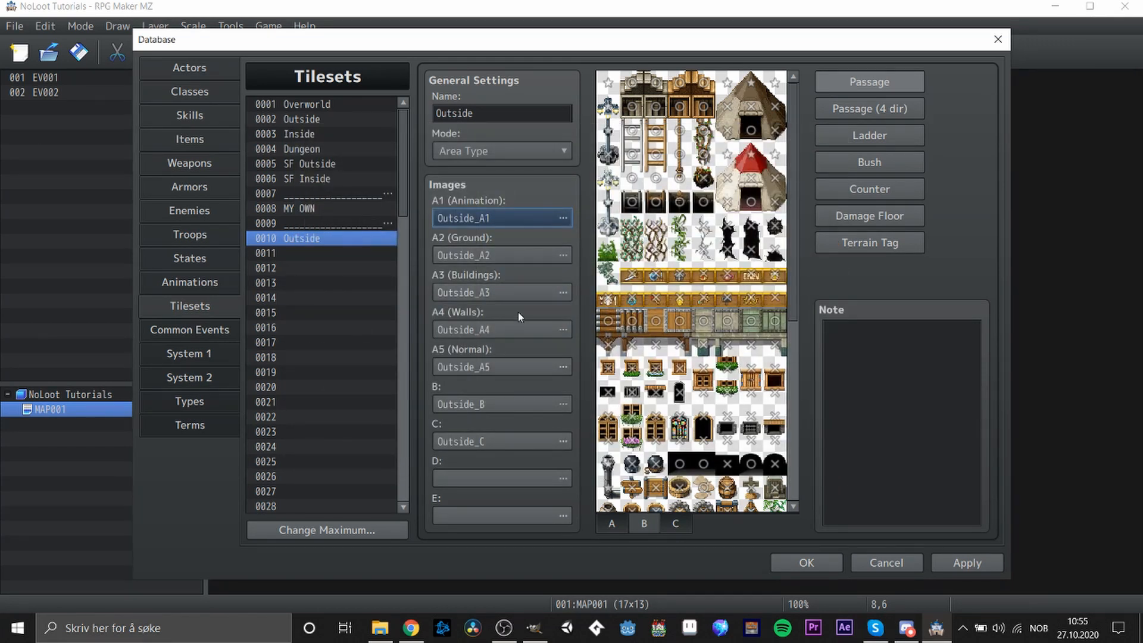
Inspect the images assigned to A4 (Walls), A5 (Normal) and B in the copied tileset without changing them
{"action": "left_click", "coordinate": [516, 335]}
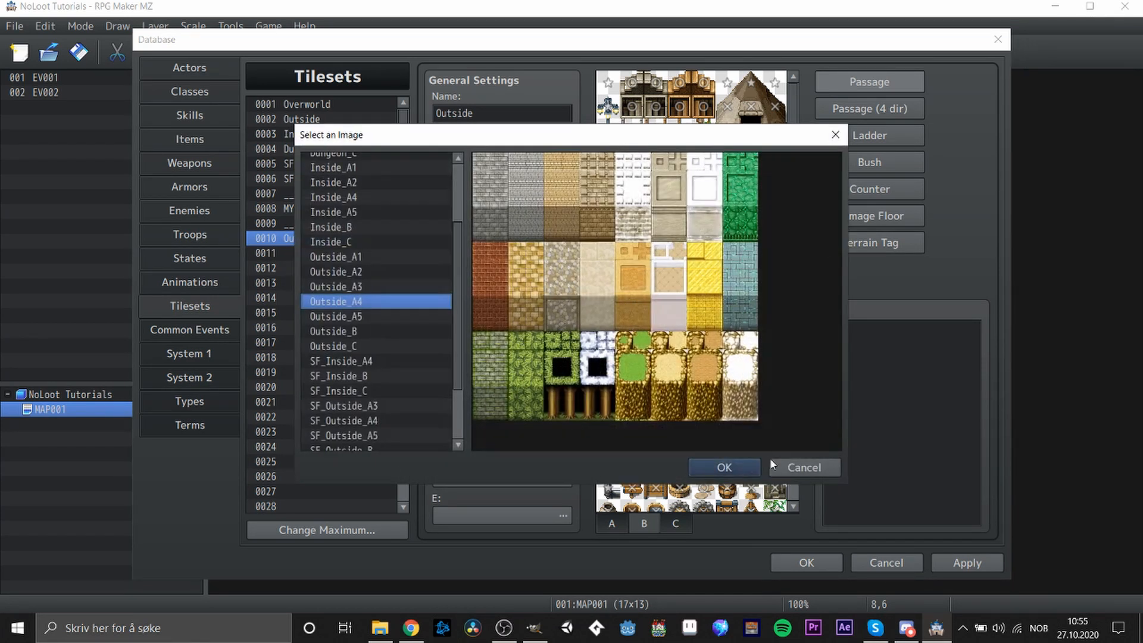
{"action": "left_click", "coordinate": [833, 472]}
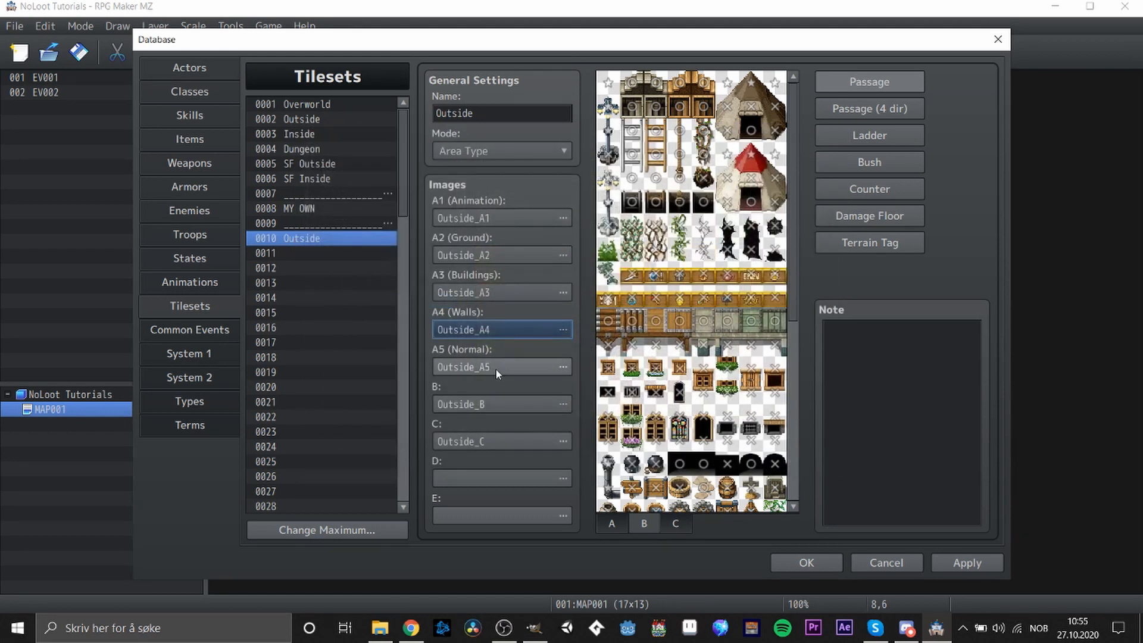
{"action": "left_click", "coordinate": [495, 367]}
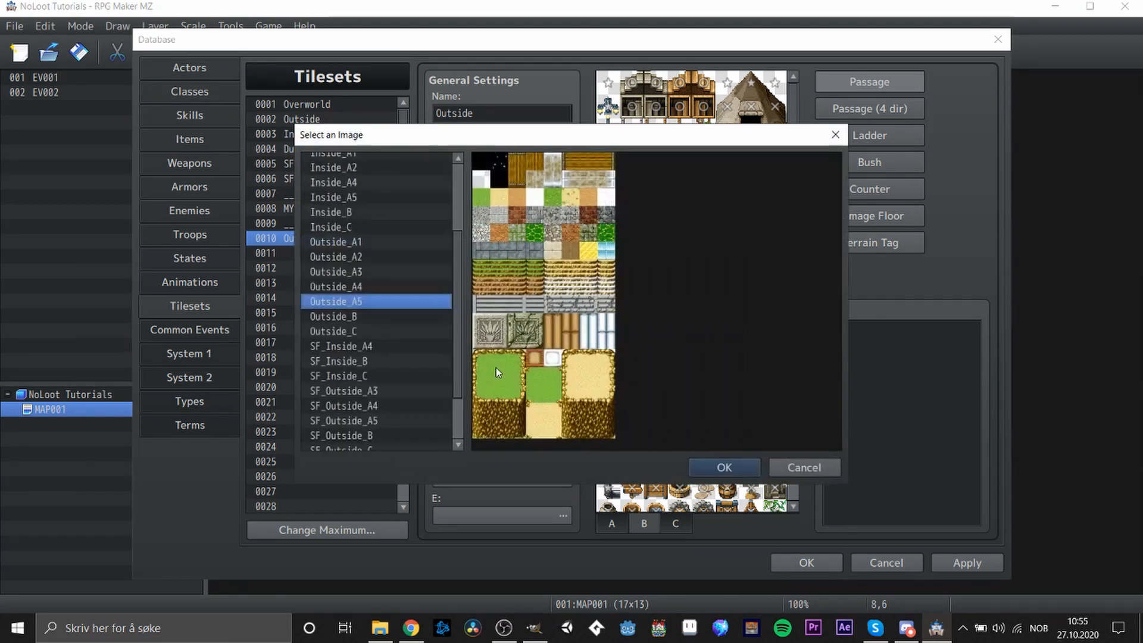
{"action": "left_click", "coordinate": [804, 469]}
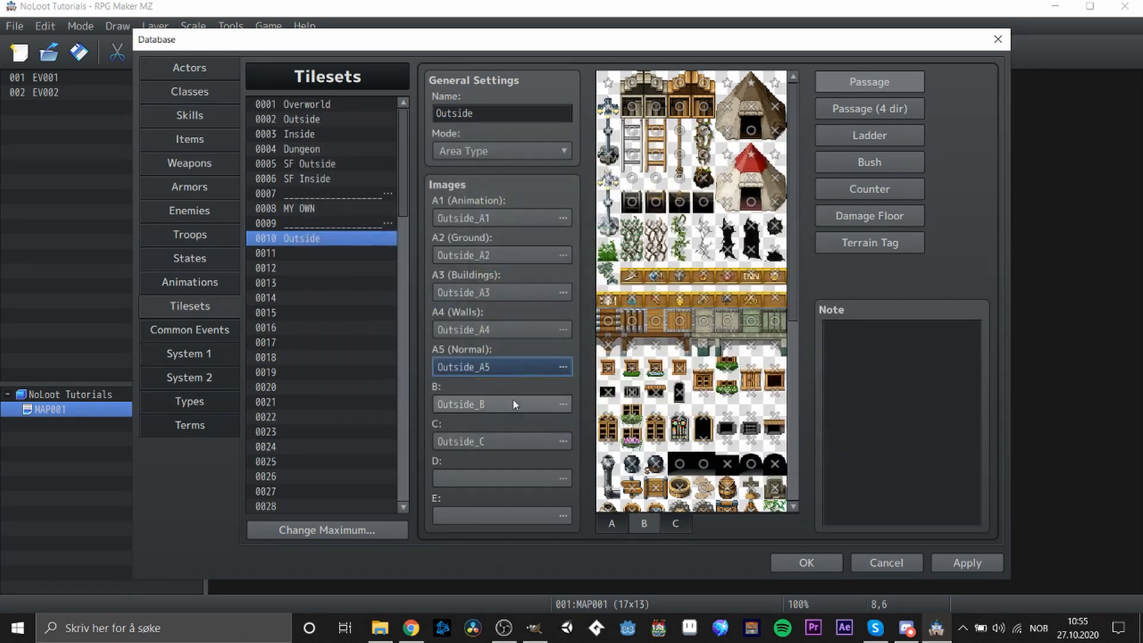
{"action": "left_click", "coordinate": [512, 403]}
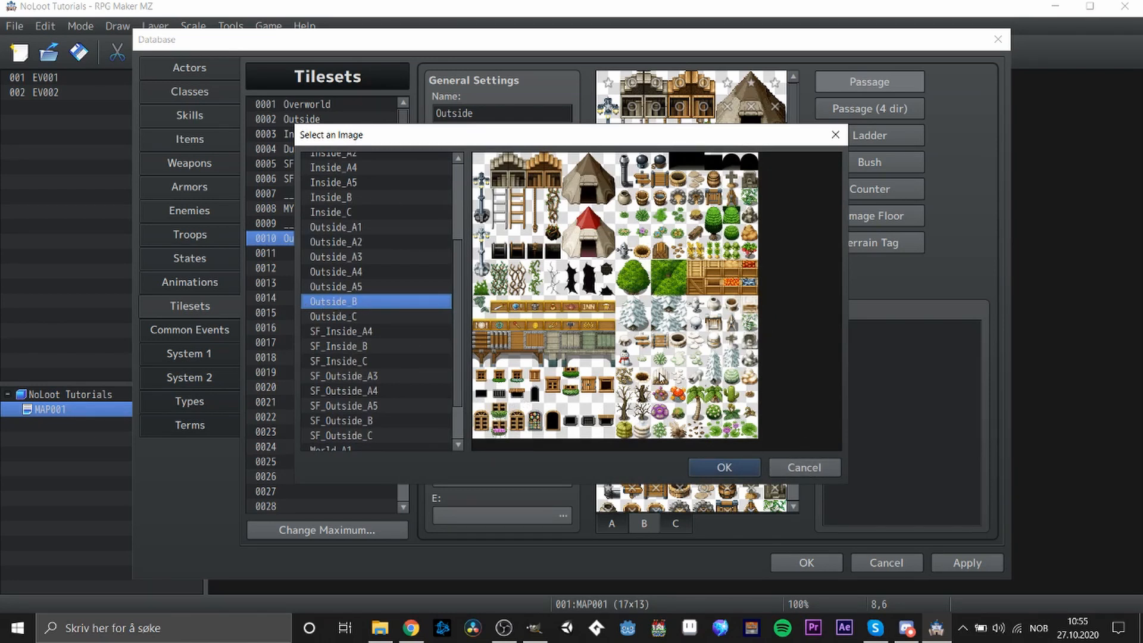
{"action": "left_click", "coordinate": [793, 467]}
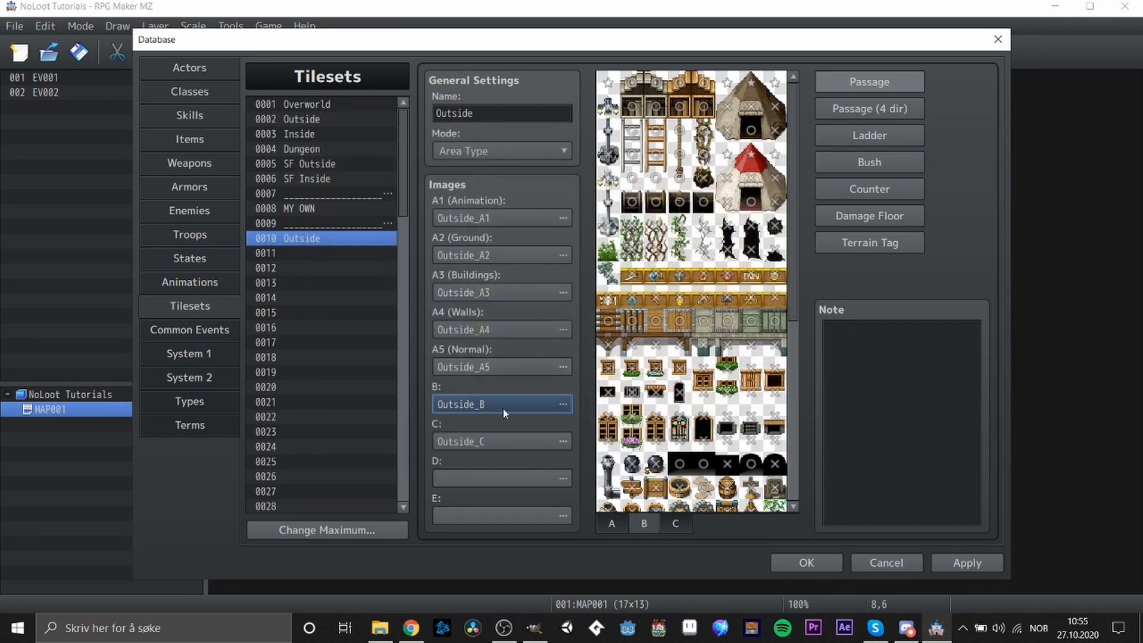
Apply and close the database changes, and open the img/tilesets folder of the project in File Explorer
{"action": "left_click", "coordinate": [965, 562]}
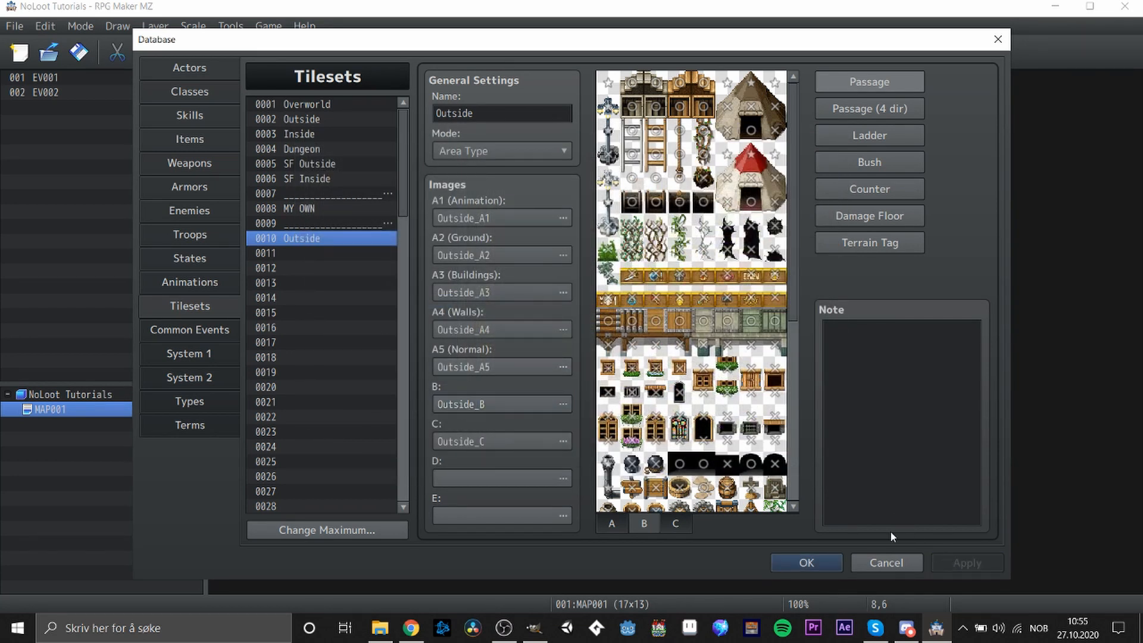
{"action": "left_click", "coordinate": [802, 563]}
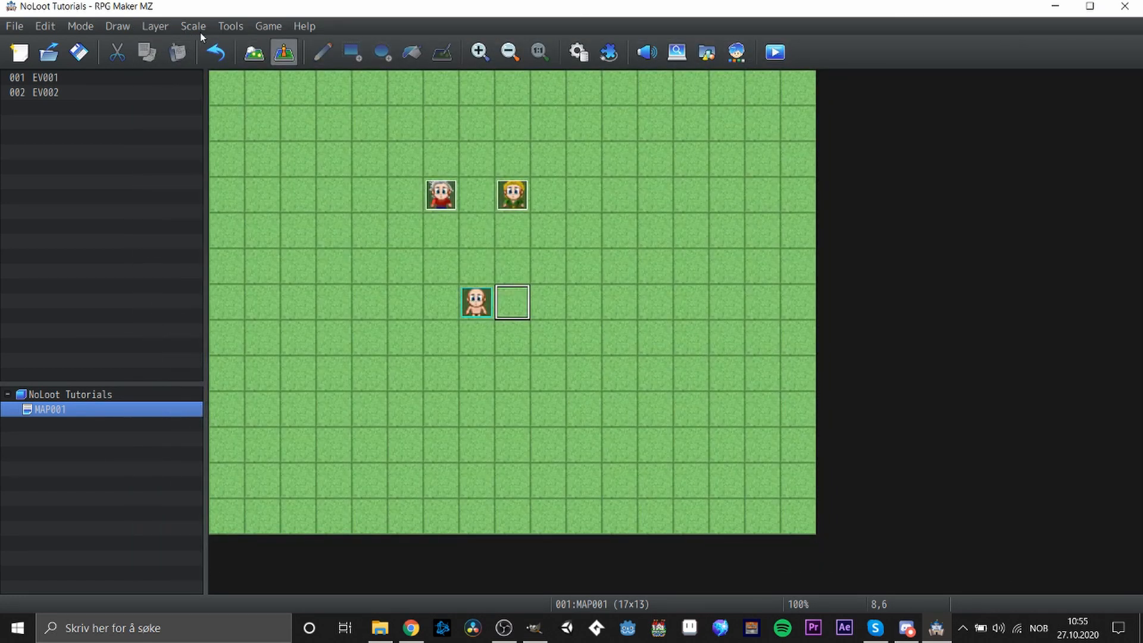
{"action": "left_click", "coordinate": [270, 26]}
{"action": "left_click", "coordinate": [284, 71]}
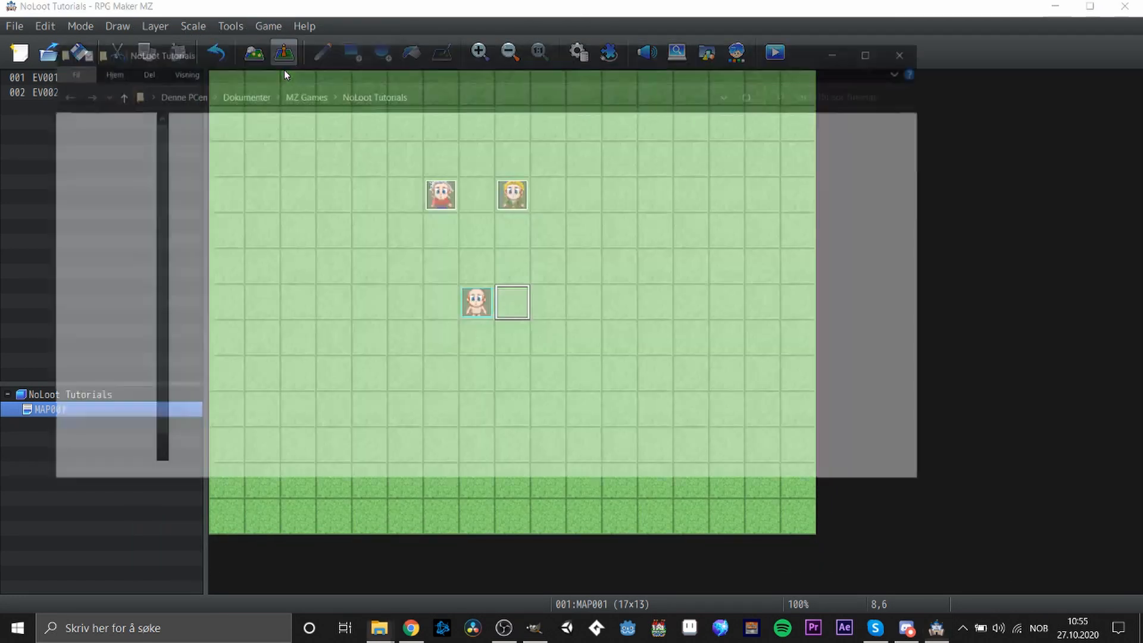
{"action": "double_click", "coordinate": [224, 237]}
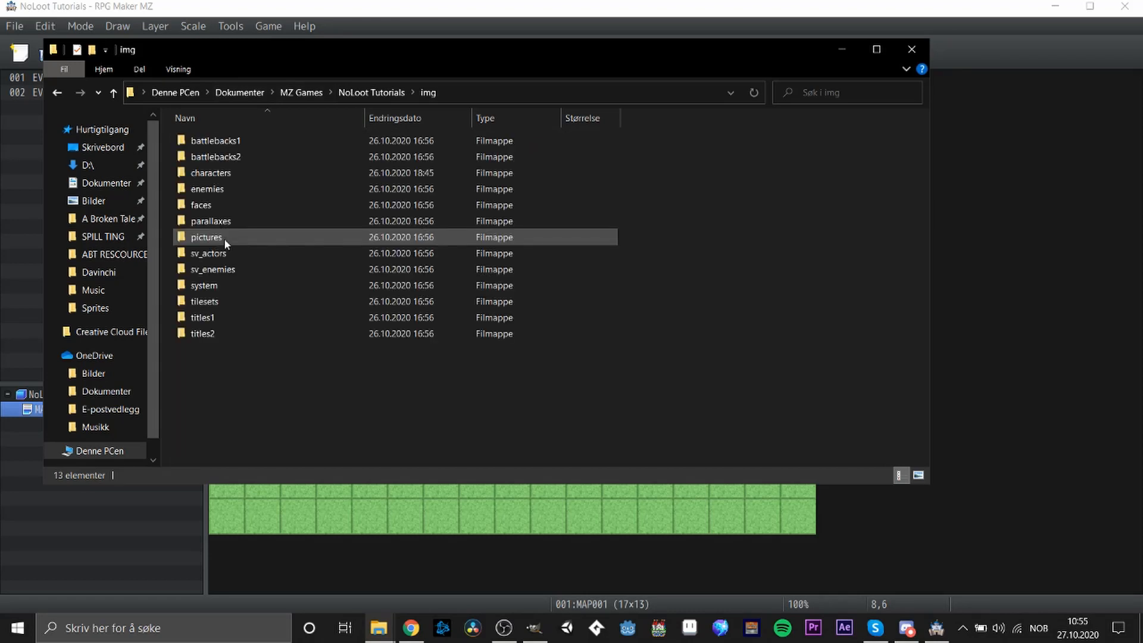
{"action": "double_click", "coordinate": [229, 300]}
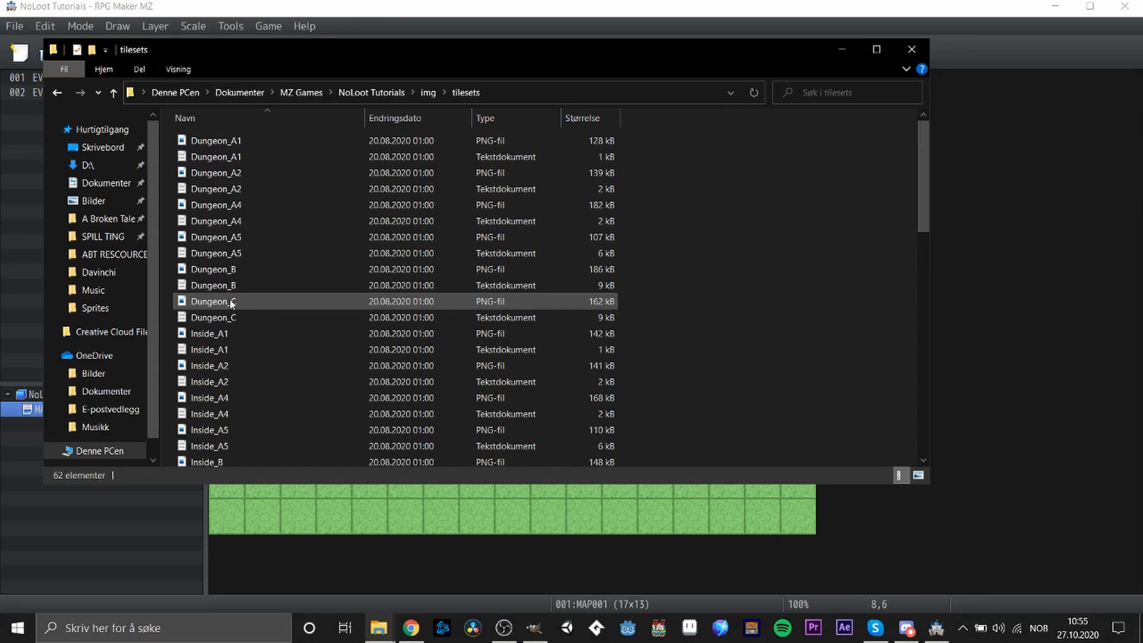
Find the Outside_B PNG in the tilesets folder, view it in the Bilder image viewer and close the viewer
{"action": "left_click", "coordinate": [270, 176]}
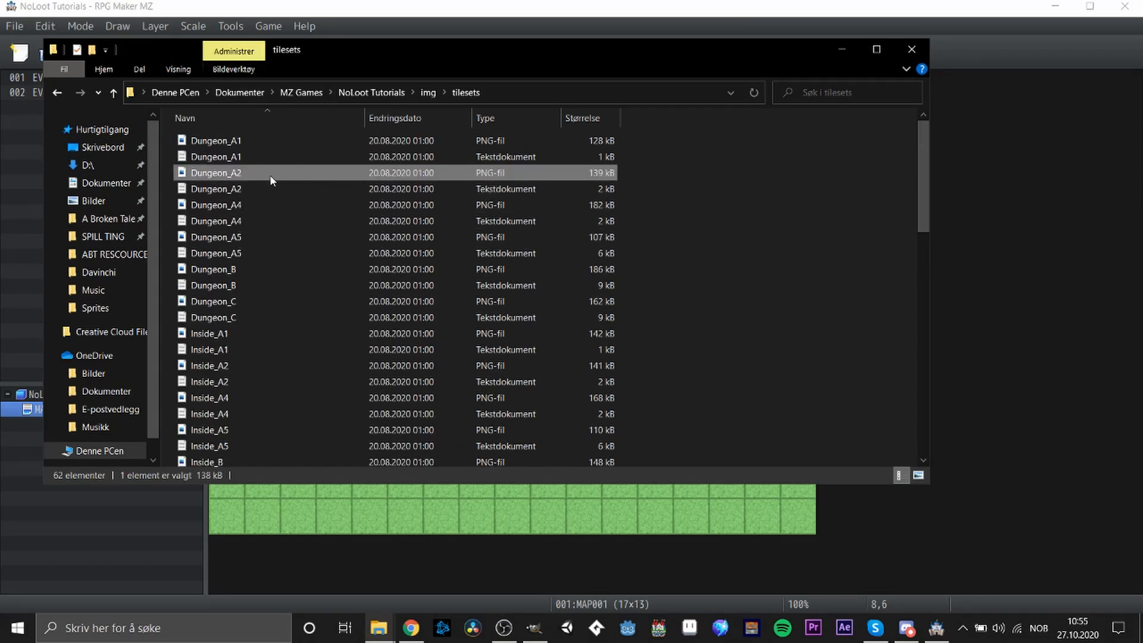
{"action": "scroll", "coordinate": [270, 179], "scroll_direction": "down", "scroll_amount": 8}
{"action": "left_click", "coordinate": [270, 171]}
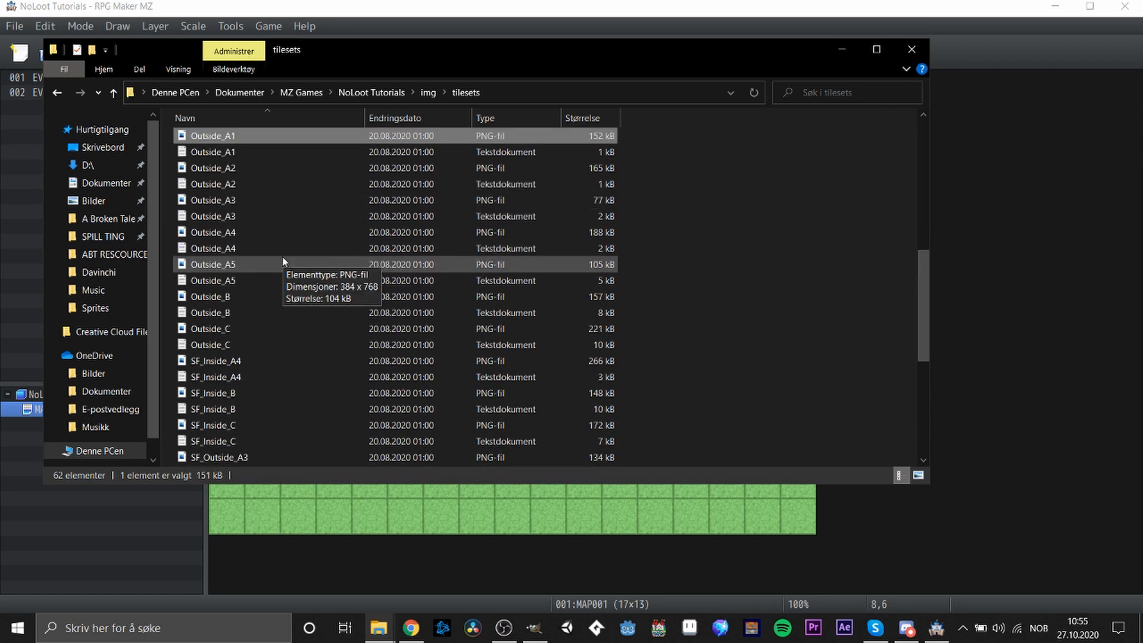
{"action": "left_click", "coordinate": [244, 293]}
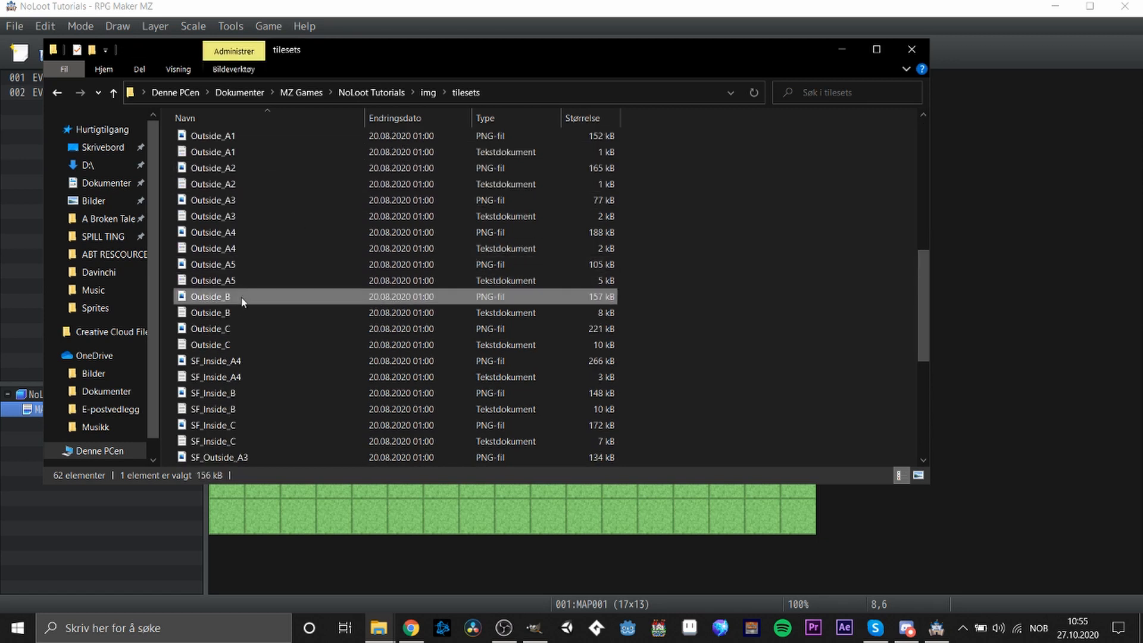
{"action": "right_click", "coordinate": [243, 299]}
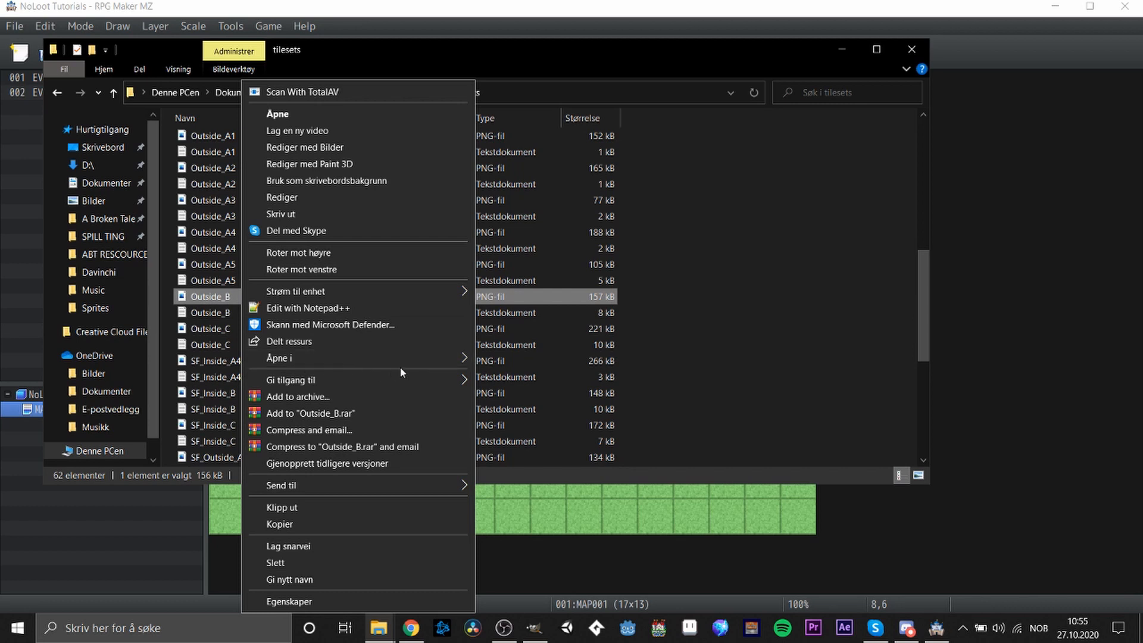
{"action": "mouse_move", "coordinate": [440, 356]}
{"action": "left_click", "coordinate": [521, 374]}
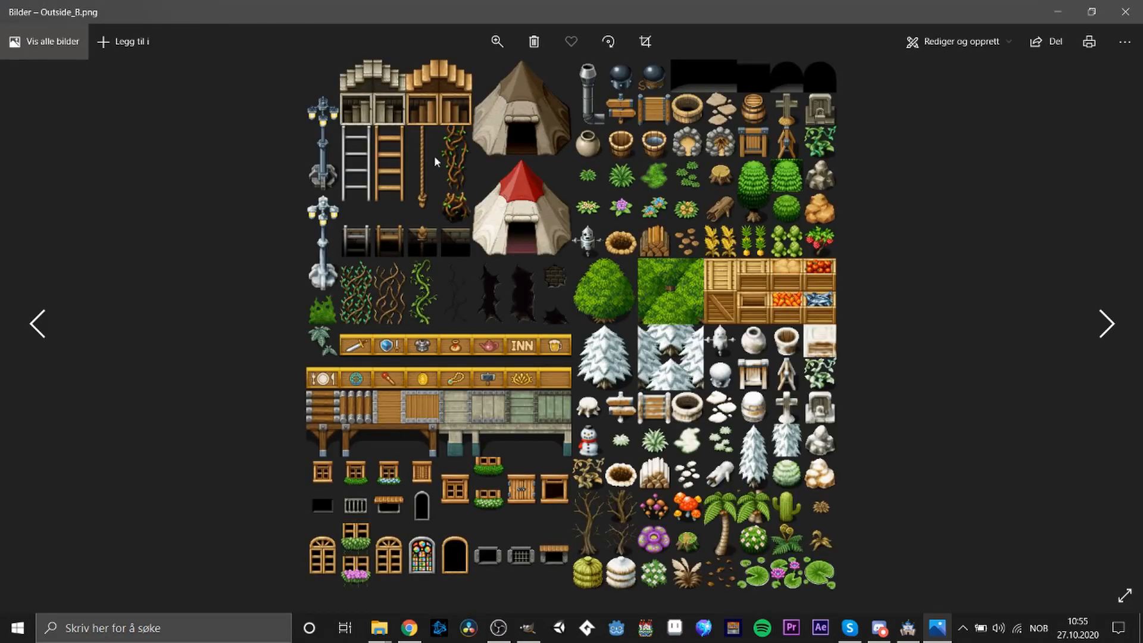
{"action": "left_click", "coordinate": [1130, 7]}
Open the Outside_B PNG in GNU Image Manipulation Program and zoom in to 150%
{"action": "right_click", "coordinate": [248, 299]}
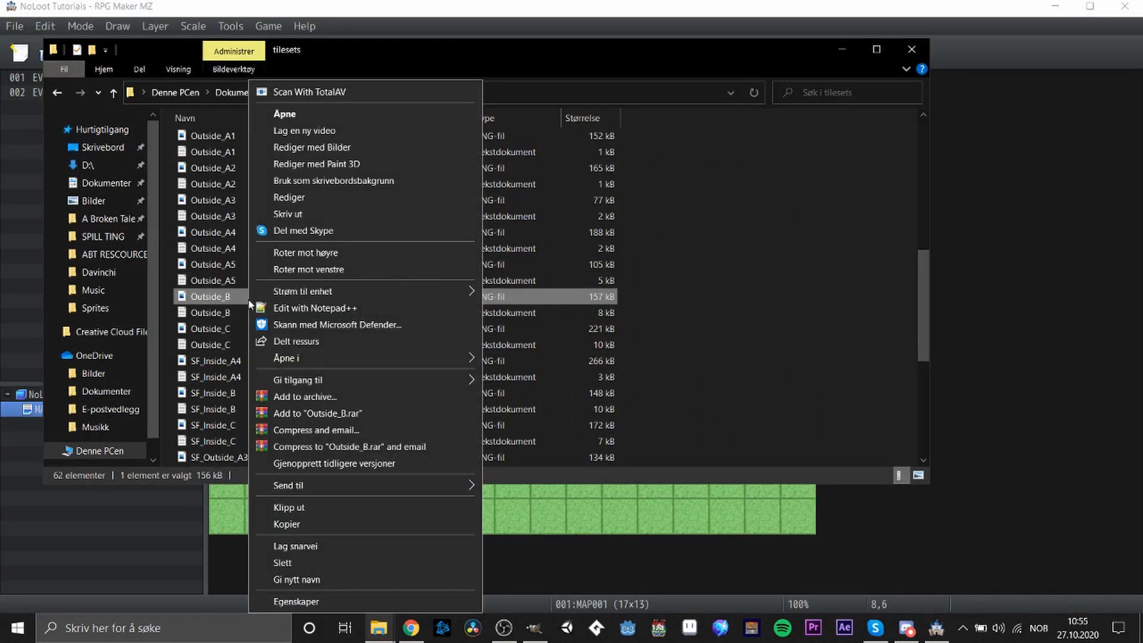
{"action": "mouse_move", "coordinate": [314, 351]}
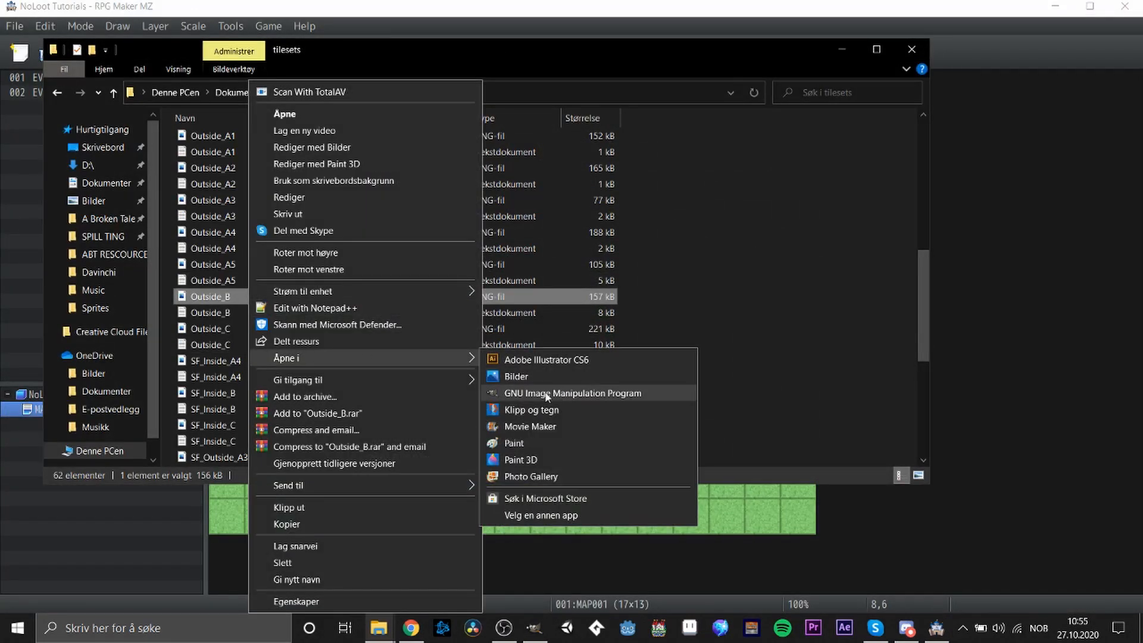
{"action": "left_click", "coordinate": [591, 394]}
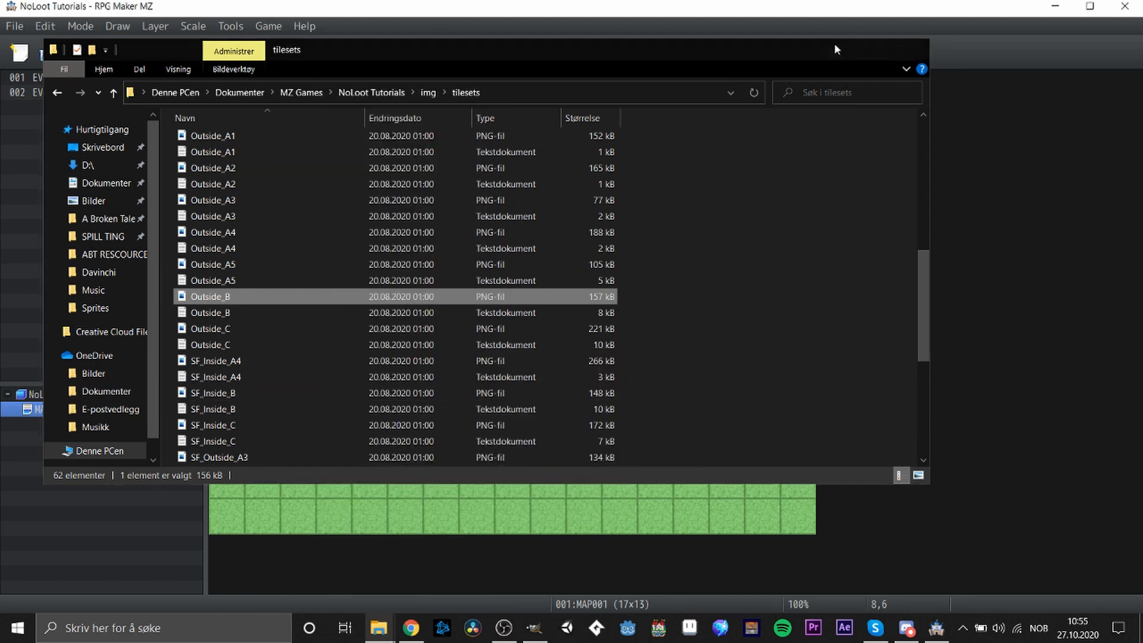
{"action": "left_click", "coordinate": [840, 48]}
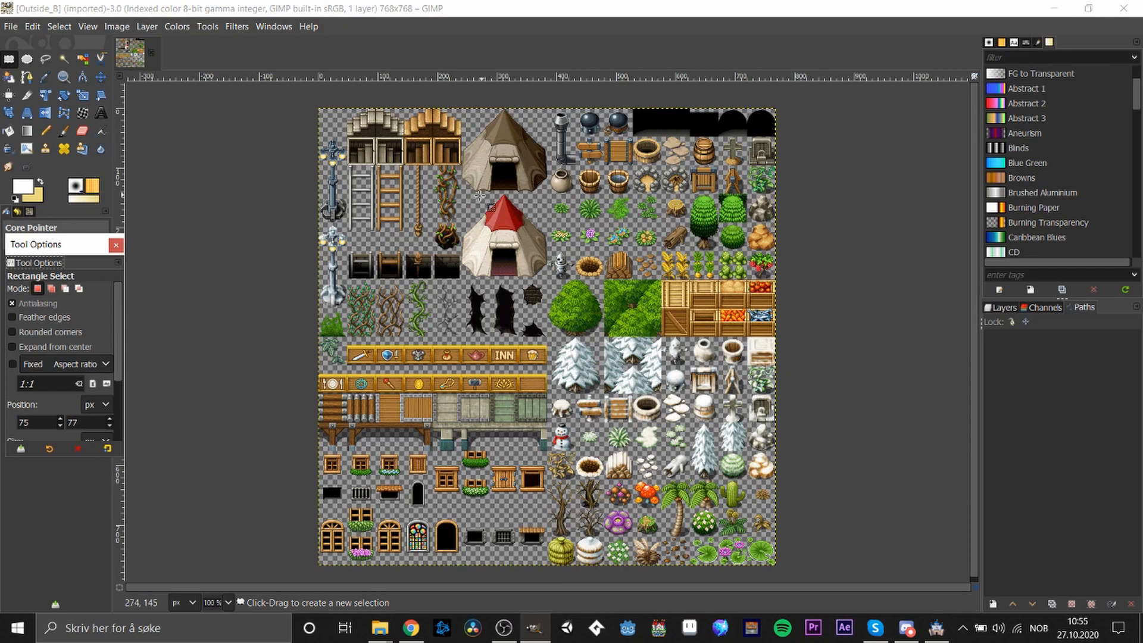
{"action": "scroll", "coordinate": [462, 154], "scroll_direction": "up", "scroll_amount": 1}
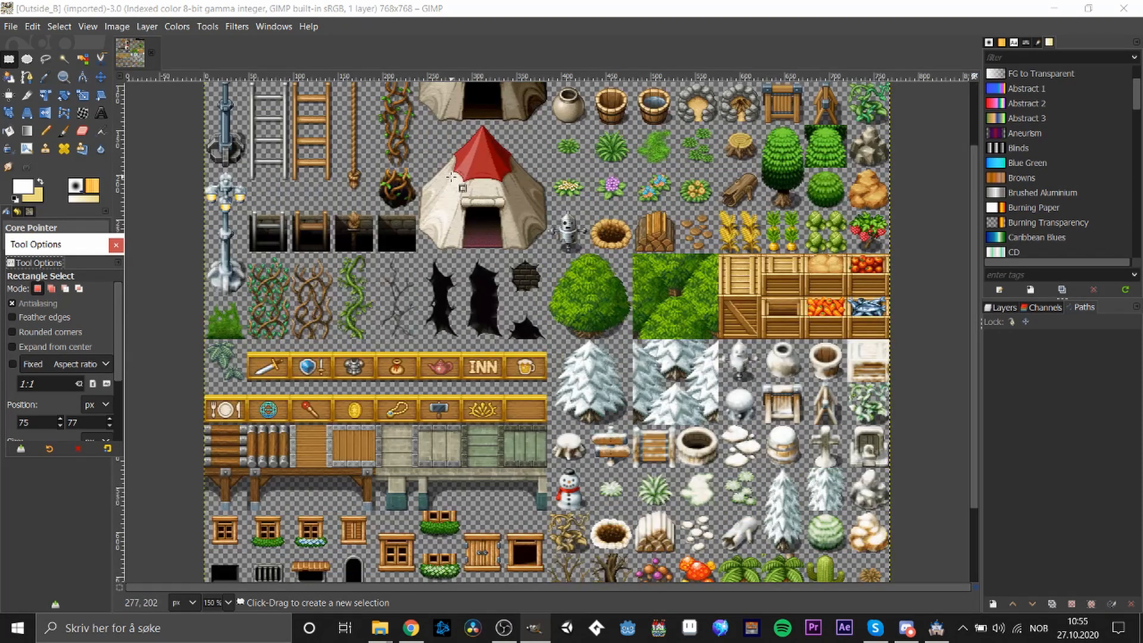
{"action": "scroll", "coordinate": [973, 226], "scroll_direction": "up", "scroll_amount": 3}
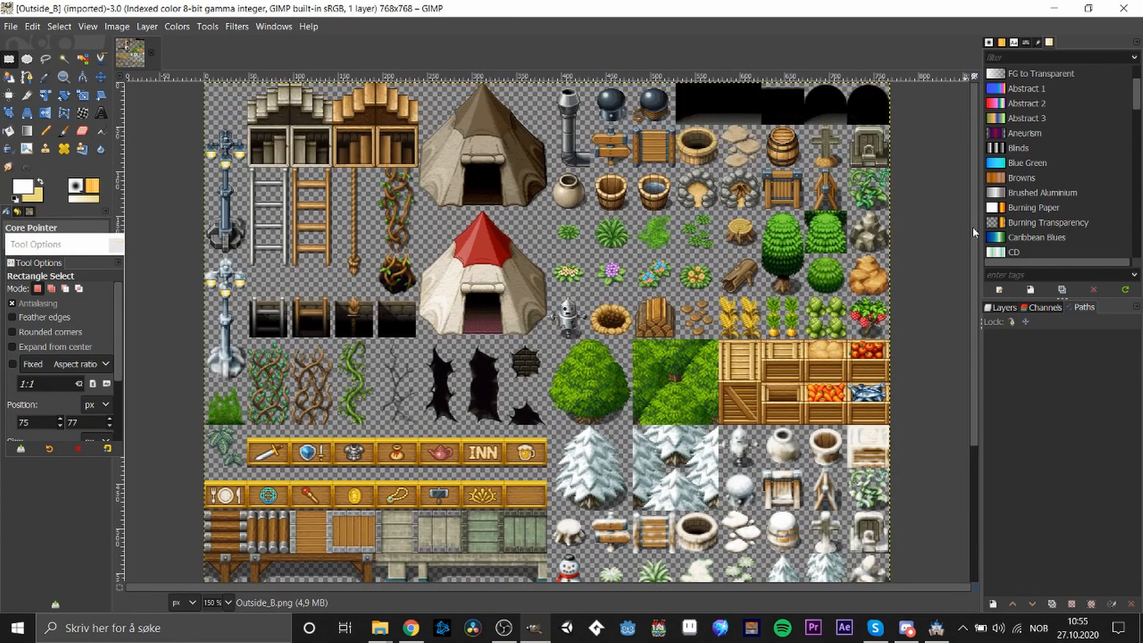
{"action": "scroll", "coordinate": [967, 309], "scroll_direction": "down", "scroll_amount": 5}
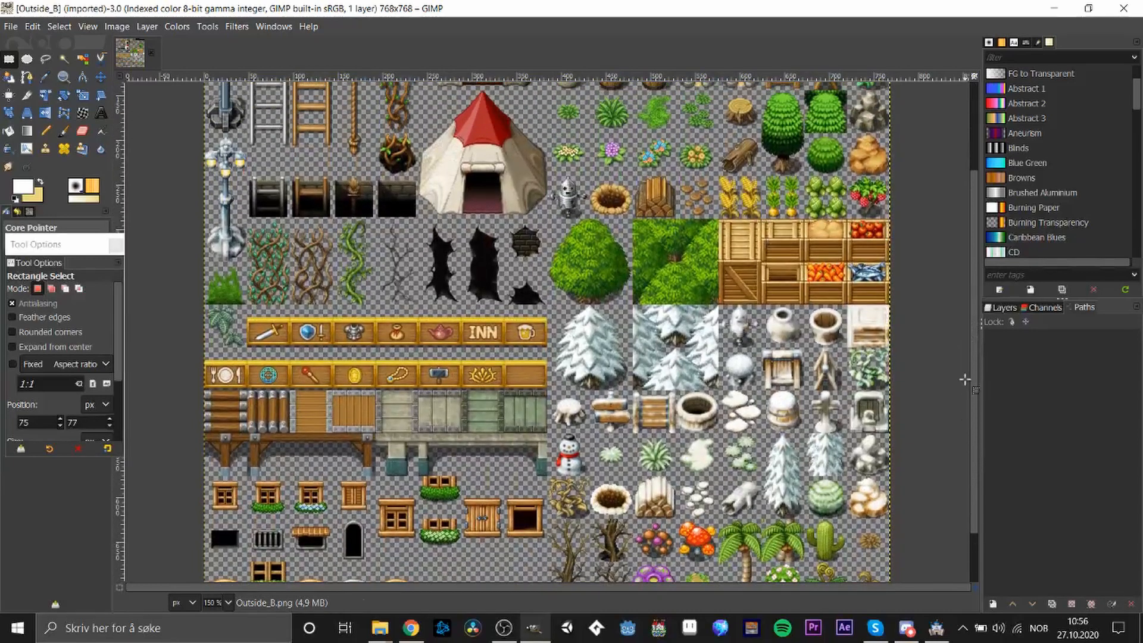
{"action": "scroll", "coordinate": [795, 368], "scroll_direction": "down", "scroll_amount": 1}
{"action": "right_click", "coordinate": [607, 365]}
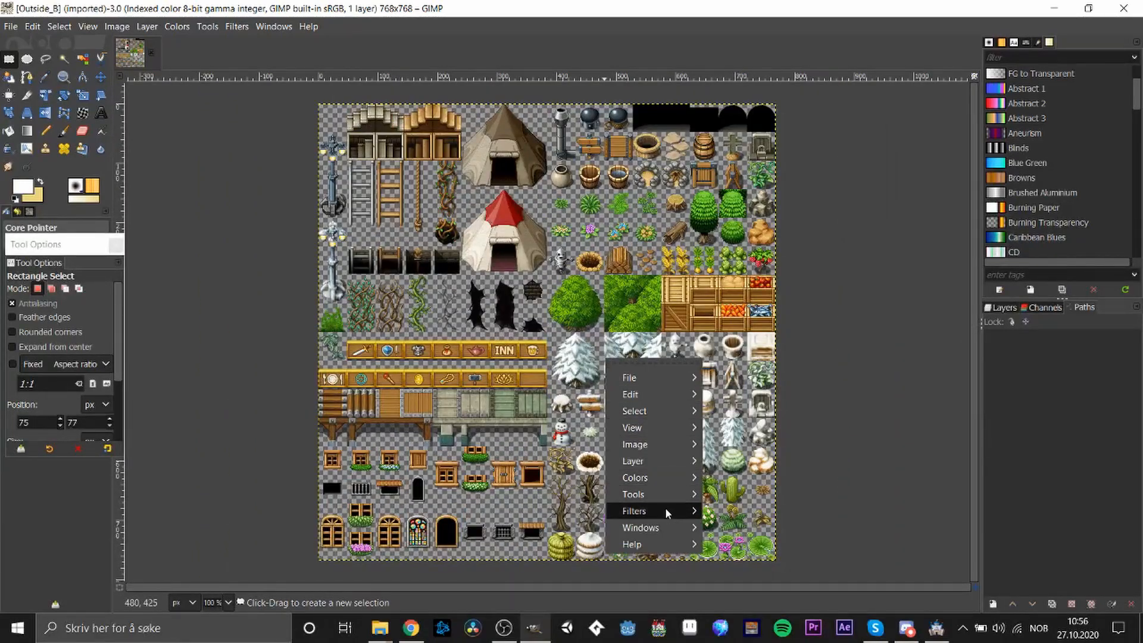
{"action": "mouse_move", "coordinate": [665, 505]}
{"action": "mouse_move", "coordinate": [749, 478]}
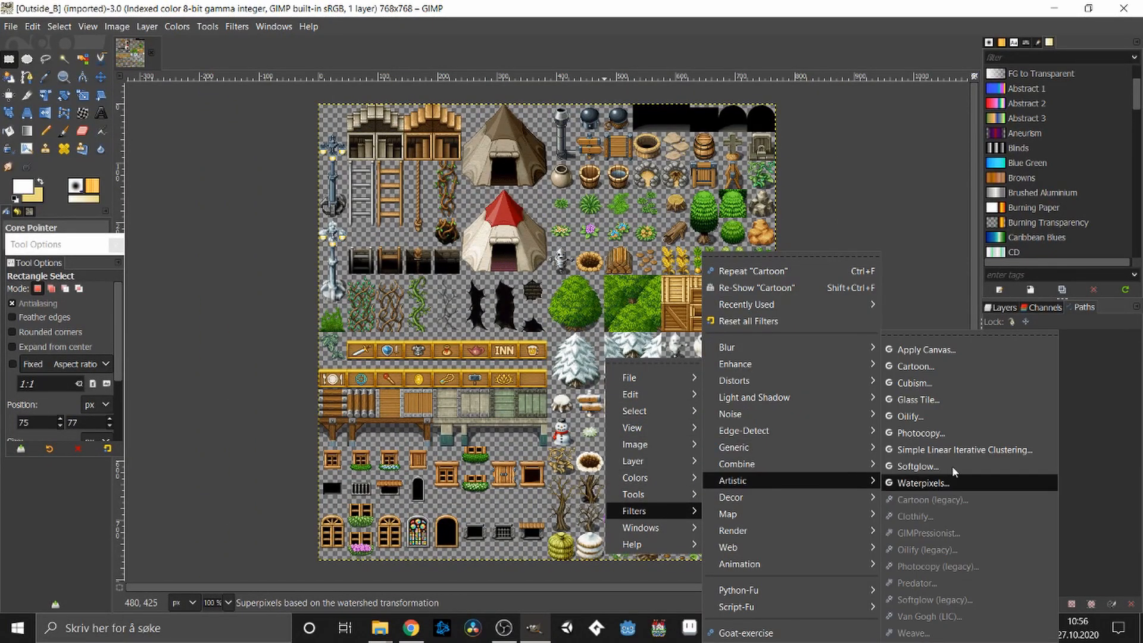
{"action": "left_click", "coordinate": [976, 370]}
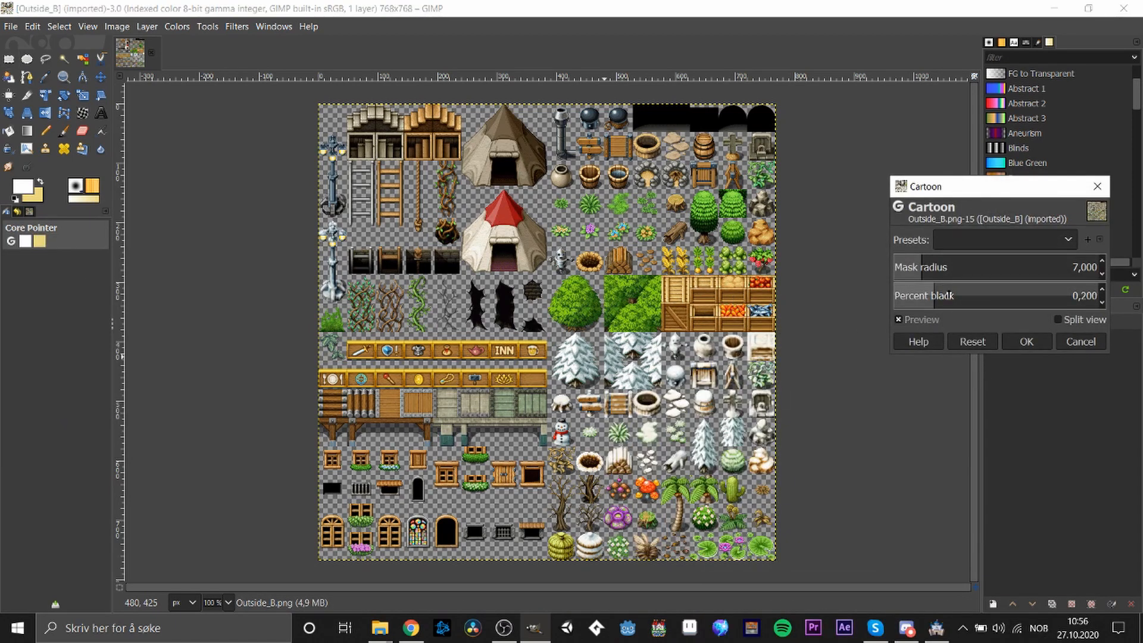
{"action": "left_click_drag", "start_coordinate": [909, 267], "coordinate": [978, 302]}
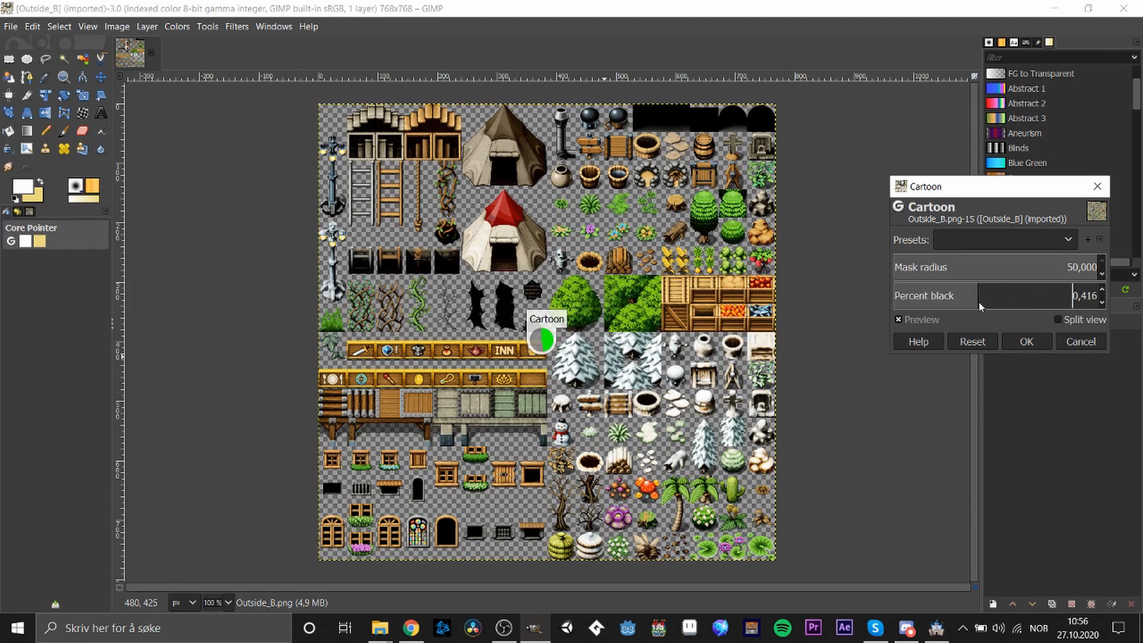
{"action": "left_click", "coordinate": [1066, 344]}
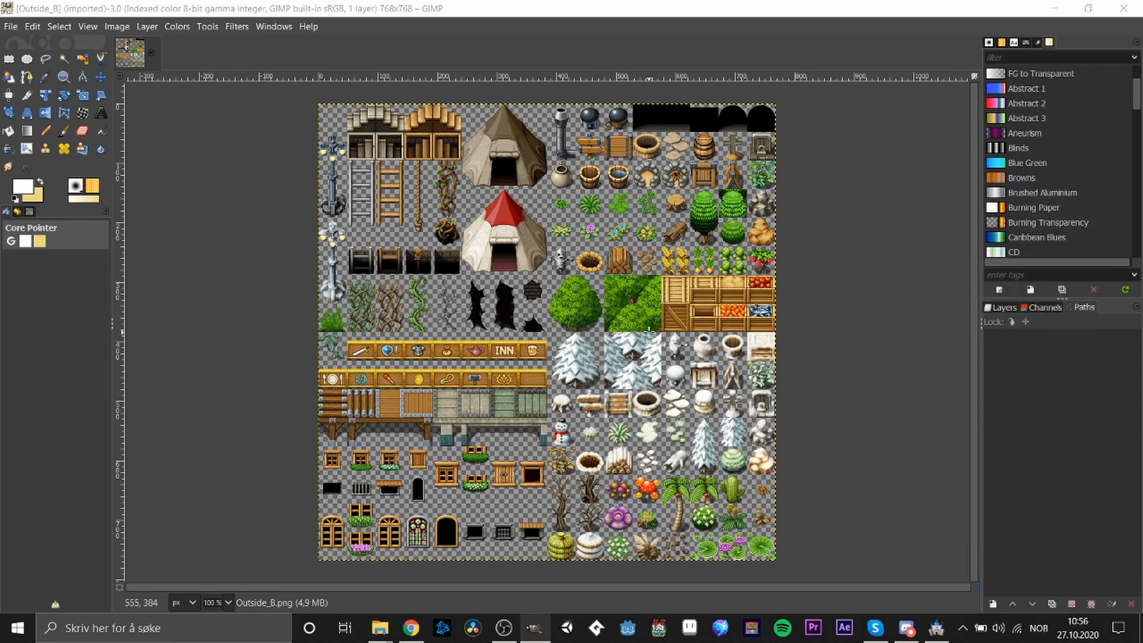
Set the image grid's horizontal spacing to 48 pixels and display the grid over the tileset
{"action": "left_click", "coordinate": [9, 58]}
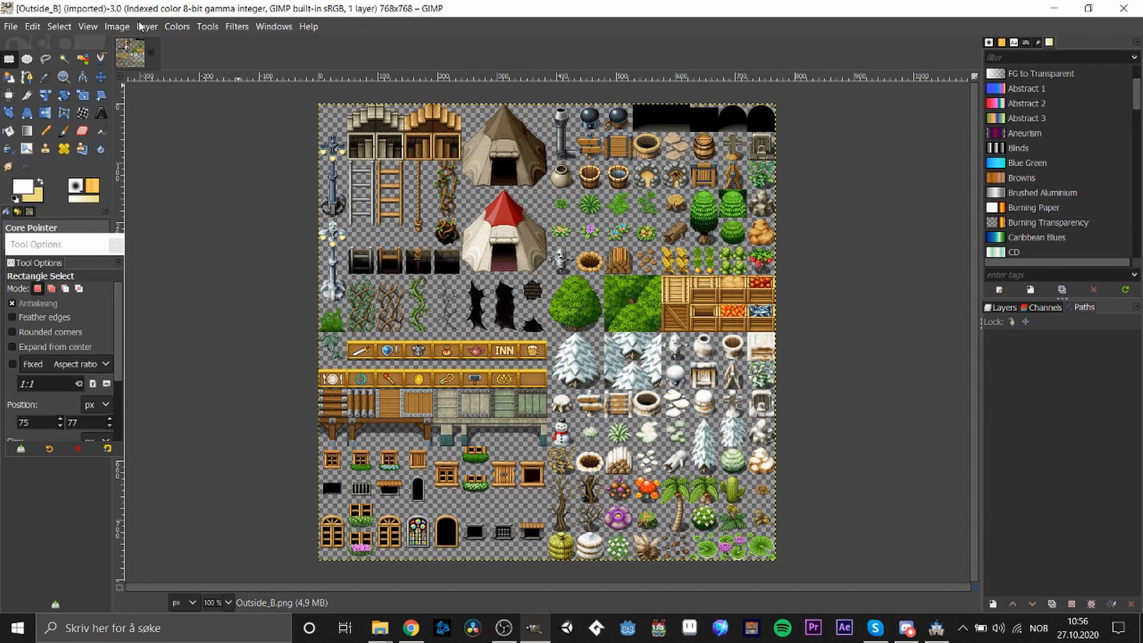
{"action": "left_click", "coordinate": [117, 27]}
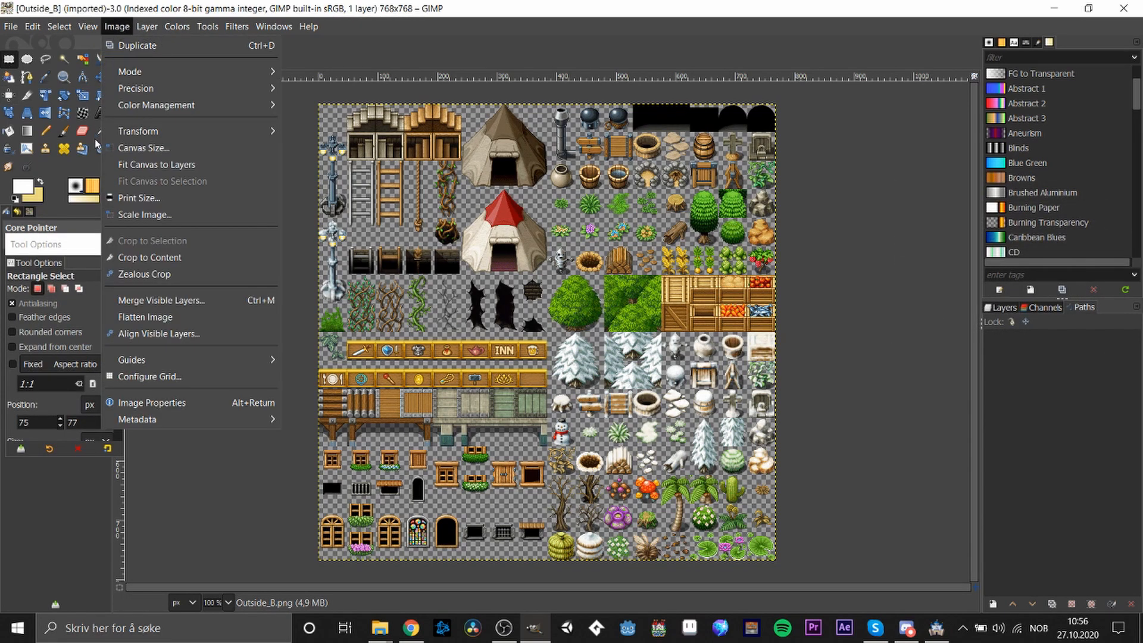
{"action": "left_click", "coordinate": [146, 376]}
{"action": "type", "text": "4"}
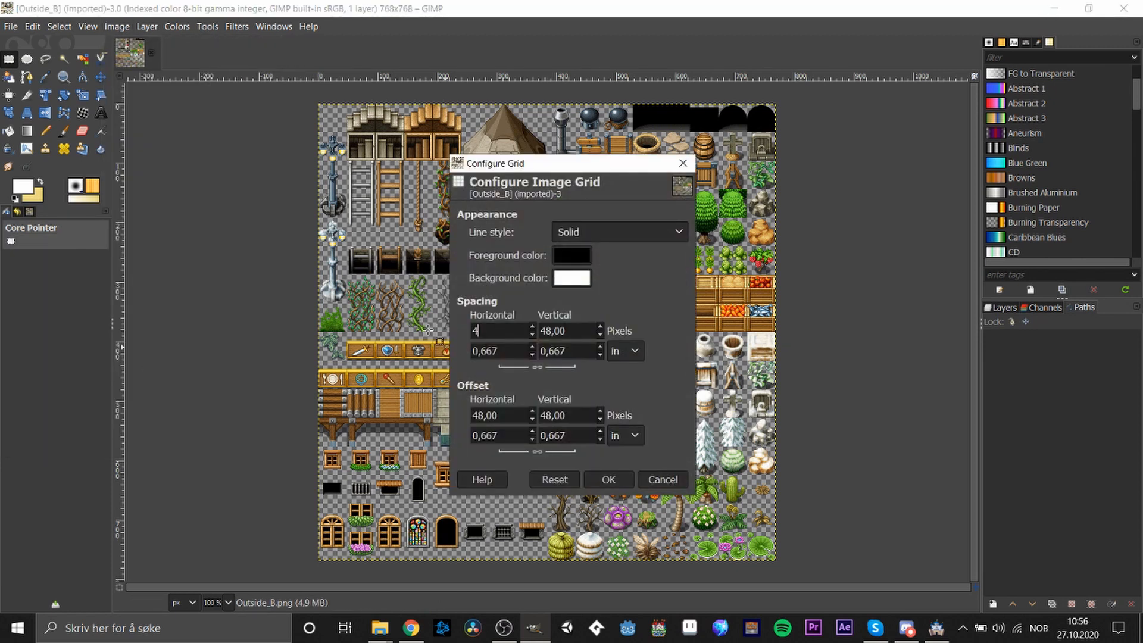
{"action": "type", "text": "8"}
{"action": "left_click", "coordinate": [608, 478]}
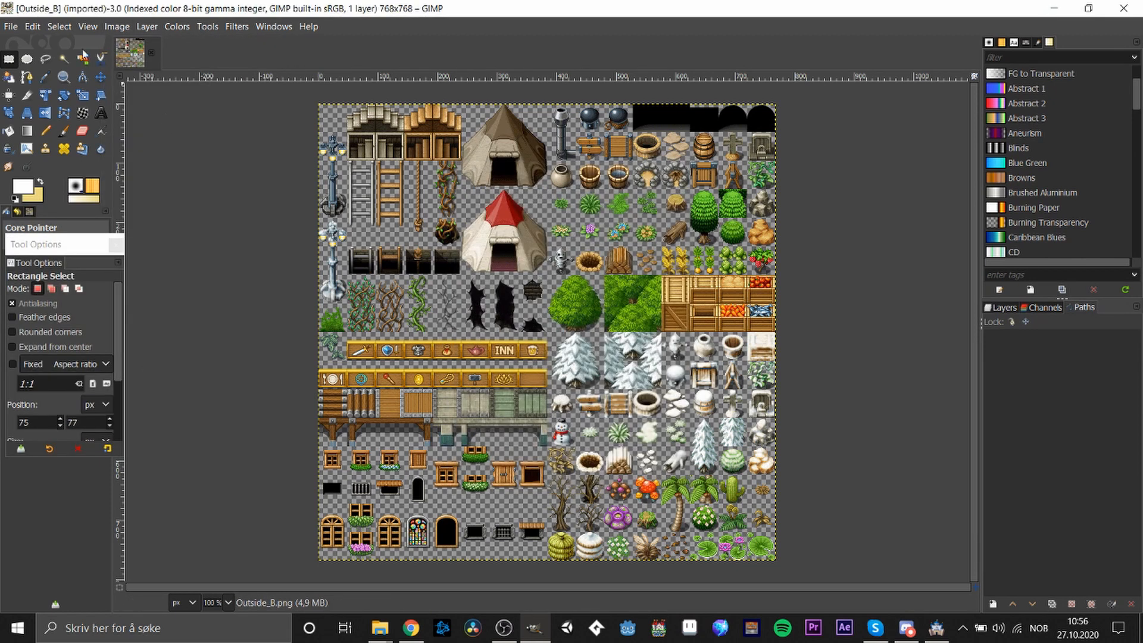
{"action": "left_click", "coordinate": [94, 26]}
{"action": "left_click", "coordinate": [119, 291]}
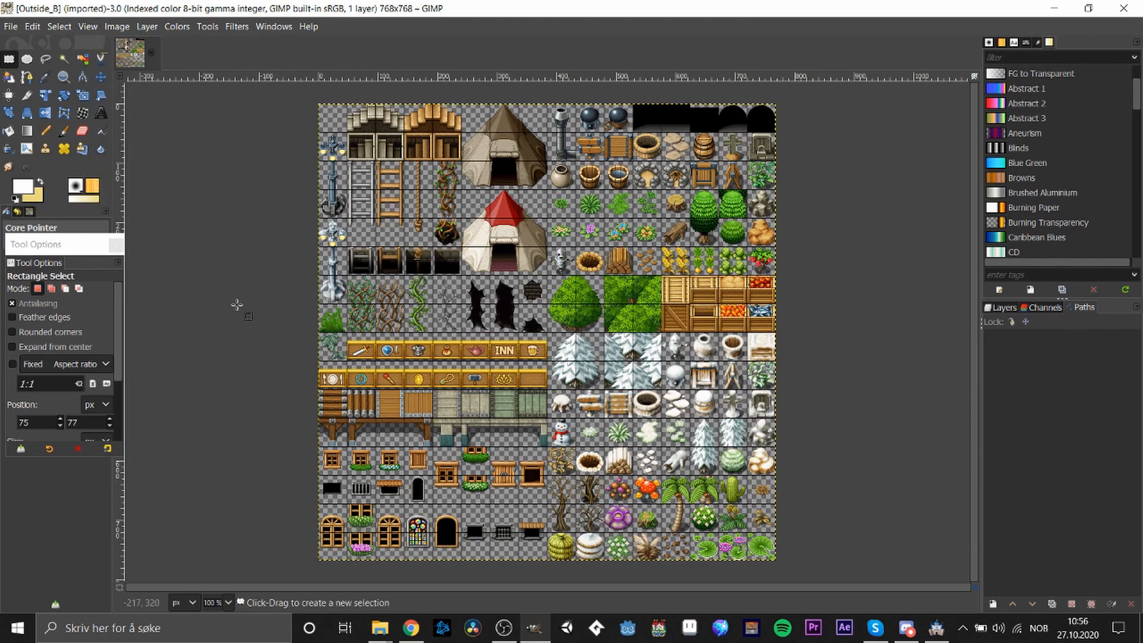
Smudge the foliage of the large round green tree all over with a size 17 brush to soften the leaves
{"action": "scroll", "coordinate": [566, 371], "scroll_direction": "up", "scroll_amount": 5}
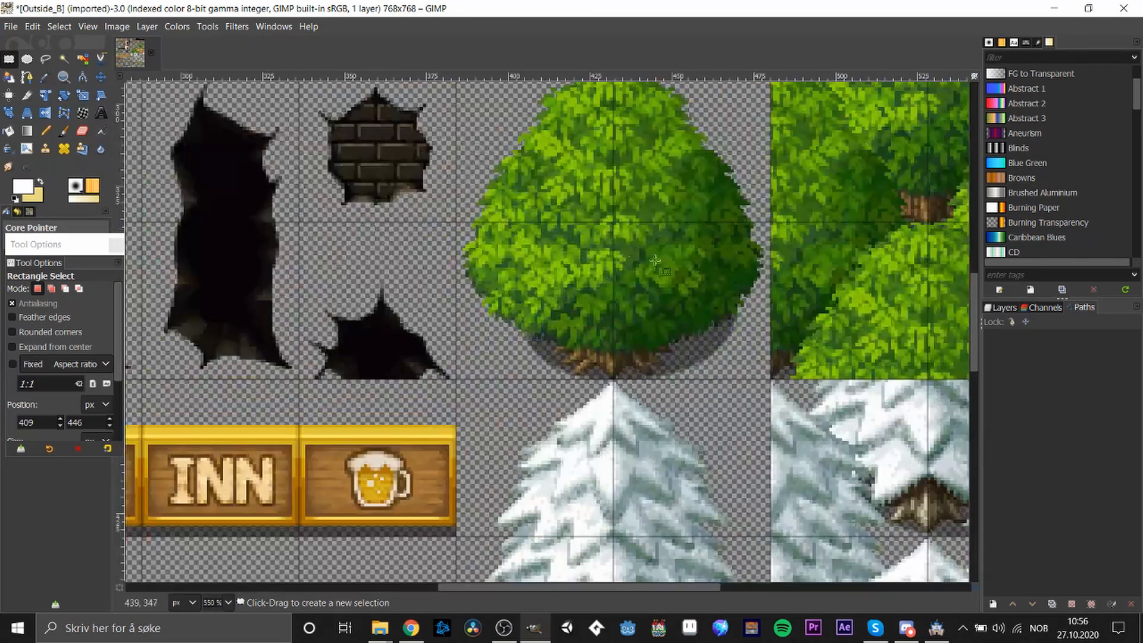
{"action": "scroll", "coordinate": [974, 326], "scroll_direction": "up", "scroll_amount": 3}
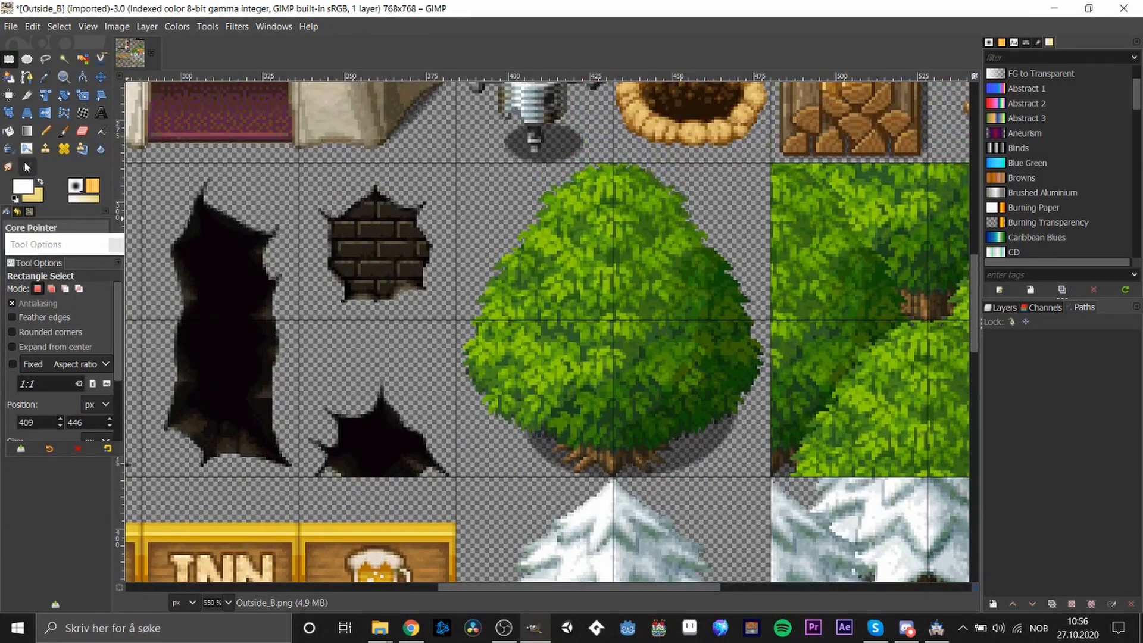
{"action": "left_click", "coordinate": [9, 168]}
{"action": "left_click", "coordinate": [83, 362]}
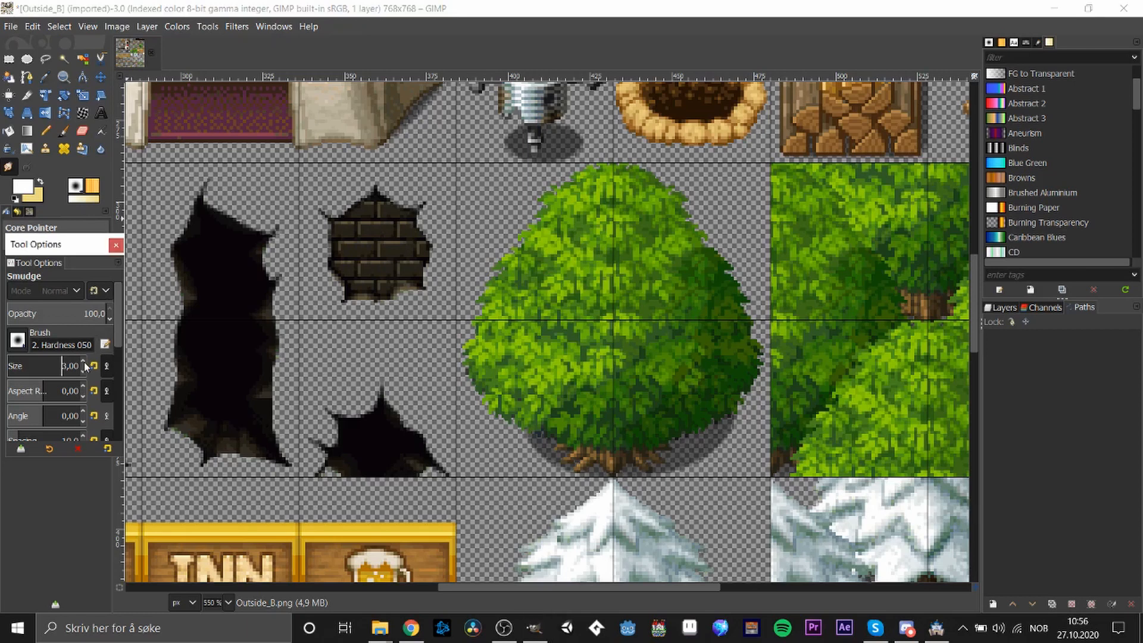
{"action": "left_click", "coordinate": [84, 362]}
{"action": "left_click", "coordinate": [84, 361]}
{"action": "left_click", "coordinate": [84, 358]}
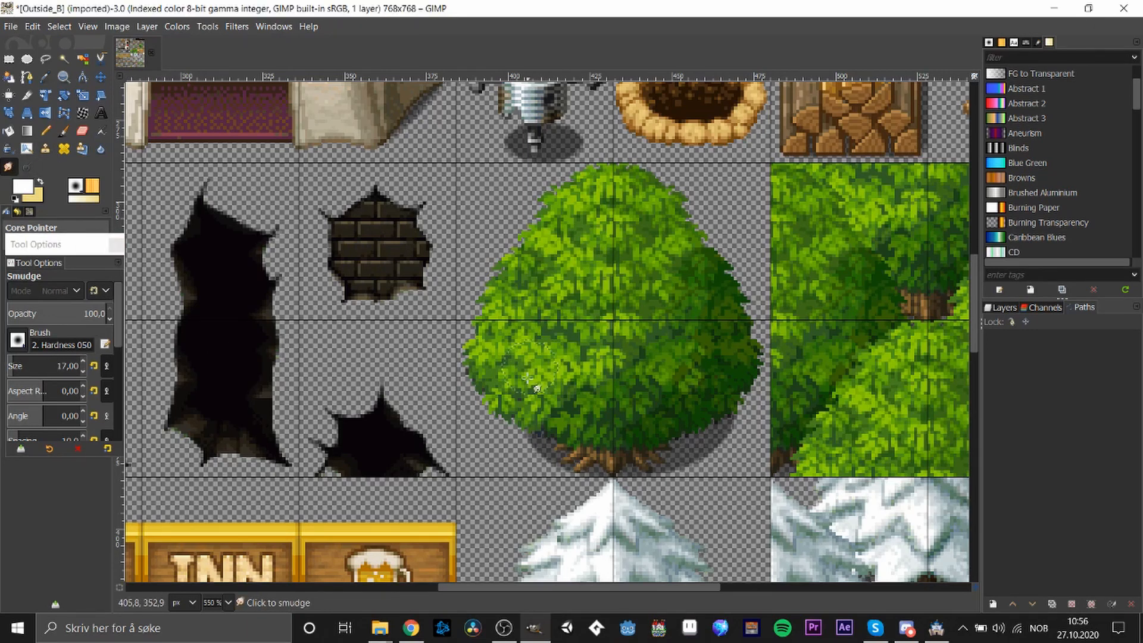
{"action": "mouse_move", "coordinate": [539, 382]}
{"action": "left_mouse_down"}
{"action": "mouse_move", "coordinate": [503, 331]}
{"action": "mouse_move", "coordinate": [510, 310]}
{"action": "mouse_move", "coordinate": [522, 308]}
{"action": "mouse_move", "coordinate": [527, 344]}
{"action": "mouse_move", "coordinate": [578, 354]}
{"action": "mouse_move", "coordinate": [579, 377]}
{"action": "mouse_move", "coordinate": [602, 361]}
{"action": "mouse_move", "coordinate": [726, 364]}
{"action": "mouse_move", "coordinate": [700, 379]}
{"action": "mouse_move", "coordinate": [697, 403]}
{"action": "mouse_move", "coordinate": [661, 407]}
{"action": "mouse_move", "coordinate": [671, 412]}
{"action": "mouse_move", "coordinate": [654, 420]}
{"action": "mouse_move", "coordinate": [587, 422]}
{"action": "mouse_move", "coordinate": [624, 436]}
{"action": "mouse_move", "coordinate": [537, 399]}
{"action": "mouse_move", "coordinate": [680, 393]}
{"action": "mouse_move", "coordinate": [527, 395]}
{"action": "mouse_move", "coordinate": [535, 406]}
{"action": "mouse_move", "coordinate": [503, 396]}
{"action": "mouse_move", "coordinate": [565, 422]}
{"action": "mouse_move", "coordinate": [526, 393]}
{"action": "mouse_move", "coordinate": [569, 406]}
{"action": "mouse_move", "coordinate": [479, 374]}
{"action": "left_mouse_up"}
{"action": "mouse_move", "coordinate": [530, 258]}
{"action": "left_mouse_down"}
{"action": "mouse_move", "coordinate": [611, 193]}
{"action": "mouse_move", "coordinate": [636, 195]}
{"action": "mouse_move", "coordinate": [637, 210]}
{"action": "mouse_move", "coordinate": [689, 235]}
{"action": "mouse_move", "coordinate": [674, 261]}
{"action": "mouse_move", "coordinate": [689, 305]}
{"action": "mouse_move", "coordinate": [631, 269]}
{"action": "mouse_move", "coordinate": [644, 269]}
{"action": "mouse_move", "coordinate": [618, 279]}
{"action": "mouse_move", "coordinate": [609, 312]}
{"action": "mouse_move", "coordinate": [638, 278]}
{"action": "mouse_move", "coordinate": [618, 222]}
{"action": "mouse_move", "coordinate": [633, 218]}
{"action": "mouse_move", "coordinate": [560, 270]}
{"action": "mouse_move", "coordinate": [575, 240]}
{"action": "mouse_move", "coordinate": [554, 268]}
{"action": "mouse_move", "coordinate": [550, 335]}
{"action": "mouse_move", "coordinate": [620, 350]}
{"action": "mouse_move", "coordinate": [681, 306]}
{"action": "mouse_move", "coordinate": [697, 323]}
{"action": "mouse_move", "coordinate": [683, 257]}
{"action": "mouse_move", "coordinate": [729, 332]}
{"action": "mouse_move", "coordinate": [718, 301]}
{"action": "mouse_move", "coordinate": [709, 388]}
{"action": "mouse_move", "coordinate": [725, 366]}
{"action": "mouse_move", "coordinate": [701, 412]}
{"action": "left_mouse_up"}
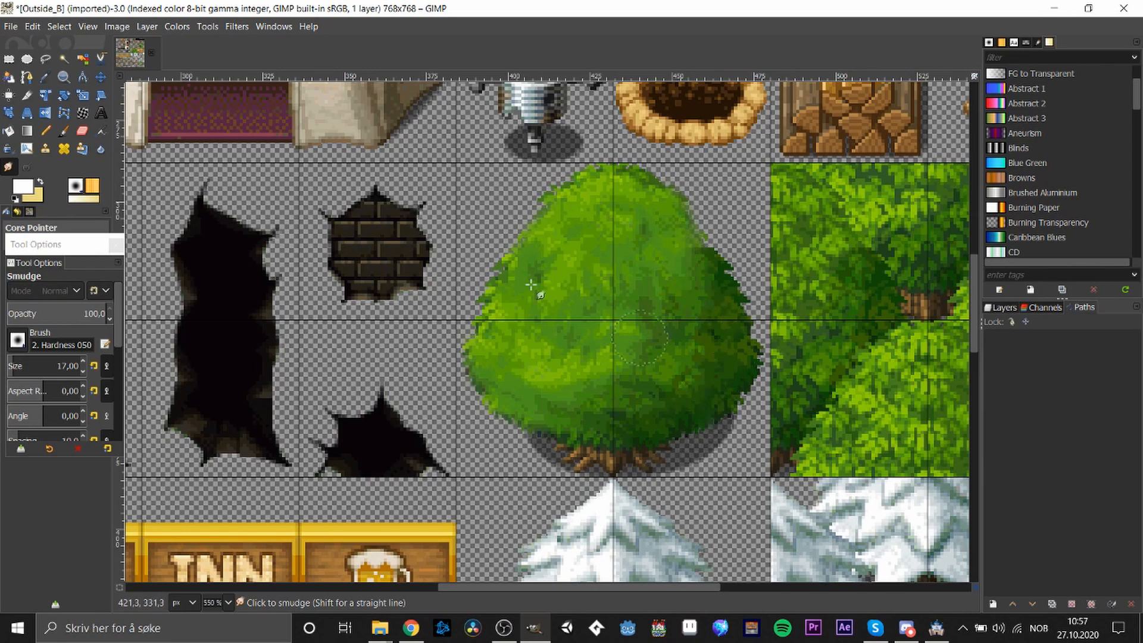
{"action": "key", "text": "r"}
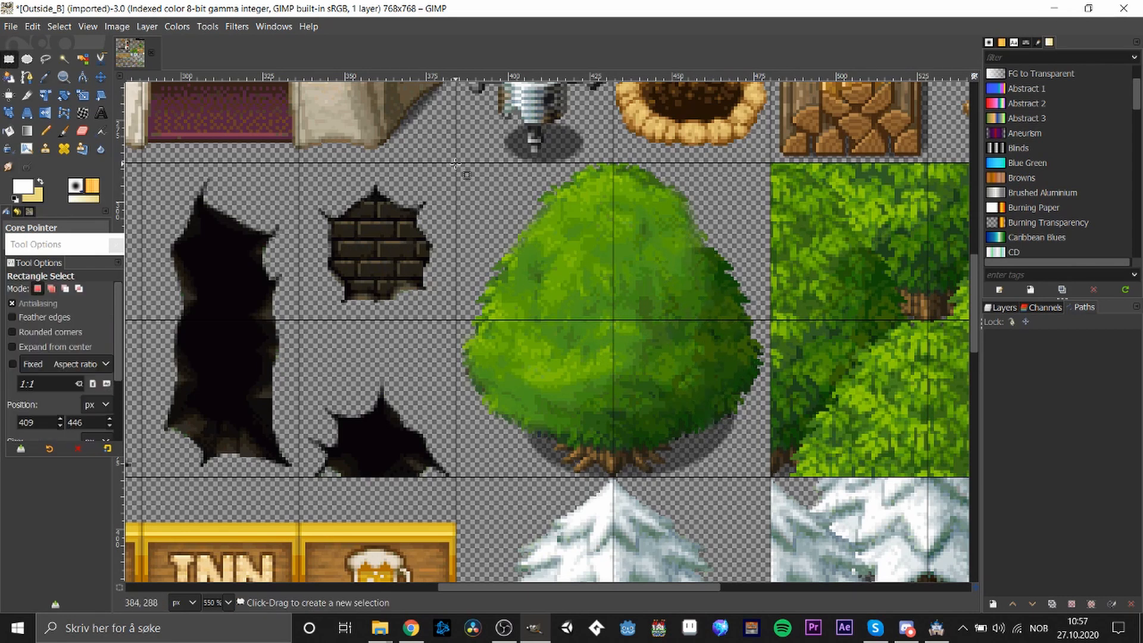
{"action": "left_click_drag", "start_coordinate": [456, 162], "coordinate": [771, 476]}
{"action": "right_click", "coordinate": [604, 381]}
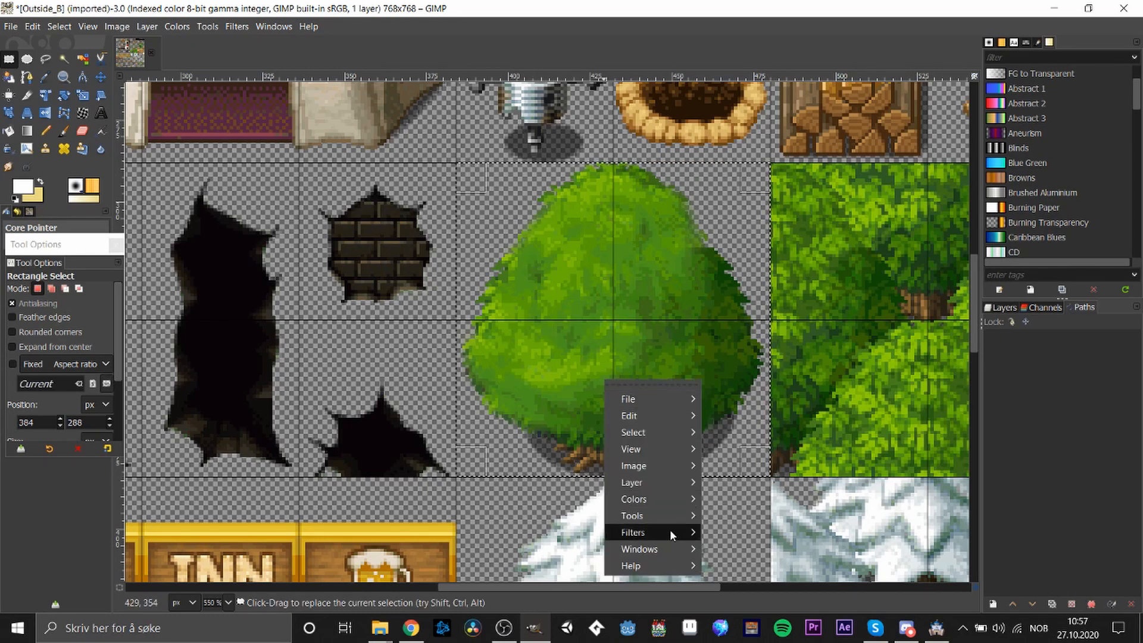
{"action": "mouse_move", "coordinate": [663, 533]}
{"action": "mouse_move", "coordinate": [848, 364]}
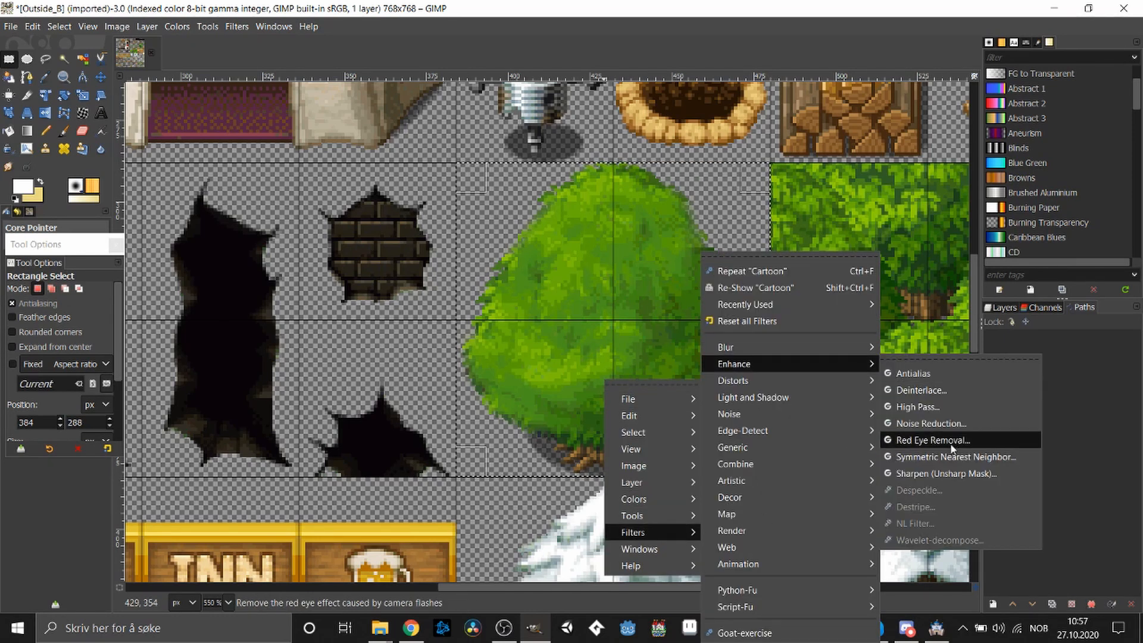
{"action": "left_click", "coordinate": [949, 428]}
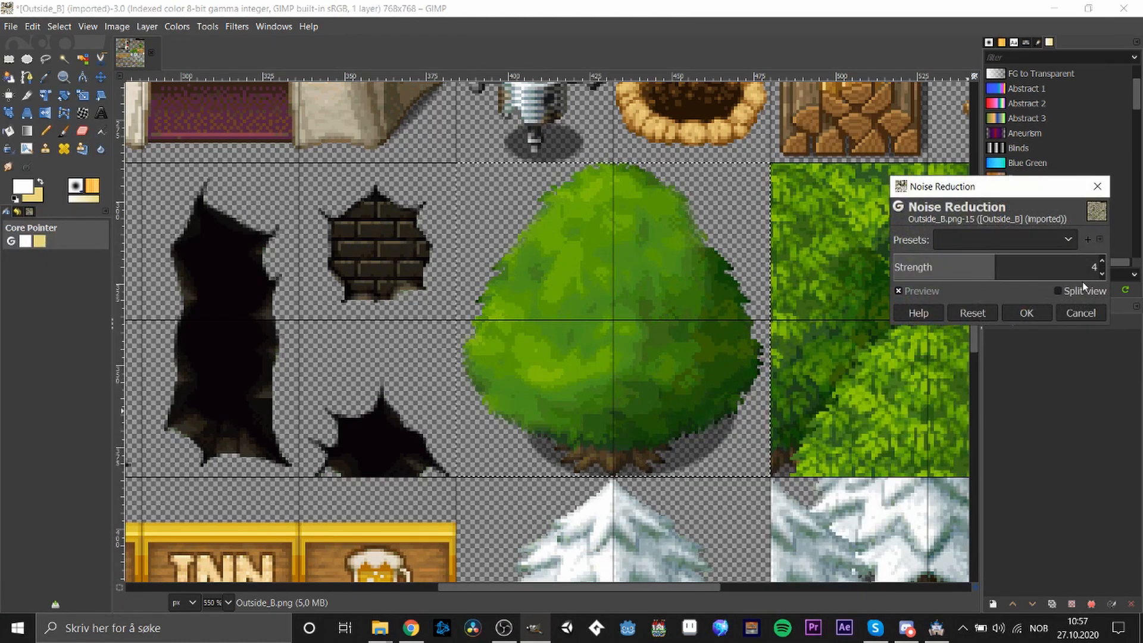
{"action": "left_click", "coordinate": [1101, 276]}
{"action": "left_click", "coordinate": [1101, 263]}
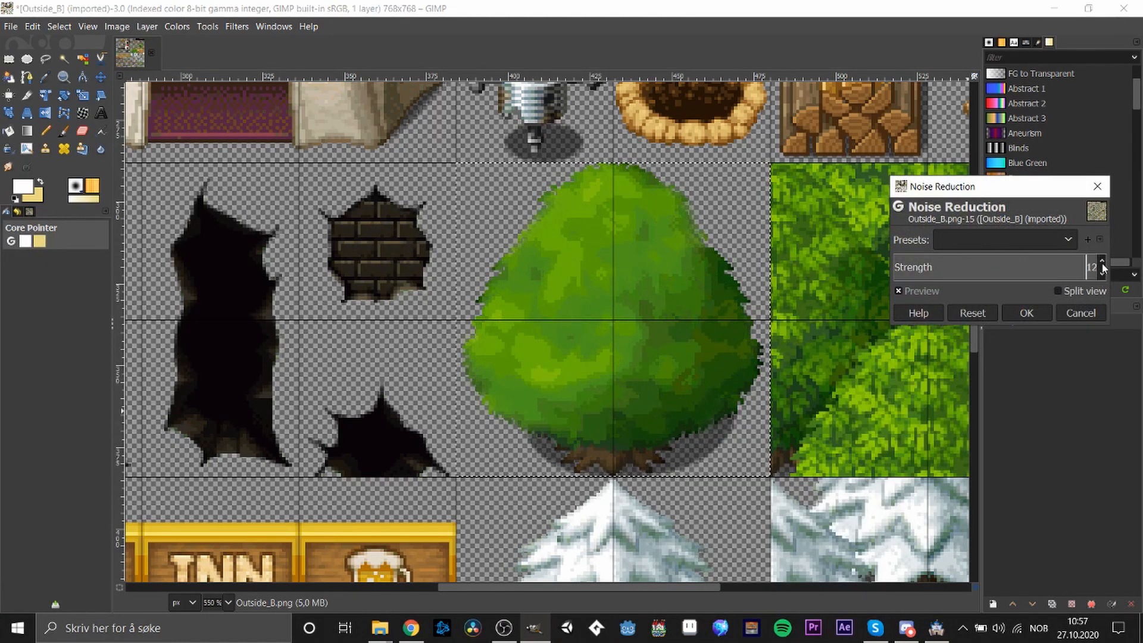
{"action": "left_click", "coordinate": [1101, 275]}
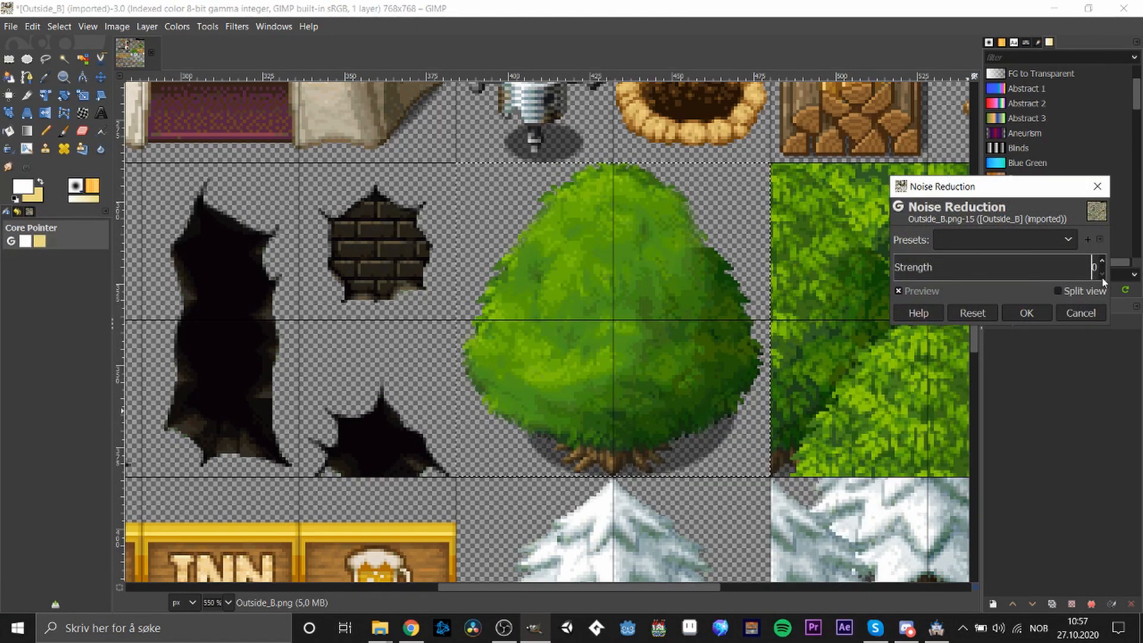
{"action": "left_click", "coordinate": [1078, 312]}
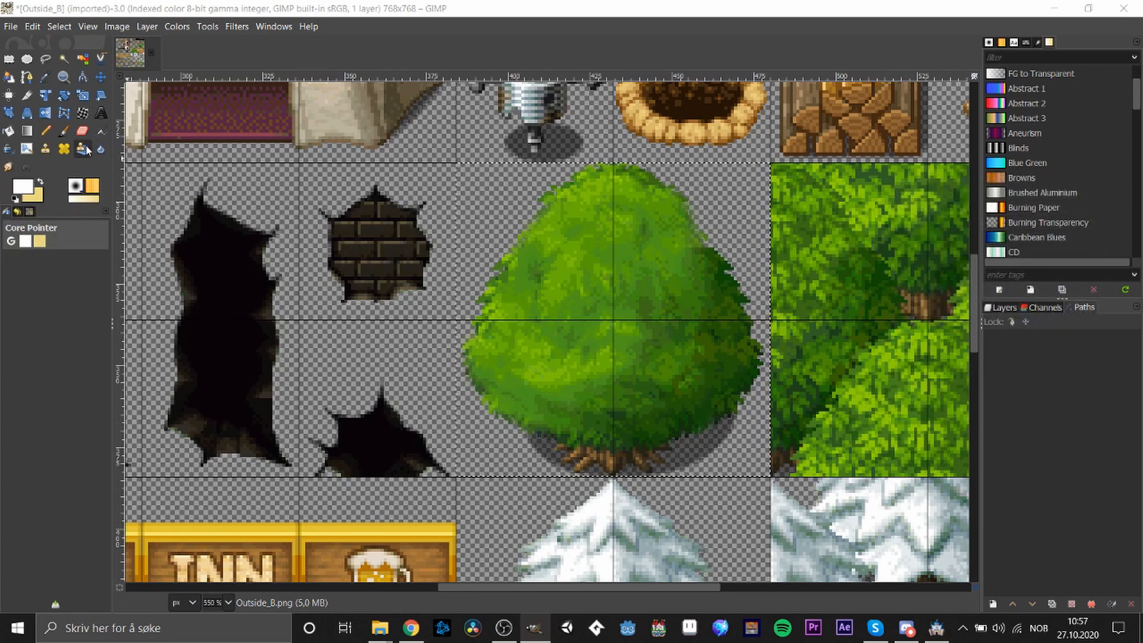
Make a small circular selection at position 409, 310 in the tree's upper-left foliage and set the foreground colour to red a60000
{"action": "double_click", "coordinate": [27, 59]}
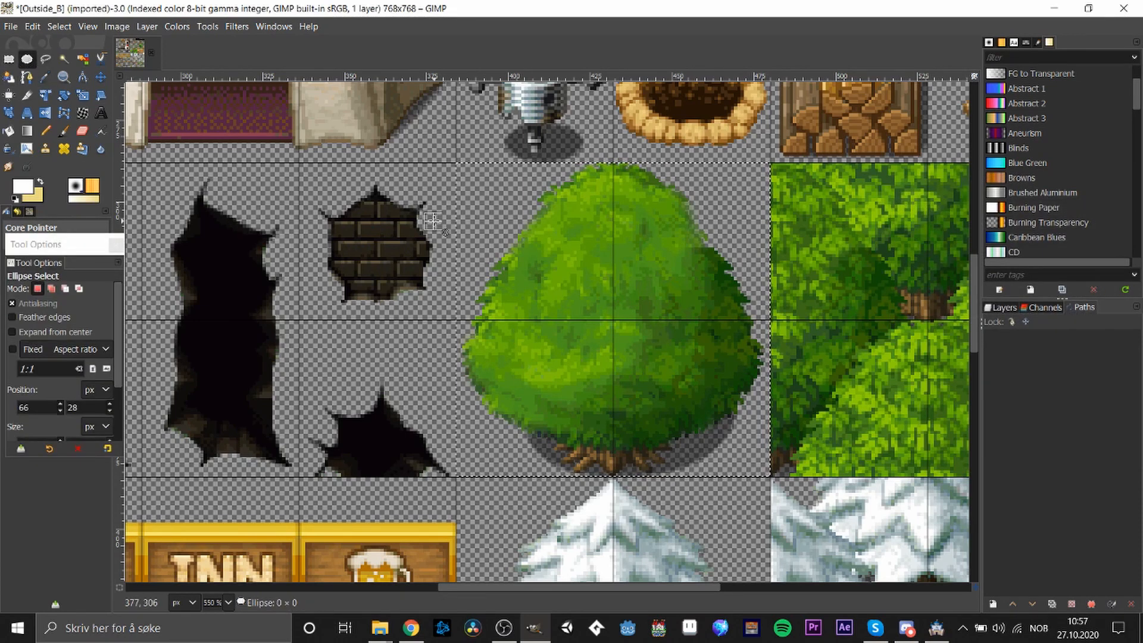
{"action": "left_click_drag", "start_coordinate": [538, 235], "coordinate": [570, 263]}
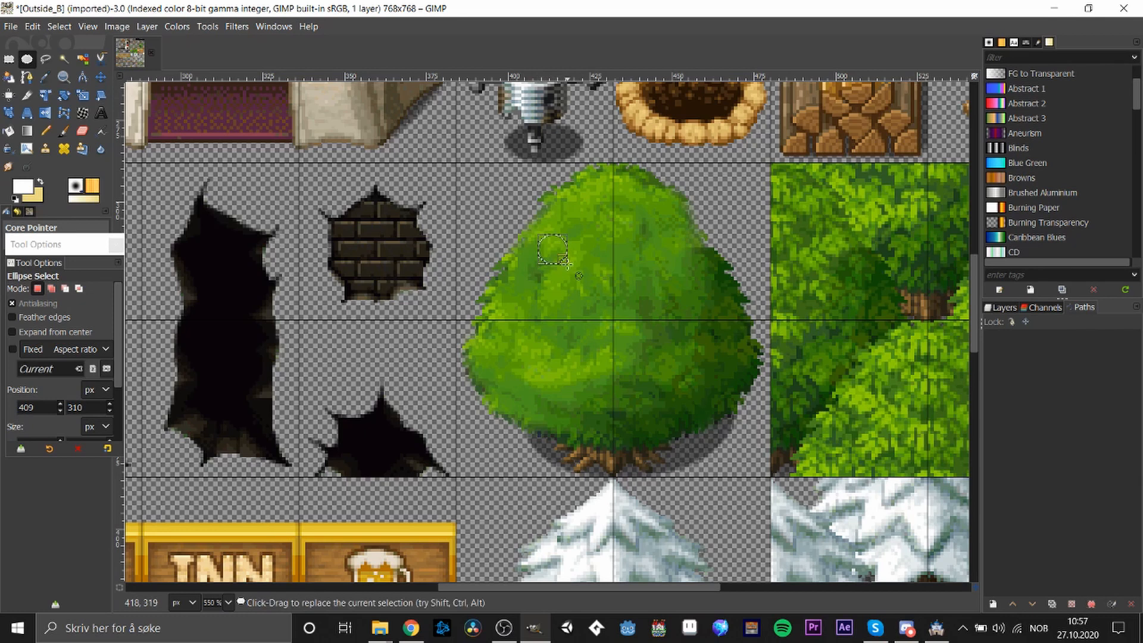
{"action": "left_click", "coordinate": [23, 190]}
{"action": "left_click", "coordinate": [85, 160]}
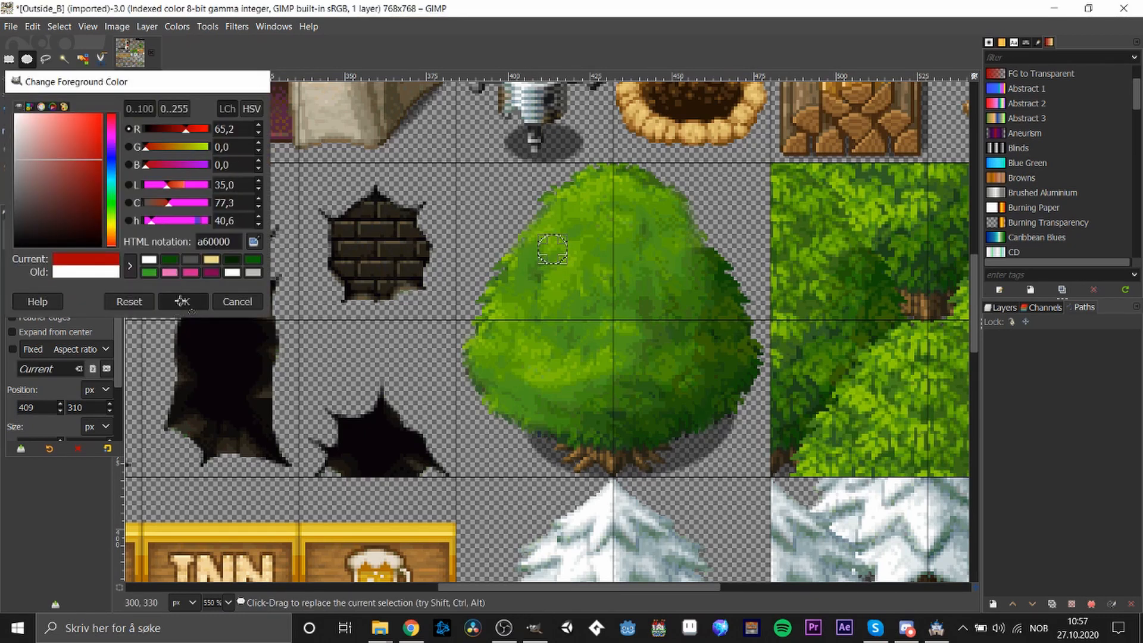
{"action": "key", "text": "Return"}
Fill the small circular selection on the tree with red using the Pencil at 100 opacity
{"action": "left_click", "coordinate": [46, 130]}
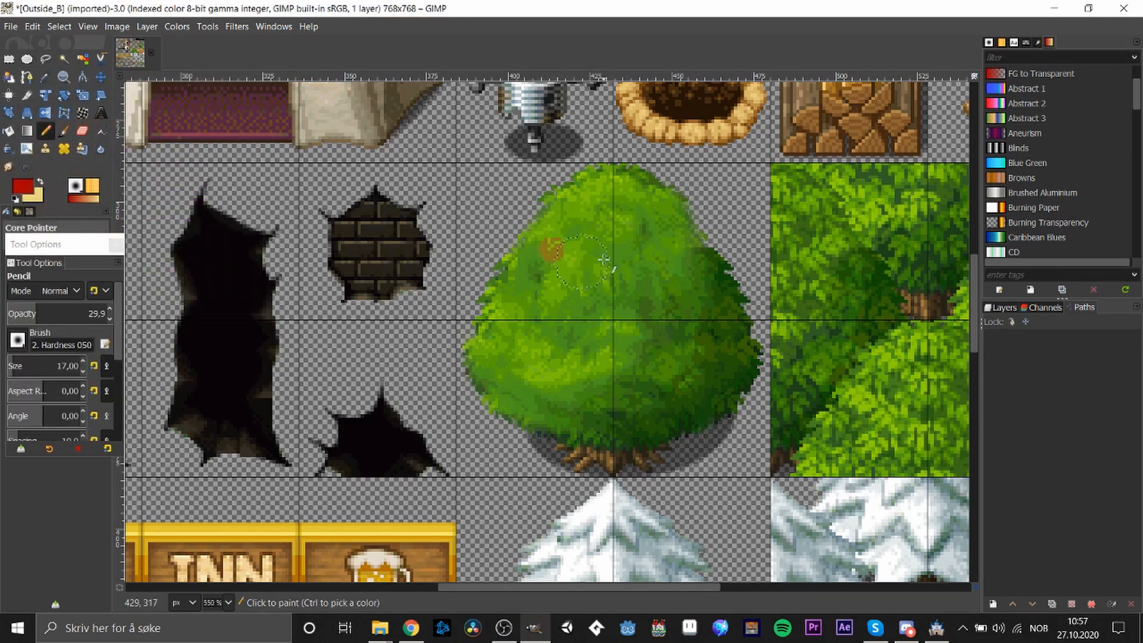
{"action": "left_click", "coordinate": [553, 255]}
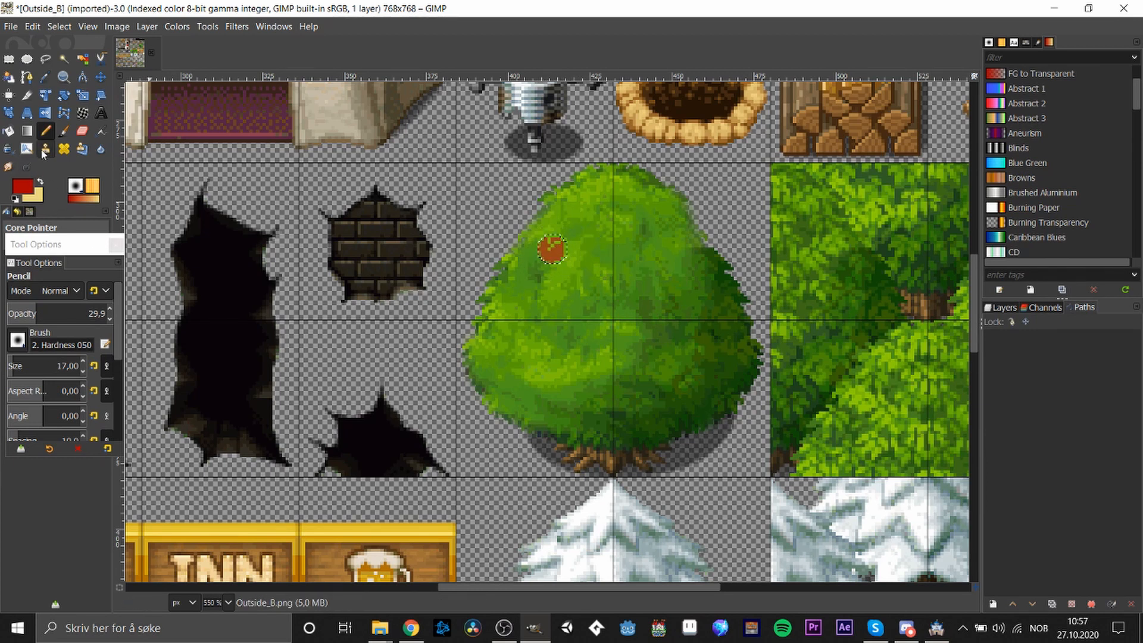
{"action": "left_click_drag", "start_coordinate": [37, 313], "coordinate": [109, 313]}
{"action": "left_click", "coordinate": [551, 250]}
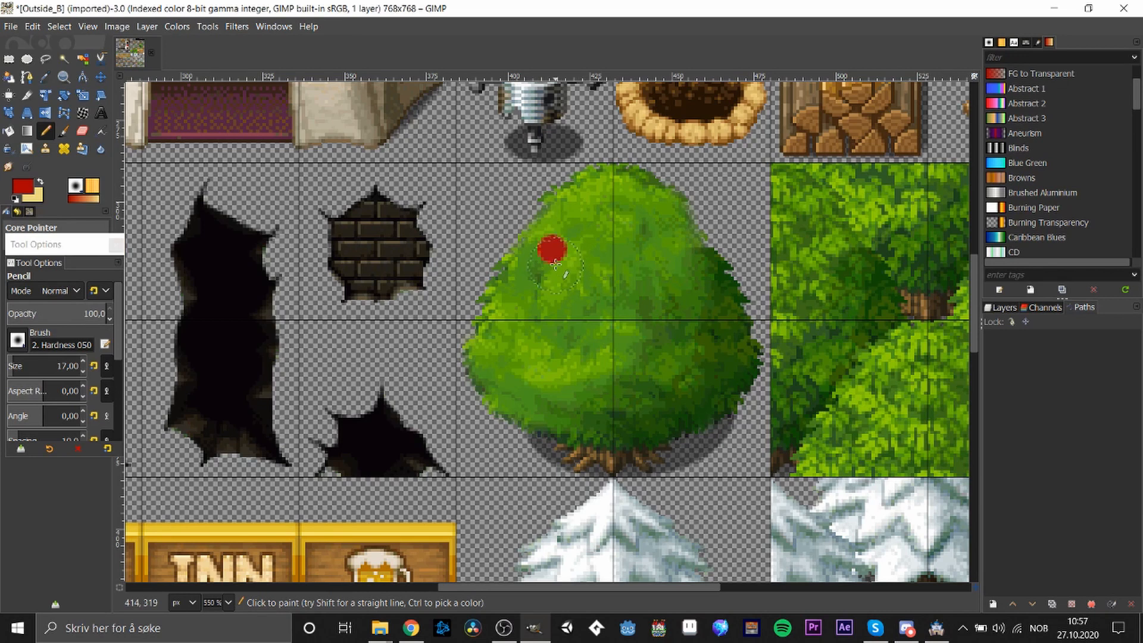
Set the foreground colour to the lighter red d53333 and paint a highlight on the upper-left part of the red circle
{"action": "left_click", "coordinate": [29, 189]}
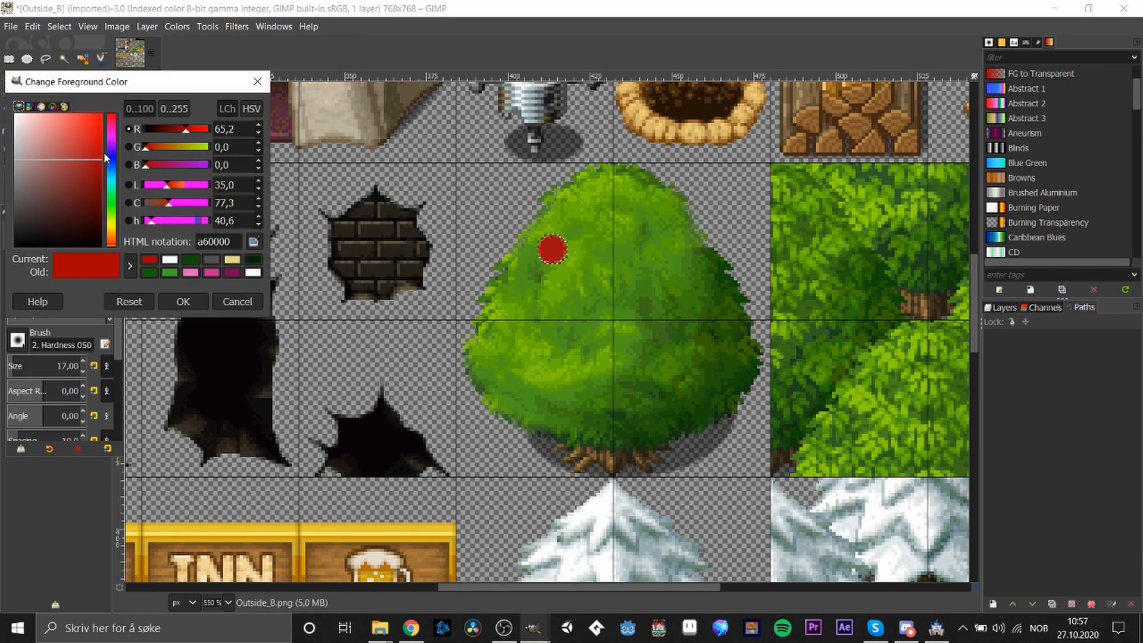
{"action": "left_click_drag", "start_coordinate": [102, 160], "coordinate": [82, 135]}
{"action": "left_click", "coordinate": [182, 301]}
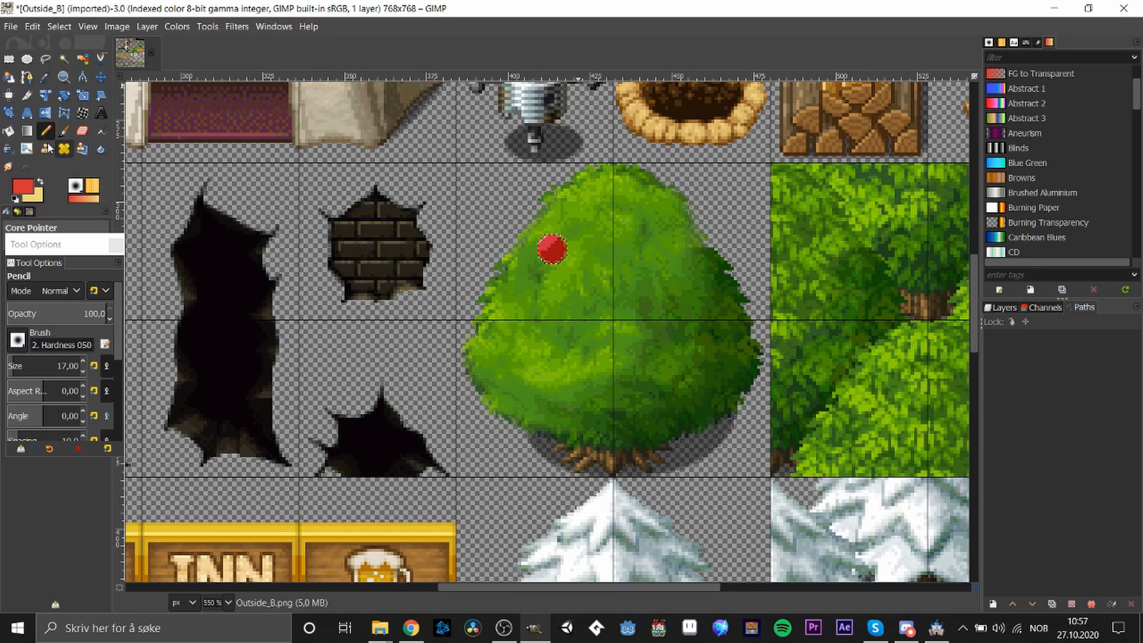
Shade the lower-right edge of the red circle with the Pencil, trying 9d0000 and a deeper dark red
{"action": "left_click", "coordinate": [22, 186]}
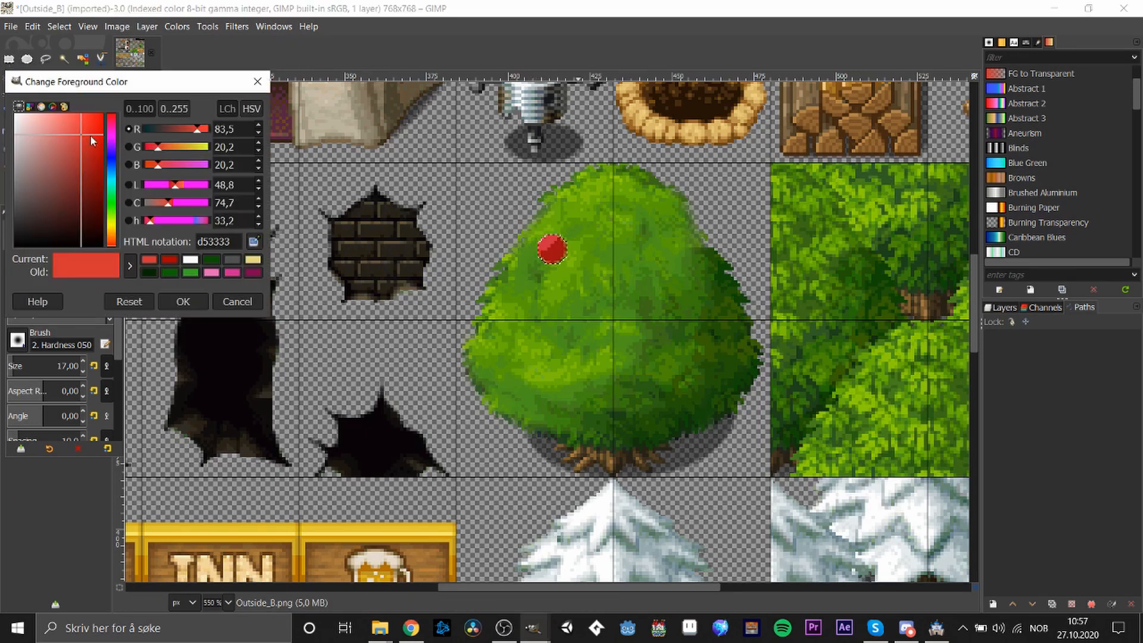
{"action": "left_click_drag", "start_coordinate": [90, 135], "coordinate": [106, 162]}
{"action": "left_click", "coordinate": [181, 301]}
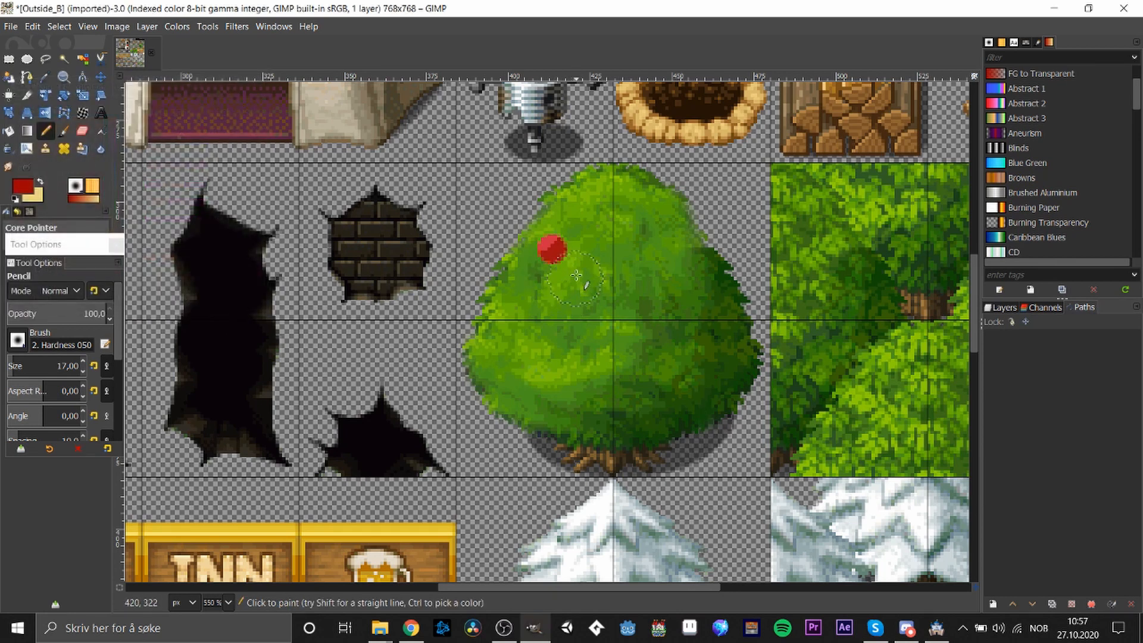
{"action": "left_click", "coordinate": [28, 190]}
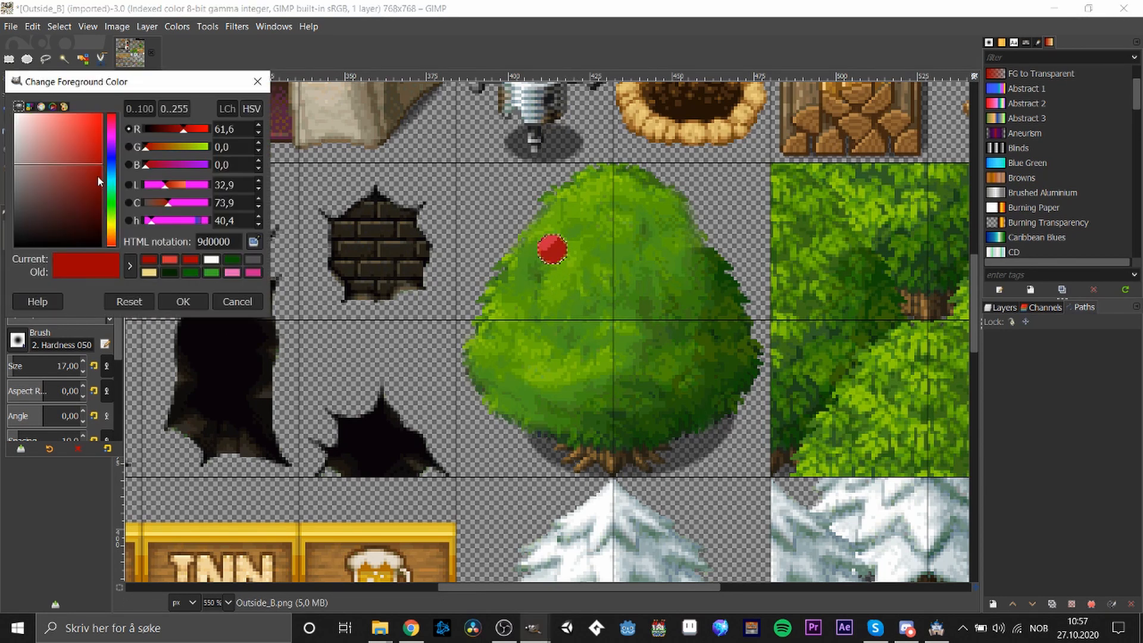
{"action": "left_click", "coordinate": [98, 175]}
{"action": "left_click", "coordinate": [183, 299]}
{"action": "left_click", "coordinate": [573, 277]}
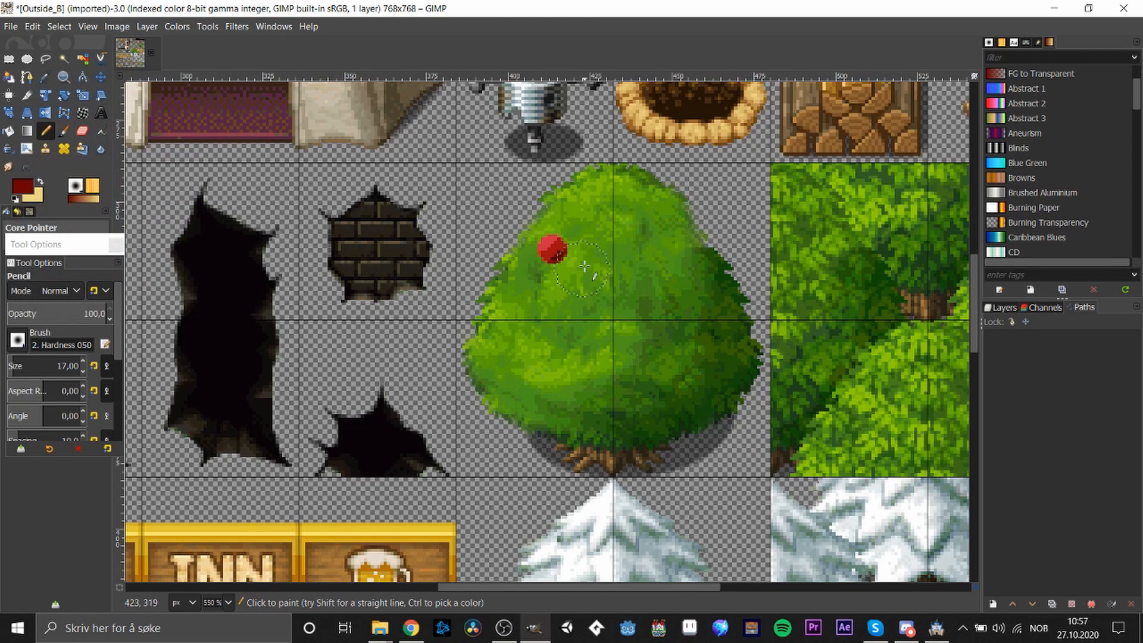
Apply the artistic Cartoon filter with a mask radius of 33,576 to the selected red circle on the tree
{"action": "left_click", "coordinate": [8, 59]}
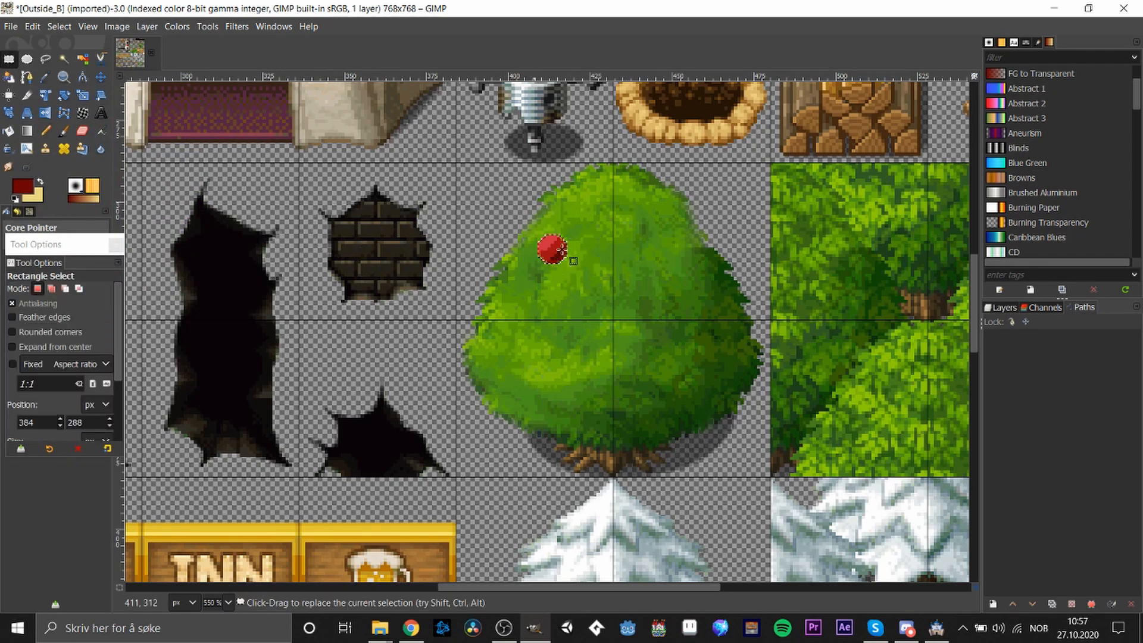
{"action": "right_click", "coordinate": [543, 252]}
{"action": "mouse_move", "coordinate": [623, 410]}
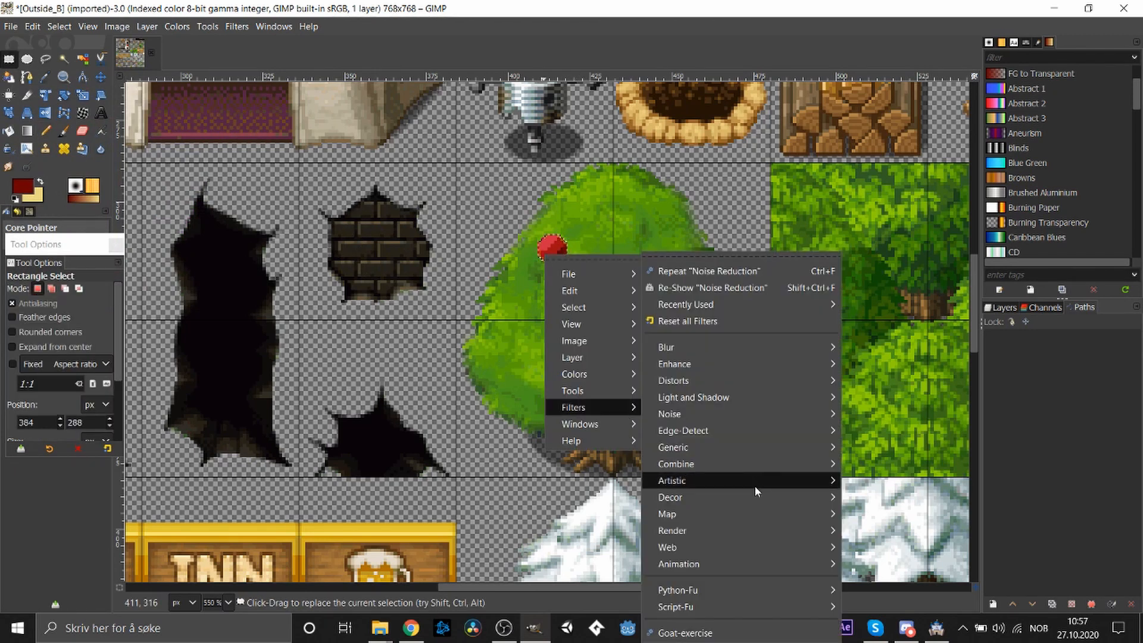
{"action": "mouse_move", "coordinate": [755, 482]}
{"action": "left_click", "coordinate": [916, 366]}
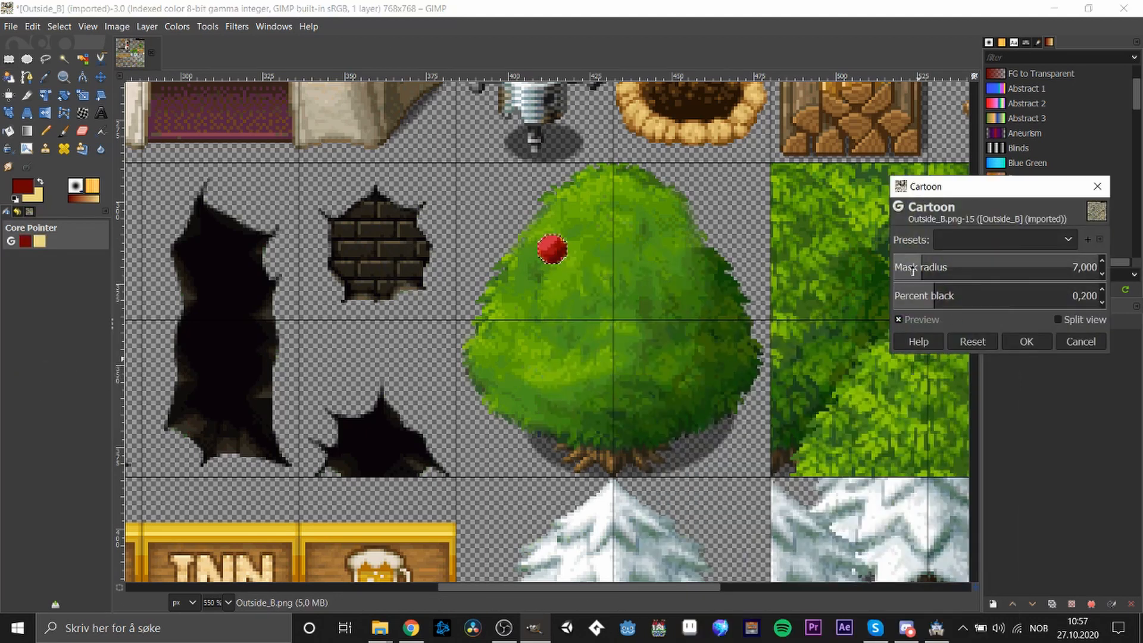
{"action": "left_click_drag", "start_coordinate": [982, 268], "coordinate": [1030, 269]}
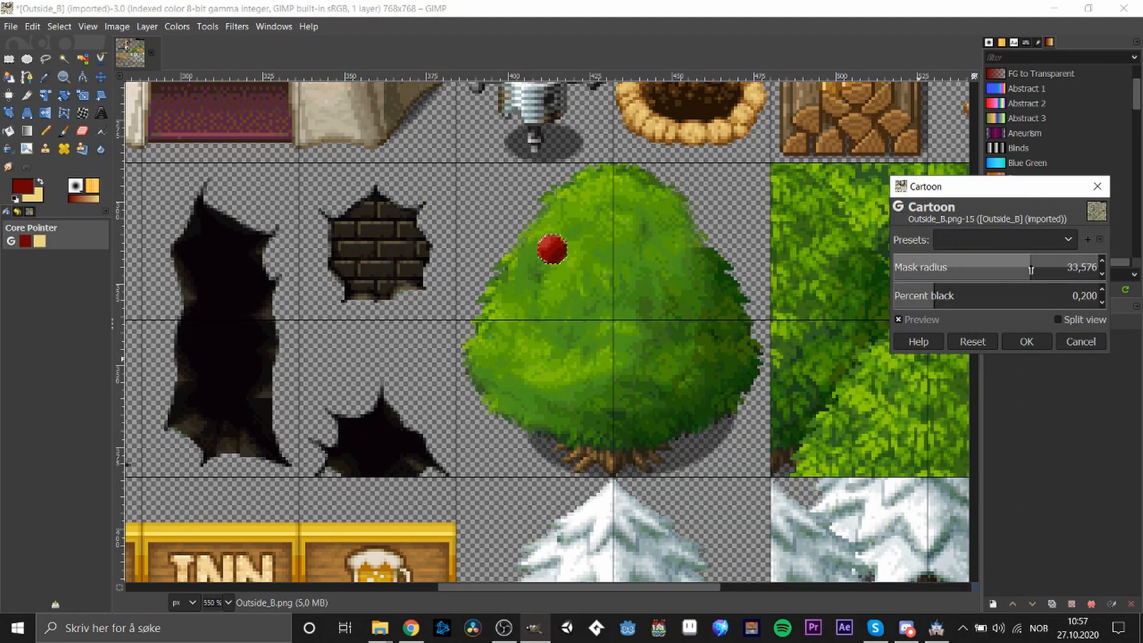
{"action": "left_click", "coordinate": [1030, 340]}
Paste copies of the shaded red circle onto the tree's right side and upper-right foliage
{"action": "left_click", "coordinate": [11, 58]}
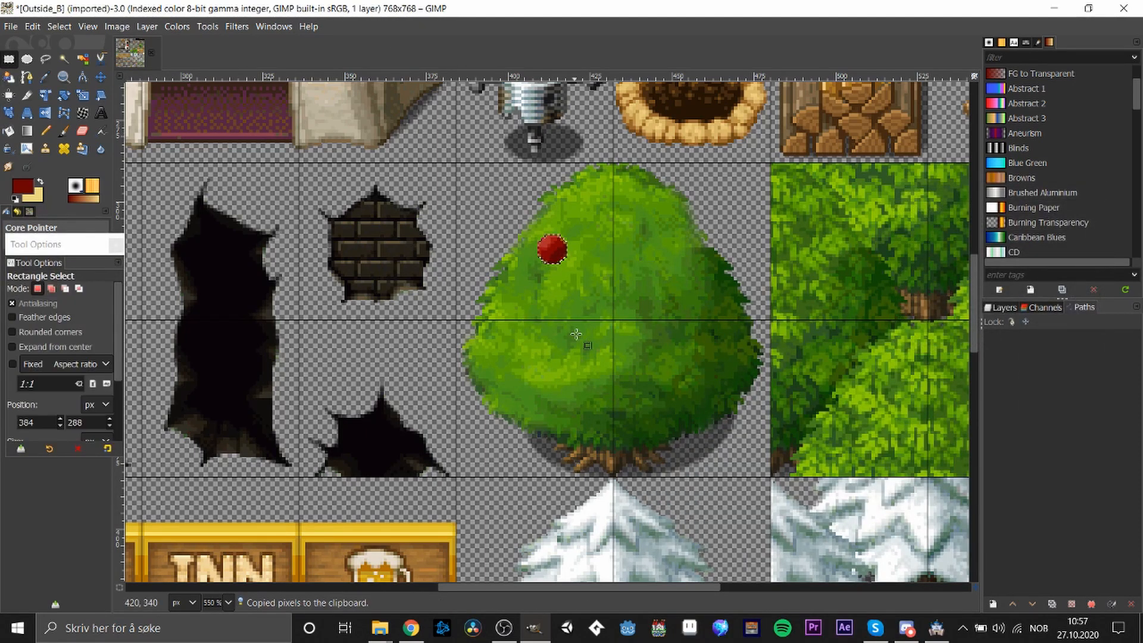
{"action": "key", "text": "ctrl+v"}
{"action": "left_click_drag", "start_coordinate": [553, 337], "coordinate": [713, 304]}
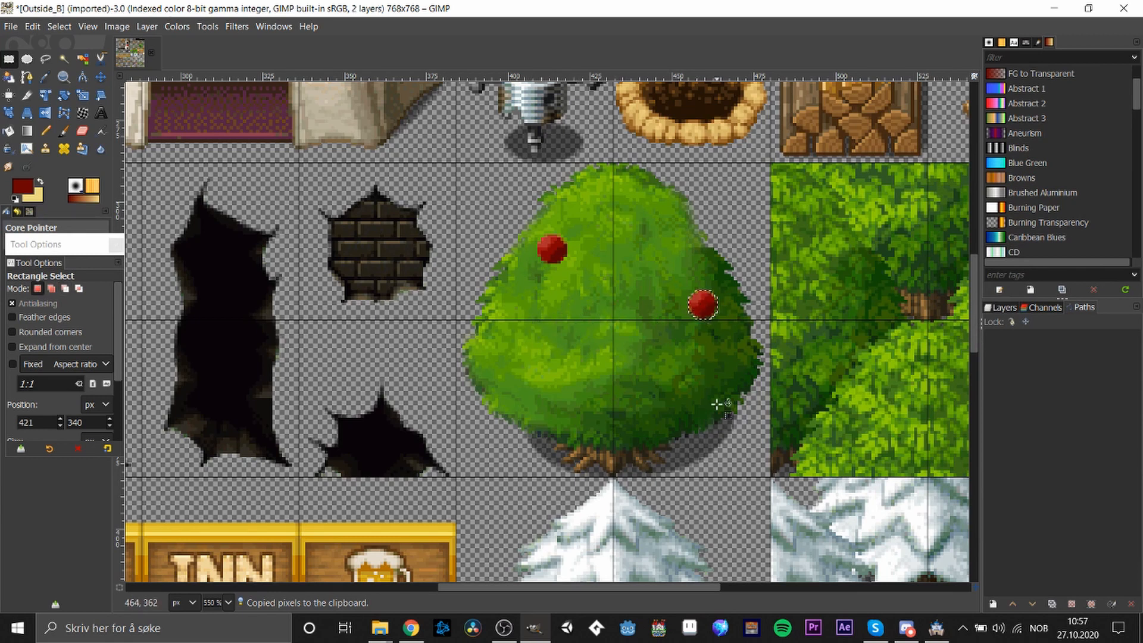
{"action": "left_click", "coordinate": [719, 403]}
{"action": "key", "text": "ctrl+v"}
{"action": "left_click_drag", "start_coordinate": [546, 338], "coordinate": [646, 277]}
{"action": "left_click", "coordinate": [646, 380]}
Paste two more red circle copies onto the tree's left side and lower centre, anchoring each
{"action": "key", "text": "ctrl+v"}
{"action": "left_click", "coordinate": [660, 339]}
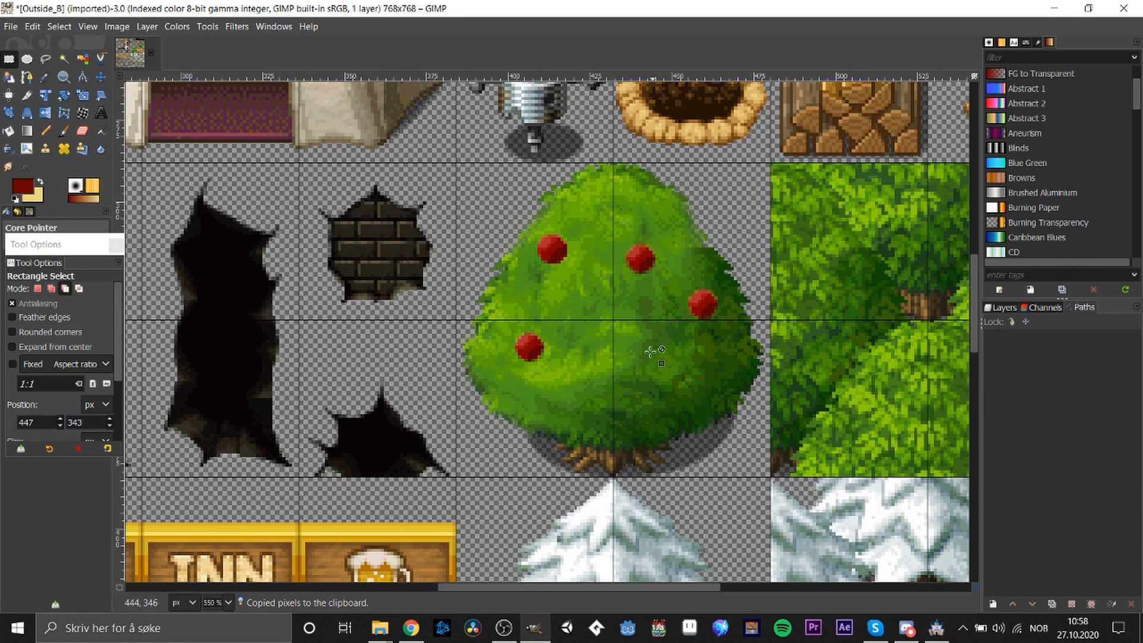
{"action": "key", "text": "ctrl+v"}
{"action": "left_click_drag", "start_coordinate": [547, 332], "coordinate": [625, 355]}
{"action": "left_click", "coordinate": [721, 425]}
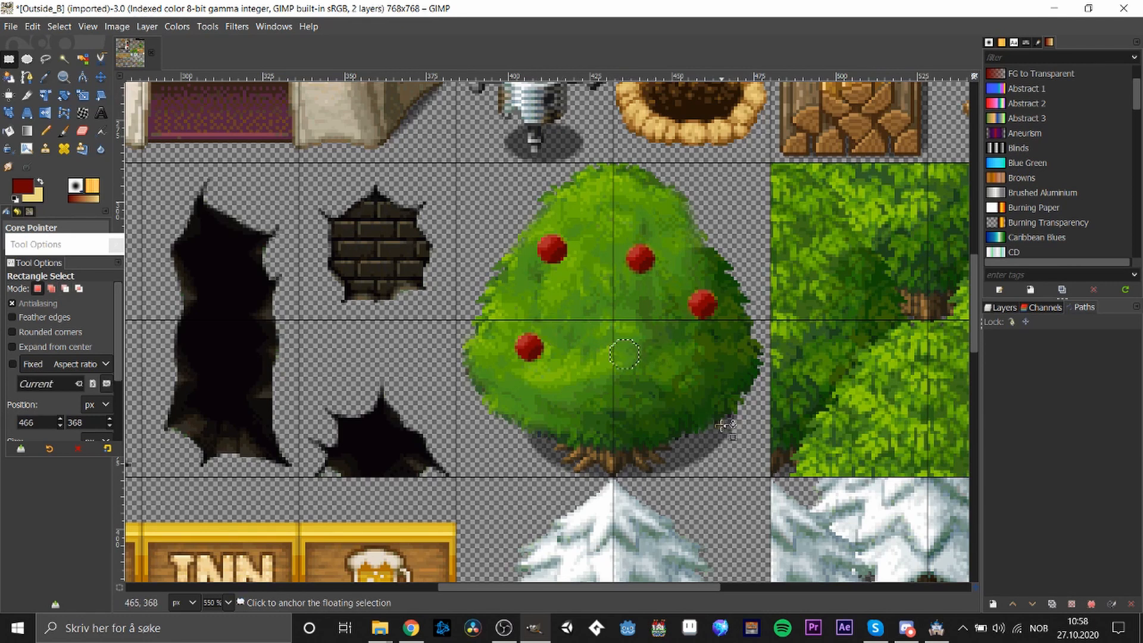
{"action": "left_click", "coordinate": [669, 371]}
Undo the pasted red circles and the latest edits to the original red circle
{"action": "scroll", "coordinate": [682, 374], "scroll_direction": "down", "scroll_amount": 3}
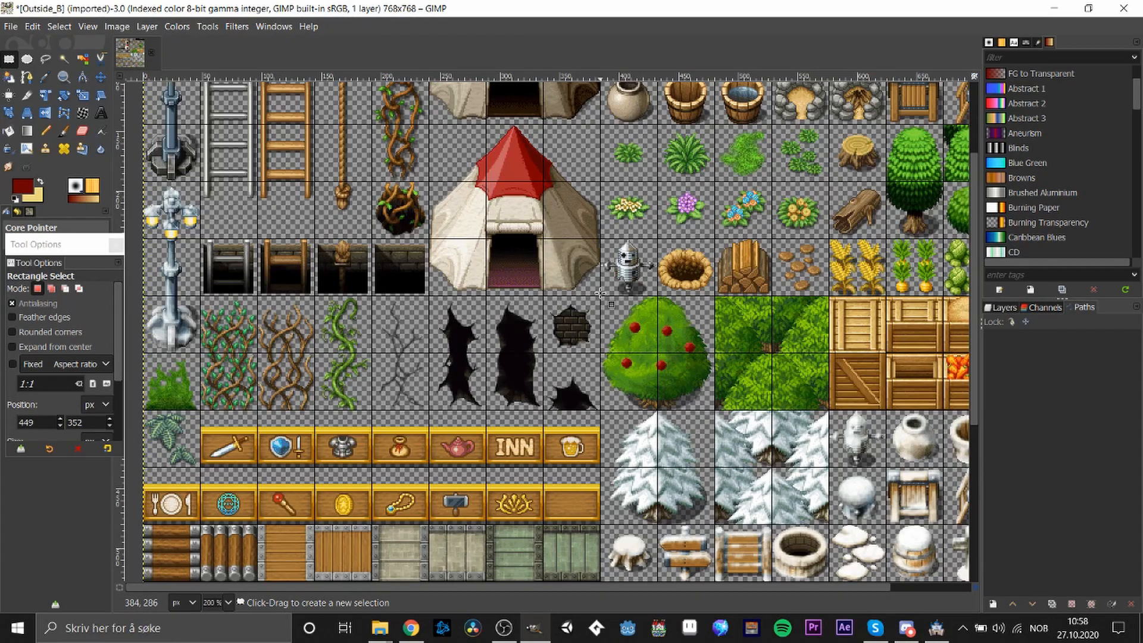
{"action": "key", "text": "ctrl+z"}
{"action": "key", "text": "ctrl+z"}
{"action": "key", "text": "ctrl+z"}
{"action": "key", "text": "ctrl+z"}
{"action": "key", "text": "ctrl+z"}
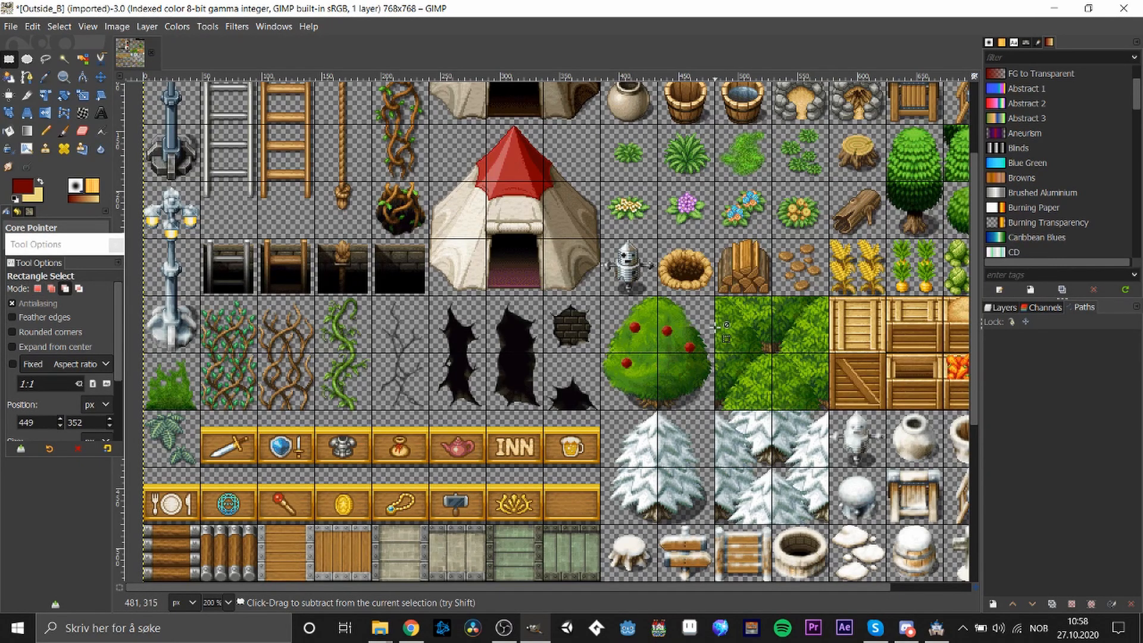
{"action": "key", "text": "ctrl+z"}
{"action": "key", "text": "ctrl+z"}
{"action": "key", "text": "ctrl+z"}
{"action": "key", "text": "ctrl+z"}
{"action": "key", "text": "ctrl+z"}
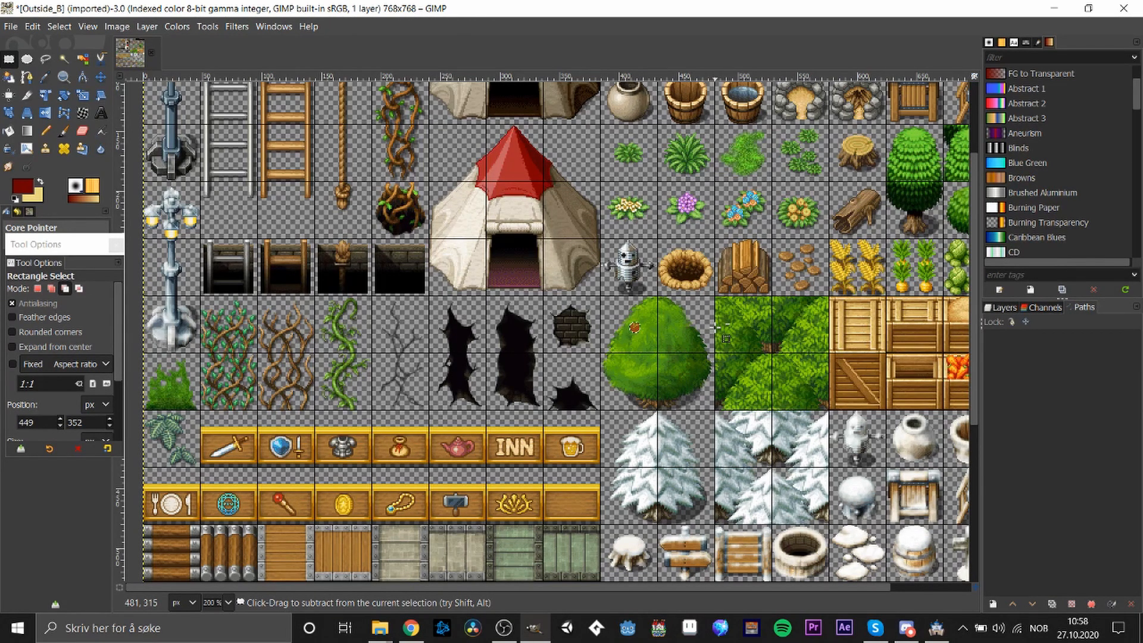
Select the large green tree's two-by-two tile area starting at position 384, 288 and delete its contents
{"action": "left_click", "coordinate": [599, 293]}
{"action": "left_click_drag", "start_coordinate": [599, 294], "coordinate": [720, 436]}
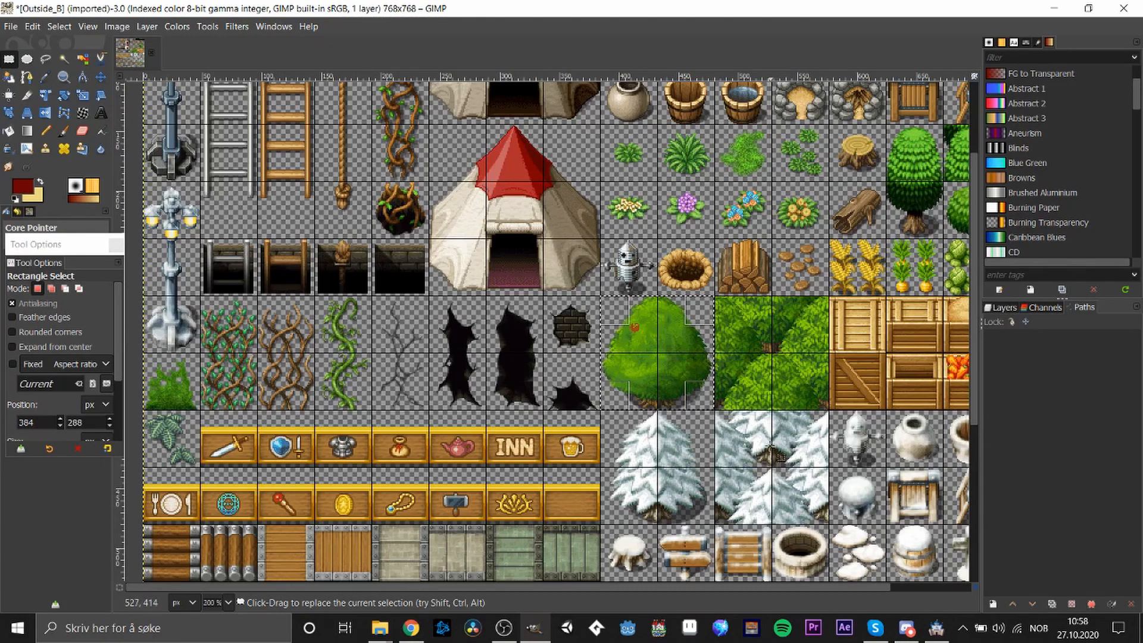
{"action": "scroll", "coordinate": [768, 443], "scroll_direction": "up", "scroll_amount": 2}
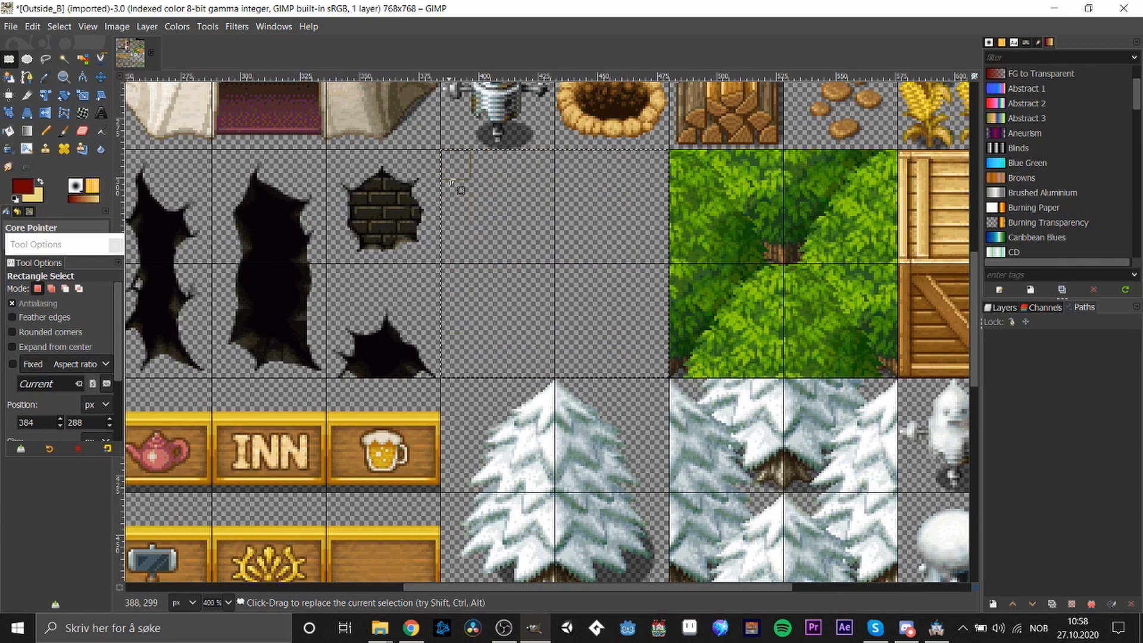
Draw a pointed tree-crown outline with inner fold lines in the emptied tiles using the Pencil at size 1 in dark green 0f3600
{"action": "left_click", "coordinate": [22, 187]}
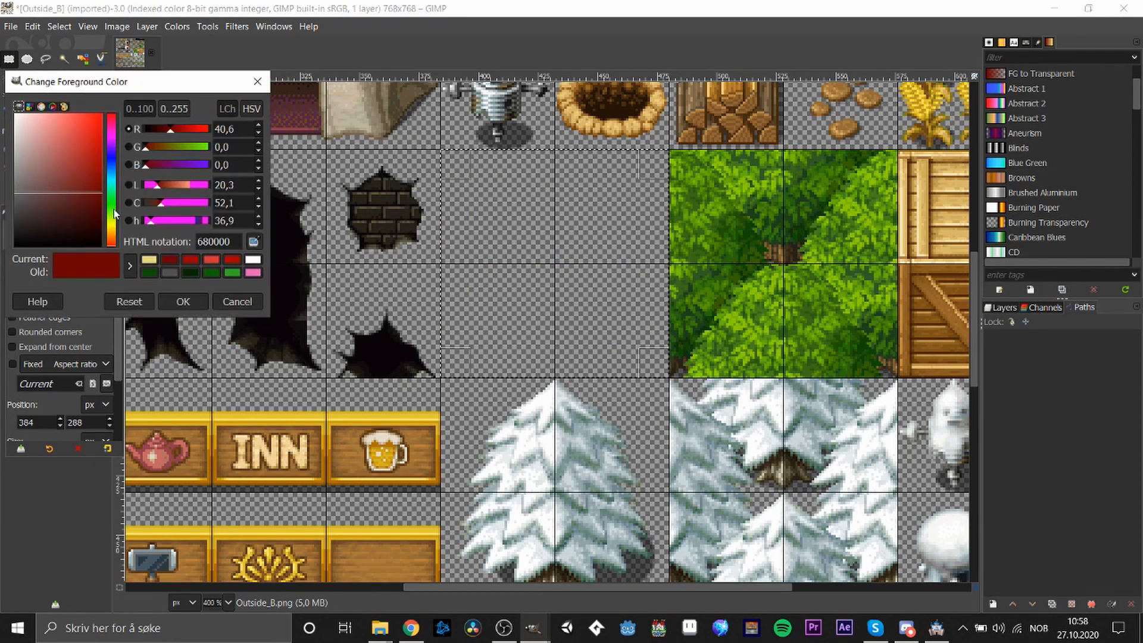
{"action": "mouse_move", "coordinate": [115, 212]}
{"action": "left_mouse_down"}
{"action": "mouse_move", "coordinate": [113, 201]}
{"action": "mouse_move", "coordinate": [118, 219]}
{"action": "left_mouse_up"}
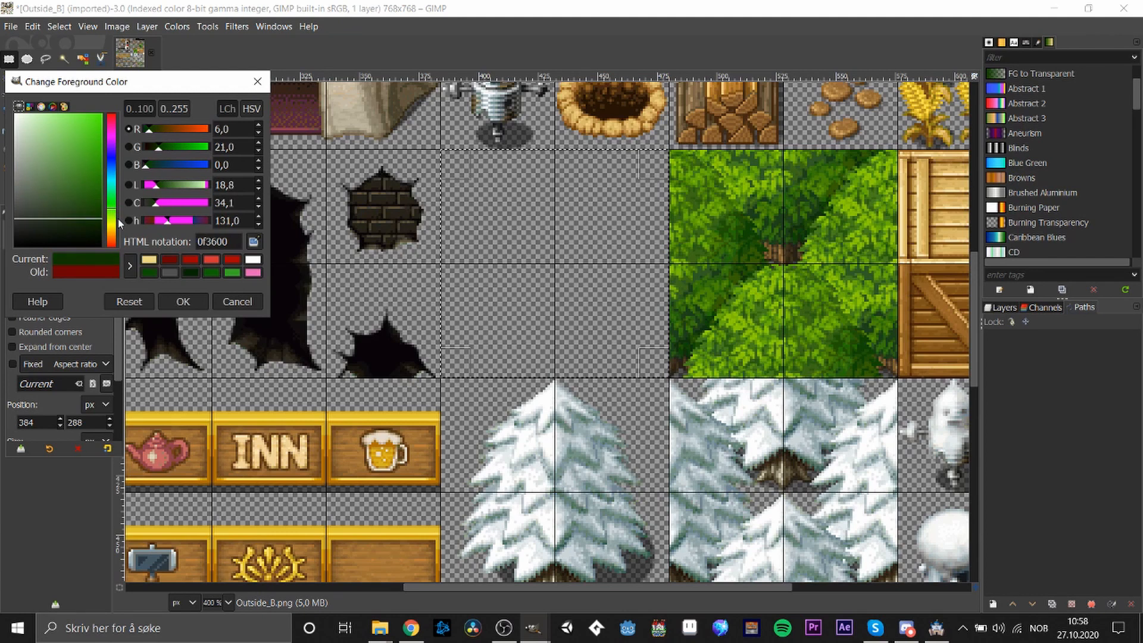
{"action": "left_click", "coordinate": [183, 301]}
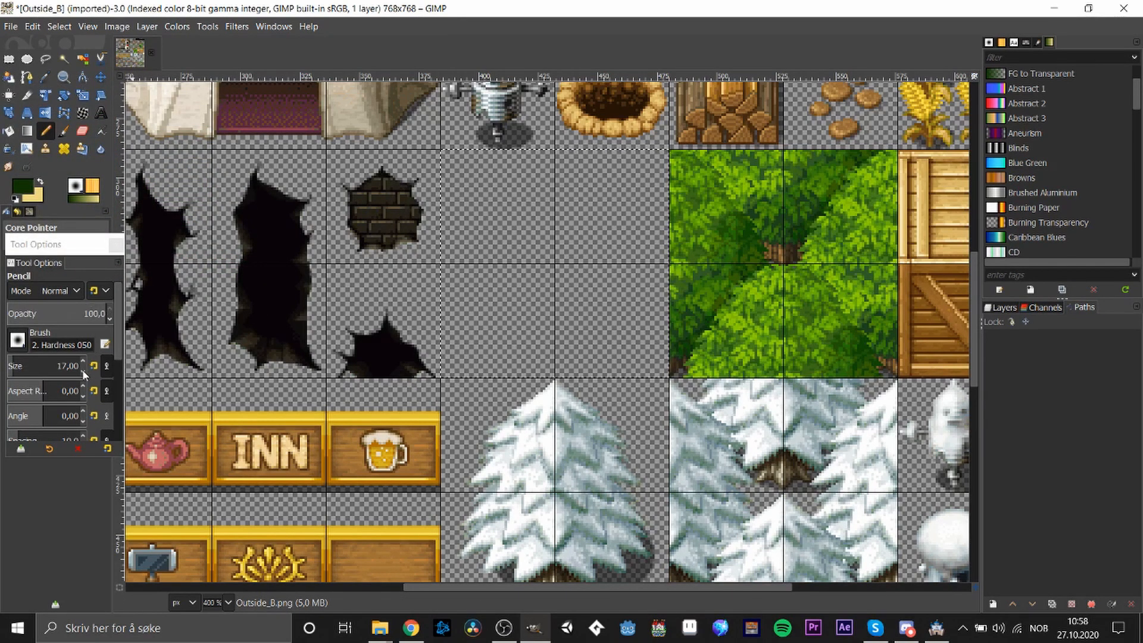
{"action": "left_click", "coordinate": [83, 371]}
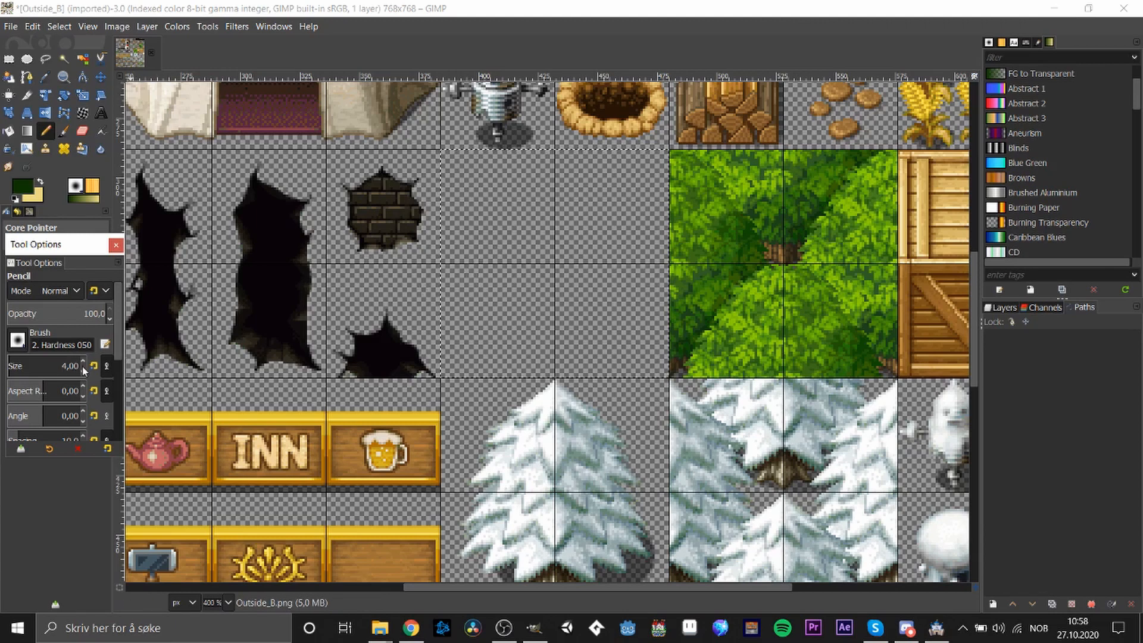
{"action": "left_click", "coordinate": [83, 370]}
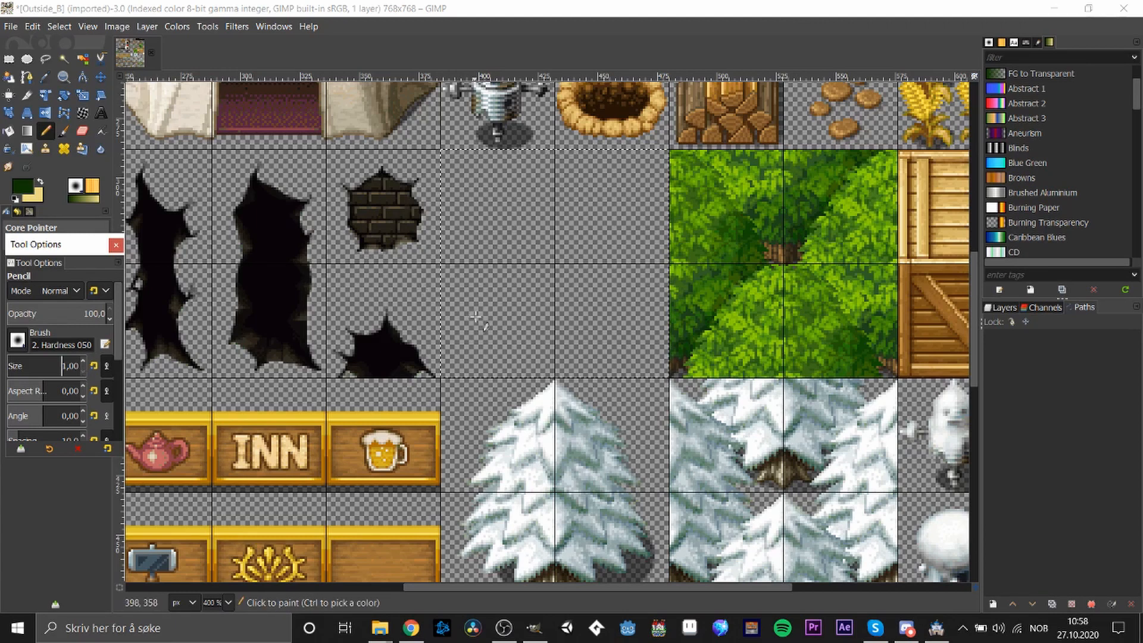
{"action": "left_click_drag", "start_coordinate": [501, 344], "coordinate": [480, 338]}
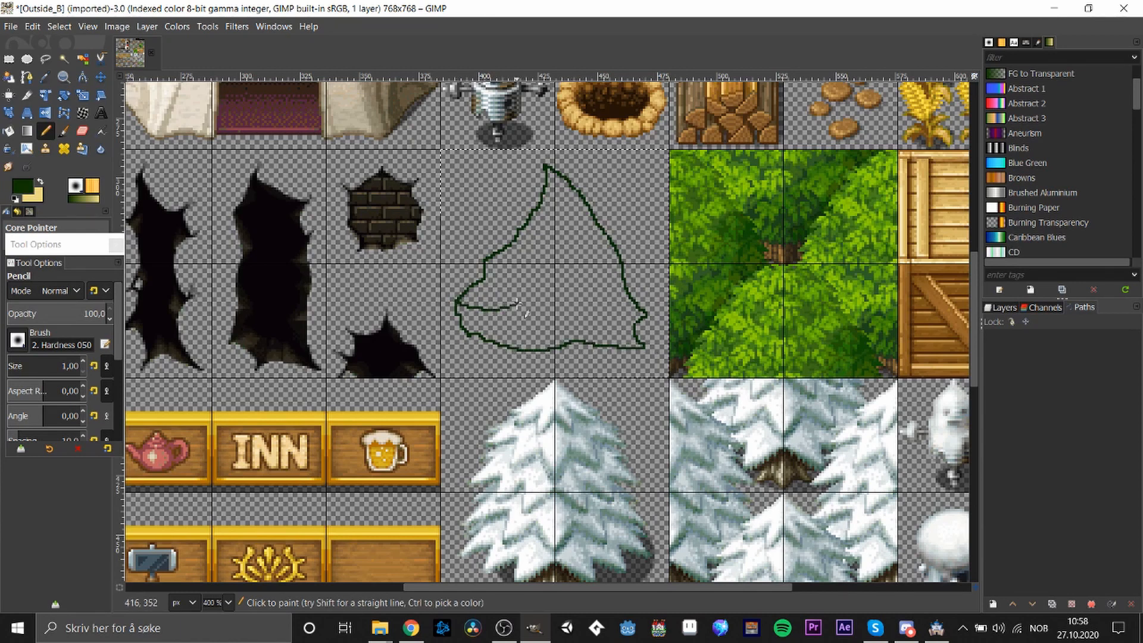
{"action": "left_click_drag", "start_coordinate": [618, 262], "coordinate": [585, 254]}
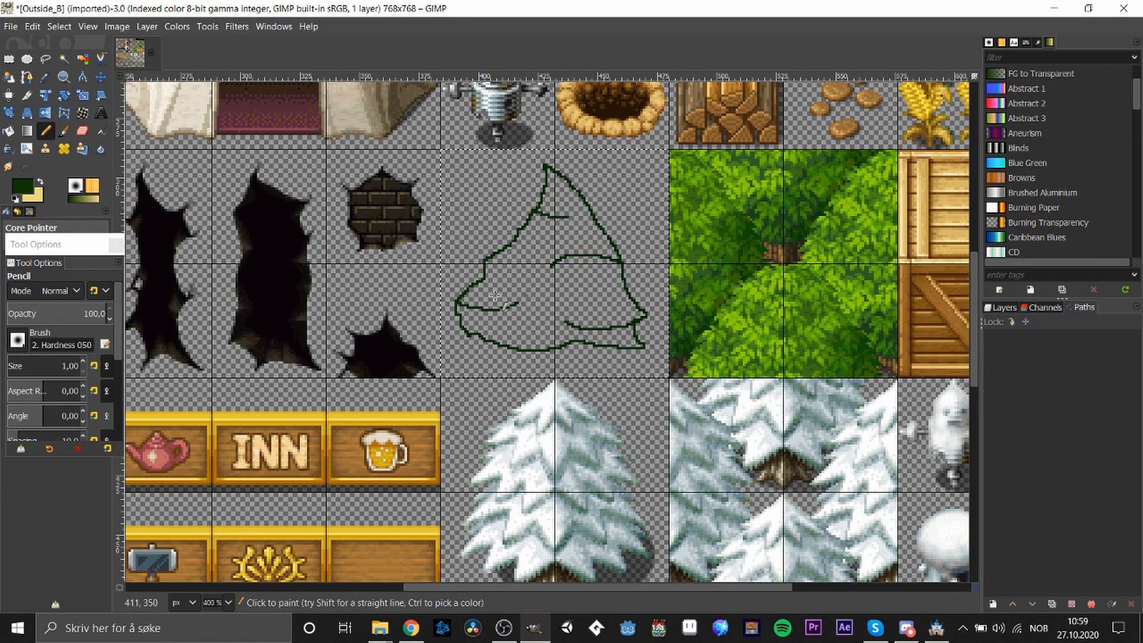
Fill the outlined tree crown with the lighter green 1a5c00 using Bucket Fill
{"action": "left_click", "coordinate": [22, 190]}
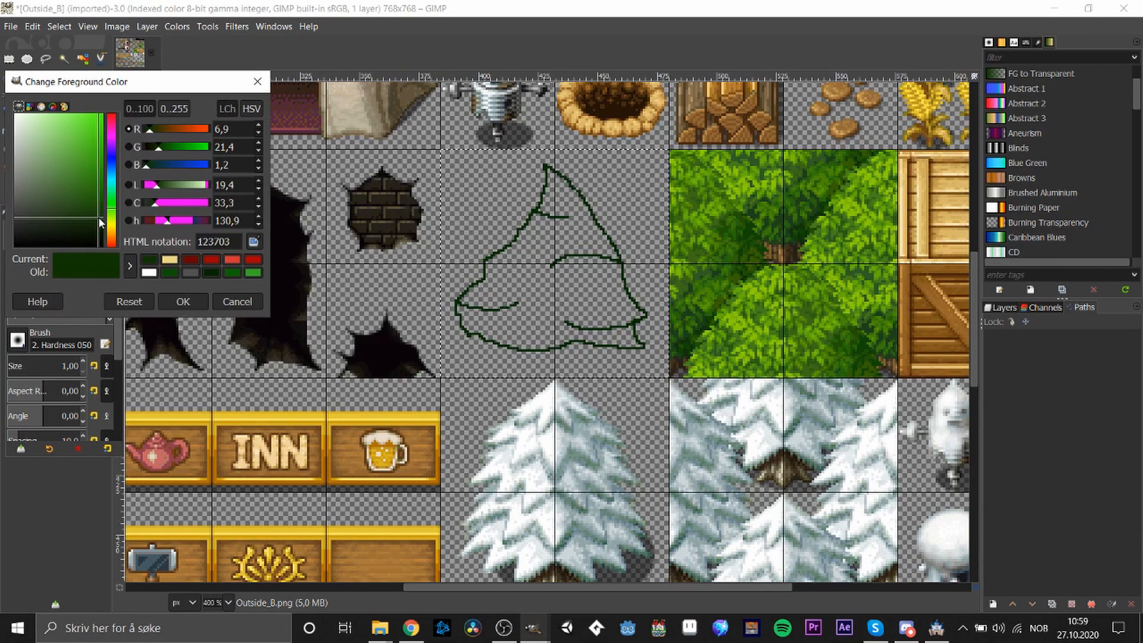
{"action": "left_click_drag", "start_coordinate": [99, 223], "coordinate": [99, 199]}
{"action": "left_click", "coordinate": [183, 301]}
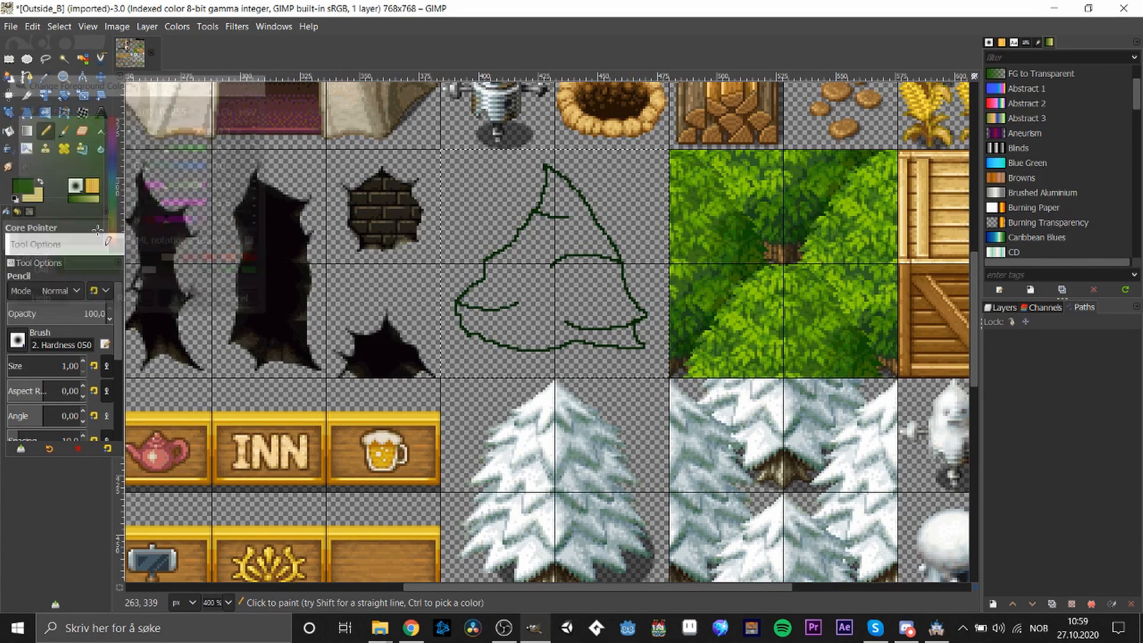
{"action": "left_click", "coordinate": [9, 132]}
{"action": "left_click", "coordinate": [602, 295]}
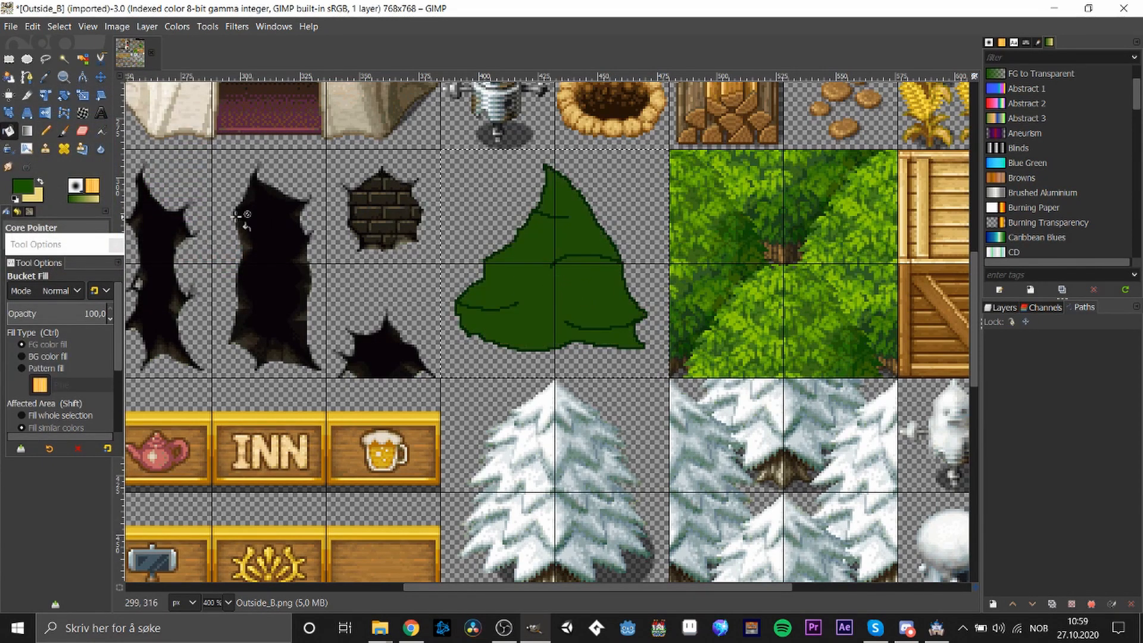
{"action": "left_click", "coordinate": [9, 59]}
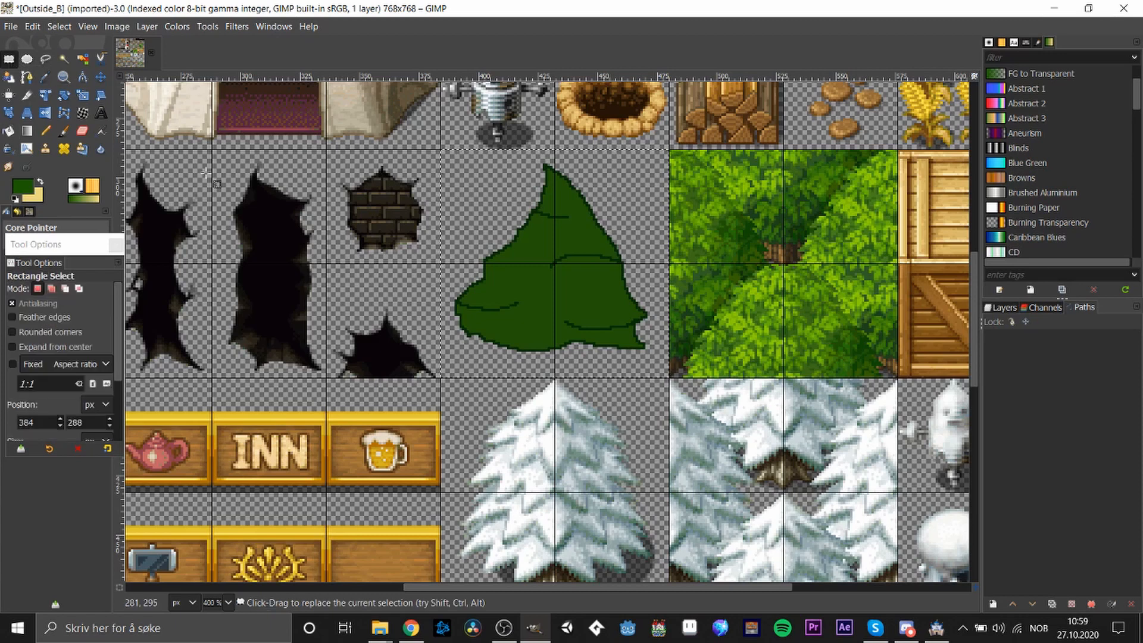
{"action": "left_click", "coordinate": [526, 361]}
{"action": "key", "text": "ctrl+z"}
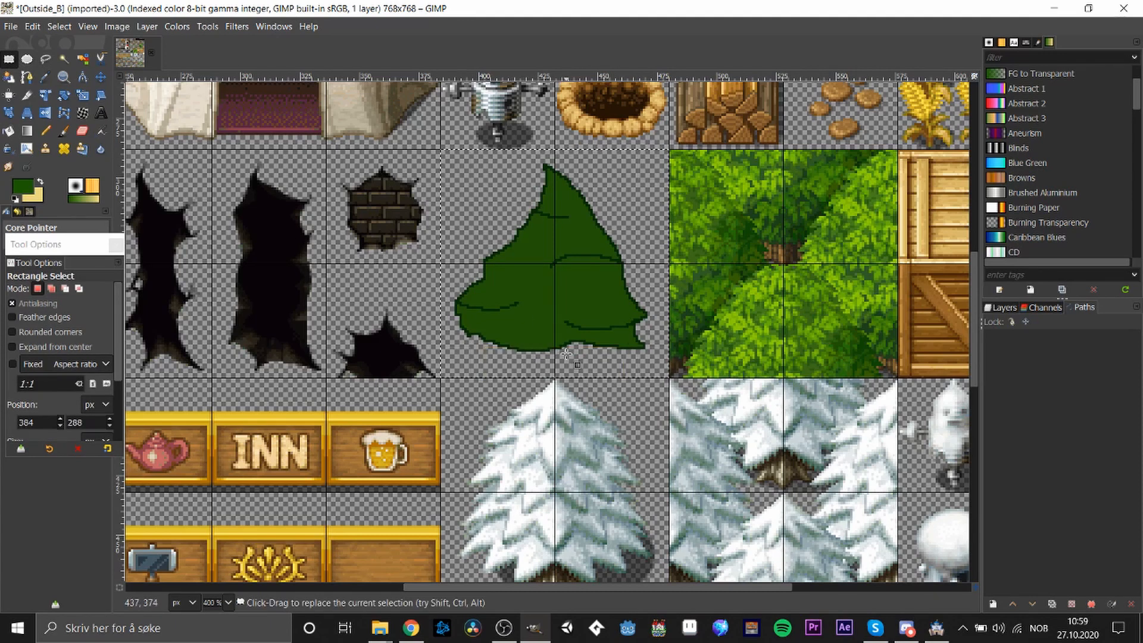
Draw two short vertical trunk edges below the tree crown with the Pencil in brown 742f00
{"action": "scroll", "coordinate": [566, 355], "scroll_direction": "up", "scroll_amount": 3}
{"action": "left_click", "coordinate": [33, 189]}
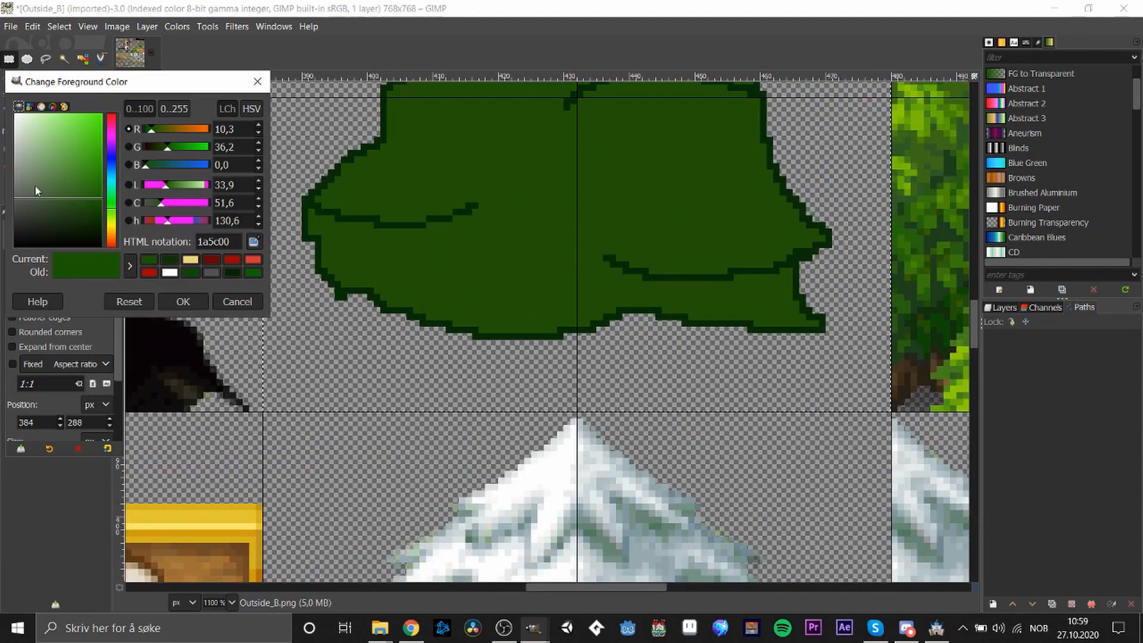
{"action": "left_click_drag", "start_coordinate": [111, 209], "coordinate": [107, 185]}
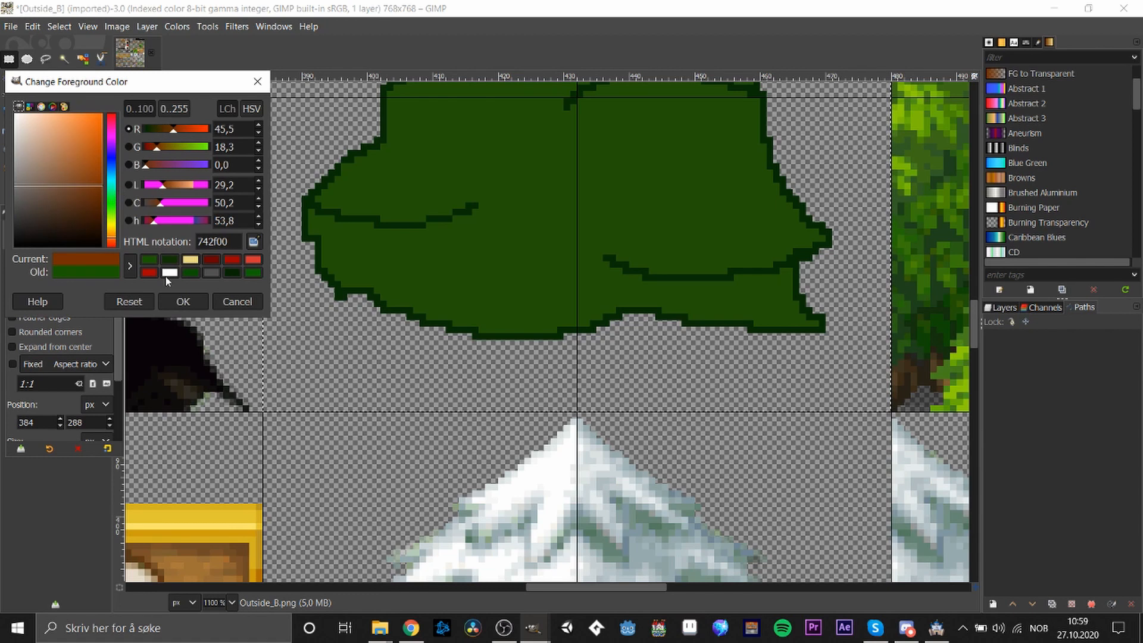
{"action": "left_click", "coordinate": [183, 302]}
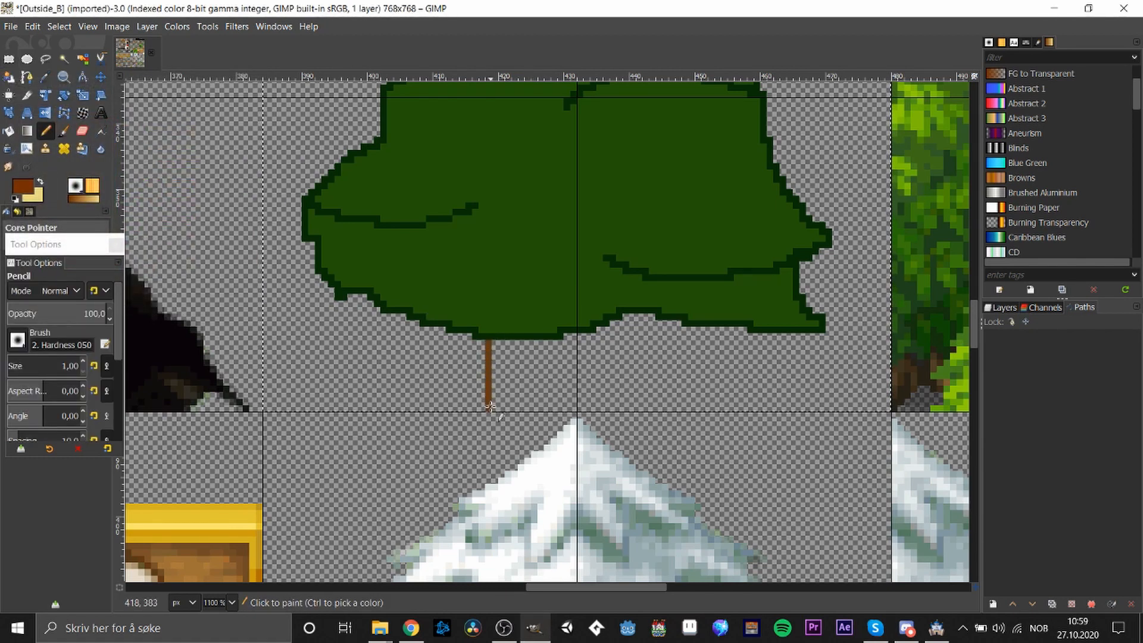
{"action": "key", "text": "ctrl+z"}
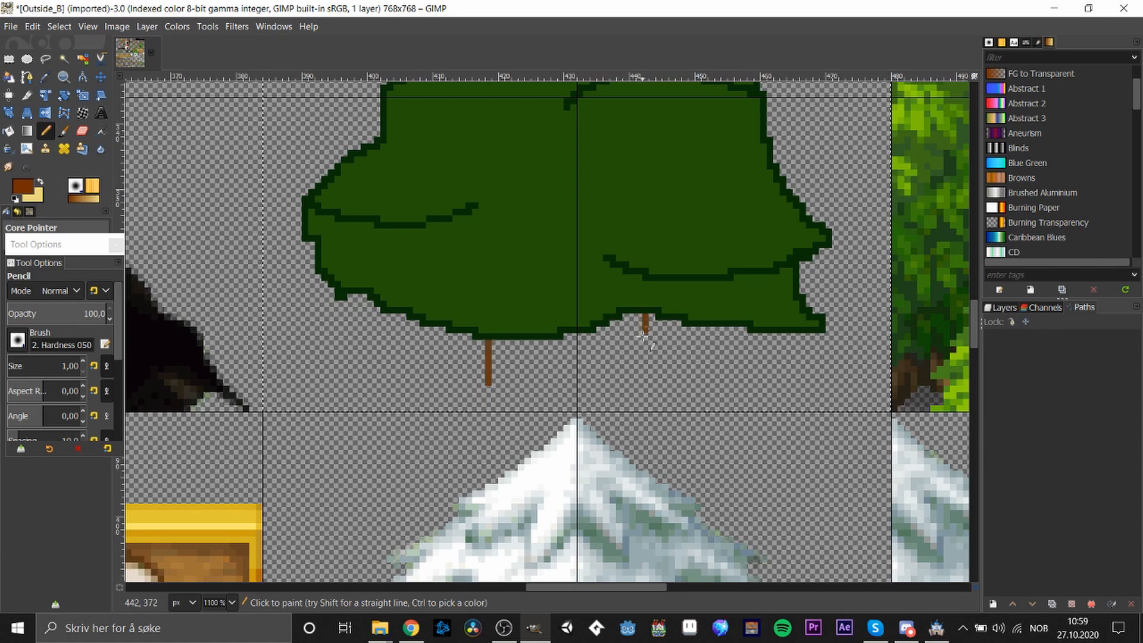
{"action": "left_click_drag", "start_coordinate": [643, 336], "coordinate": [647, 371]}
{"action": "key", "text": "ctrl+z"}
{"action": "left_click_drag", "start_coordinate": [645, 315], "coordinate": [644, 363]}
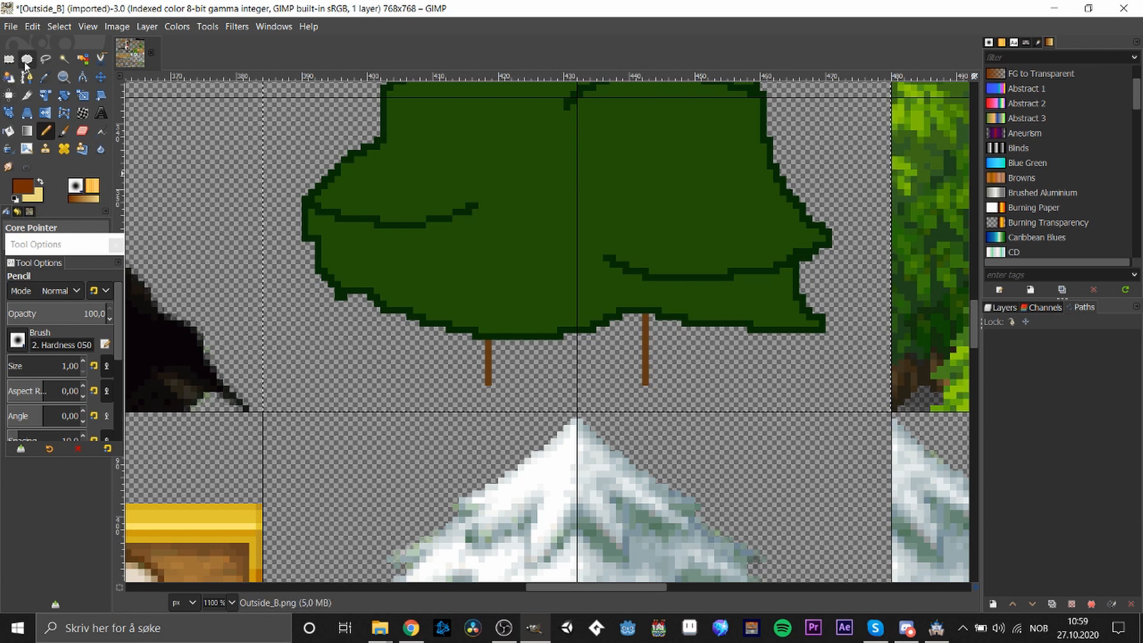
Make an elliptical selection at position 417, 368 around the two trunk edges and fill its empty area with brown
{"action": "key", "text": "e"}
{"action": "left_click_drag", "start_coordinate": [485, 308], "coordinate": [655, 417]}
{"action": "left_click_drag", "start_coordinate": [555, 411], "coordinate": [554, 404]}
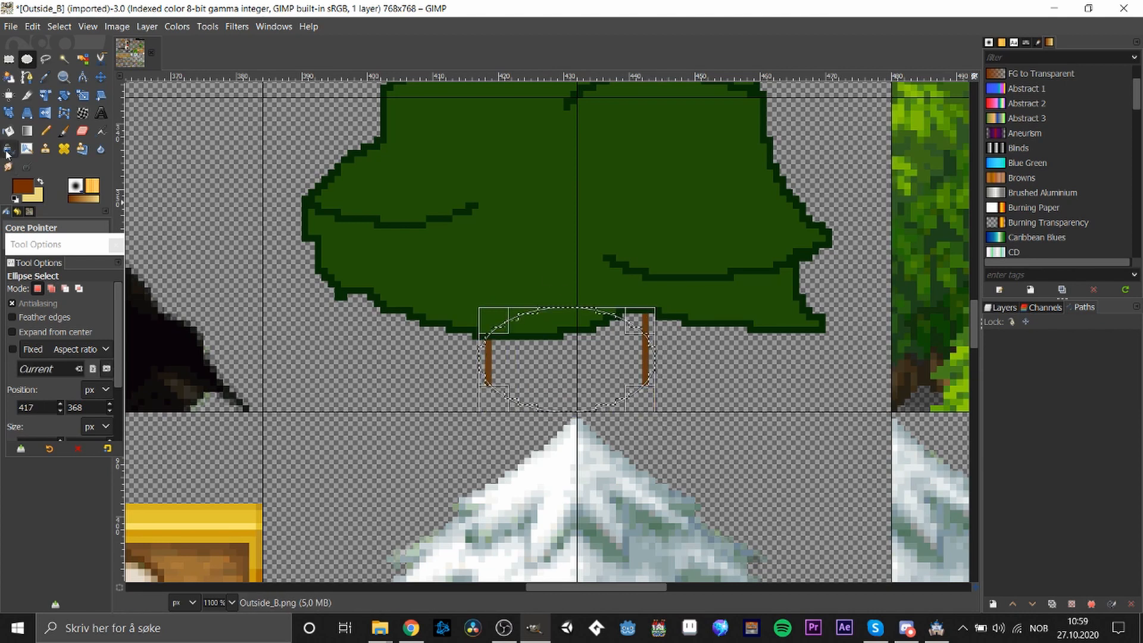
{"action": "left_click", "coordinate": [9, 132]}
{"action": "left_click", "coordinate": [580, 379]}
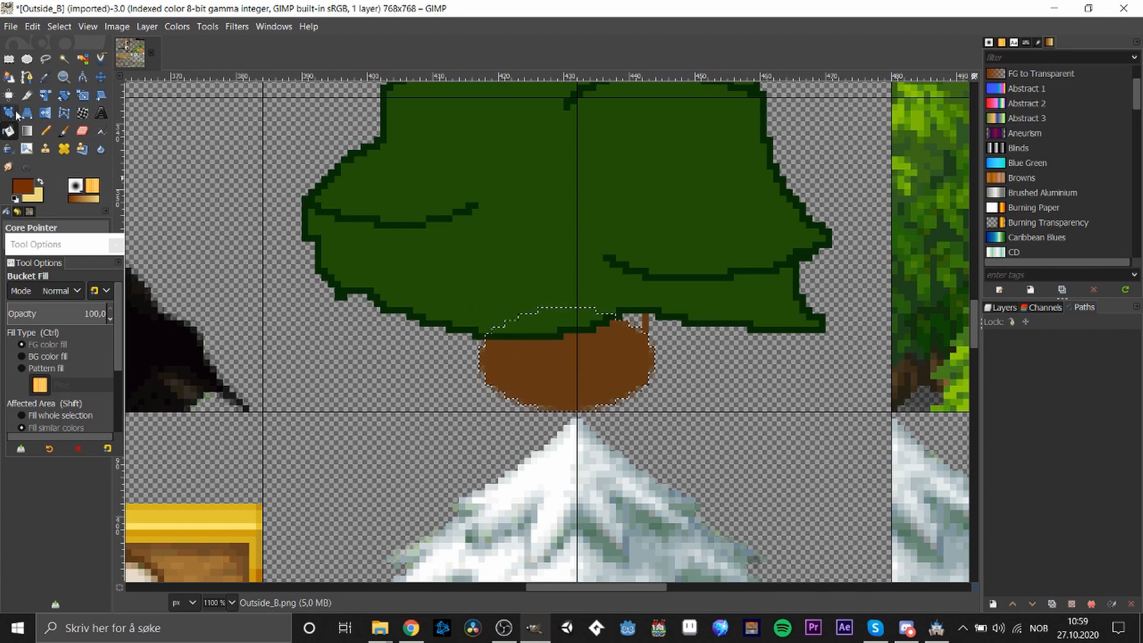
Clear the elliptical selection and fill the small gap between the trunk's upper-right edge and the crown with brown
{"action": "left_click", "coordinate": [9, 59]}
{"action": "left_click", "coordinate": [630, 286]}
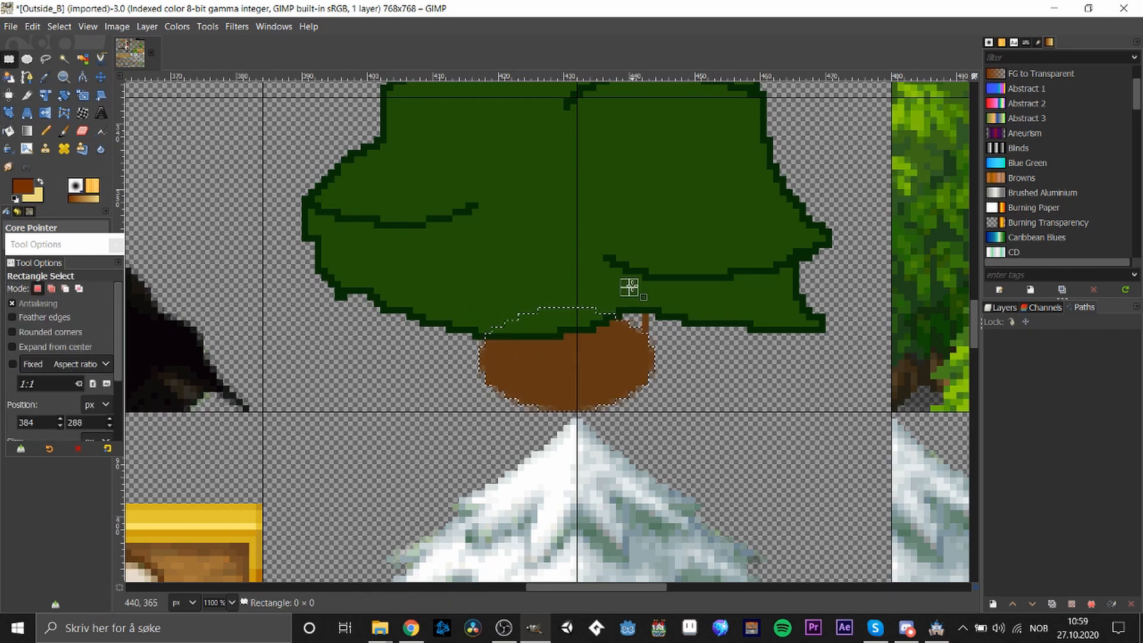
{"action": "left_click", "coordinate": [9, 130]}
{"action": "left_click", "coordinate": [636, 322]}
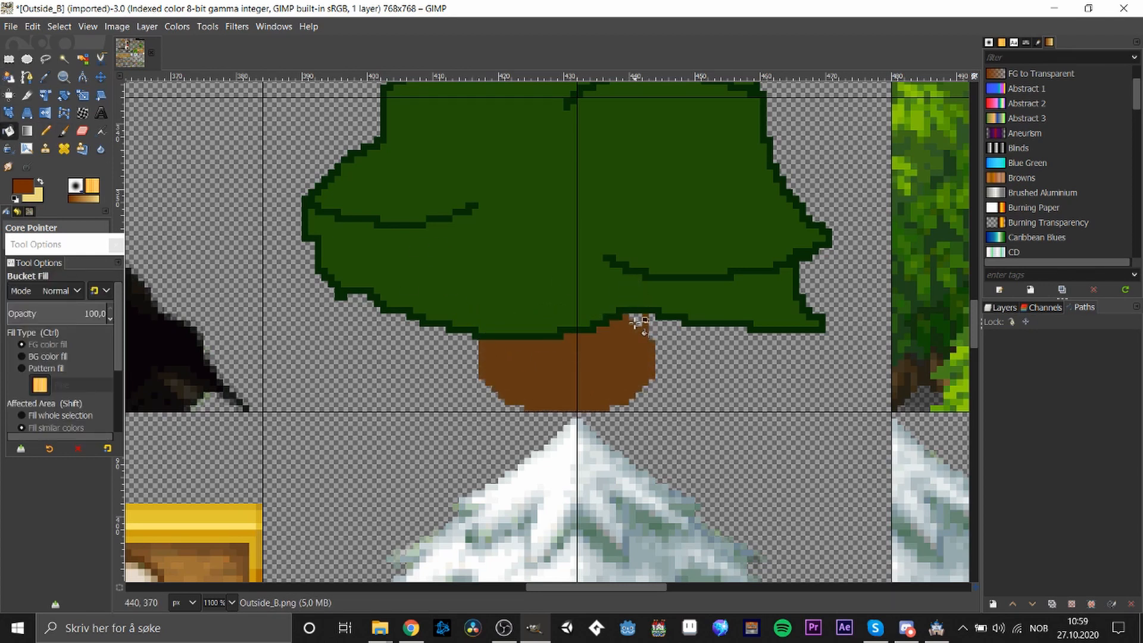
{"action": "scroll", "coordinate": [592, 317], "scroll_direction": "down", "scroll_amount": 3}
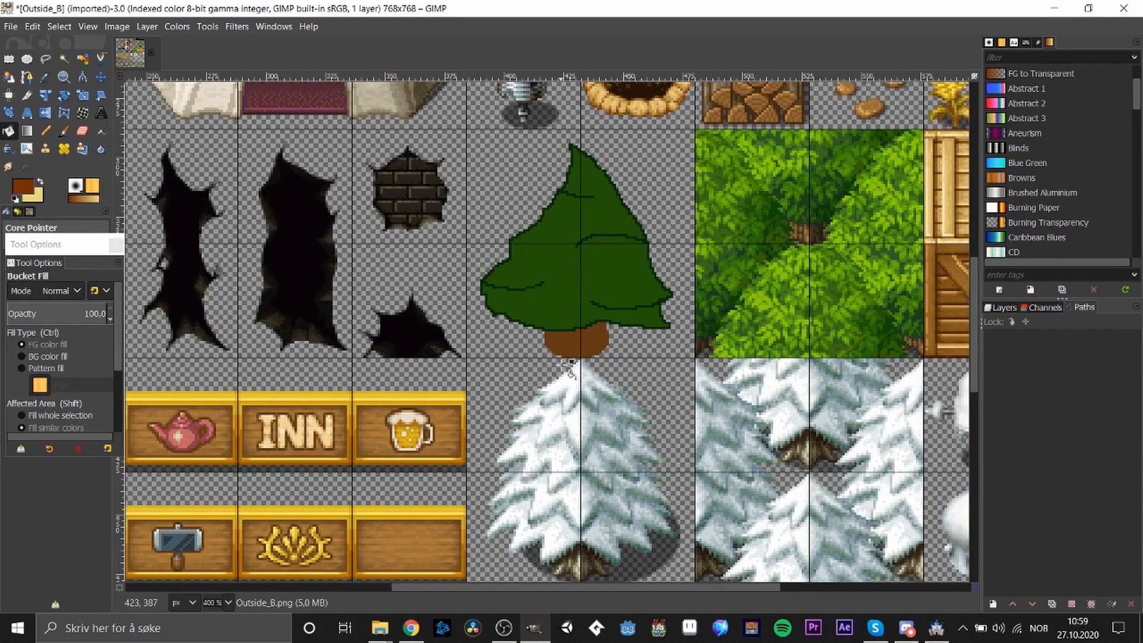
Sample the tree crown's green and lighten the foreground colour to a brighter green of about 498f22
{"action": "scroll", "coordinate": [550, 215], "scroll_direction": "up", "scroll_amount": 2}
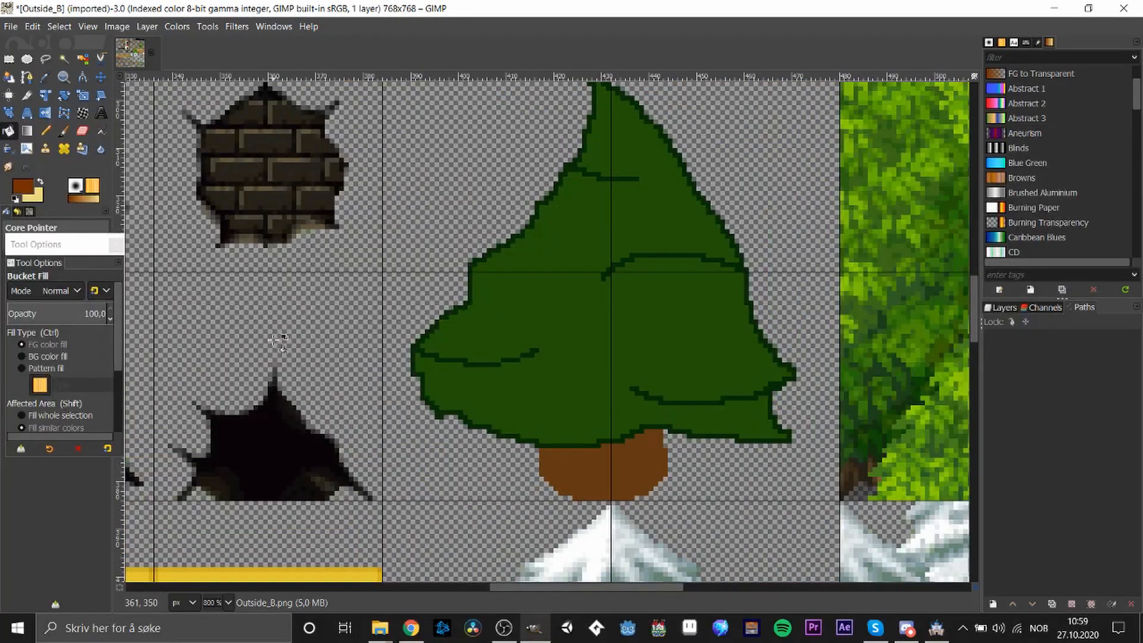
{"action": "left_click", "coordinate": [26, 194]}
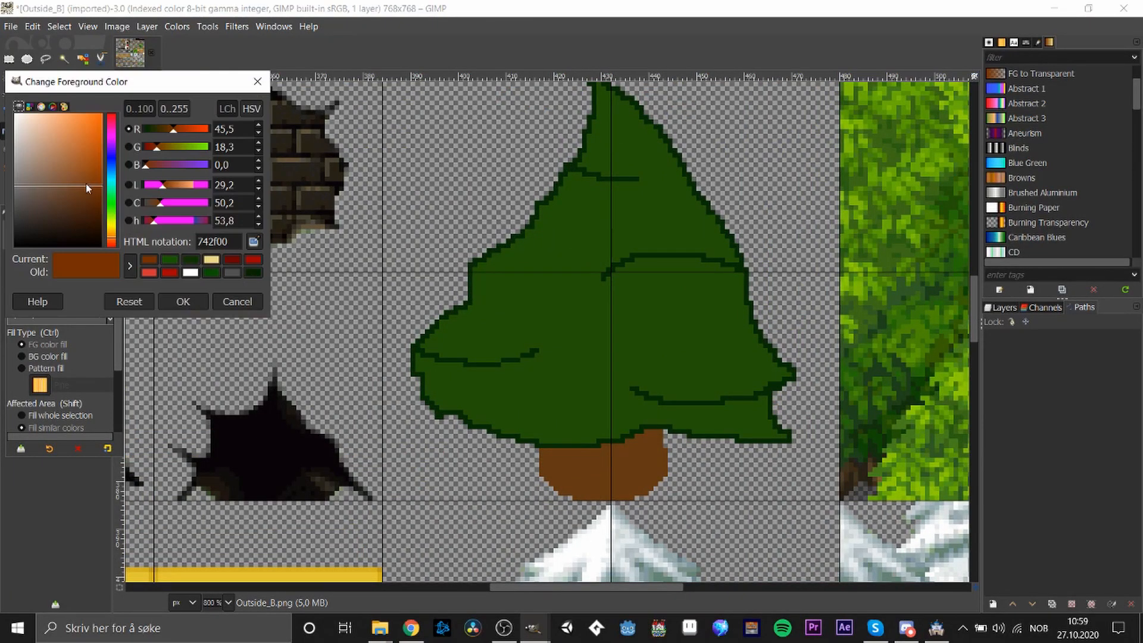
{"action": "left_click", "coordinate": [178, 302]}
{"action": "key", "text": "o"}
{"action": "left_click", "coordinate": [564, 294]}
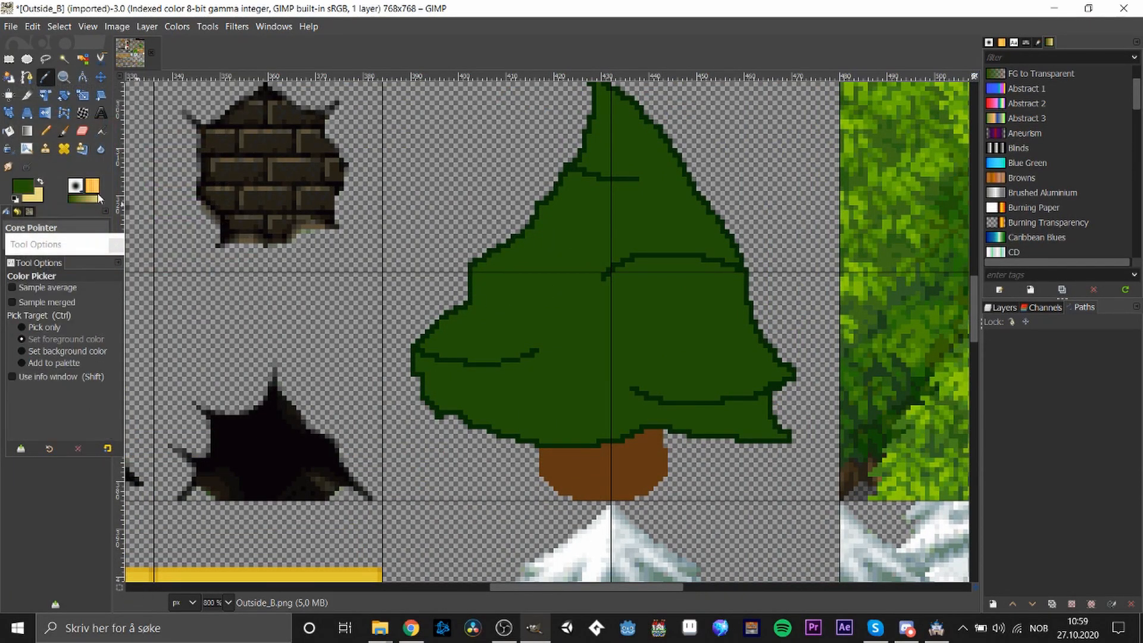
{"action": "left_click", "coordinate": [37, 191]}
{"action": "left_click_drag", "start_coordinate": [57, 184], "coordinate": [80, 177]}
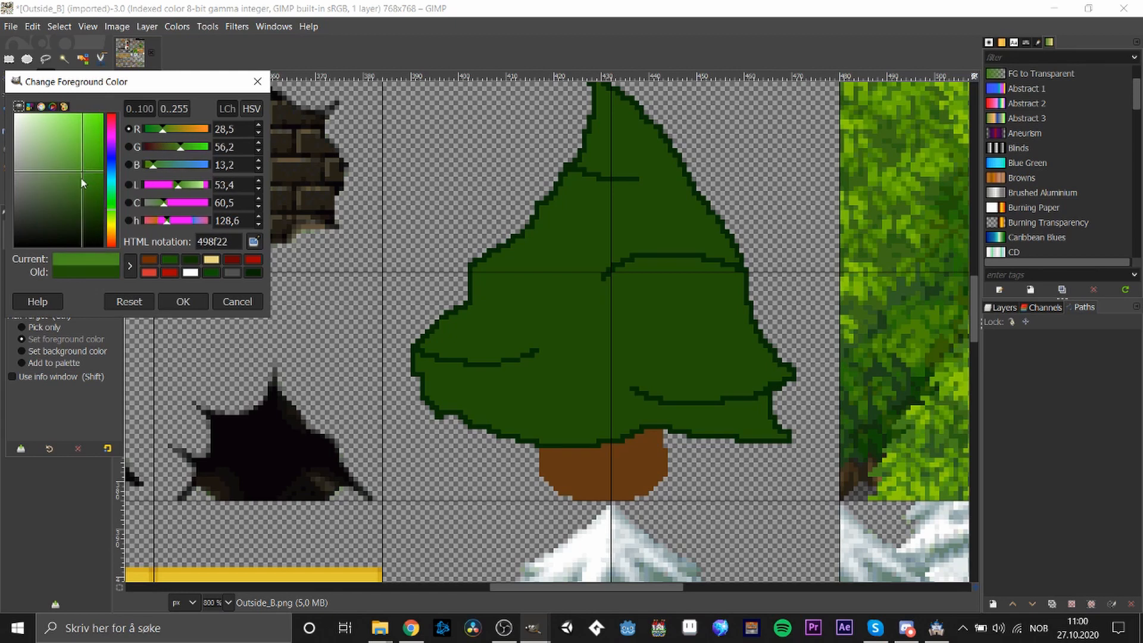
{"action": "left_click", "coordinate": [182, 301]}
Try painting light green highlights along the crown's left edge with the Pencil at size 4
{"action": "key", "text": "n"}
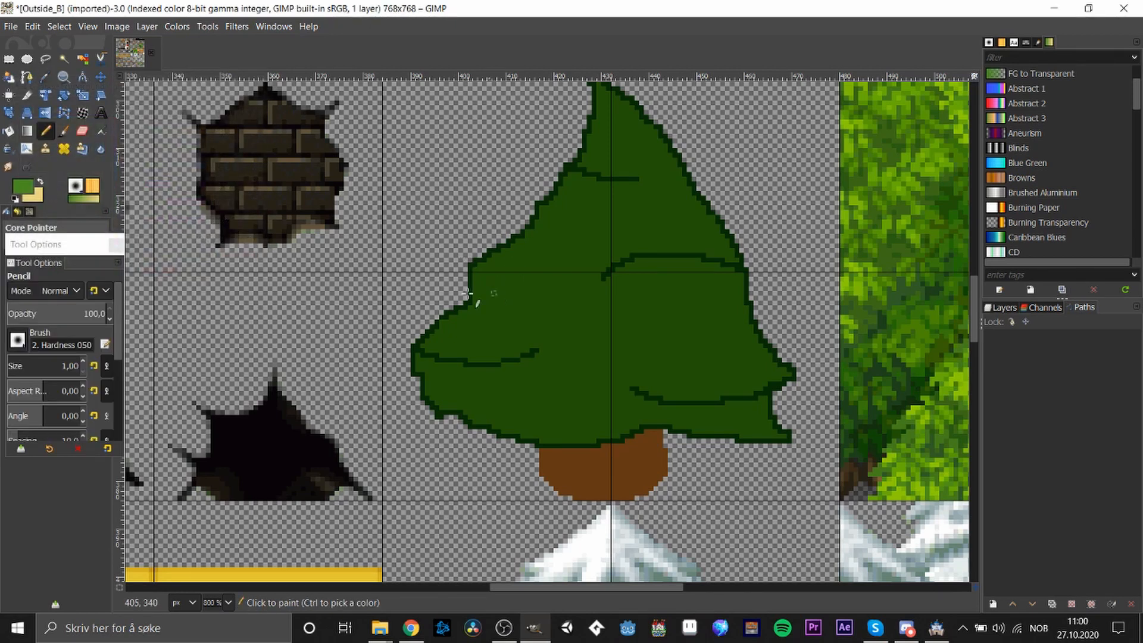
{"action": "left_click", "coordinate": [82, 361]}
{"action": "left_click", "coordinate": [83, 362]}
{"action": "left_click", "coordinate": [83, 361]}
{"action": "mouse_move", "coordinate": [485, 298]}
{"action": "left_mouse_down"}
{"action": "mouse_move", "coordinate": [490, 262]}
{"action": "mouse_move", "coordinate": [518, 251]}
{"action": "mouse_move", "coordinate": [536, 219]}
{"action": "mouse_move", "coordinate": [605, 160]}
{"action": "mouse_move", "coordinate": [586, 154]}
{"action": "mouse_move", "coordinate": [602, 134]}
{"action": "mouse_move", "coordinate": [603, 99]}
{"action": "left_mouse_up"}
{"action": "key", "text": "ctrl+z"}
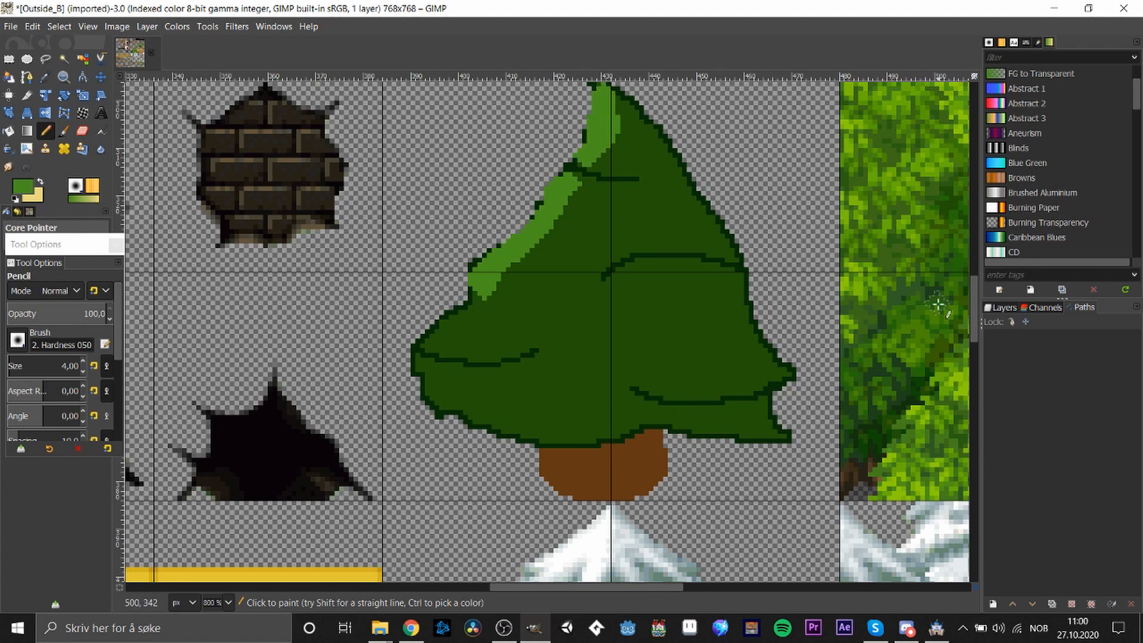
{"action": "scroll", "coordinate": [655, 250], "scroll_direction": "up", "scroll_amount": 2}
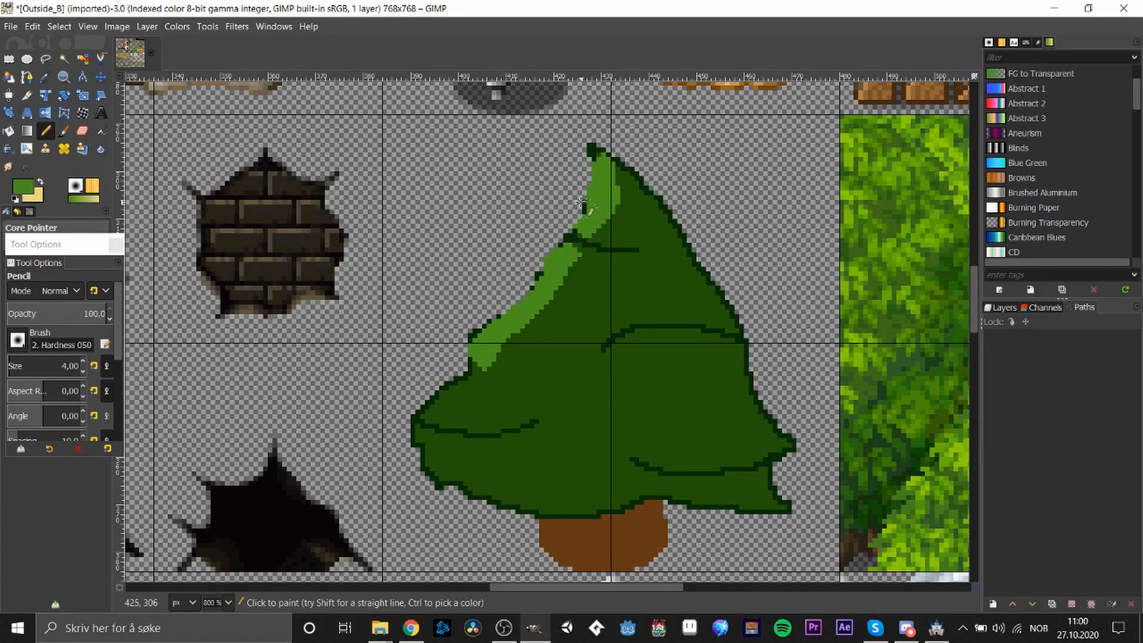
{"action": "mouse_move", "coordinate": [452, 403]}
{"action": "left_mouse_down"}
{"action": "mouse_move", "coordinate": [467, 390]}
{"action": "mouse_move", "coordinate": [426, 408]}
{"action": "left_mouse_up"}
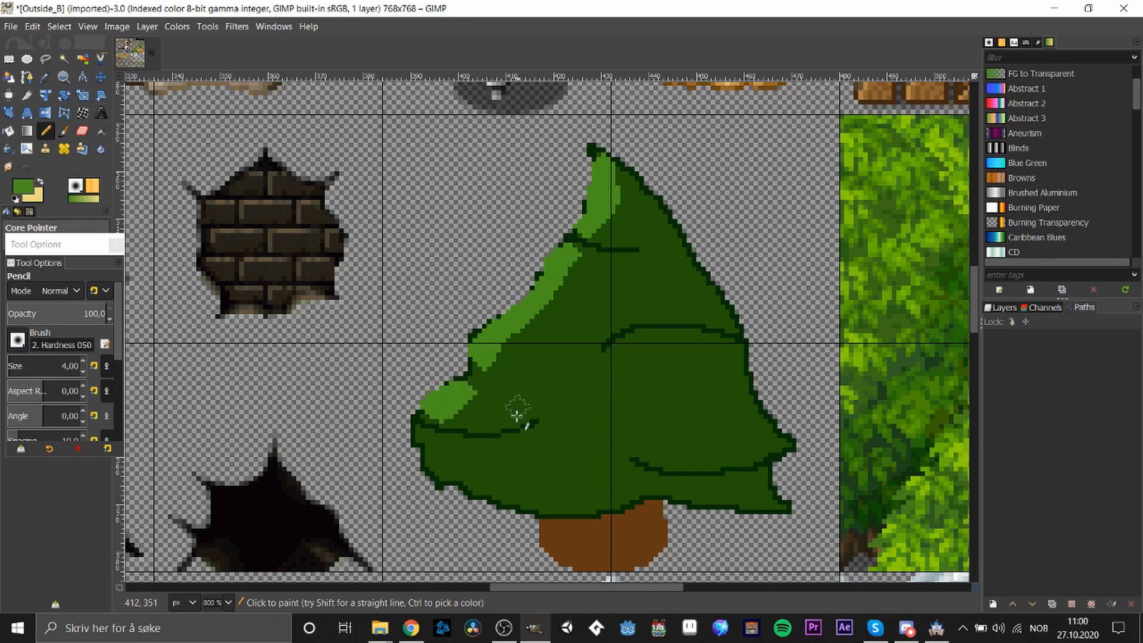
Undo all the size 4 highlight strokes on the crown
{"action": "key", "text": "ctrl+z"}
{"action": "key", "text": "ctrl+z"}
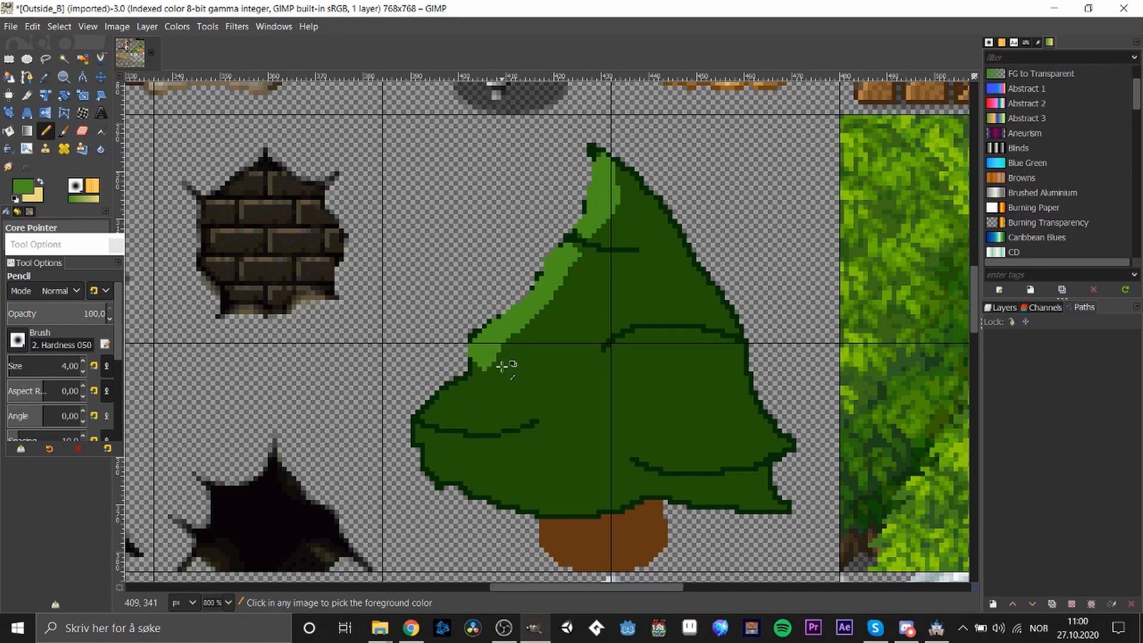
{"action": "key", "text": "ctrl+z"}
{"action": "key", "text": "ctrl+z"}
{"action": "key", "text": "ctrl+z"}
{"action": "key", "text": "ctrl+z"}
{"action": "key", "text": "ctrl+z"}
{"action": "key", "text": "ctrl+z"}
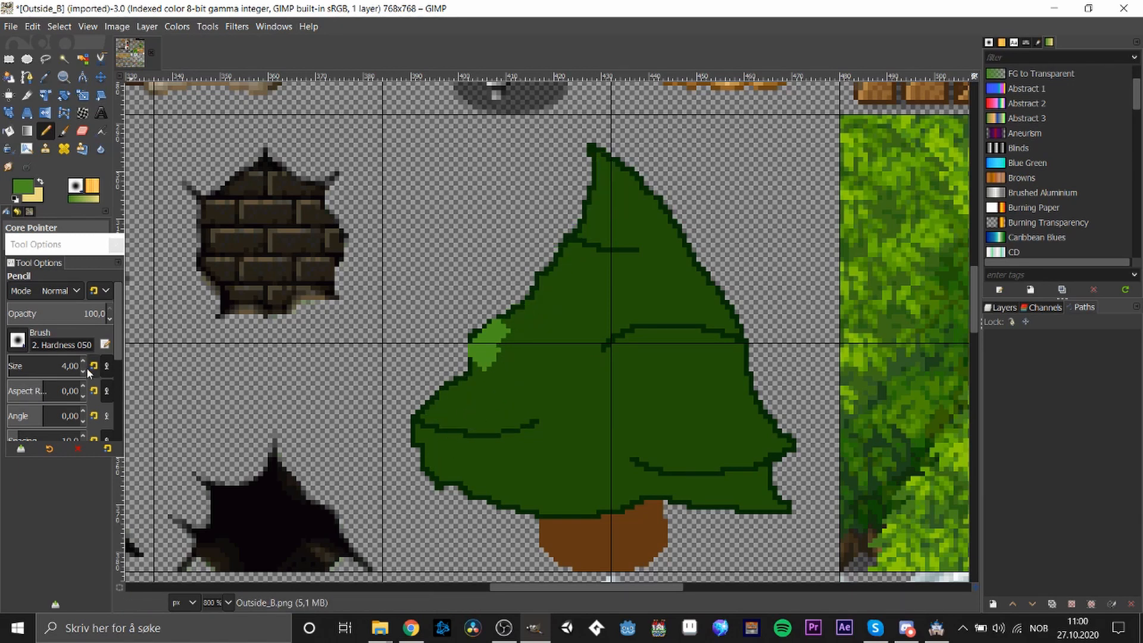
{"action": "key", "text": "ctrl+z"}
{"action": "key", "text": "ctrl+z"}
{"action": "key", "text": "ctrl+z"}
Paint light green highlights on the three bulges of the crown's left edge with the Pencil at size 3
{"action": "left_click", "coordinate": [83, 369]}
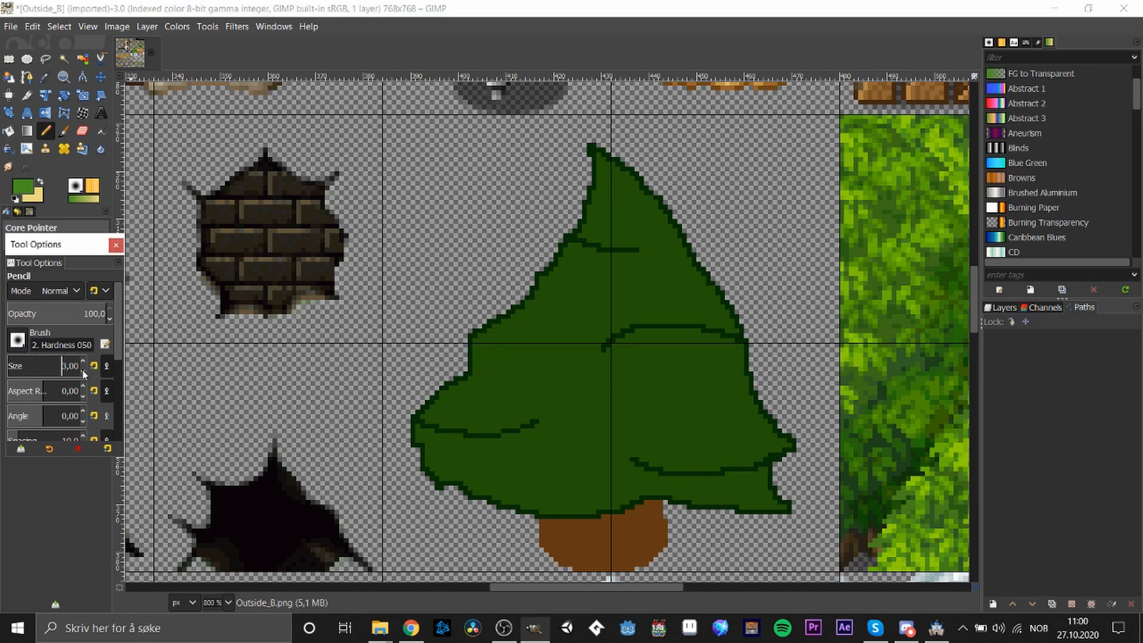
{"action": "left_click_drag", "start_coordinate": [485, 341], "coordinate": [557, 283]}
{"action": "mouse_move", "coordinate": [595, 230]}
{"action": "left_mouse_down"}
{"action": "mouse_move", "coordinate": [606, 175]}
{"action": "mouse_move", "coordinate": [608, 189]}
{"action": "left_mouse_up"}
{"action": "mouse_move", "coordinate": [470, 403]}
{"action": "left_mouse_down"}
{"action": "mouse_move", "coordinate": [432, 411]}
{"action": "mouse_move", "coordinate": [458, 400]}
{"action": "left_mouse_up"}
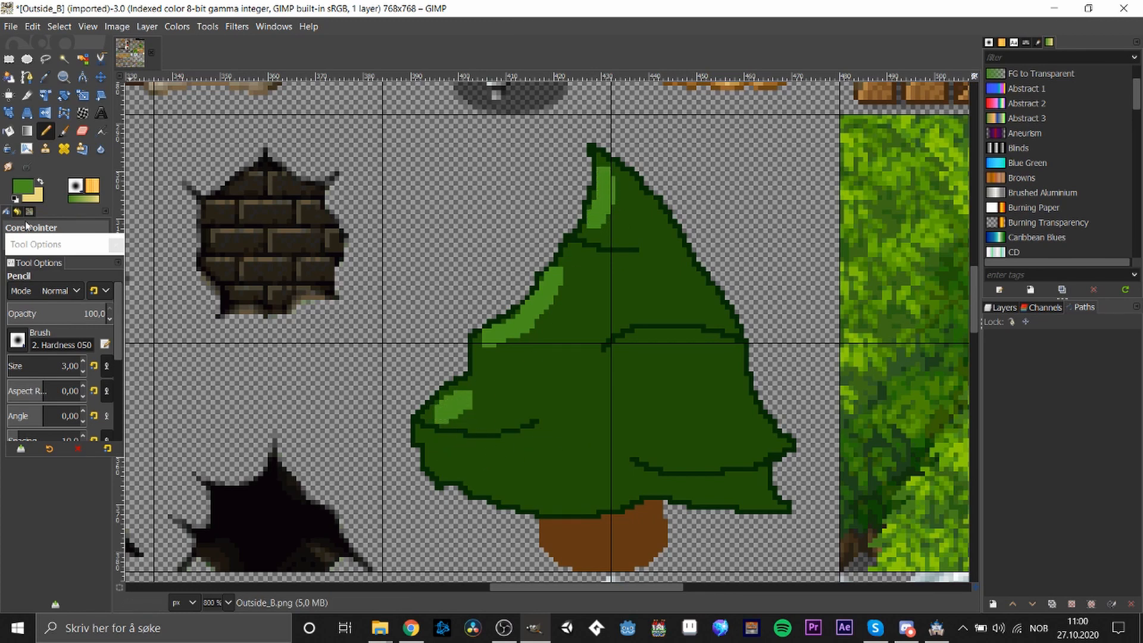
Set the foreground to dark green 153a00 and paint shadow patches inside the crown's right edge
{"action": "left_click", "coordinate": [25, 193]}
{"action": "left_click_drag", "start_coordinate": [86, 177], "coordinate": [113, 222]}
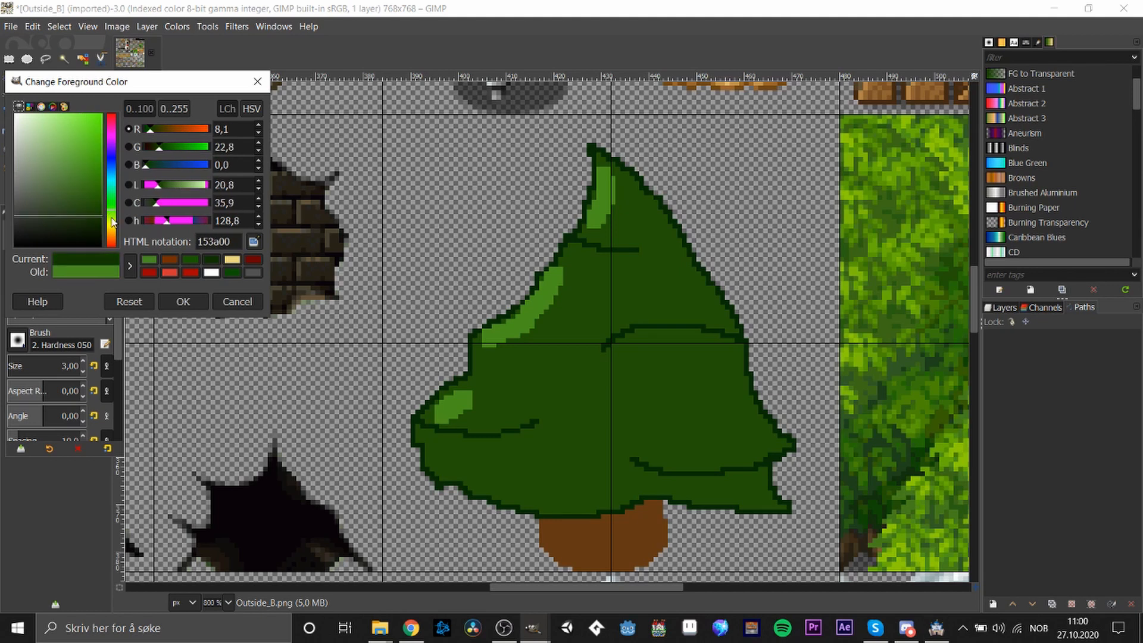
{"action": "left_click", "coordinate": [184, 302]}
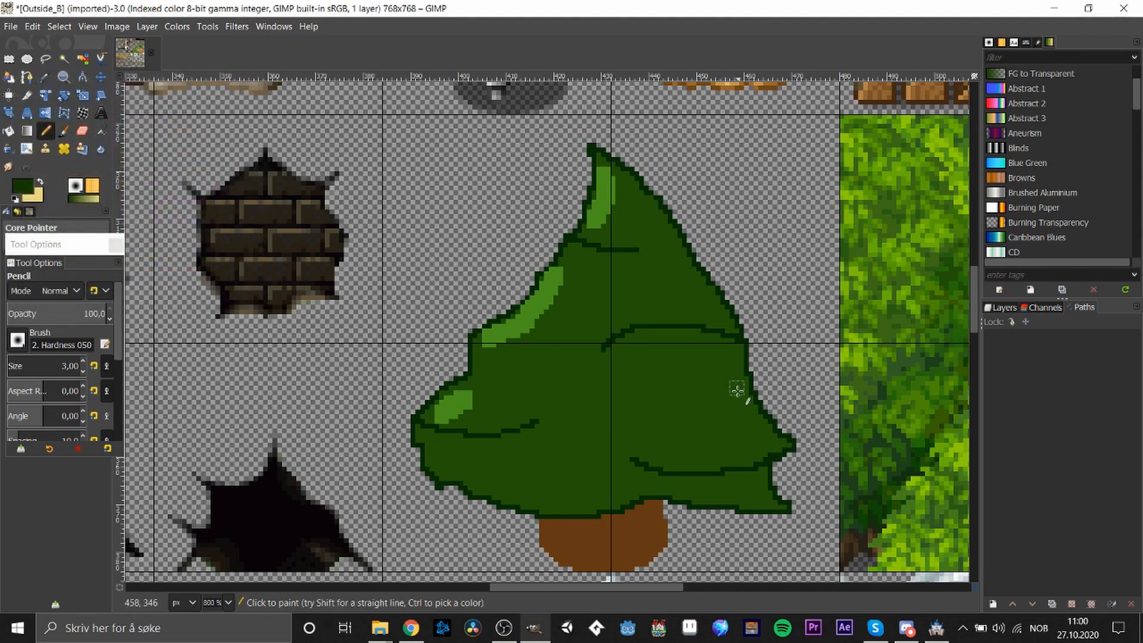
{"action": "mouse_move", "coordinate": [736, 391]}
{"action": "left_mouse_down"}
{"action": "mouse_move", "coordinate": [765, 432]}
{"action": "mouse_move", "coordinate": [731, 400]}
{"action": "mouse_move", "coordinate": [750, 435]}
{"action": "mouse_move", "coordinate": [749, 491]}
{"action": "left_mouse_up"}
{"action": "left_click_drag", "start_coordinate": [677, 269], "coordinate": [714, 326]}
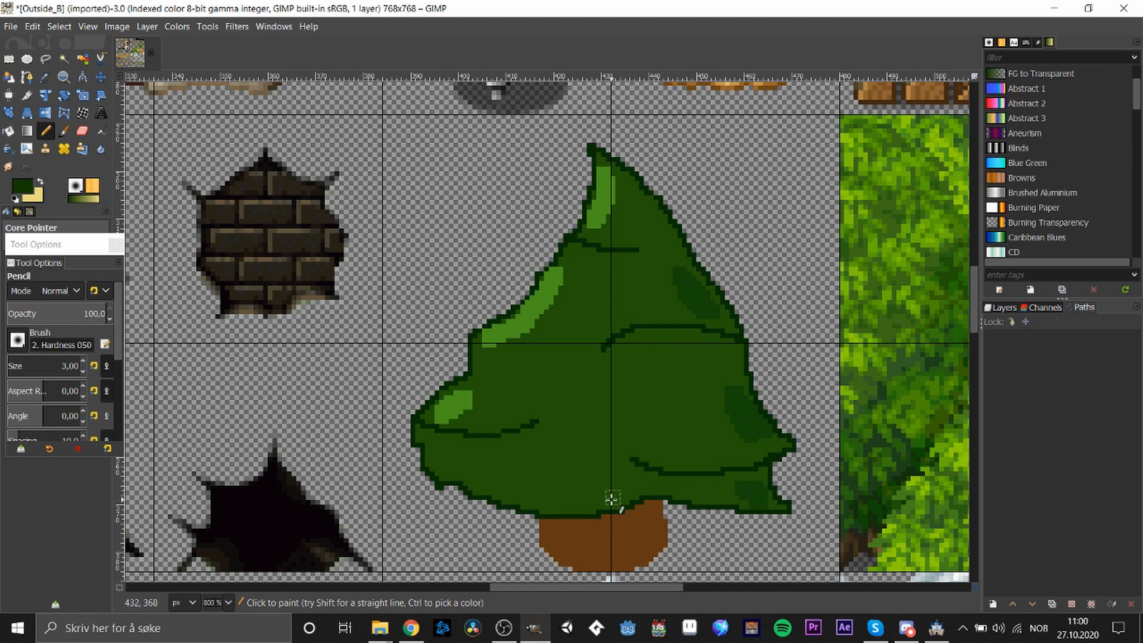
Sample the trunk's brown, darken it to 271300 and try a Pencil shadow on the trunk's right side
{"action": "key", "text": "o"}
{"action": "left_click", "coordinate": [631, 530]}
{"action": "left_click", "coordinate": [23, 187]}
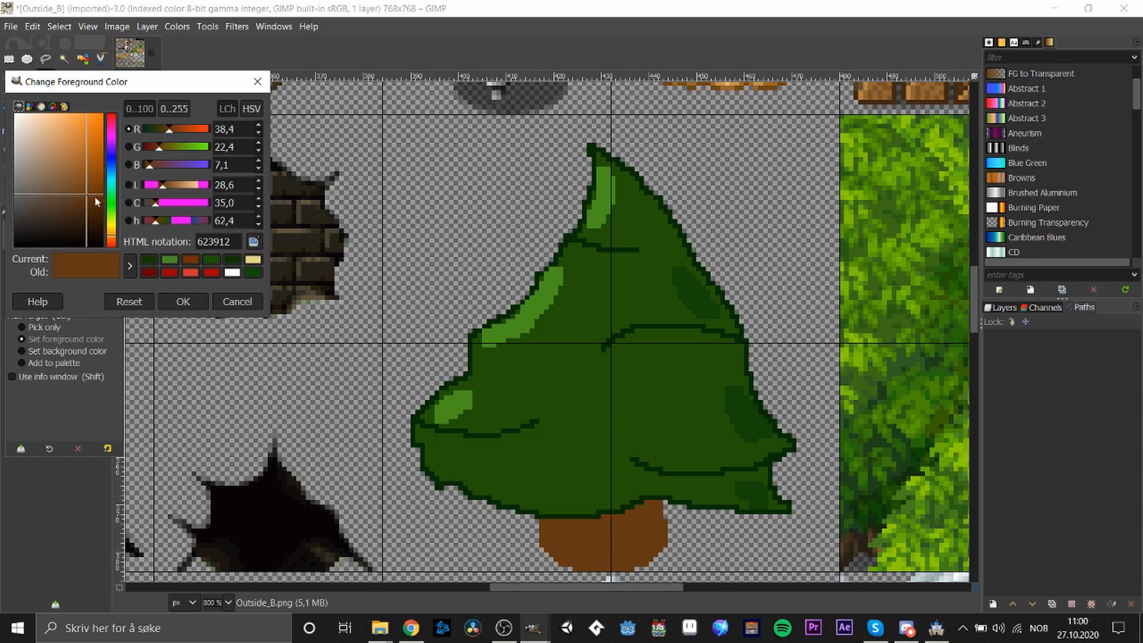
{"action": "left_click_drag", "start_coordinate": [94, 196], "coordinate": [87, 225]}
{"action": "left_click", "coordinate": [184, 301]}
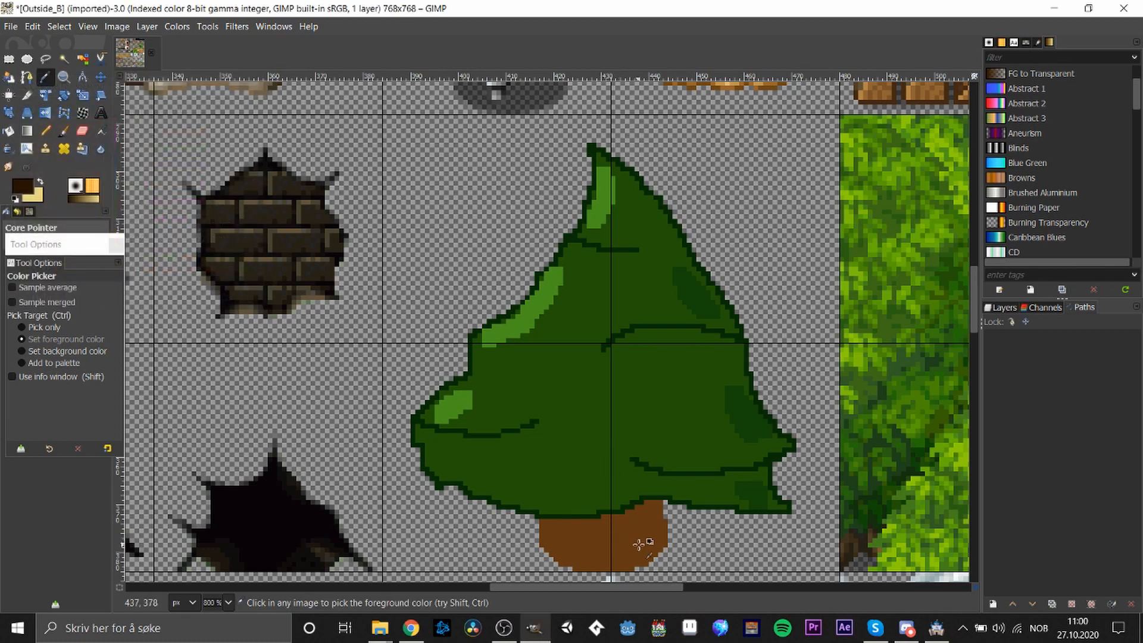
{"action": "key", "text": "n"}
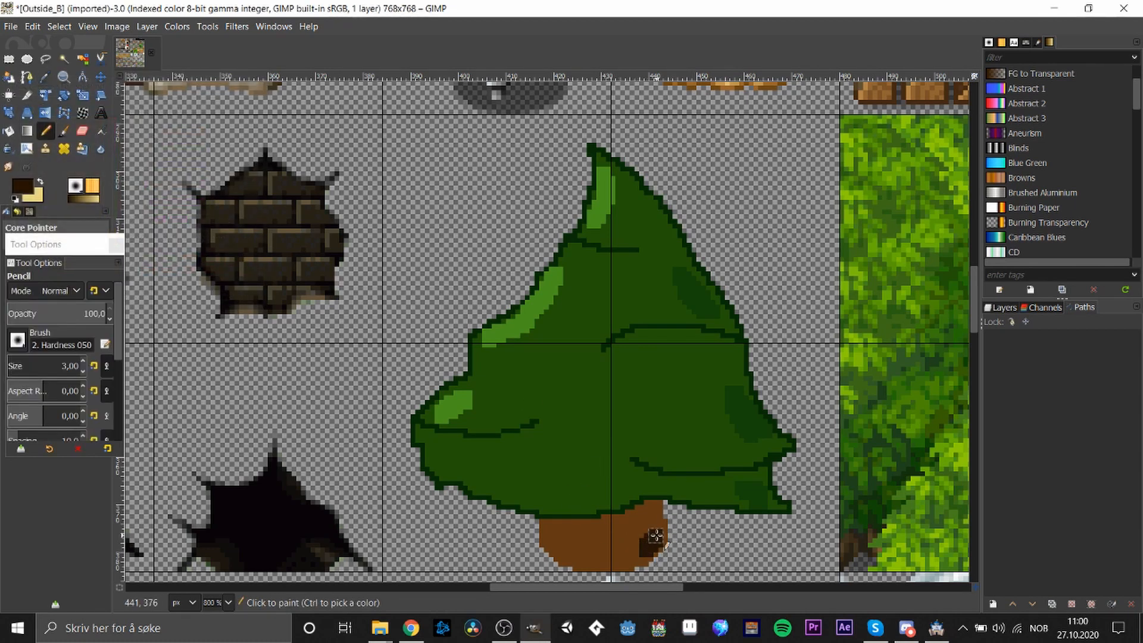
Set the foreground to brown 442100 and paint a shadow down the trunk's right side with the Pencil
{"action": "left_click", "coordinate": [32, 184]}
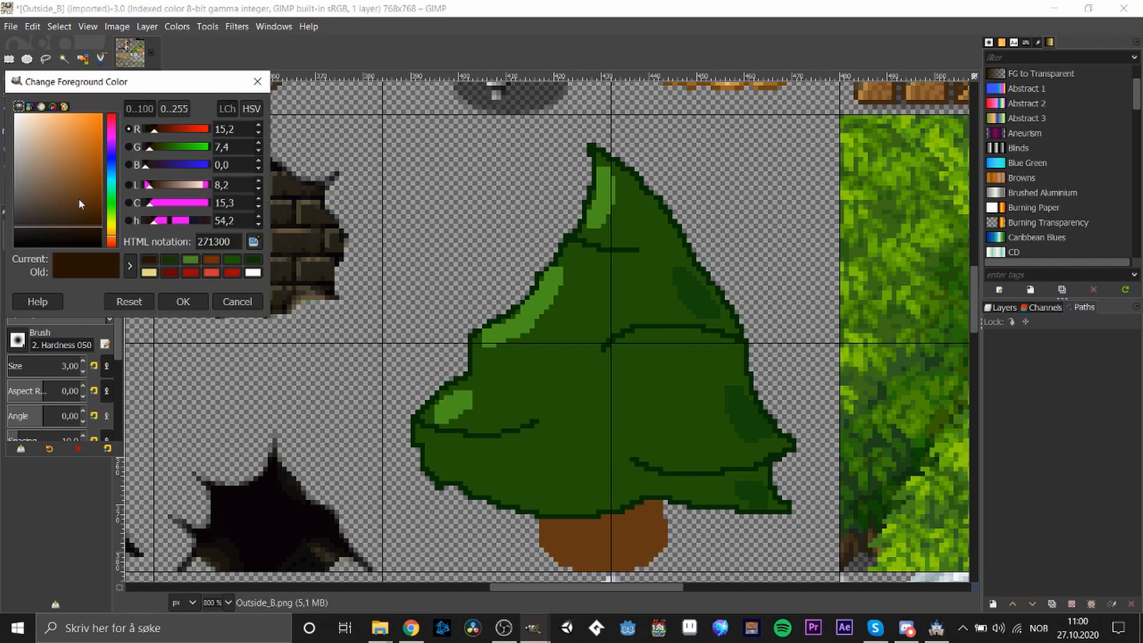
{"action": "left_click_drag", "start_coordinate": [97, 230], "coordinate": [120, 209]}
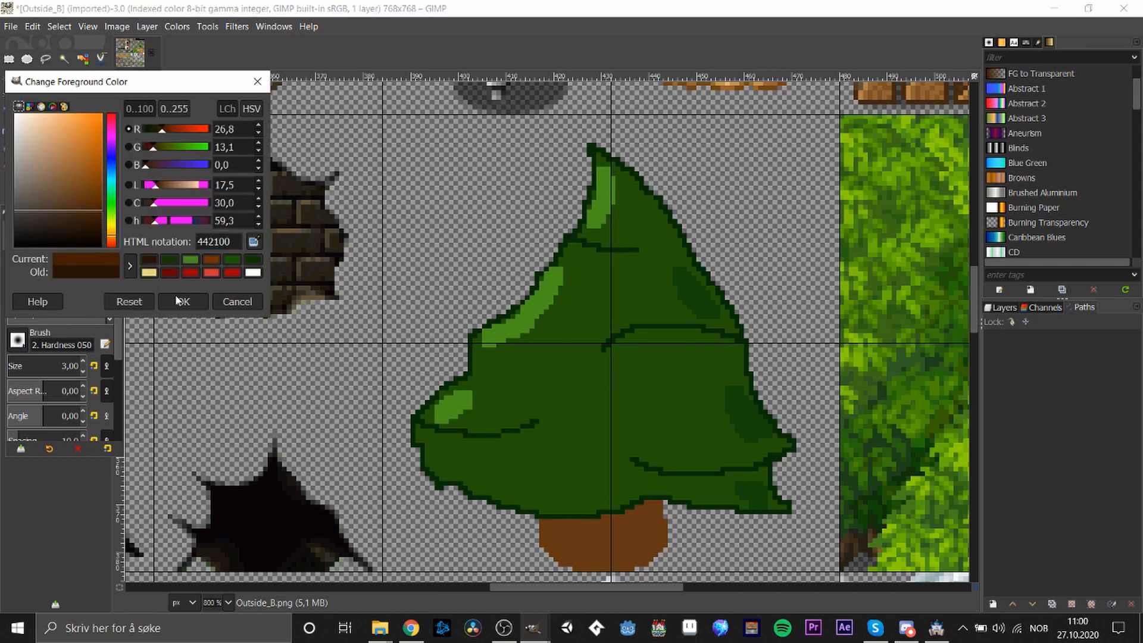
{"action": "left_click", "coordinate": [183, 301]}
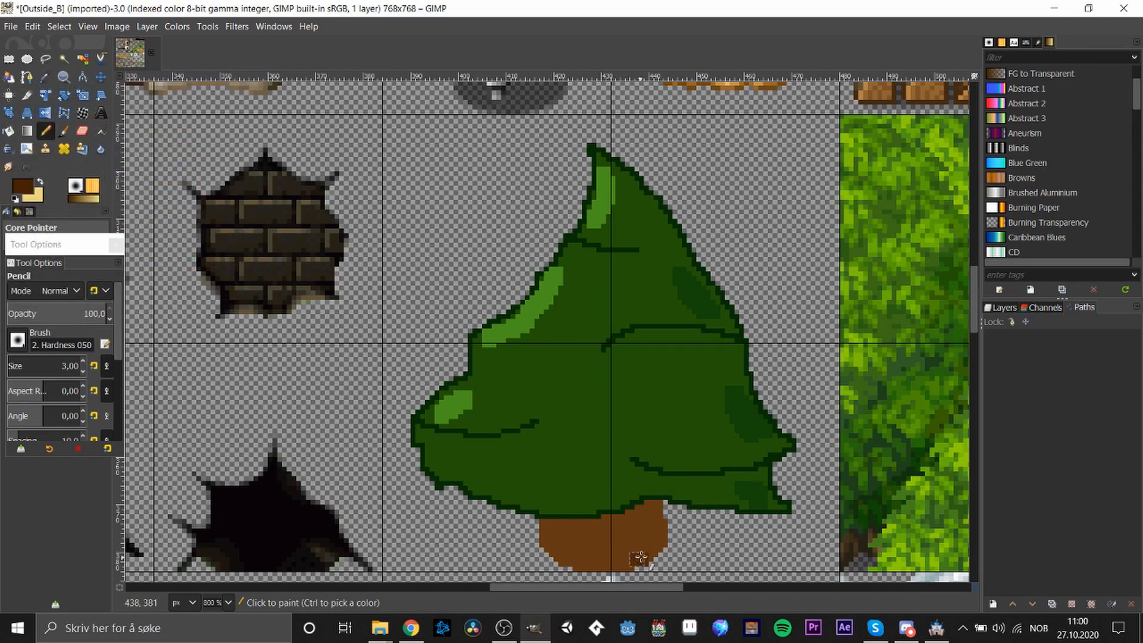
{"action": "mouse_move", "coordinate": [638, 556]}
{"action": "left_mouse_down"}
{"action": "mouse_move", "coordinate": [662, 538]}
{"action": "mouse_move", "coordinate": [652, 531]}
{"action": "left_mouse_up"}
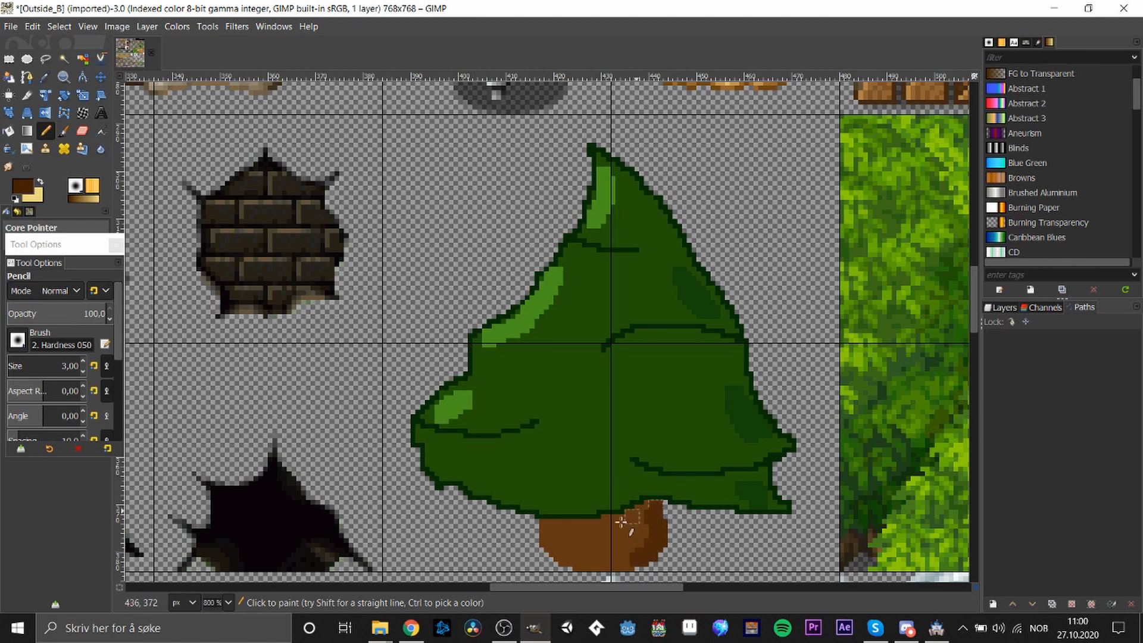
Change the foreground to a lighter brown and paint a highlight along the trunk's left side
{"action": "left_click", "coordinate": [27, 193]}
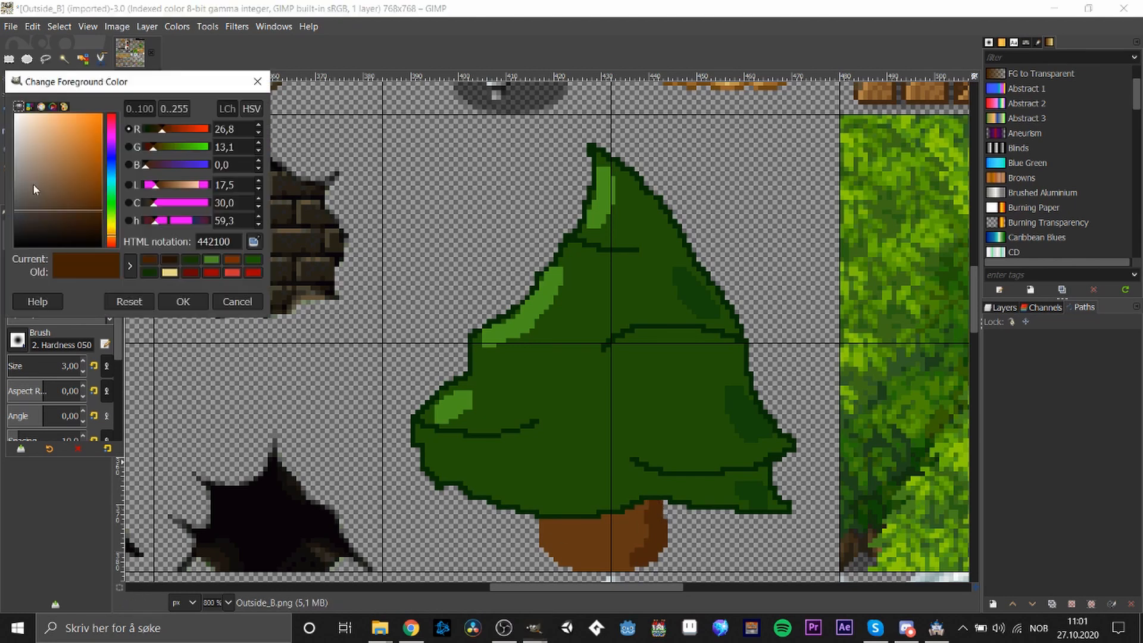
{"action": "left_click", "coordinate": [102, 187]}
{"action": "left_click", "coordinate": [182, 301]}
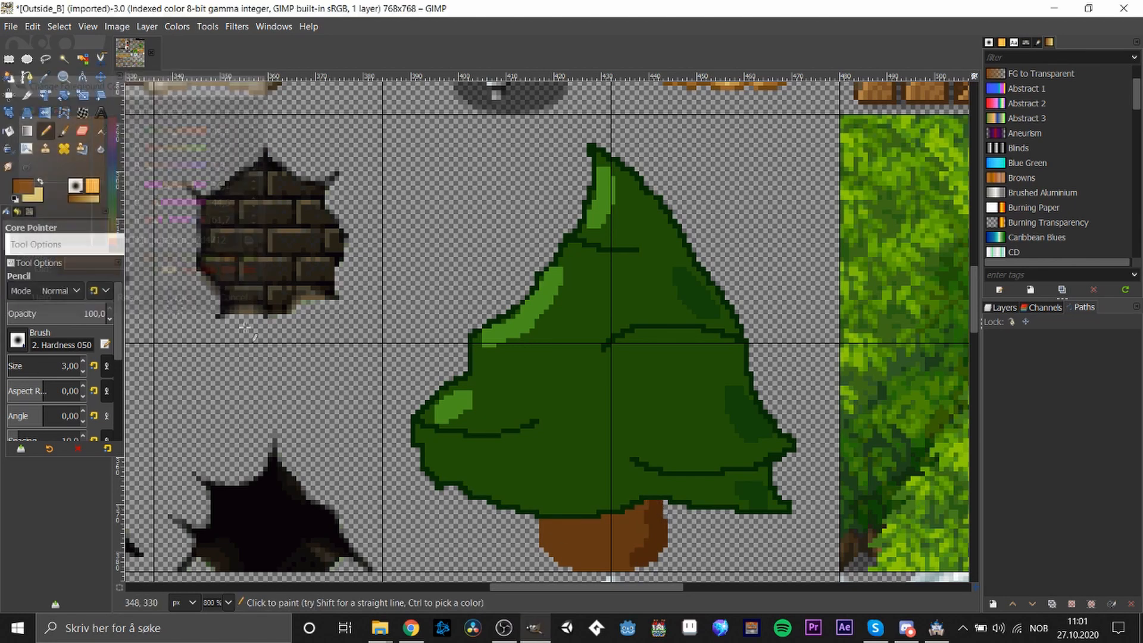
{"action": "left_click_drag", "start_coordinate": [564, 559], "coordinate": [549, 544]}
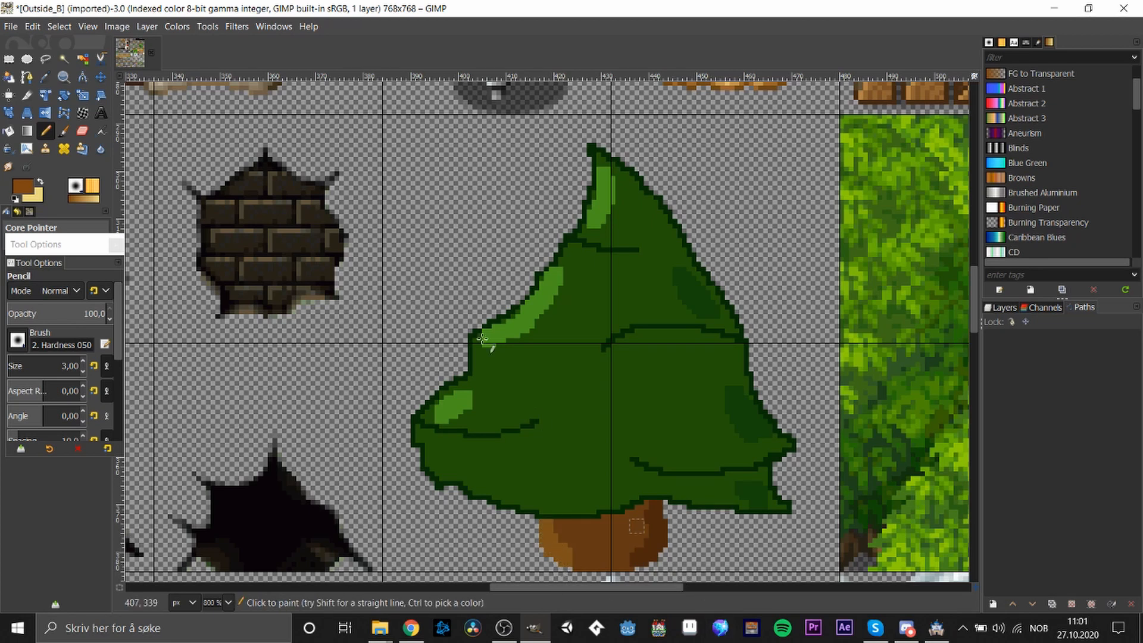
Sample the dark green of the crown's middle crease line and darken the foreground to a near-black green
{"action": "key", "text": "r"}
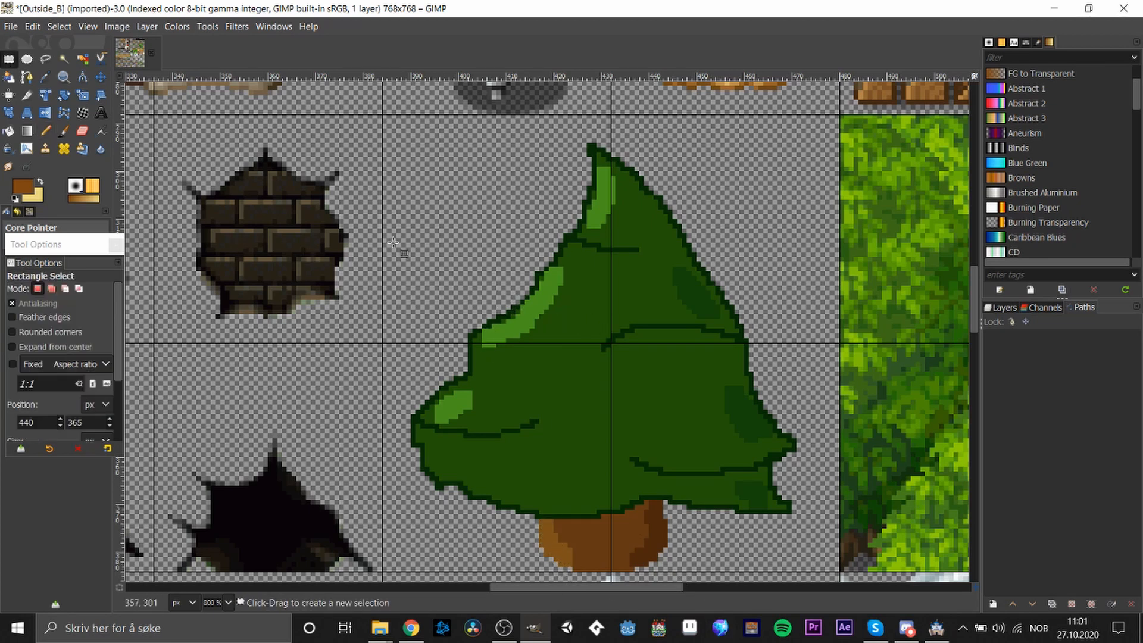
{"action": "scroll", "coordinate": [418, 258], "scroll_direction": "down", "scroll_amount": 3}
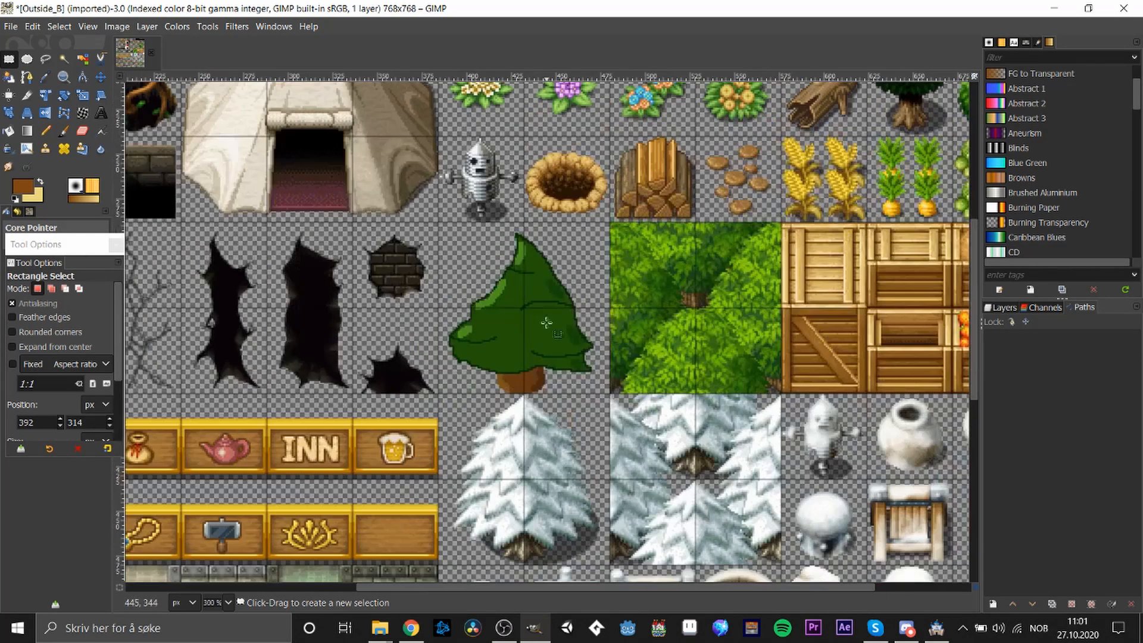
{"action": "scroll", "coordinate": [494, 310], "scroll_direction": "up", "scroll_amount": 4}
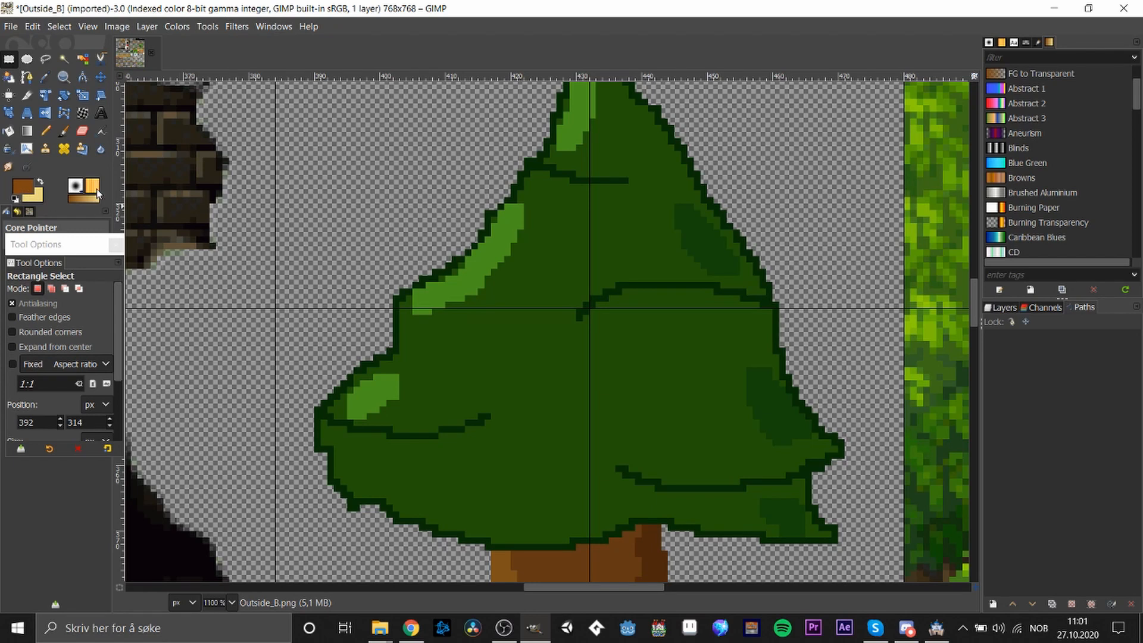
{"action": "key", "text": "o"}
{"action": "left_click", "coordinate": [629, 283]}
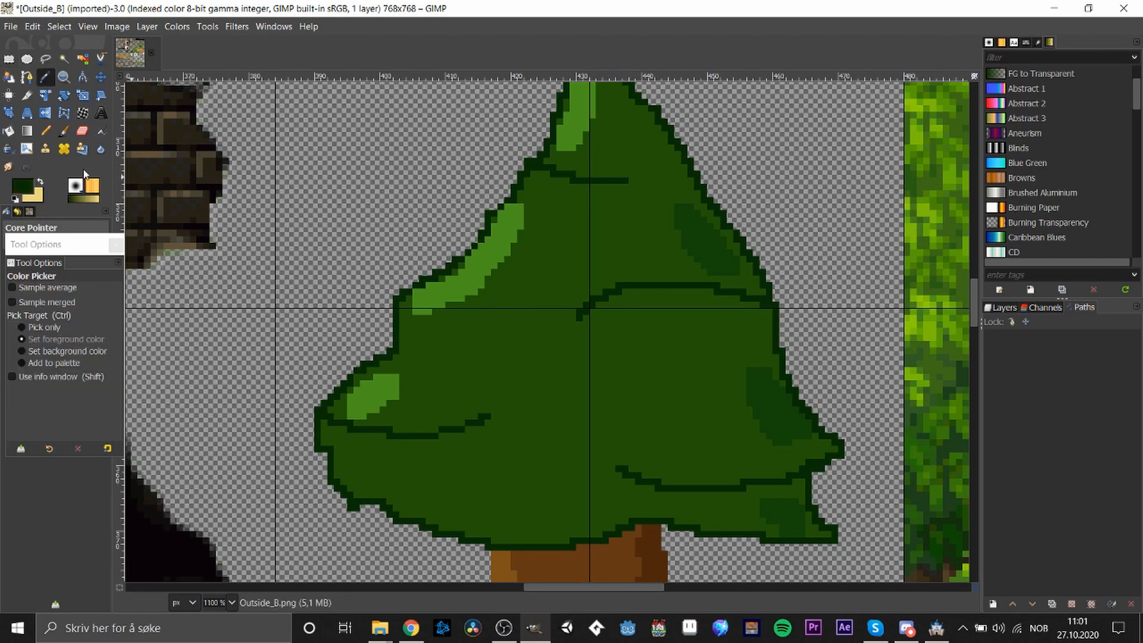
{"action": "left_click", "coordinate": [26, 194]}
{"action": "left_click_drag", "start_coordinate": [94, 226], "coordinate": [109, 243]}
{"action": "left_click", "coordinate": [182, 301]}
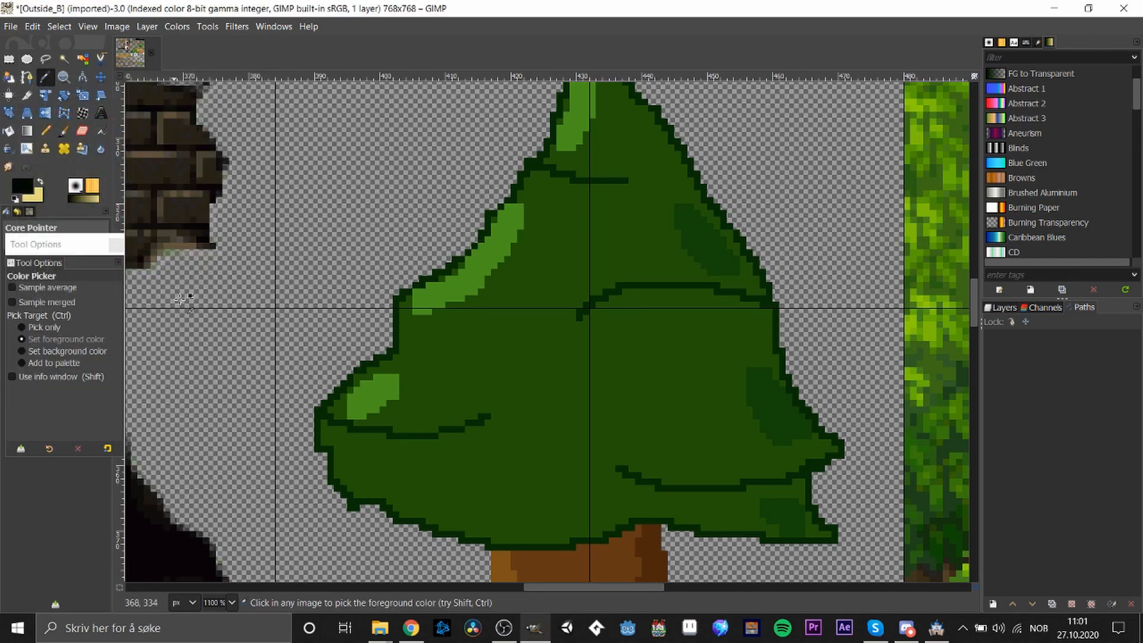
Set the Pencil to size 1 and opacity 41.9, and darken the crown's lower-left crease line
{"action": "key", "text": "n"}
{"action": "left_click", "coordinate": [82, 370]}
{"action": "left_click", "coordinate": [83, 370]}
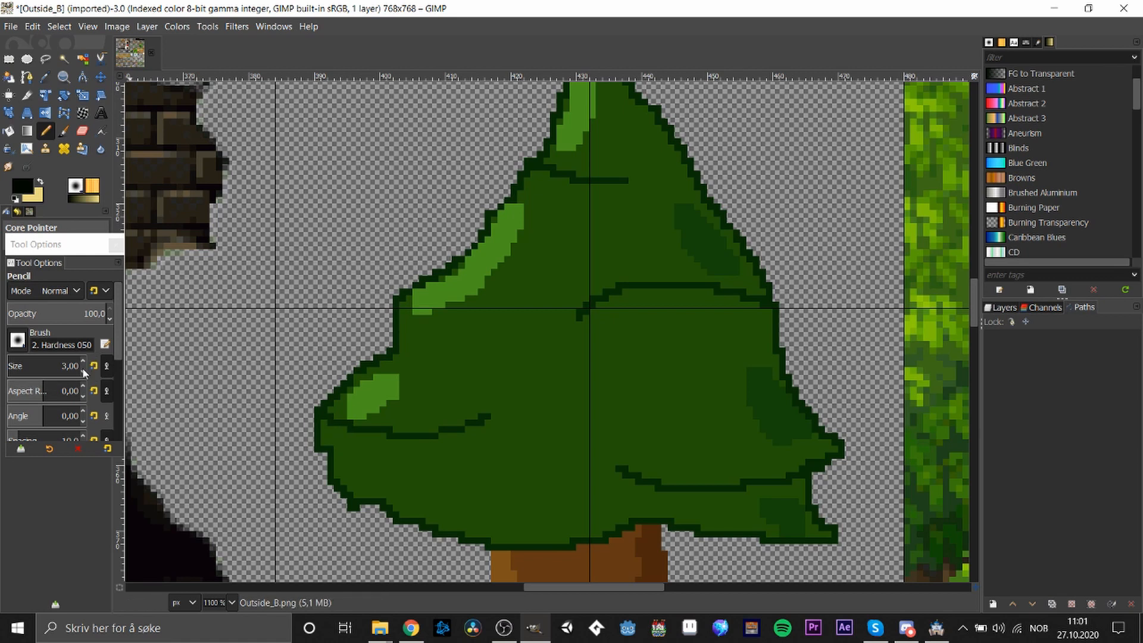
{"action": "left_click", "coordinate": [65, 318]}
{"action": "left_click_drag", "start_coordinate": [66, 318], "coordinate": [50, 318]}
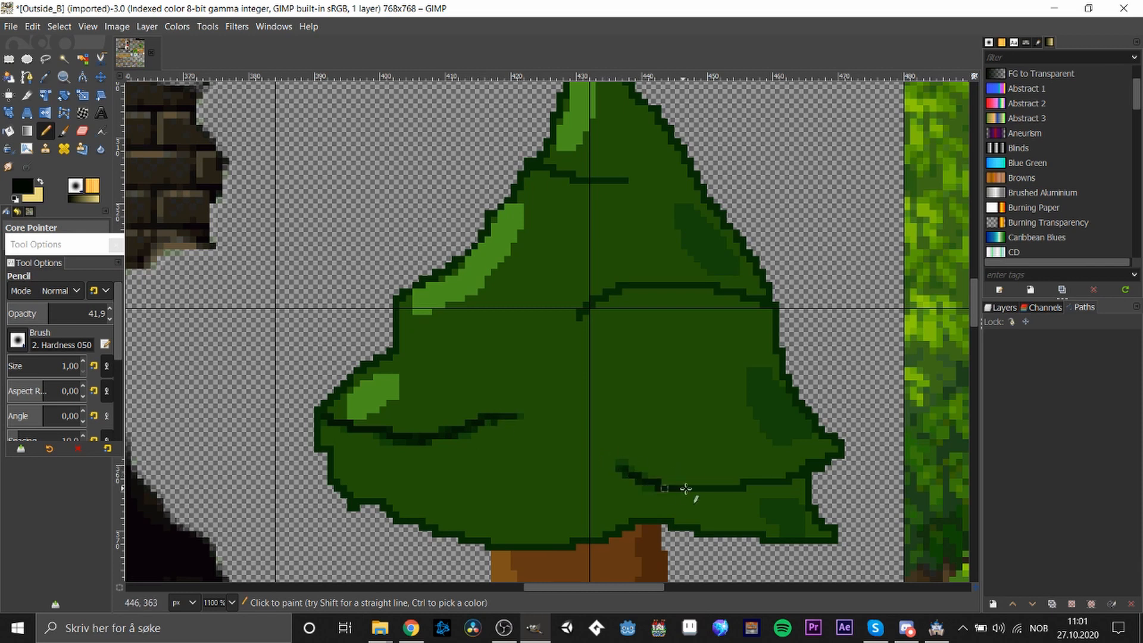
Darken the crown's lower-right crease and the crown's bottom edge over the trunk with semi-transparent near-black Pencil strokes
{"action": "left_click_drag", "start_coordinate": [685, 488], "coordinate": [732, 484]}
{"action": "left_click_drag", "start_coordinate": [733, 493], "coordinate": [777, 479]}
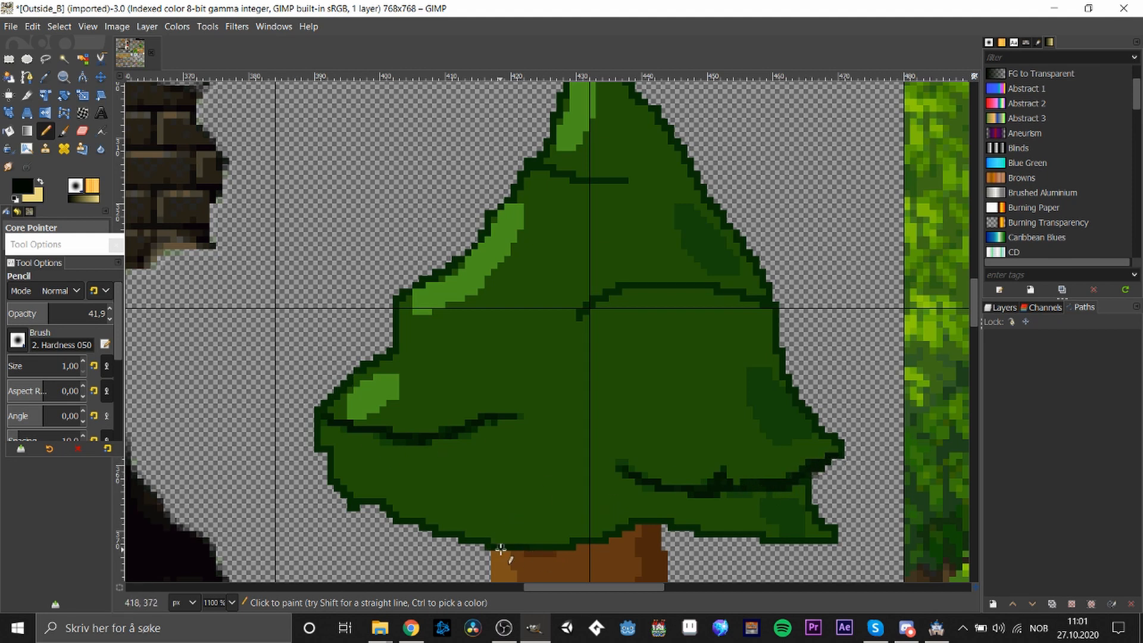
{"action": "left_click_drag", "start_coordinate": [617, 533], "coordinate": [629, 529]}
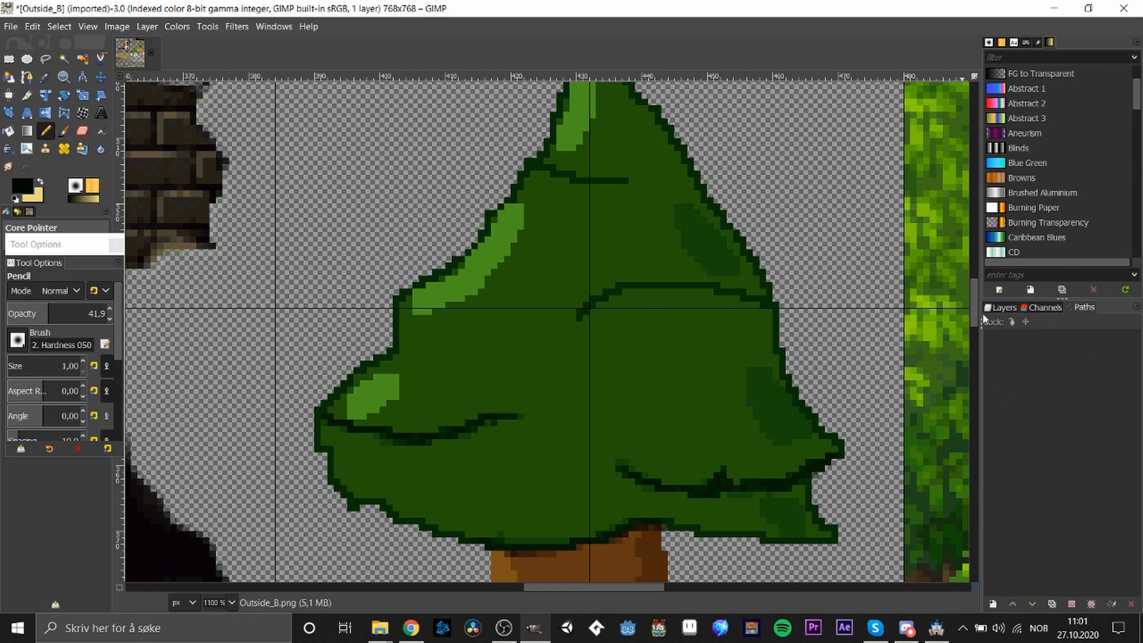
{"action": "left_click_drag", "start_coordinate": [974, 308], "coordinate": [973, 305]}
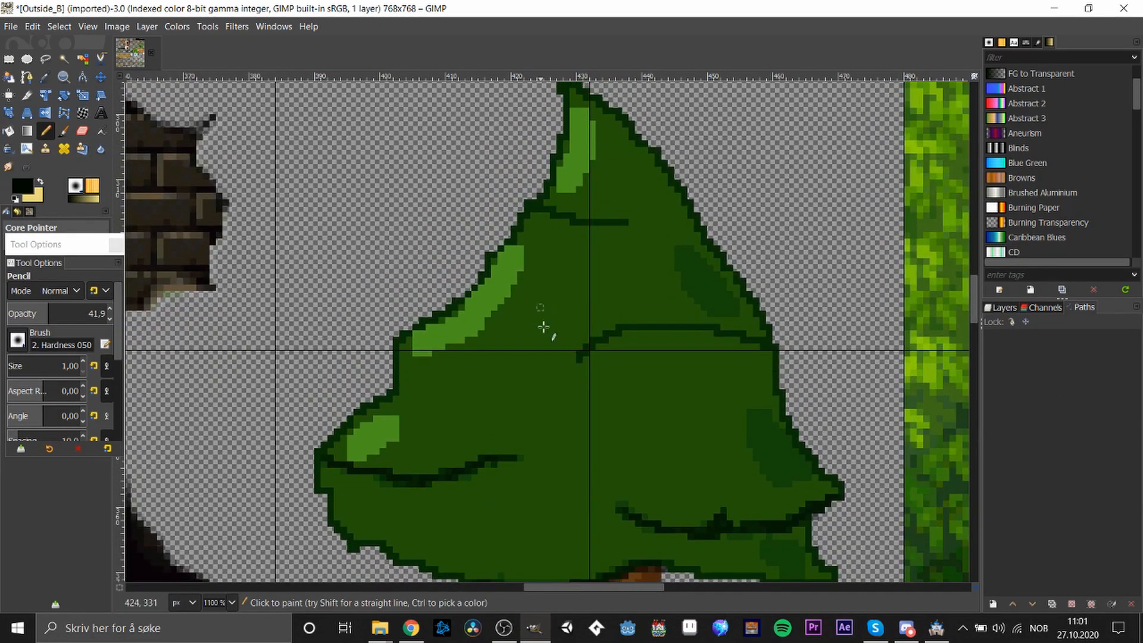
Darken the crown's middle-right crease and give it a small spike with semi-transparent near-black Pencil strokes
{"action": "left_click", "coordinate": [578, 356]}
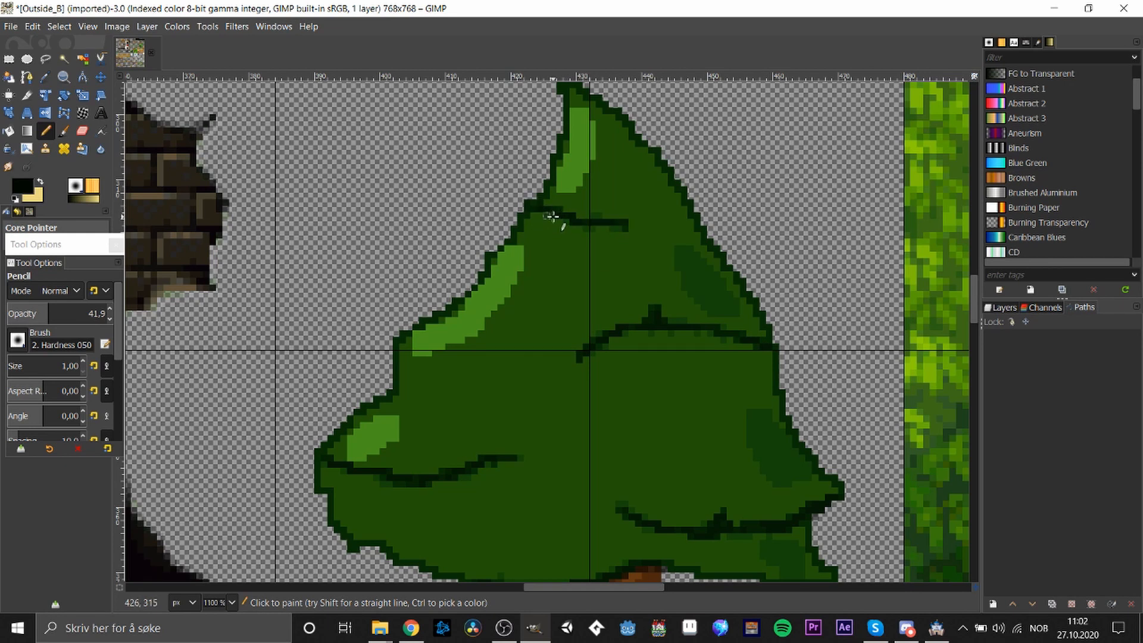
{"action": "scroll", "coordinate": [811, 282], "scroll_direction": "down", "scroll_amount": 3}
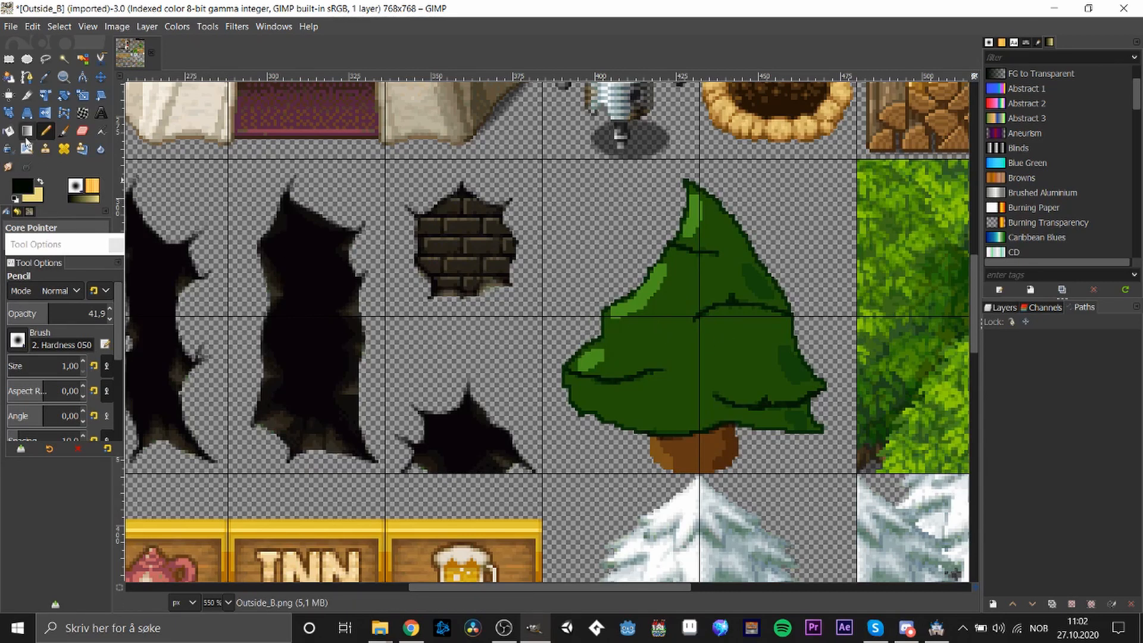
Set the Smudge tool to size 4 and soften the edges of the crown's middle-left and lower-left highlights
{"action": "left_click", "coordinate": [8, 166]}
{"action": "left_click", "coordinate": [84, 363]}
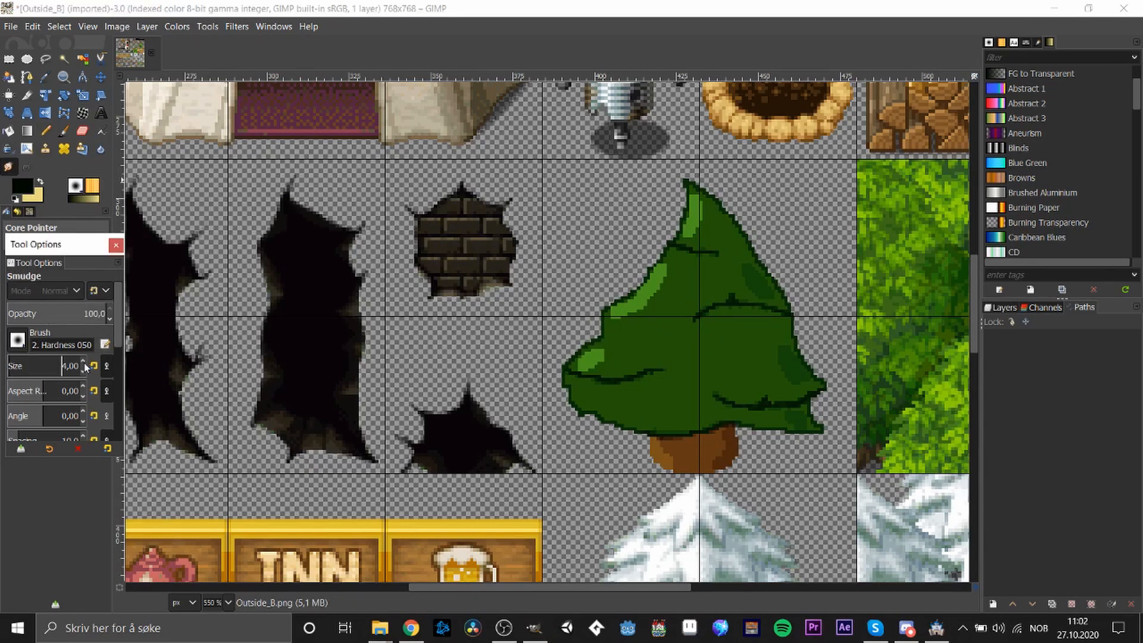
{"action": "scroll", "coordinate": [661, 324], "scroll_direction": "up", "scroll_amount": 4}
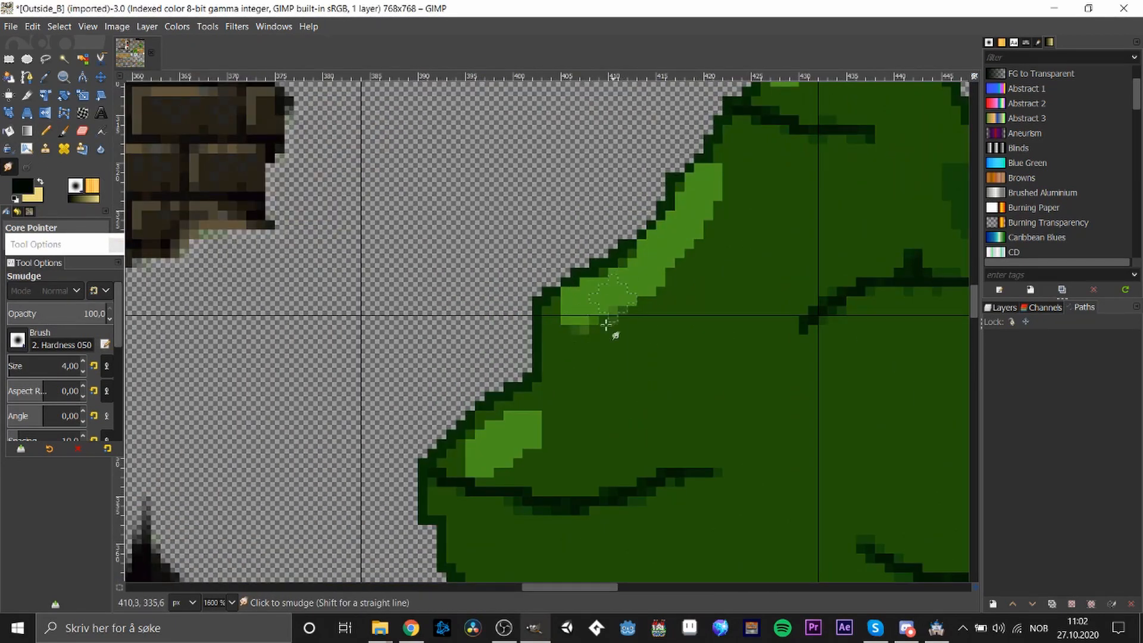
{"action": "mouse_move", "coordinate": [606, 325]}
{"action": "left_mouse_down"}
{"action": "mouse_move", "coordinate": [616, 290]}
{"action": "mouse_move", "coordinate": [572, 364]}
{"action": "mouse_move", "coordinate": [599, 285]}
{"action": "mouse_move", "coordinate": [562, 325]}
{"action": "mouse_move", "coordinate": [585, 297]}
{"action": "mouse_move", "coordinate": [548, 307]}
{"action": "mouse_move", "coordinate": [661, 237]}
{"action": "mouse_move", "coordinate": [700, 172]}
{"action": "mouse_move", "coordinate": [649, 196]}
{"action": "mouse_move", "coordinate": [684, 178]}
{"action": "mouse_move", "coordinate": [662, 185]}
{"action": "mouse_move", "coordinate": [672, 198]}
{"action": "mouse_move", "coordinate": [724, 170]}
{"action": "mouse_move", "coordinate": [698, 203]}
{"action": "mouse_move", "coordinate": [749, 191]}
{"action": "mouse_move", "coordinate": [774, 162]}
{"action": "mouse_move", "coordinate": [701, 181]}
{"action": "mouse_move", "coordinate": [715, 190]}
{"action": "mouse_move", "coordinate": [743, 154]}
{"action": "mouse_move", "coordinate": [734, 132]}
{"action": "mouse_move", "coordinate": [713, 164]}
{"action": "mouse_move", "coordinate": [740, 149]}
{"action": "mouse_move", "coordinate": [745, 171]}
{"action": "mouse_move", "coordinate": [727, 178]}
{"action": "mouse_move", "coordinate": [682, 270]}
{"action": "mouse_move", "coordinate": [638, 316]}
{"action": "left_mouse_up"}
{"action": "scroll", "coordinate": [869, 316], "scroll_direction": "down", "scroll_amount": 1}
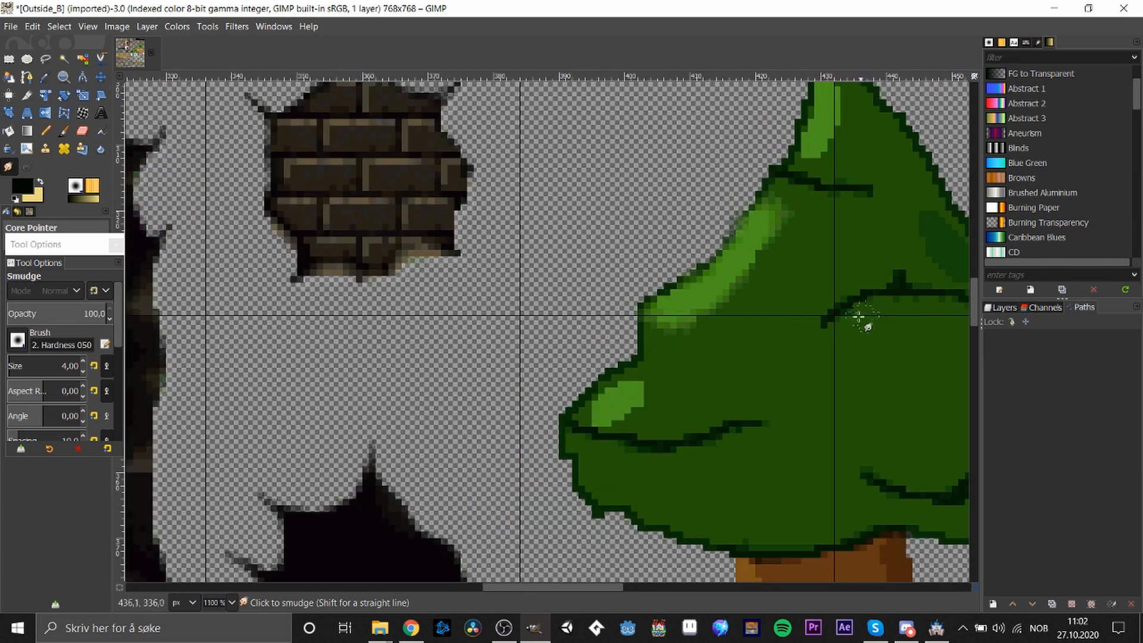
{"action": "scroll", "coordinate": [859, 318], "scroll_direction": "down", "scroll_amount": 3}
{"action": "scroll", "coordinate": [762, 401], "scroll_direction": "up", "scroll_amount": 3}
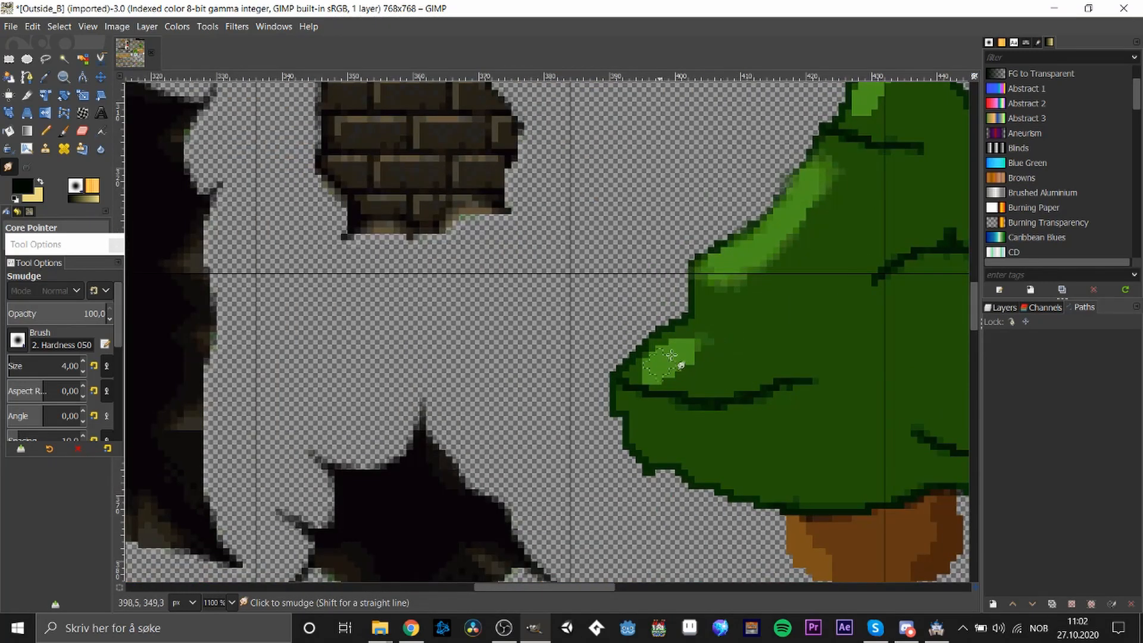
{"action": "mouse_move", "coordinate": [671, 355]}
{"action": "left_mouse_down"}
{"action": "mouse_move", "coordinate": [681, 335]}
{"action": "mouse_move", "coordinate": [662, 347]}
{"action": "mouse_move", "coordinate": [664, 358]}
{"action": "mouse_move", "coordinate": [703, 337]}
{"action": "mouse_move", "coordinate": [684, 375]}
{"action": "mouse_move", "coordinate": [684, 358]}
{"action": "mouse_move", "coordinate": [659, 381]}
{"action": "mouse_move", "coordinate": [669, 383]}
{"action": "mouse_move", "coordinate": [637, 374]}
{"action": "mouse_move", "coordinate": [669, 374]}
{"action": "mouse_move", "coordinate": [634, 363]}
{"action": "mouse_move", "coordinate": [664, 339]}
{"action": "mouse_move", "coordinate": [651, 354]}
{"action": "mouse_move", "coordinate": [702, 335]}
{"action": "mouse_move", "coordinate": [687, 375]}
{"action": "mouse_move", "coordinate": [724, 329]}
{"action": "mouse_move", "coordinate": [684, 379]}
{"action": "left_mouse_up"}
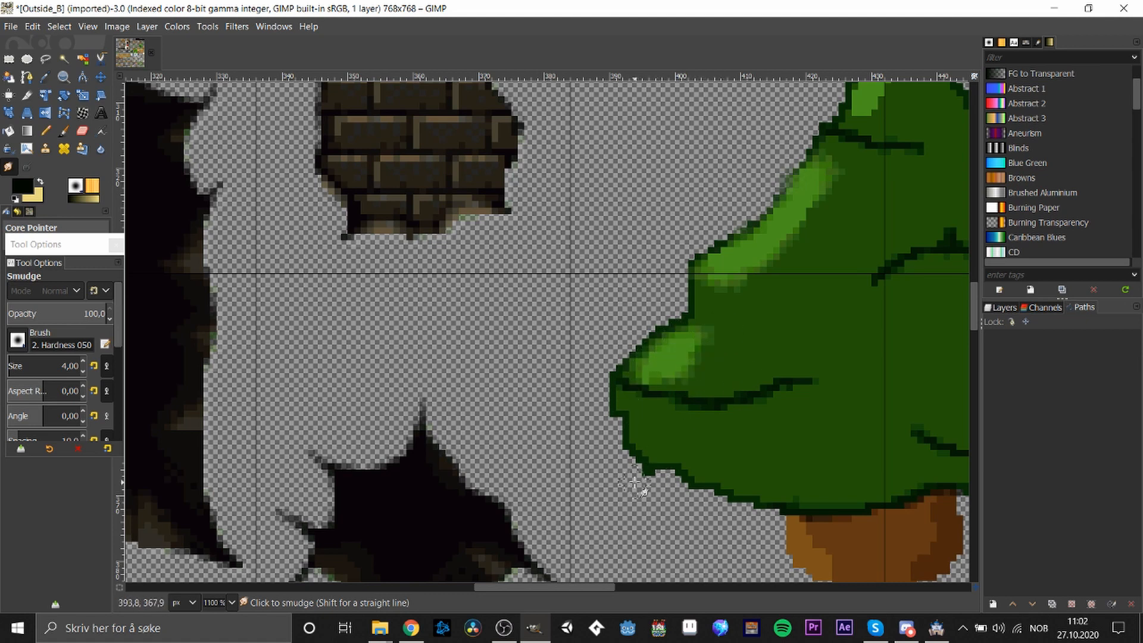
Smudge the highlight on the trunk's left side and the shadow on its right side into the brown
{"action": "mouse_move", "coordinate": [574, 587]}
{"action": "left_mouse_down"}
{"action": "mouse_move", "coordinate": [616, 588]}
{"action": "mouse_move", "coordinate": [581, 561]}
{"action": "mouse_move", "coordinate": [598, 577]}
{"action": "left_mouse_up"}
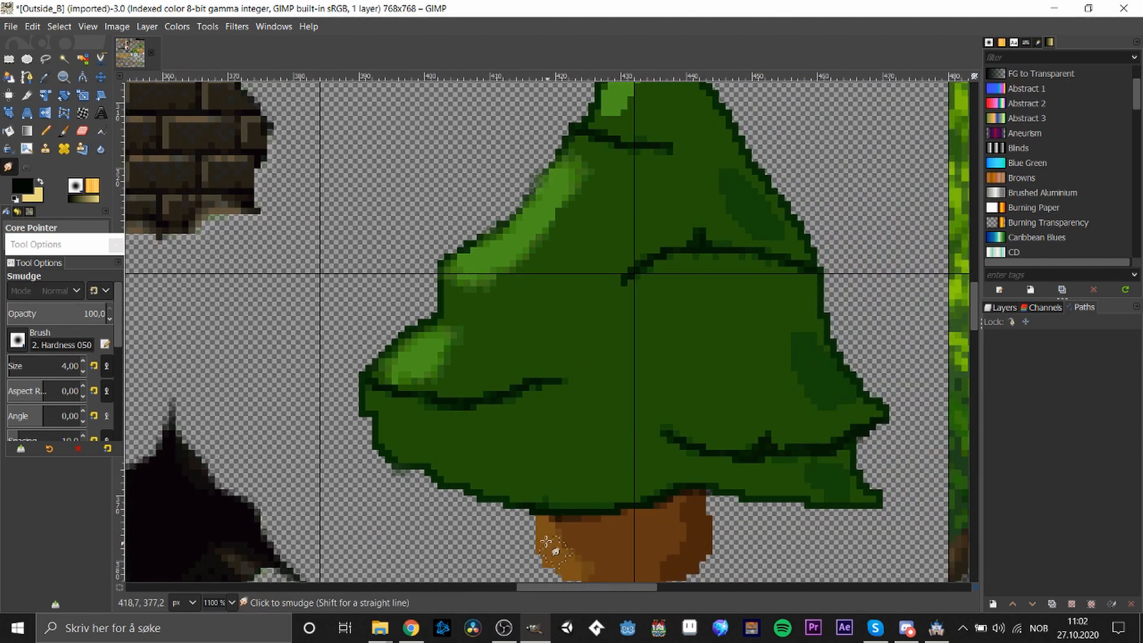
{"action": "mouse_move", "coordinate": [546, 542]}
{"action": "left_mouse_down"}
{"action": "mouse_move", "coordinate": [577, 545]}
{"action": "mouse_move", "coordinate": [544, 536]}
{"action": "mouse_move", "coordinate": [569, 529]}
{"action": "mouse_move", "coordinate": [548, 534]}
{"action": "mouse_move", "coordinate": [588, 541]}
{"action": "mouse_move", "coordinate": [571, 571]}
{"action": "left_mouse_up"}
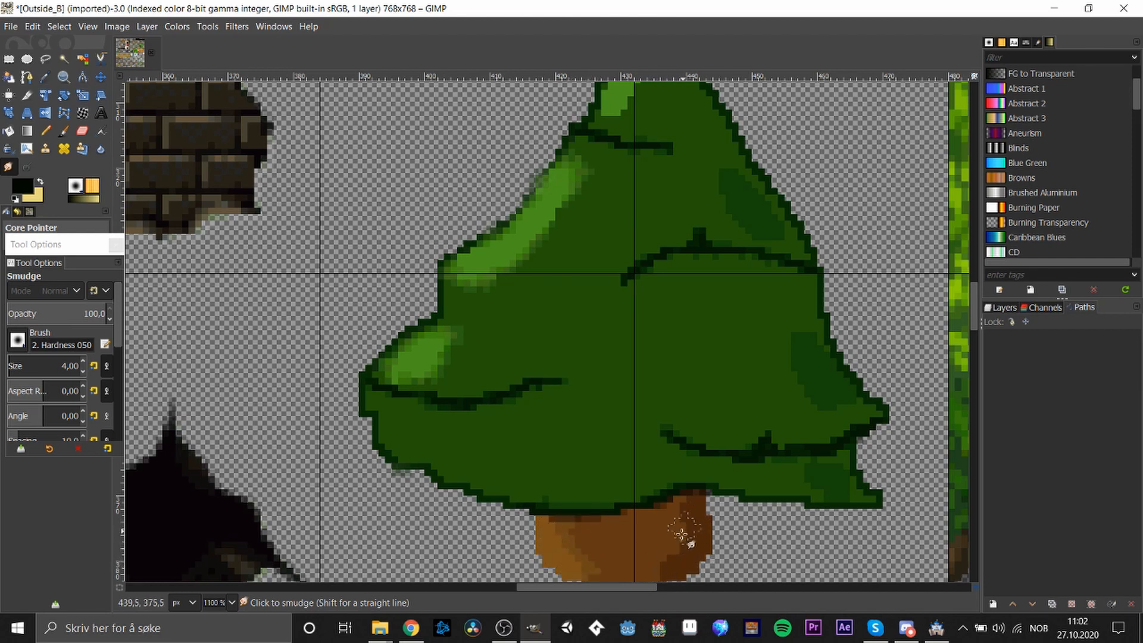
{"action": "key", "text": "r"}
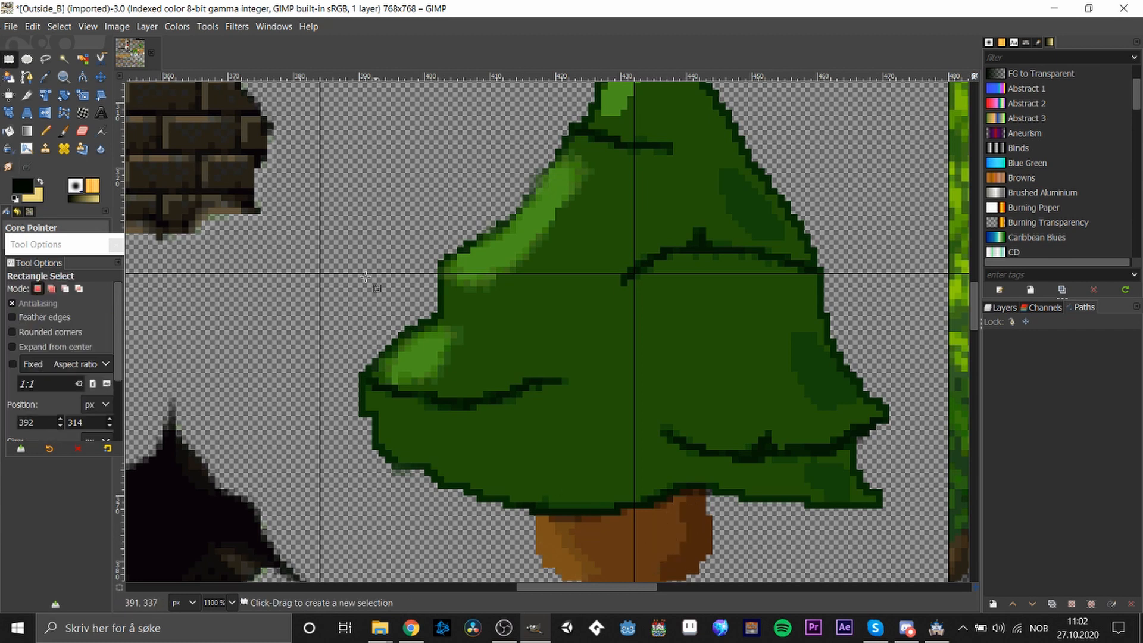
{"action": "left_click", "coordinate": [9, 167]}
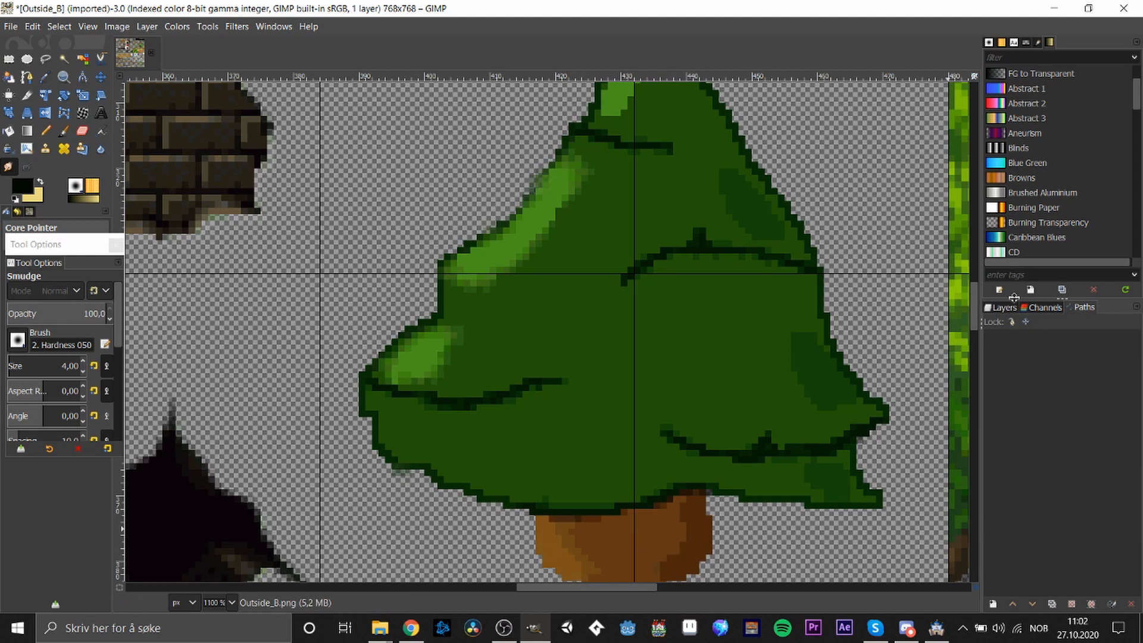
{"action": "left_click_drag", "start_coordinate": [974, 314], "coordinate": [969, 331]}
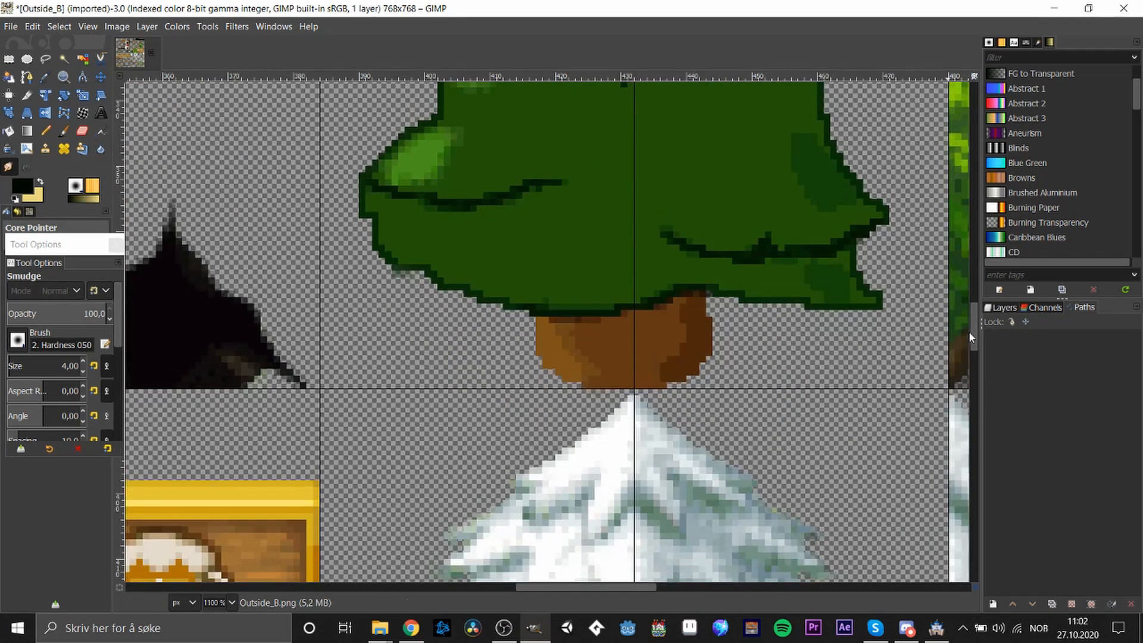
{"action": "left_click", "coordinate": [9, 58]}
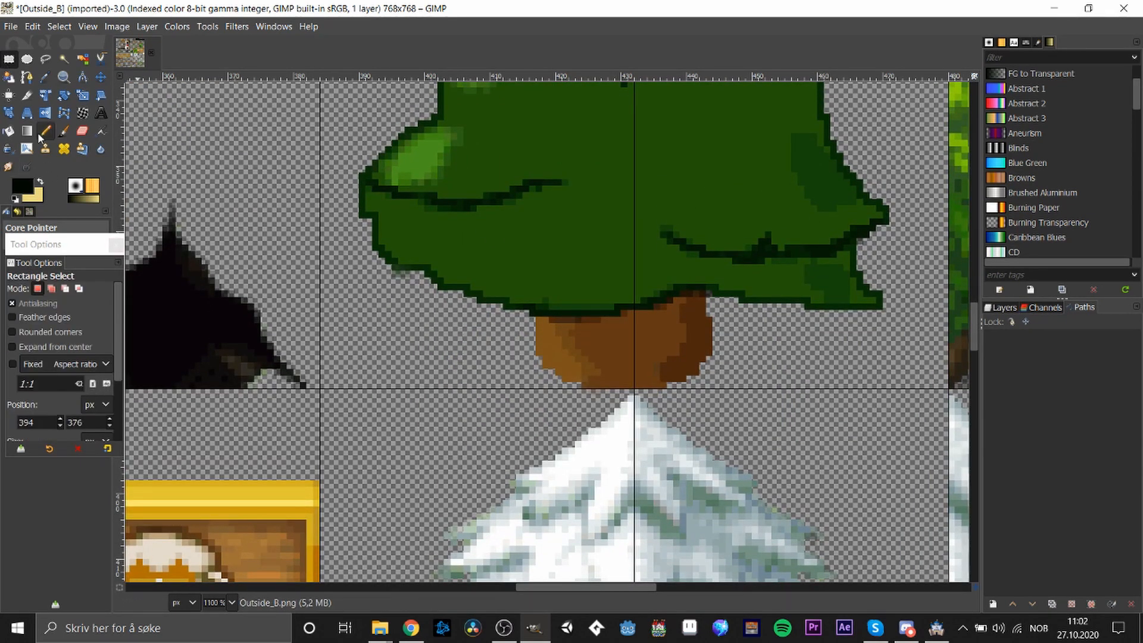
{"action": "left_click", "coordinate": [8, 166]}
{"action": "left_click_drag", "start_coordinate": [688, 354], "coordinate": [682, 362]}
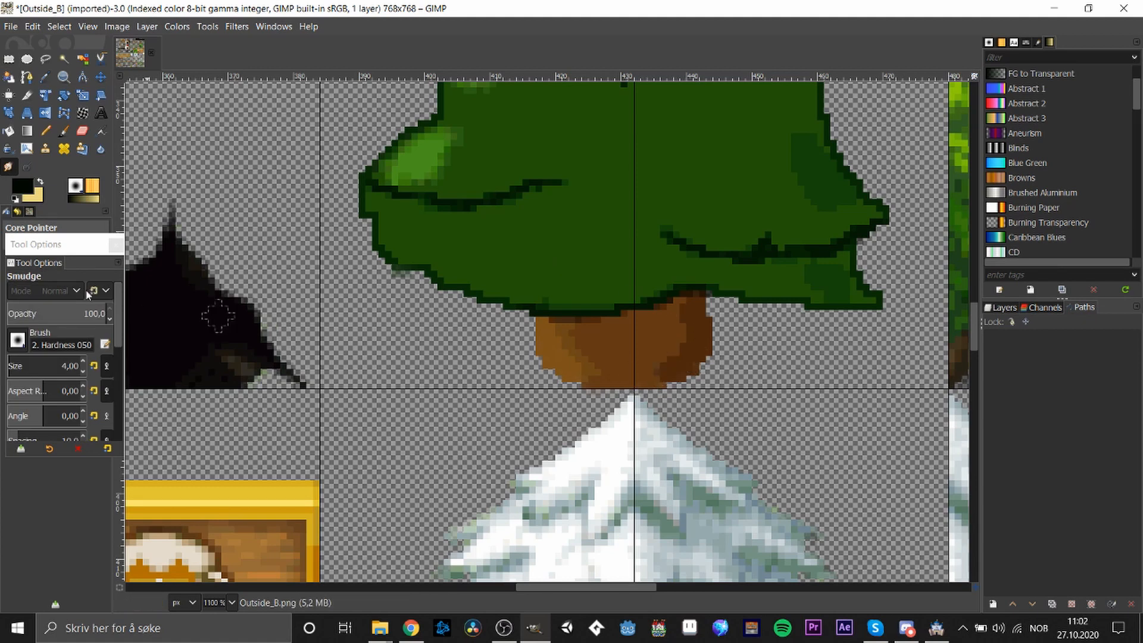
Enlarge the Smudge brush to 10.73, reduce it to 6.73, and blend the trunk's shading and lower edge
{"action": "left_click_drag", "start_coordinate": [82, 365], "coordinate": [293, 355]}
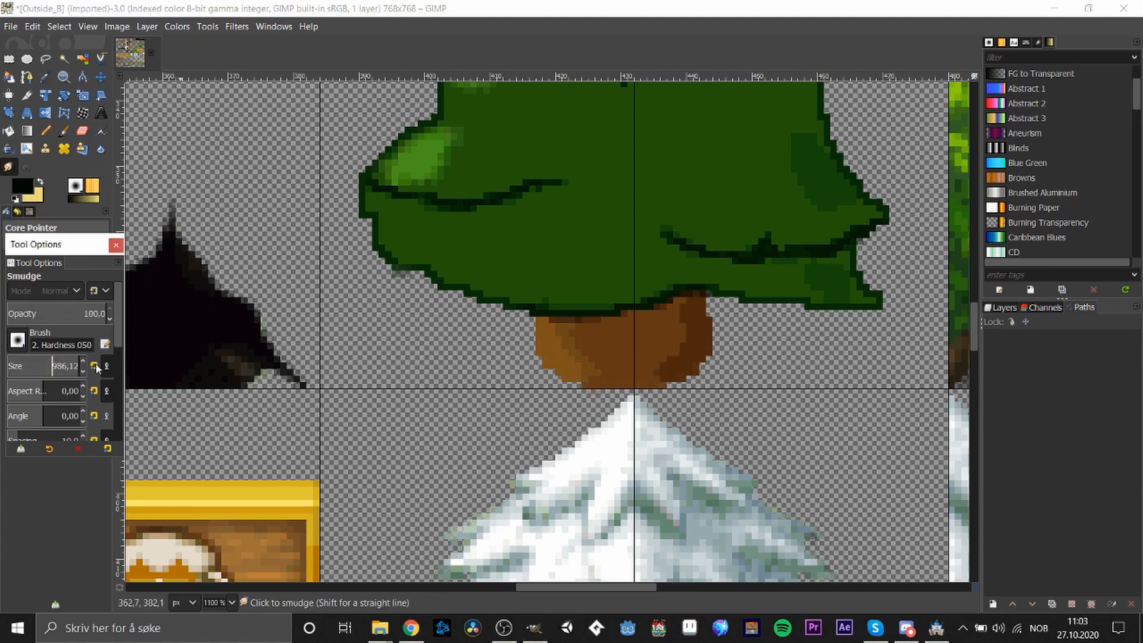
{"action": "mouse_move", "coordinate": [16, 364]}
{"action": "left_mouse_down"}
{"action": "mouse_move", "coordinate": [8, 372]}
{"action": "mouse_move", "coordinate": [25, 374]}
{"action": "left_mouse_up"}
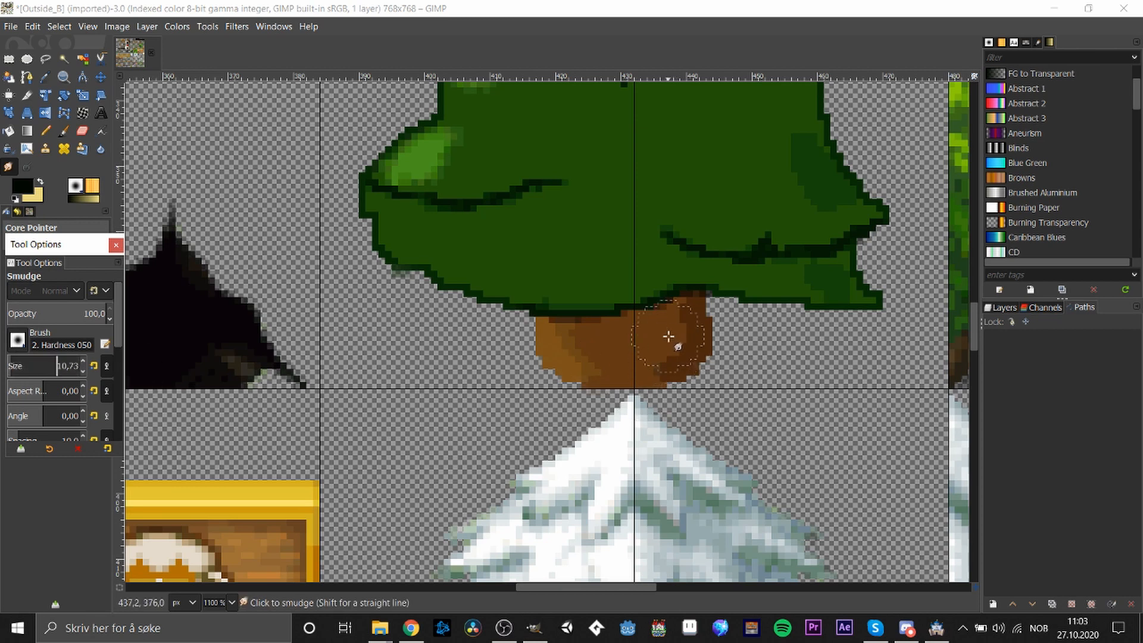
{"action": "left_click_drag", "start_coordinate": [697, 327], "coordinate": [658, 357]}
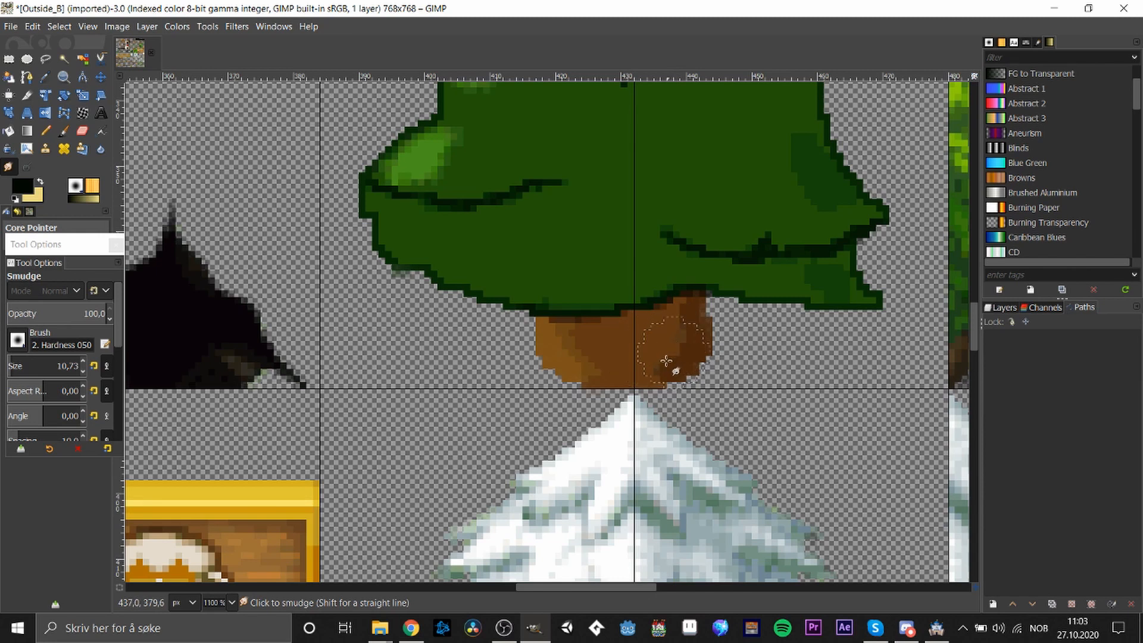
{"action": "left_click", "coordinate": [83, 369]}
{"action": "mouse_move", "coordinate": [681, 361]}
{"action": "left_mouse_down"}
{"action": "mouse_move", "coordinate": [642, 375]}
{"action": "mouse_move", "coordinate": [680, 357]}
{"action": "mouse_move", "coordinate": [679, 316]}
{"action": "mouse_move", "coordinate": [650, 352]}
{"action": "mouse_move", "coordinate": [680, 321]}
{"action": "mouse_move", "coordinate": [657, 361]}
{"action": "mouse_move", "coordinate": [751, 370]}
{"action": "mouse_move", "coordinate": [688, 384]}
{"action": "mouse_move", "coordinate": [715, 349]}
{"action": "mouse_move", "coordinate": [657, 393]}
{"action": "mouse_move", "coordinate": [590, 391]}
{"action": "mouse_move", "coordinate": [518, 354]}
{"action": "left_mouse_up"}
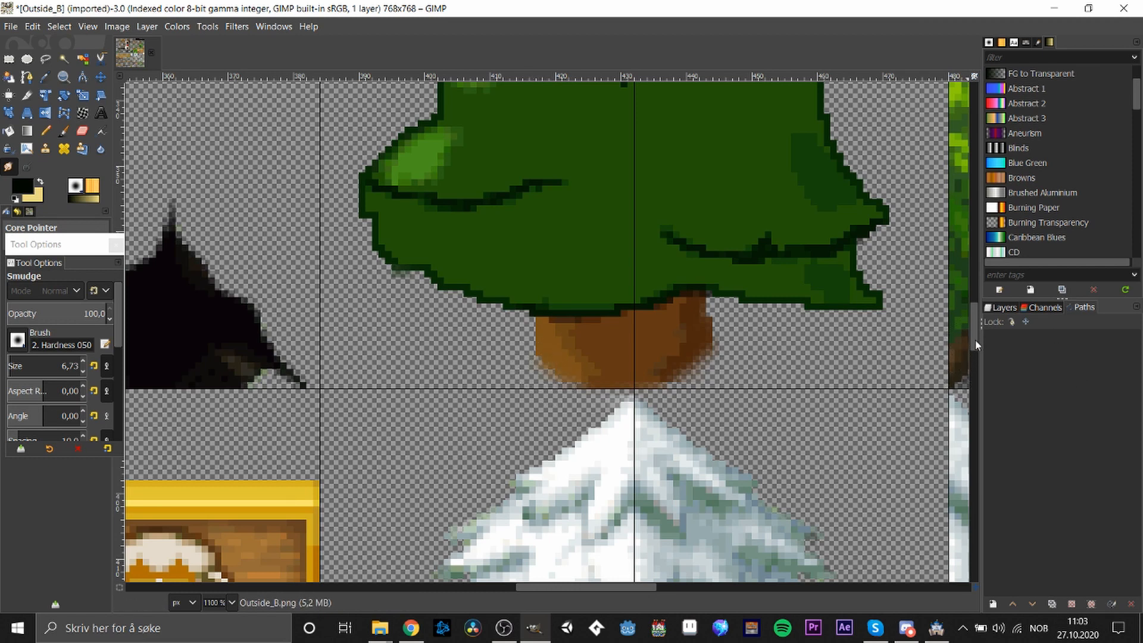
Paint a dark shadow patch below the crown's middle-right crease with the Pencil at size 6.73 and opacity 41.9
{"action": "left_click_drag", "start_coordinate": [975, 339], "coordinate": [979, 312]}
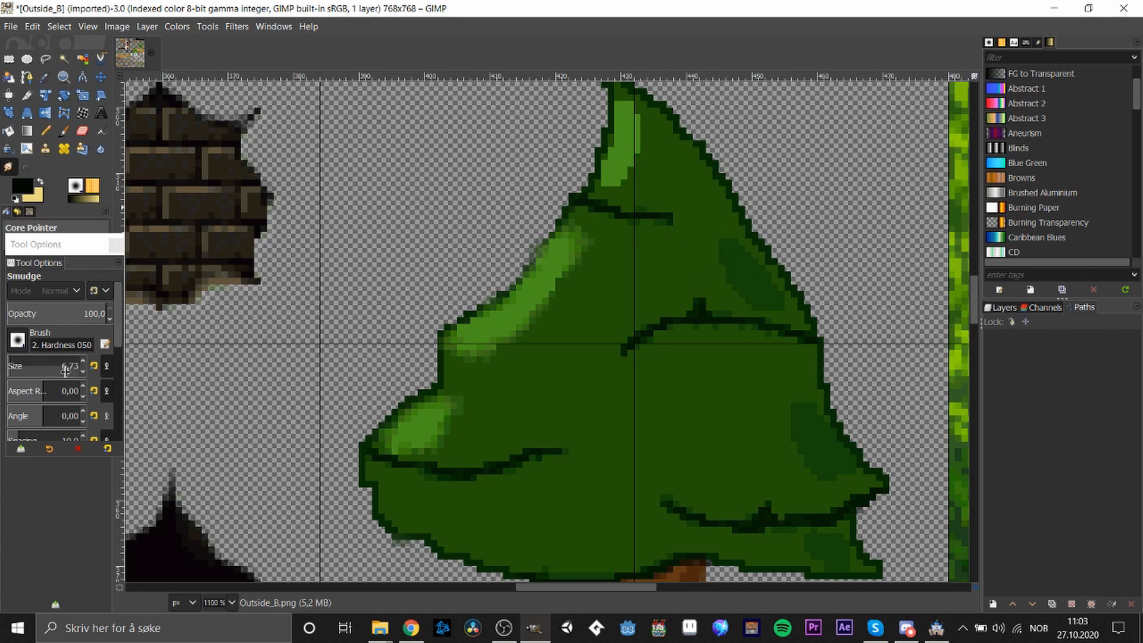
{"action": "left_click", "coordinate": [9, 58]}
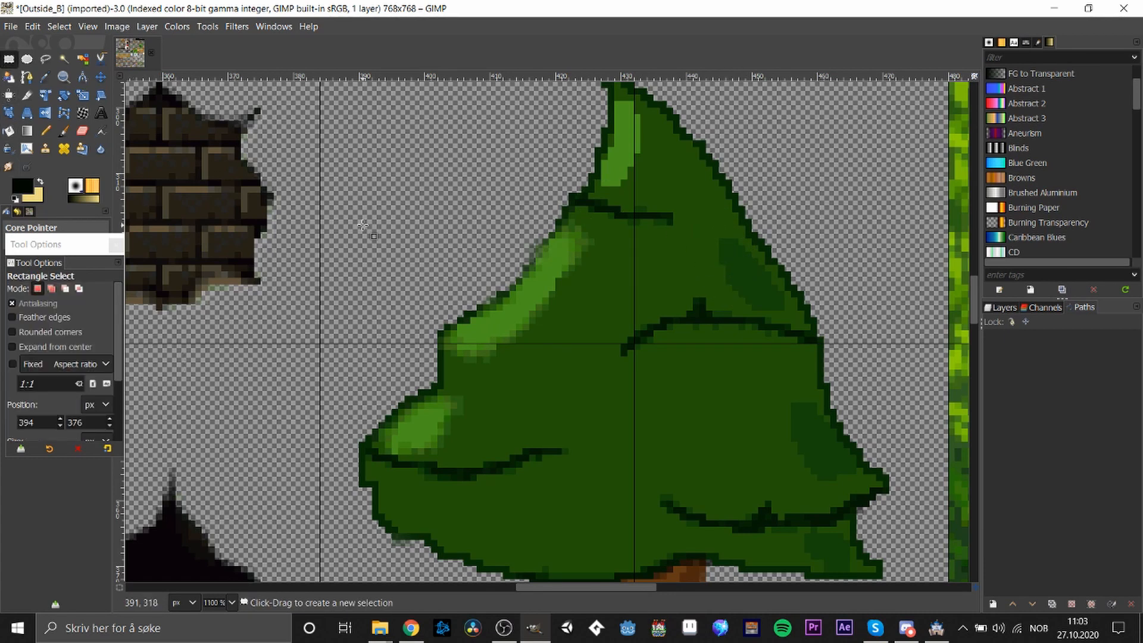
{"action": "key", "text": "n"}
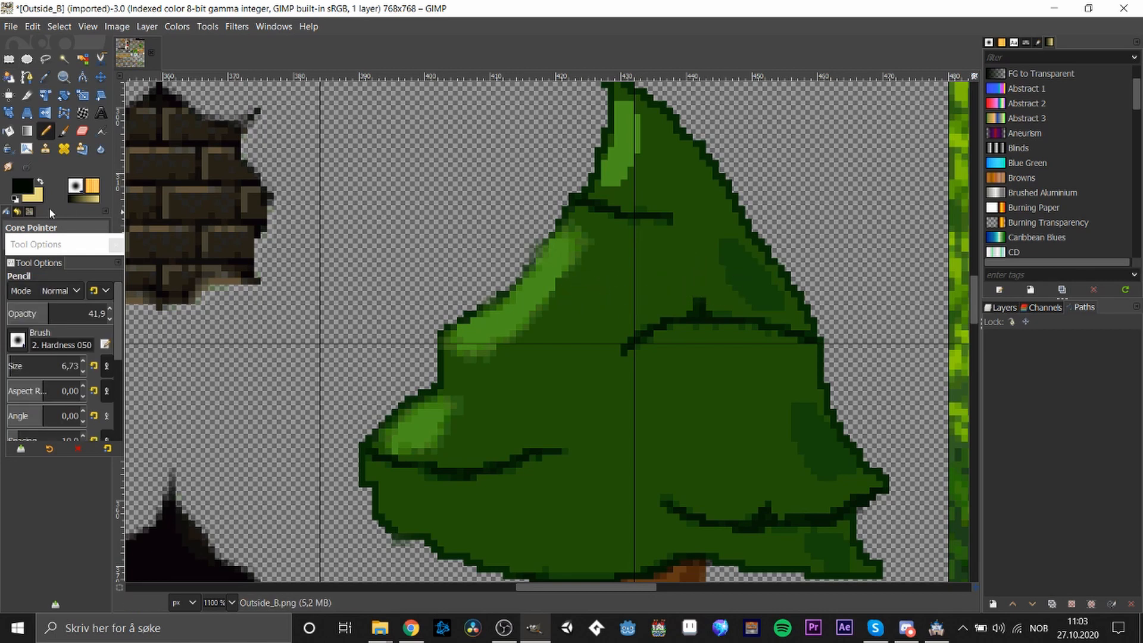
{"action": "key", "text": "ctrl+z"}
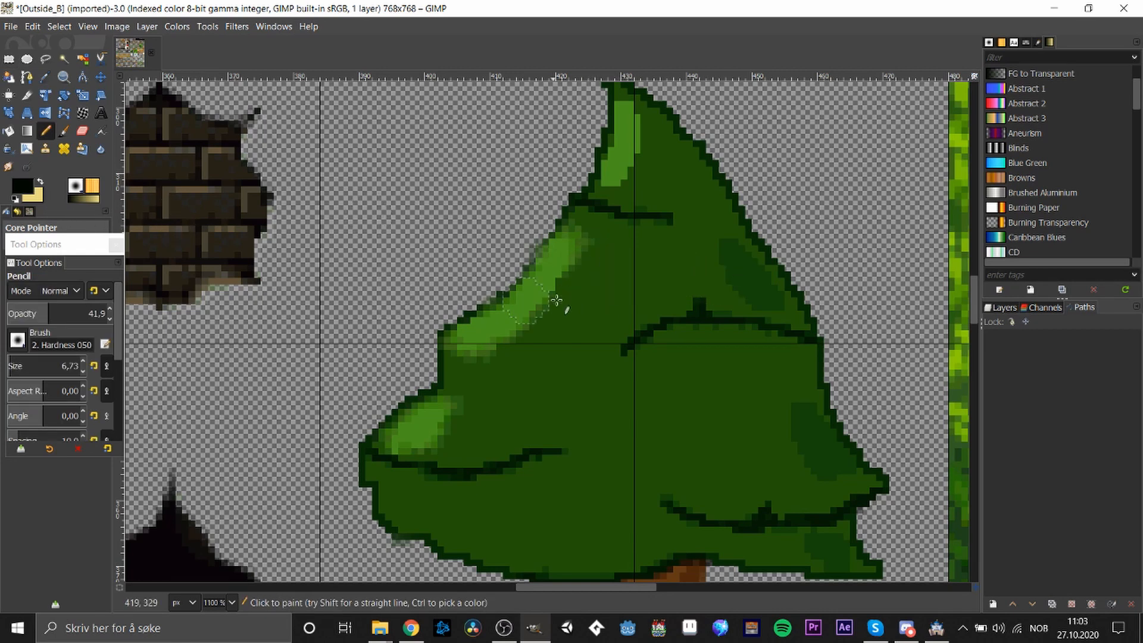
{"action": "left_click_drag", "start_coordinate": [679, 362], "coordinate": [742, 367]}
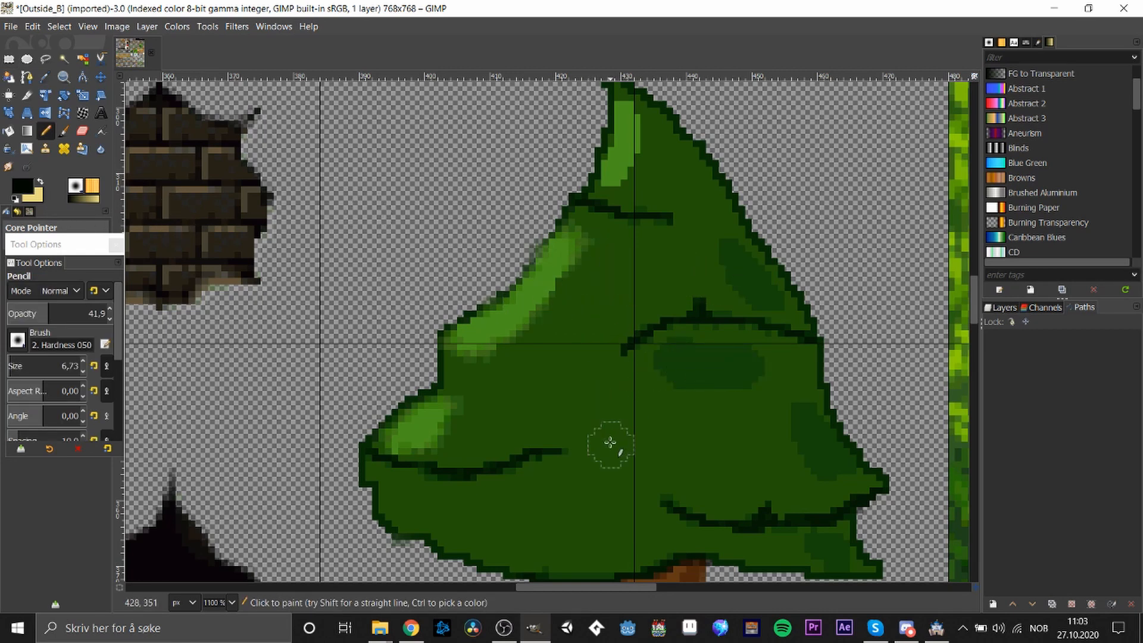
{"action": "left_click_drag", "start_coordinate": [492, 509], "coordinate": [530, 502]}
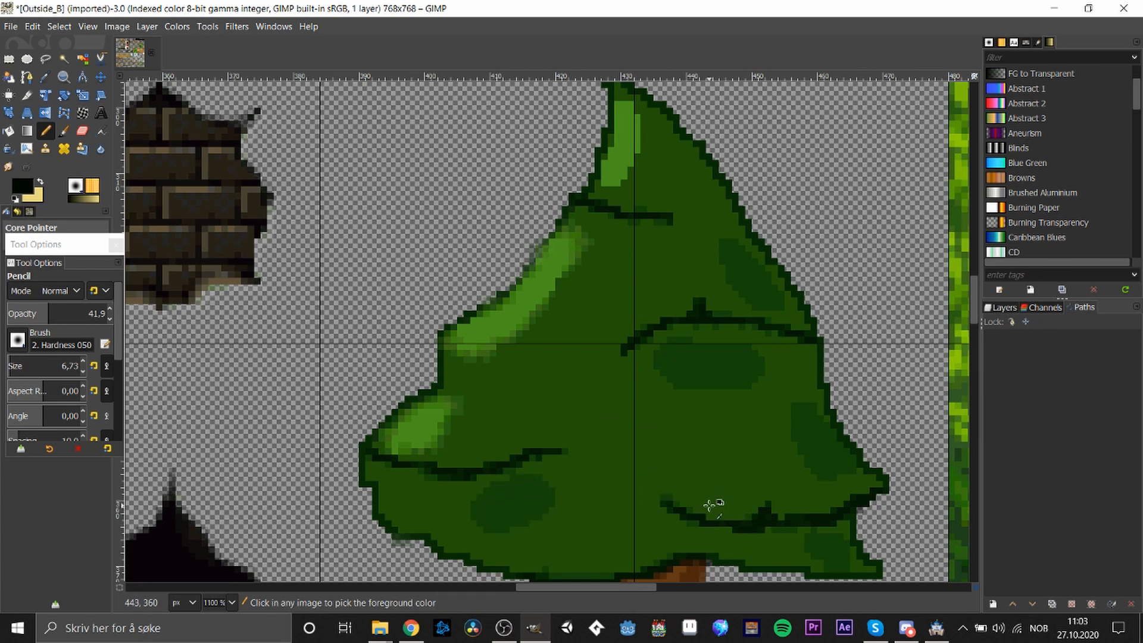
{"action": "key", "text": "ctrl+z"}
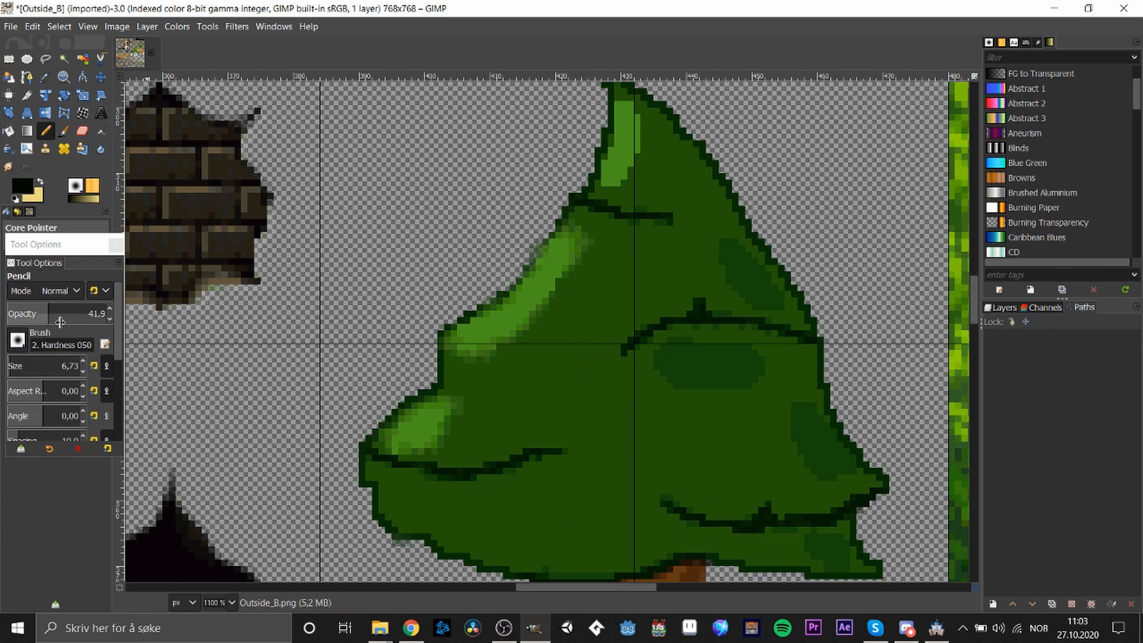
Reduce the Pencil size to 3.73 and paint a small dark shadow patch above the crown's top crease
{"action": "key", "text": "bracketleft"}
{"action": "key", "text": "bracketleft"}
{"action": "key", "text": "bracketleft"}
{"action": "left_click_drag", "start_coordinate": [612, 230], "coordinate": [654, 250]}
{"action": "key", "text": "ctrl+z"}
{"action": "key", "text": "ctrl+z"}
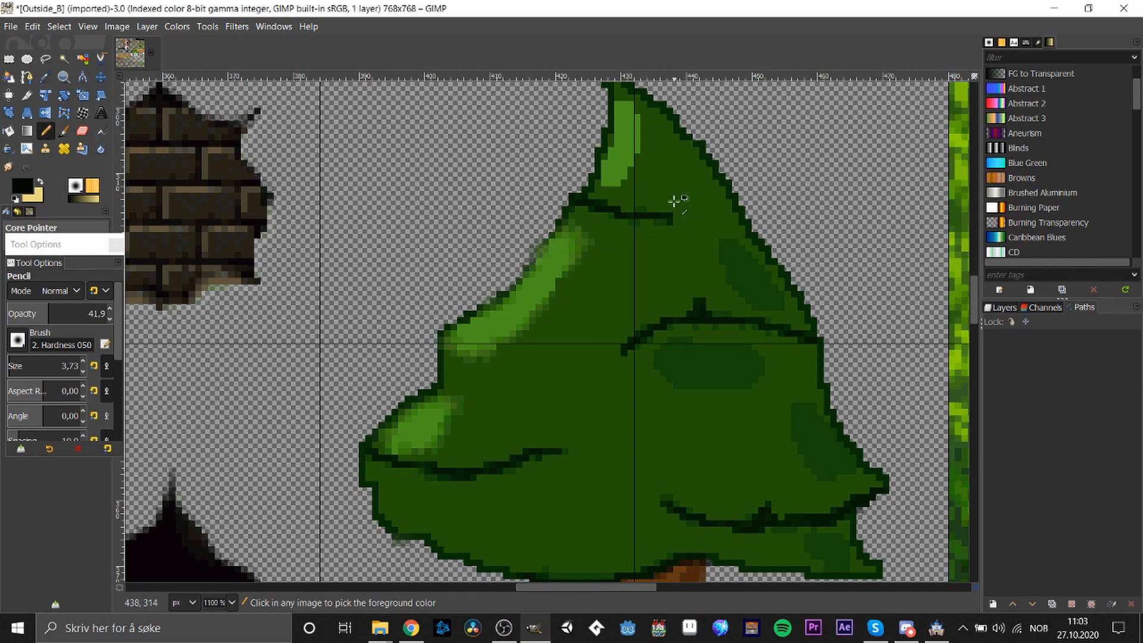
{"action": "left_click_drag", "start_coordinate": [664, 184], "coordinate": [667, 174]}
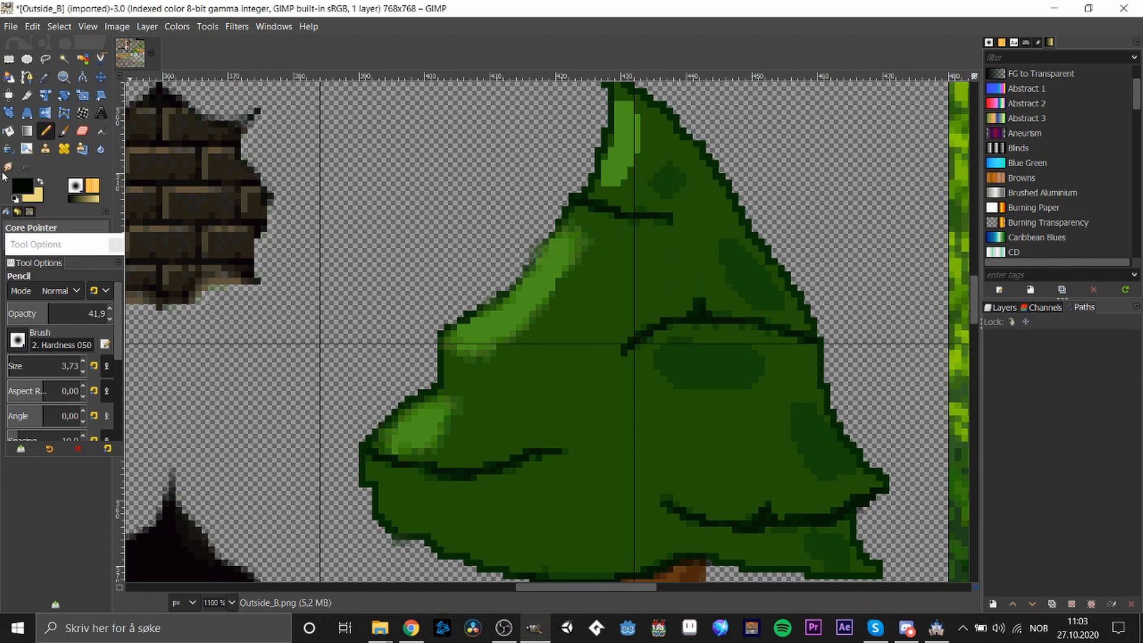
Set the Smudge tool to size 6.73 and soften the shadow patch below the middle-right crease
{"action": "left_click", "coordinate": [8, 167]}
{"action": "left_click", "coordinate": [82, 361]}
{"action": "left_click", "coordinate": [83, 361]}
{"action": "left_click", "coordinate": [83, 361]}
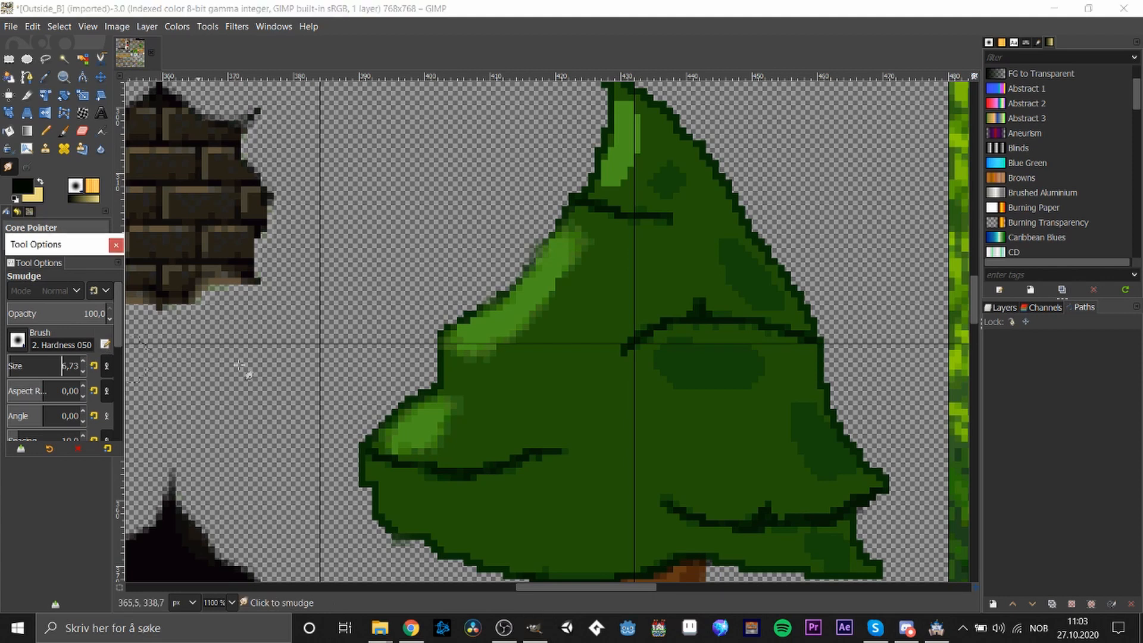
{"action": "left_click_drag", "start_coordinate": [701, 383], "coordinate": [695, 387]}
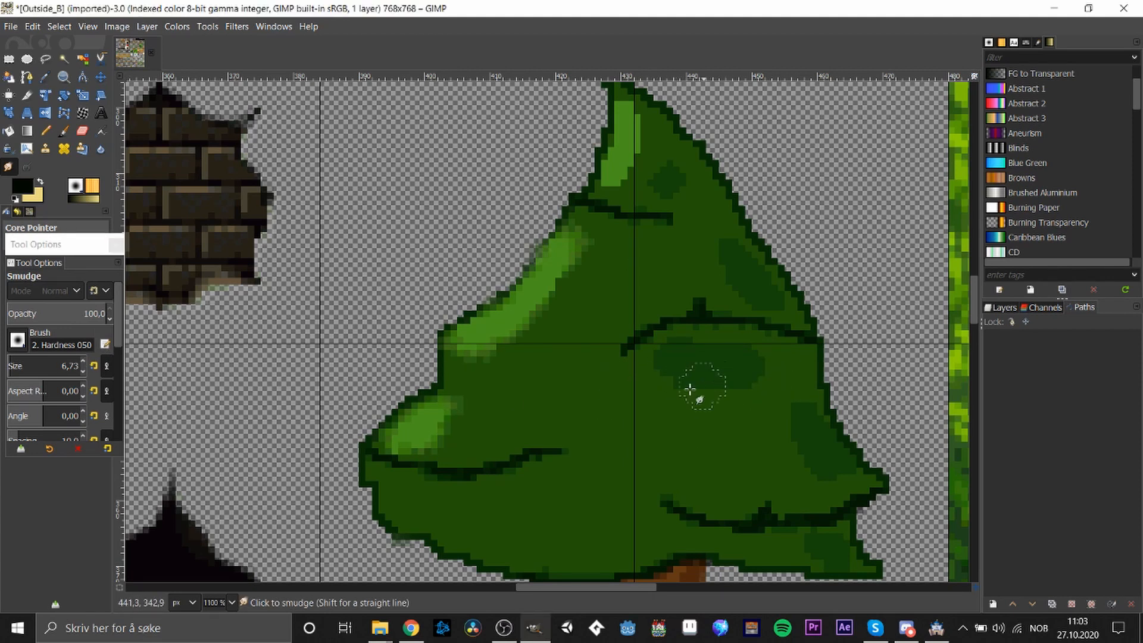
Smudge the highlight at the crown's tip into the surrounding green
{"action": "scroll", "coordinate": [715, 394], "scroll_direction": "down", "scroll_amount": 2}
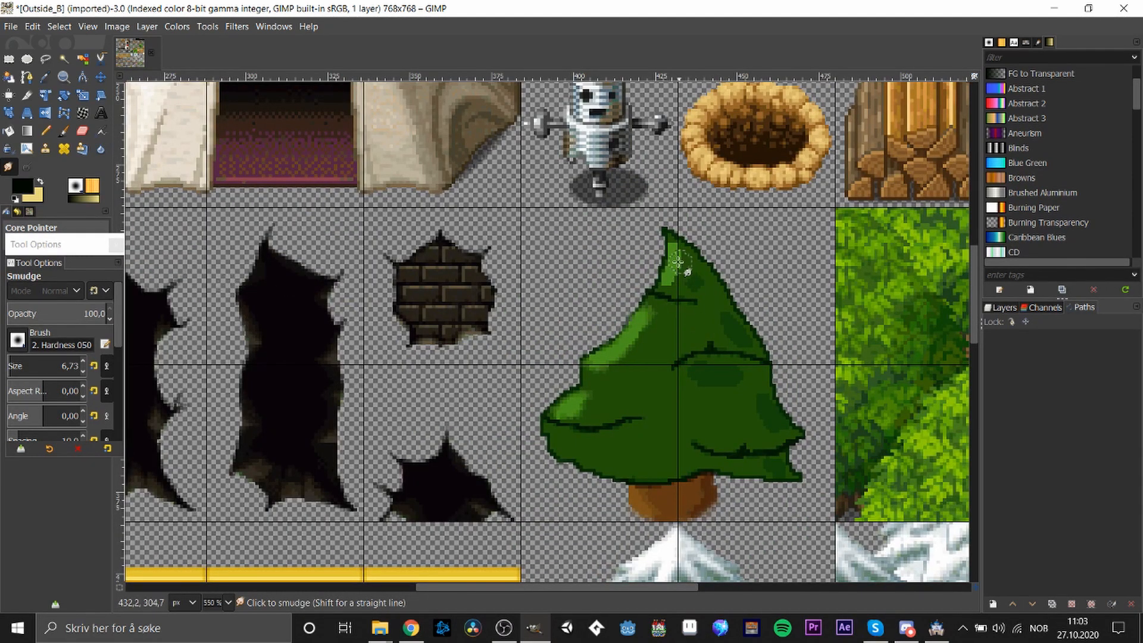
{"action": "scroll", "coordinate": [681, 265], "scroll_direction": "up", "scroll_amount": 4}
{"action": "mouse_move", "coordinate": [678, 254]}
{"action": "left_mouse_down"}
{"action": "mouse_move", "coordinate": [661, 189]}
{"action": "mouse_move", "coordinate": [653, 215]}
{"action": "mouse_move", "coordinate": [637, 177]}
{"action": "mouse_move", "coordinate": [648, 232]}
{"action": "mouse_move", "coordinate": [625, 301]}
{"action": "mouse_move", "coordinate": [638, 296]}
{"action": "mouse_move", "coordinate": [608, 361]}
{"action": "mouse_move", "coordinate": [643, 330]}
{"action": "mouse_move", "coordinate": [649, 341]}
{"action": "mouse_move", "coordinate": [671, 297]}
{"action": "left_mouse_up"}
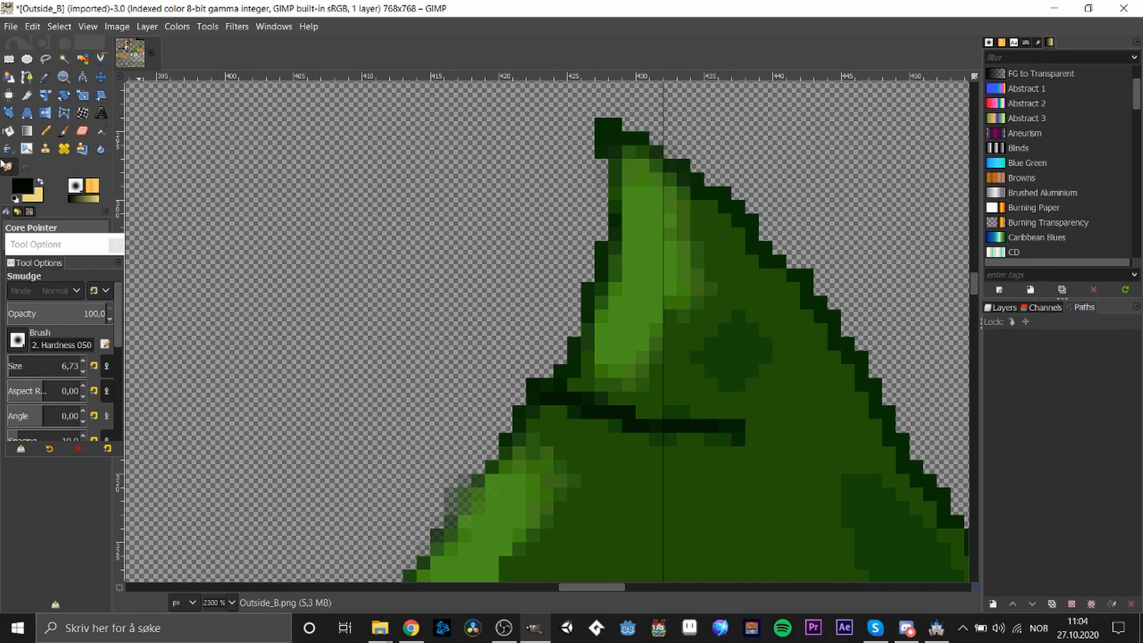
Change the foreground to dark green 053000 and enlarge the shadow patch above the top crease with the Pencil
{"action": "left_click", "coordinate": [20, 192]}
{"action": "left_click_drag", "start_coordinate": [98, 231], "coordinate": [114, 219]}
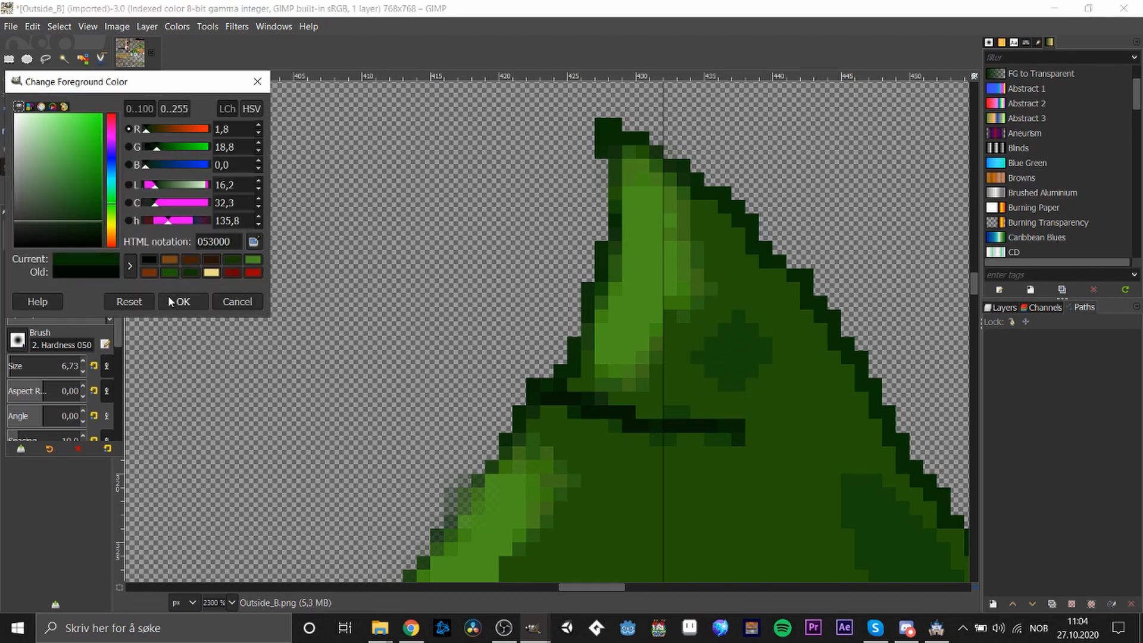
{"action": "left_click", "coordinate": [174, 301]}
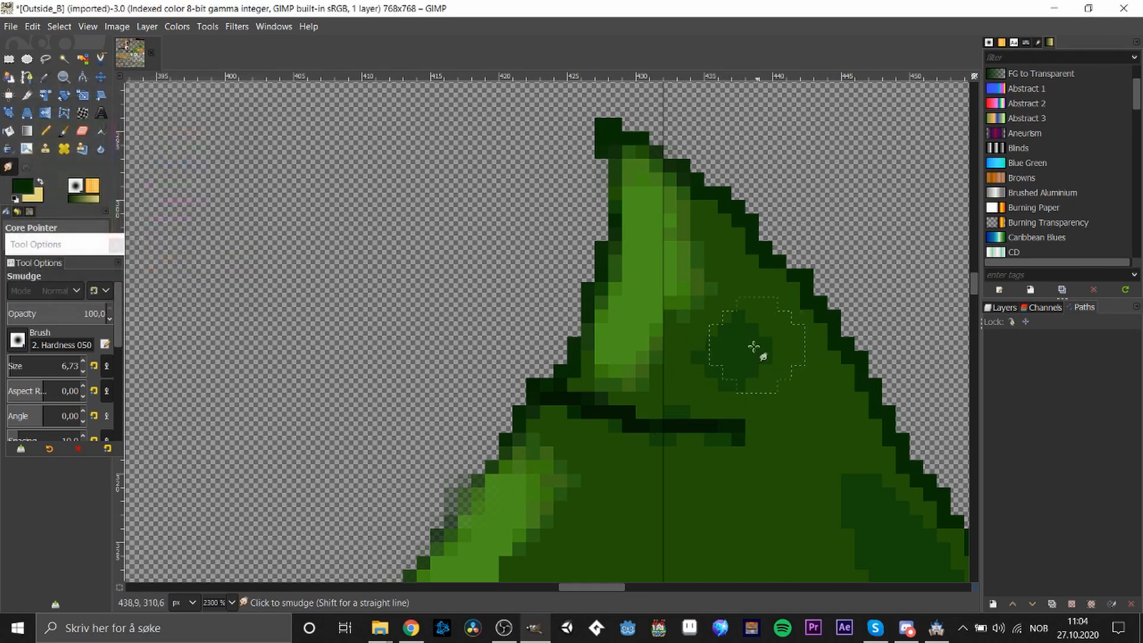
{"action": "left_click", "coordinate": [46, 131]}
{"action": "left_click", "coordinate": [745, 359]}
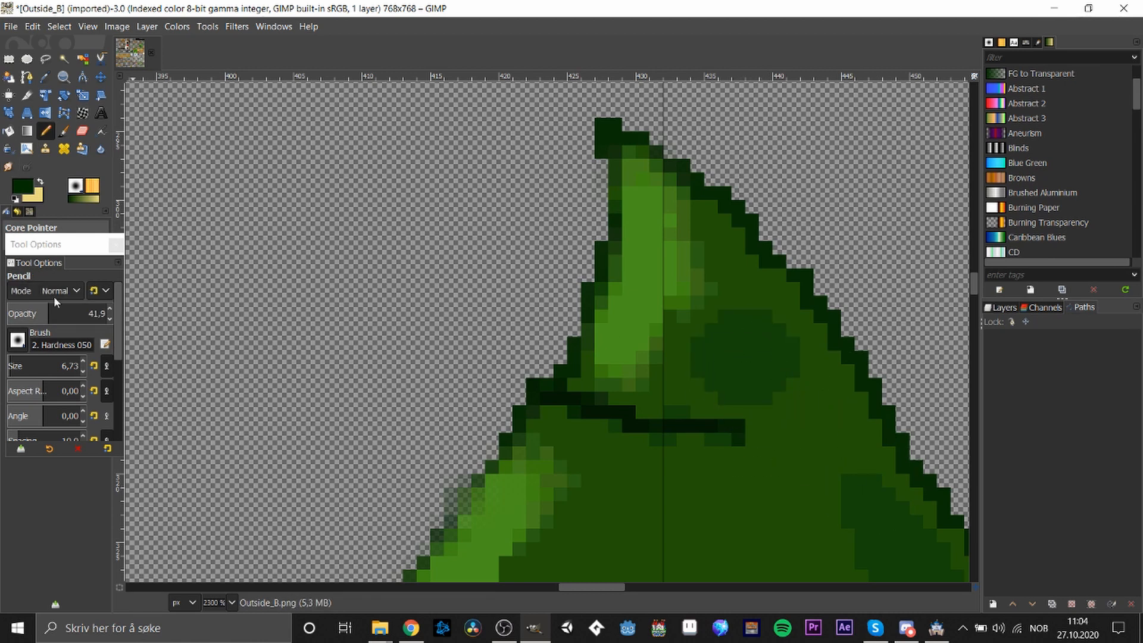
Change the foreground to very dark green 021900 and paint a darker core into the shadow patch above the top crease
{"action": "left_click", "coordinate": [23, 193]}
{"action": "left_click_drag", "start_coordinate": [102, 221], "coordinate": [106, 237]}
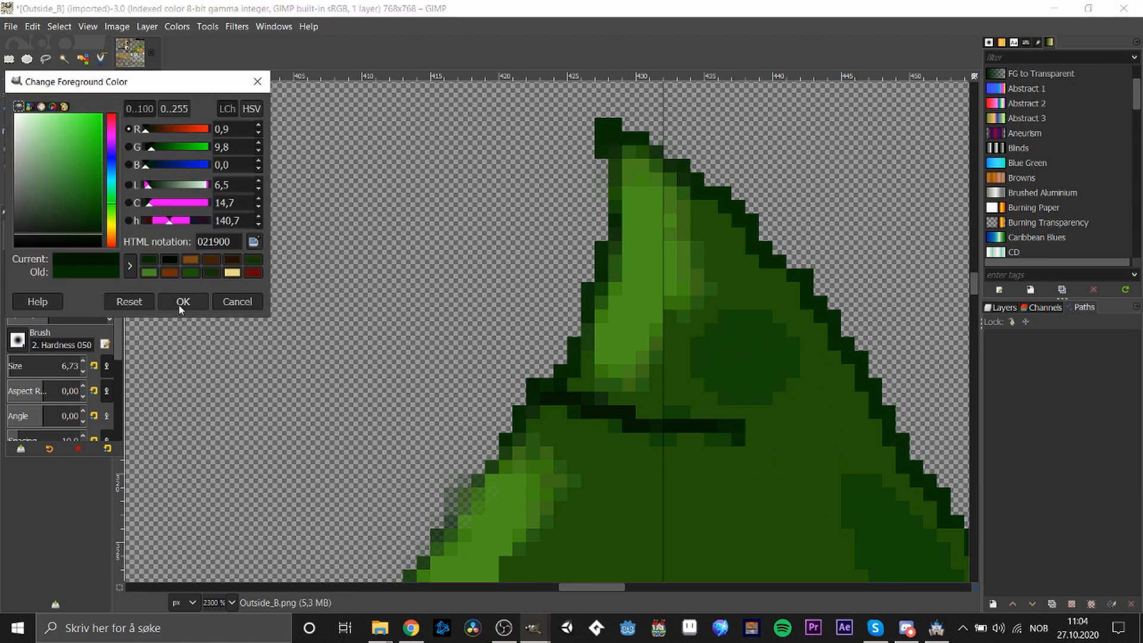
{"action": "left_click", "coordinate": [179, 304]}
{"action": "left_click", "coordinate": [768, 354]}
{"action": "left_click", "coordinate": [744, 357]}
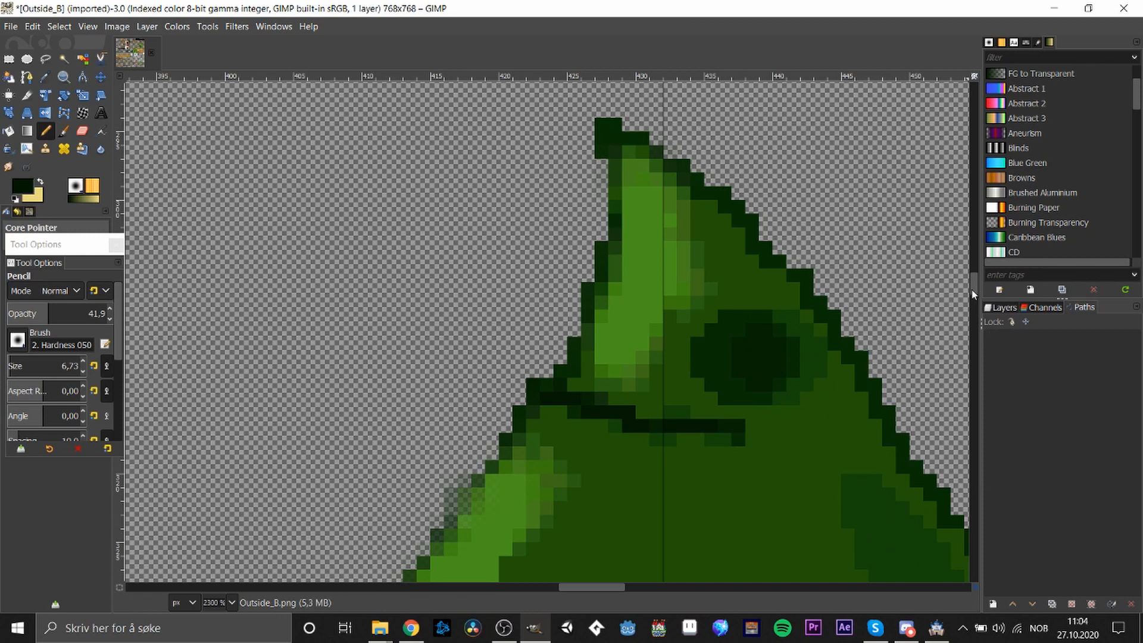
Paint darker cores with the Pencil into the remaining shadow patches, from the upper-right edge down to the crown's lower-right corner
{"action": "mouse_move", "coordinate": [973, 292]}
{"action": "left_mouse_down"}
{"action": "mouse_move", "coordinate": [975, 324]}
{"action": "mouse_move", "coordinate": [975, 303]}
{"action": "mouse_move", "coordinate": [988, 316]}
{"action": "left_mouse_up"}
{"action": "left_click", "coordinate": [756, 416]}
{"action": "left_click", "coordinate": [809, 428]}
{"action": "left_click", "coordinate": [849, 430]}
{"action": "left_click", "coordinate": [885, 245]}
{"action": "key", "text": "minus"}
{"action": "key", "text": "minus"}
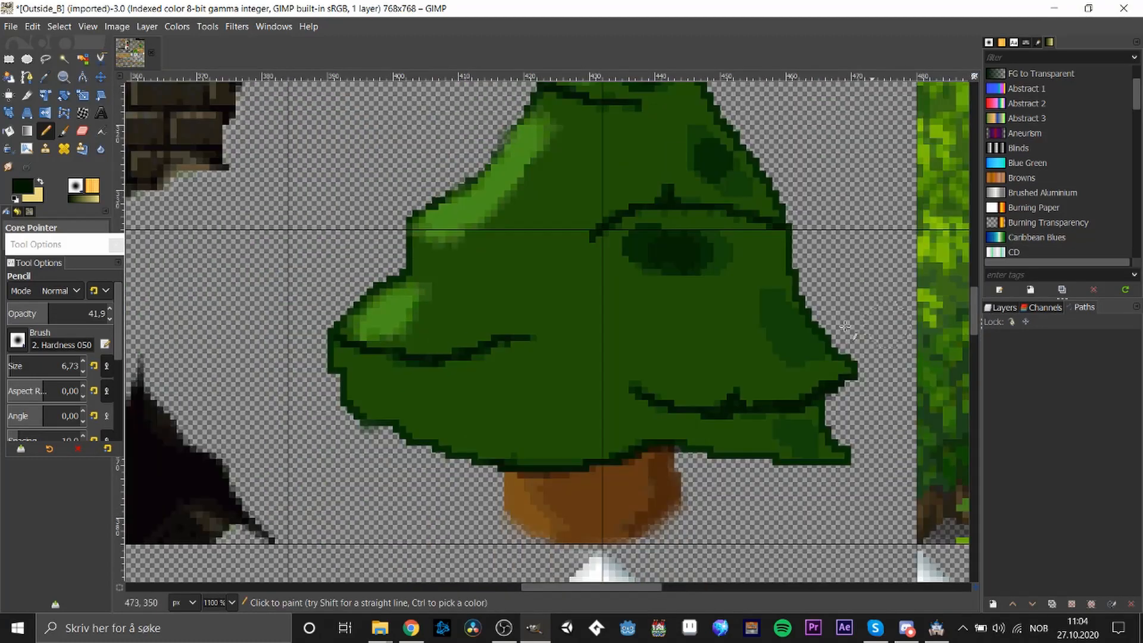
{"action": "left_click", "coordinate": [790, 330]}
{"action": "left_click_drag", "start_coordinate": [797, 428], "coordinate": [782, 443]}
Soften the darkened shadow patches below the middle-right crease and along the crown's right edge with the Smudge tool
{"action": "left_click", "coordinate": [7, 167]}
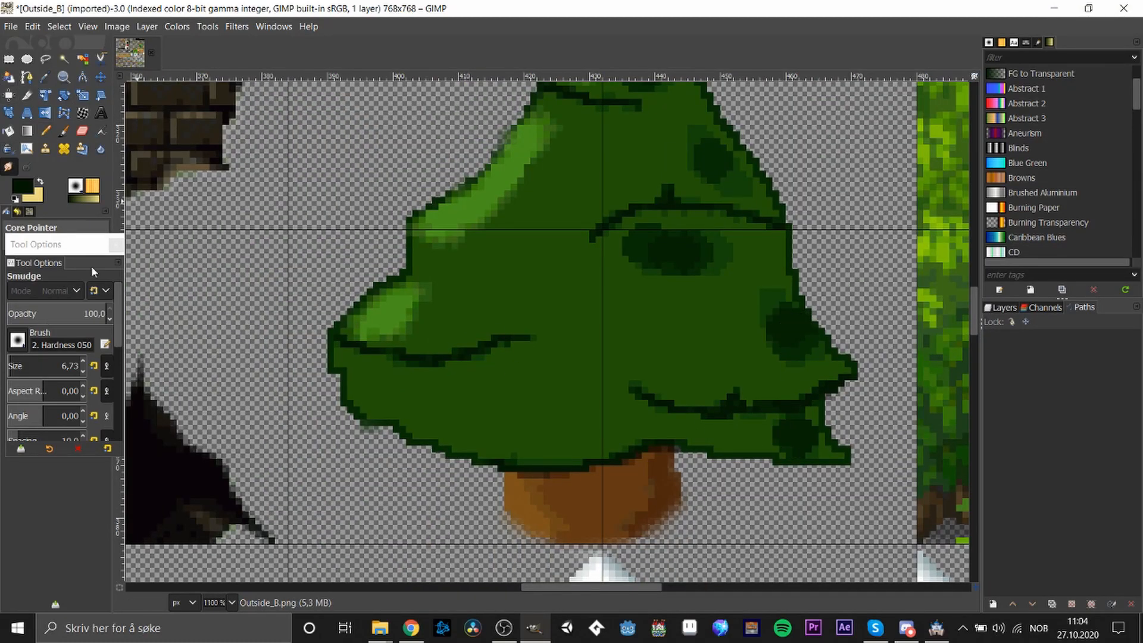
{"action": "left_click_drag", "start_coordinate": [630, 272], "coordinate": [731, 256]}
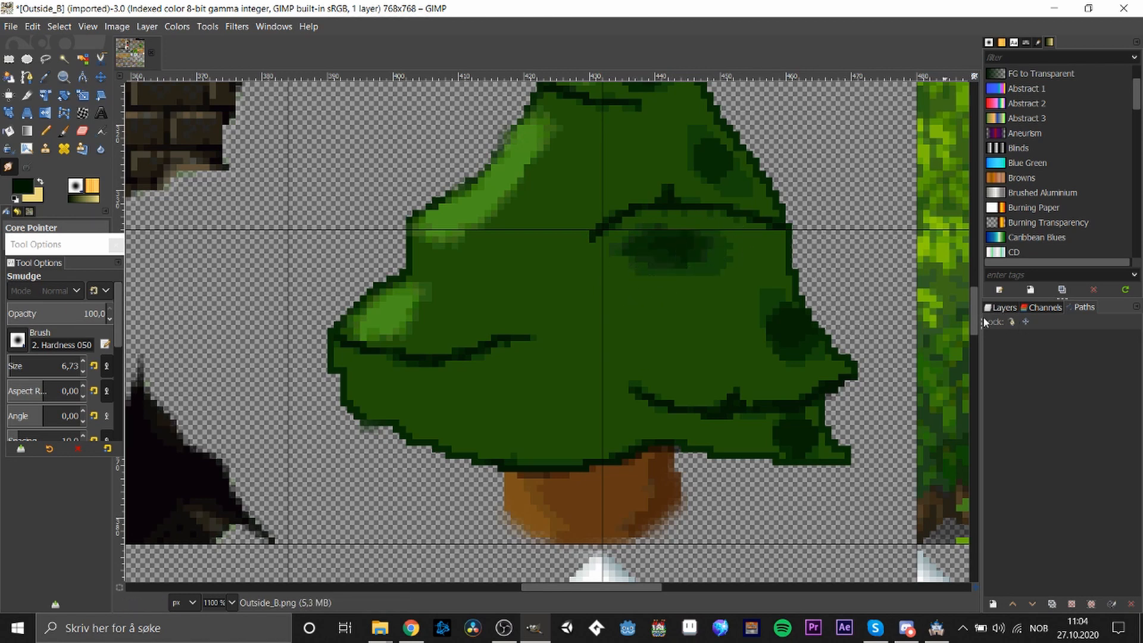
{"action": "scroll", "coordinate": [773, 298], "scroll_direction": "up", "scroll_amount": 3}
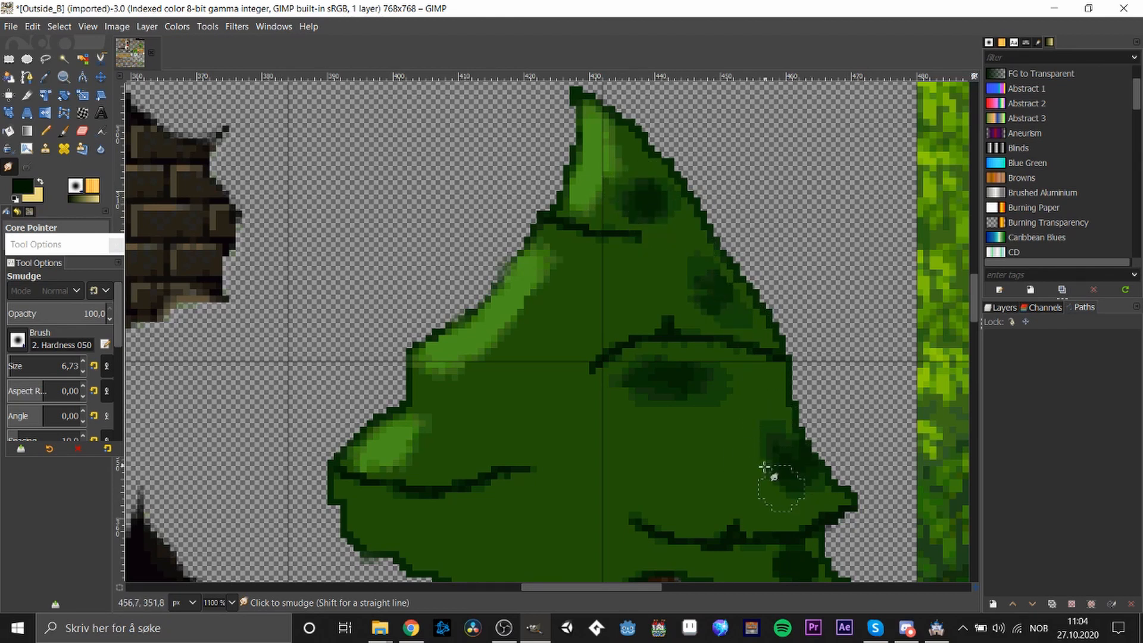
{"action": "left_click_drag", "start_coordinate": [807, 492], "coordinate": [831, 477]}
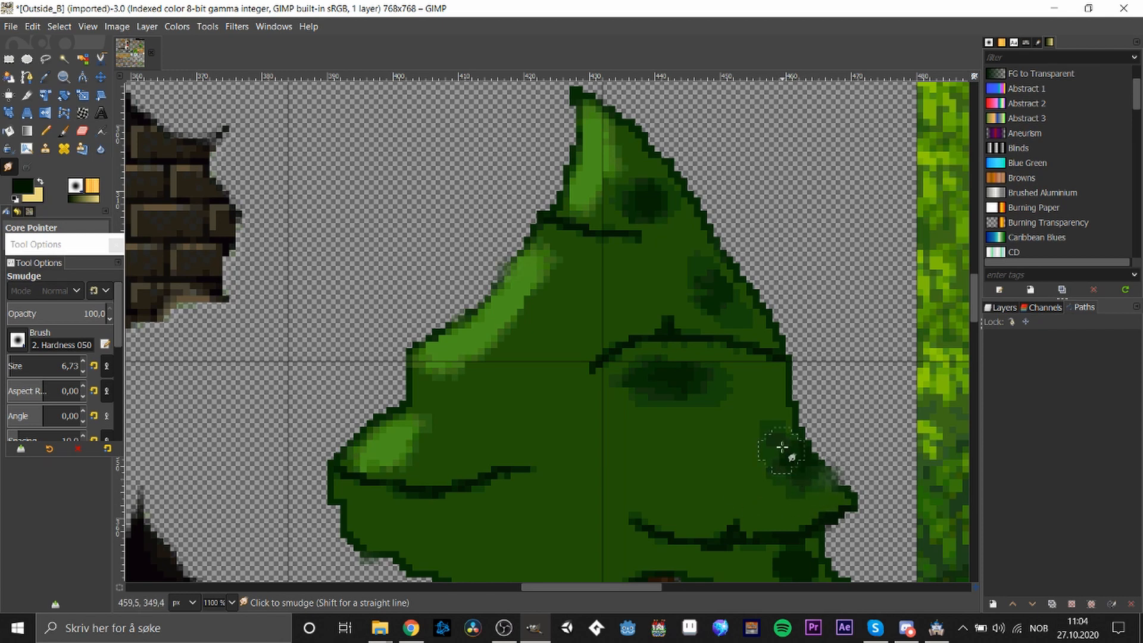
{"action": "mouse_move", "coordinate": [782, 446]}
{"action": "left_mouse_down"}
{"action": "mouse_move", "coordinate": [803, 479]}
{"action": "mouse_move", "coordinate": [786, 476]}
{"action": "left_mouse_up"}
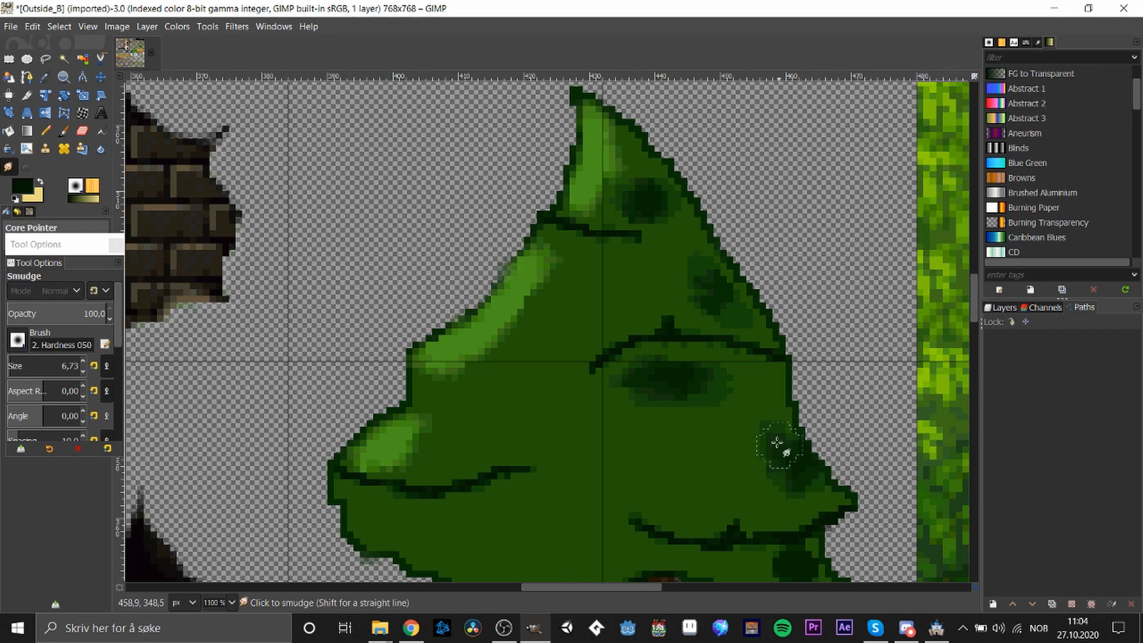
{"action": "mouse_move", "coordinate": [764, 428]}
{"action": "left_mouse_down"}
{"action": "mouse_move", "coordinate": [766, 452]}
{"action": "mouse_move", "coordinate": [797, 481]}
{"action": "left_mouse_up"}
{"action": "scroll", "coordinate": [967, 311], "scroll_direction": "down", "scroll_amount": 3}
{"action": "left_click_drag", "start_coordinate": [744, 369], "coordinate": [755, 373]}
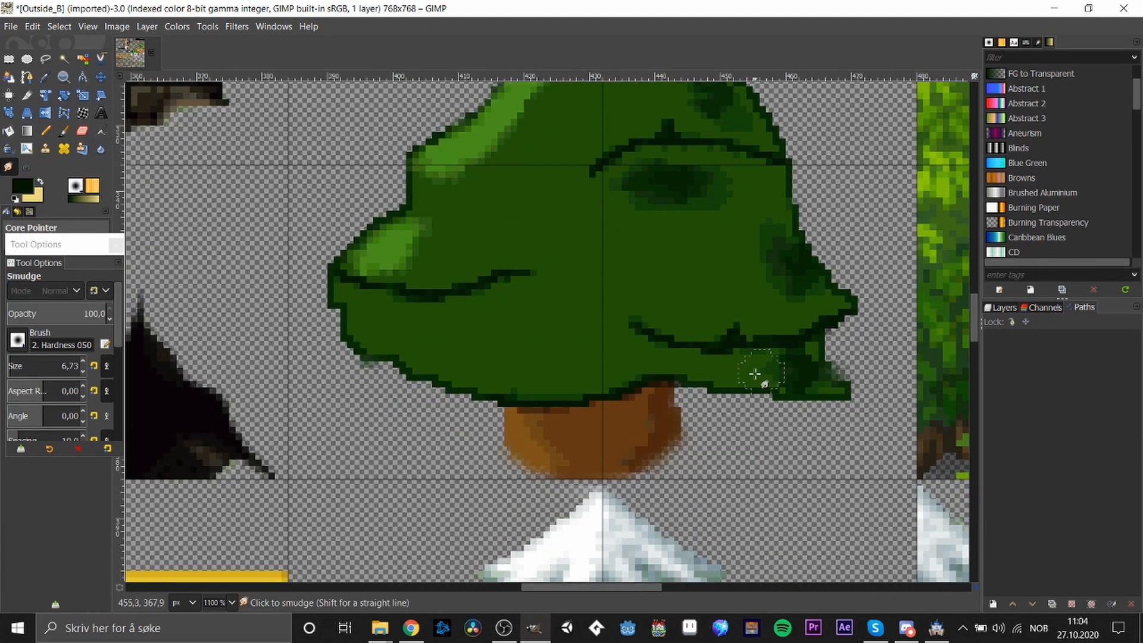
{"action": "mouse_move", "coordinate": [851, 405]}
{"action": "left_mouse_down"}
{"action": "mouse_move", "coordinate": [832, 387]}
{"action": "mouse_move", "coordinate": [849, 403]}
{"action": "mouse_move", "coordinate": [808, 395]}
{"action": "mouse_move", "coordinate": [780, 415]}
{"action": "left_mouse_up"}
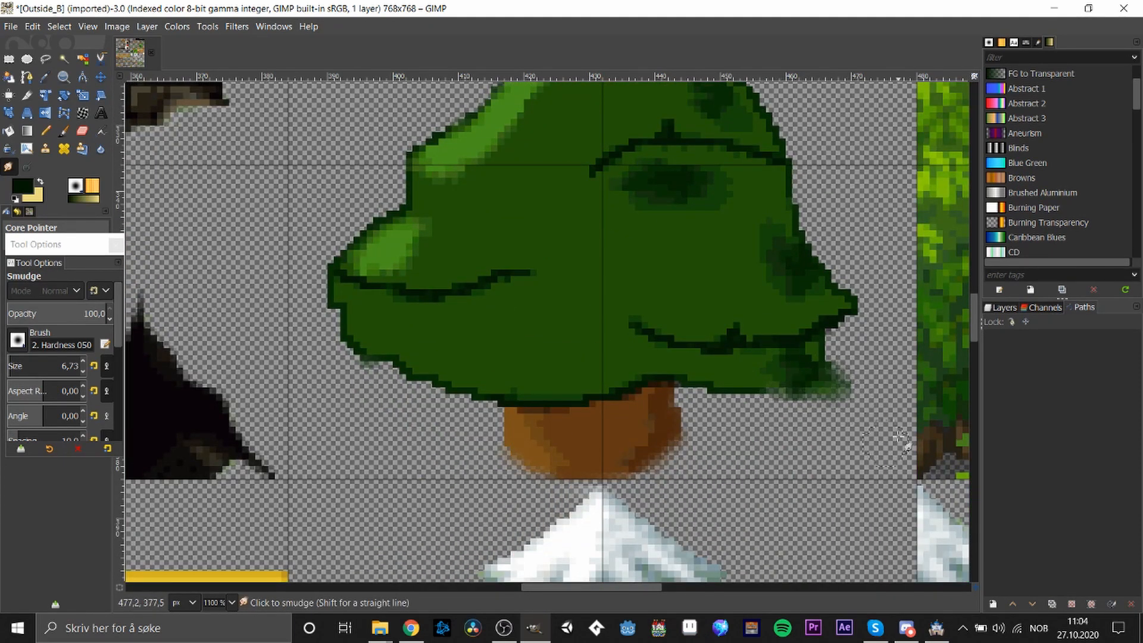
{"action": "key", "text": "ctrl+z"}
{"action": "key", "text": "ctrl+z"}
{"action": "key", "text": "ctrl+z"}
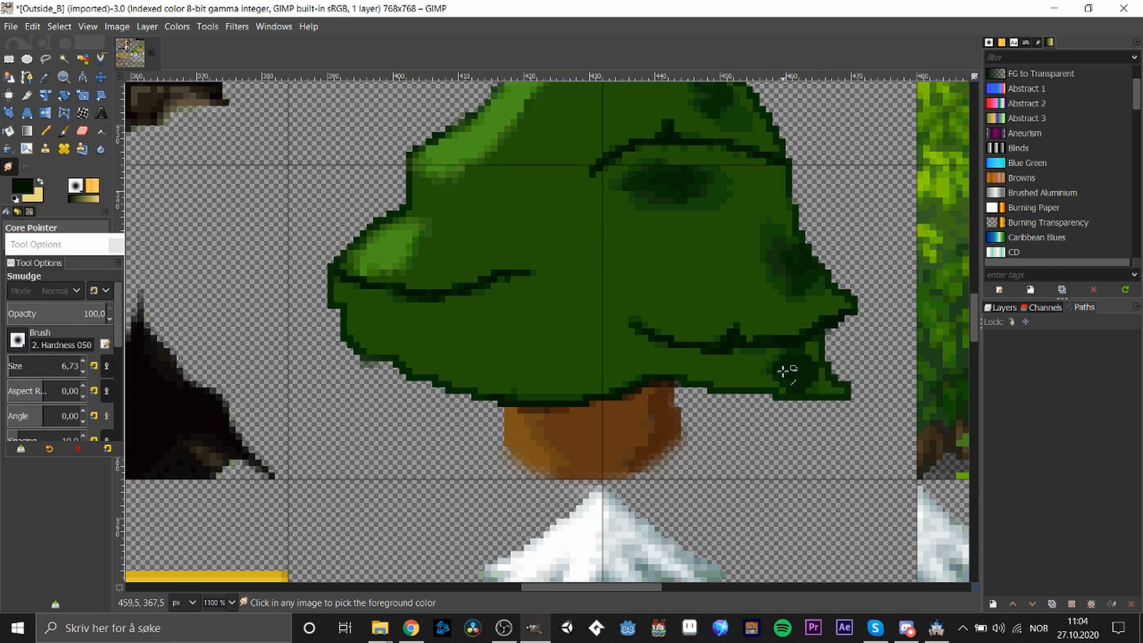
Smudge the shadow patch at the crown's lower-right corner, keeping within the outline
{"action": "left_click_drag", "start_coordinate": [788, 360], "coordinate": [816, 381]}
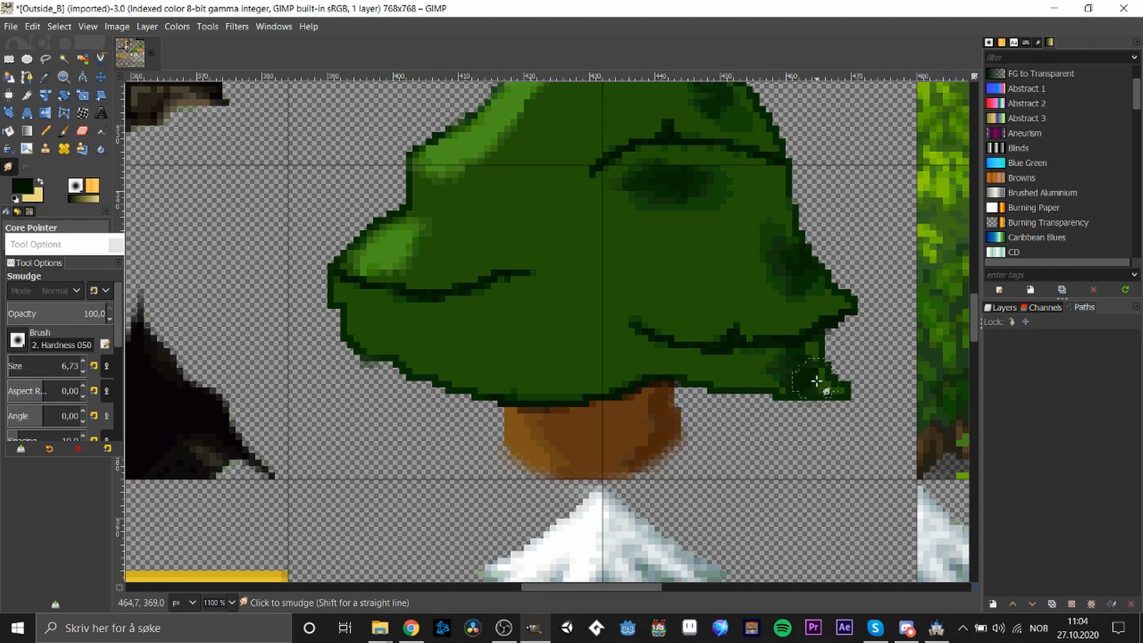
{"action": "scroll", "coordinate": [833, 260], "scroll_direction": "down", "scroll_amount": 3}
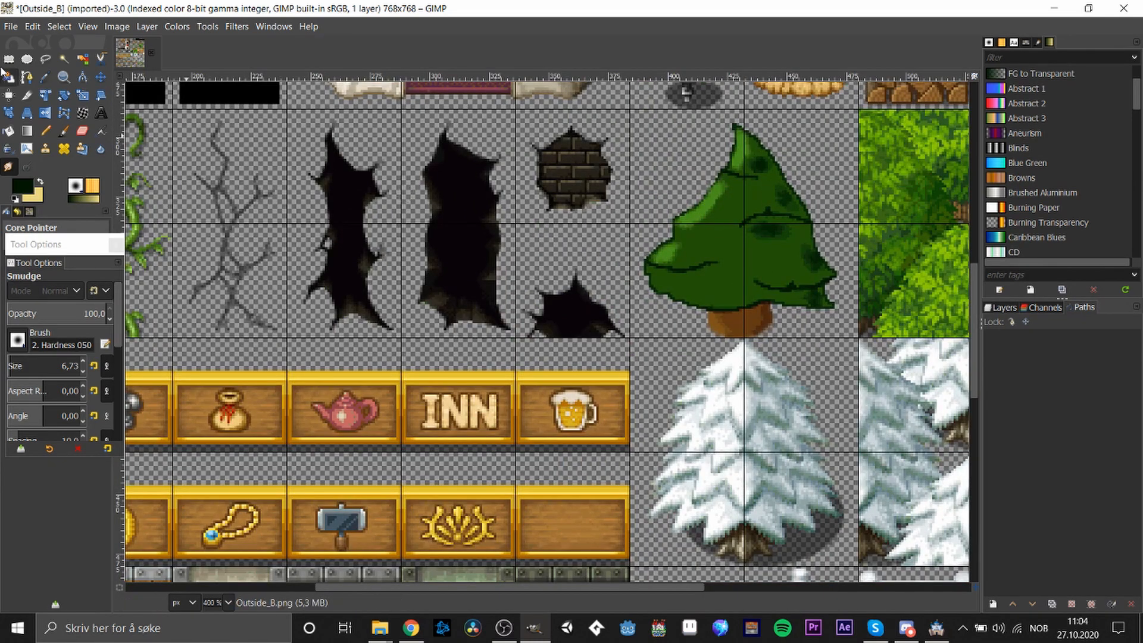
Select the drawn tree, apply the Cartoon filter with mask radius 50 and percent black 0.414, and clear the selection
{"action": "left_click", "coordinate": [9, 59]}
{"action": "left_click_drag", "start_coordinate": [635, 118], "coordinate": [846, 337]}
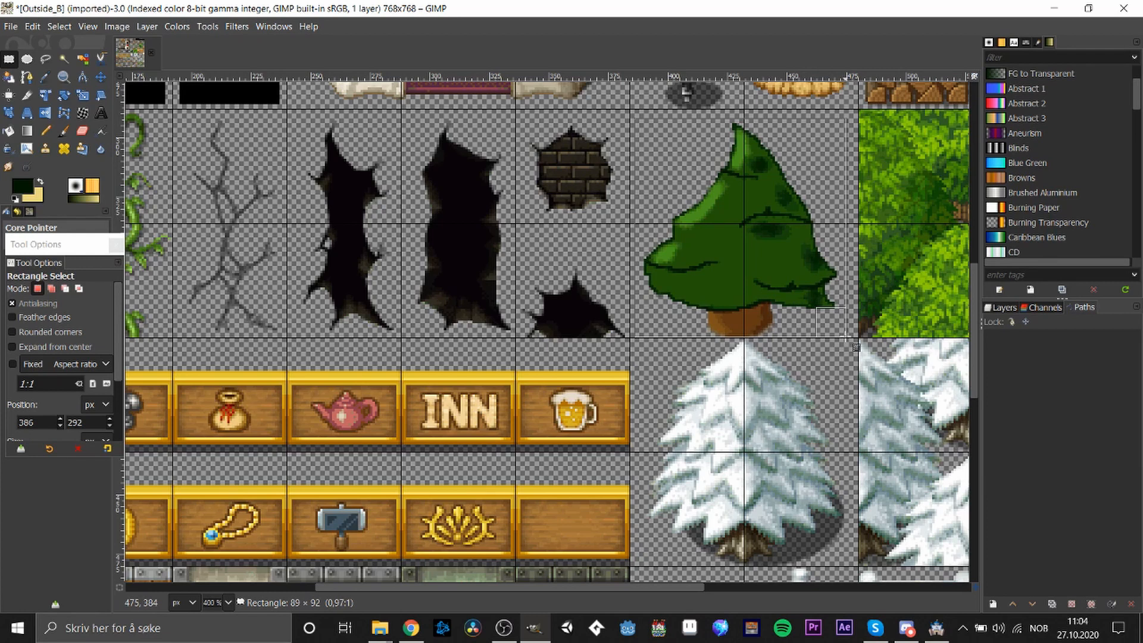
{"action": "right_click", "coordinate": [721, 255]}
{"action": "mouse_move", "coordinate": [760, 415]}
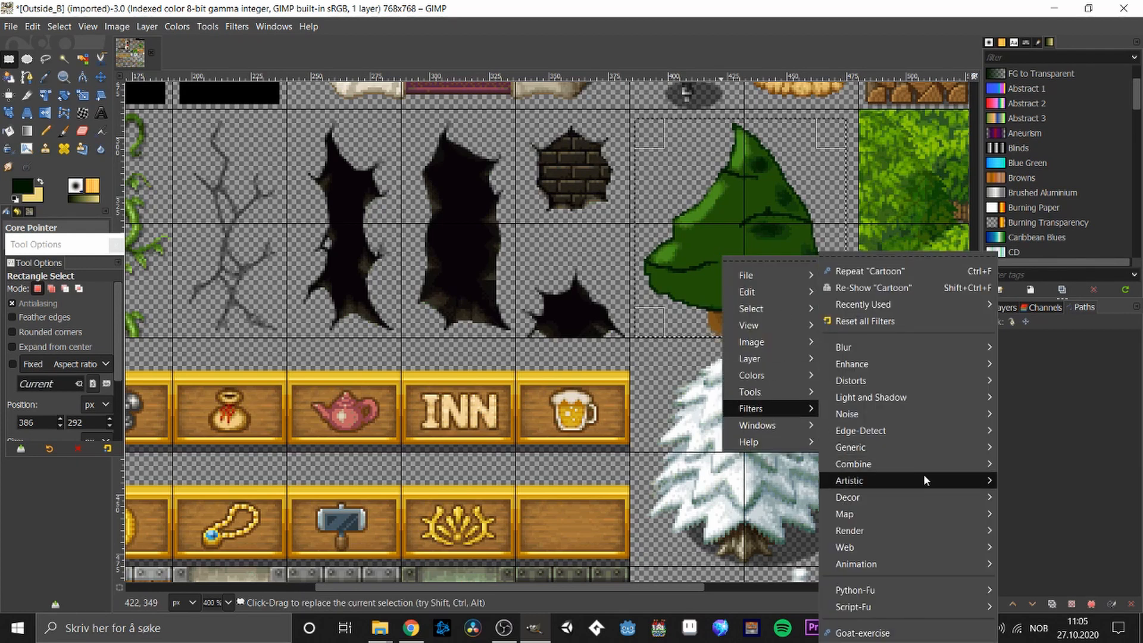
{"action": "mouse_move", "coordinate": [923, 477]}
{"action": "left_click", "coordinate": [705, 369]}
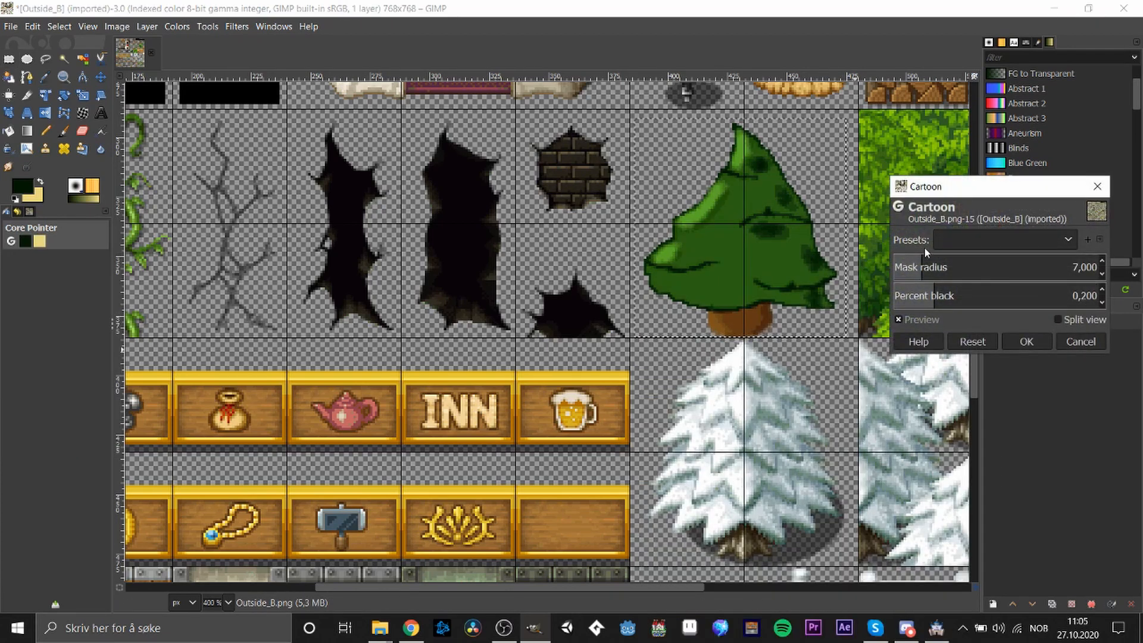
{"action": "left_click_drag", "start_coordinate": [952, 269], "coordinate": [1098, 273]}
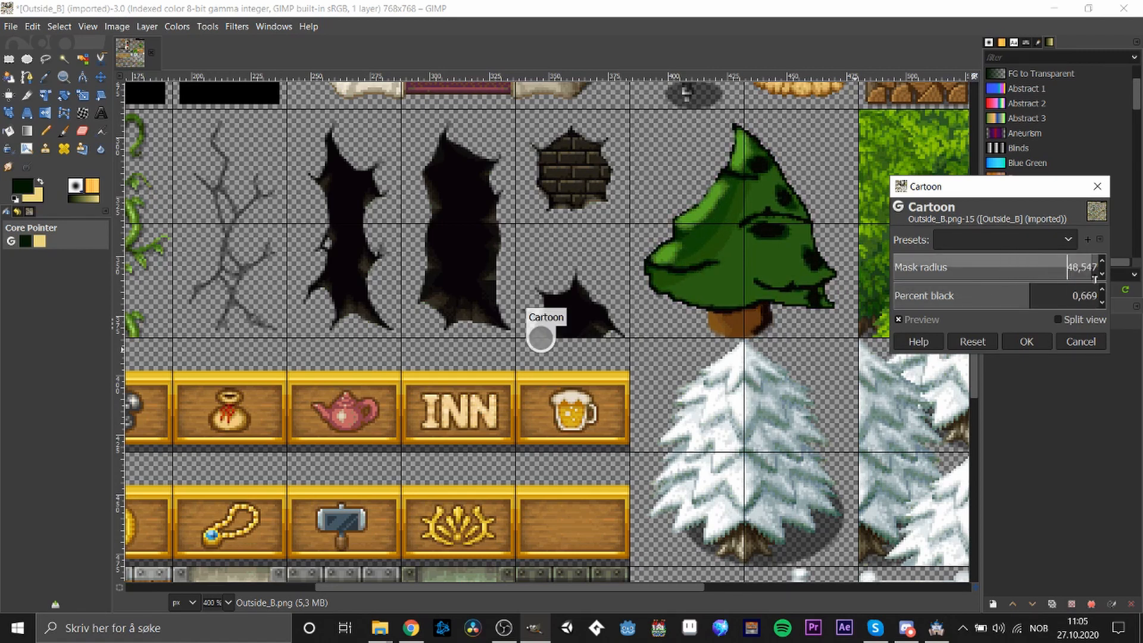
{"action": "left_click_drag", "start_coordinate": [1006, 302], "coordinate": [480, 295]}
{"action": "left_click", "coordinate": [1026, 341]}
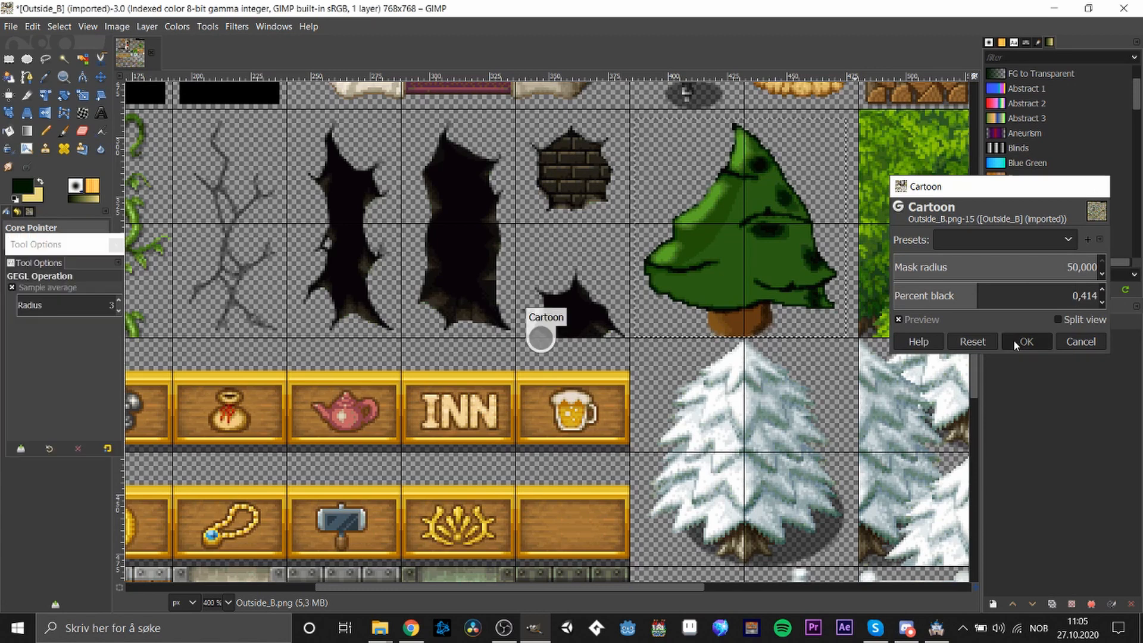
{"action": "key", "text": "ctrl+shift+a"}
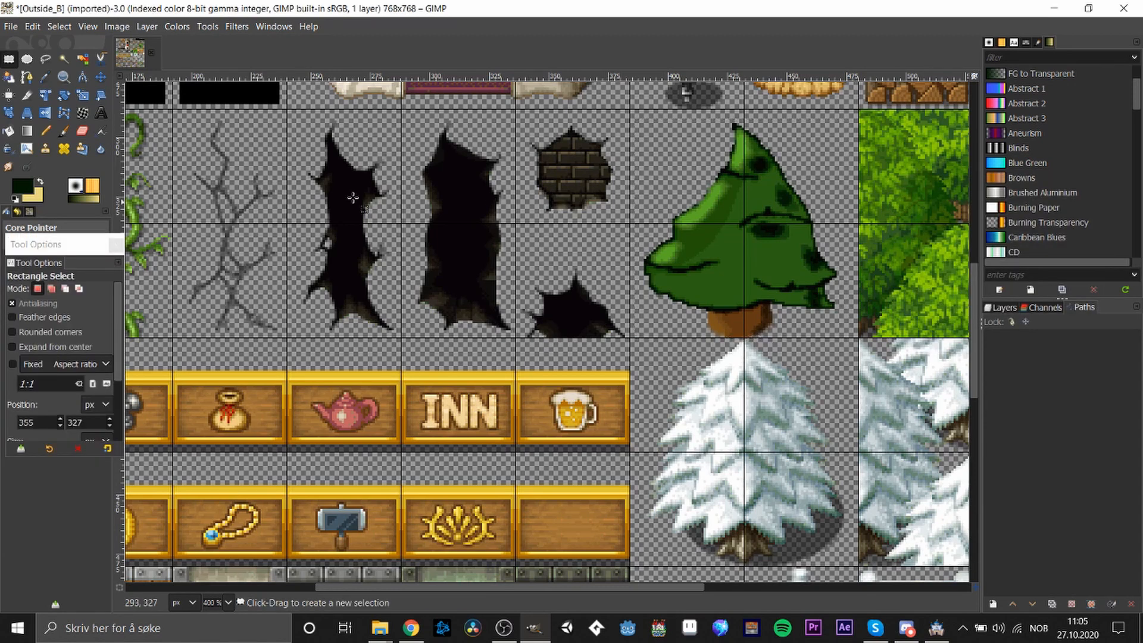
Set the Smudge tool to size 18.73 and blend the shadow patch below the middle-right crease into the green
{"action": "key", "text": "s"}
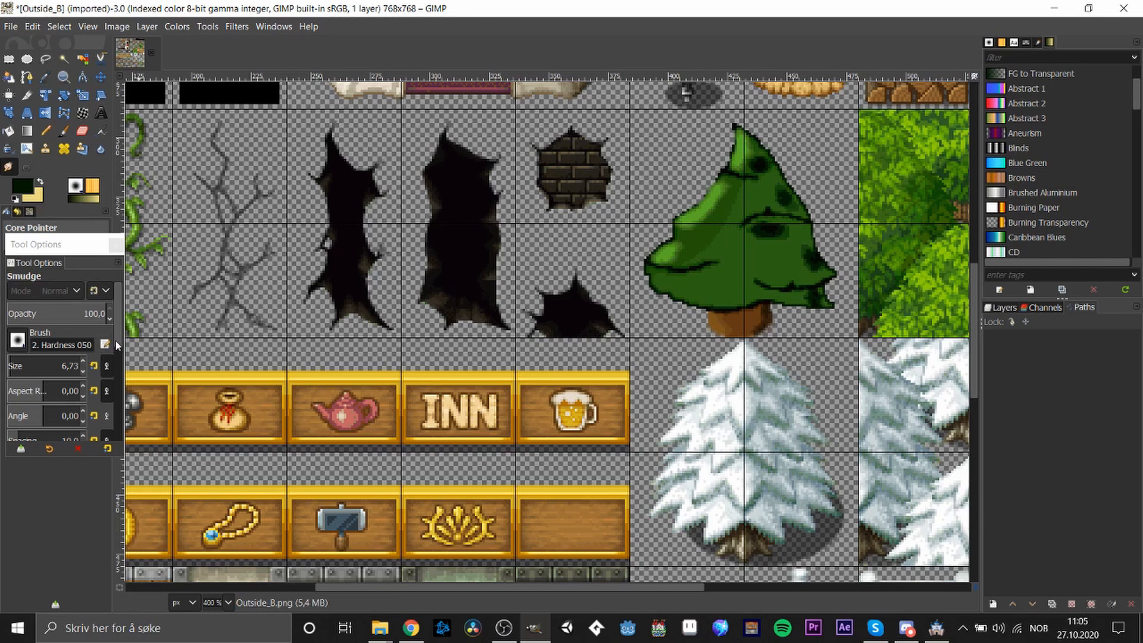
{"action": "scroll", "coordinate": [106, 360], "scroll_direction": "down", "scroll_amount": 5}
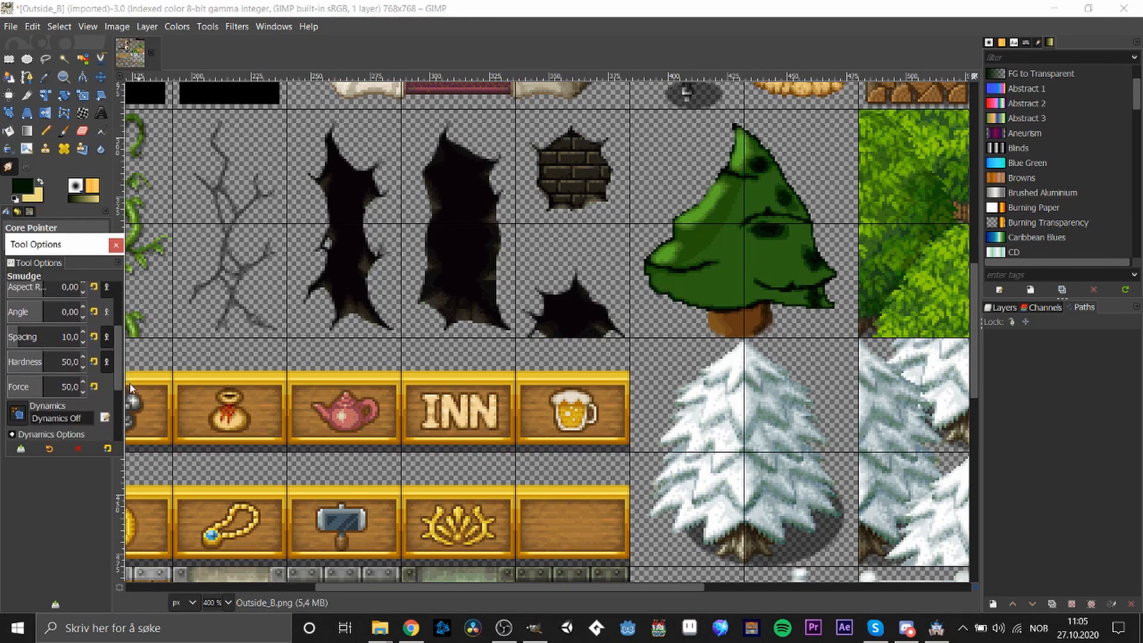
{"action": "mouse_move", "coordinate": [129, 384]}
{"action": "left_mouse_down"}
{"action": "mouse_move", "coordinate": [134, 420]}
{"action": "mouse_move", "coordinate": [170, 333]}
{"action": "left_mouse_up"}
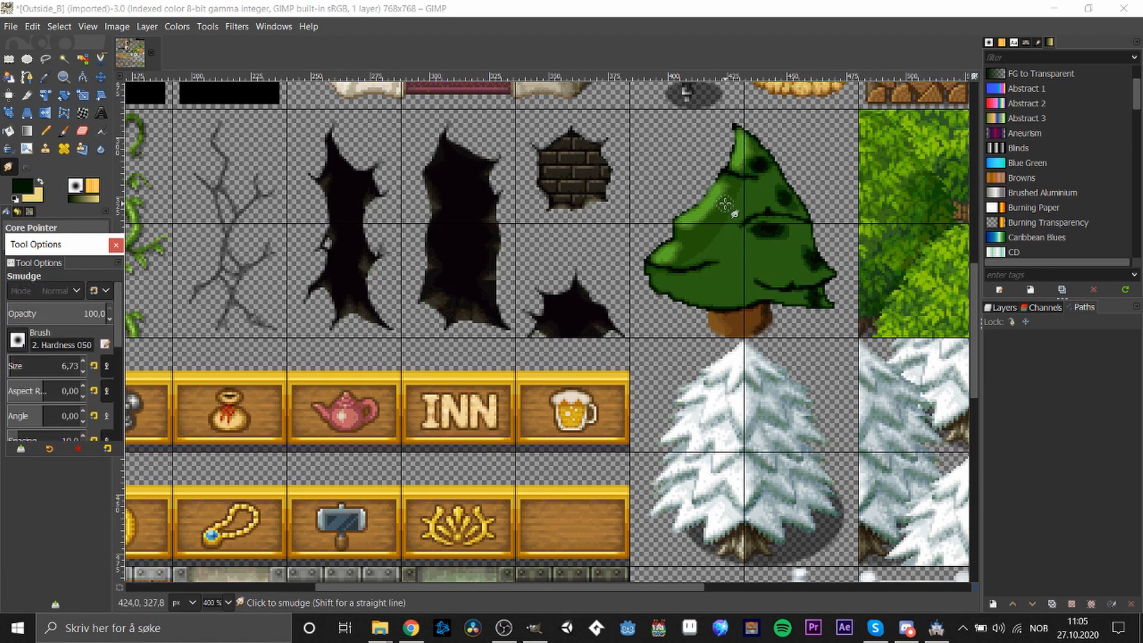
{"action": "scroll", "coordinate": [725, 205], "scroll_direction": "down", "scroll_amount": 3}
{"action": "scroll", "coordinate": [580, 316], "scroll_direction": "up", "scroll_amount": 5}
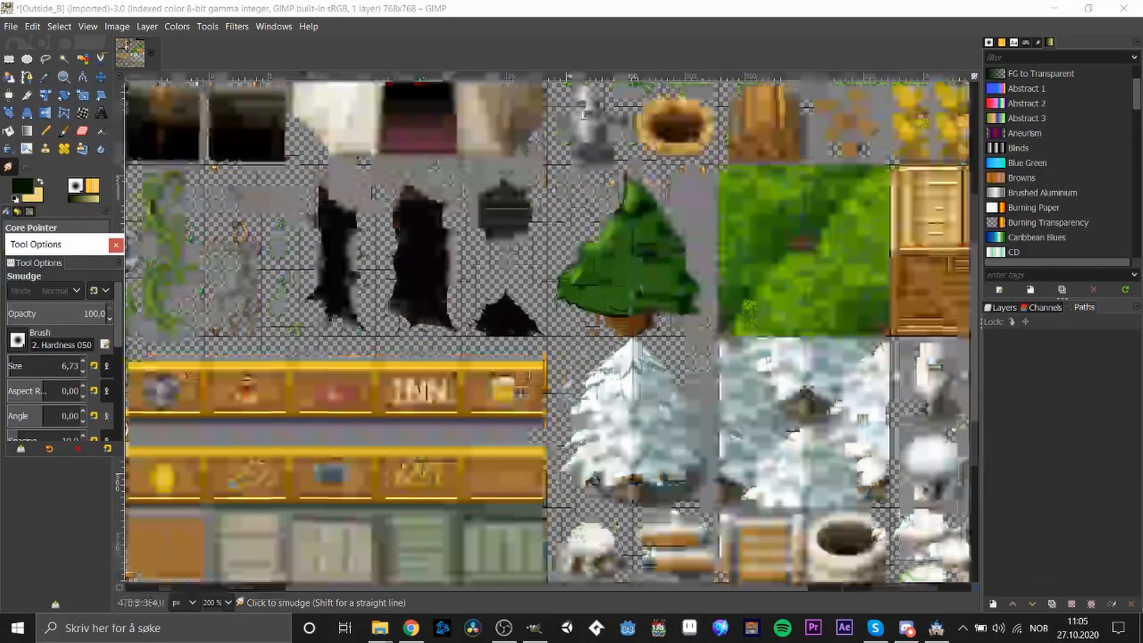
{"action": "left_click", "coordinate": [987, 309]}
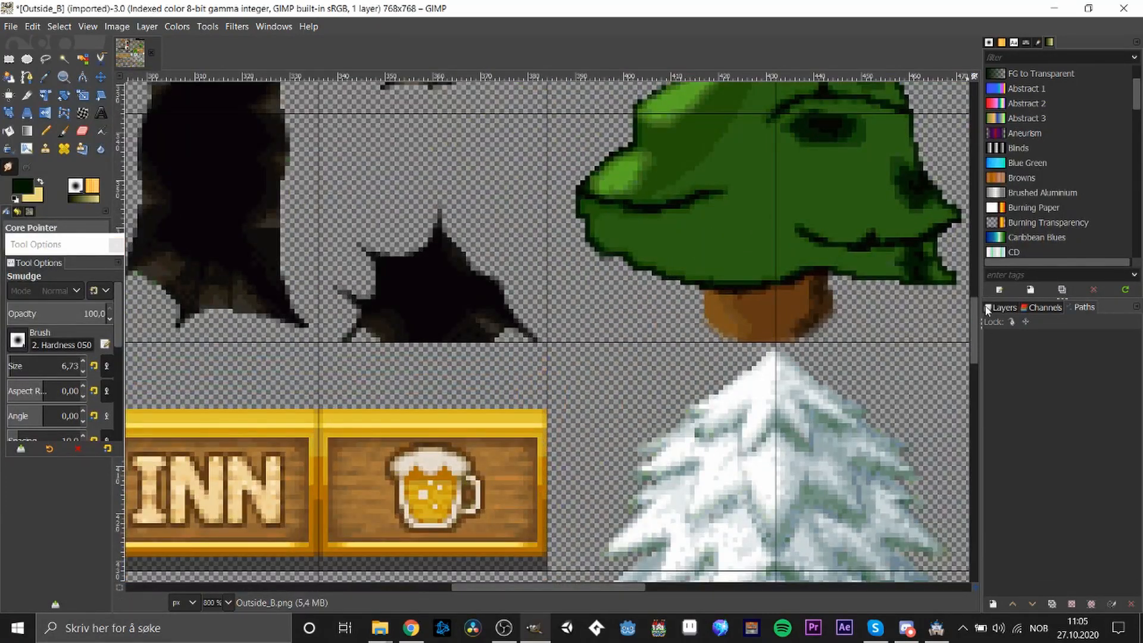
{"action": "left_click_drag", "start_coordinate": [976, 328], "coordinate": [976, 294]}
{"action": "left_click_drag", "start_coordinate": [540, 588], "coordinate": [573, 589]}
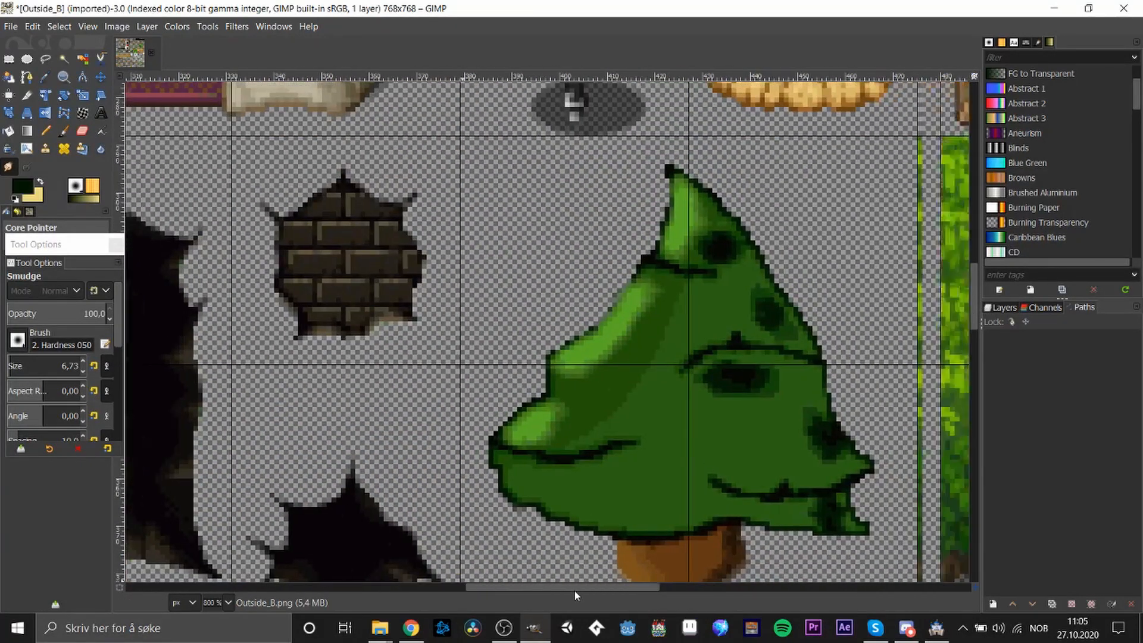
{"action": "left_click", "coordinate": [83, 361]}
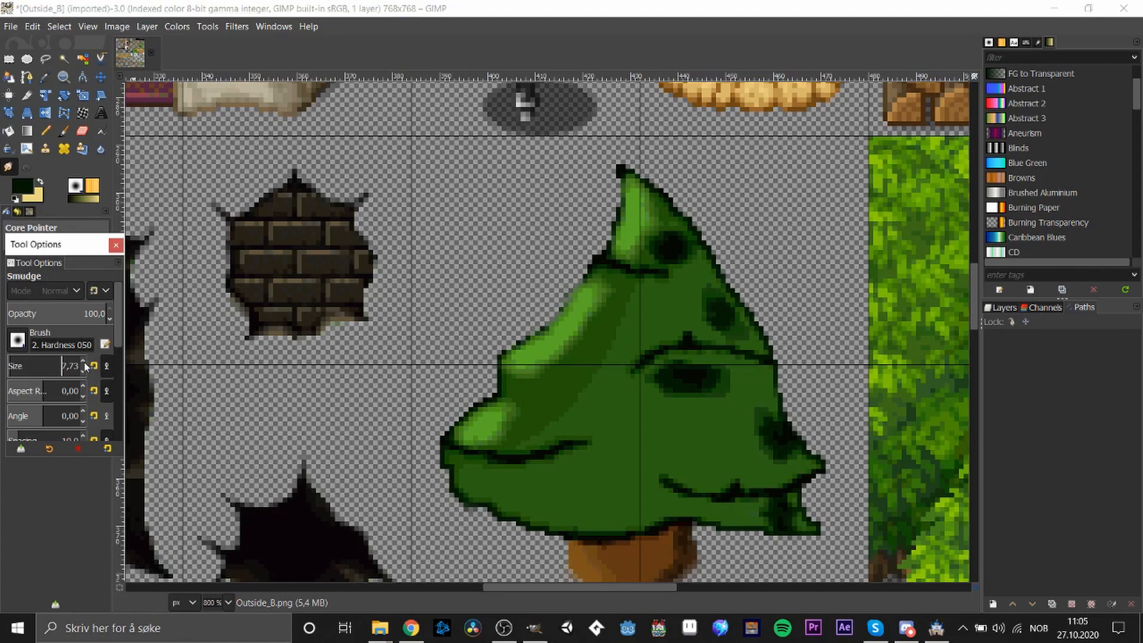
{"action": "mouse_move", "coordinate": [553, 422]}
{"action": "left_mouse_down"}
{"action": "mouse_move", "coordinate": [556, 448]}
{"action": "mouse_move", "coordinate": [582, 445]}
{"action": "left_mouse_up"}
{"action": "key", "text": "ctrl+z"}
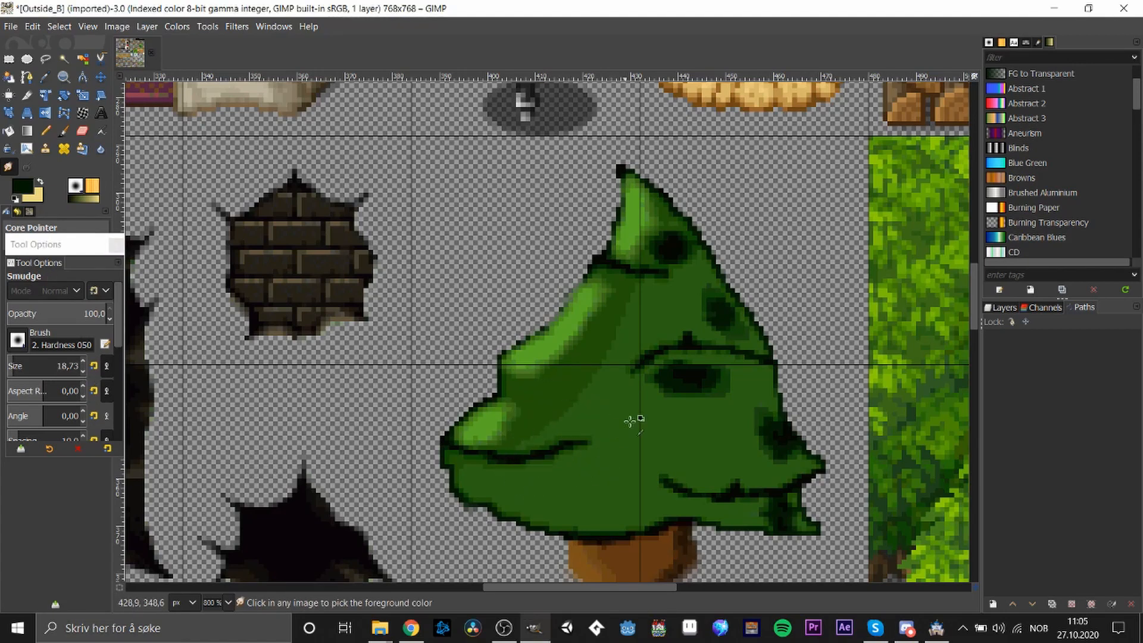
{"action": "mouse_move", "coordinate": [673, 403]}
{"action": "left_mouse_down"}
{"action": "mouse_move", "coordinate": [700, 378]}
{"action": "mouse_move", "coordinate": [716, 385]}
{"action": "mouse_move", "coordinate": [692, 395]}
{"action": "mouse_move", "coordinate": [697, 385]}
{"action": "mouse_move", "coordinate": [732, 389]}
{"action": "mouse_move", "coordinate": [714, 403]}
{"action": "mouse_move", "coordinate": [693, 383]}
{"action": "mouse_move", "coordinate": [721, 387]}
{"action": "mouse_move", "coordinate": [642, 392]}
{"action": "mouse_move", "coordinate": [652, 364]}
{"action": "left_mouse_up"}
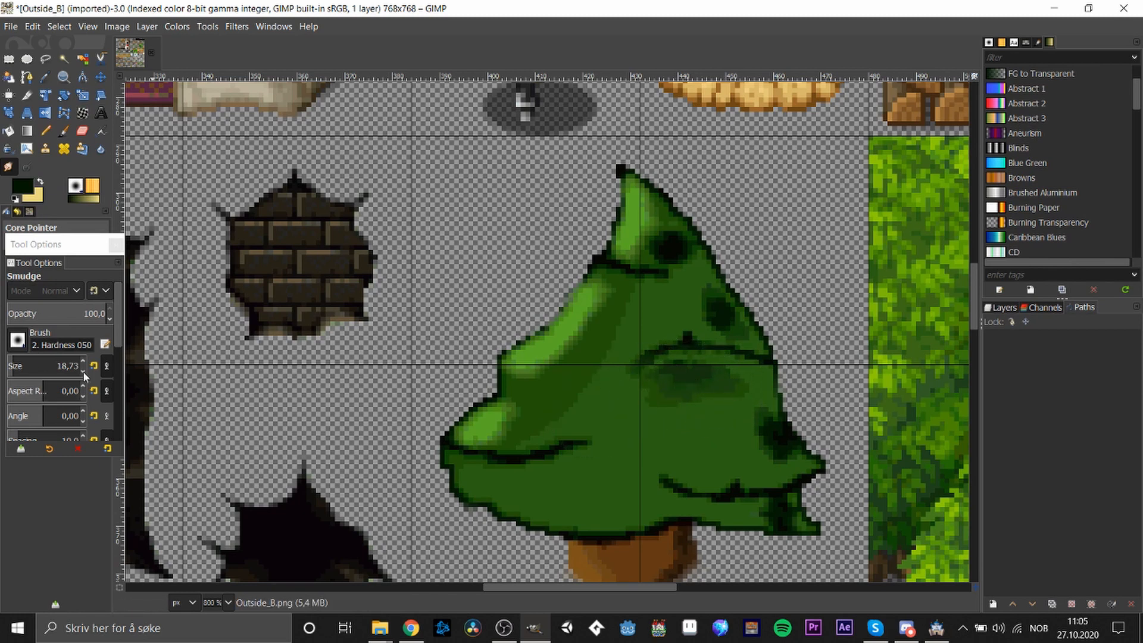
Set the Smudge brush spacing to 60.6 and smudge the patch below the middle-right crease again
{"action": "left_click_drag", "start_coordinate": [116, 337], "coordinate": [117, 361]}
{"action": "left_click_drag", "start_coordinate": [19, 384], "coordinate": [45, 387]}
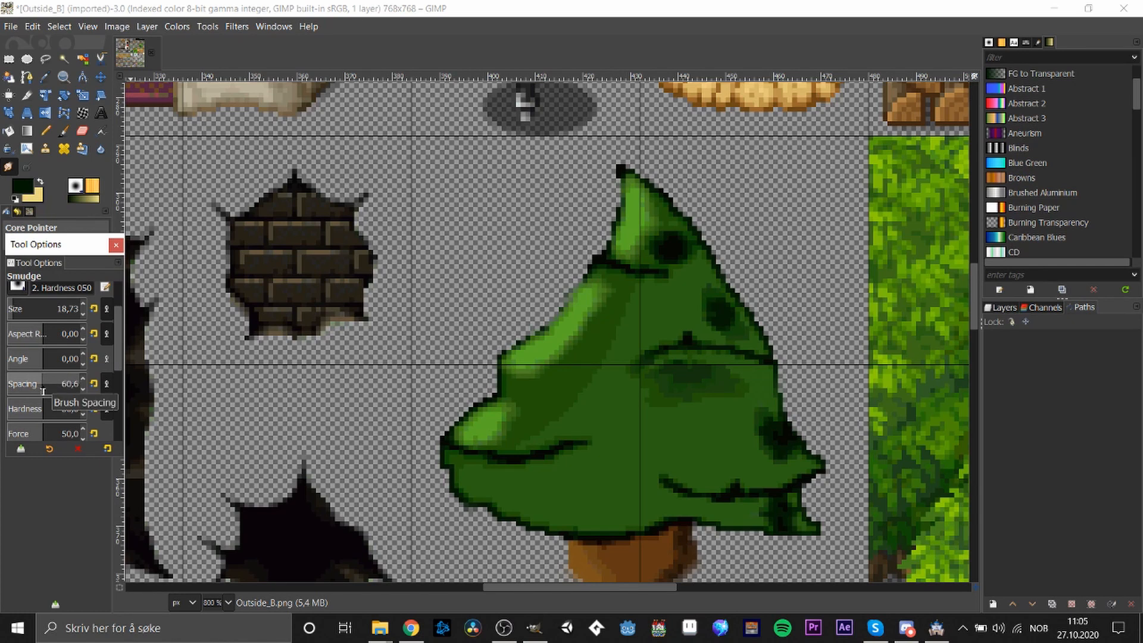
{"action": "mouse_move", "coordinate": [654, 370]}
{"action": "left_mouse_down"}
{"action": "mouse_move", "coordinate": [715, 402]}
{"action": "mouse_move", "coordinate": [706, 379]}
{"action": "mouse_move", "coordinate": [722, 400]}
{"action": "mouse_move", "coordinate": [691, 375]}
{"action": "left_mouse_up"}
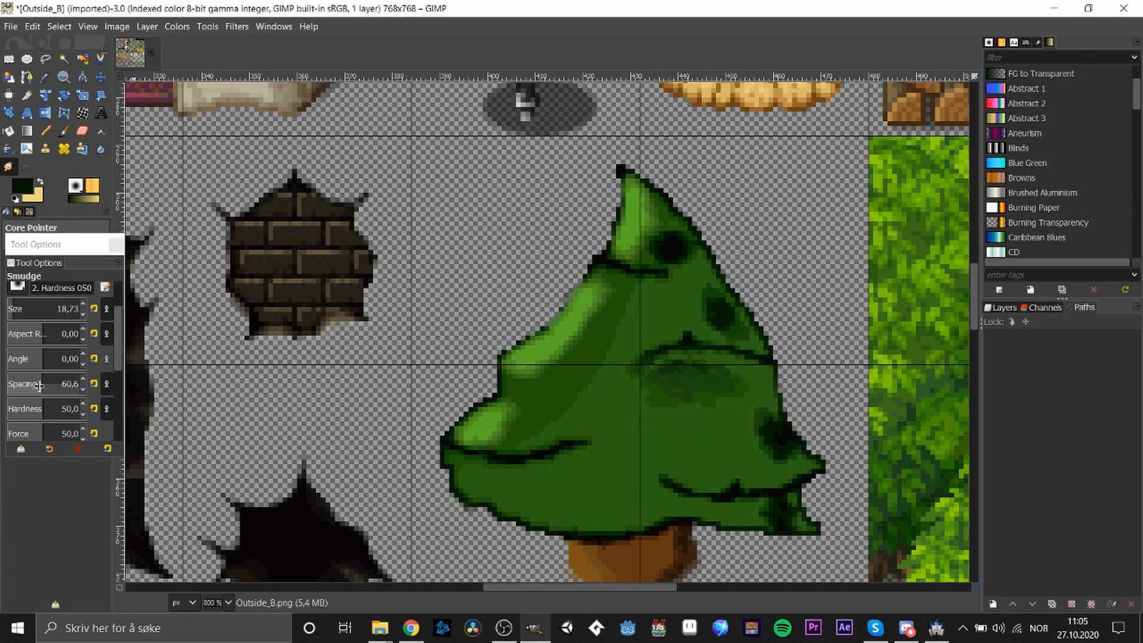
Set the Smudge brush spacing to 1.0 and blend the crown's highlights and upper shadow patches into the surrounding green
{"action": "left_click_drag", "start_coordinate": [30, 388], "coordinate": [15, 388]}
{"action": "left_click_drag", "start_coordinate": [796, 397], "coordinate": [45, 391]}
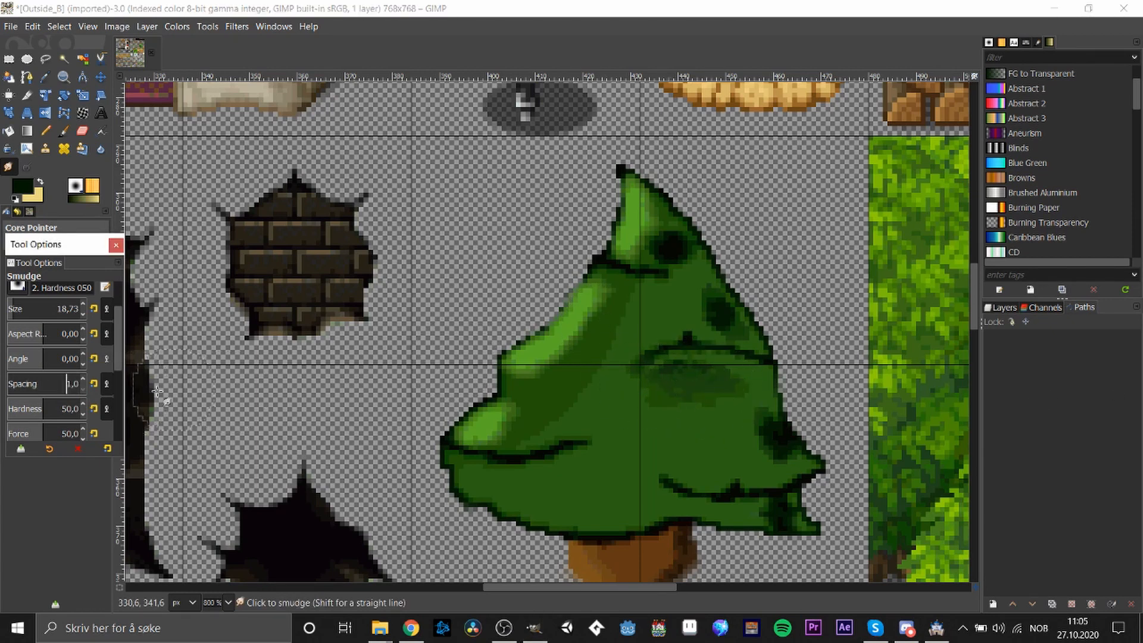
{"action": "mouse_move", "coordinate": [714, 402]}
{"action": "left_mouse_down"}
{"action": "mouse_move", "coordinate": [667, 377]}
{"action": "mouse_move", "coordinate": [738, 375]}
{"action": "mouse_move", "coordinate": [685, 375]}
{"action": "mouse_move", "coordinate": [667, 358]}
{"action": "mouse_move", "coordinate": [731, 345]}
{"action": "mouse_move", "coordinate": [659, 243]}
{"action": "mouse_move", "coordinate": [672, 262]}
{"action": "mouse_move", "coordinate": [663, 289]}
{"action": "mouse_move", "coordinate": [594, 337]}
{"action": "mouse_move", "coordinate": [640, 340]}
{"action": "mouse_move", "coordinate": [550, 396]}
{"action": "mouse_move", "coordinate": [587, 374]}
{"action": "mouse_move", "coordinate": [525, 436]}
{"action": "mouse_move", "coordinate": [538, 416]}
{"action": "mouse_move", "coordinate": [548, 421]}
{"action": "mouse_move", "coordinate": [491, 426]}
{"action": "mouse_move", "coordinate": [535, 409]}
{"action": "mouse_move", "coordinate": [593, 333]}
{"action": "left_mouse_up"}
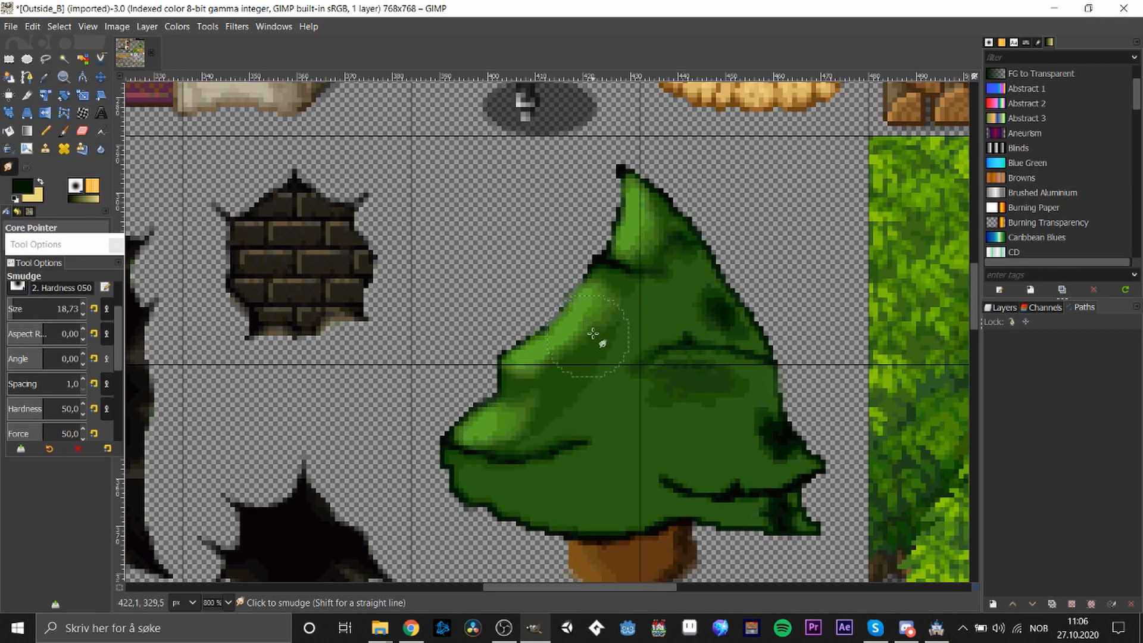
{"action": "scroll", "coordinate": [712, 398], "scroll_direction": "down", "scroll_amount": 3}
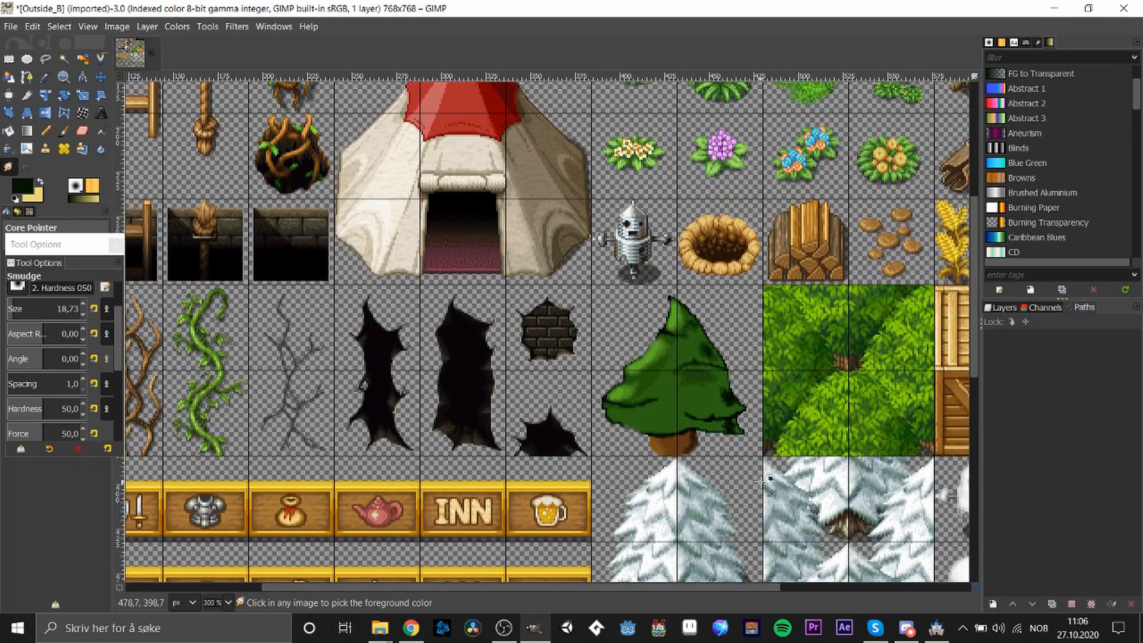
{"action": "scroll", "coordinate": [595, 356], "scroll_direction": "down", "scroll_amount": 2}
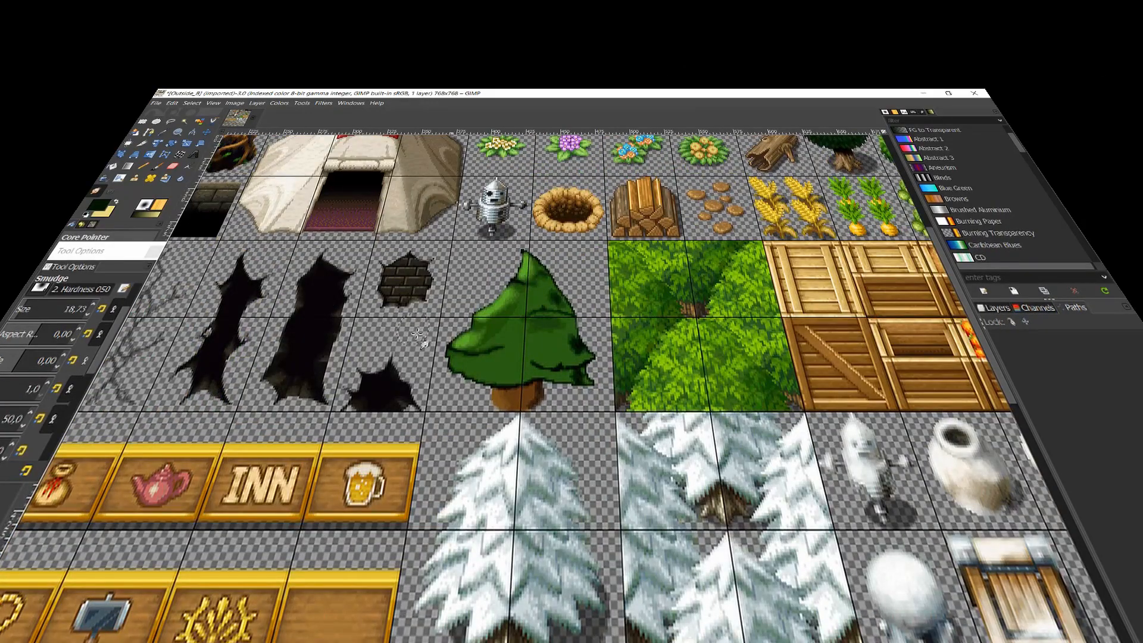
Pick the trunk's brown and darken the foreground color to 241200
{"action": "scroll", "coordinate": [457, 352], "scroll_direction": "up", "scroll_amount": 4}
{"action": "key", "text": "o"}
{"action": "left_click", "coordinate": [599, 500]}
{"action": "left_click", "coordinate": [99, 205]}
{"action": "left_click", "coordinate": [147, 236]}
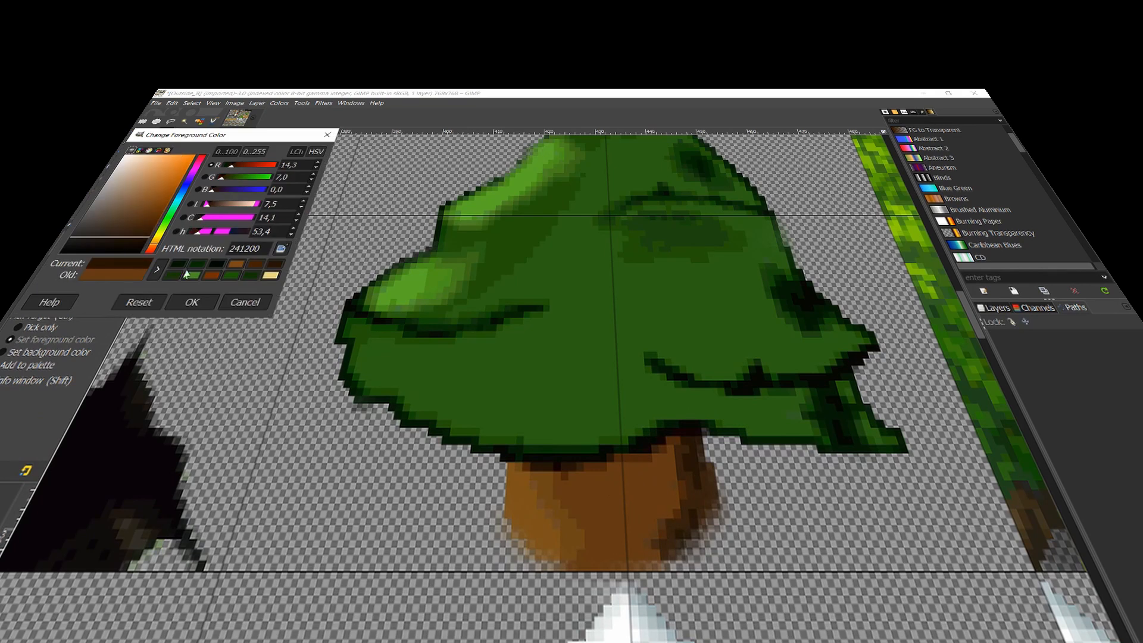
{"action": "left_click", "coordinate": [192, 302]}
Draw dark bark lines on the upper part of the trunk with the Pencil at size 1
{"action": "key", "text": "n"}
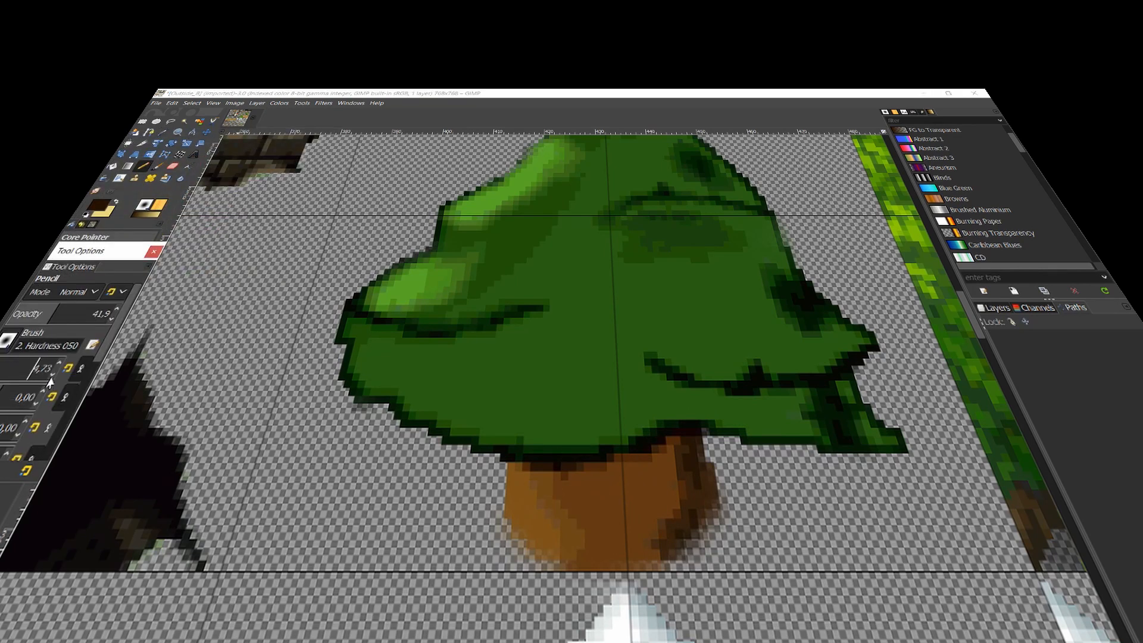
{"action": "left_click", "coordinate": [50, 376]}
{"action": "mouse_move", "coordinate": [586, 491]}
{"action": "left_mouse_down"}
{"action": "mouse_move", "coordinate": [579, 526]}
{"action": "mouse_move", "coordinate": [596, 468]}
{"action": "left_mouse_up"}
{"action": "left_click_drag", "start_coordinate": [652, 461], "coordinate": [652, 491]}
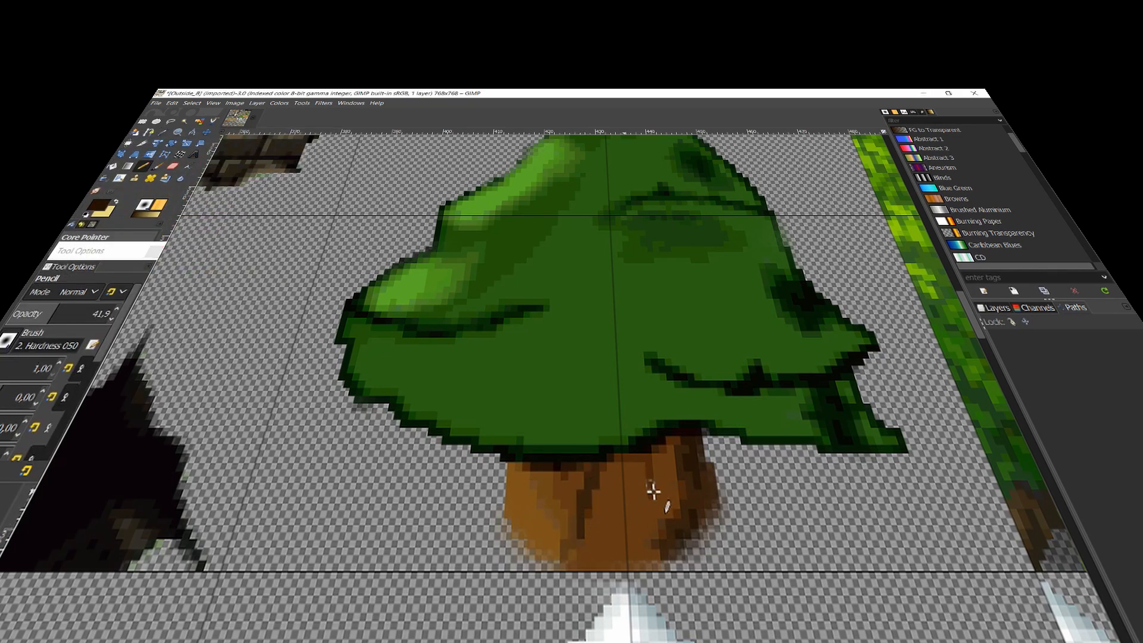
{"action": "scroll", "coordinate": [668, 535], "scroll_direction": "down", "scroll_amount": 4}
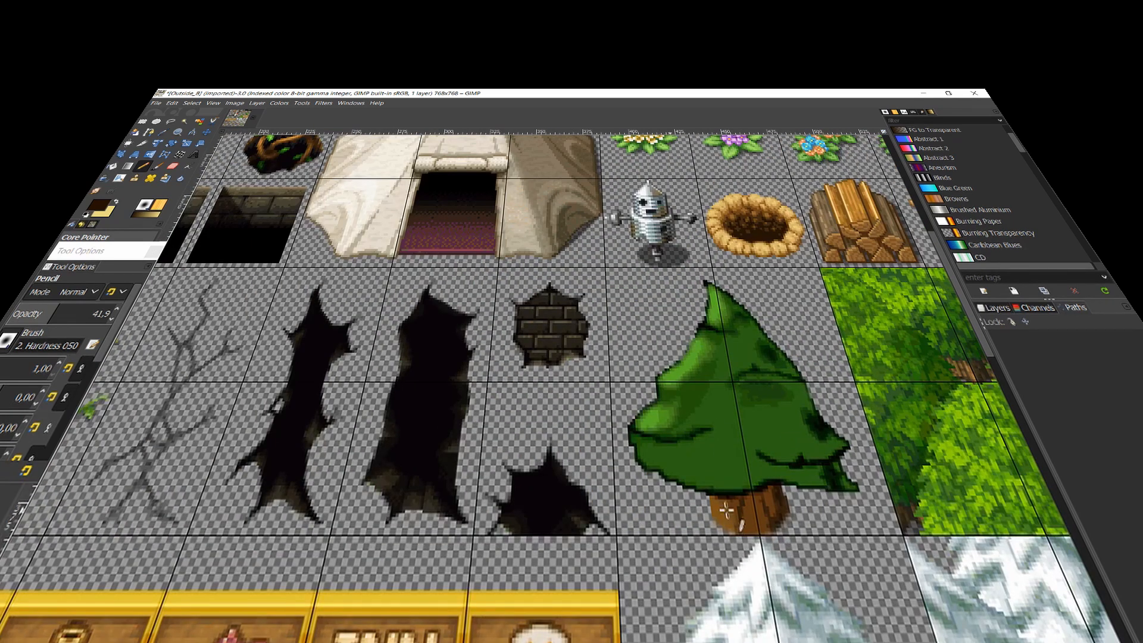
{"action": "scroll", "coordinate": [551, 324], "scroll_direction": "down", "scroll_amount": 1}
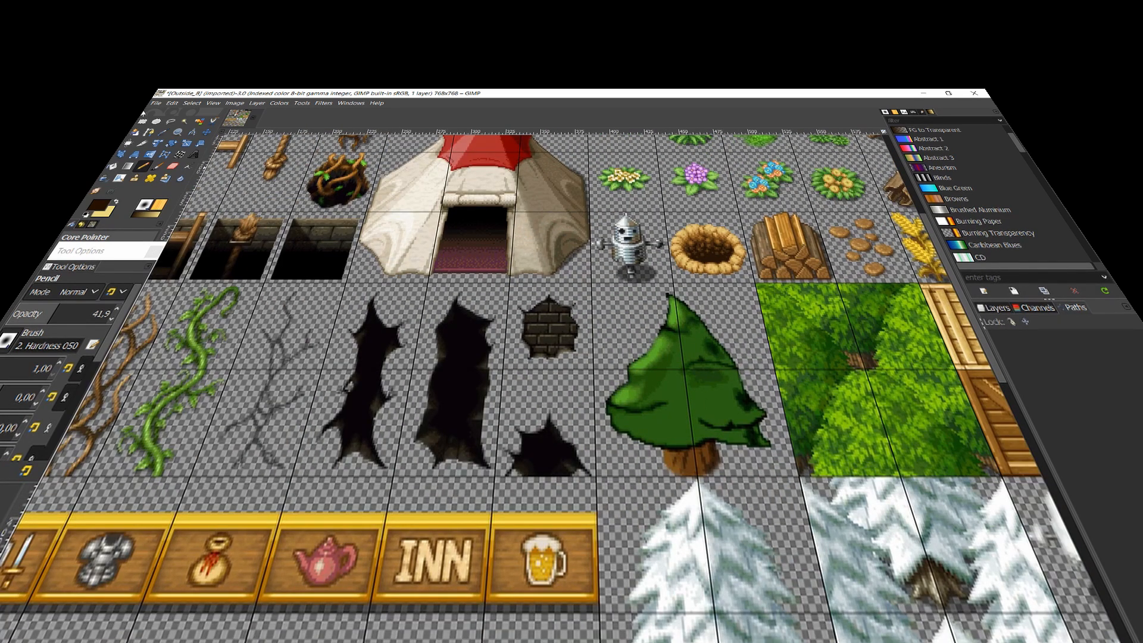
Select the drawn tree's tiles with a rectangular selection and apply the Noise Reduction filter
{"action": "key", "text": "r"}
{"action": "mouse_move", "coordinate": [593, 284]}
{"action": "left_mouse_down"}
{"action": "mouse_move", "coordinate": [601, 354]}
{"action": "mouse_move", "coordinate": [806, 491]}
{"action": "mouse_move", "coordinate": [796, 477]}
{"action": "left_mouse_up"}
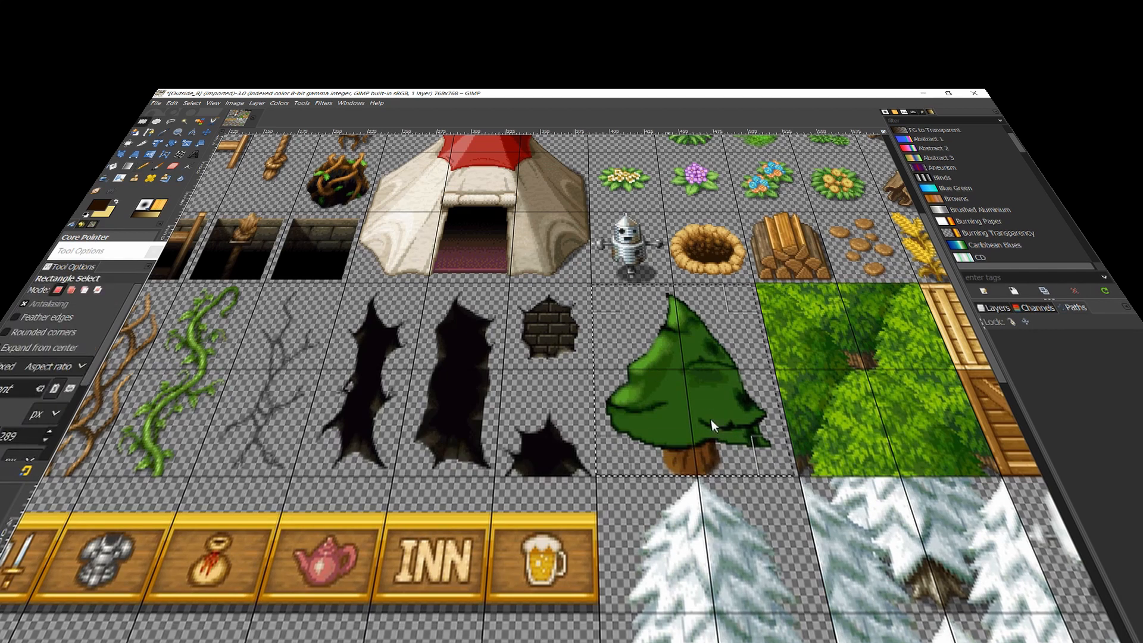
{"action": "right_click", "coordinate": [713, 425]}
{"action": "mouse_move", "coordinate": [840, 366]}
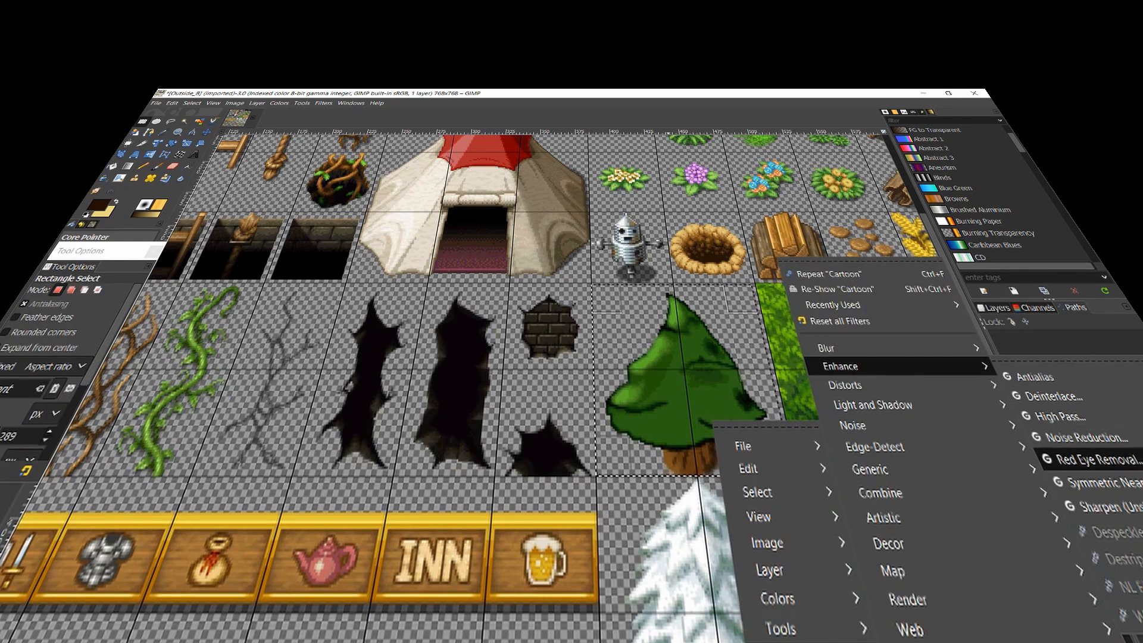
{"action": "left_click", "coordinate": [1079, 438]}
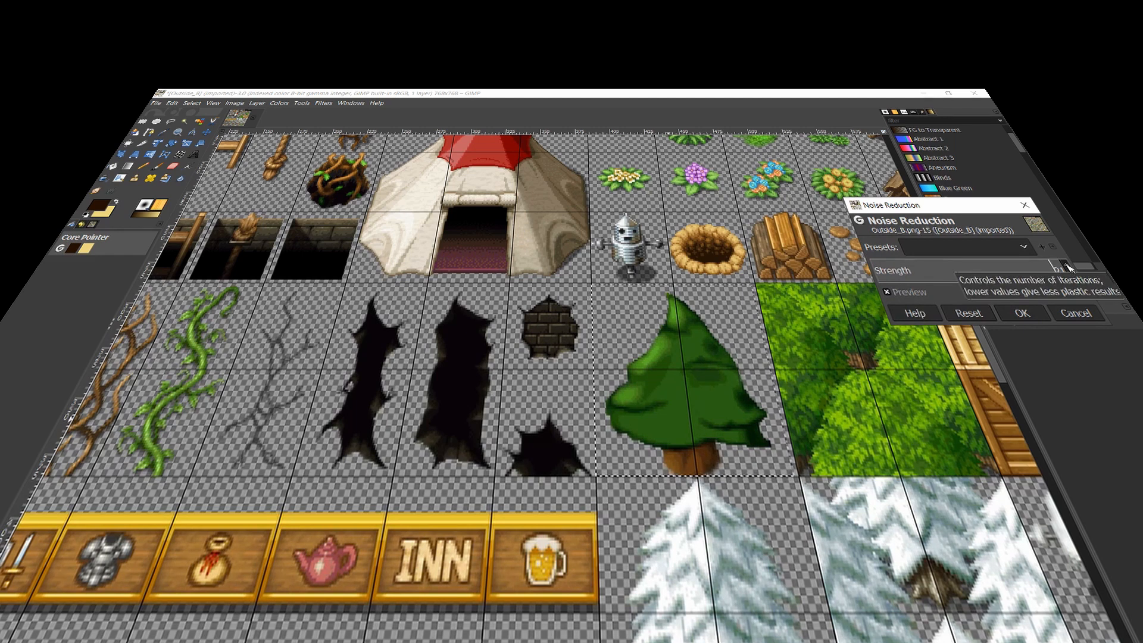
{"action": "left_click", "coordinate": [1021, 313]}
Clear the selection and erase the crown's ragged lower-right corner and rough outer edges with the Eraser
{"action": "scroll", "coordinate": [535, 445], "scroll_direction": "up", "scroll_amount": 1}
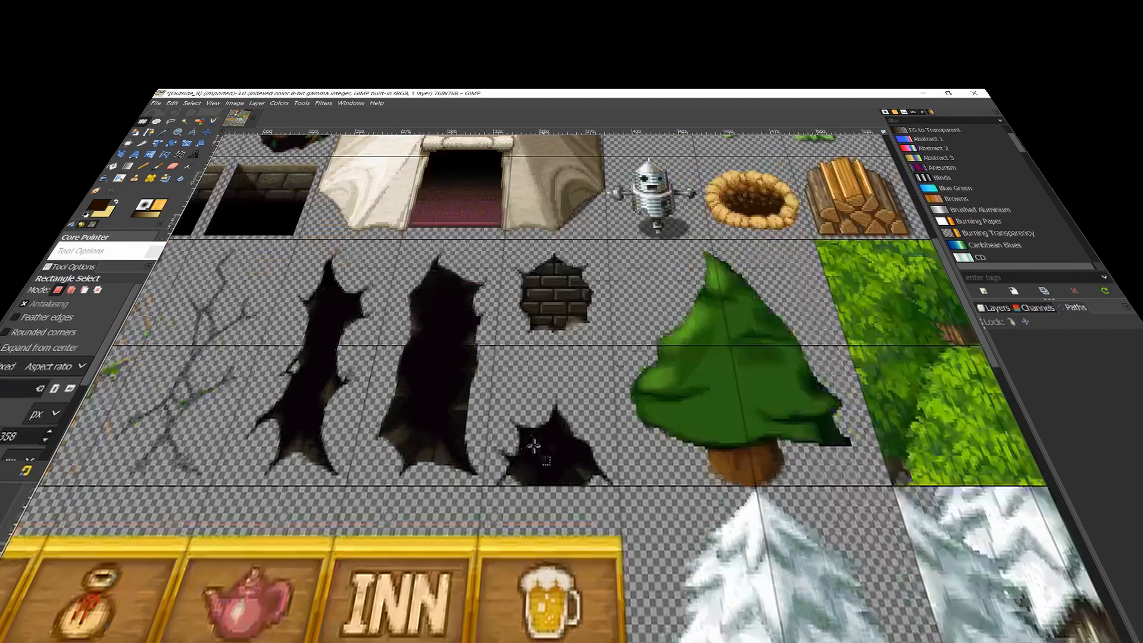
{"action": "scroll", "coordinate": [695, 414], "scroll_direction": "up", "scroll_amount": 2}
{"action": "left_click_drag", "start_coordinate": [695, 415], "coordinate": [466, 415]}
{"action": "key", "text": "shift+e"}
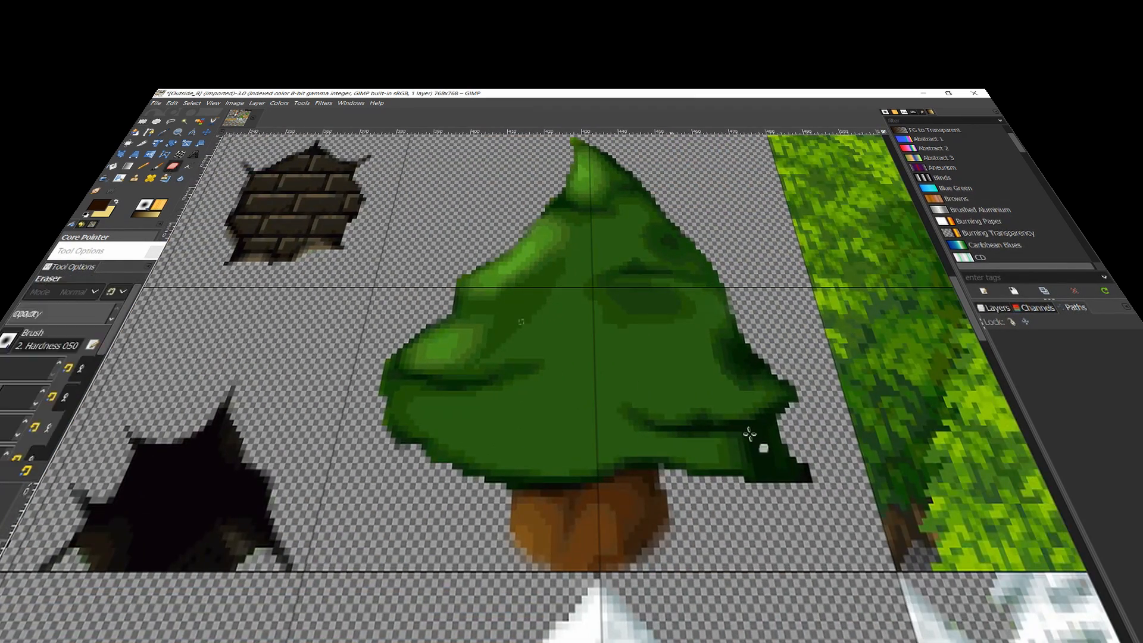
{"action": "mouse_move", "coordinate": [763, 513]}
{"action": "left_mouse_down"}
{"action": "mouse_move", "coordinate": [731, 481]}
{"action": "mouse_move", "coordinate": [773, 557]}
{"action": "mouse_move", "coordinate": [821, 490]}
{"action": "mouse_move", "coordinate": [803, 466]}
{"action": "mouse_move", "coordinate": [742, 492]}
{"action": "mouse_move", "coordinate": [787, 481]}
{"action": "mouse_move", "coordinate": [759, 493]}
{"action": "mouse_move", "coordinate": [804, 457]}
{"action": "mouse_move", "coordinate": [738, 487]}
{"action": "mouse_move", "coordinate": [680, 486]}
{"action": "left_mouse_up"}
{"action": "left_click_drag", "start_coordinate": [811, 418], "coordinate": [801, 407]}
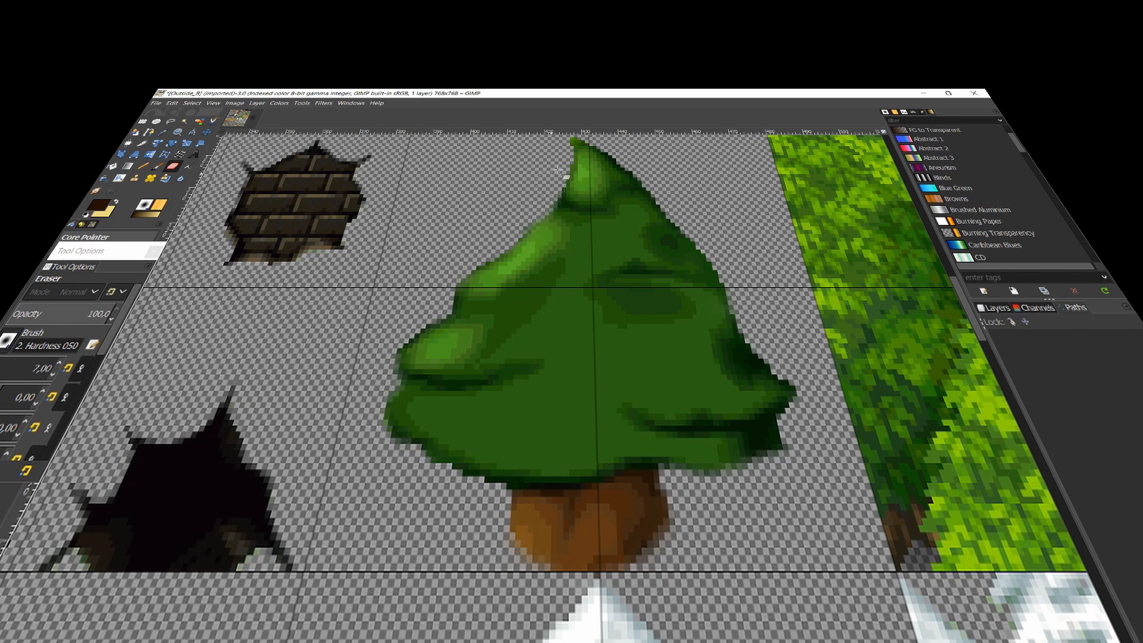
{"action": "mouse_move", "coordinate": [663, 201]}
{"action": "left_mouse_down"}
{"action": "mouse_move", "coordinate": [733, 298]}
{"action": "mouse_move", "coordinate": [724, 269]}
{"action": "left_mouse_up"}
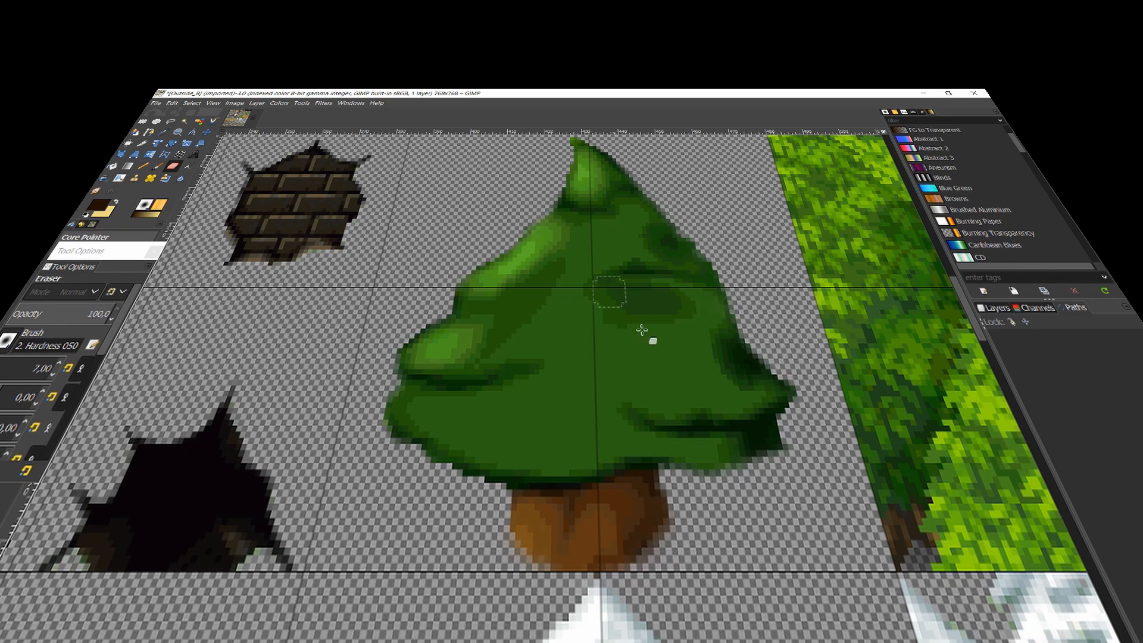
{"action": "scroll", "coordinate": [752, 477], "scroll_direction": "down", "scroll_amount": 3}
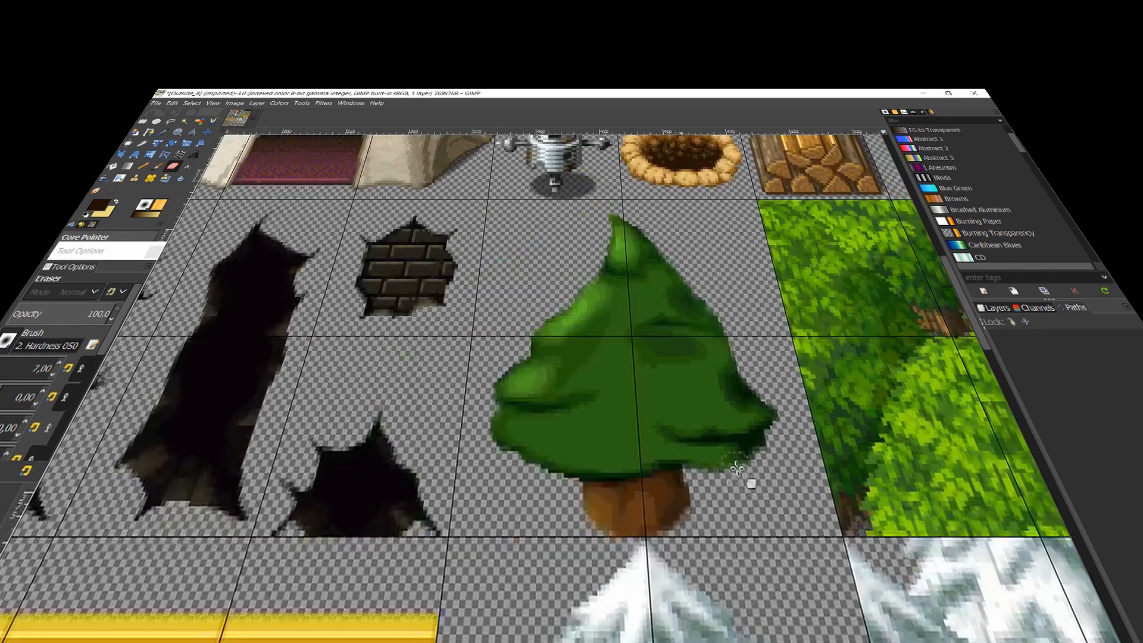
Export the edited image as Tutorial_B.png in the project's tilesets folder and switch to RPG Maker MZ
{"action": "key", "text": "r"}
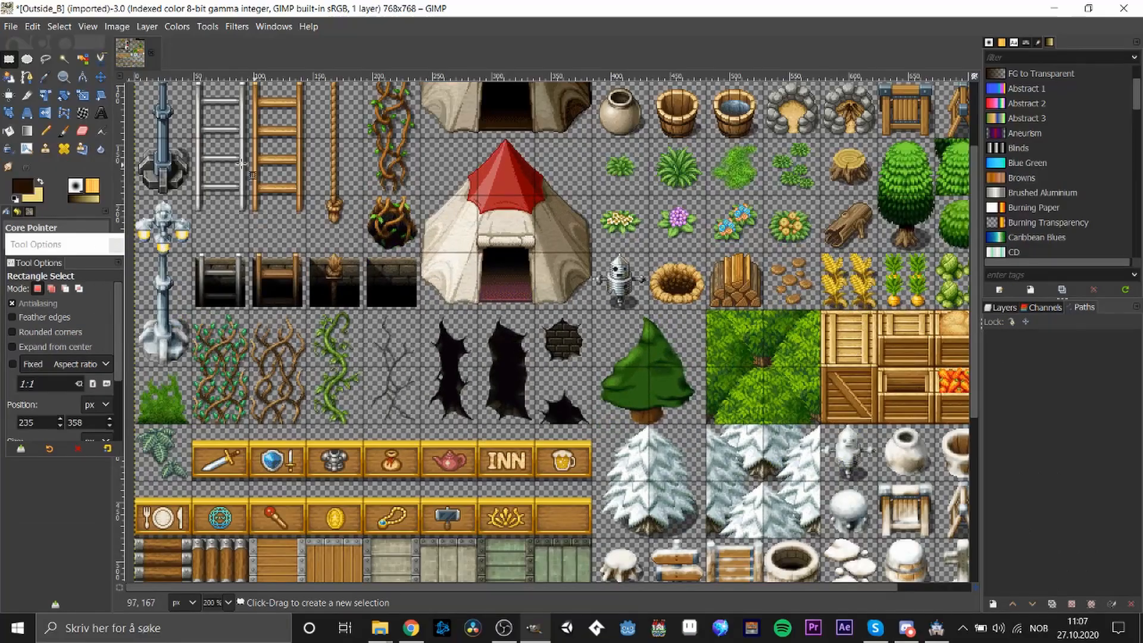
{"action": "left_click", "coordinate": [11, 27]}
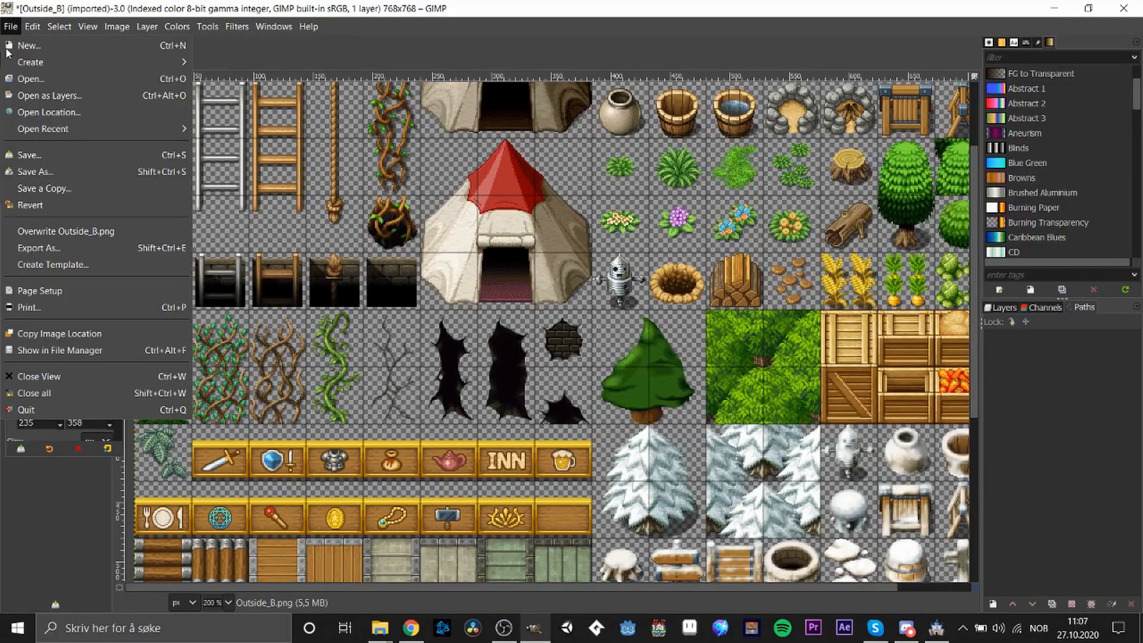
{"action": "left_click", "coordinate": [45, 247]}
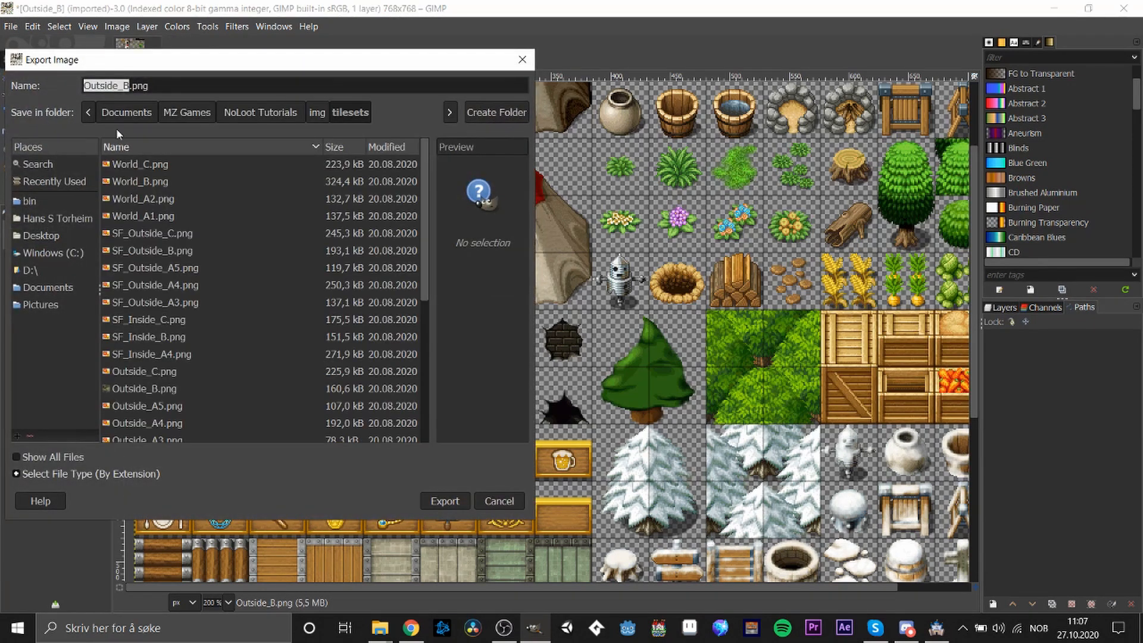
{"action": "left_click", "coordinate": [130, 86]}
{"action": "key", "text": "Left"}
{"action": "key", "text": "Left"}
{"action": "key", "text": "Left"}
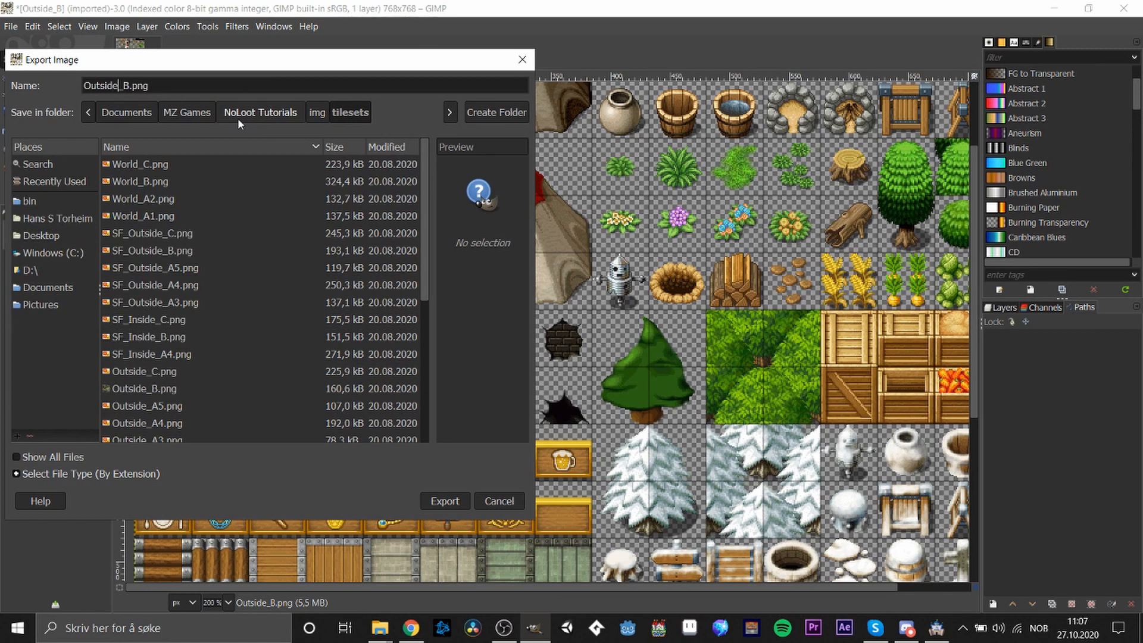
{"action": "key", "text": "Delete"}
{"action": "key", "text": "BackSpace"}
{"action": "key", "text": "BackSpace"}
{"action": "key", "text": "BackSpace"}
{"action": "key", "text": "BackSpace"}
{"action": "key", "text": "BackSpace"}
{"action": "key", "text": "BackSpace"}
{"action": "type", "text": "Tutorial"}
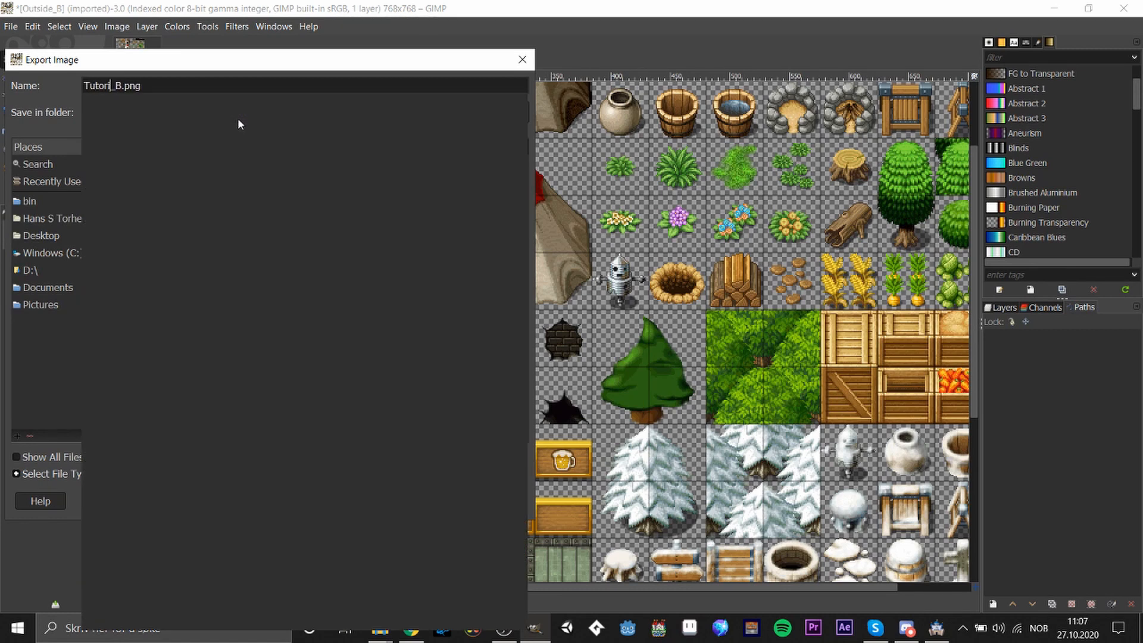
{"action": "key", "text": "Return"}
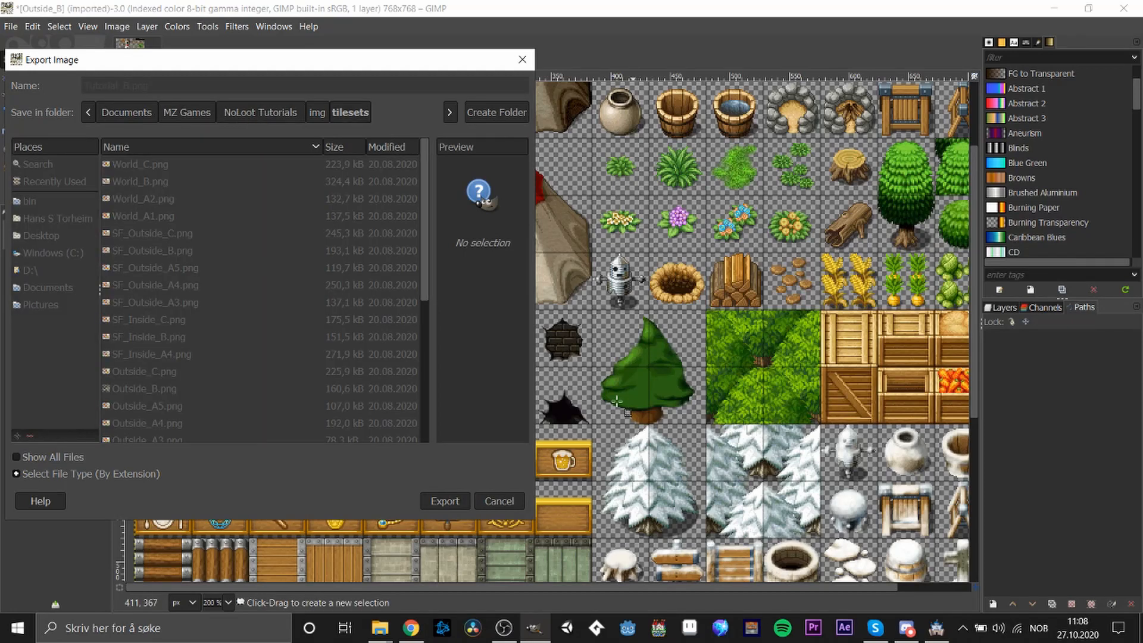
{"action": "left_click", "coordinate": [602, 455]}
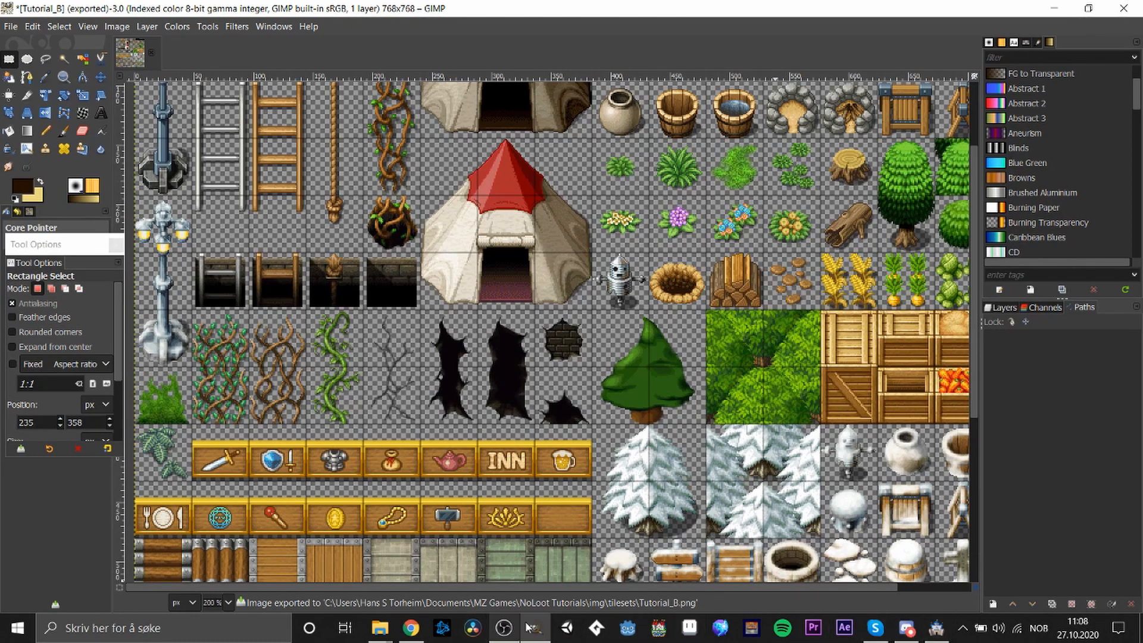
{"action": "left_click", "coordinate": [936, 628]}
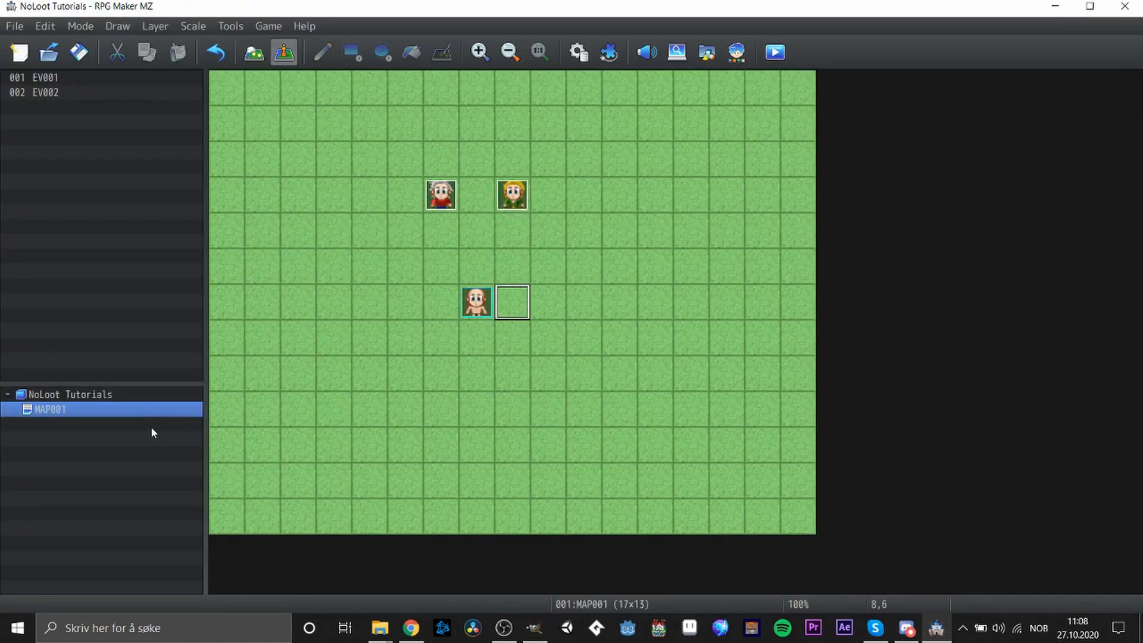
{"action": "right_click", "coordinate": [91, 410]}
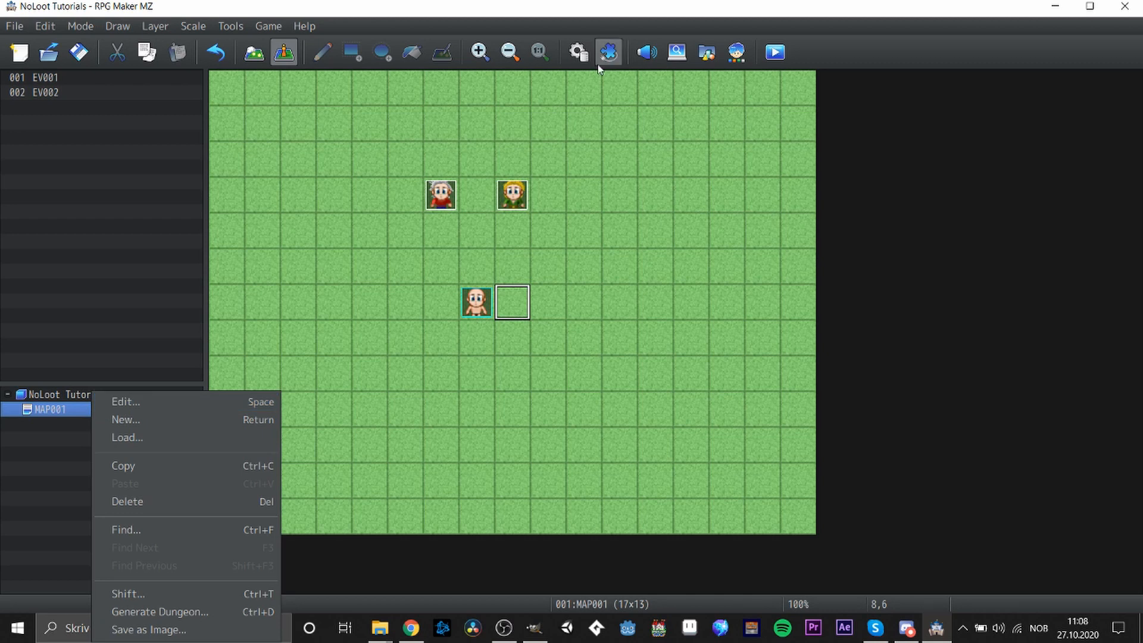
{"action": "left_click", "coordinate": [607, 51]}
{"action": "left_click", "coordinate": [766, 539]}
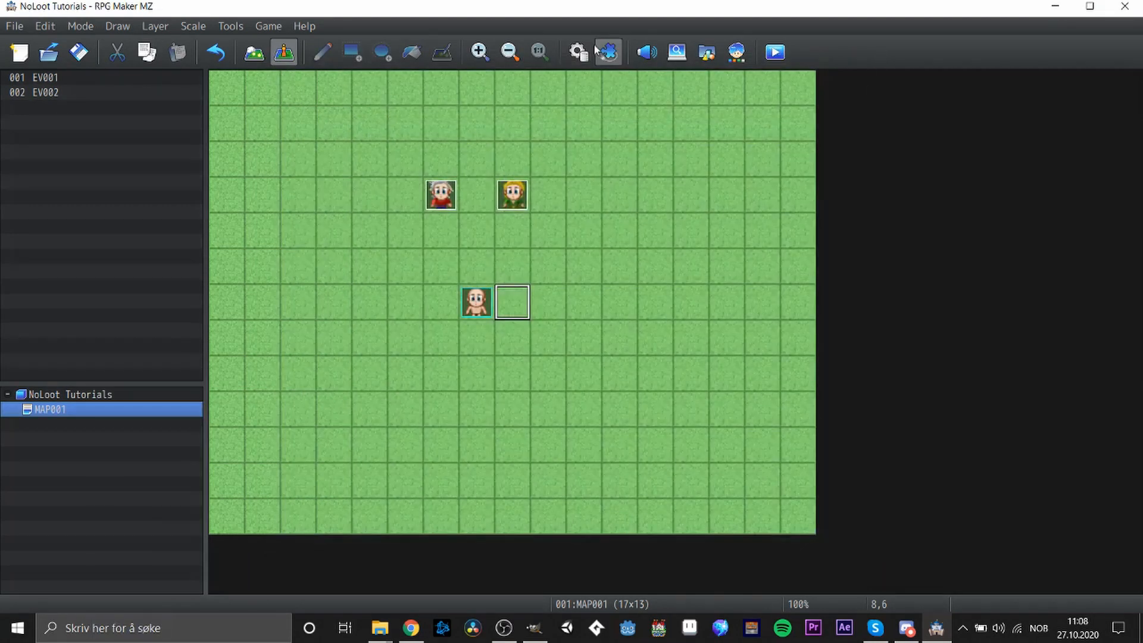
Set the B image of tileset 0010 Outside to Tutorial_B in the database, apply it and review the B tiles
{"action": "left_click", "coordinate": [579, 50]}
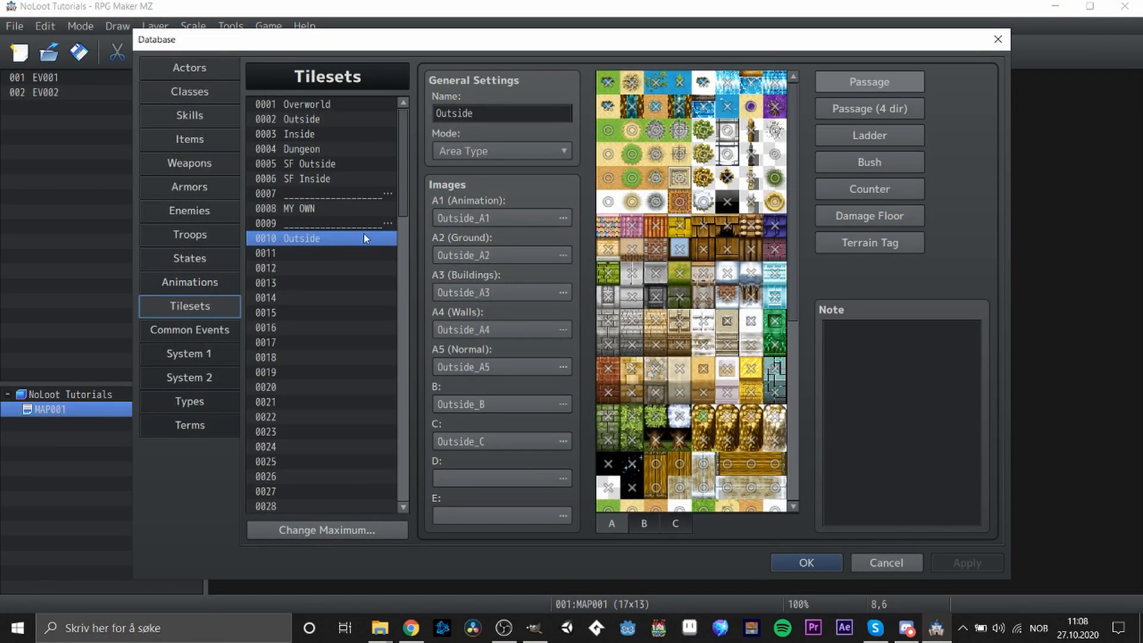
{"action": "double_click", "coordinate": [485, 404]}
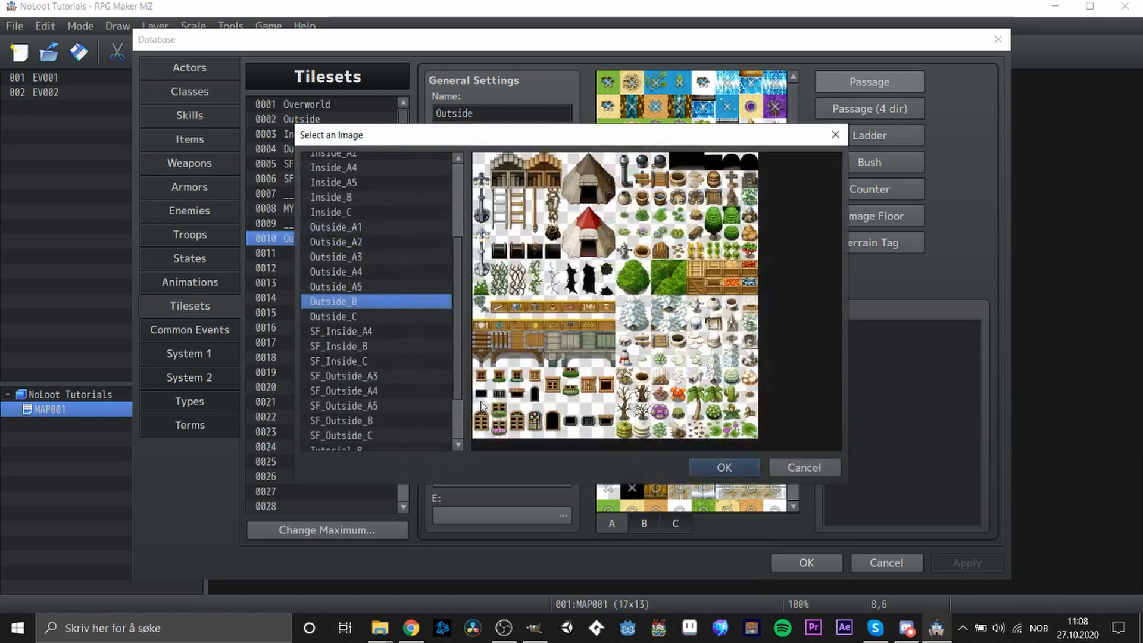
{"action": "left_click", "coordinate": [385, 276]}
{"action": "key", "text": "t"}
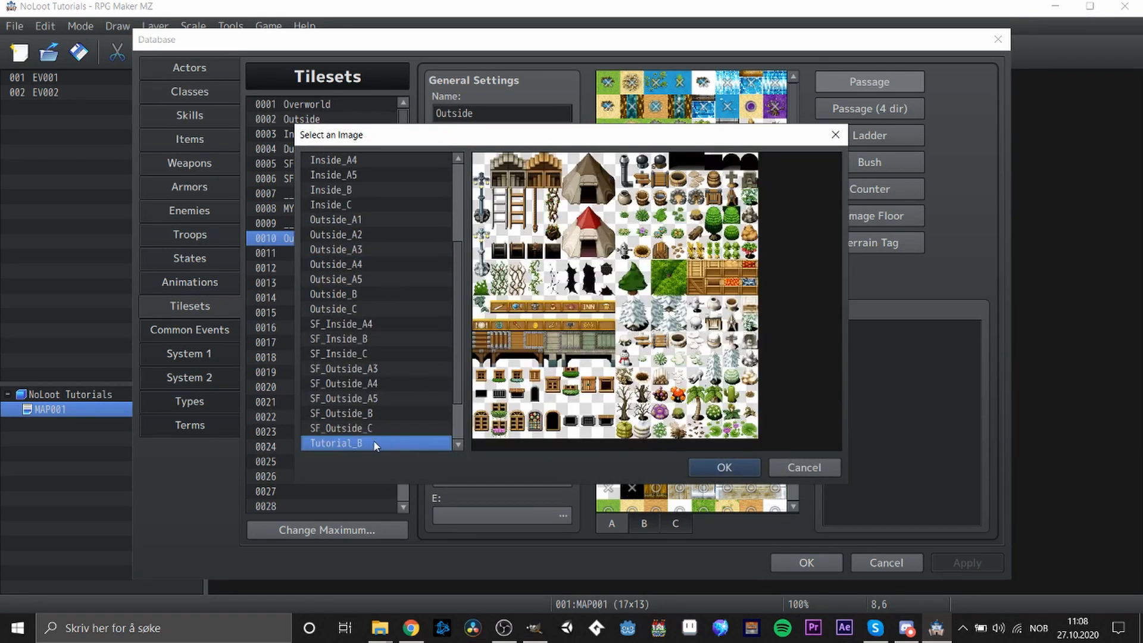
{"action": "left_click", "coordinate": [722, 467]}
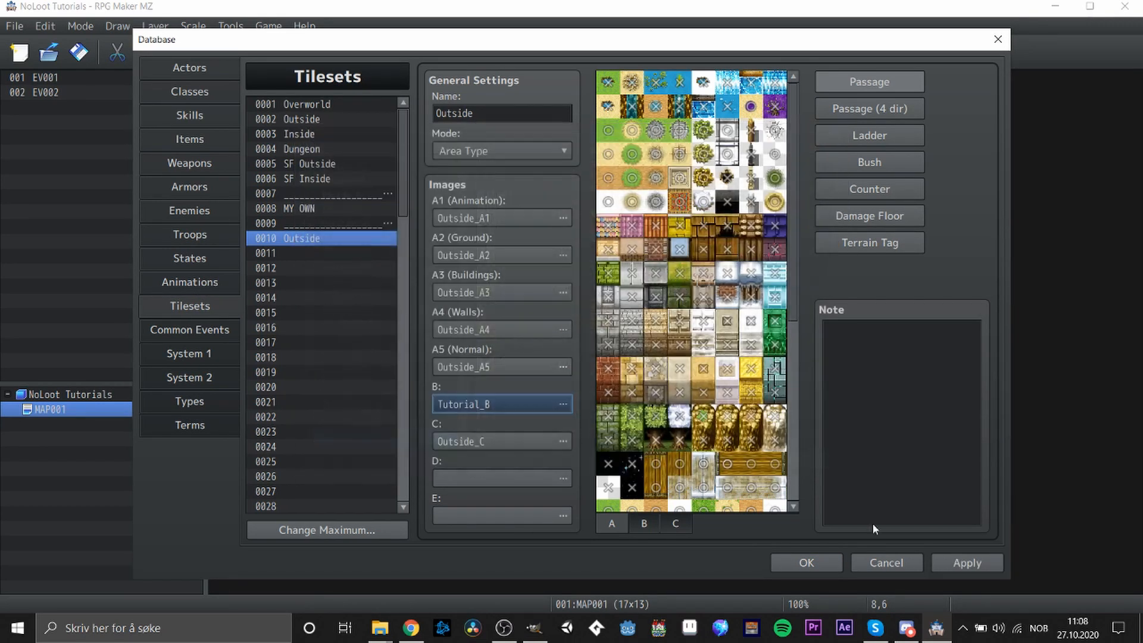
{"action": "left_click", "coordinate": [971, 564]}
{"action": "left_click", "coordinate": [645, 523]}
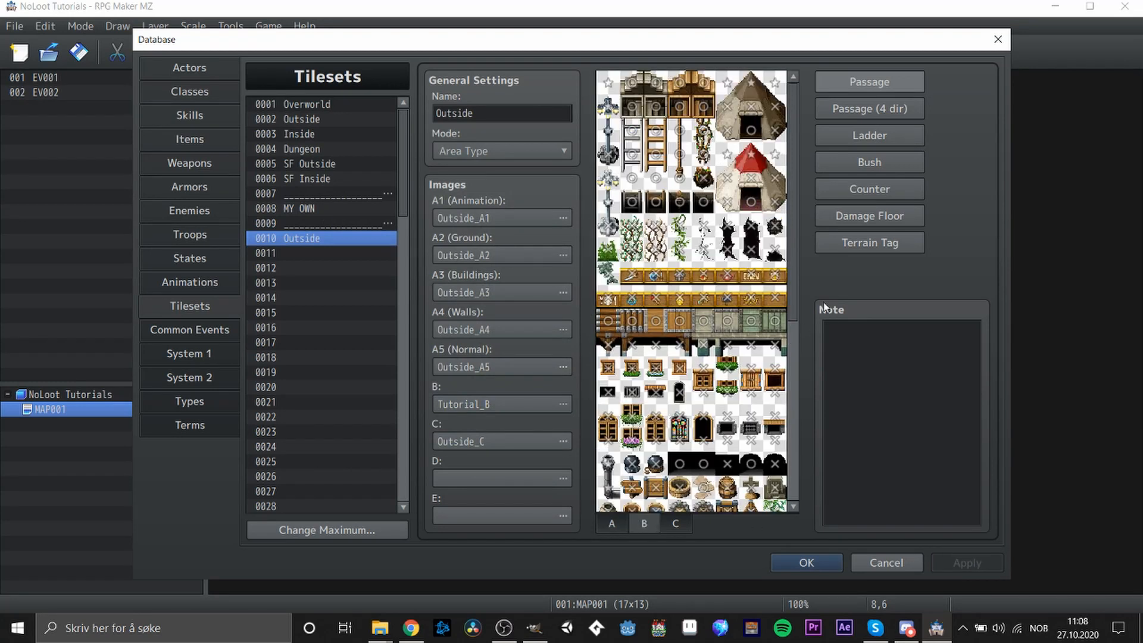
{"action": "left_click_drag", "start_coordinate": [794, 310], "coordinate": [792, 473]}
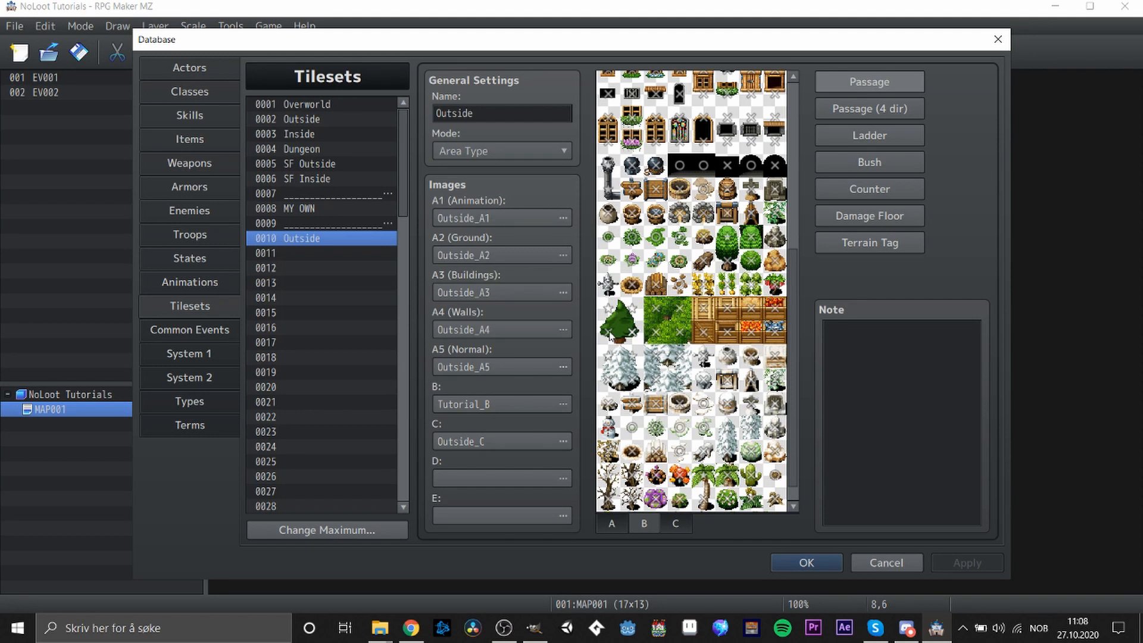
{"action": "left_click", "coordinate": [808, 563]}
Change the tileset of MAP001 to 0010 Outside in its map properties
{"action": "right_click", "coordinate": [123, 410]}
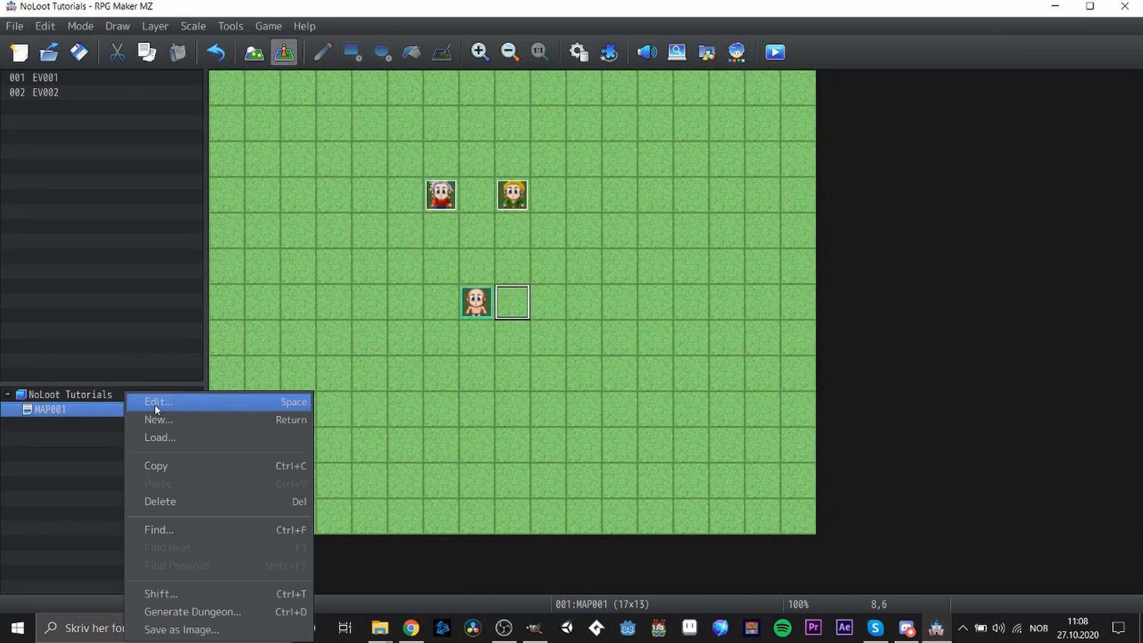
{"action": "left_click", "coordinate": [154, 405]}
{"action": "left_click", "coordinate": [377, 176]}
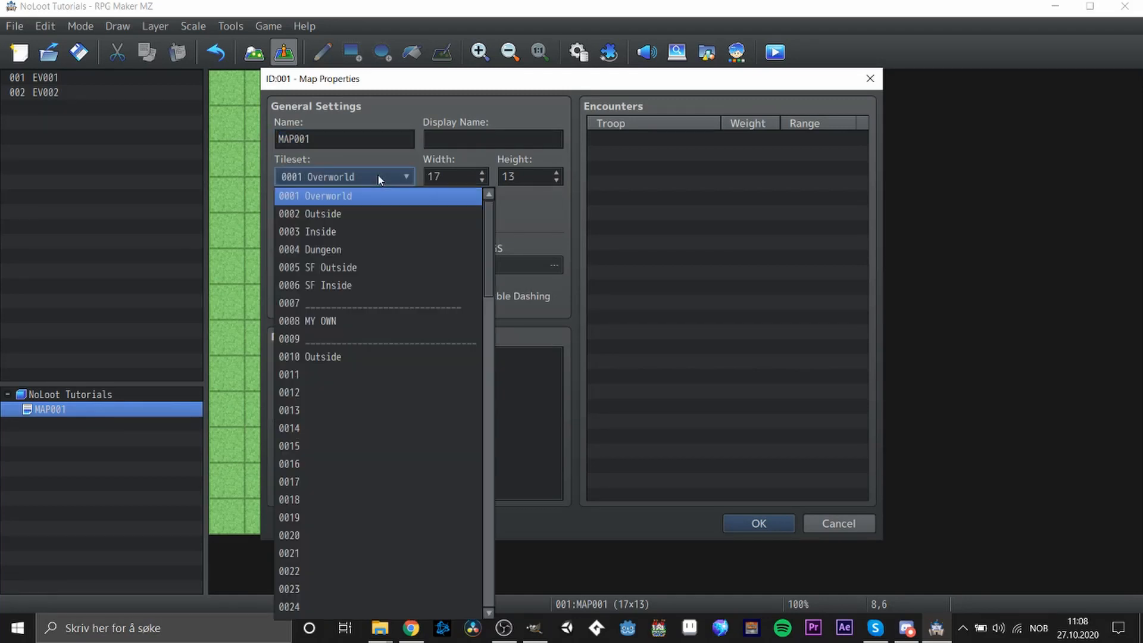
{"action": "left_click", "coordinate": [361, 357]}
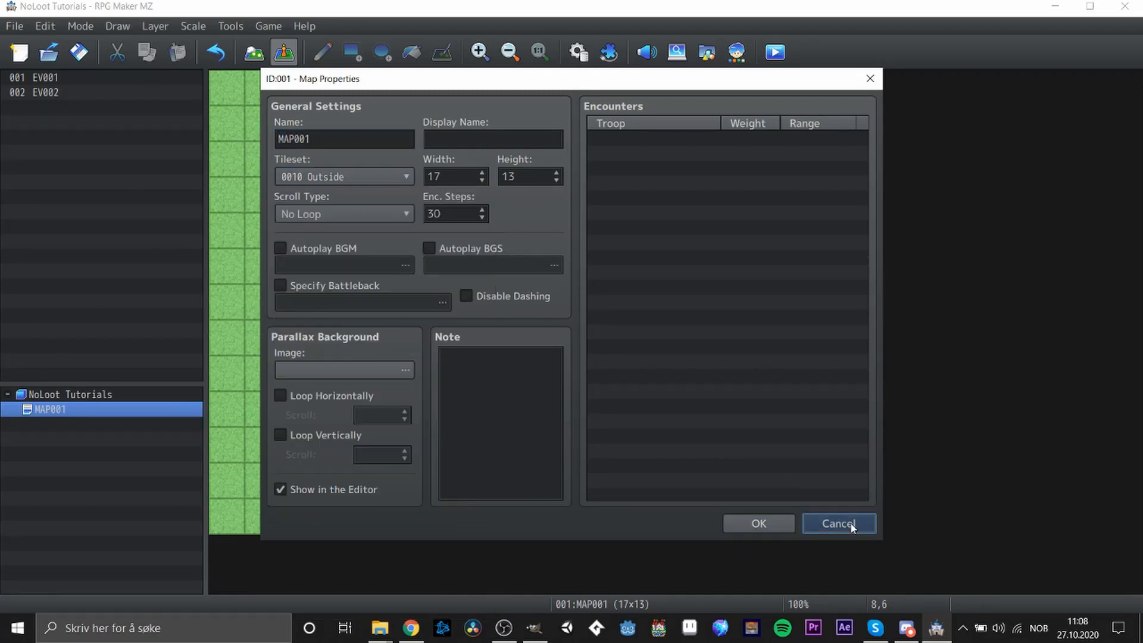
{"action": "left_click", "coordinate": [759, 524]}
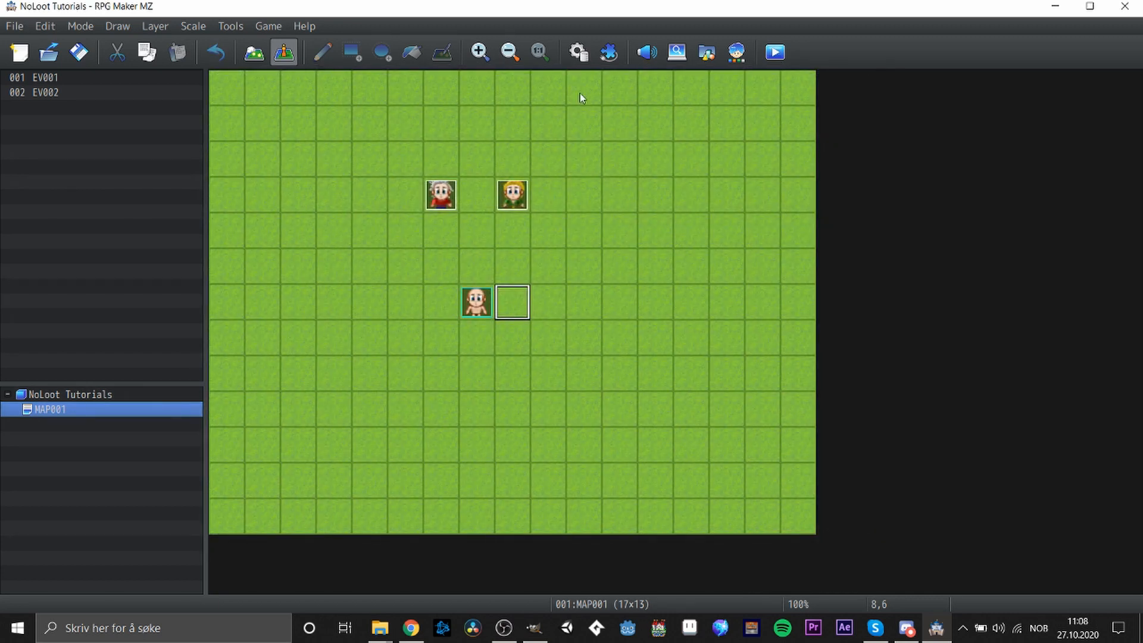
Rename tileset 0010 as Tutorial Tileset in the database and apply the change
{"action": "left_click", "coordinate": [578, 52]}
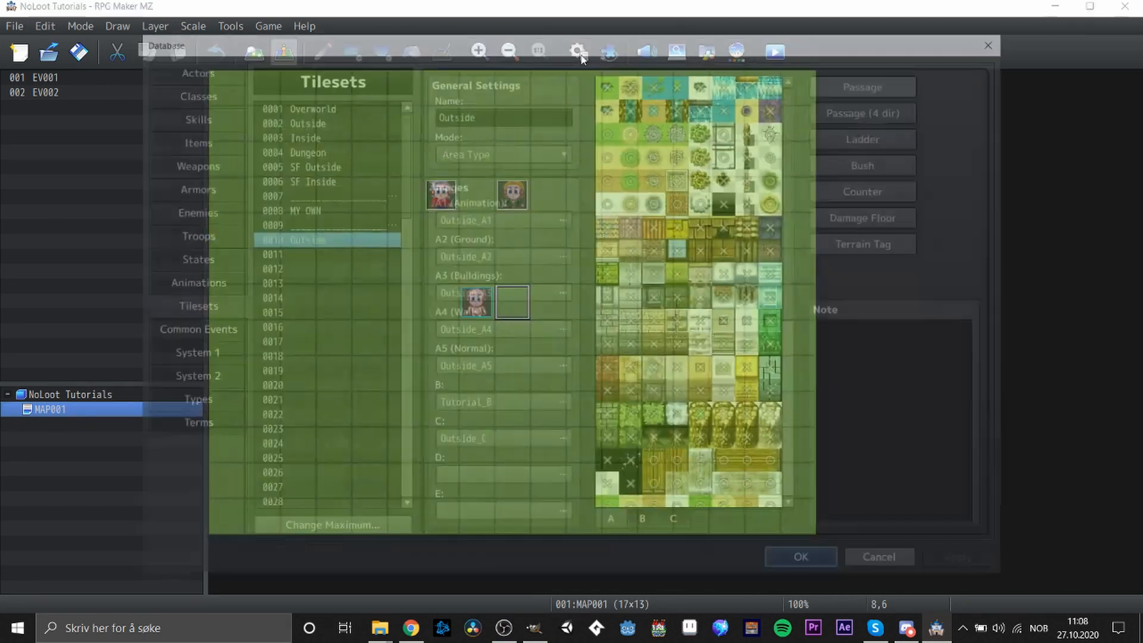
{"action": "double_click", "coordinate": [493, 109]}
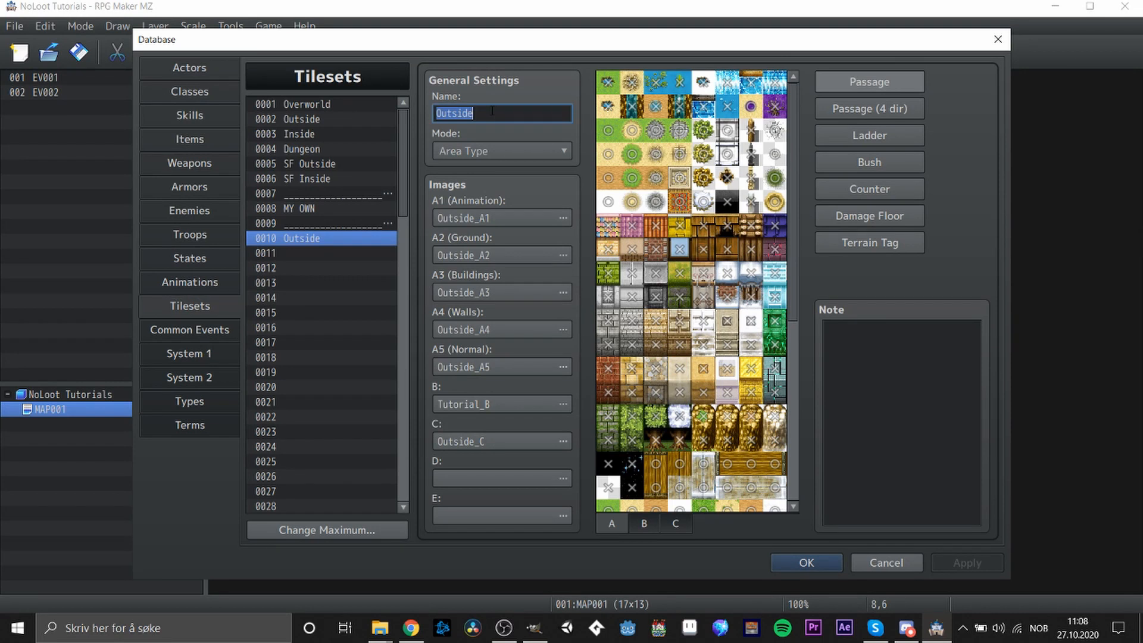
{"action": "type", "text": "Tutorial"}
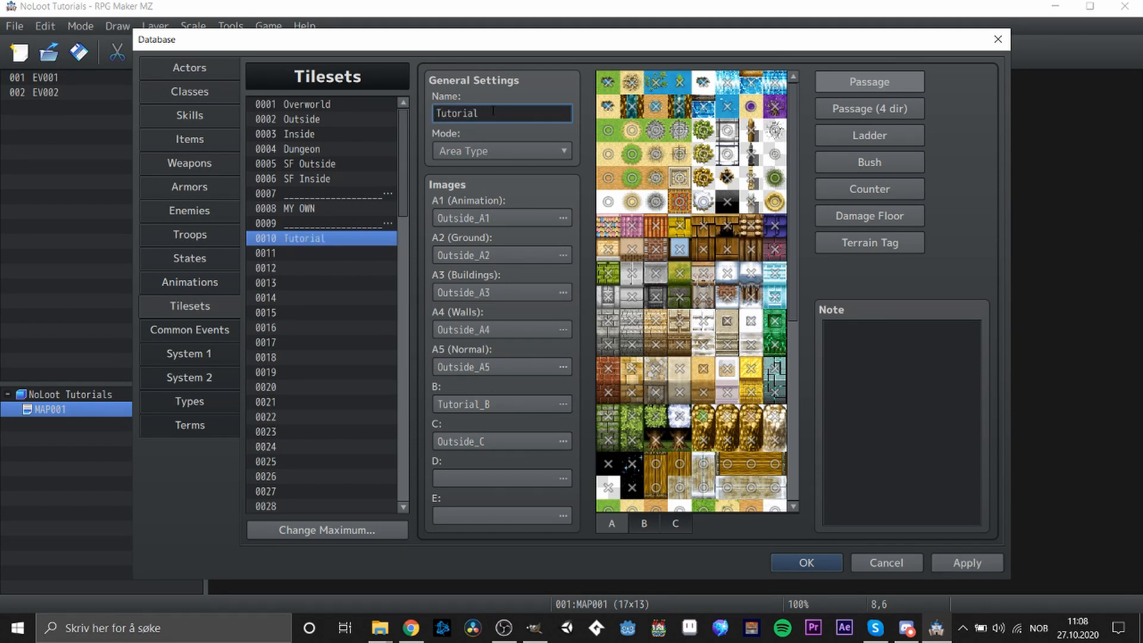
{"action": "type", "text": " TIleset"}
{"action": "left_click", "coordinate": [955, 561]}
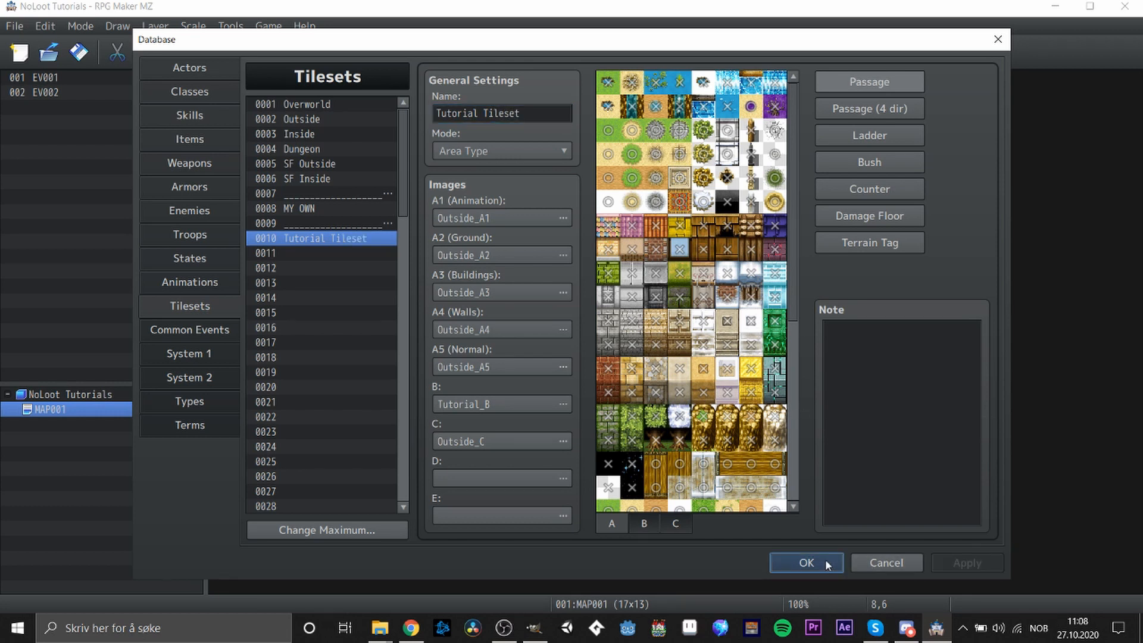
{"action": "left_click", "coordinate": [806, 563]}
Check which tileset is assigned to MAP001 in its map properties
{"action": "right_click", "coordinate": [106, 416]}
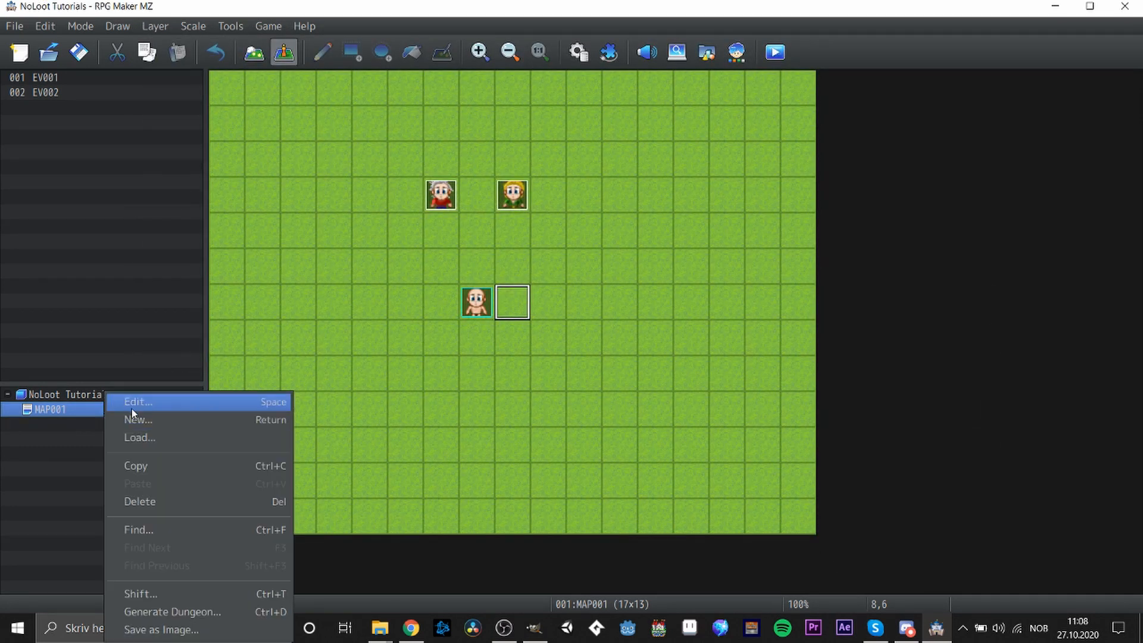
{"action": "left_click", "coordinate": [134, 404]}
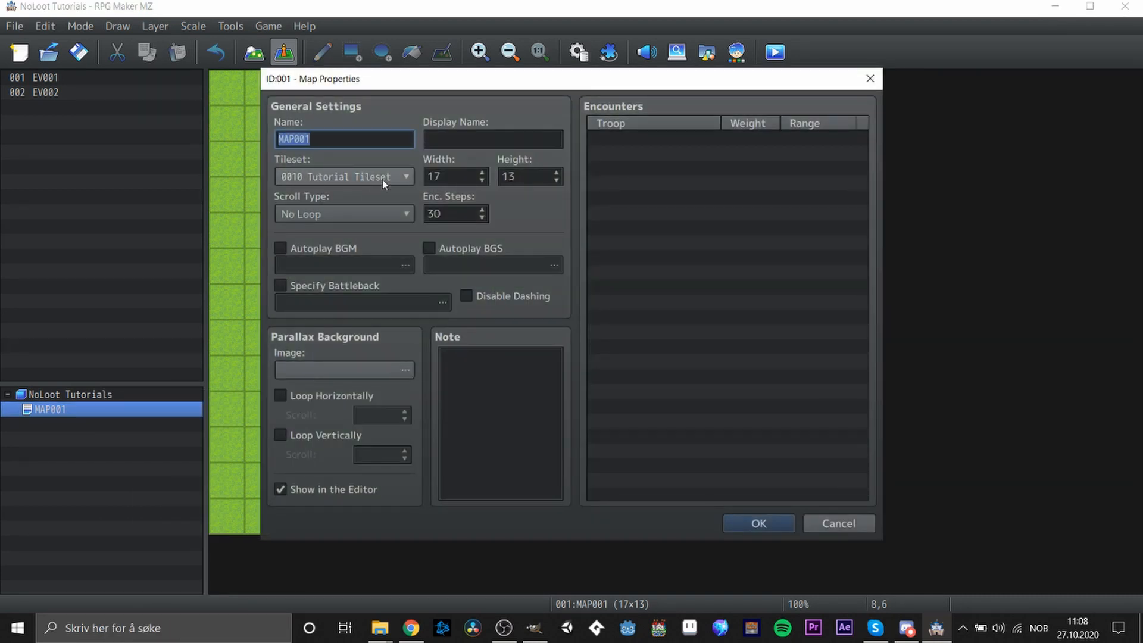
{"action": "left_click", "coordinate": [744, 516]}
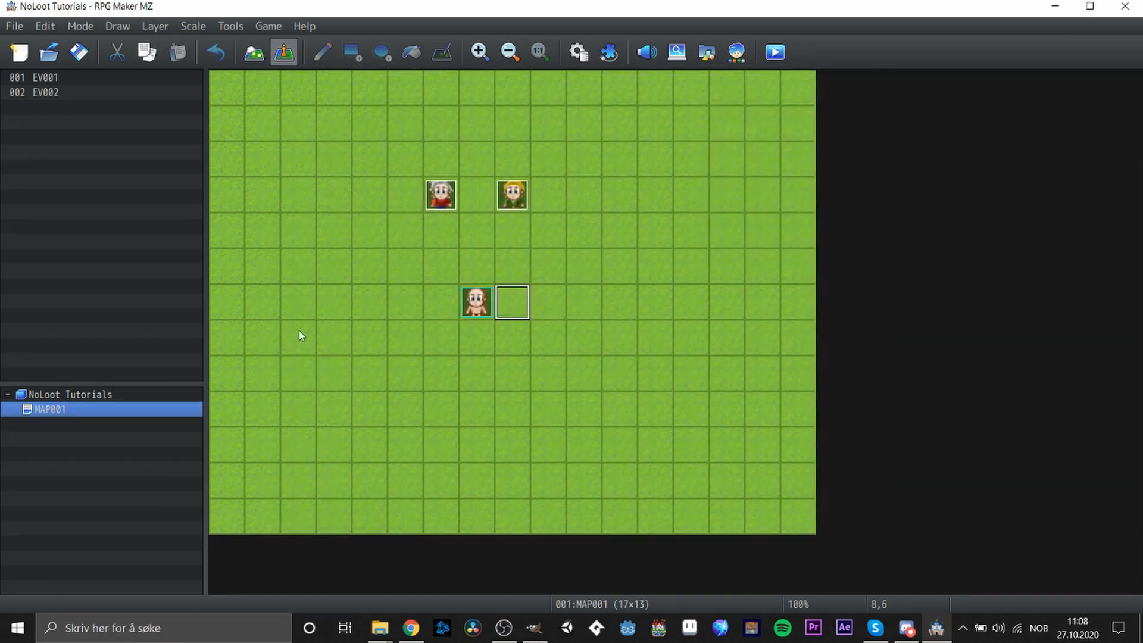
In map editing mode, pick the custom 2×2 green tree from the B tiles and place one in the map's upper-left area
{"action": "left_click", "coordinate": [255, 53]}
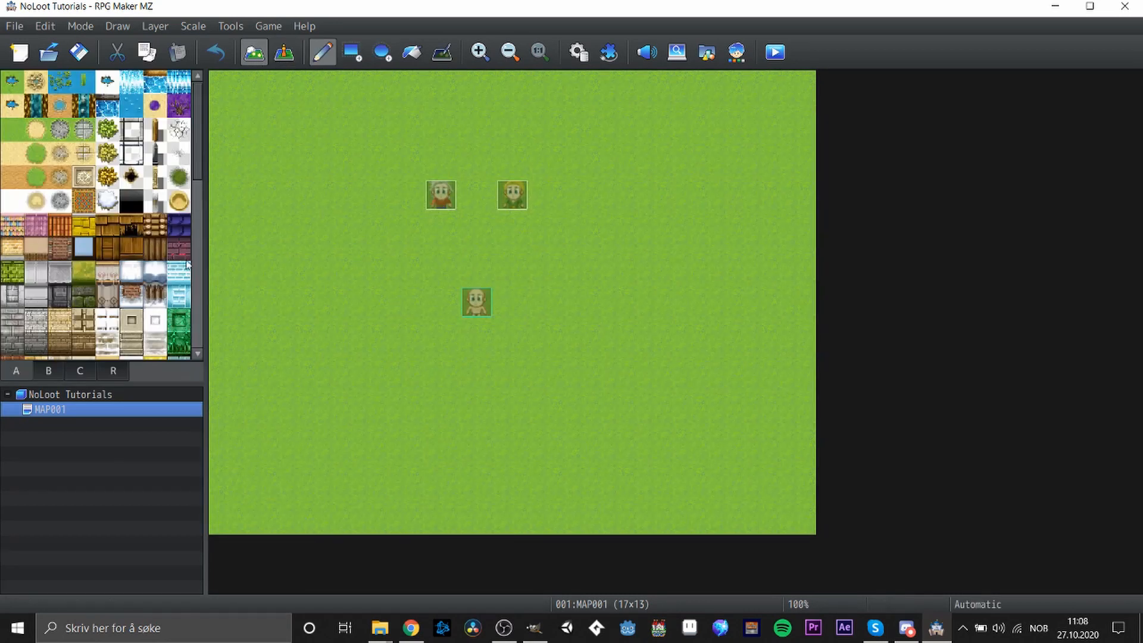
{"action": "left_click", "coordinate": [52, 370]}
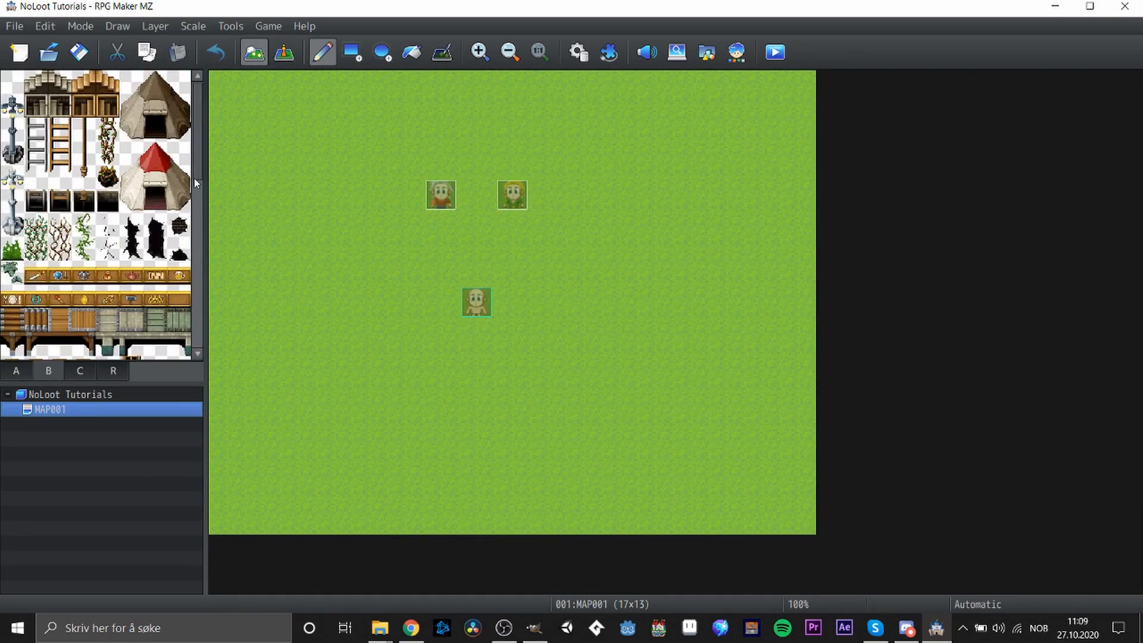
{"action": "left_click_drag", "start_coordinate": [194, 178], "coordinate": [203, 292]}
{"action": "left_click", "coordinate": [13, 266]}
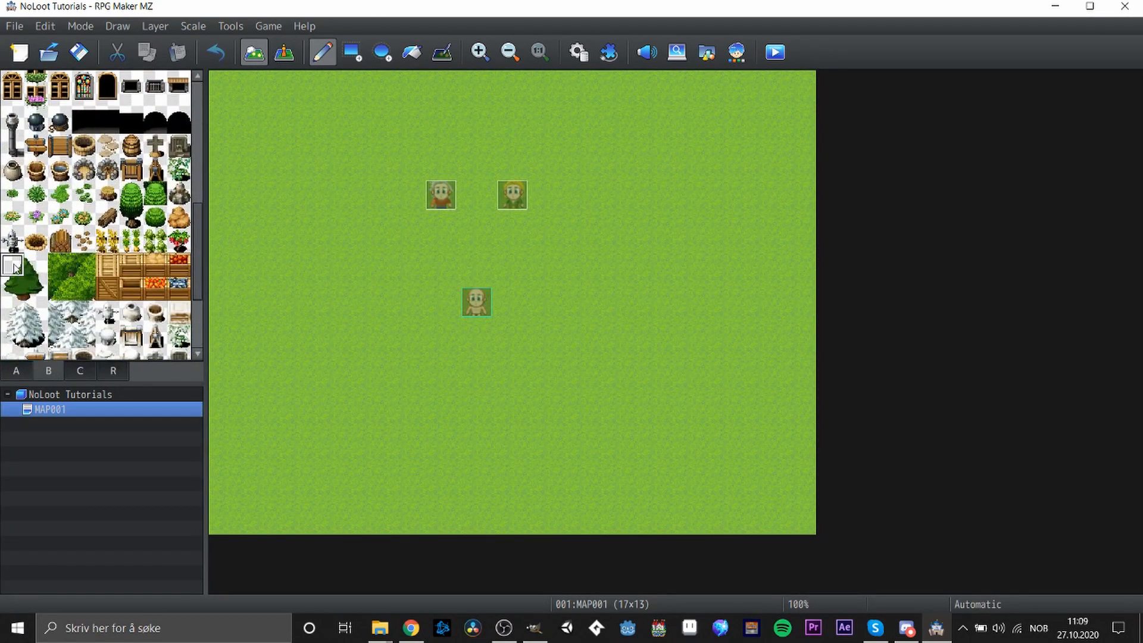
{"action": "left_click_drag", "start_coordinate": [13, 266], "coordinate": [36, 295]}
{"action": "left_click", "coordinate": [292, 123]}
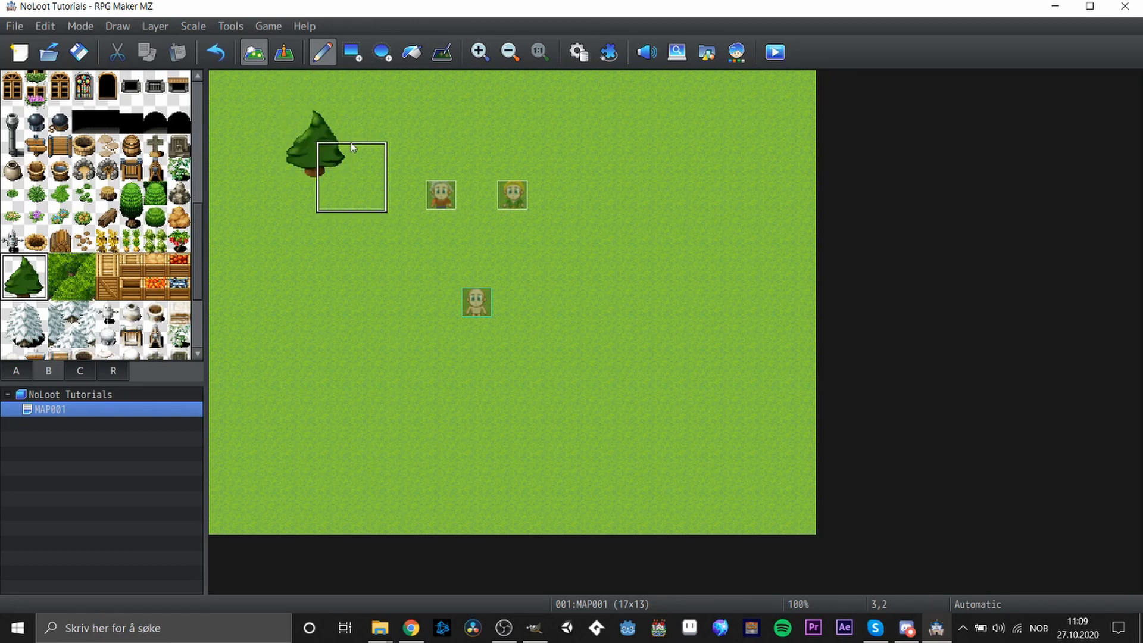
Place eight more custom trees around the map's edges and open areas, clear of the characters, and switch to event editing mode
{"action": "left_click", "coordinate": [753, 102]}
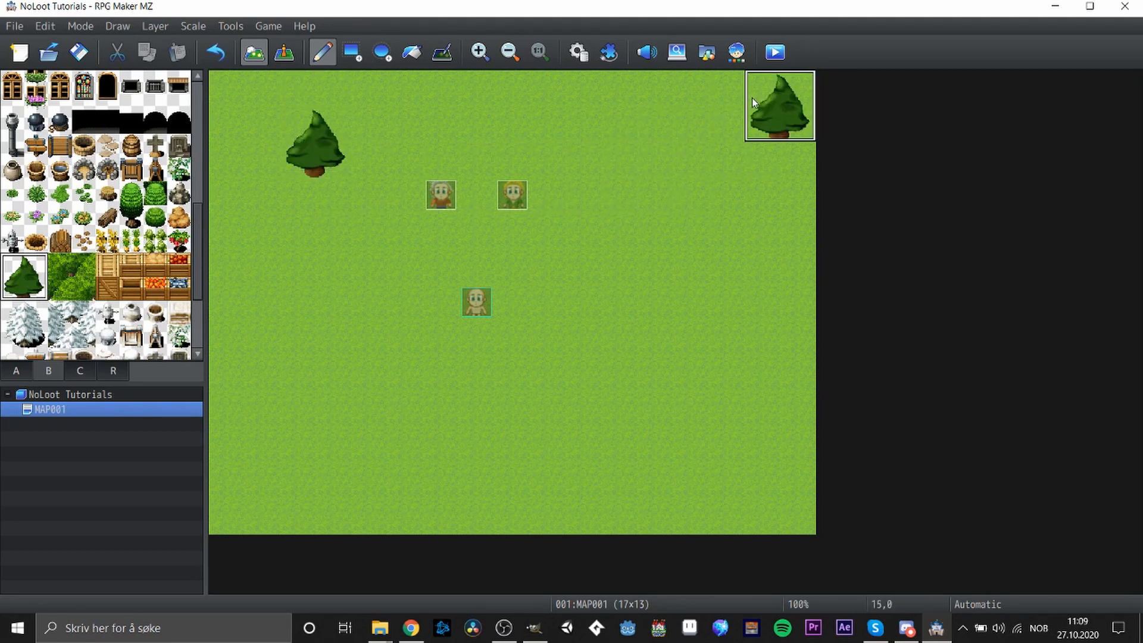
{"action": "left_click", "coordinate": [695, 259]}
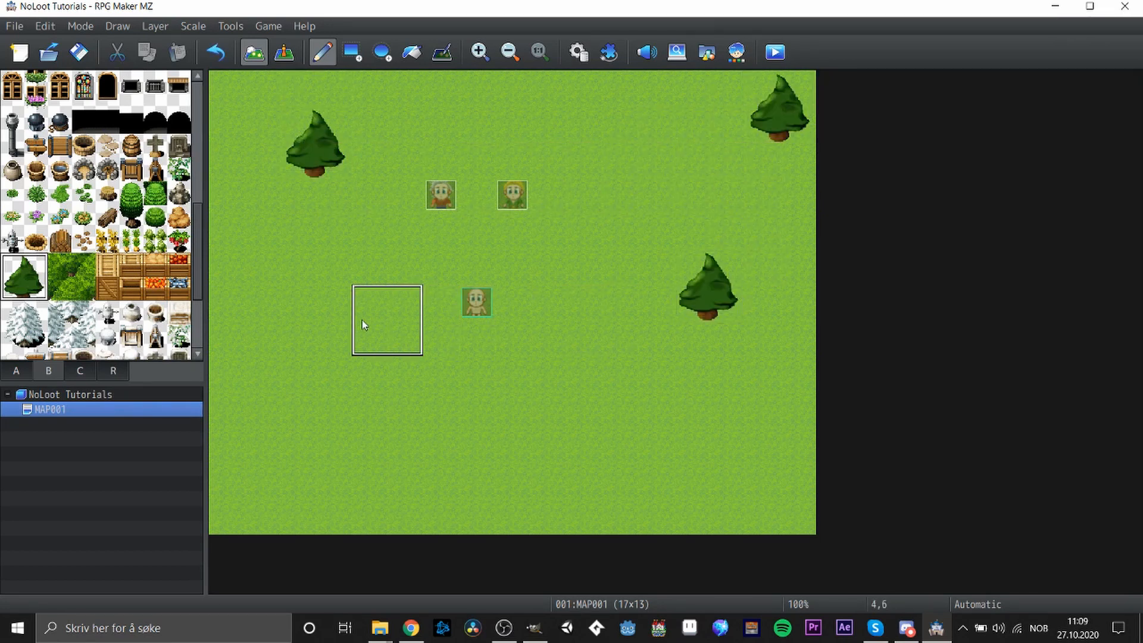
{"action": "left_click", "coordinate": [325, 373]}
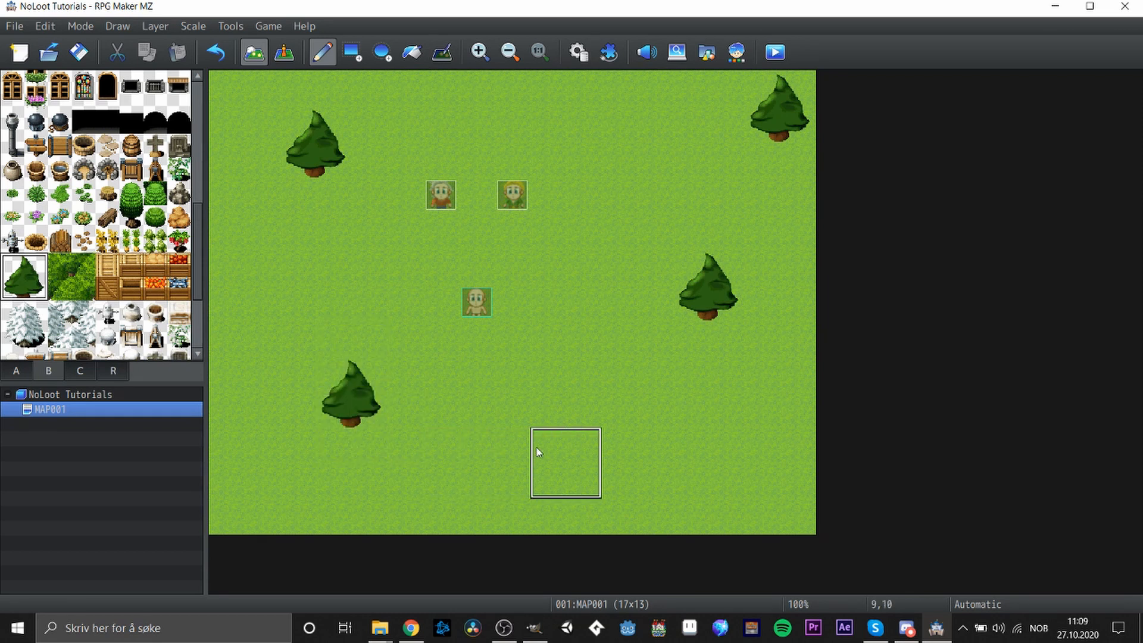
{"action": "left_click", "coordinate": [540, 498]}
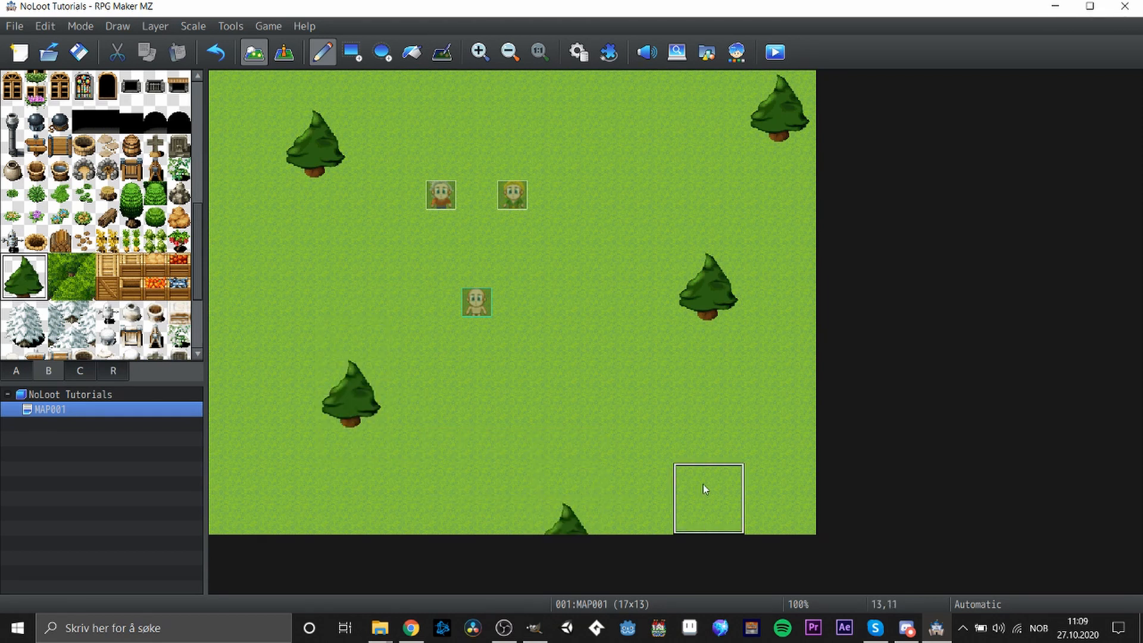
{"action": "left_click", "coordinate": [788, 490]}
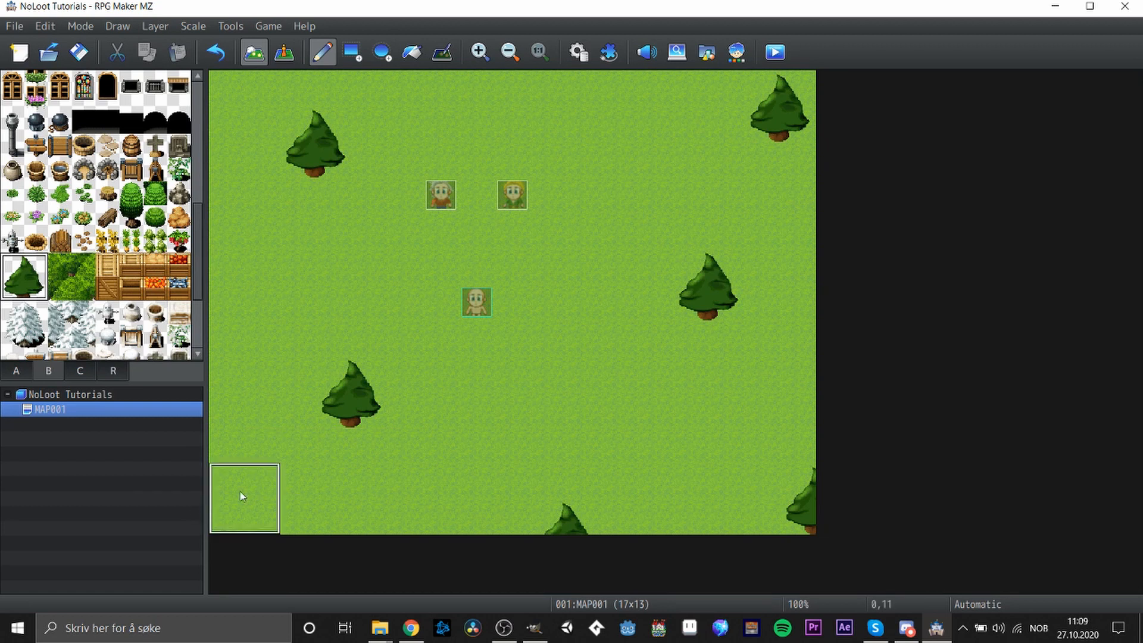
{"action": "left_click", "coordinate": [232, 509]}
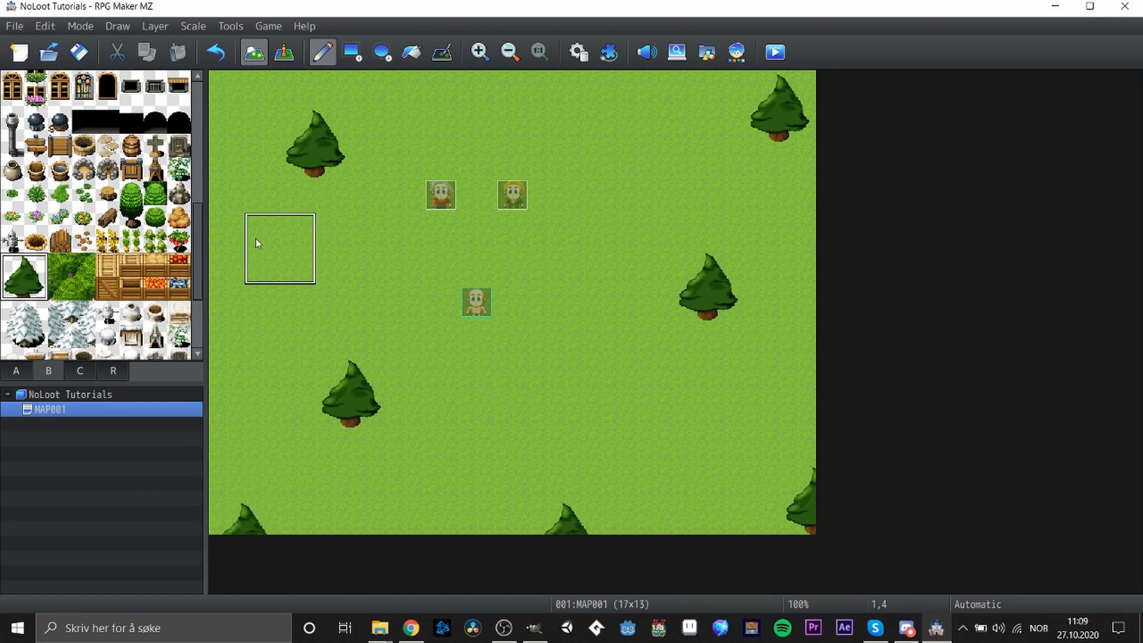
{"action": "left_click", "coordinate": [240, 250]}
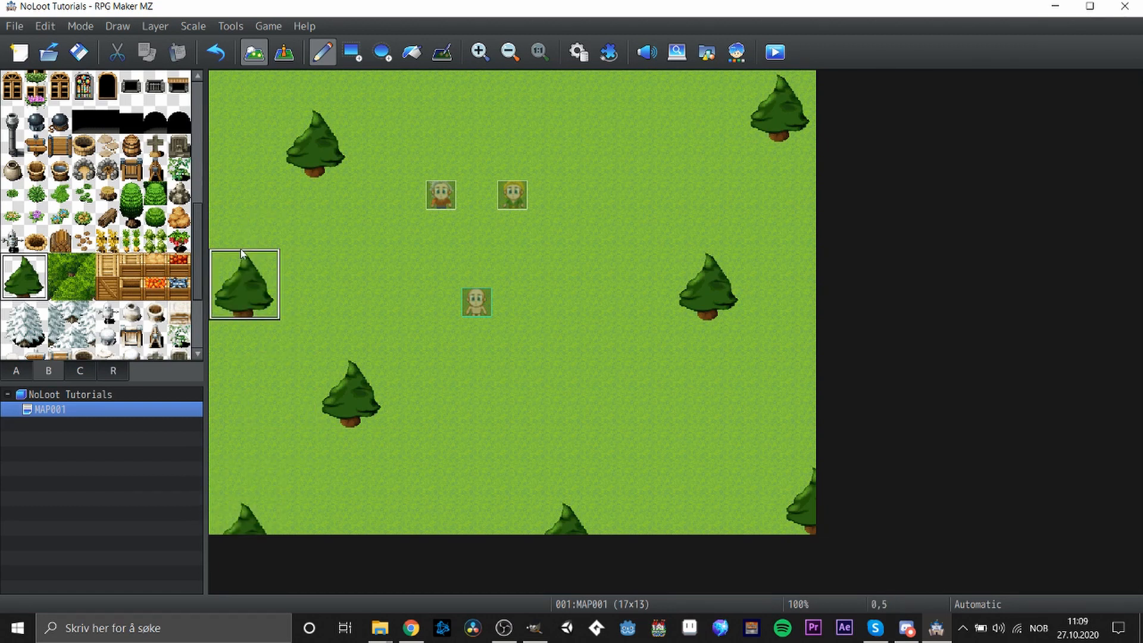
{"action": "left_click", "coordinate": [630, 136]}
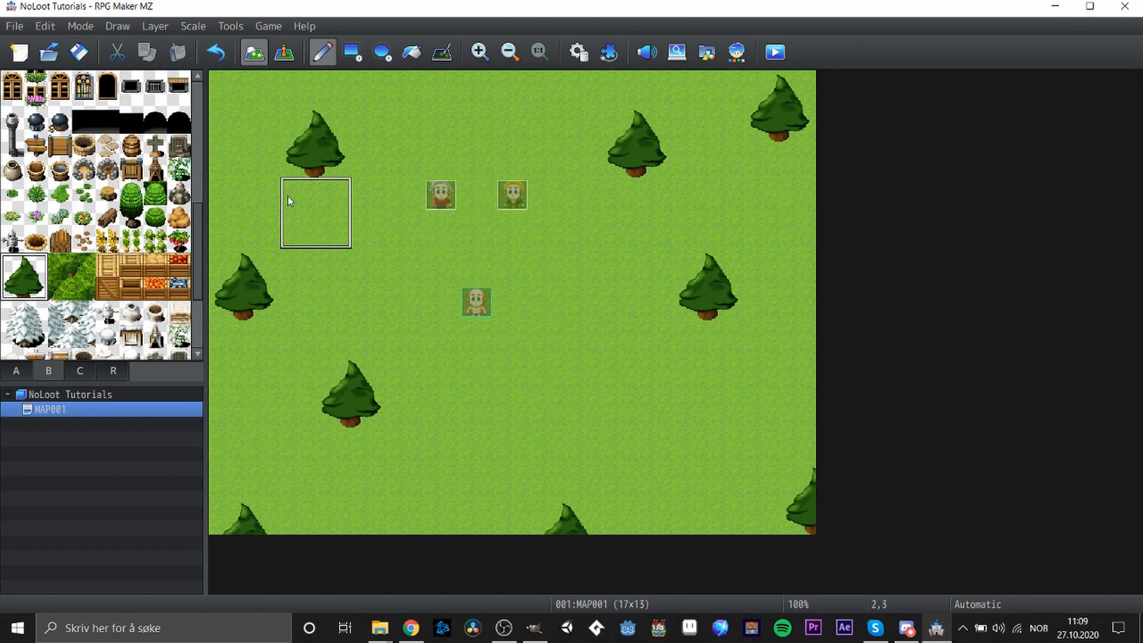
{"action": "left_click", "coordinate": [291, 55]}
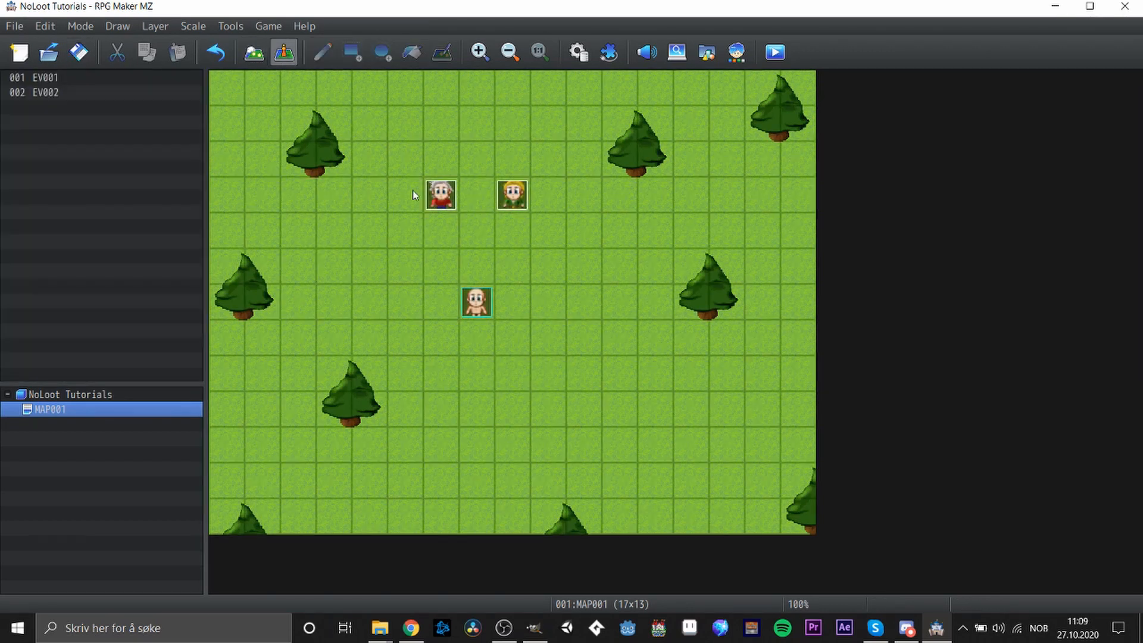
Move the two character events outward beneath the upper trees and shift the player's starting position one tile down
{"action": "left_click_drag", "start_coordinate": [441, 195], "coordinate": [314, 192]}
{"action": "left_click_drag", "start_coordinate": [509, 199], "coordinate": [654, 196]}
{"action": "left_click_drag", "start_coordinate": [476, 301], "coordinate": [479, 339]}
{"action": "left_click", "coordinate": [475, 267]}
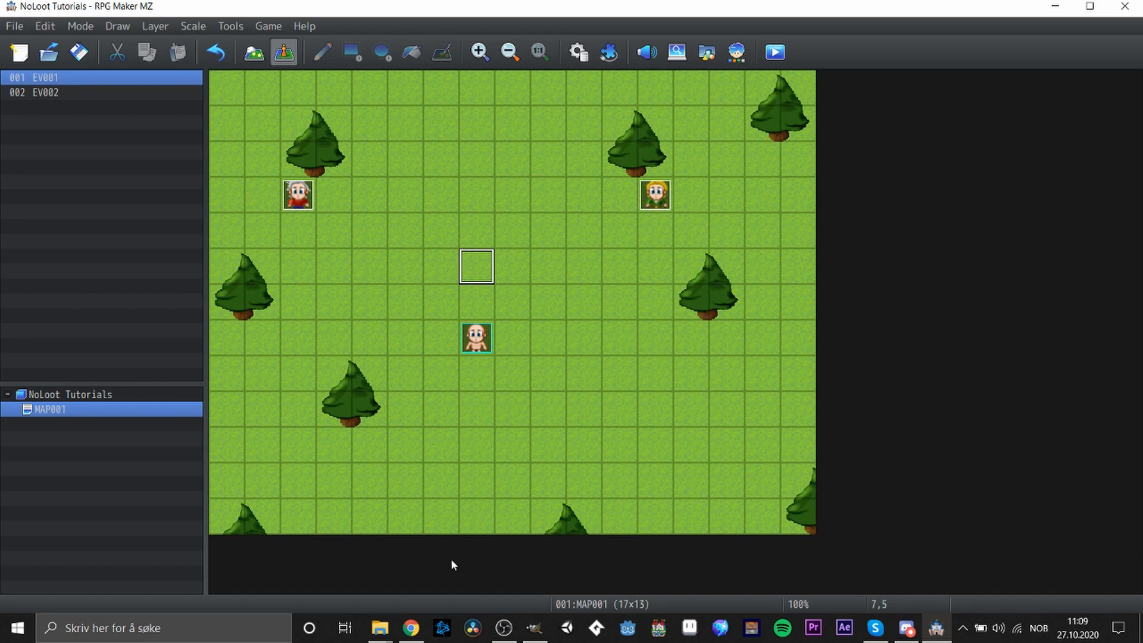
{"action": "left_click", "coordinate": [388, 628]}
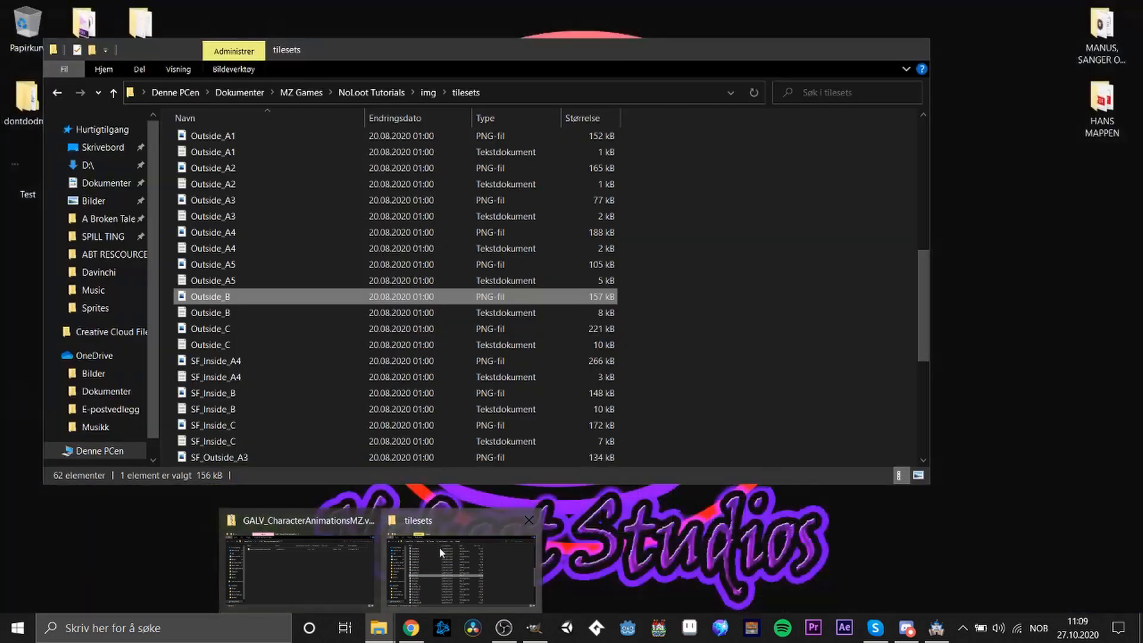
{"action": "left_click", "coordinate": [438, 545]}
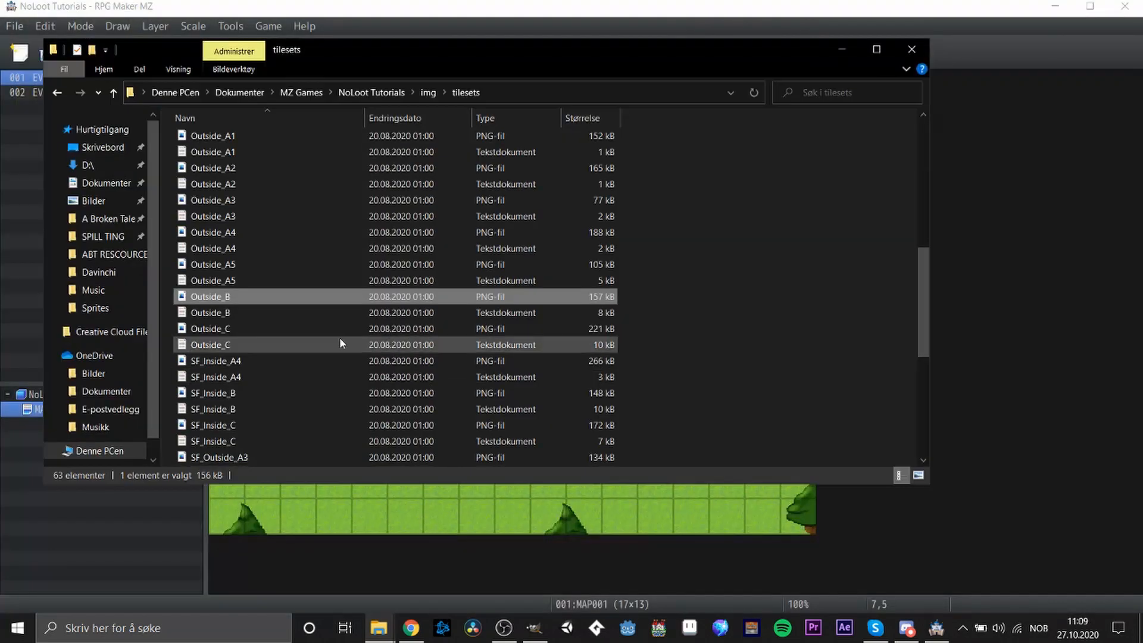
{"action": "left_click", "coordinate": [842, 49]}
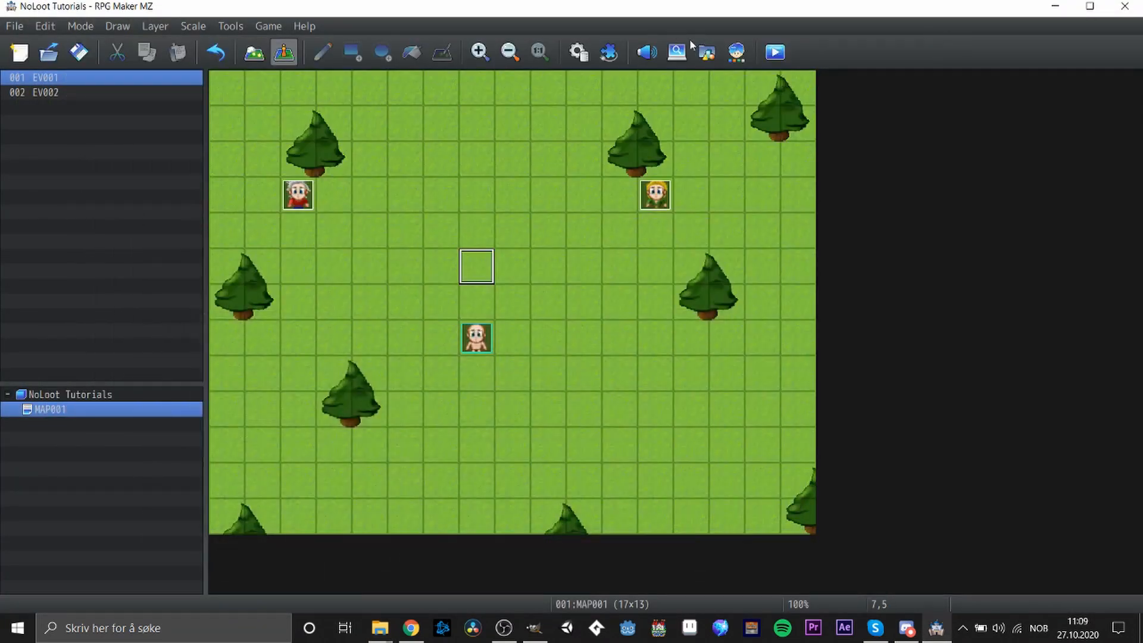
Check which images Tutorial Tileset uses for A1 (Animation) and A2 (Ground) in the database, leaving them as they are
{"action": "left_click", "coordinate": [578, 52]}
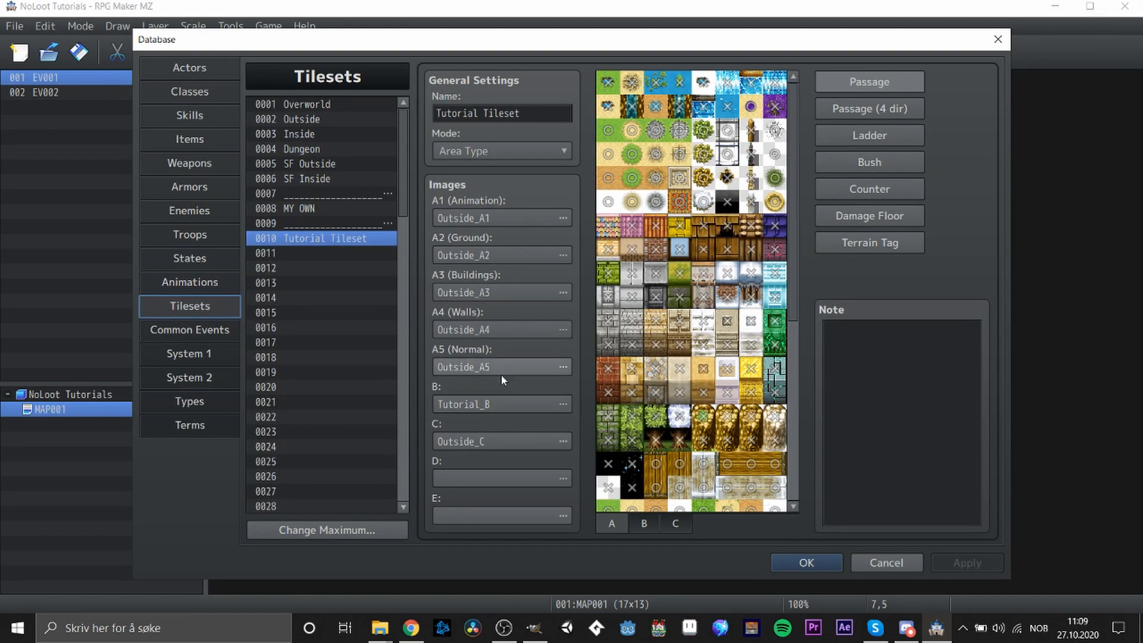
{"action": "left_click", "coordinate": [494, 219]}
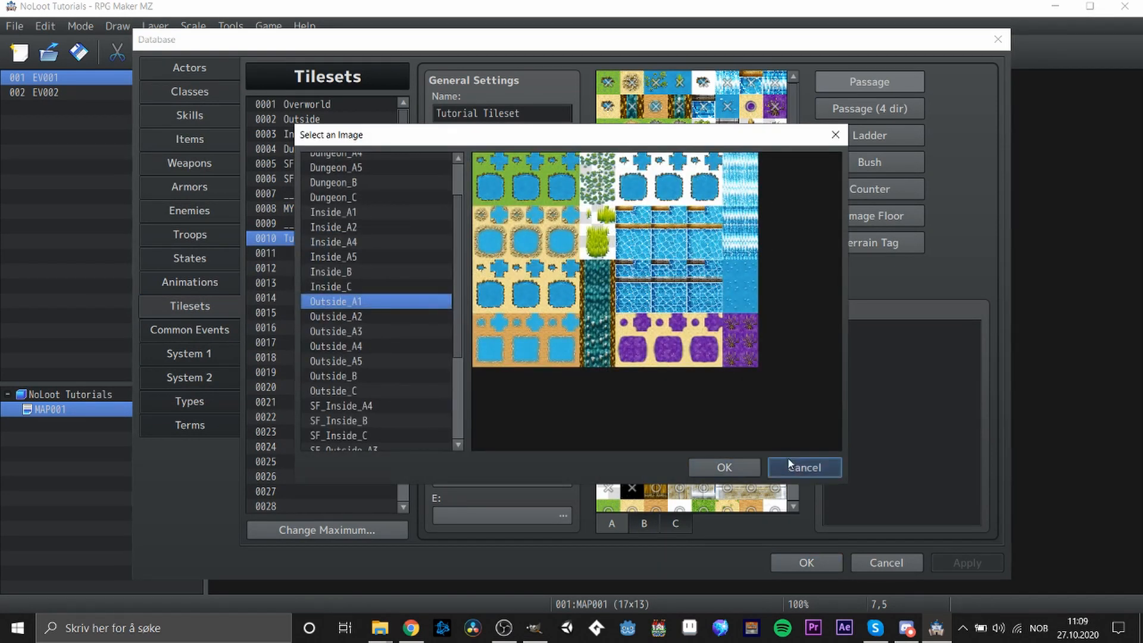
{"action": "left_click", "coordinate": [788, 461]}
{"action": "left_click", "coordinate": [478, 261]}
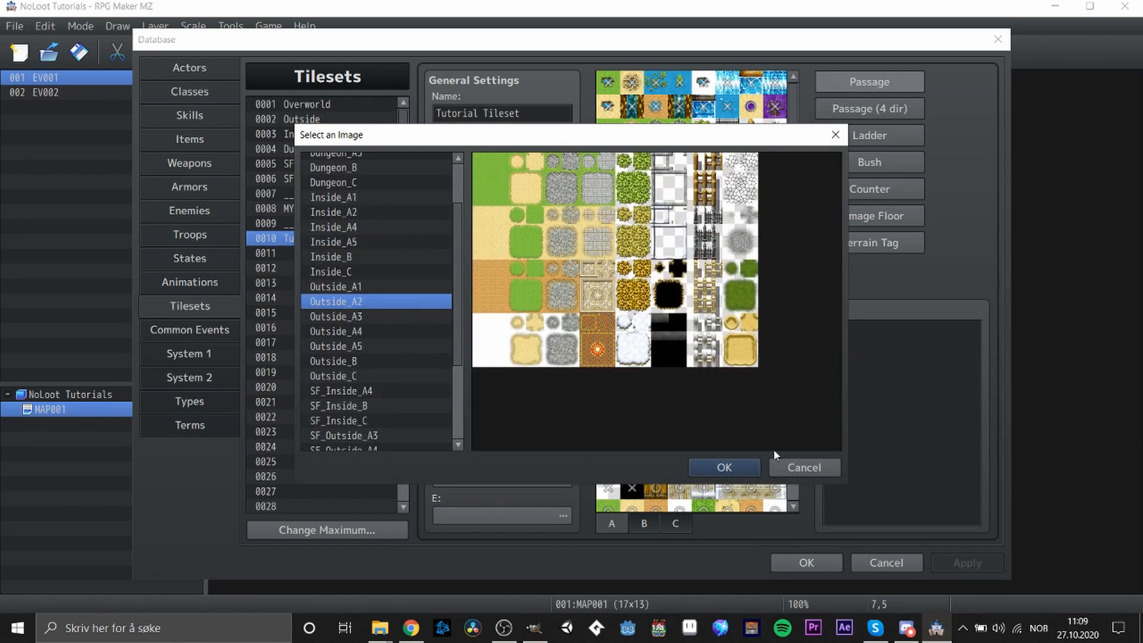
{"action": "left_click", "coordinate": [792, 464]}
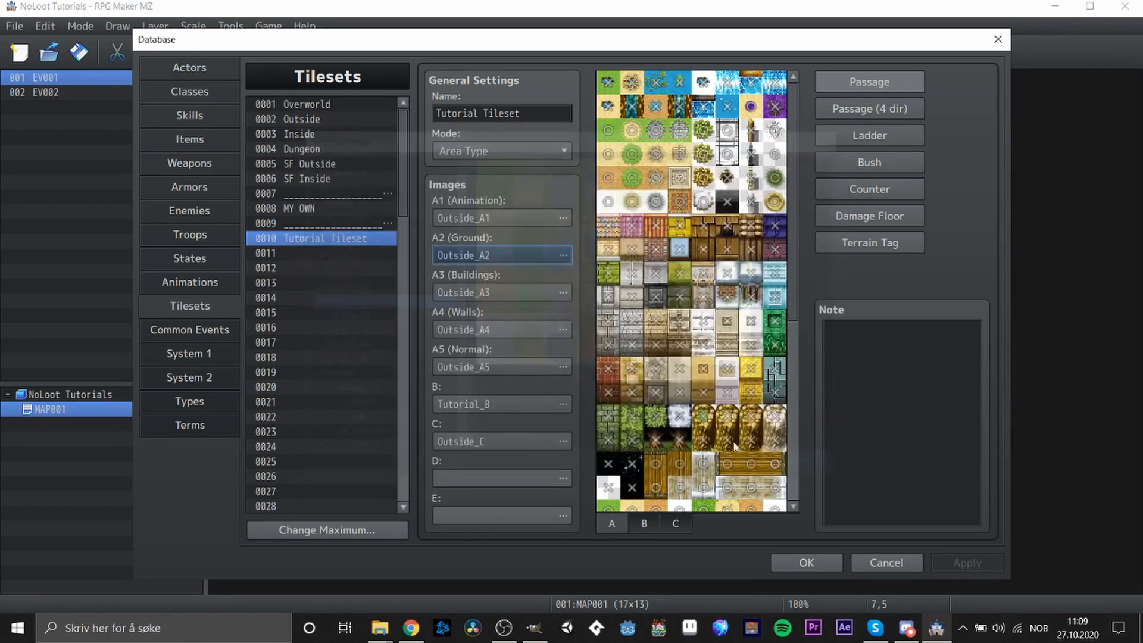
{"action": "left_click", "coordinate": [874, 564]}
Send the Outside_A2 PNG from the project's img/tilesets folder to GIMP for editing
{"action": "mouse_move", "coordinate": [379, 628]}
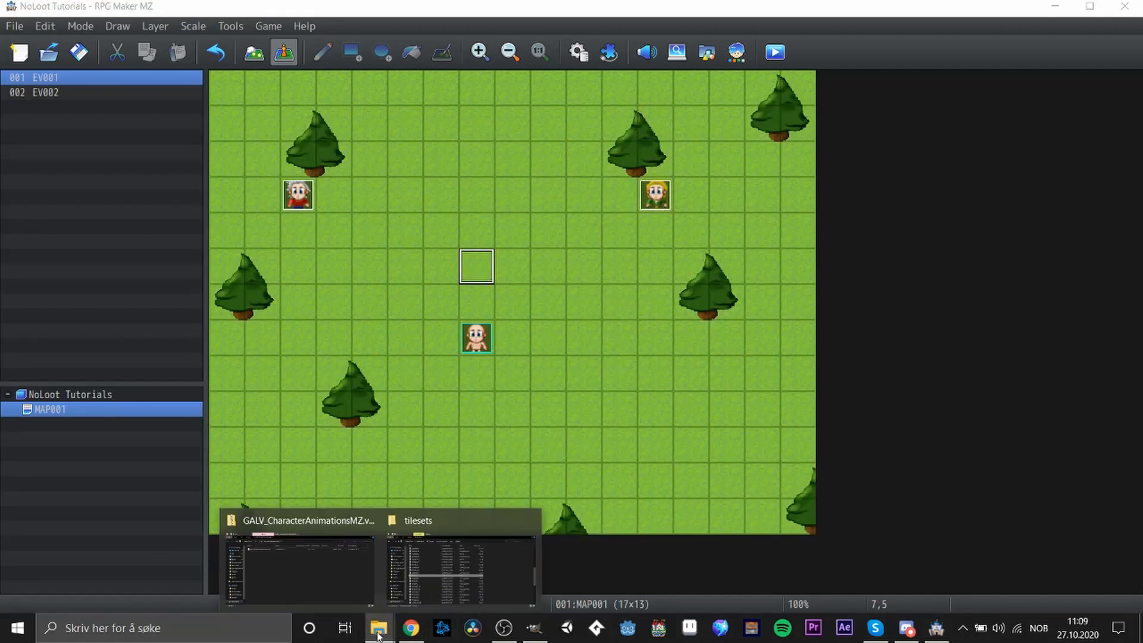
{"action": "left_click", "coordinate": [458, 563]}
{"action": "left_click", "coordinate": [320, 322]}
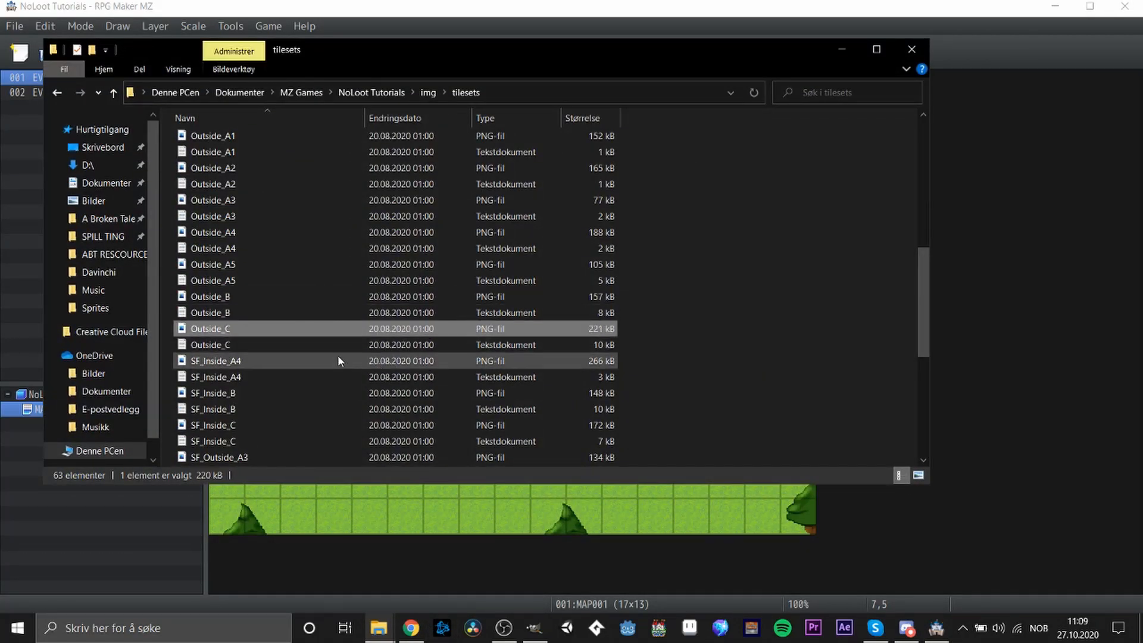
{"action": "key", "text": "Home"}
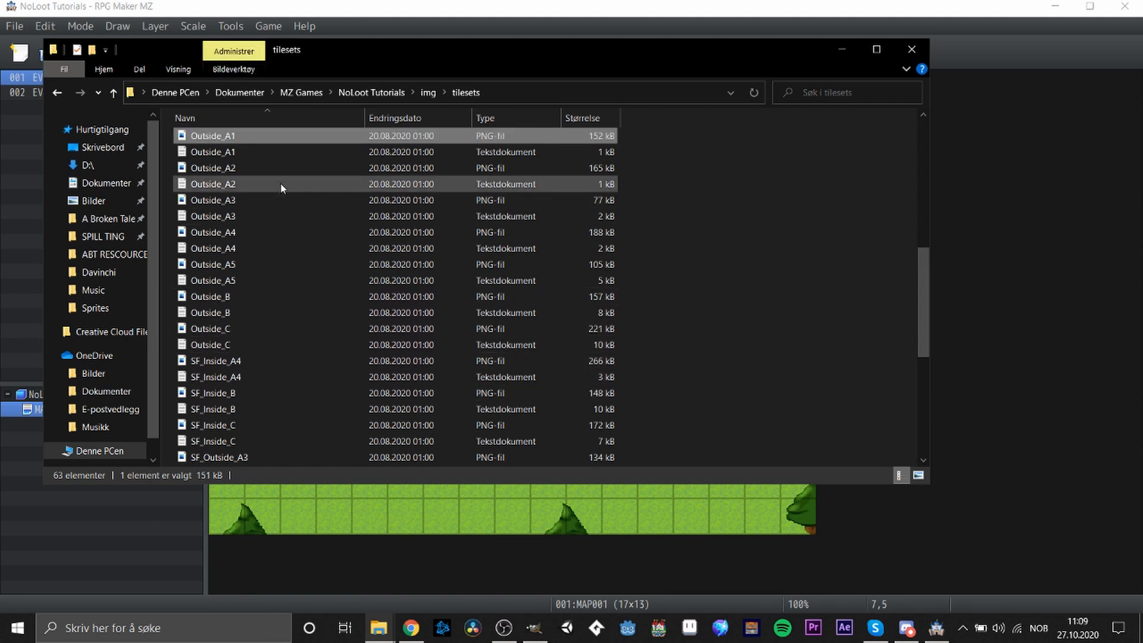
{"action": "left_click", "coordinate": [260, 165]}
{"action": "right_click", "coordinate": [260, 165]}
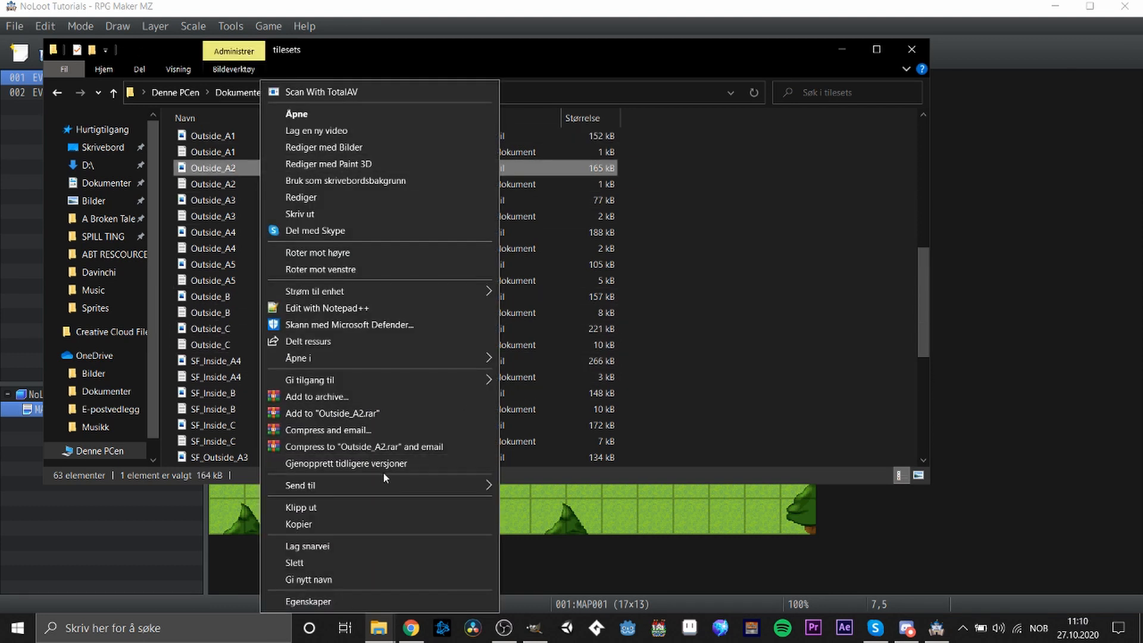
{"action": "mouse_move", "coordinate": [389, 362]}
{"action": "left_click", "coordinate": [616, 393]}
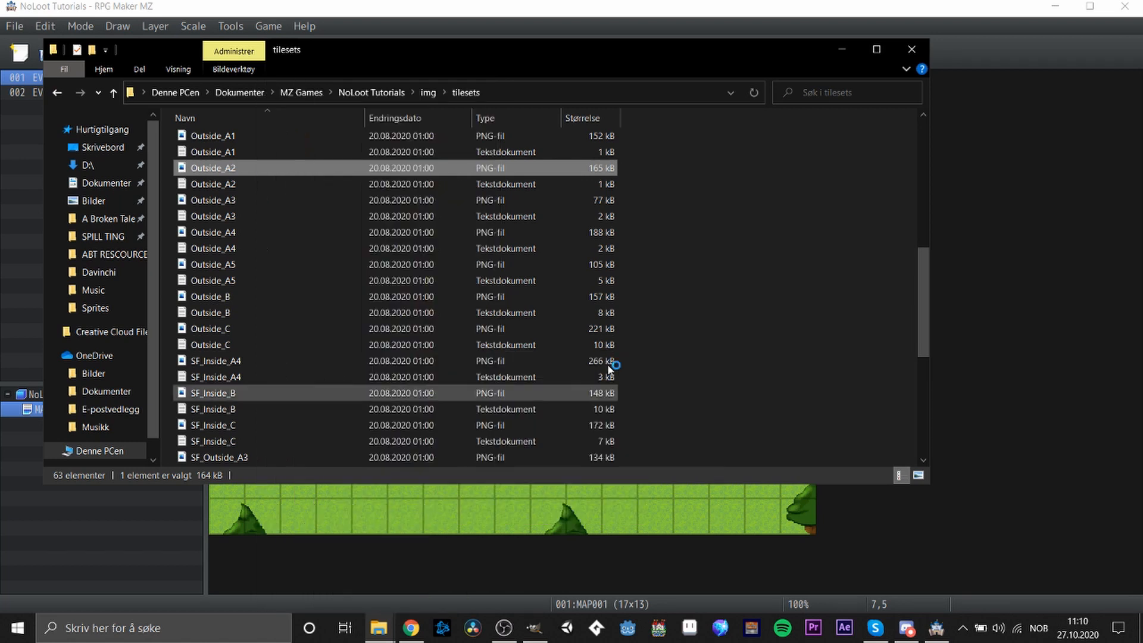
{"action": "left_click", "coordinate": [841, 49]}
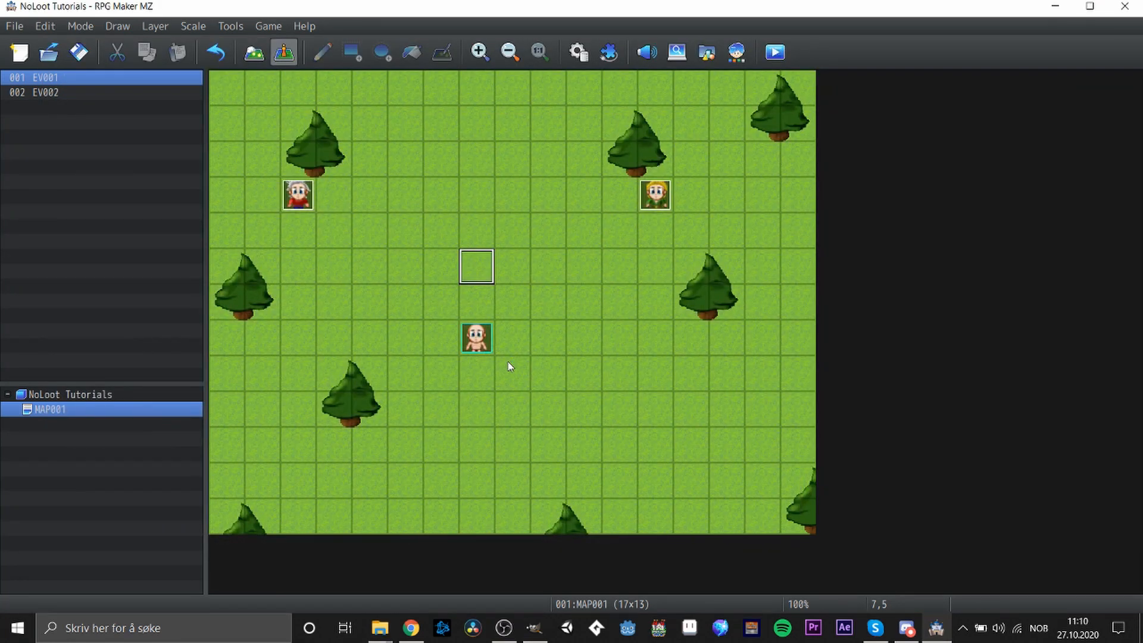
Switch to GIMP and bring the whole Outside_A2 tilesheet into view
{"action": "left_click", "coordinate": [536, 627]}
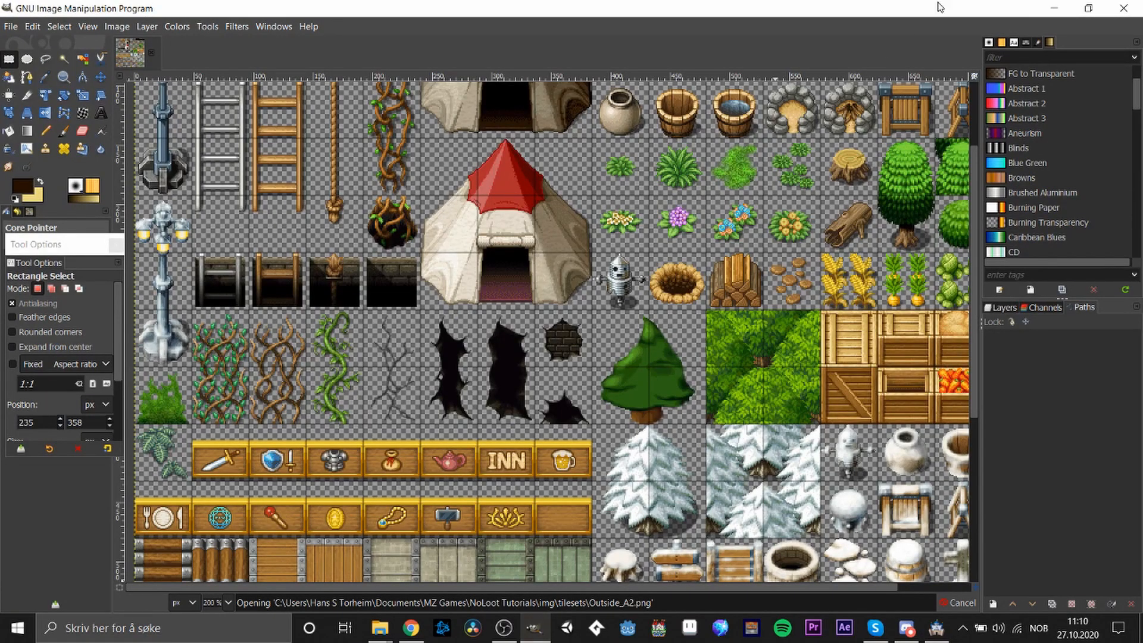
{"action": "left_click", "coordinate": [1052, 10]}
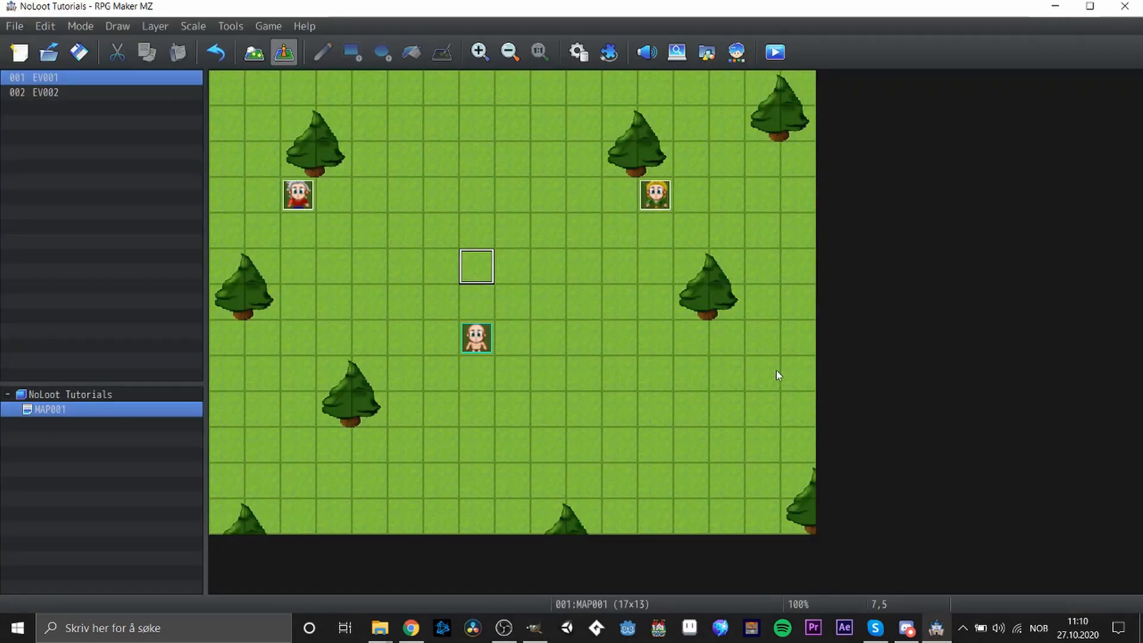
{"action": "mouse_move", "coordinate": [535, 632]}
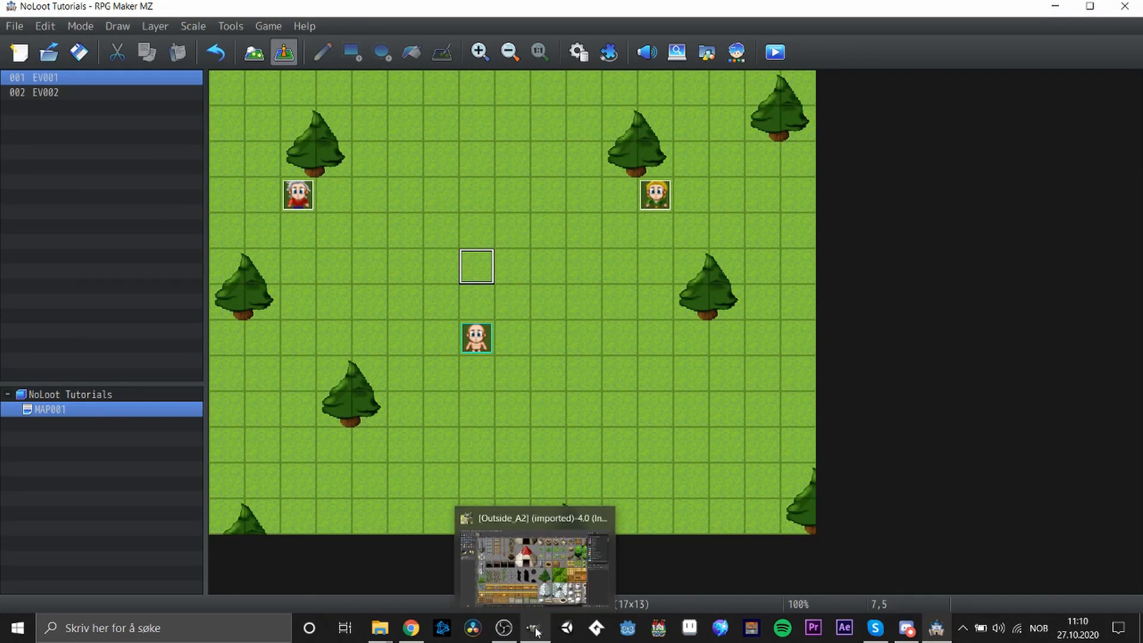
{"action": "left_click", "coordinate": [547, 588]}
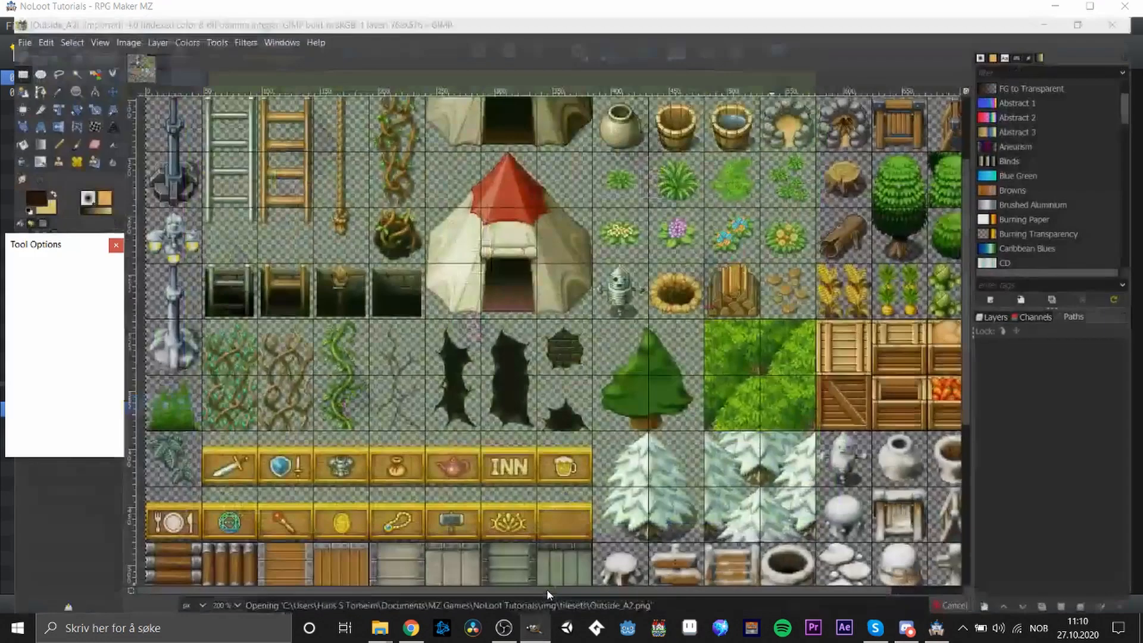
{"action": "scroll", "coordinate": [279, 231], "scroll_direction": "up", "scroll_amount": 1}
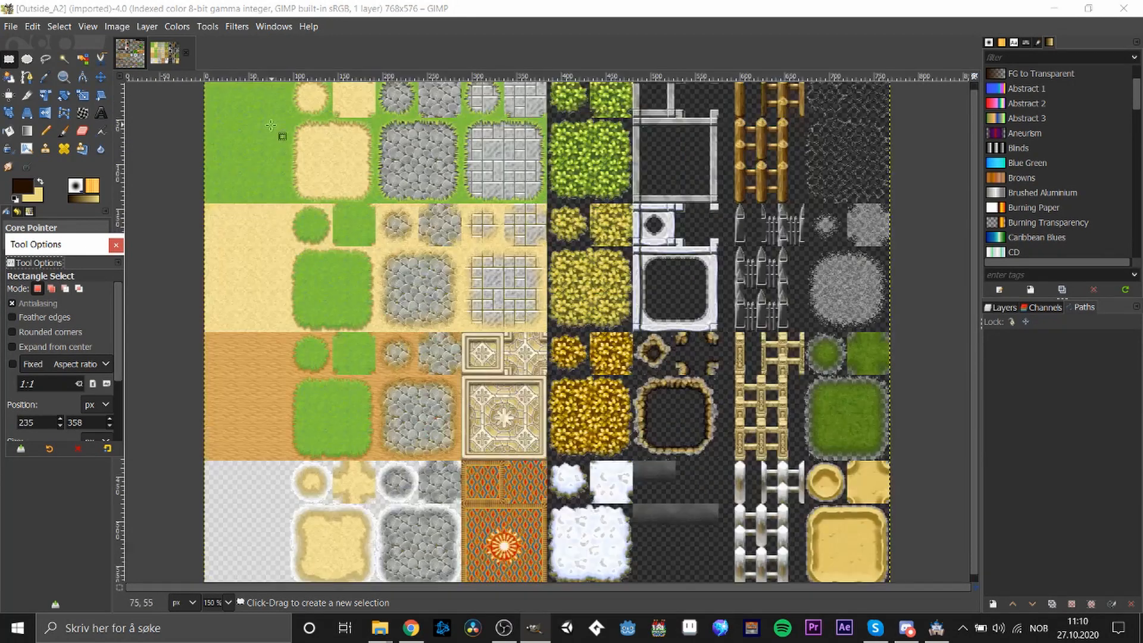
{"action": "scroll", "coordinate": [368, 221], "scroll_direction": "down", "scroll_amount": 1}
Open the Hue-Chroma colour adjustment for the Outside_A2 image
{"action": "right_click", "coordinate": [266, 224]}
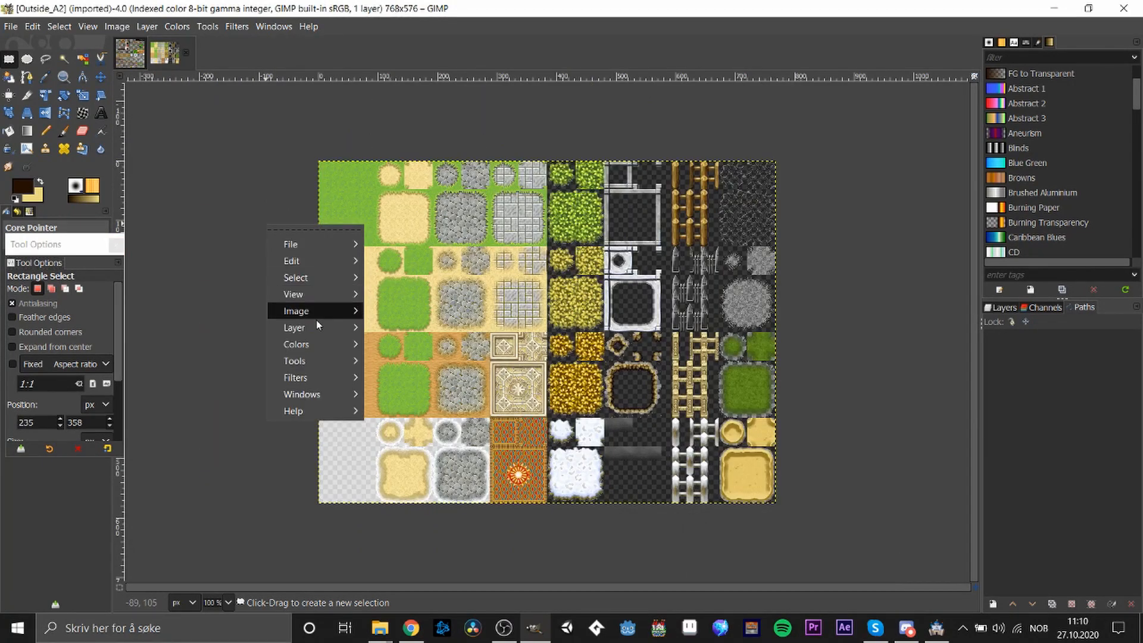
{"action": "mouse_move", "coordinate": [312, 375]}
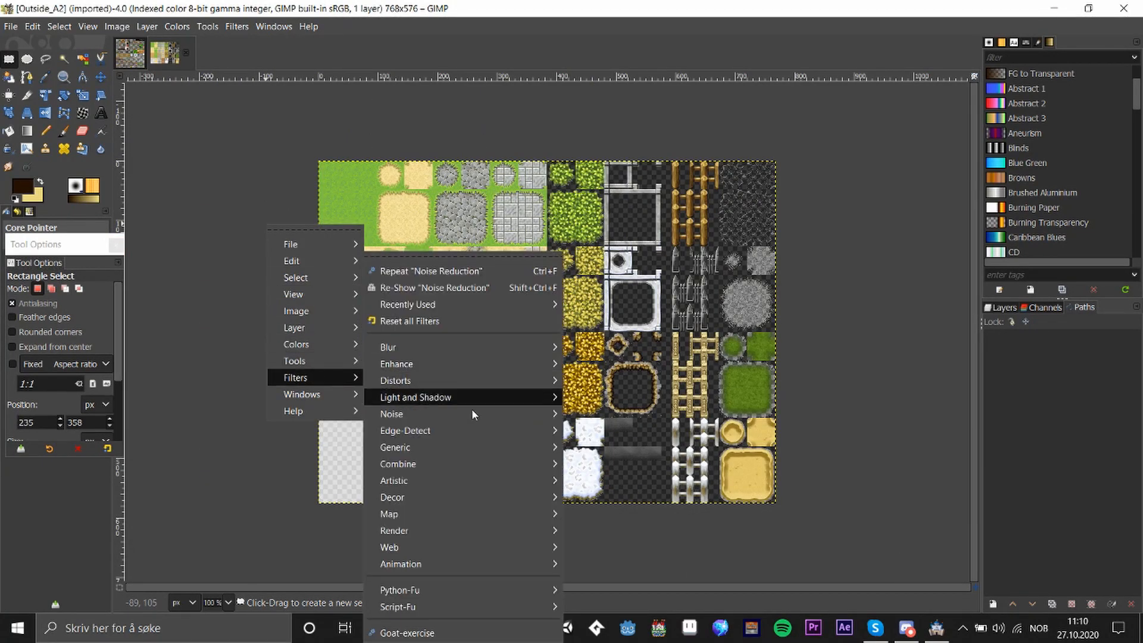
{"action": "mouse_move", "coordinate": [329, 349]}
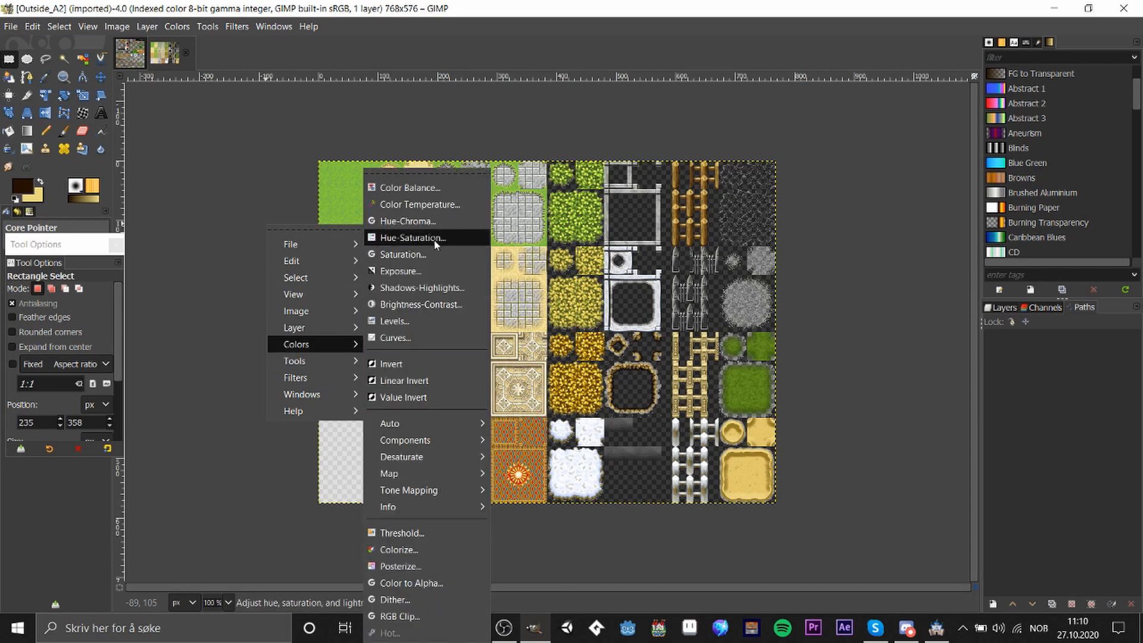
{"action": "left_click", "coordinate": [407, 221]}
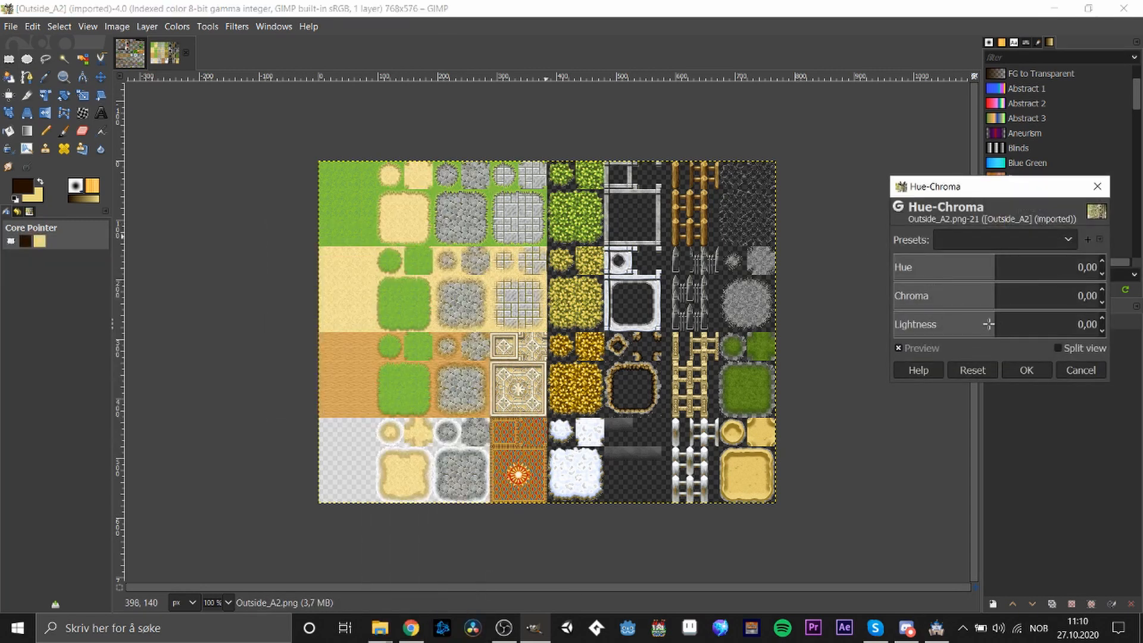
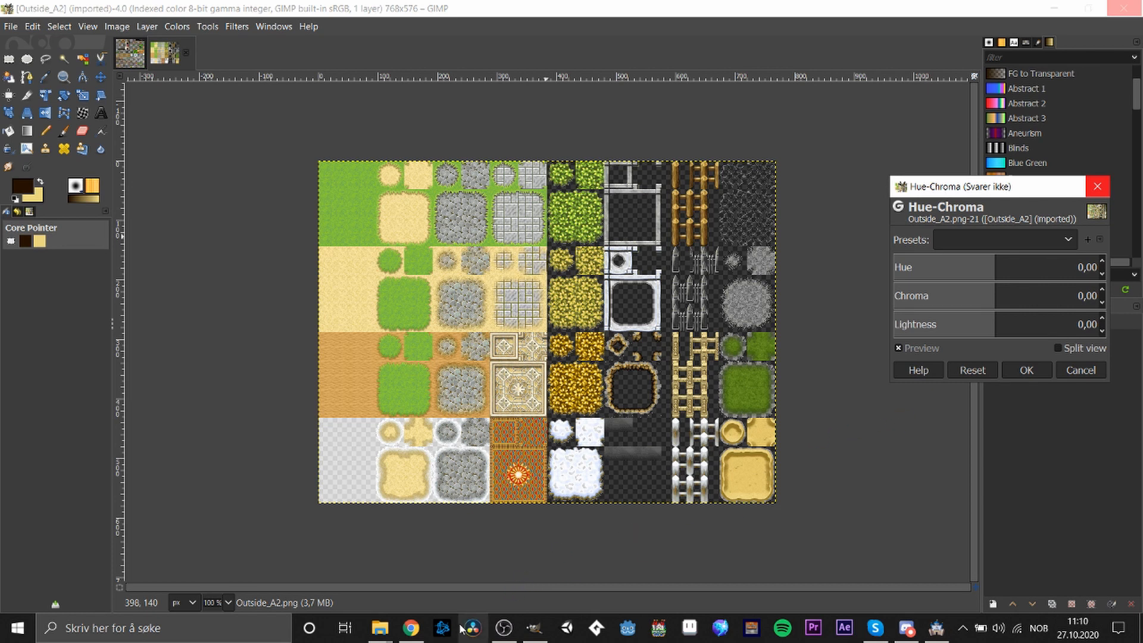
Switch to Chrome, like the "Looking at the RPG Maker MZ Engine" video, close its page and return to GIMP
{"action": "left_click", "coordinate": [411, 628]}
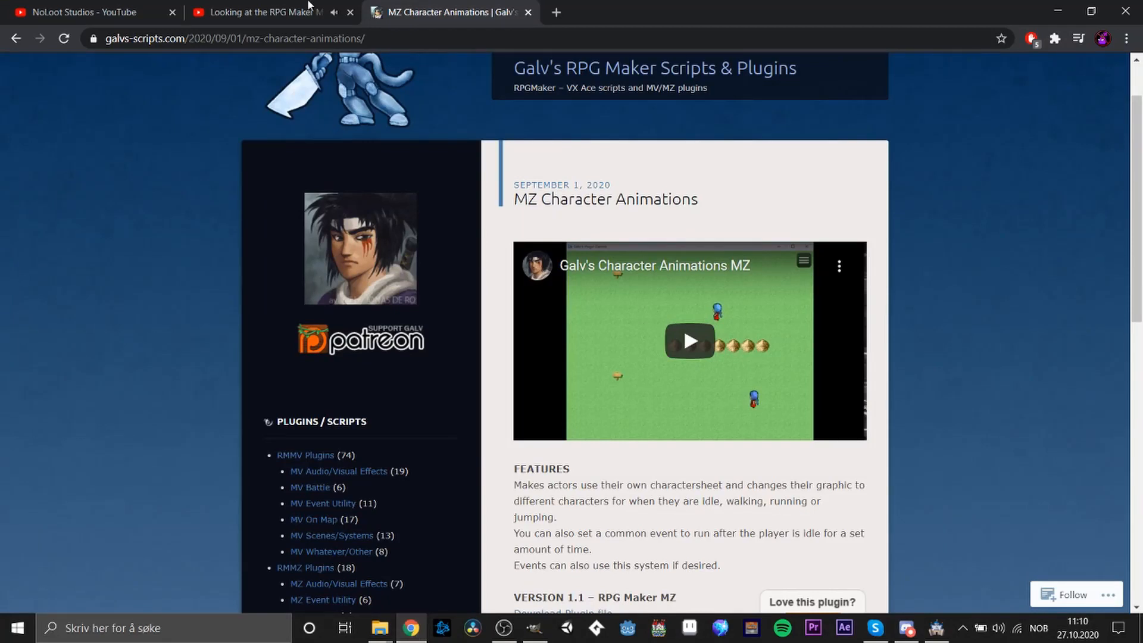
{"action": "left_click", "coordinate": [271, 15]}
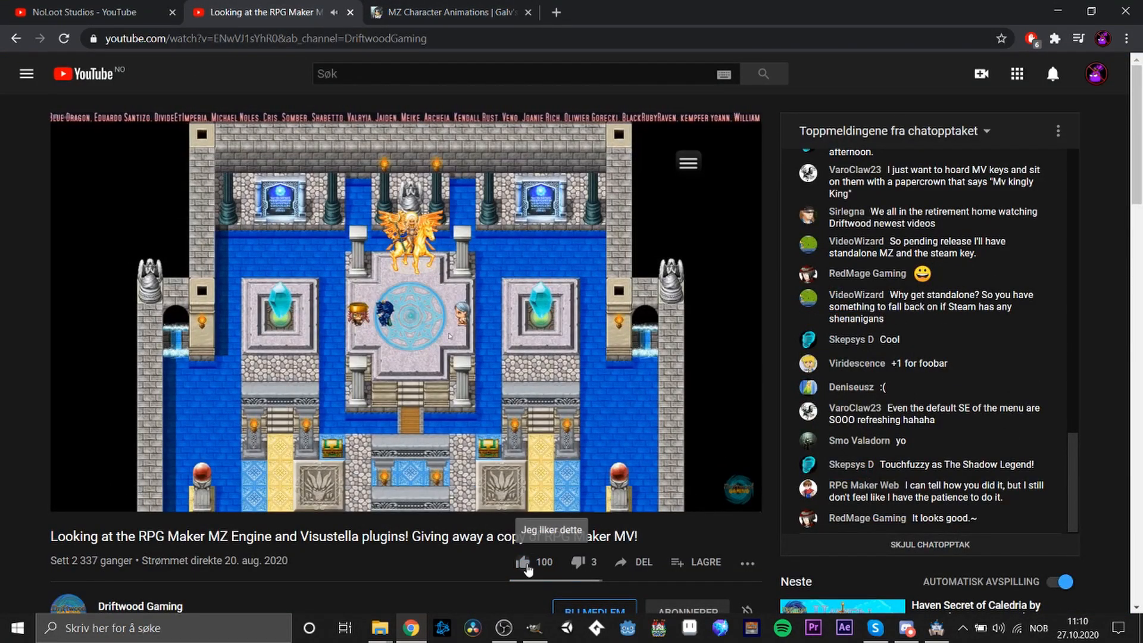
{"action": "left_click", "coordinate": [527, 566]}
{"action": "left_click", "coordinate": [350, 12]}
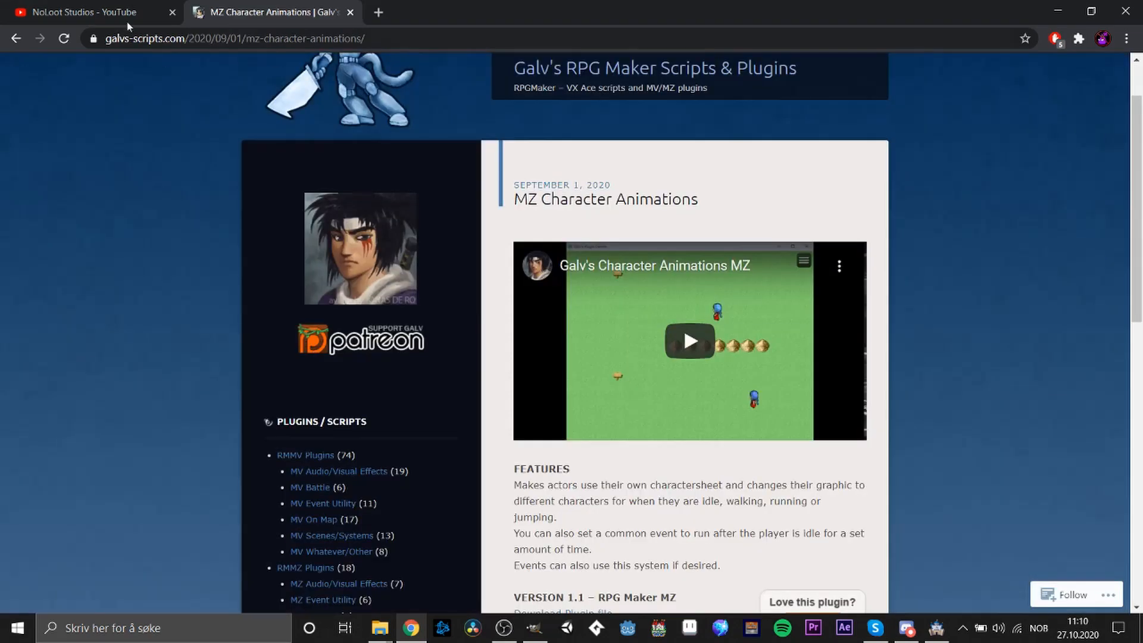
{"action": "left_click", "coordinate": [1058, 13]}
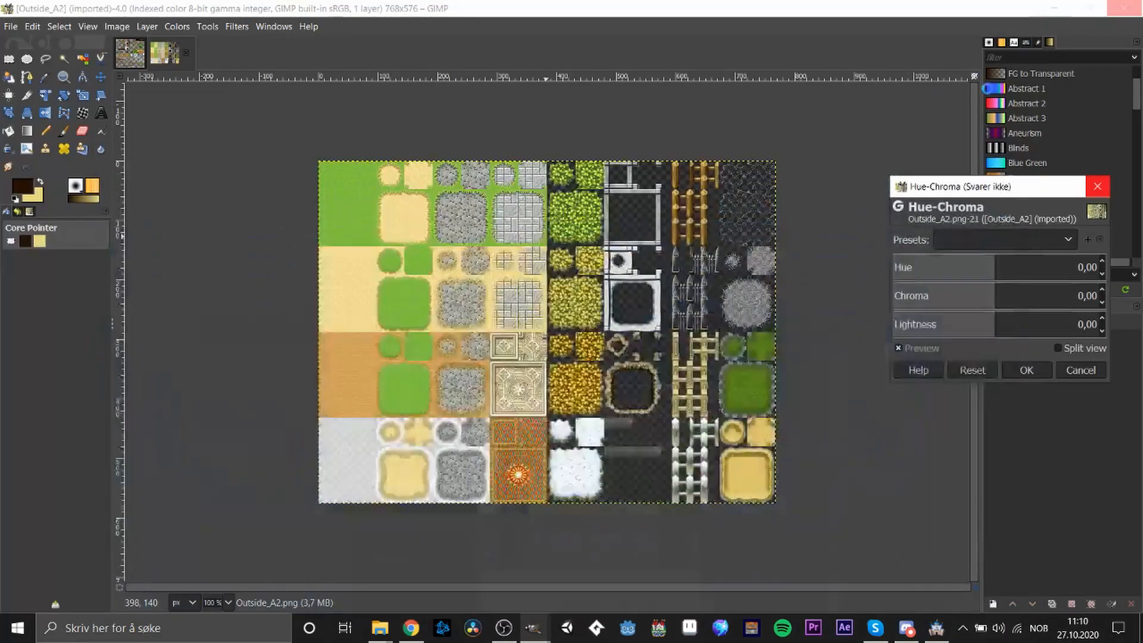
Darken and intensify the tilesheet by applying Hue-Chroma with Lightness about -38 and Chroma about 20
{"action": "left_click", "coordinate": [950, 324]}
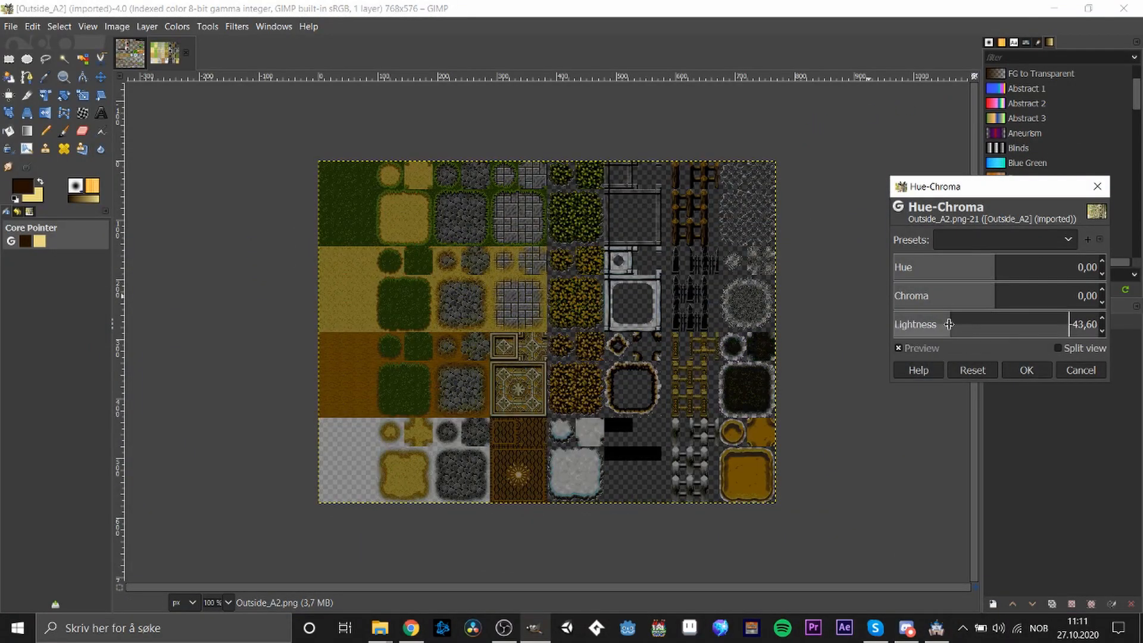
{"action": "left_click_drag", "start_coordinate": [949, 324], "coordinate": [1015, 300]}
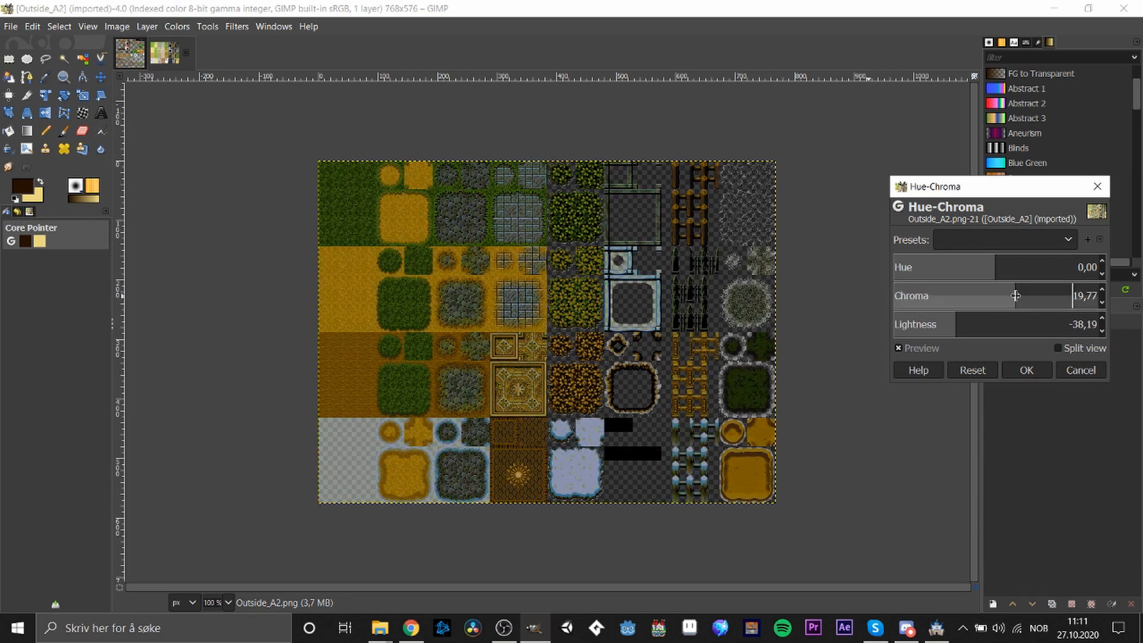
{"action": "left_click", "coordinate": [1022, 370]}
{"action": "left_click", "coordinate": [9, 58]}
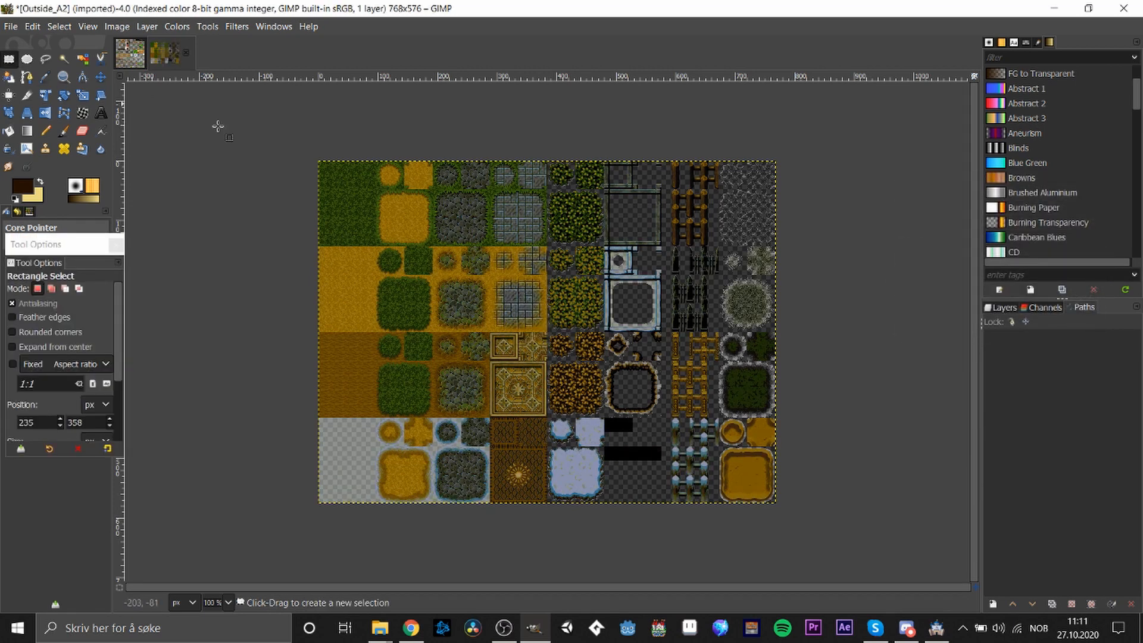
Smooth the Outside_A2 tilesheet by applying Noise Reduction with Strength 3
{"action": "right_click", "coordinate": [254, 204]}
{"action": "mouse_move", "coordinate": [302, 359]}
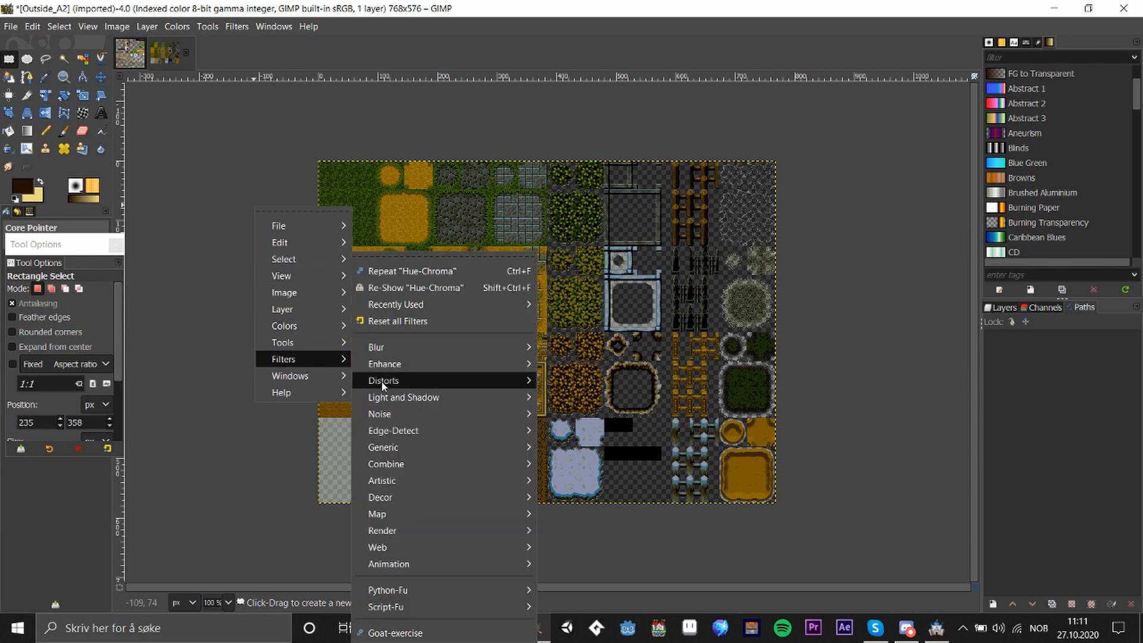
{"action": "mouse_move", "coordinate": [457, 366]}
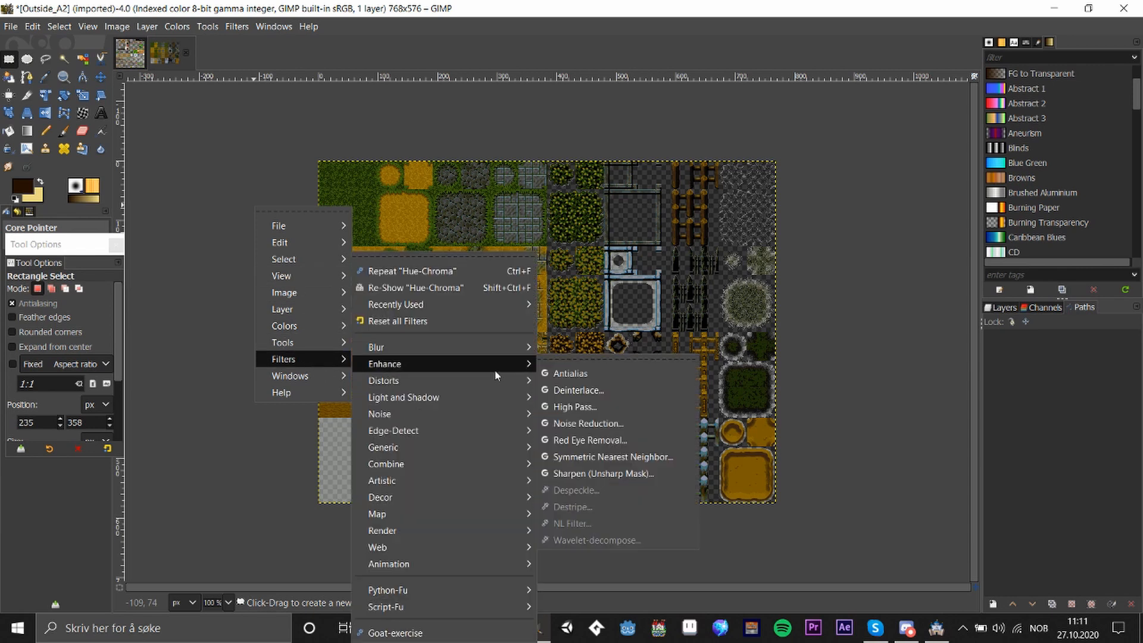
{"action": "left_click", "coordinate": [598, 423]}
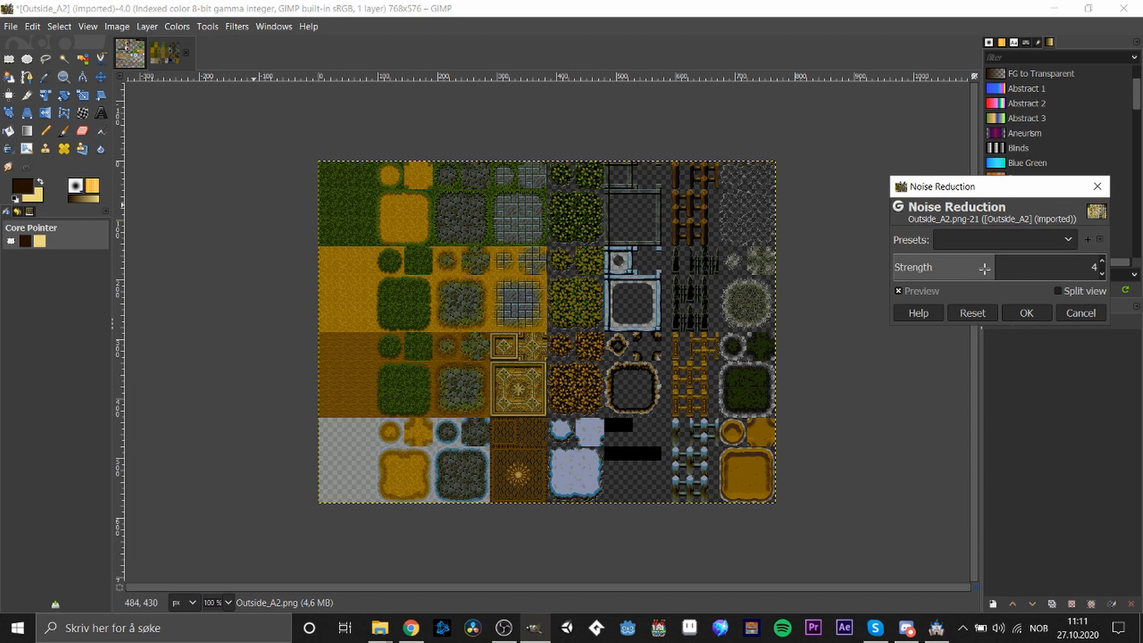
{"action": "scroll", "coordinate": [984, 269], "scroll_direction": "up", "scroll_amount": 1}
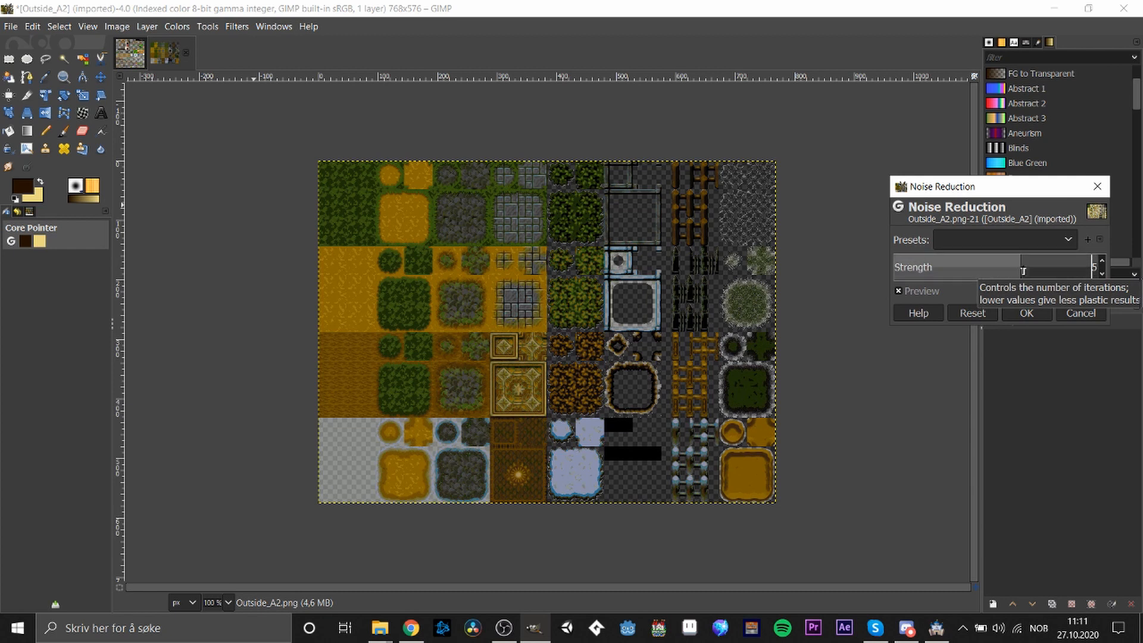
{"action": "left_click_drag", "start_coordinate": [1023, 271], "coordinate": [997, 271]}
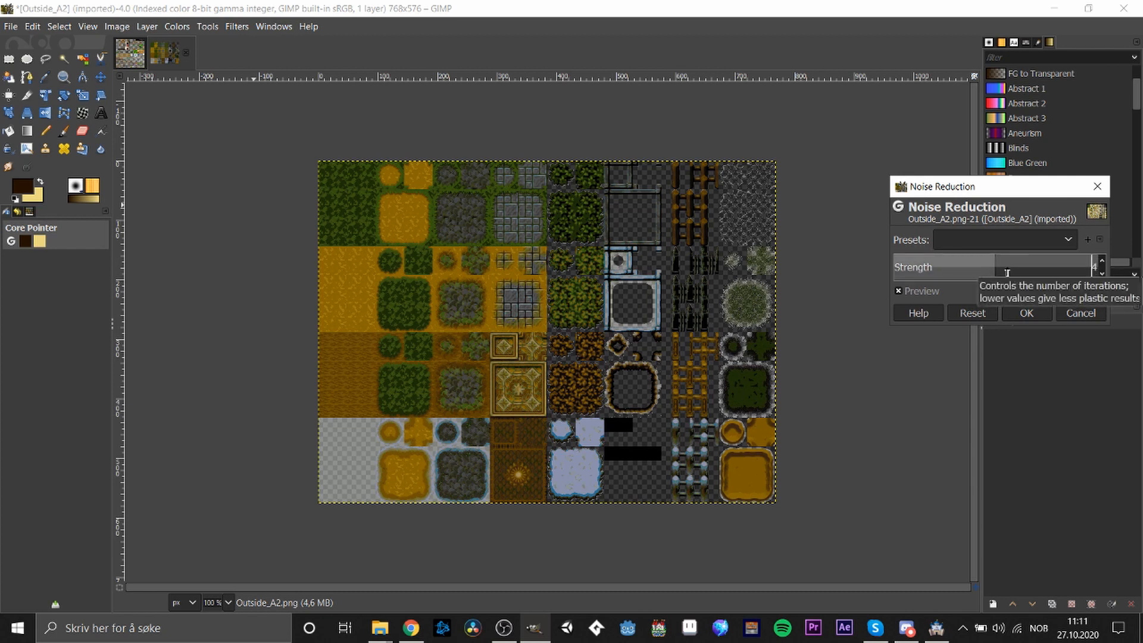
{"action": "left_click", "coordinate": [1104, 275]}
{"action": "left_click", "coordinate": [1104, 276]}
{"action": "left_click", "coordinate": [1103, 275]}
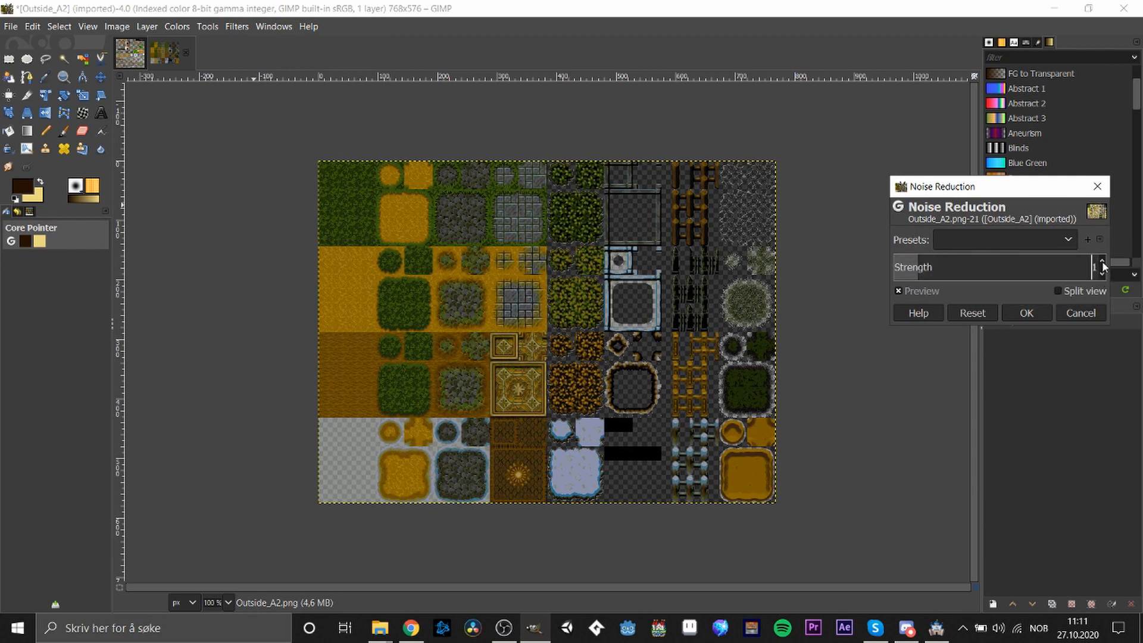
{"action": "left_click", "coordinate": [1101, 262]}
{"action": "left_click", "coordinate": [1102, 262]}
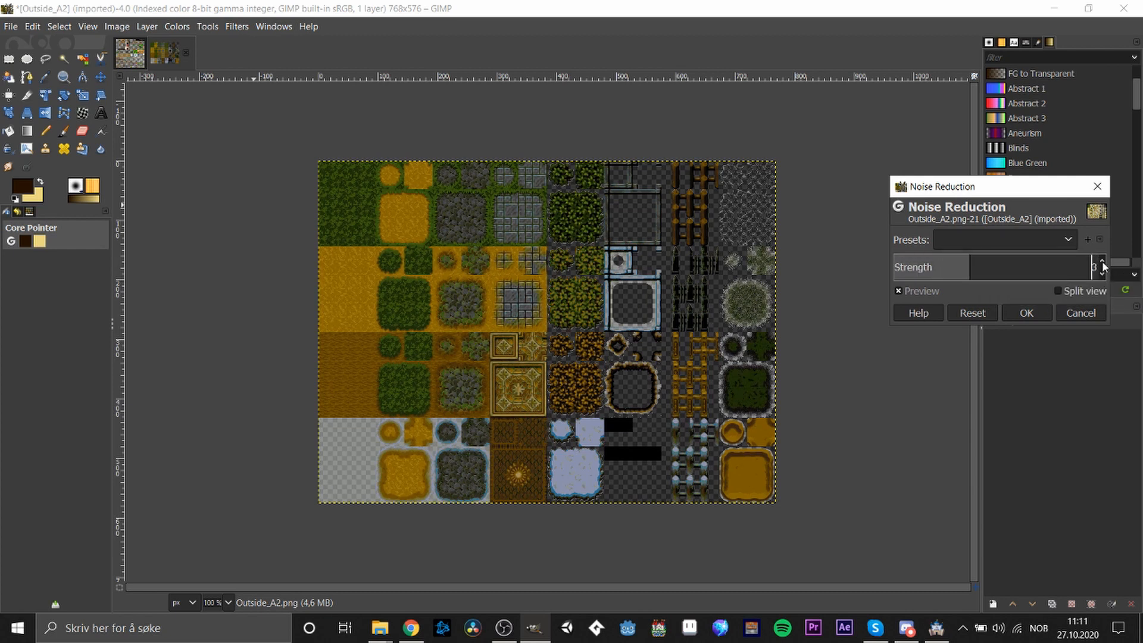
{"action": "left_click", "coordinate": [1050, 307]}
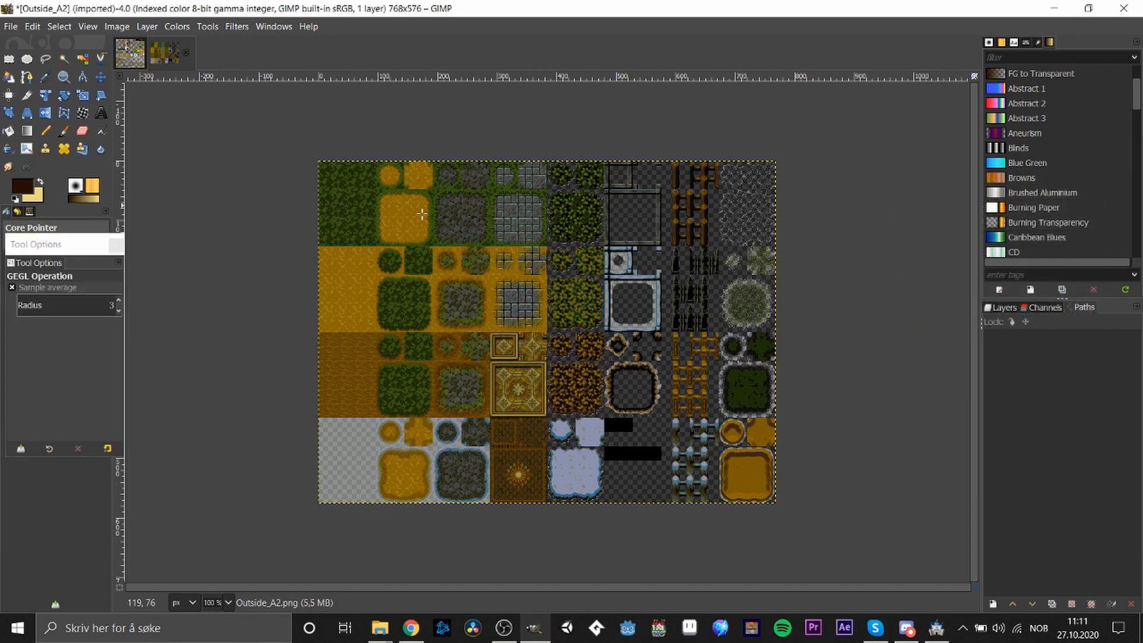
{"action": "scroll", "coordinate": [363, 226], "scroll_direction": "up", "scroll_amount": 2}
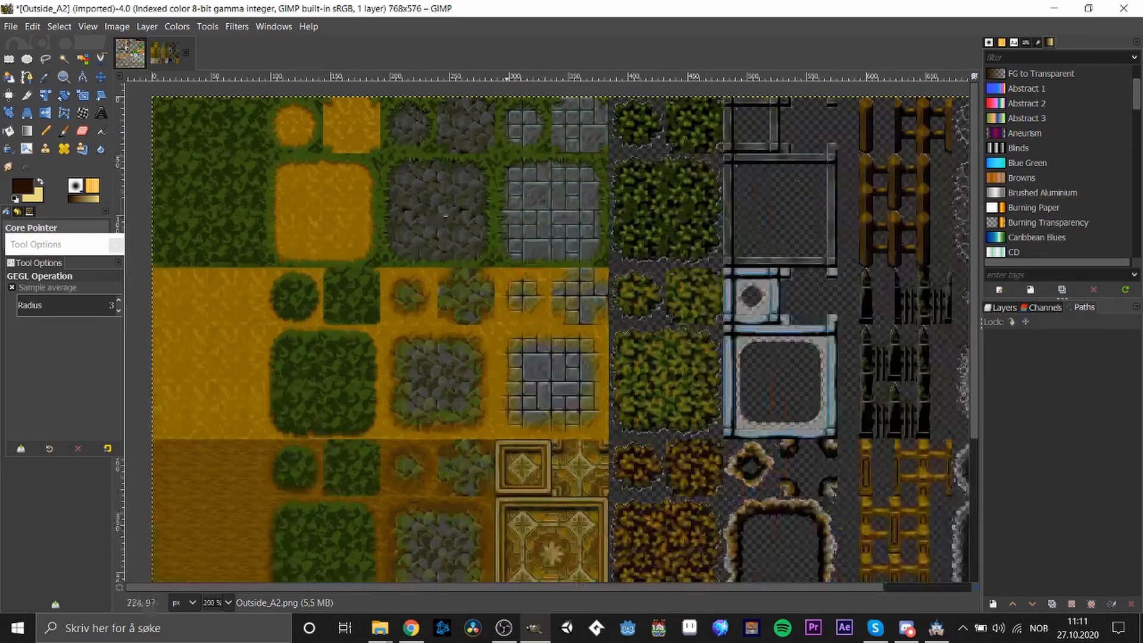
{"action": "right_click", "coordinate": [361, 336]}
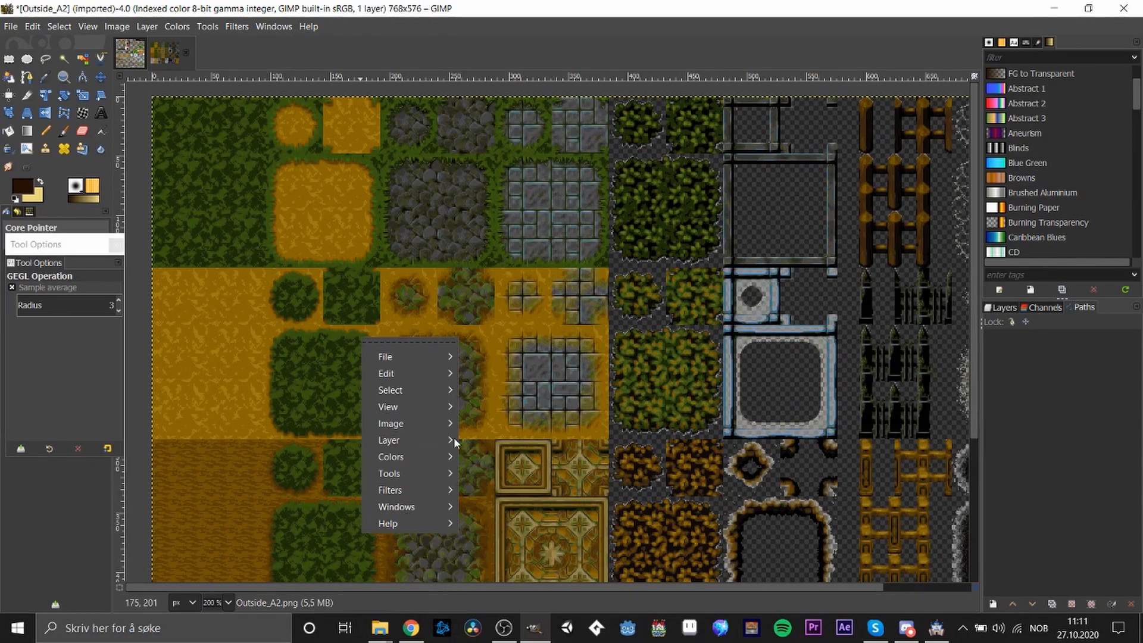
{"action": "mouse_move", "coordinate": [416, 494]}
{"action": "mouse_move", "coordinate": [562, 480]}
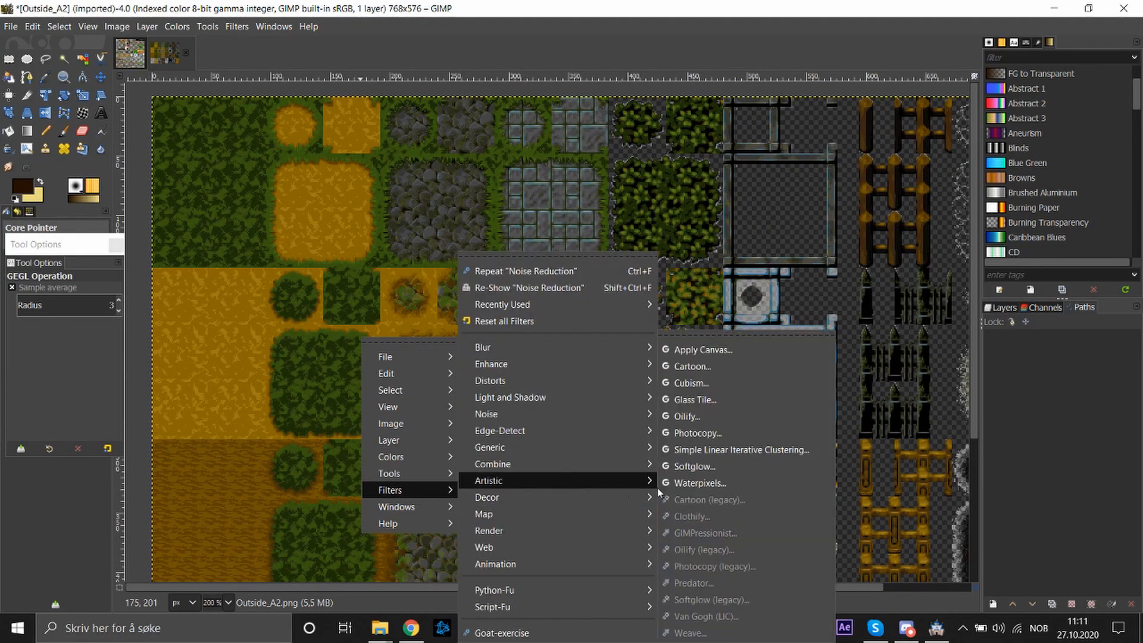
{"action": "left_click", "coordinate": [747, 363]}
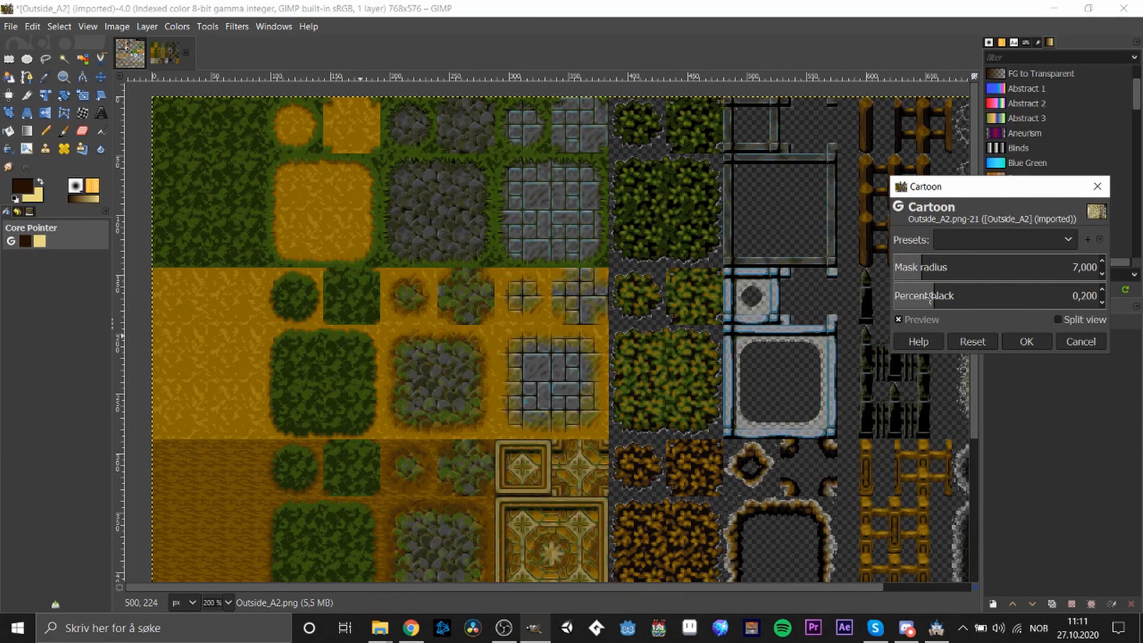
{"action": "left_click", "coordinate": [913, 300]}
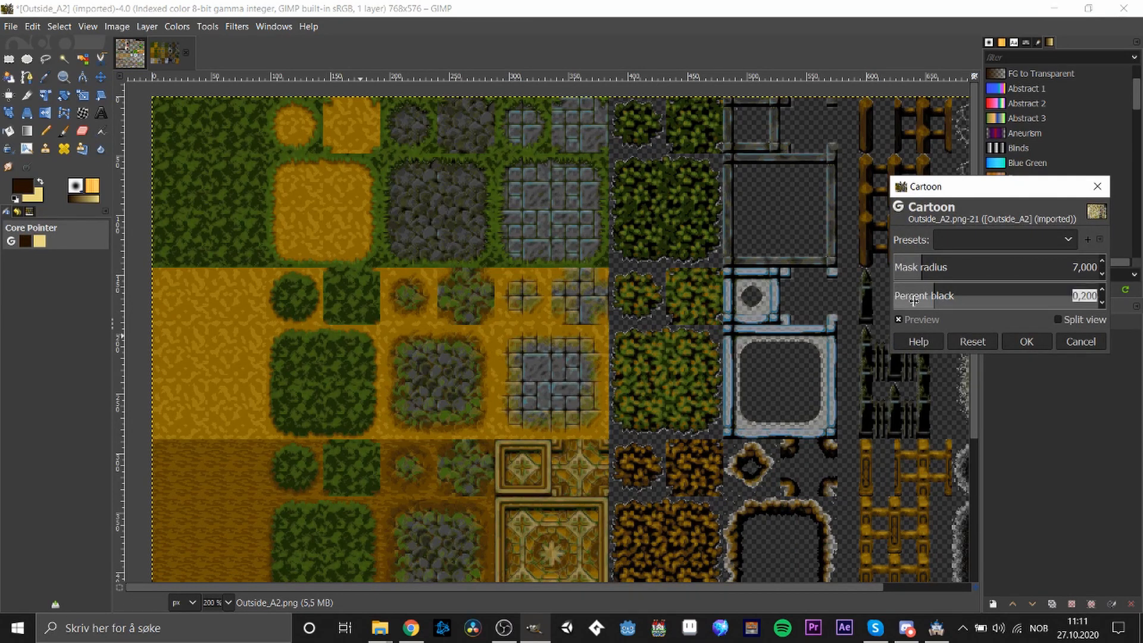
{"action": "left_click_drag", "start_coordinate": [914, 301], "coordinate": [874, 305]}
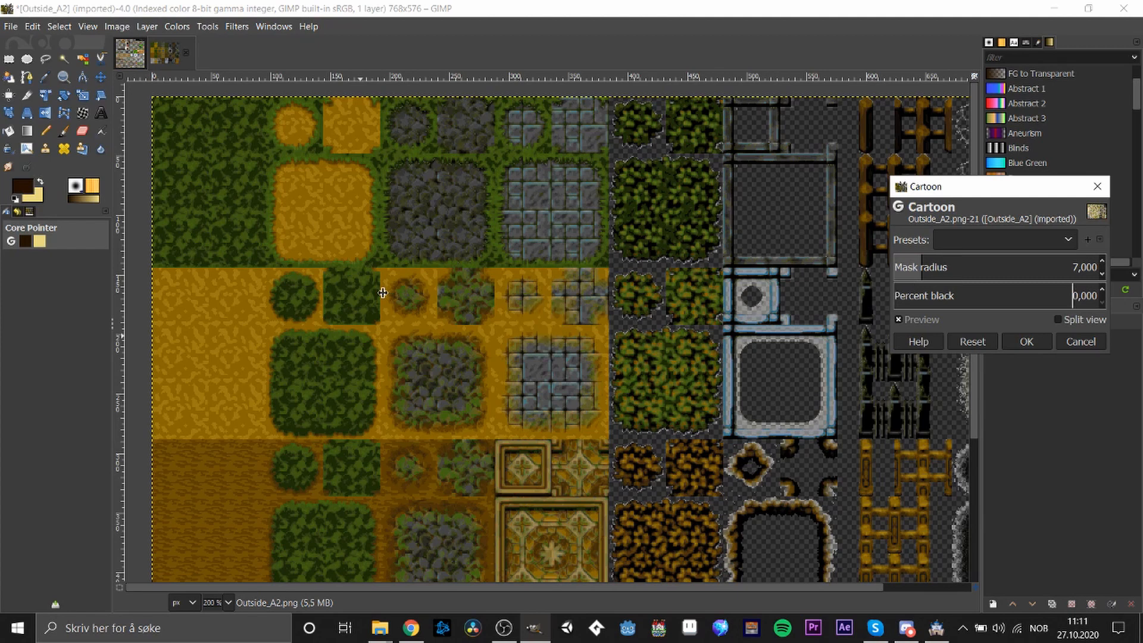
{"action": "left_click", "coordinate": [1074, 346]}
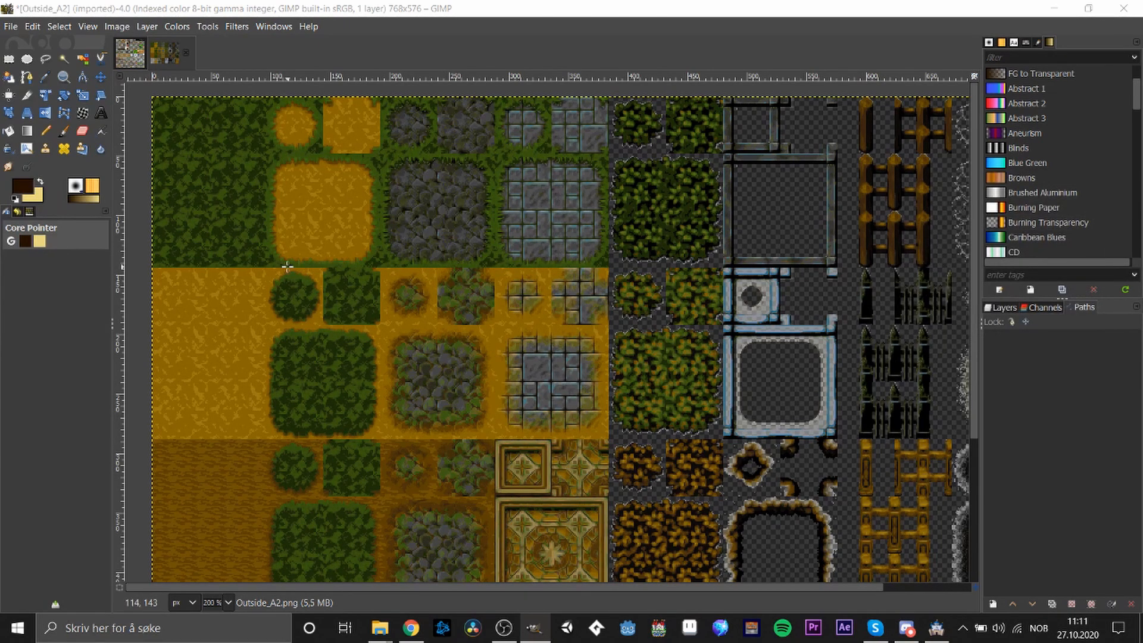
Export the edited tilesheet as Outside_A2.png to the project's img/tilesets folder, replacing the existing file
{"action": "left_click", "coordinate": [9, 59]}
{"action": "scroll", "coordinate": [447, 274], "scroll_direction": "down", "scroll_amount": 2}
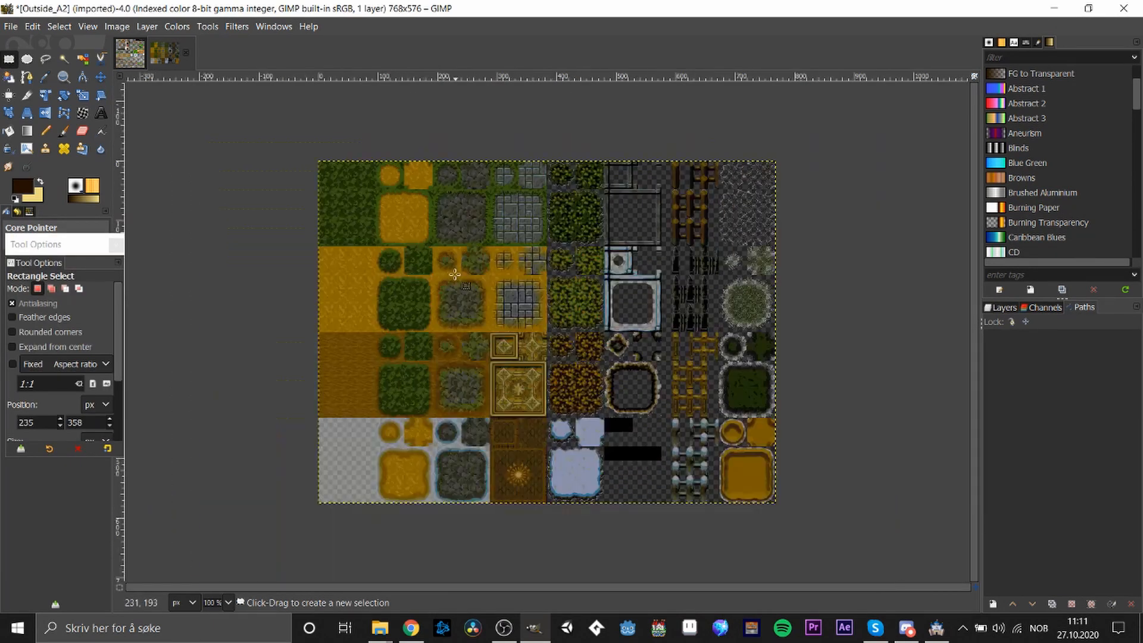
{"action": "left_click", "coordinate": [10, 26]}
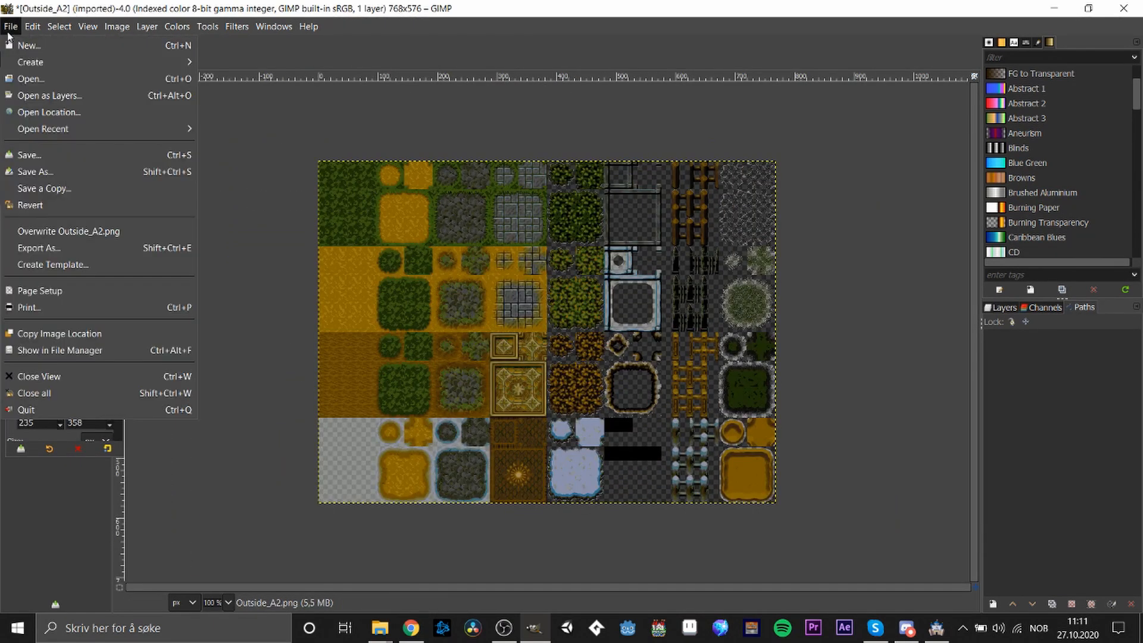
{"action": "left_click", "coordinate": [62, 250]}
{"action": "left_click", "coordinate": [443, 500]}
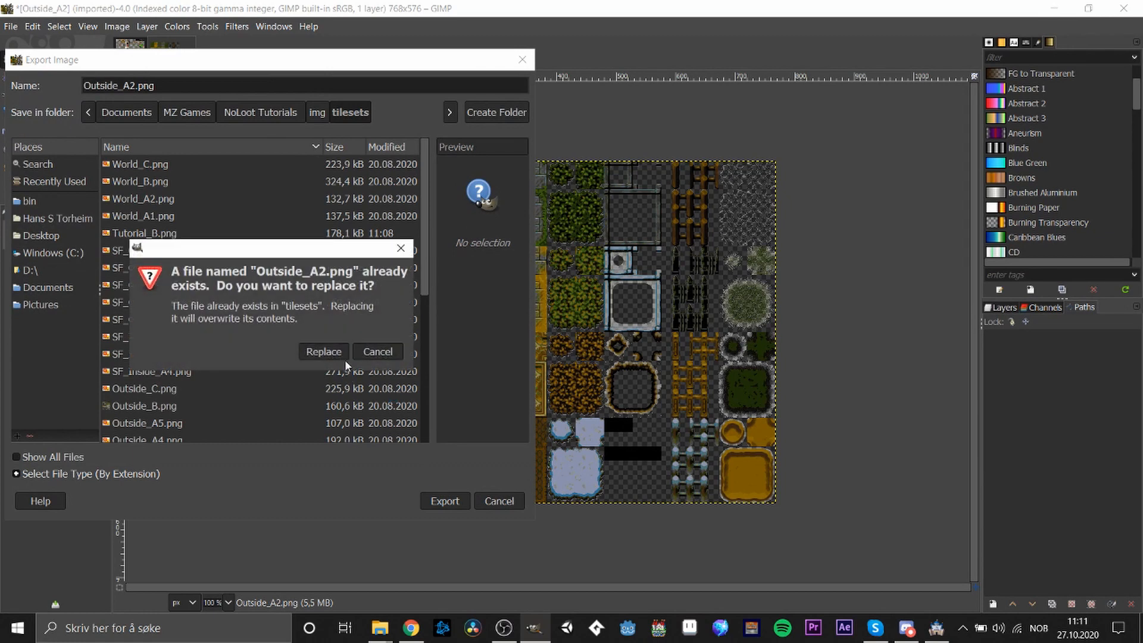
{"action": "left_click", "coordinate": [323, 352]}
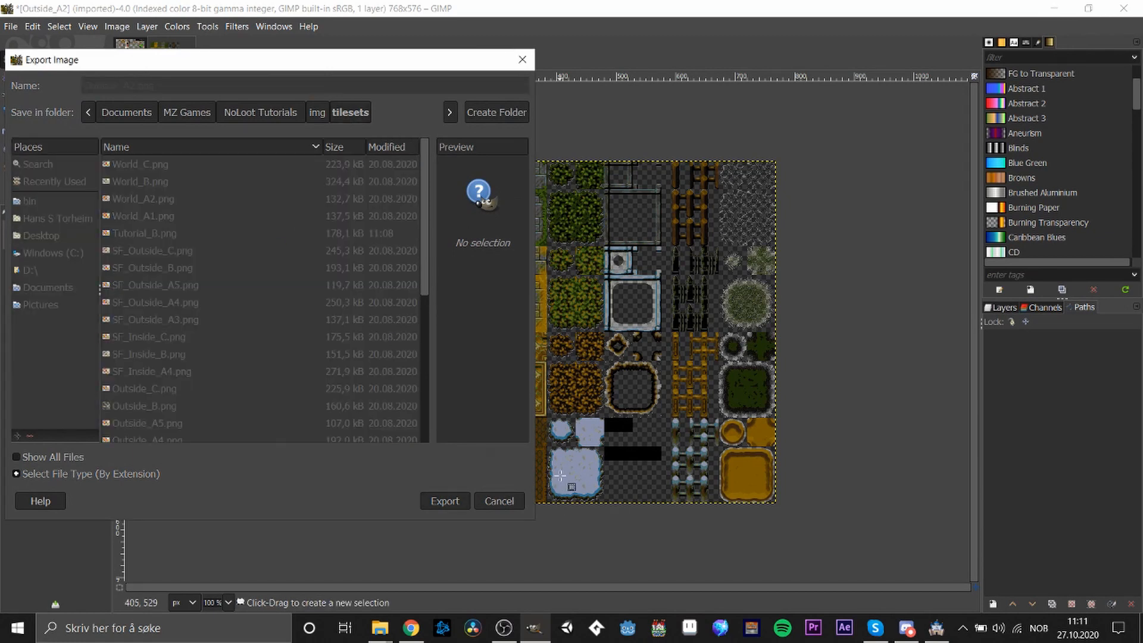
{"action": "left_click", "coordinate": [591, 456]}
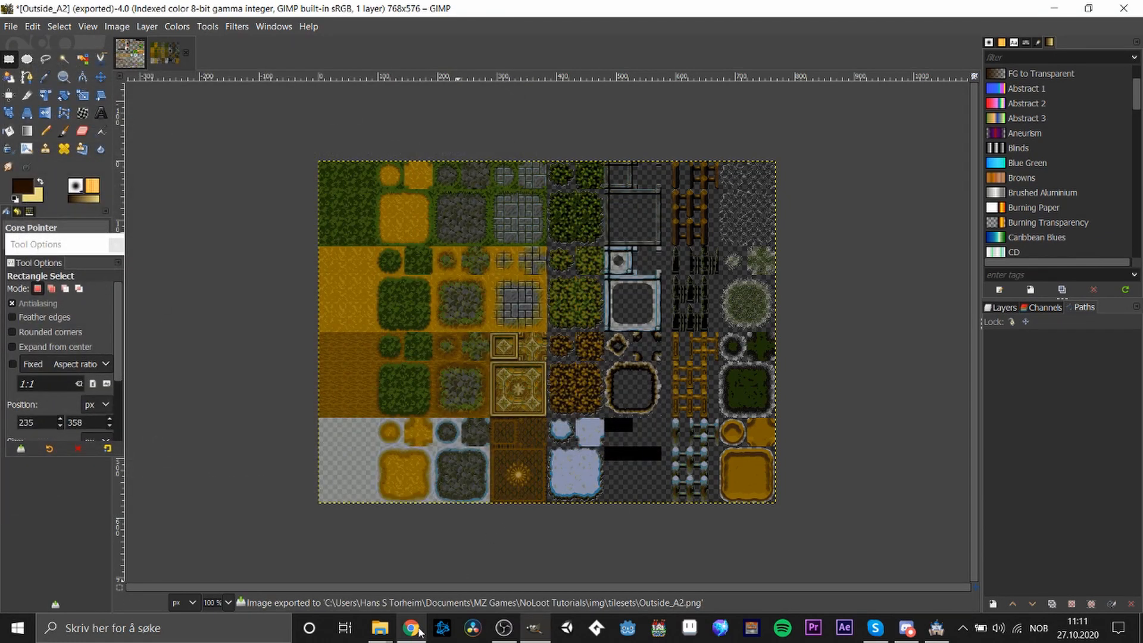
{"action": "left_click", "coordinate": [412, 628]}
{"action": "left_click", "coordinate": [412, 629]}
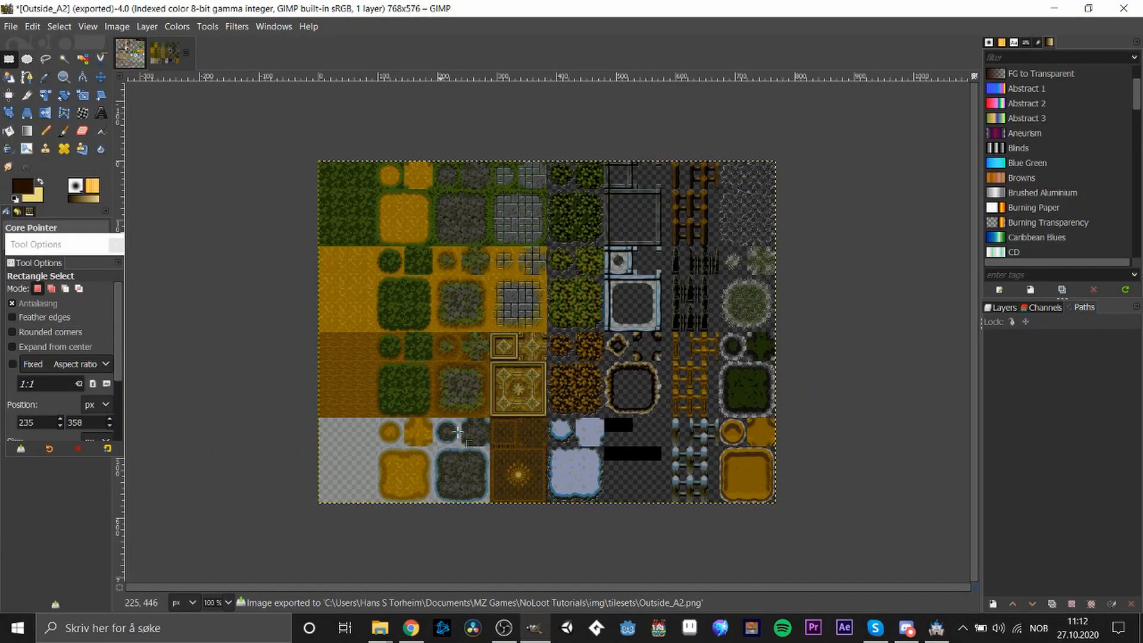
Switch to RPG Maker MZ and reload MAP001 by selecting the NoLoot Tutorials project root and returning to the map
{"action": "left_click", "coordinate": [936, 627]}
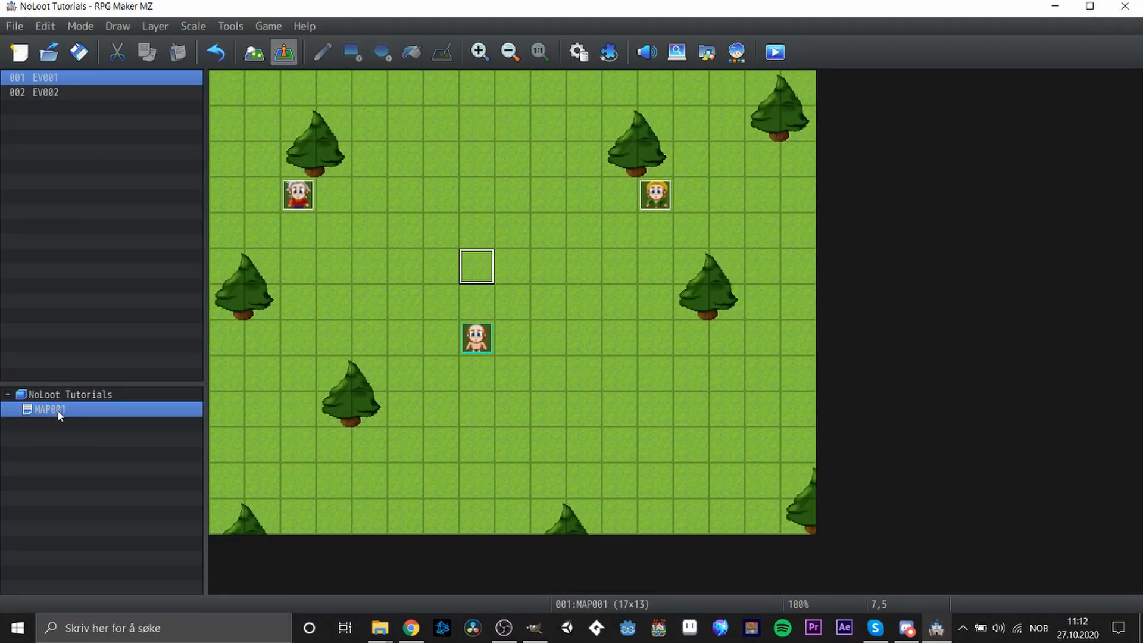
{"action": "left_click", "coordinate": [55, 93]}
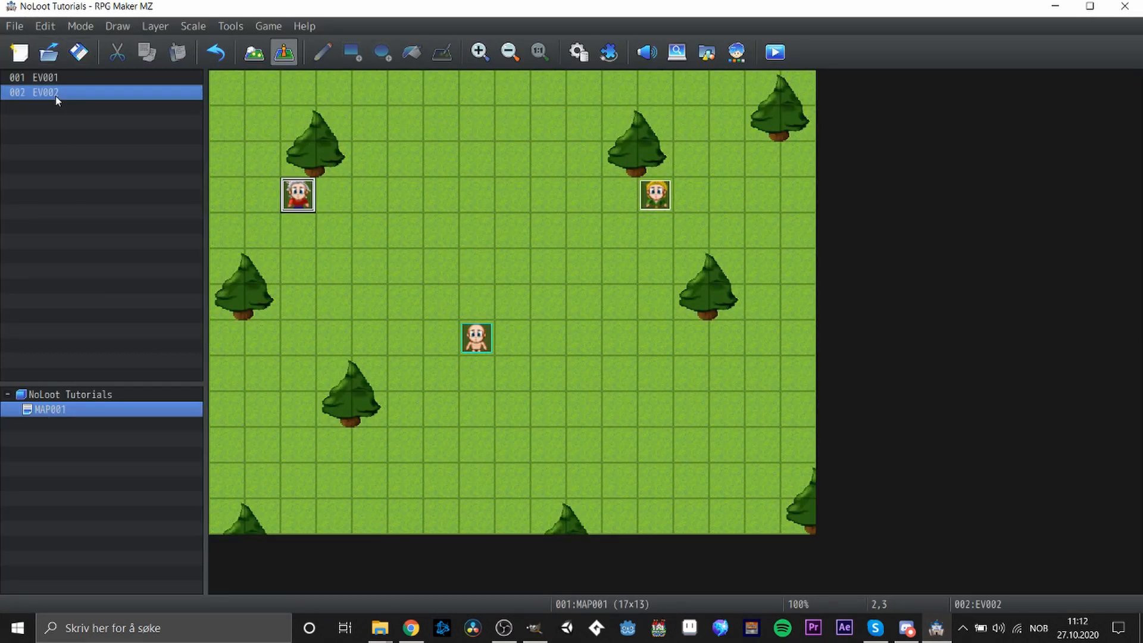
{"action": "left_click", "coordinate": [51, 83]}
{"action": "left_click", "coordinate": [66, 395]}
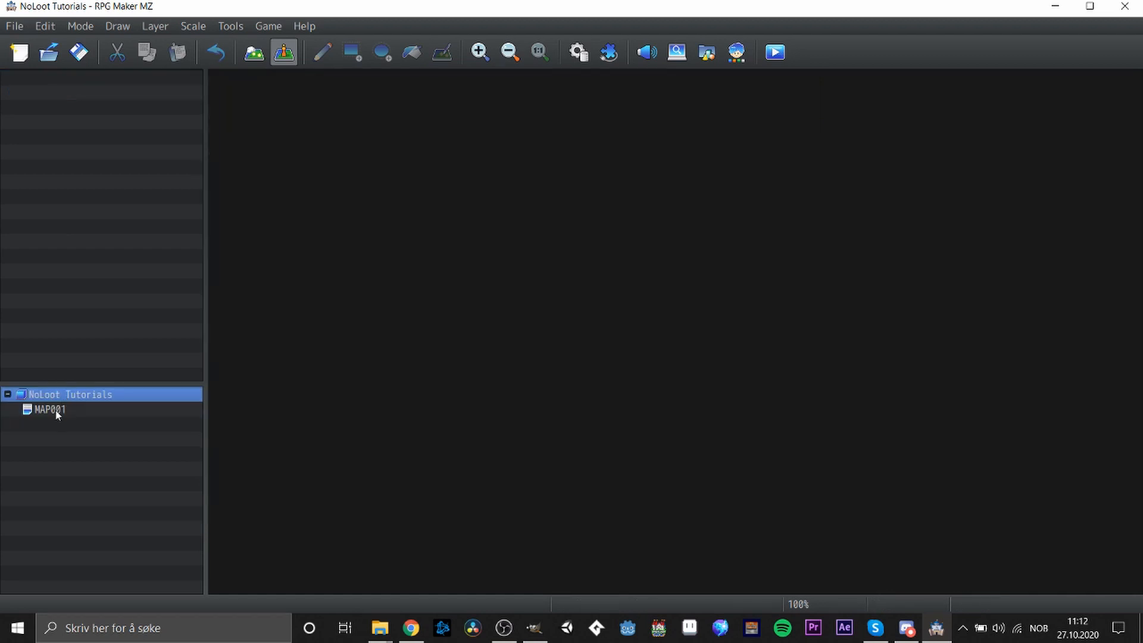
{"action": "left_click", "coordinate": [56, 411]}
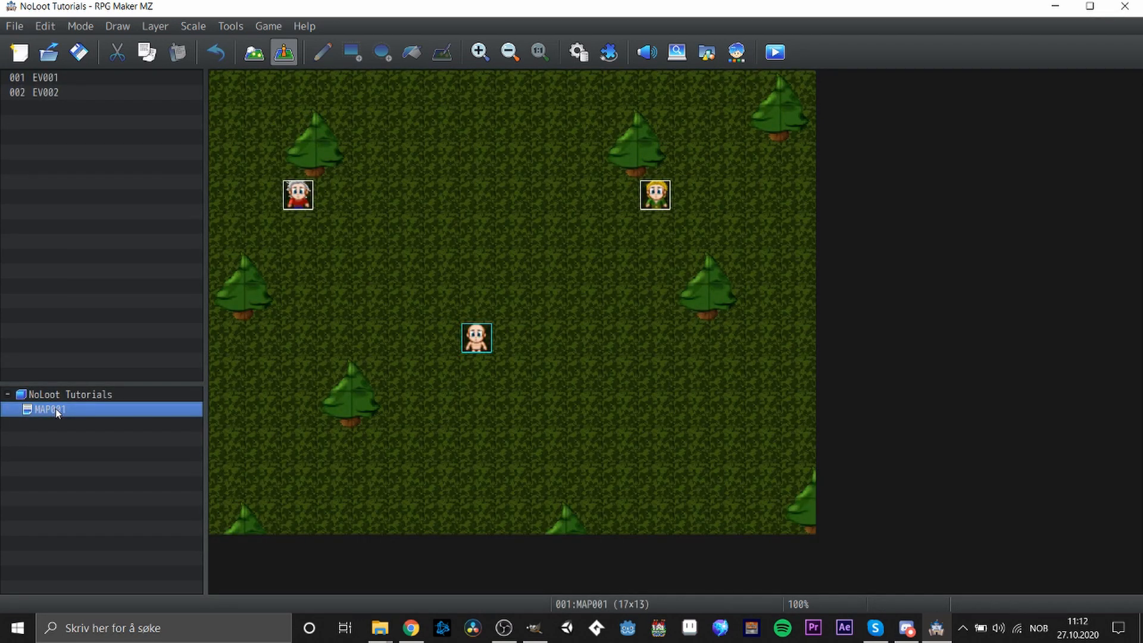
Playtest the project and start a new game in full screen
{"action": "left_click", "coordinate": [774, 53]}
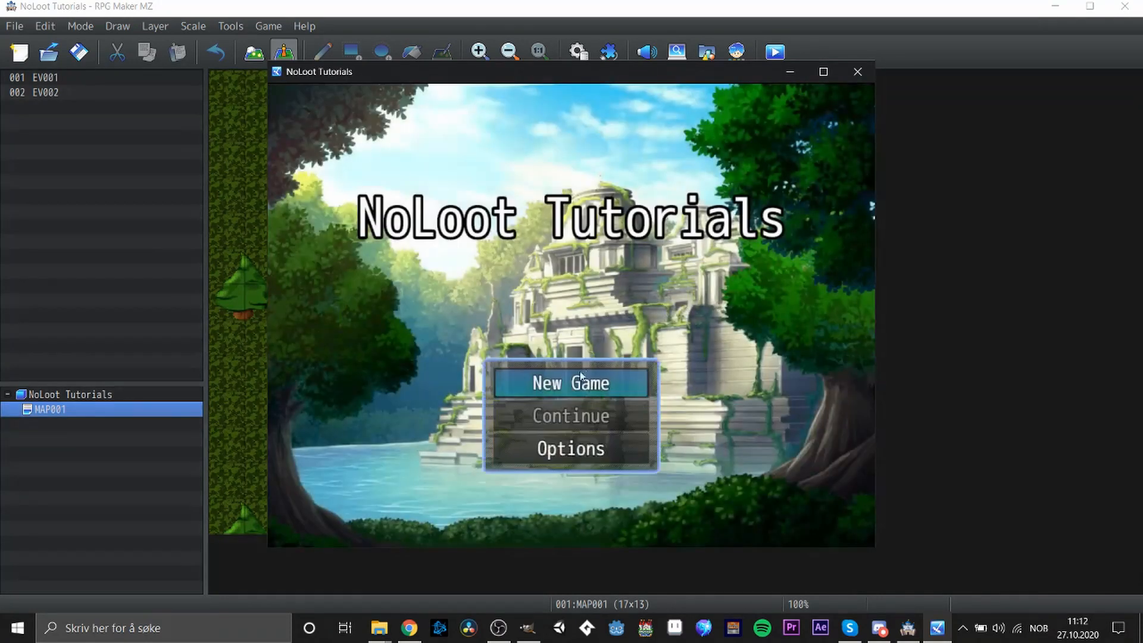
{"action": "left_click", "coordinate": [645, 376]}
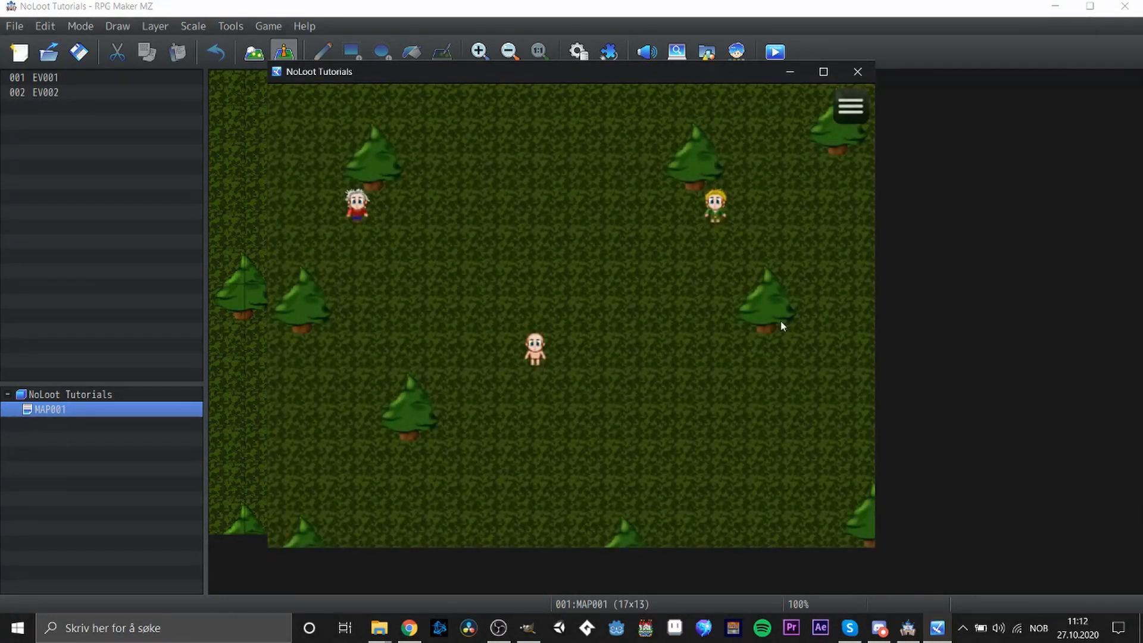
{"action": "key", "text": "F4"}
Walk the character around the map, past the trees and the blond villager, to examine the restyled grass in game
{"action": "key", "text": "Right"}
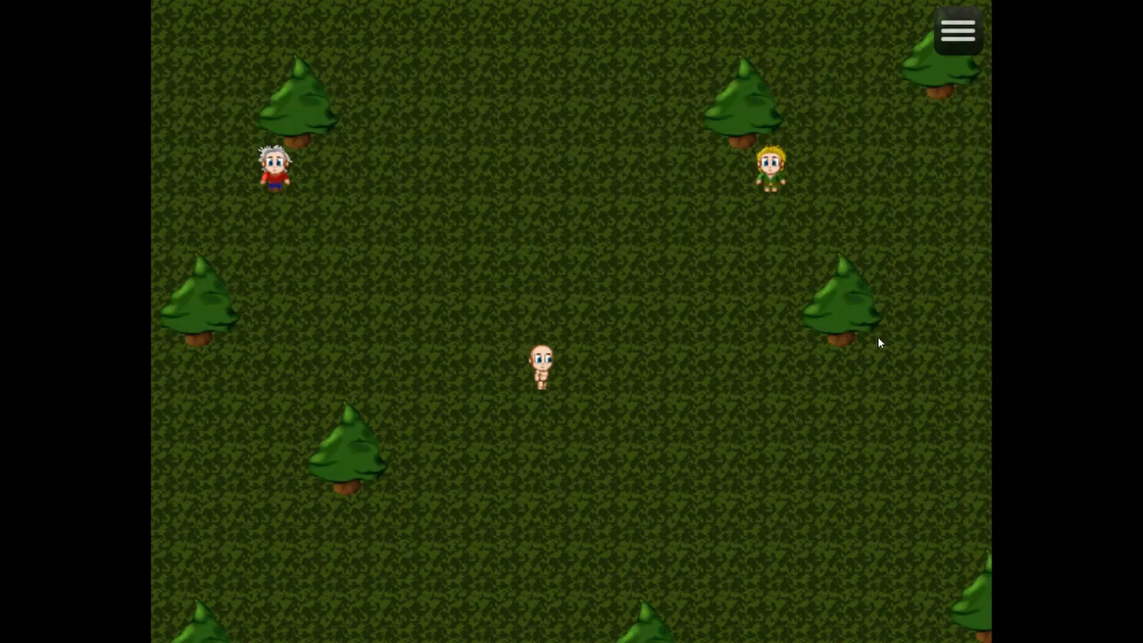
{"action": "key", "text": "Left"}
{"action": "key", "text": "Left"}
{"action": "key", "text": "Left"}
{"action": "key", "text": "Left"}
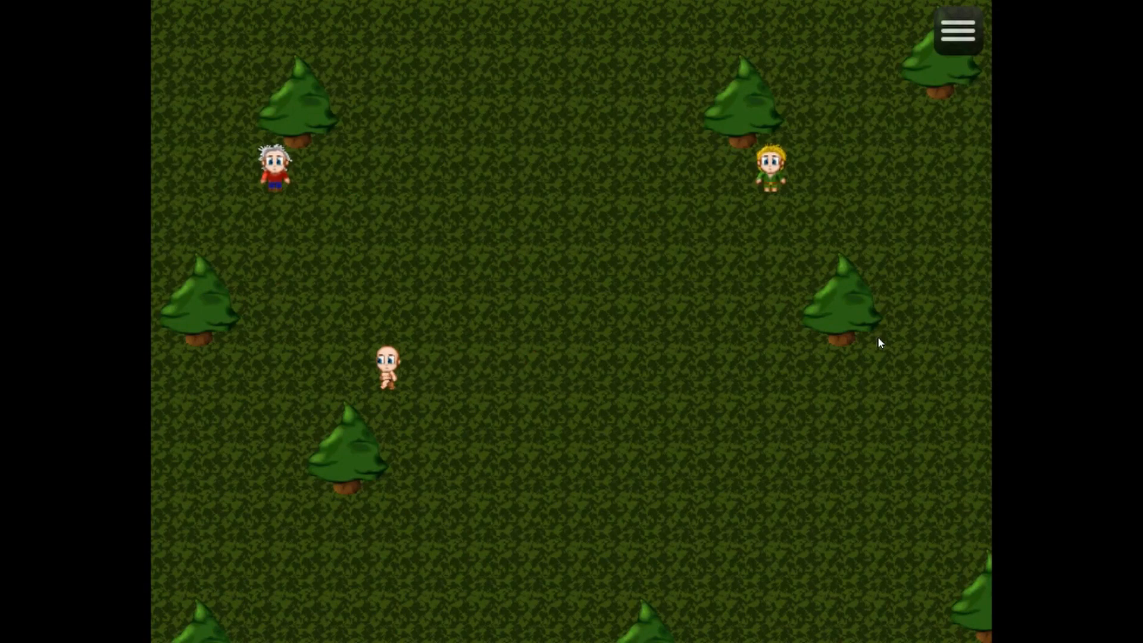
{"action": "key", "text": "Down"}
{"action": "key", "text": "Right"}
{"action": "key", "text": "Down"}
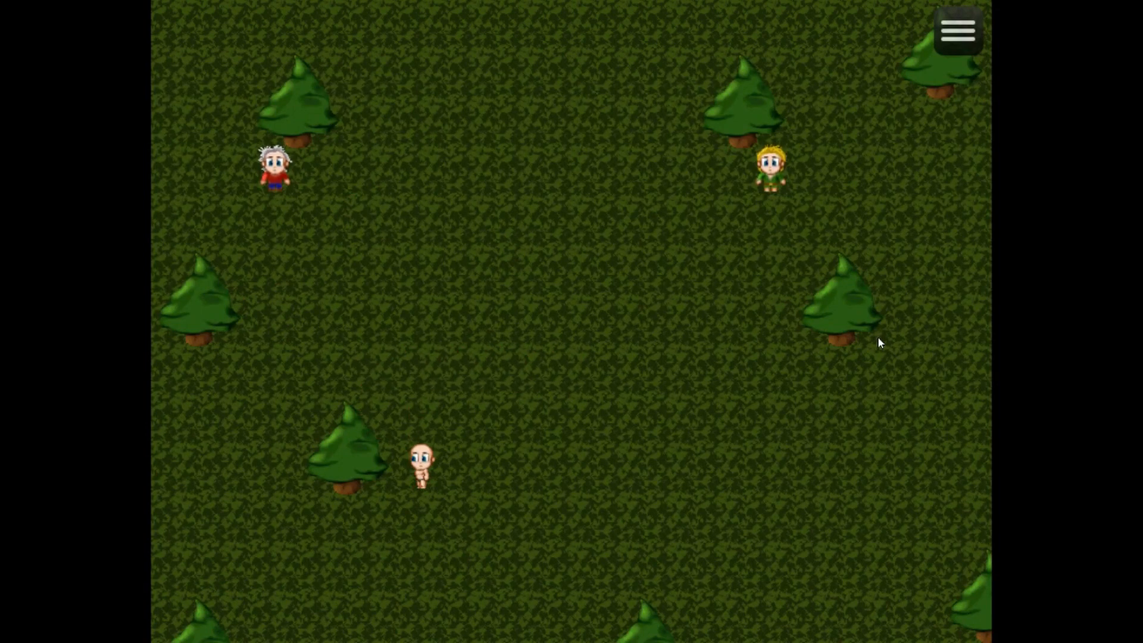
{"action": "key", "text": "Right"}
{"action": "key", "text": "Right"}
{"action": "key", "text": "Right"}
{"action": "key", "text": "Right"}
{"action": "key", "text": "Up"}
{"action": "key", "text": "Up"}
{"action": "key", "text": "Up"}
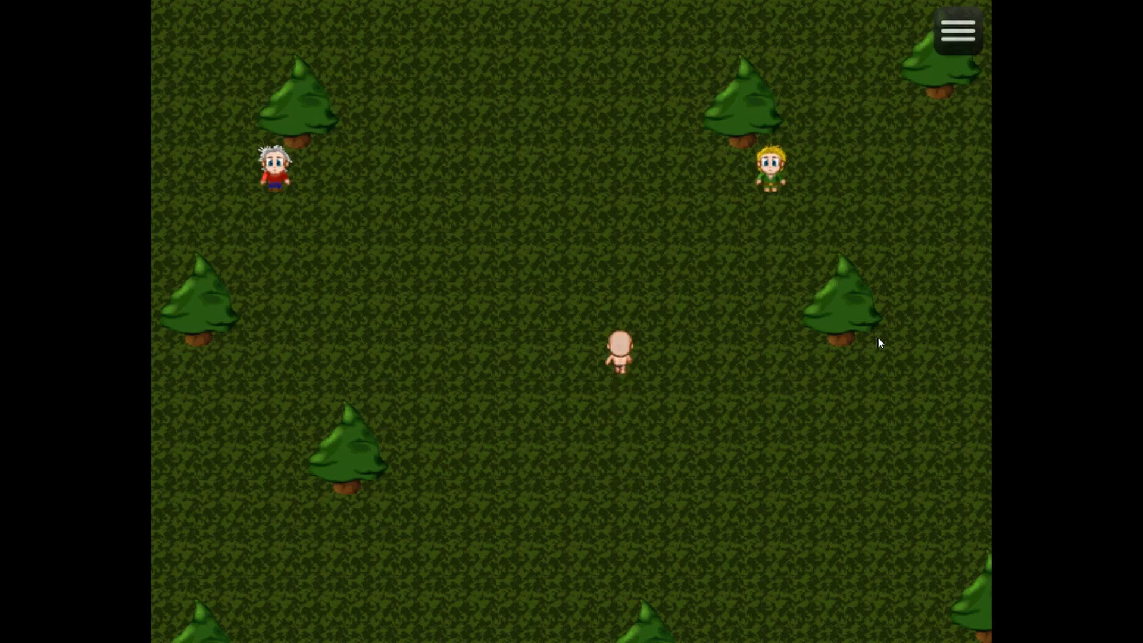
{"action": "key", "text": "Left"}
{"action": "key", "text": "Up"}
{"action": "key", "text": "Up"}
{"action": "key", "text": "Up"}
{"action": "key", "text": "Up"}
{"action": "key", "text": "Right"}
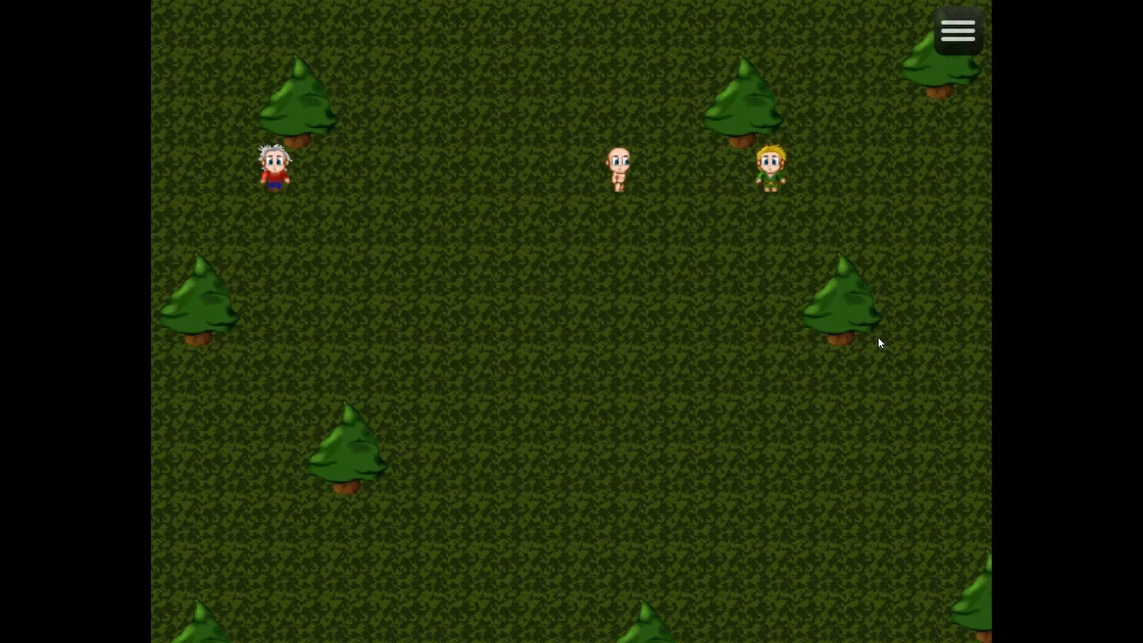
{"action": "key", "text": "Left"}
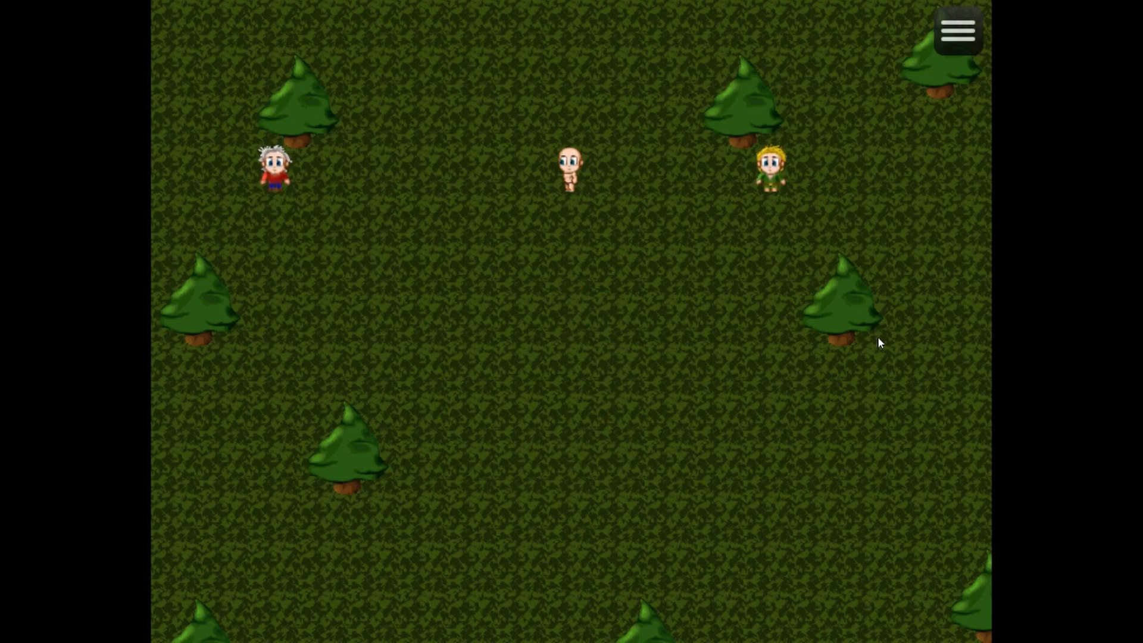
{"action": "key", "text": "Right"}
{"action": "key", "text": "Right"}
{"action": "key", "text": "Right"}
{"action": "key", "text": "Left"}
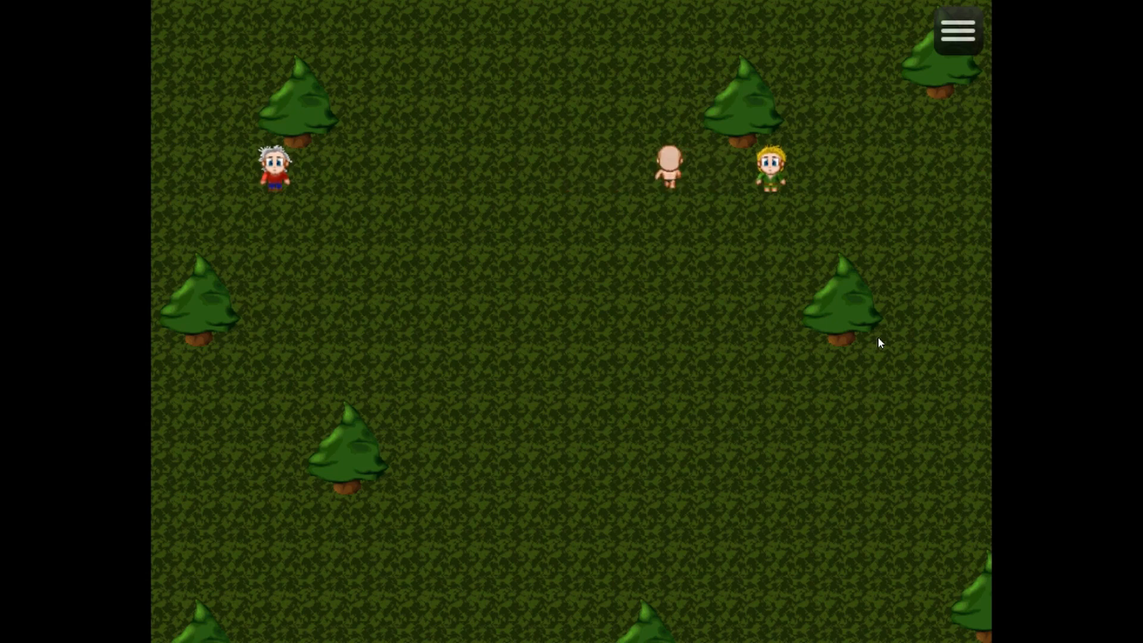
{"action": "key", "text": "Up"}
{"action": "key", "text": "Up"}
{"action": "key", "text": "Right"}
{"action": "key", "text": "Right"}
{"action": "key", "text": "Right"}
{"action": "key", "text": "Down"}
{"action": "key", "text": "Down"}
{"action": "key", "text": "Down"}
{"action": "key", "text": "Down"}
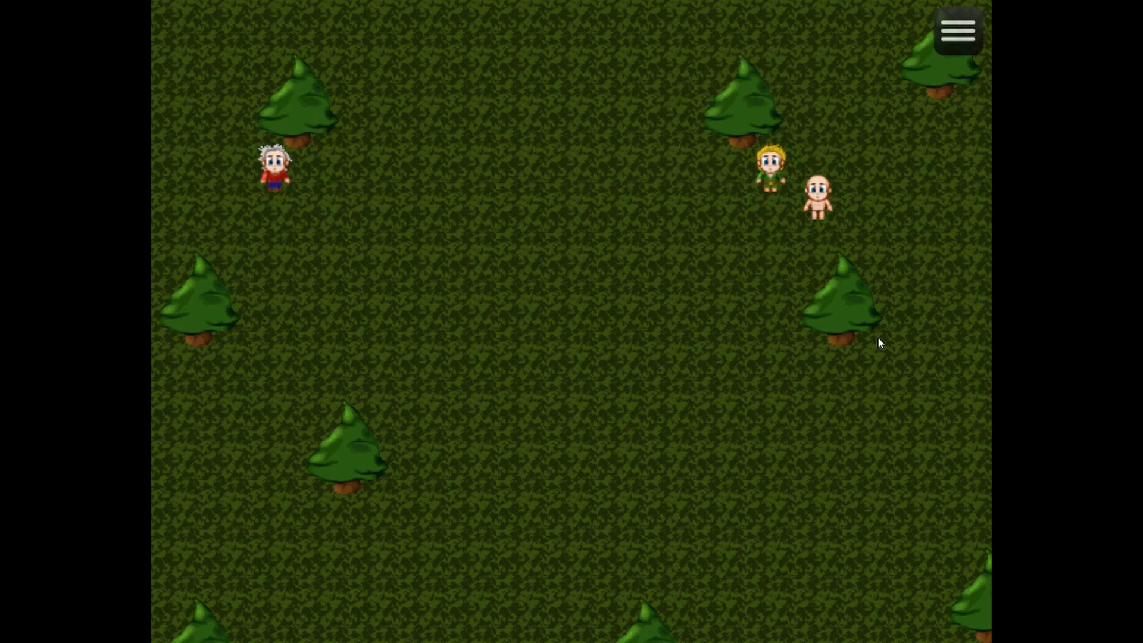
Walk the character down and across the map to the tree near the map's lower part, examining the grass pattern
{"action": "key", "text": "Left"}
{"action": "key", "text": "Down"}
{"action": "key", "text": "Left"}
{"action": "key", "text": "Left"}
{"action": "key", "text": "Left"}
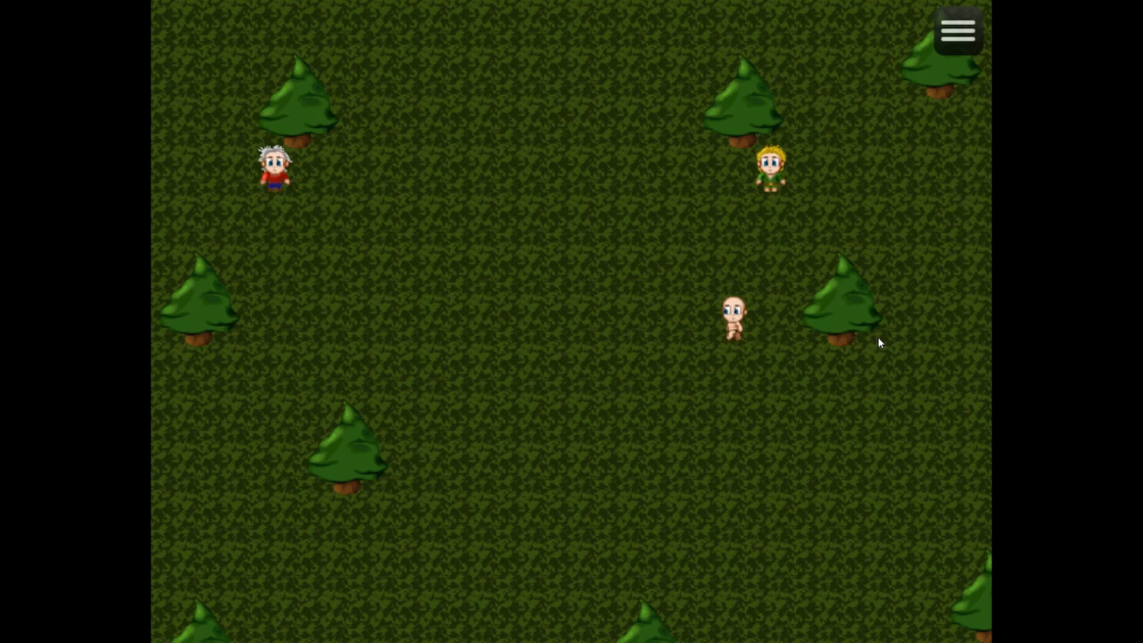
{"action": "key", "text": "Left"}
{"action": "key", "text": "Left"}
{"action": "key", "text": "Left"}
{"action": "key", "text": "Left"}
{"action": "key", "text": "Down"}
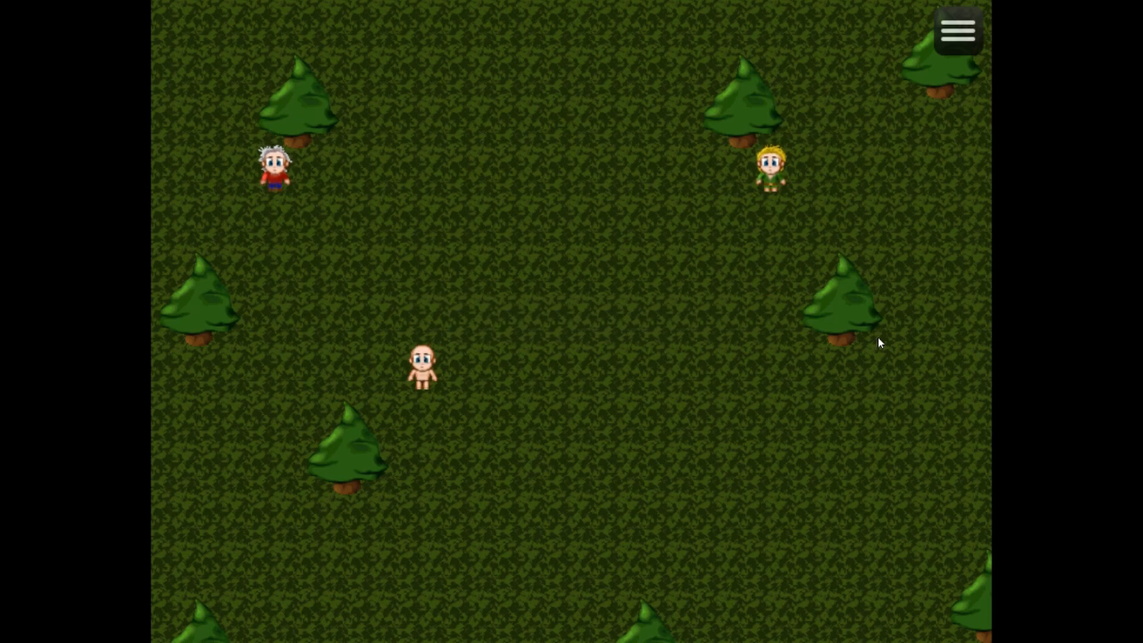
{"action": "key", "text": "Right"}
{"action": "key", "text": "Left"}
{"action": "key", "text": "Right"}
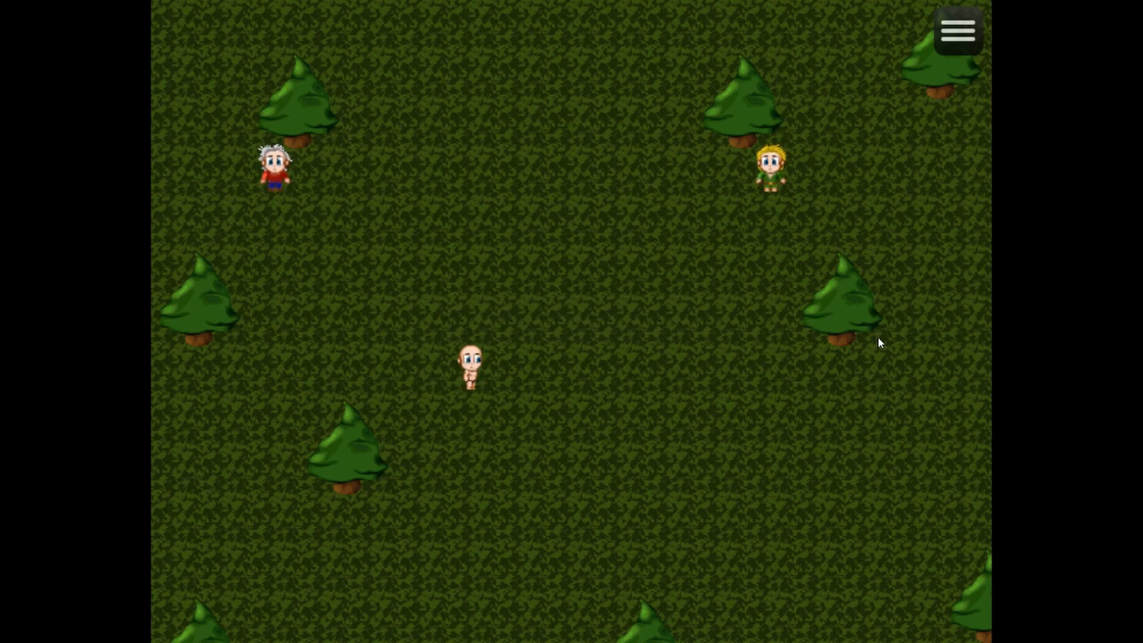
End the playtest by closing the rmmz-game window
{"action": "key", "text": "Escape"}
{"action": "key", "text": "Escape"}
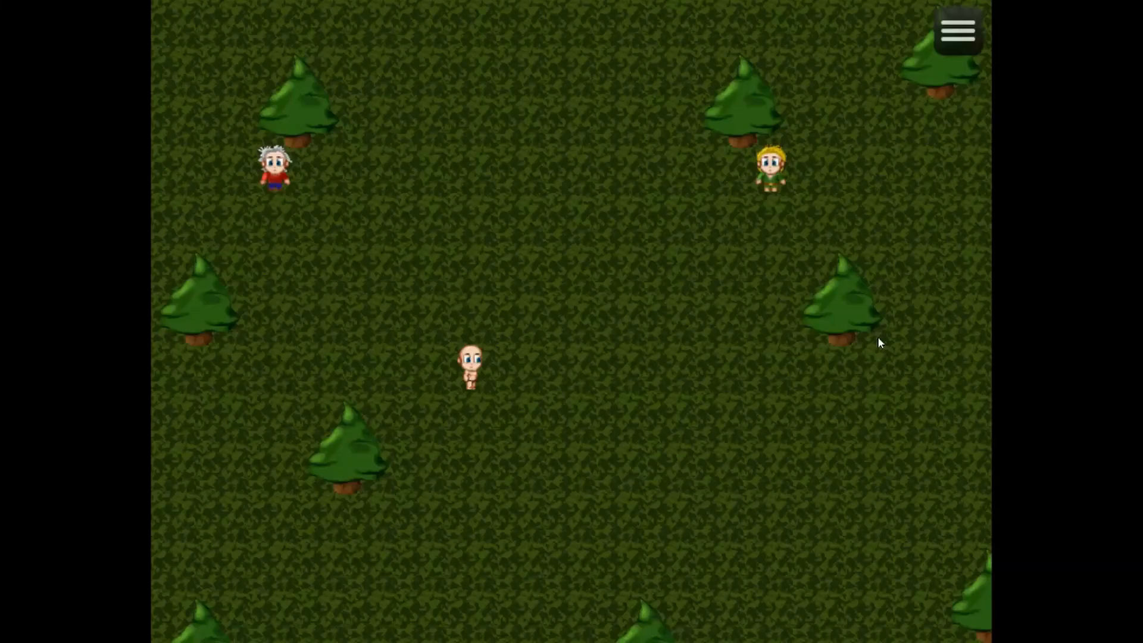
{"action": "key", "text": "super"}
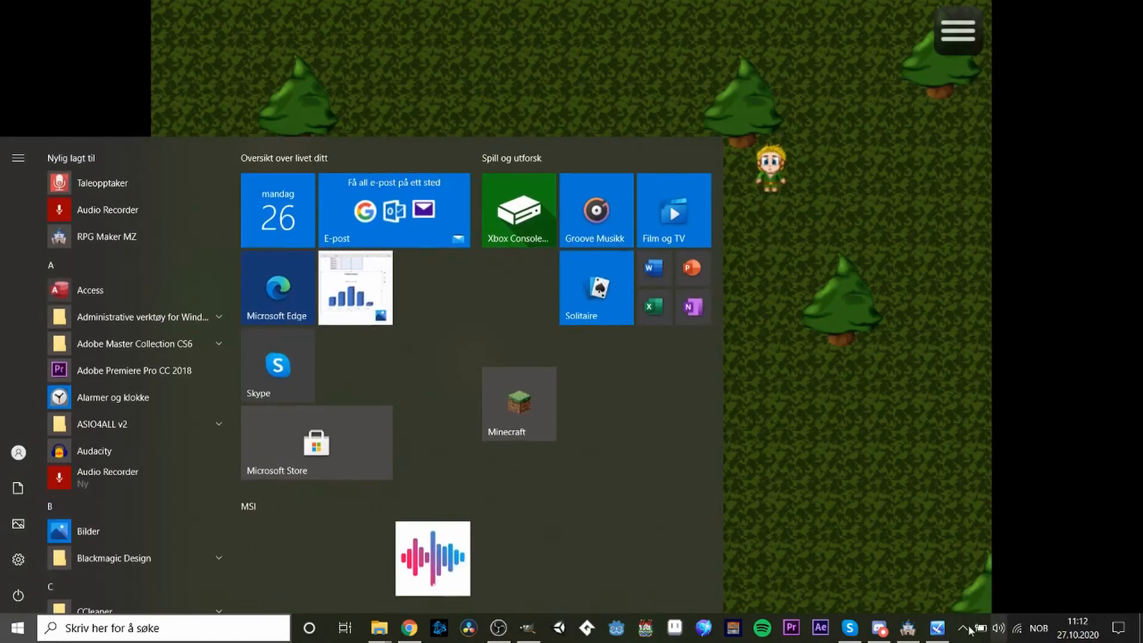
{"action": "right_click", "coordinate": [944, 630]}
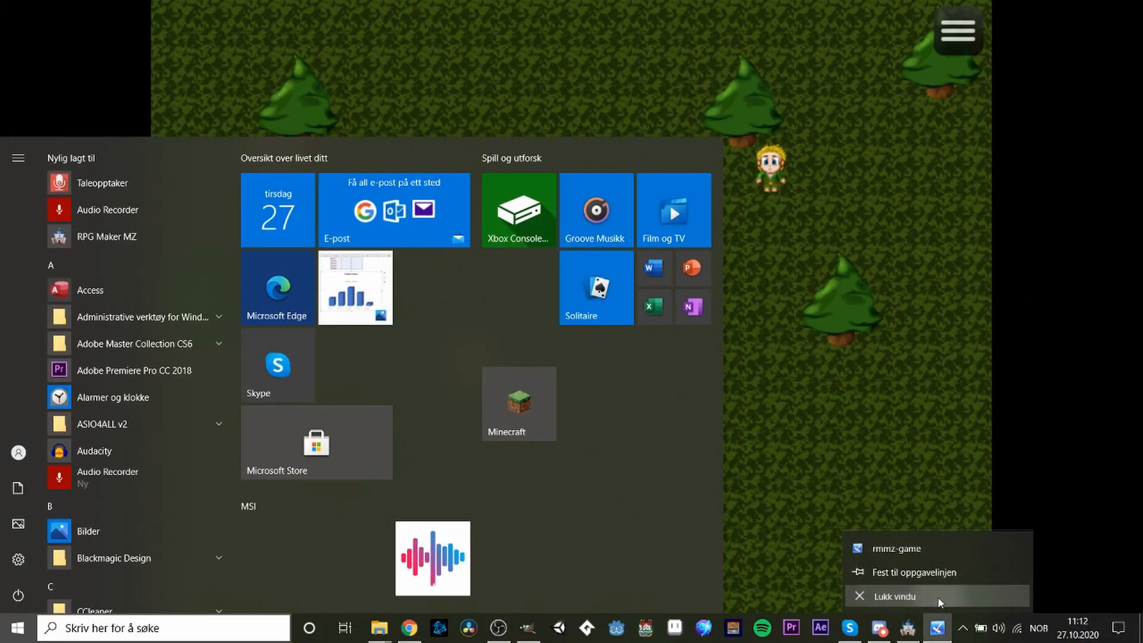
{"action": "left_click", "coordinate": [938, 597]}
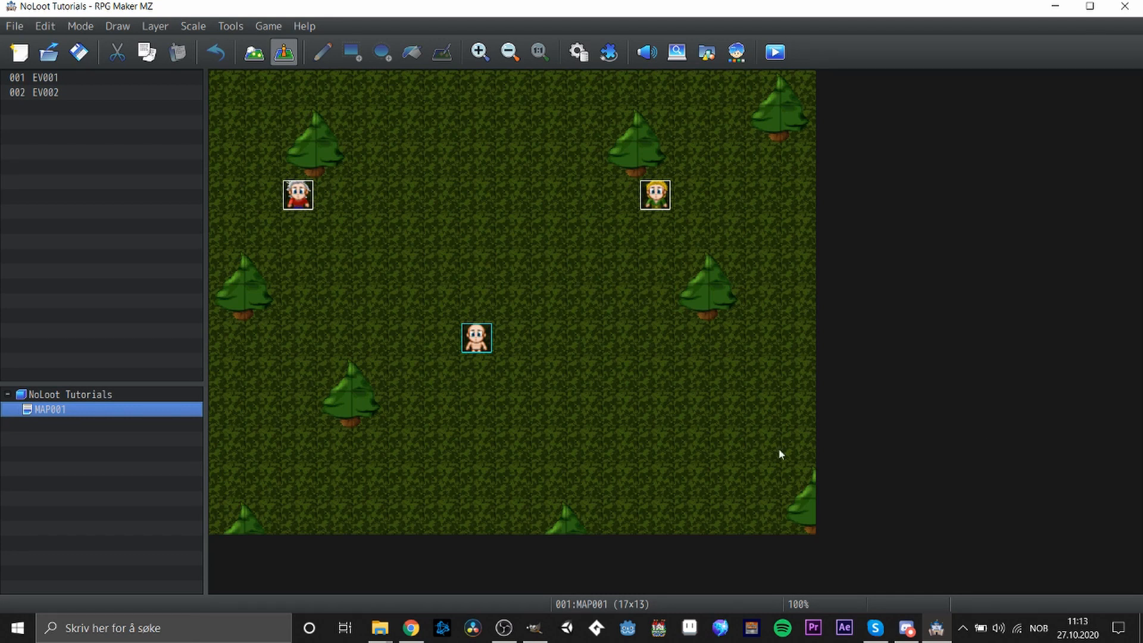
Switch to the Outside_A2 tilesheet in GIMP, check the image grid configuration and show the grid over the tiles
{"action": "left_click", "coordinate": [534, 627]}
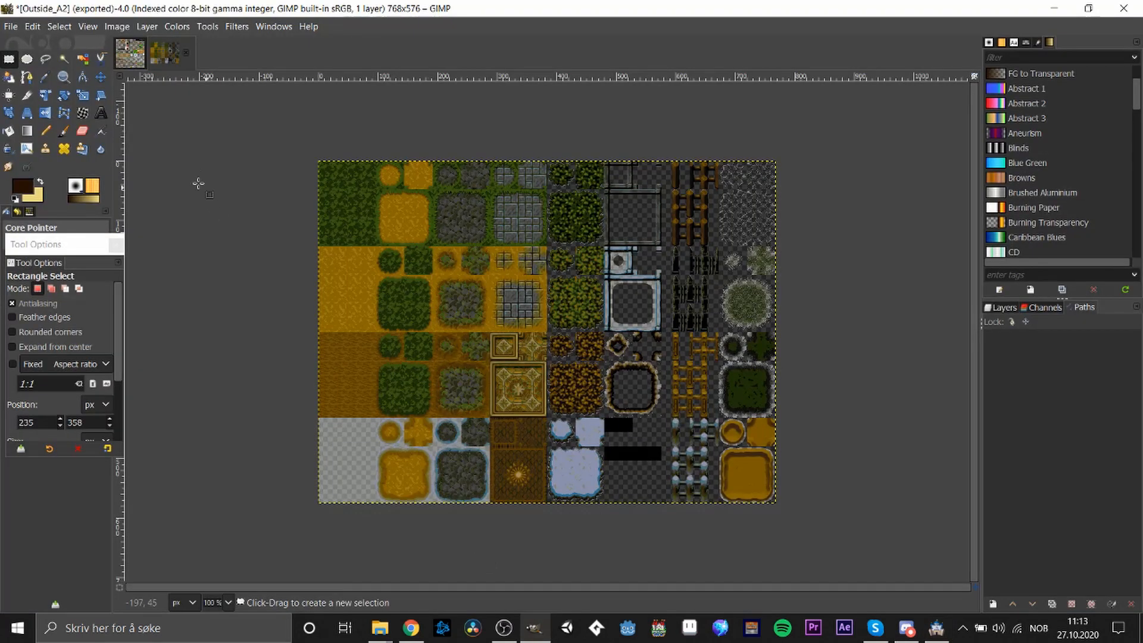
{"action": "key", "text": "plus"}
{"action": "scroll", "coordinate": [346, 246], "scroll_direction": "up", "scroll_amount": 2}
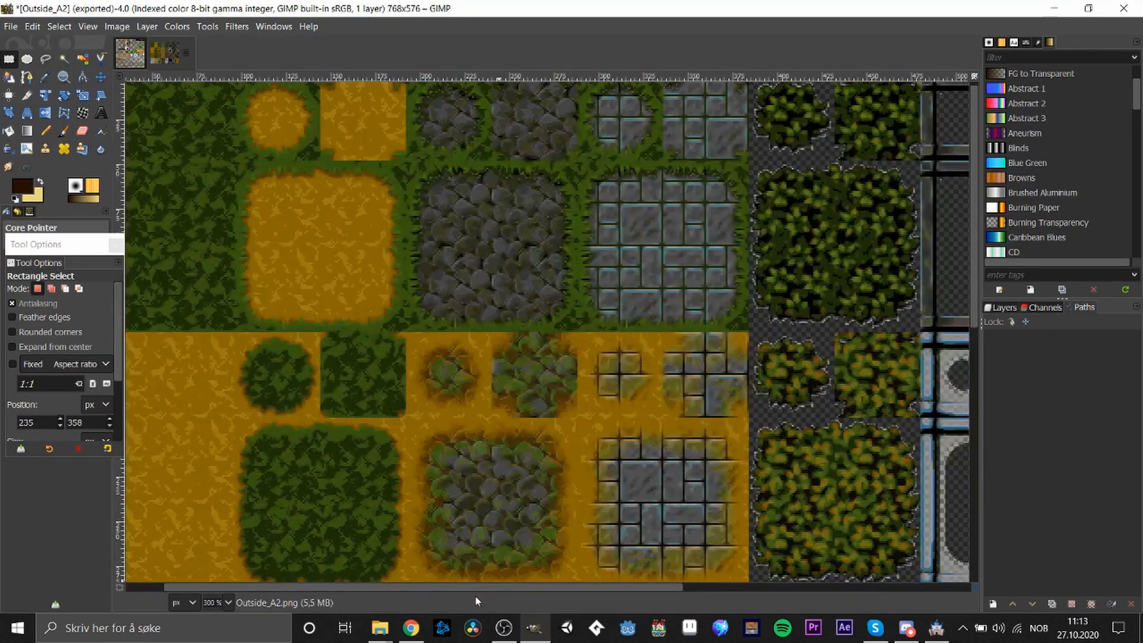
{"action": "left_click_drag", "start_coordinate": [475, 588], "coordinate": [183, 566]}
{"action": "scroll", "coordinate": [973, 221], "scroll_direction": "up", "scroll_amount": 1}
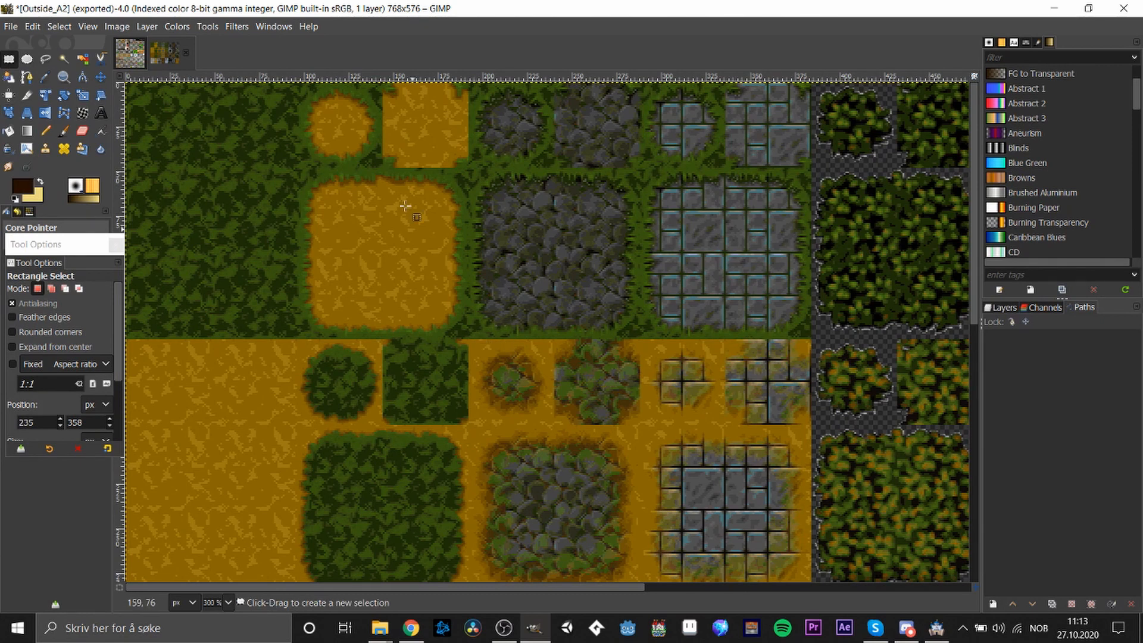
{"action": "left_click", "coordinate": [88, 28]}
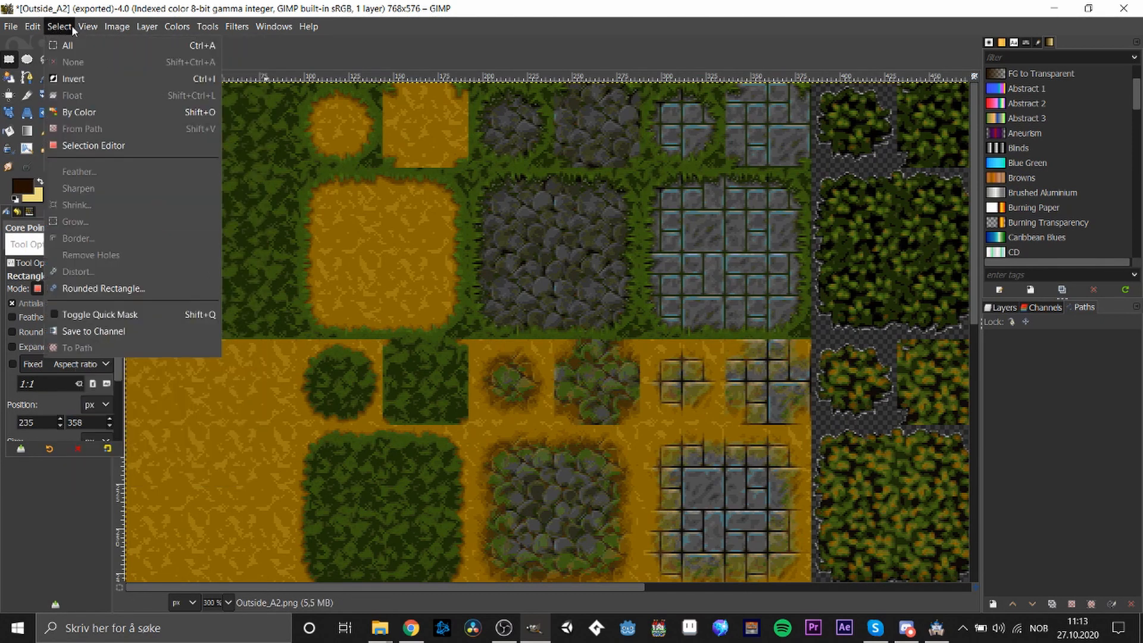
{"action": "mouse_move", "coordinate": [110, 29]}
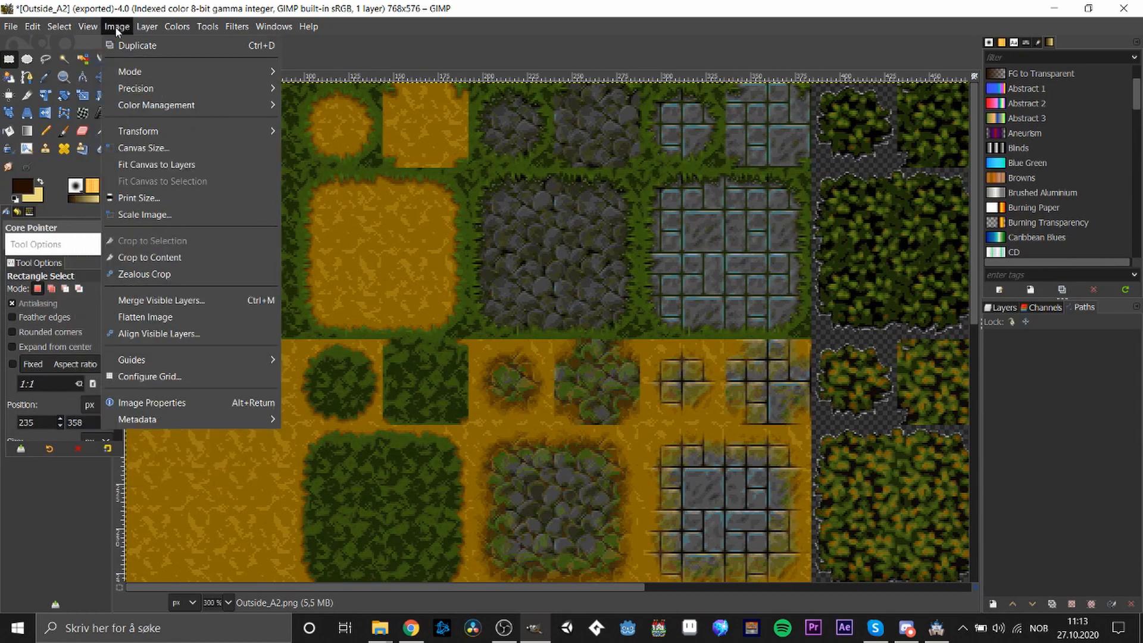
{"action": "left_click", "coordinate": [160, 377]}
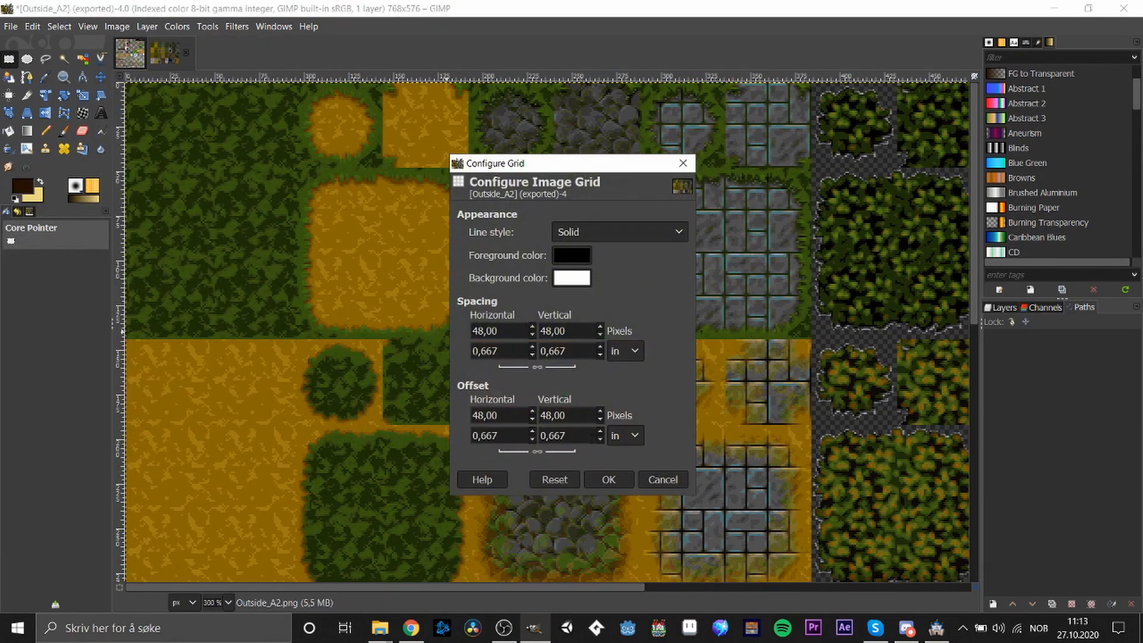
{"action": "left_click", "coordinate": [662, 479]}
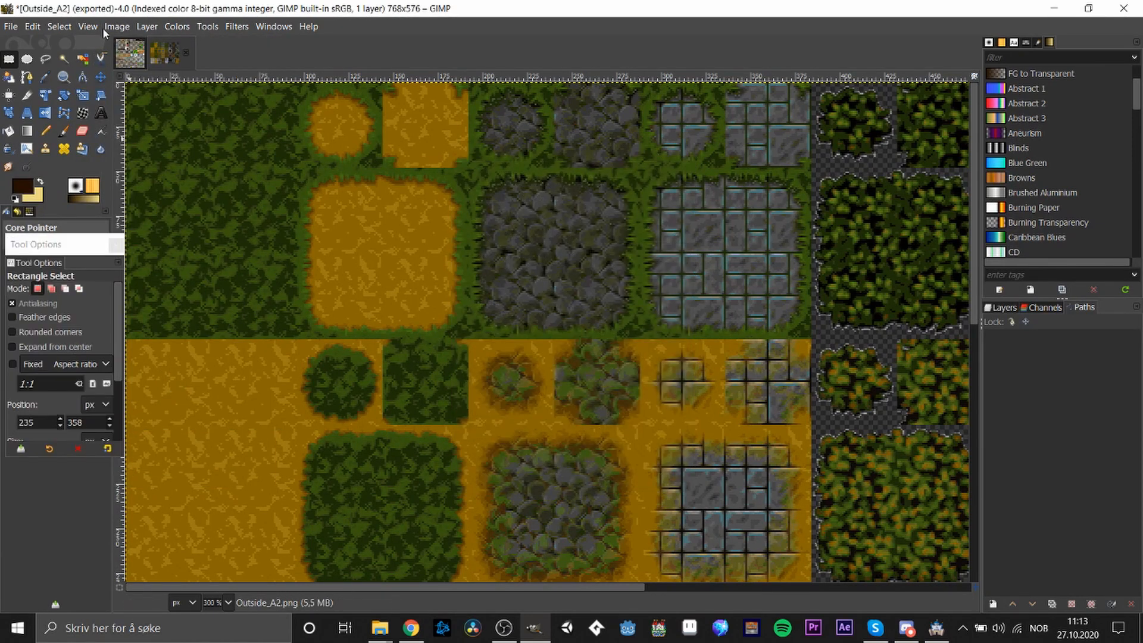
{"action": "left_click", "coordinate": [89, 27]}
{"action": "left_click", "coordinate": [140, 291]}
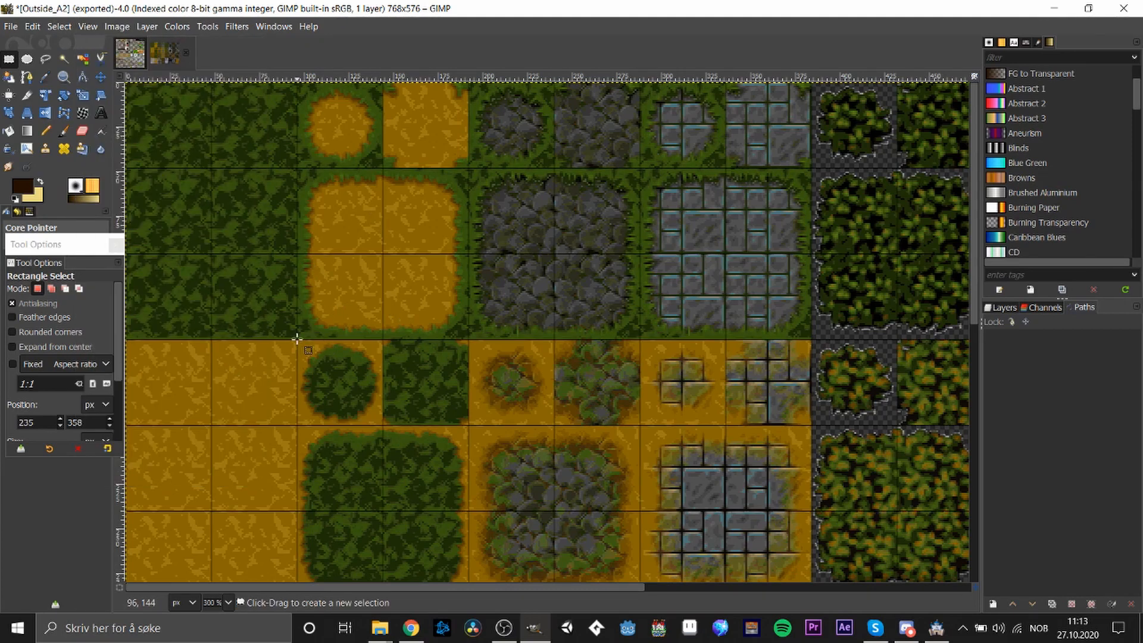
Select the first grass tile block, two tiles wide and three high, and smudge it with a brush size of 50.99
{"action": "left_click_drag", "start_coordinate": [297, 338], "coordinate": [125, 84]}
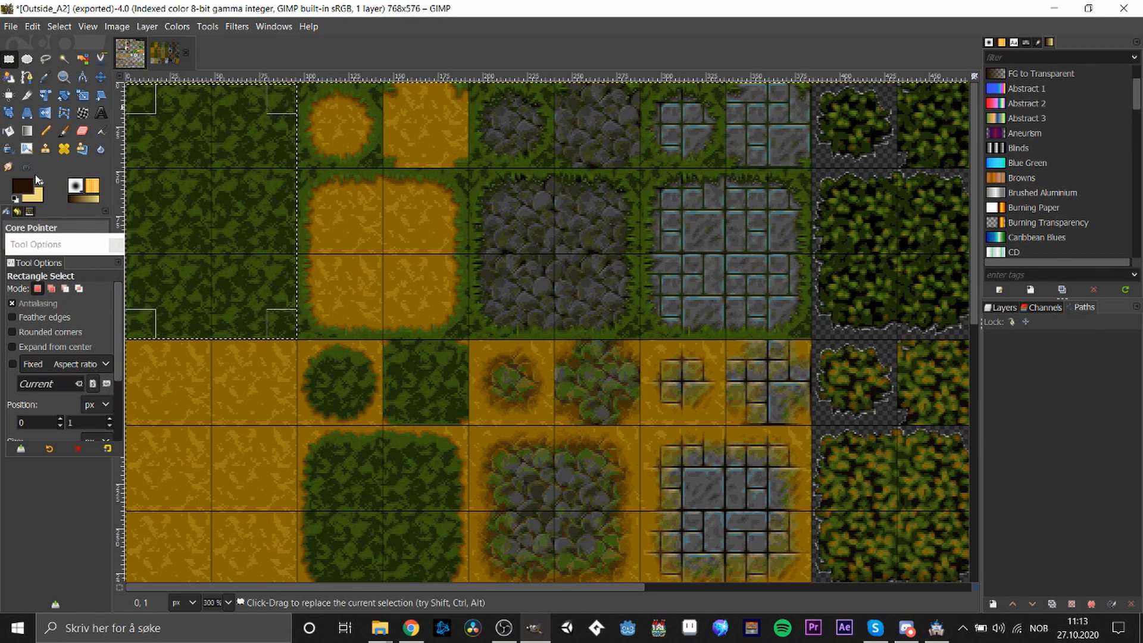
{"action": "key", "text": "s"}
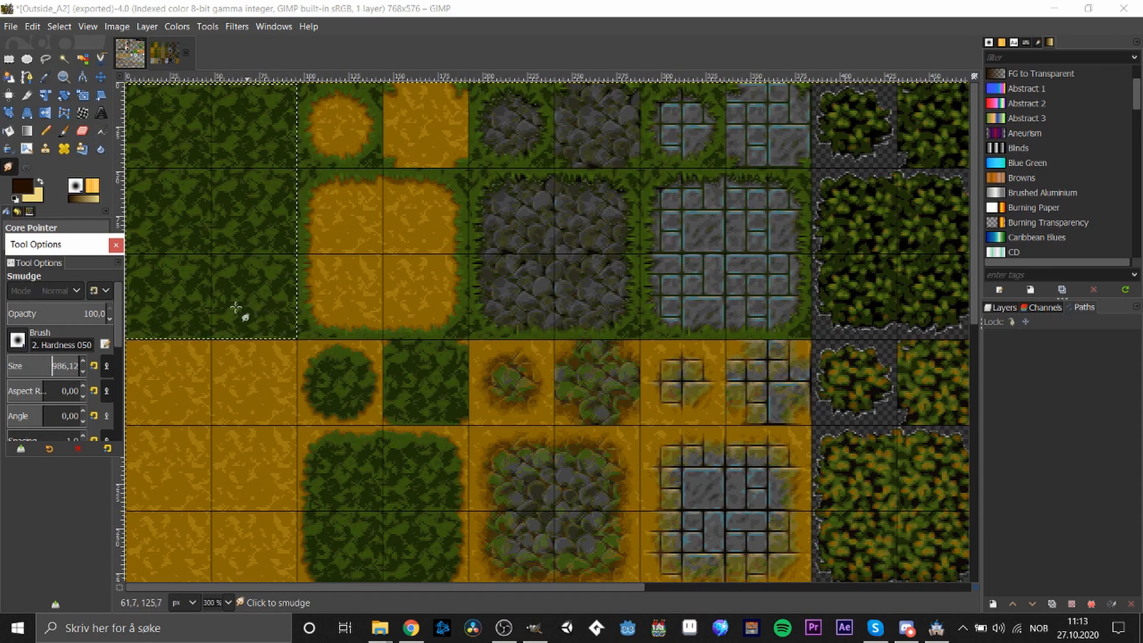
{"action": "mouse_move", "coordinate": [38, 367]}
{"action": "left_mouse_down"}
{"action": "mouse_move", "coordinate": [6, 368]}
{"action": "mouse_move", "coordinate": [729, 354]}
{"action": "mouse_move", "coordinate": [469, 367]}
{"action": "left_mouse_up"}
{"action": "mouse_move", "coordinate": [246, 311]}
{"action": "left_mouse_down"}
{"action": "mouse_move", "coordinate": [287, 322]}
{"action": "mouse_move", "coordinate": [263, 319]}
{"action": "mouse_move", "coordinate": [295, 294]}
{"action": "mouse_move", "coordinate": [197, 209]}
{"action": "mouse_move", "coordinate": [163, 224]}
{"action": "mouse_move", "coordinate": [170, 212]}
{"action": "mouse_move", "coordinate": [147, 220]}
{"action": "mouse_move", "coordinate": [137, 204]}
{"action": "mouse_move", "coordinate": [150, 160]}
{"action": "mouse_move", "coordinate": [136, 154]}
{"action": "mouse_move", "coordinate": [166, 152]}
{"action": "mouse_move", "coordinate": [175, 185]}
{"action": "mouse_move", "coordinate": [247, 111]}
{"action": "mouse_move", "coordinate": [229, 107]}
{"action": "mouse_move", "coordinate": [193, 162]}
{"action": "mouse_move", "coordinate": [163, 138]}
{"action": "mouse_move", "coordinate": [229, 188]}
{"action": "mouse_move", "coordinate": [204, 132]}
{"action": "mouse_move", "coordinate": [207, 235]}
{"action": "mouse_move", "coordinate": [259, 151]}
{"action": "mouse_move", "coordinate": [268, 288]}
{"action": "mouse_move", "coordinate": [250, 158]}
{"action": "mouse_move", "coordinate": [211, 306]}
{"action": "mouse_move", "coordinate": [237, 248]}
{"action": "left_mouse_up"}
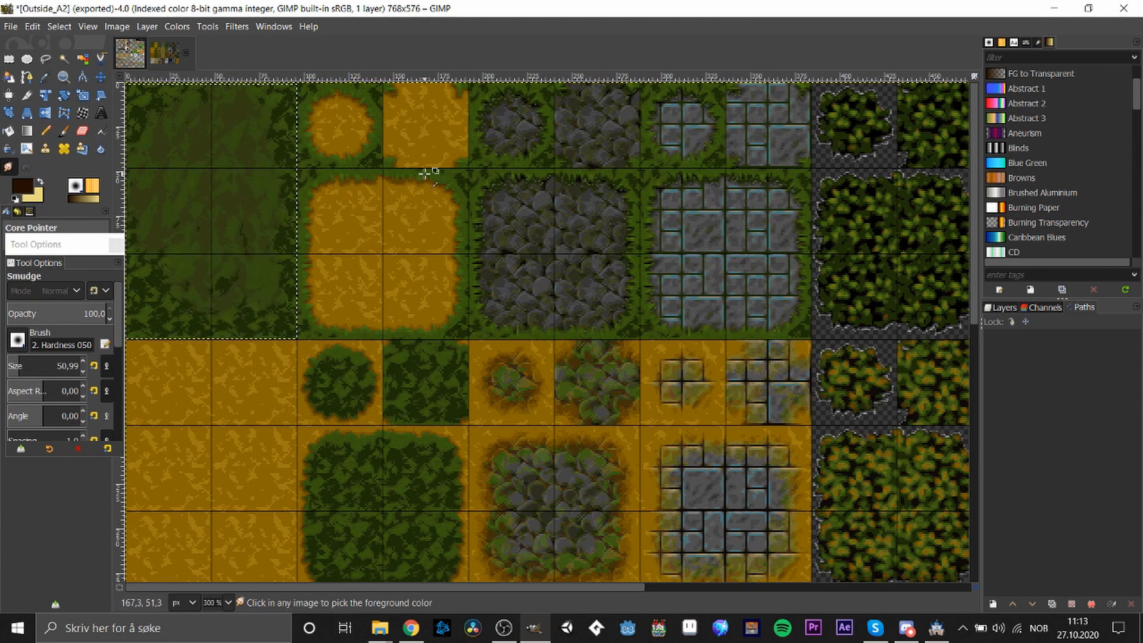
Undo the smudge strokes on the first grass tile block
{"action": "key", "text": "ctrl+z"}
{"action": "key", "text": "ctrl+z"}
{"action": "key", "text": "ctrl+z"}
{"action": "key", "text": "ctrl+z"}
{"action": "key", "text": "ctrl+z"}
{"action": "key", "text": "ctrl+z"}
{"action": "key", "text": "ctrl+z"}
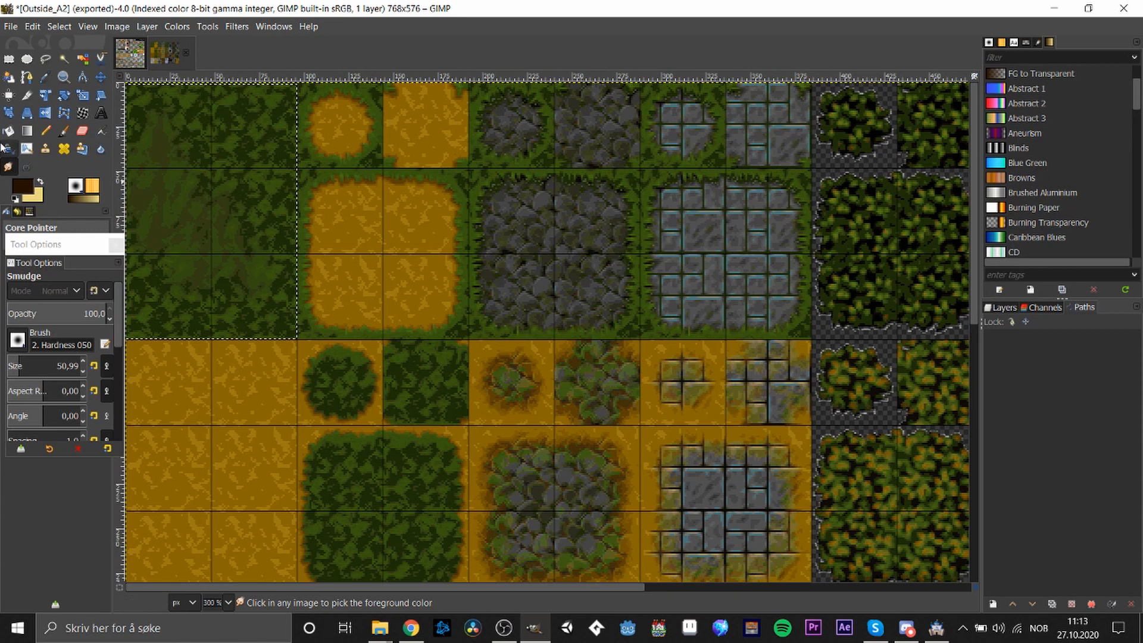
Change the foreground colour to dark green 285000
{"action": "left_click", "coordinate": [24, 188]}
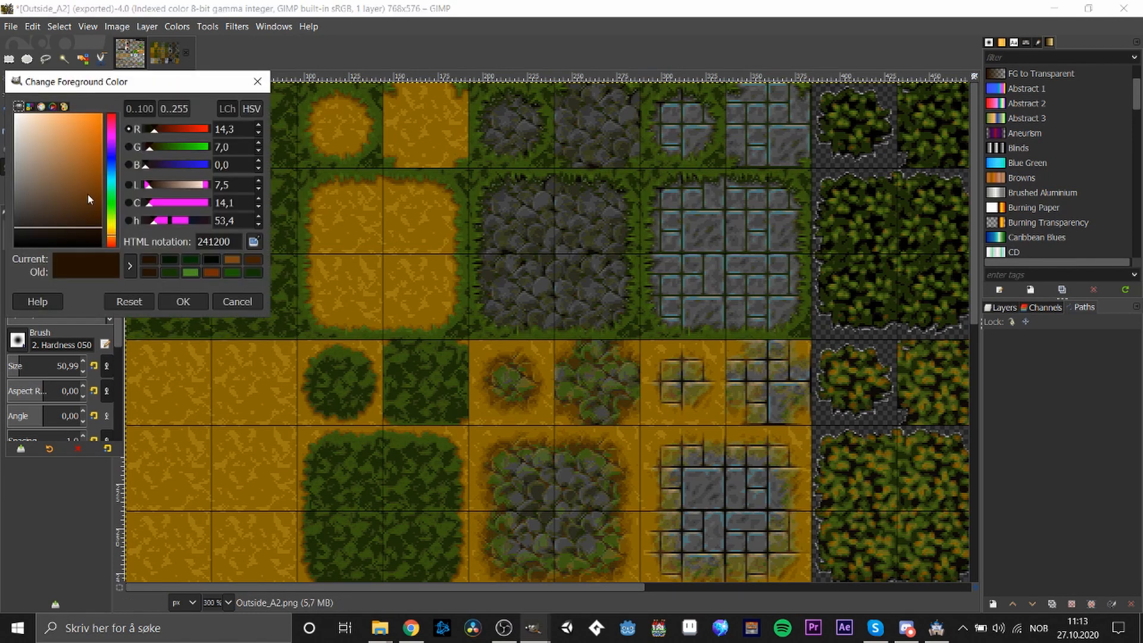
{"action": "mouse_move", "coordinate": [113, 221]}
{"action": "left_mouse_down"}
{"action": "mouse_move", "coordinate": [125, 206]}
{"action": "mouse_move", "coordinate": [111, 206]}
{"action": "left_mouse_up"}
{"action": "left_click", "coordinate": [111, 220]}
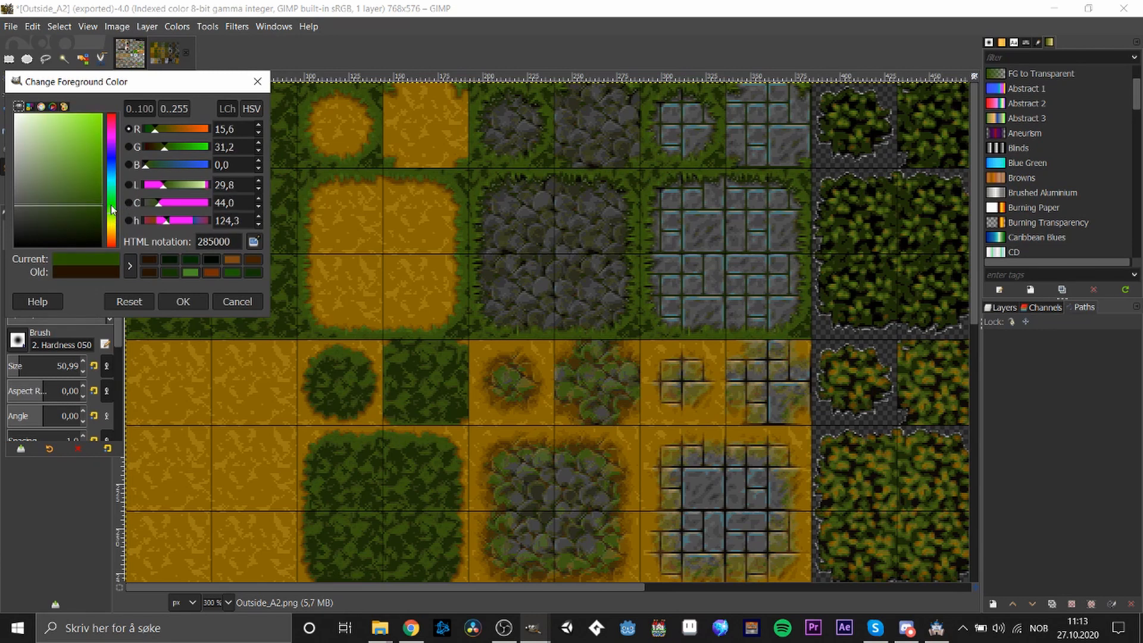
{"action": "left_click", "coordinate": [176, 302]}
Try a Pencil stroke at the lower edge of the grass block, undo it and set the Pencil opacity to 100
{"action": "mouse_move", "coordinate": [238, 327]}
{"action": "left_mouse_down"}
{"action": "mouse_move", "coordinate": [313, 318]}
{"action": "mouse_move", "coordinate": [264, 302]}
{"action": "mouse_move", "coordinate": [233, 331]}
{"action": "left_mouse_up"}
{"action": "key", "text": "ctrl+z"}
{"action": "left_click", "coordinate": [46, 131]}
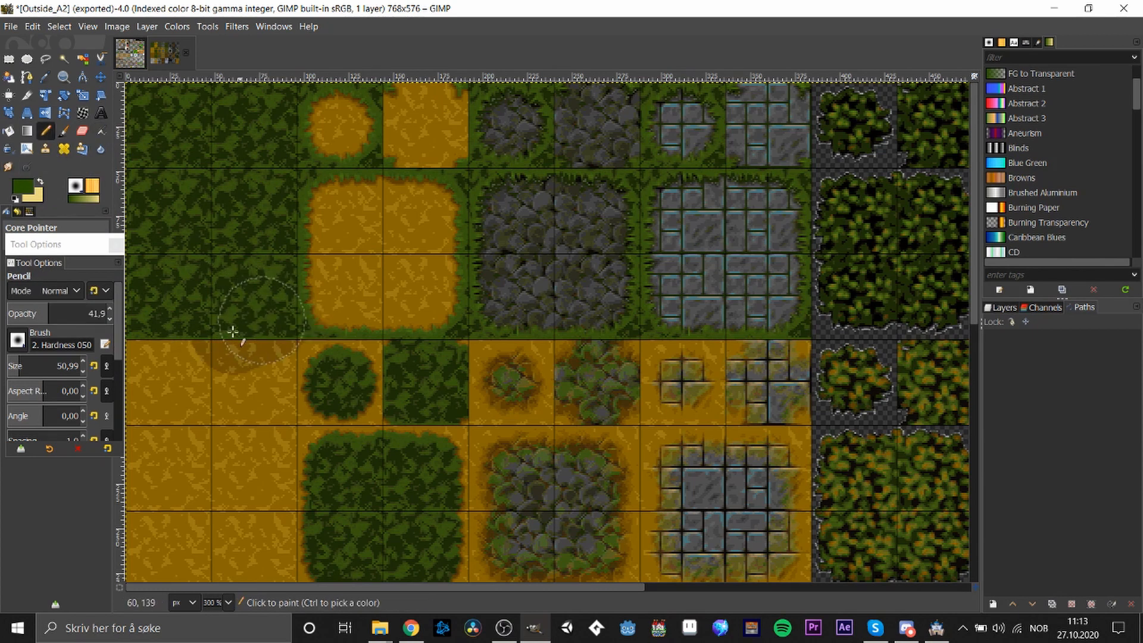
{"action": "key", "text": "ctrl+z"}
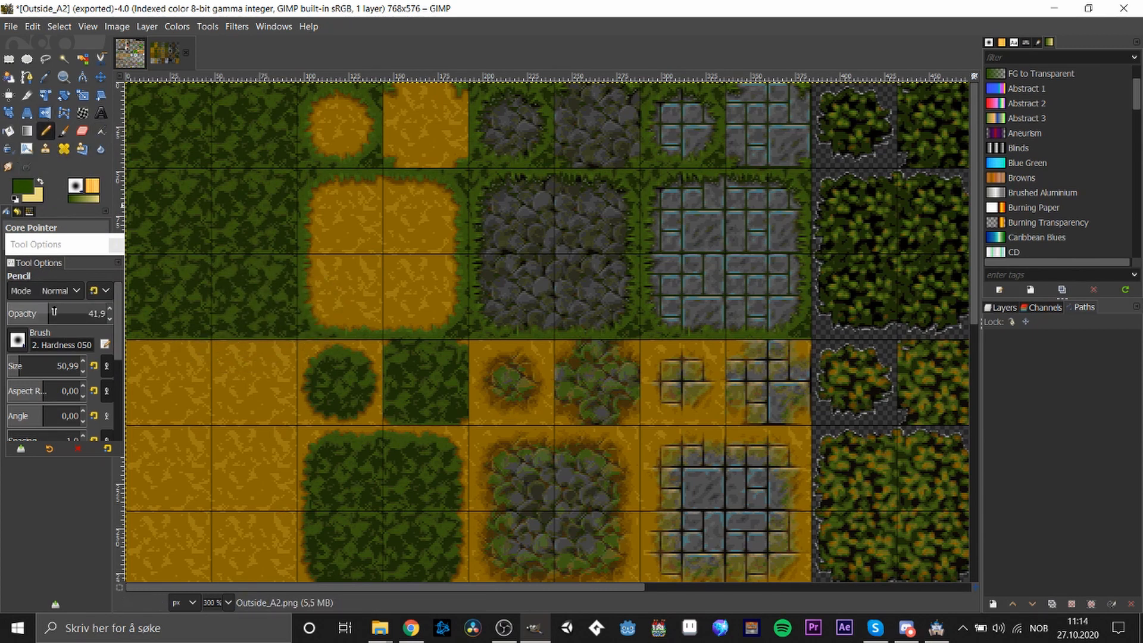
{"action": "left_click_drag", "start_coordinate": [58, 313], "coordinate": [116, 313]}
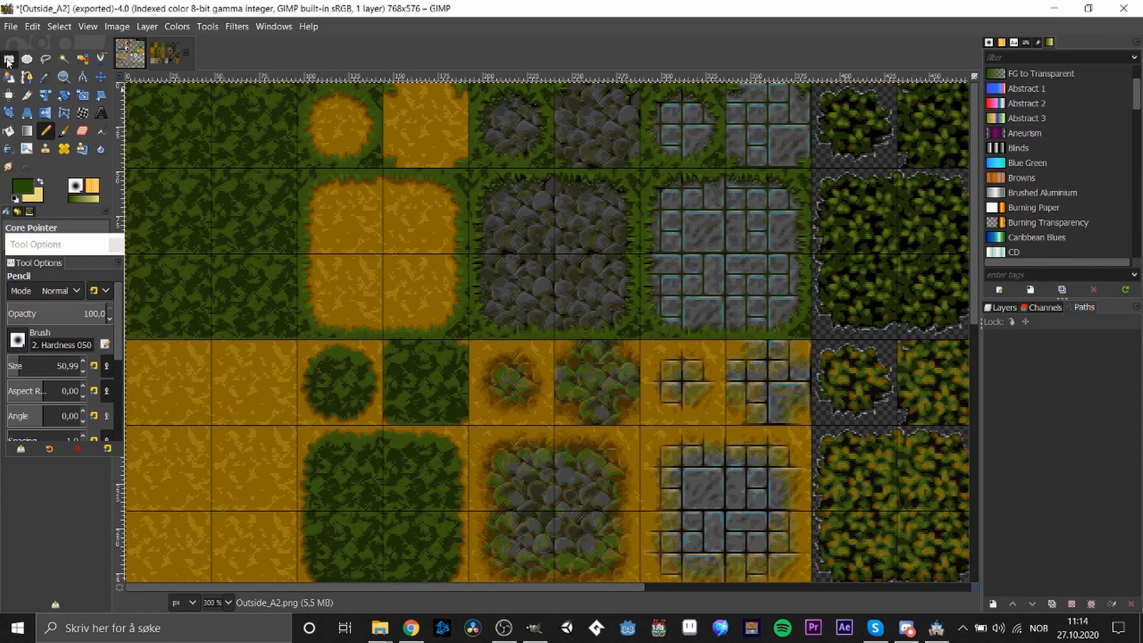
Select the first grass block with Rectangle Select, from the sheet's corner to pixel 96, 144 along the grid
{"action": "left_click", "coordinate": [9, 58]}
{"action": "scroll", "coordinate": [304, 336], "scroll_direction": "up", "scroll_amount": 5}
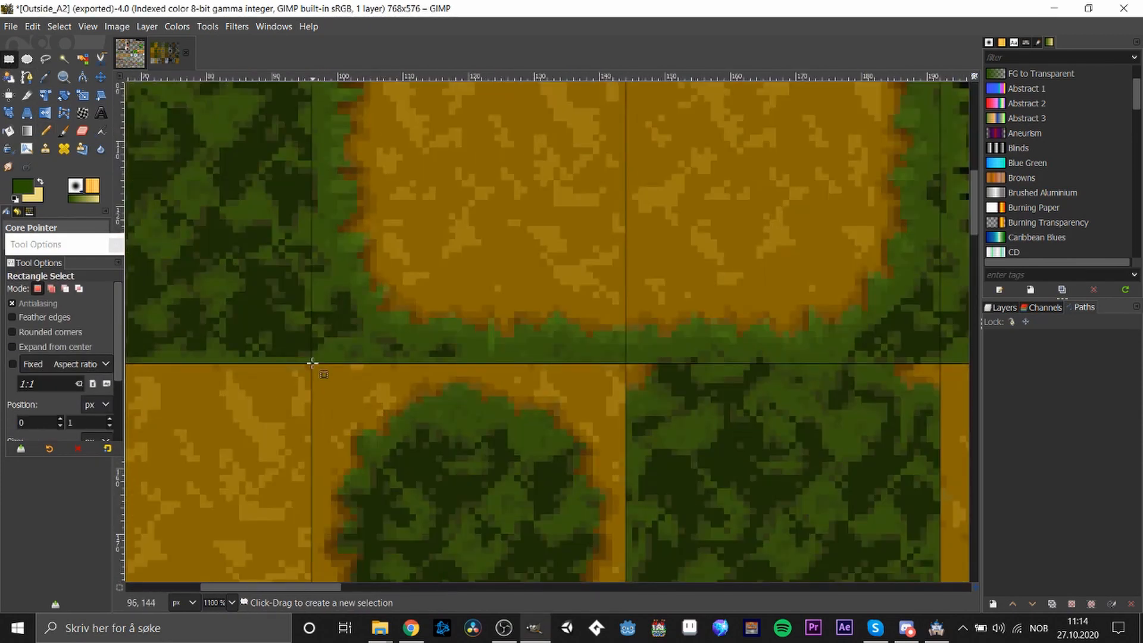
{"action": "left_click_drag", "start_coordinate": [310, 363], "coordinate": [58, 35]}
{"action": "scroll", "coordinate": [372, 344], "scroll_direction": "down", "scroll_amount": 3}
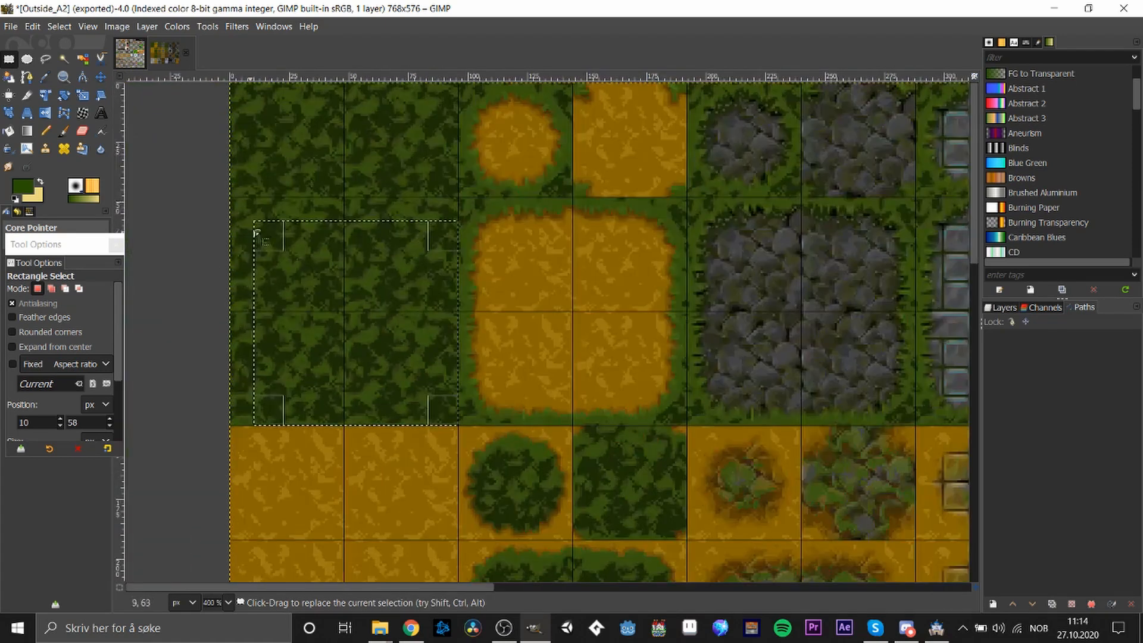
{"action": "left_click_drag", "start_coordinate": [260, 237], "coordinate": [244, 104]}
Paint the whole selected grass block solid dark green with the Pencil
{"action": "key", "text": "n"}
{"action": "mouse_move", "coordinate": [320, 303]}
{"action": "left_mouse_down"}
{"action": "mouse_move", "coordinate": [365, 365]}
{"action": "mouse_move", "coordinate": [288, 387]}
{"action": "mouse_move", "coordinate": [283, 344]}
{"action": "mouse_move", "coordinate": [319, 303]}
{"action": "mouse_move", "coordinate": [285, 196]}
{"action": "mouse_move", "coordinate": [421, 209]}
{"action": "mouse_move", "coordinate": [369, 131]}
{"action": "mouse_move", "coordinate": [260, 113]}
{"action": "left_mouse_up"}
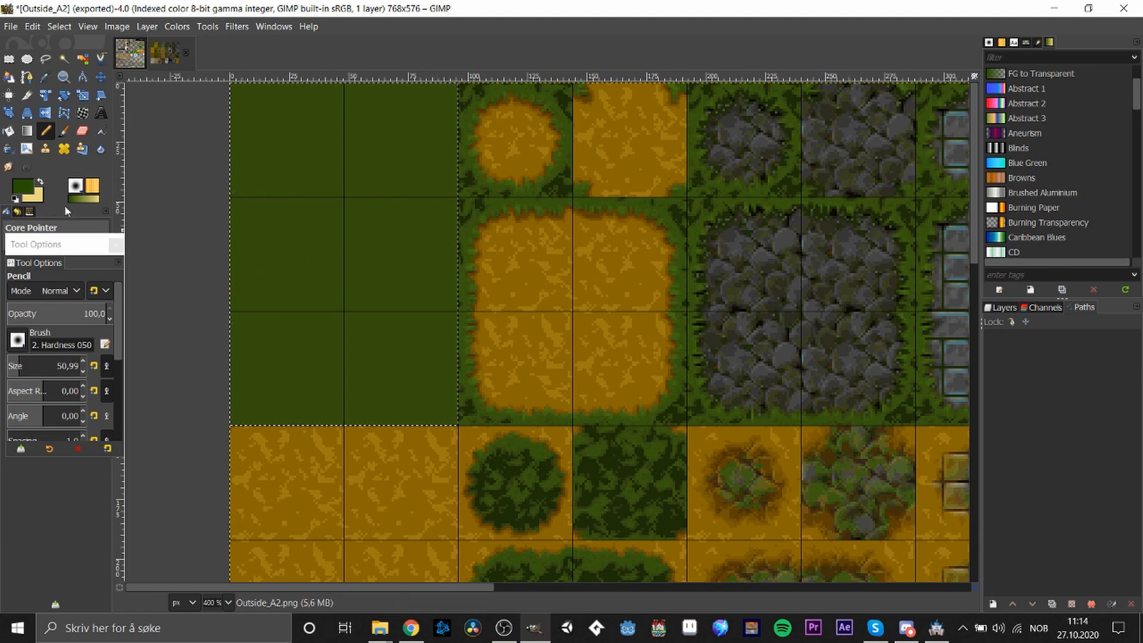
Darken the green foreground colour and set the Pencil size to 1
{"action": "left_click", "coordinate": [30, 191]}
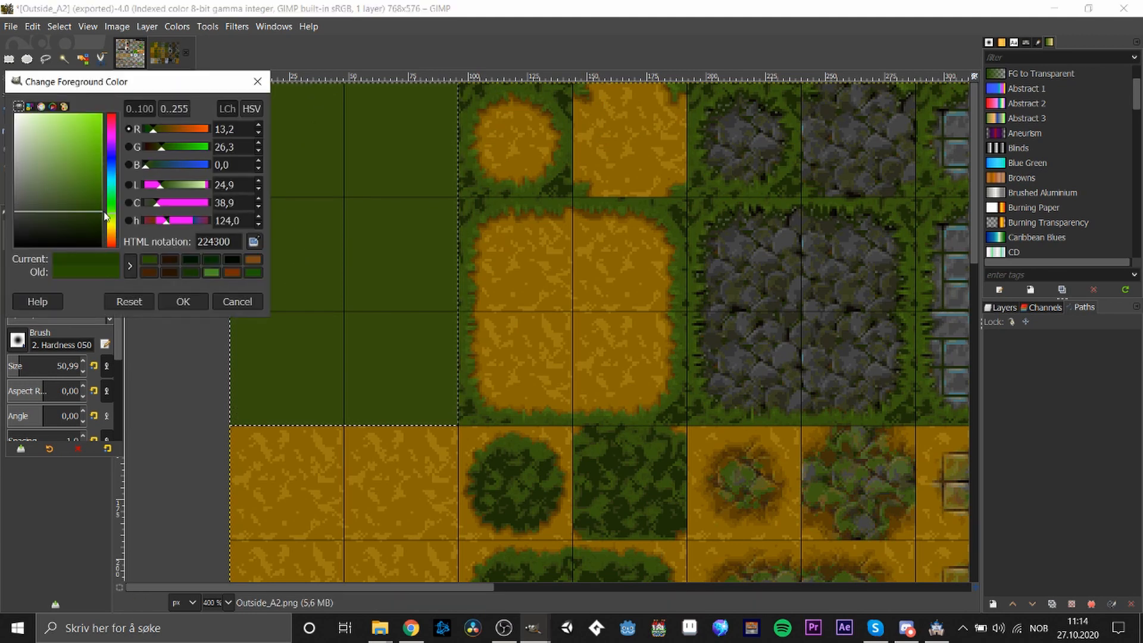
{"action": "left_click", "coordinate": [184, 300]}
{"action": "left_click_drag", "start_coordinate": [48, 365], "coordinate": [0, 367]}
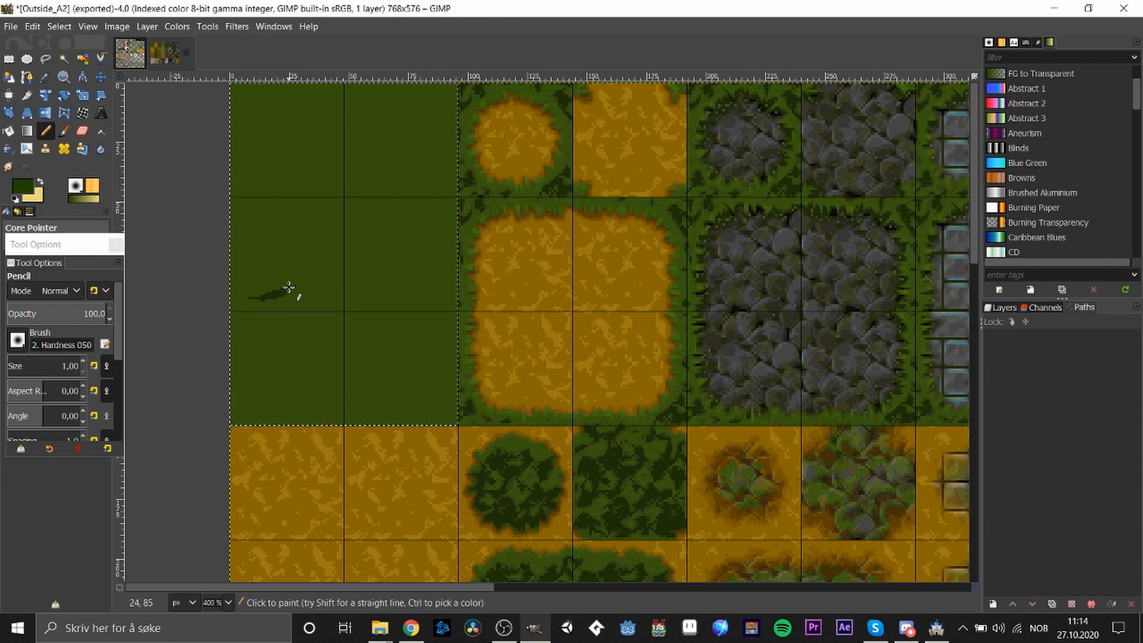
Try thin grass-blade strokes on the flat green block, undo them and scatter single dark dots over the tiles instead
{"action": "key", "text": "ctrl+z"}
{"action": "key", "text": "ctrl+z"}
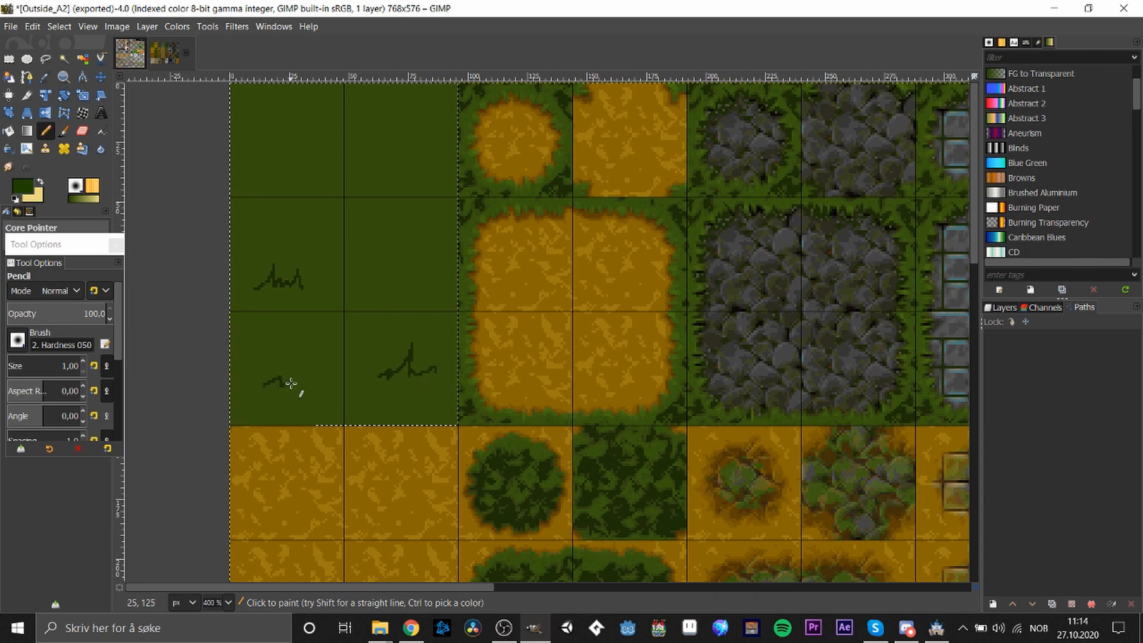
{"action": "key", "text": "ctrl+z"}
{"action": "key", "text": "ctrl+z"}
{"action": "key", "text": "ctrl+z"}
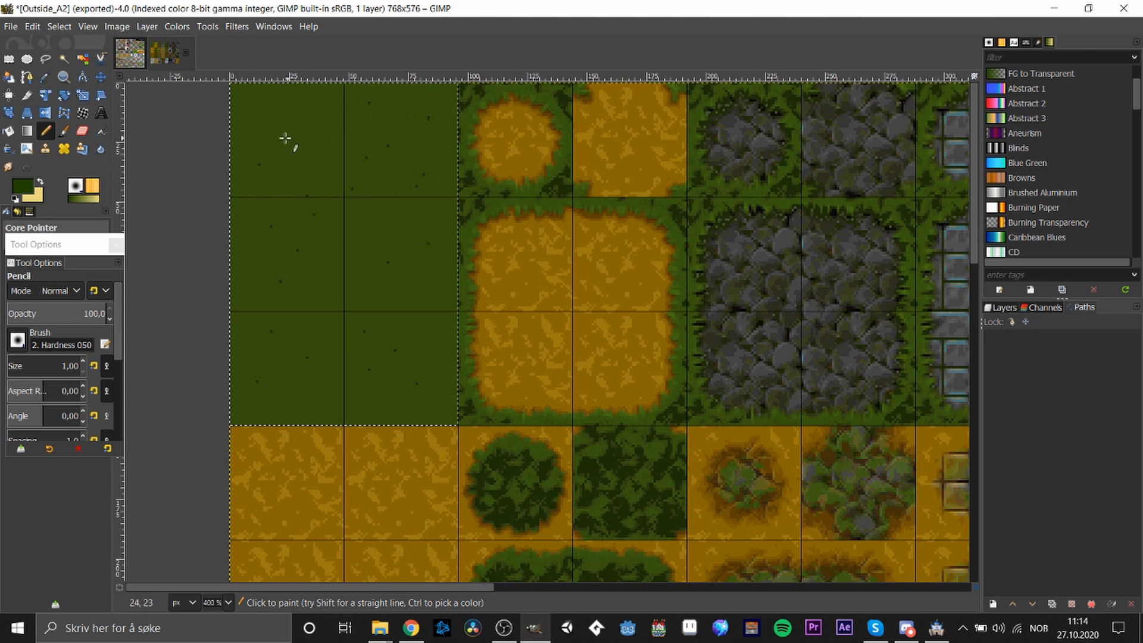
Undo the pencil dots and the solid green fill to restore the textured grass block
{"action": "scroll", "coordinate": [441, 217], "scroll_direction": "down", "scroll_amount": 2}
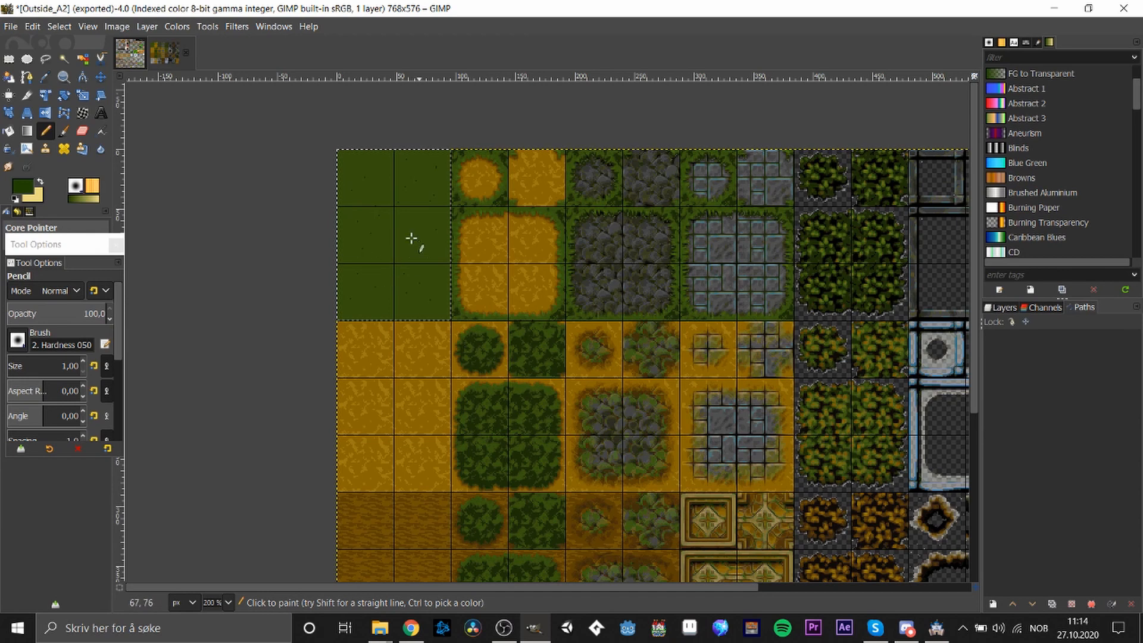
{"action": "key", "text": "ctrl"}
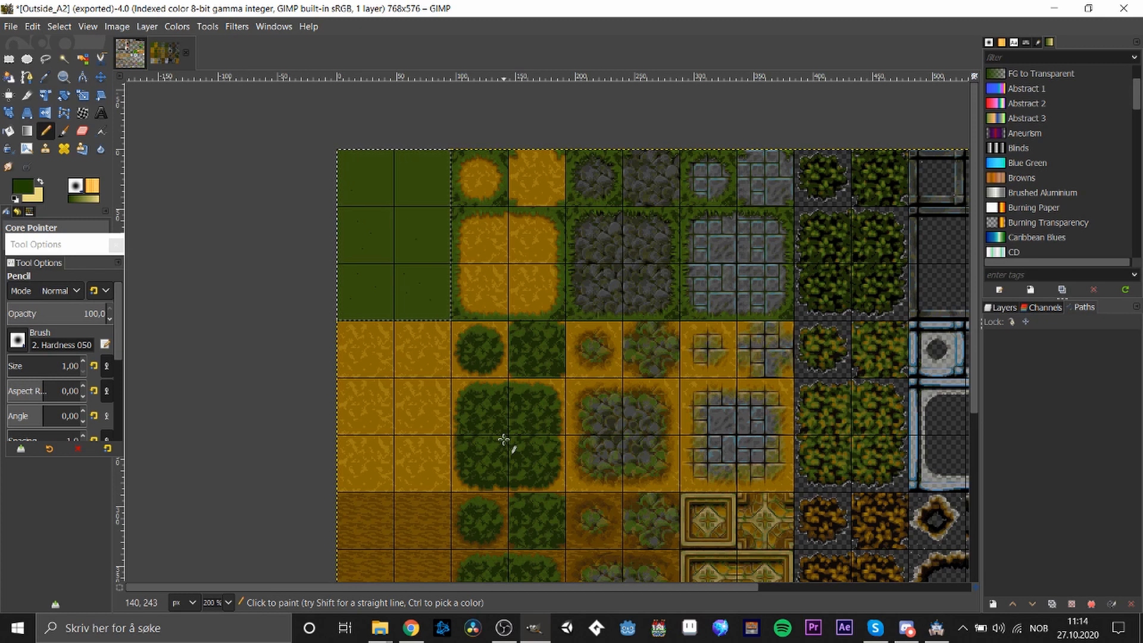
{"action": "key", "text": "ctrl"}
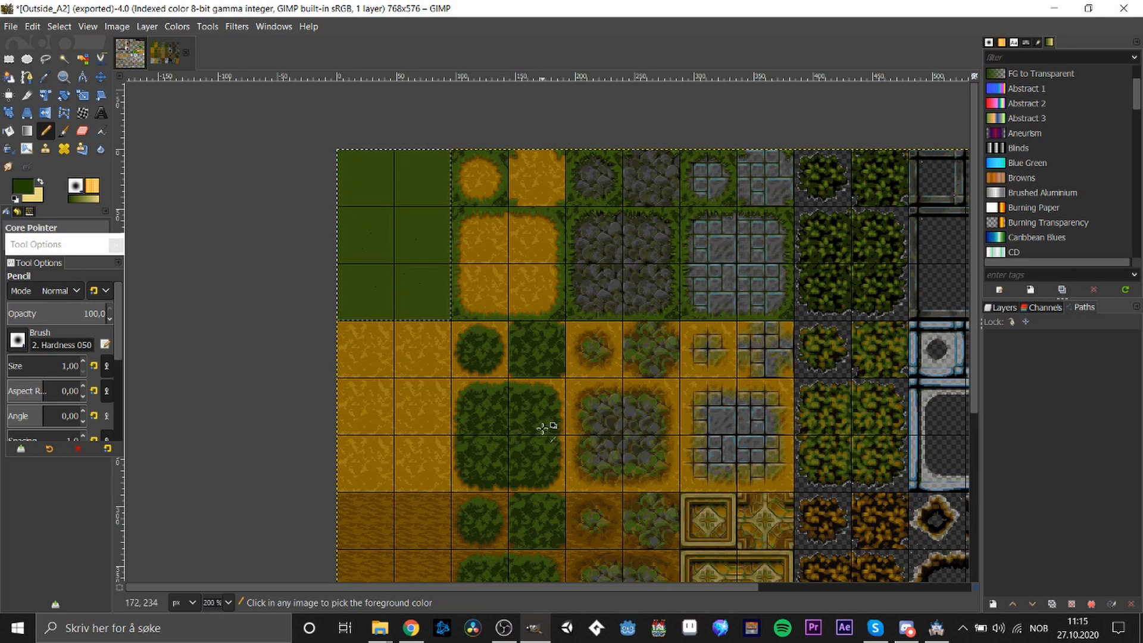
{"action": "key", "text": "ctrl+z"}
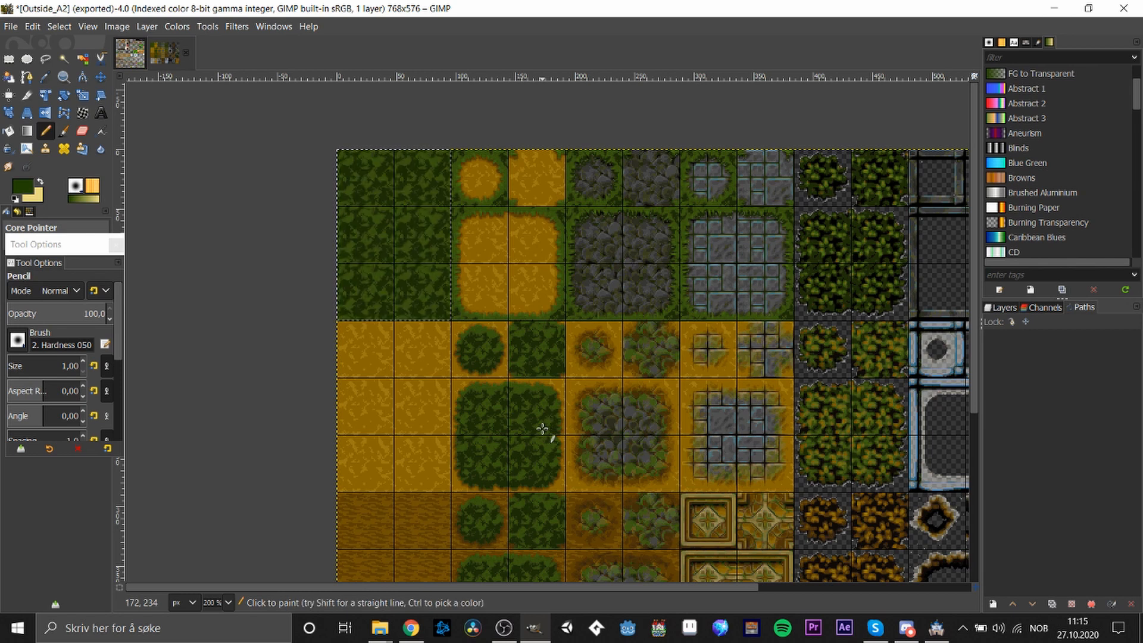
Clear the grass block selection, switch to RPG Maker MZ and move the player start position one tile up on MAP001
{"action": "key", "text": "r"}
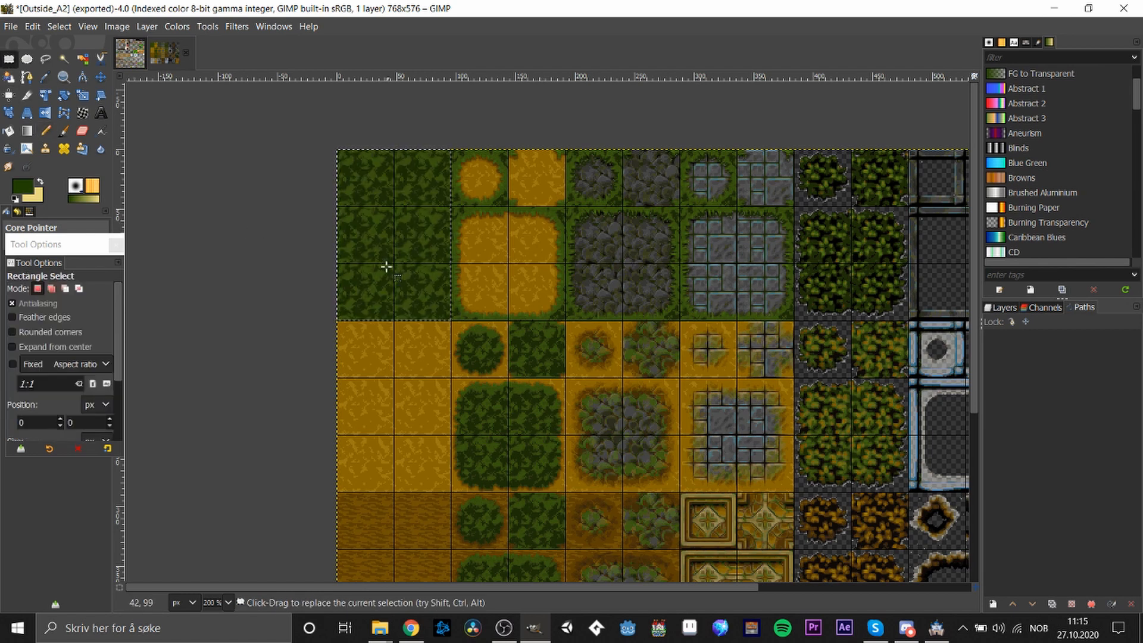
{"action": "left_click", "coordinate": [491, 401]}
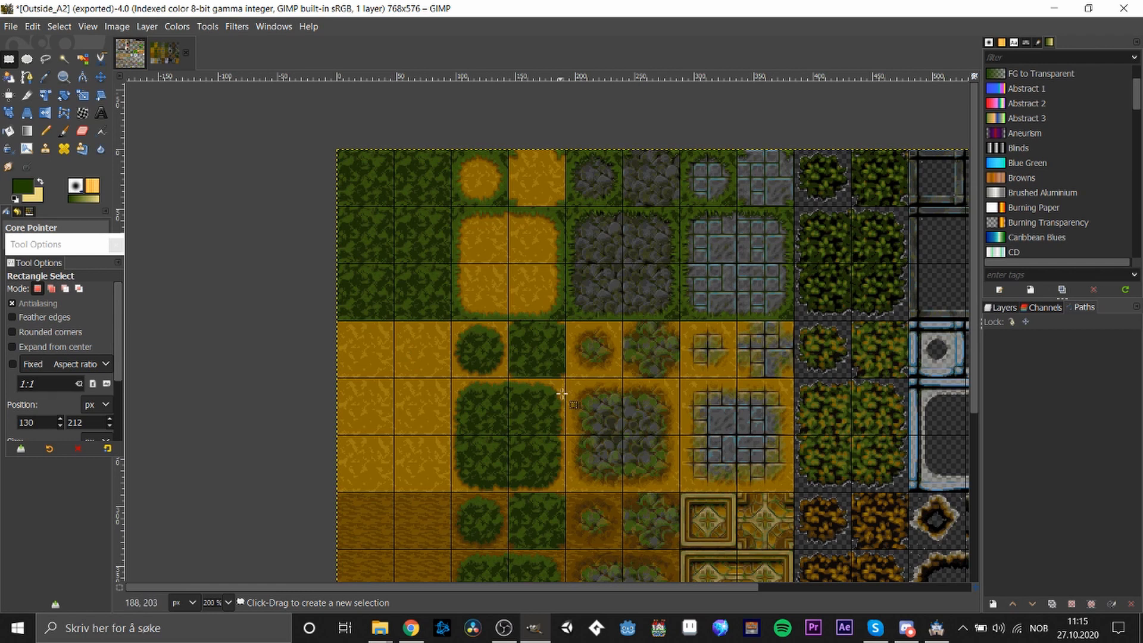
{"action": "left_click", "coordinate": [535, 634]}
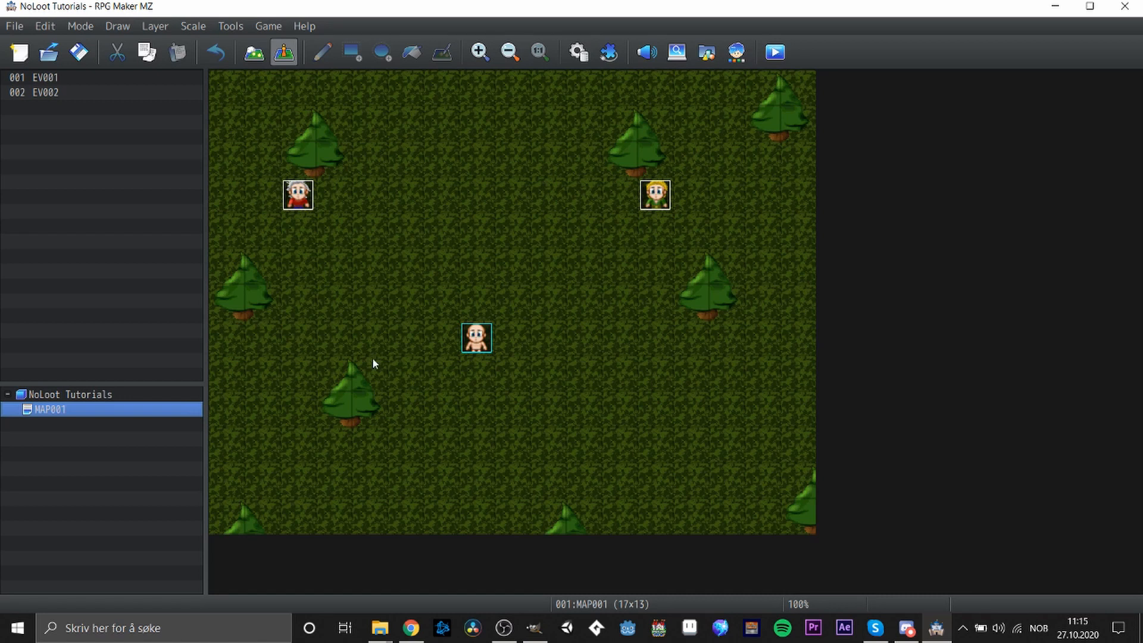
{"action": "mouse_move", "coordinate": [488, 341]}
{"action": "left_mouse_down"}
{"action": "mouse_move", "coordinate": [482, 311]}
{"action": "mouse_move", "coordinate": [482, 340]}
{"action": "mouse_move", "coordinate": [506, 316]}
{"action": "mouse_move", "coordinate": [476, 316]}
{"action": "left_mouse_up"}
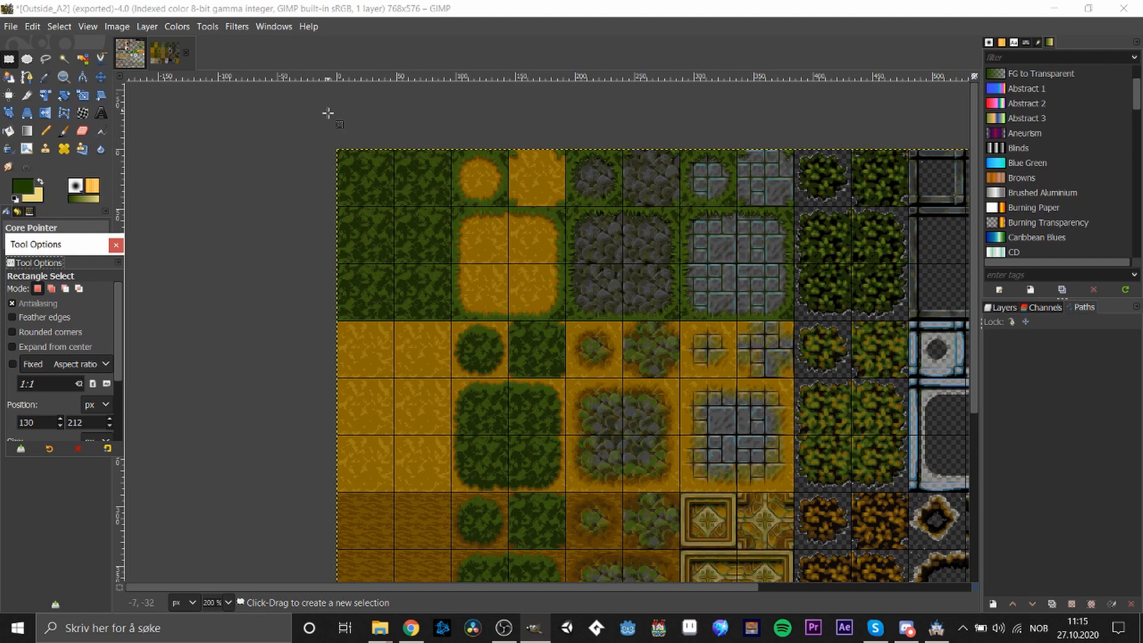
Select the first grass and sand tile block with Rectangle Select, fitting its edges to the grid from position 0, 0
{"action": "left_click_drag", "start_coordinate": [319, 133], "coordinate": [566, 322]}
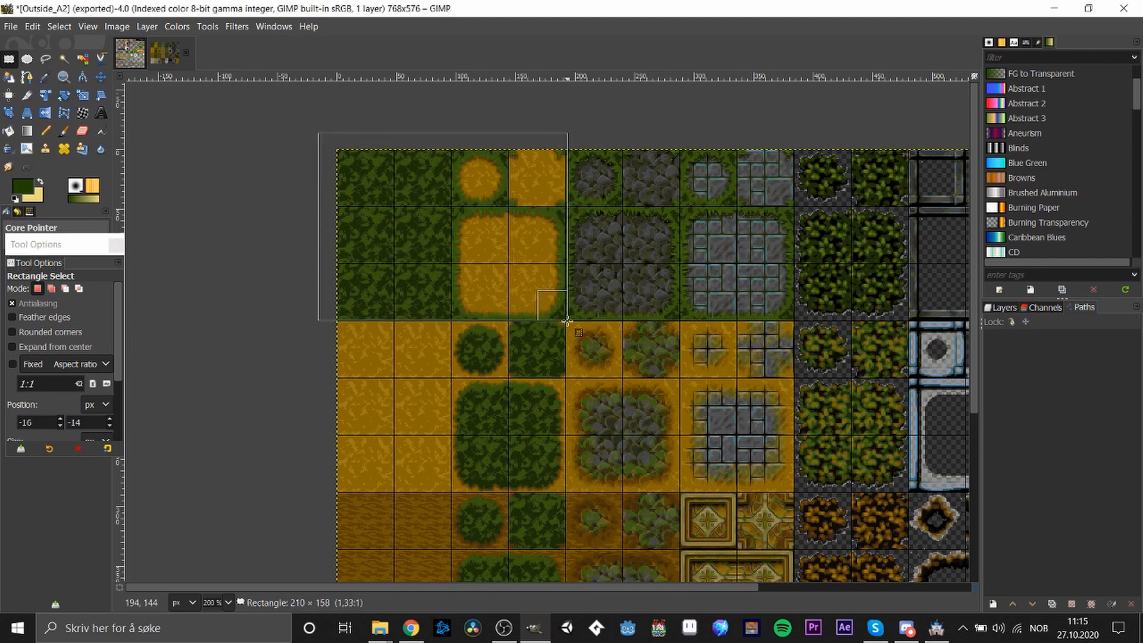
{"action": "scroll", "coordinate": [553, 284], "scroll_direction": "up", "scroll_amount": 1}
{"action": "scroll", "coordinate": [553, 284], "scroll_direction": "up", "scroll_amount": 1}
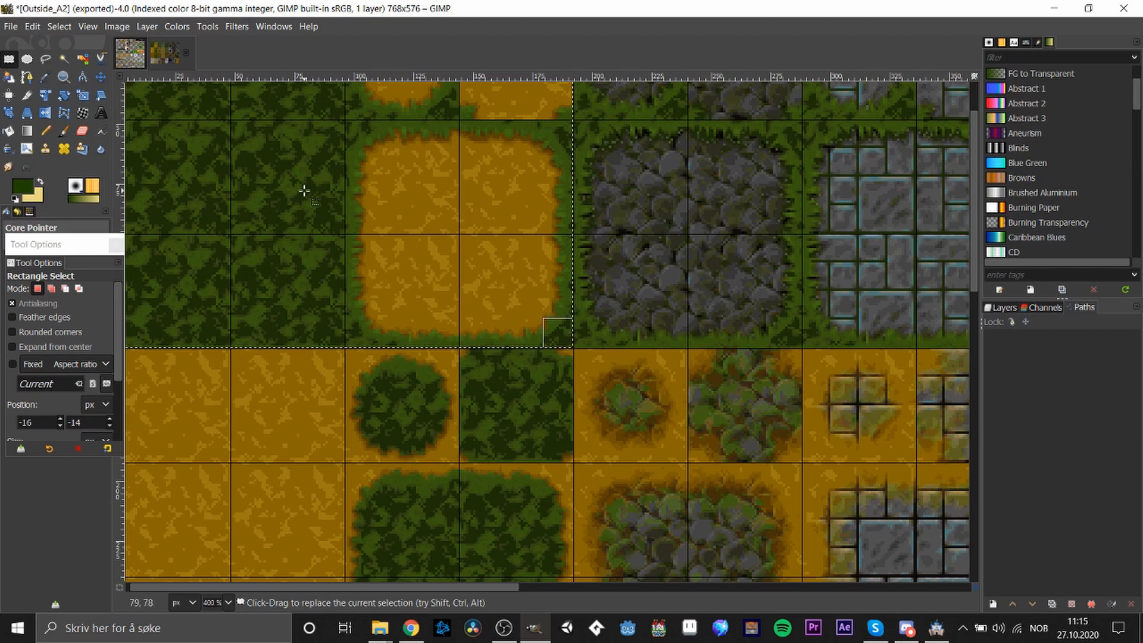
{"action": "scroll", "coordinate": [303, 191], "scroll_direction": "down", "scroll_amount": 3}
{"action": "left_click_drag", "start_coordinate": [205, 190], "coordinate": [219, 194]}
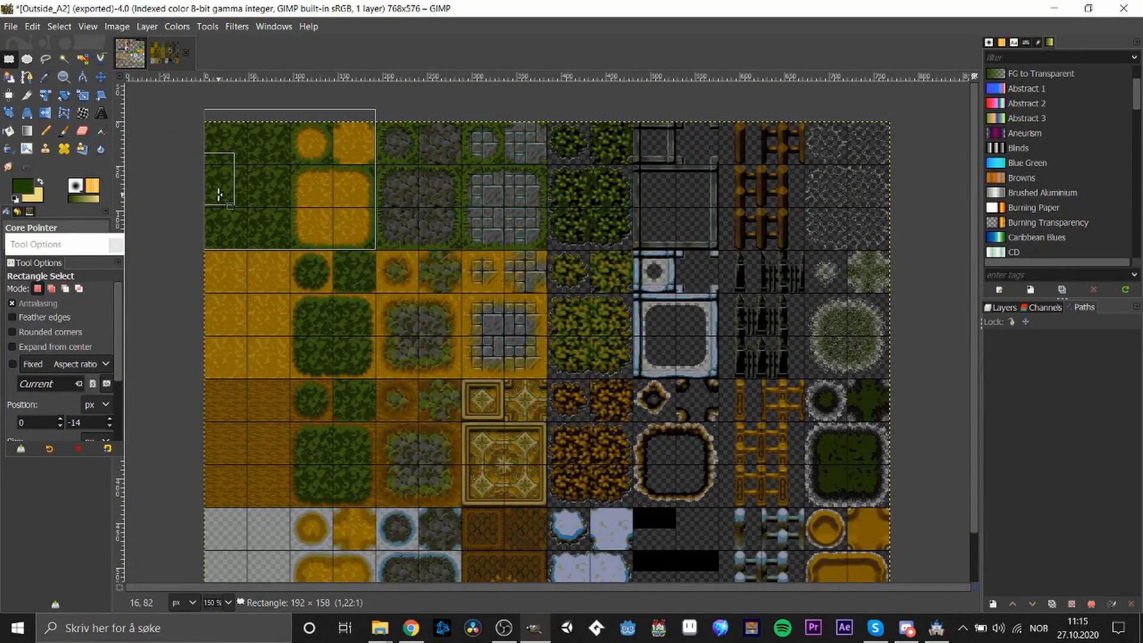
{"action": "left_click_drag", "start_coordinate": [294, 126], "coordinate": [294, 137]}
Apply the Noise Reduction filter with strength 32 to the selected grass and sand block
{"action": "right_click", "coordinate": [274, 203]}
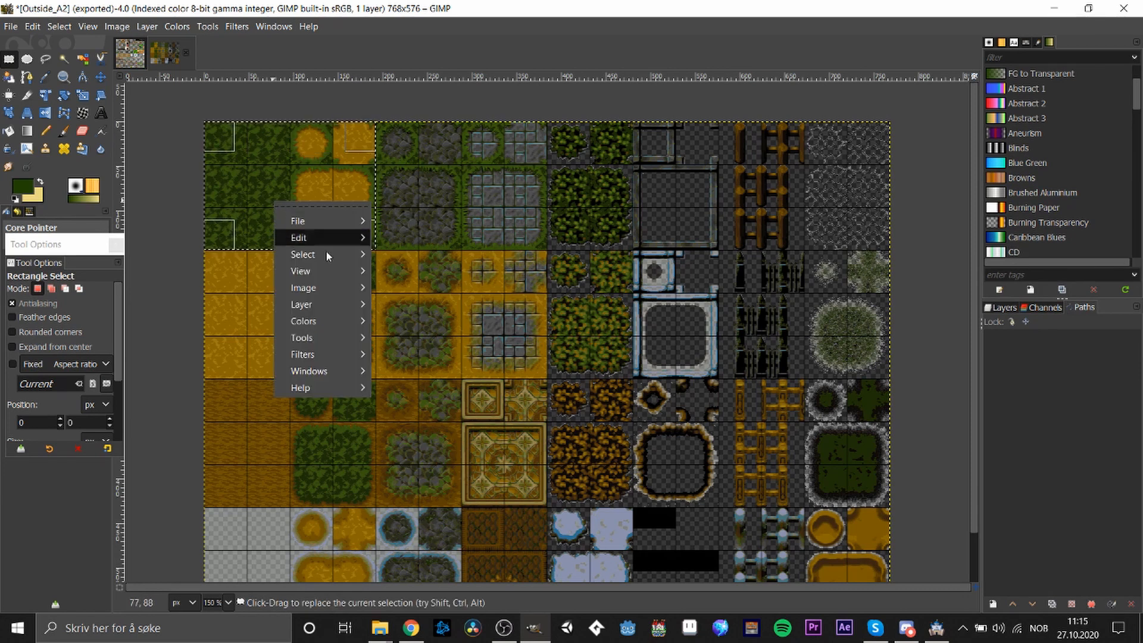
{"action": "mouse_move", "coordinate": [322, 354]}
{"action": "mouse_move", "coordinate": [454, 363]}
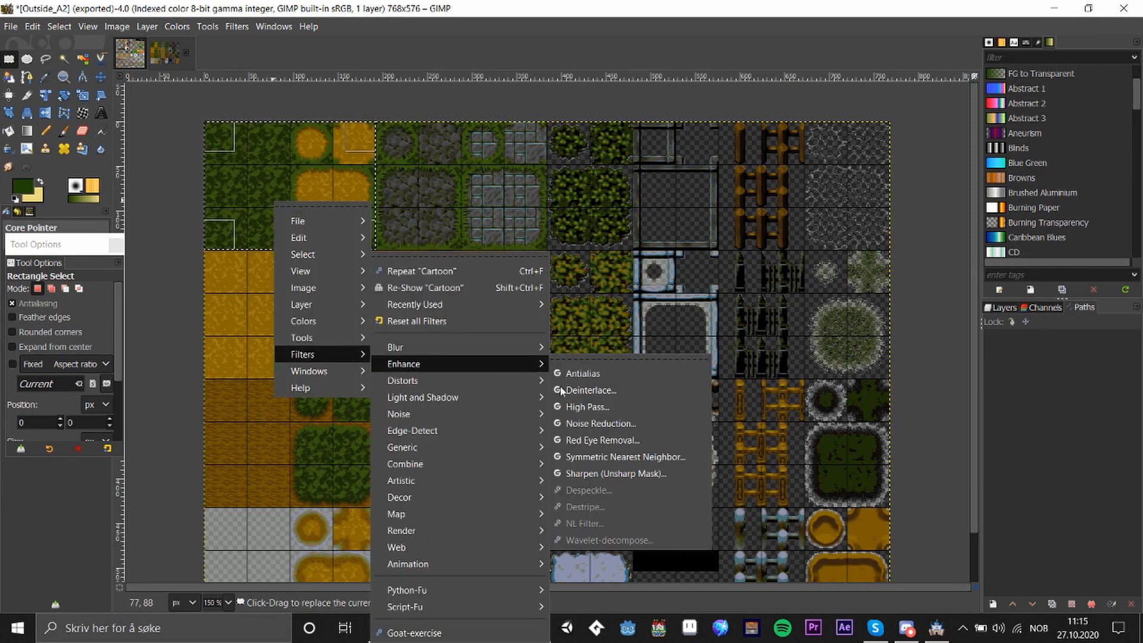
{"action": "left_click", "coordinate": [657, 424]}
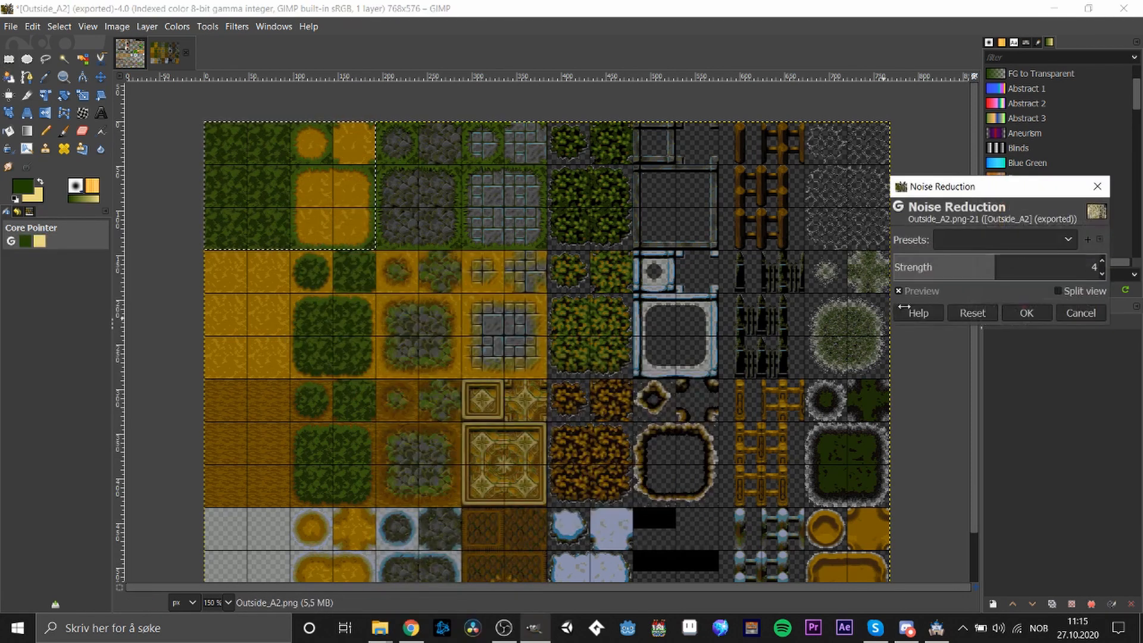
{"action": "left_click", "coordinate": [1102, 260]}
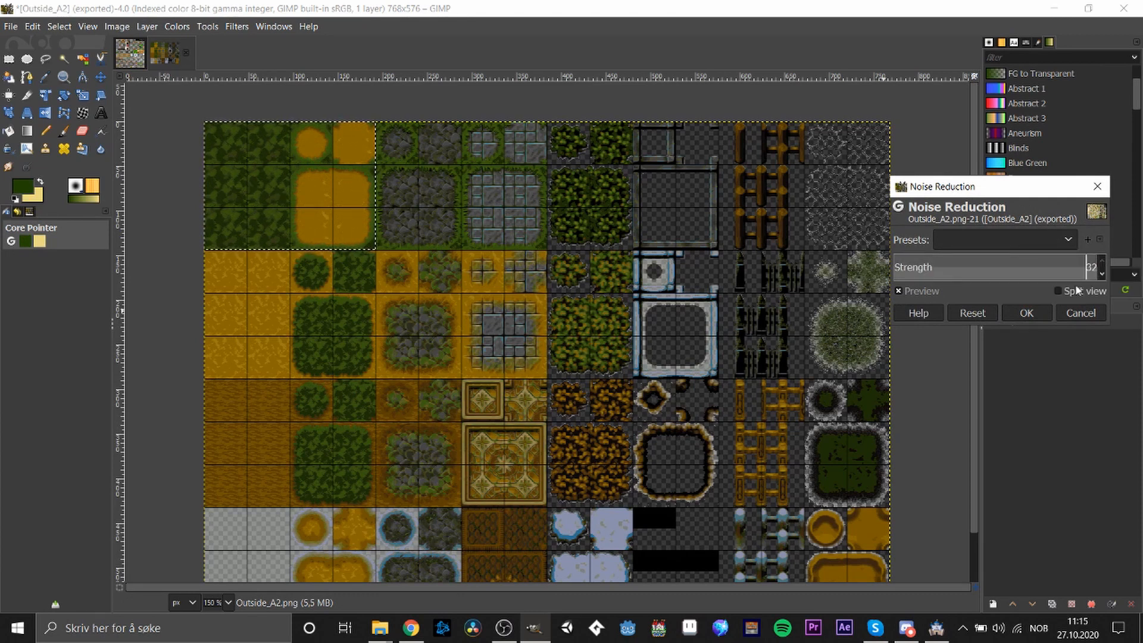
{"action": "left_click", "coordinate": [1026, 313]}
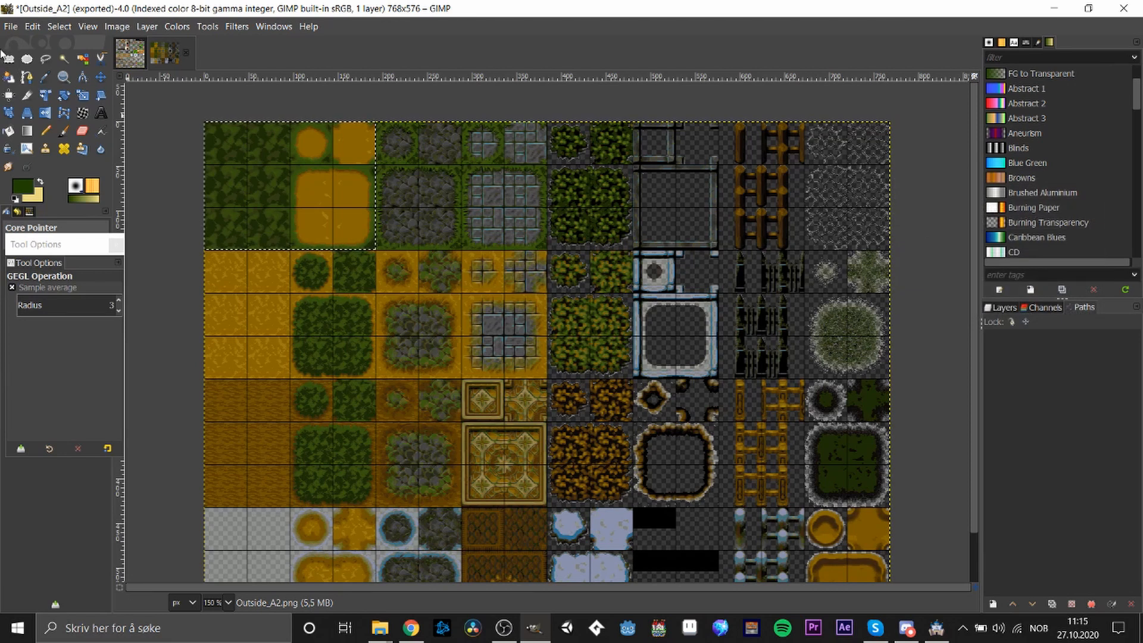
{"action": "left_click", "coordinate": [7, 58]}
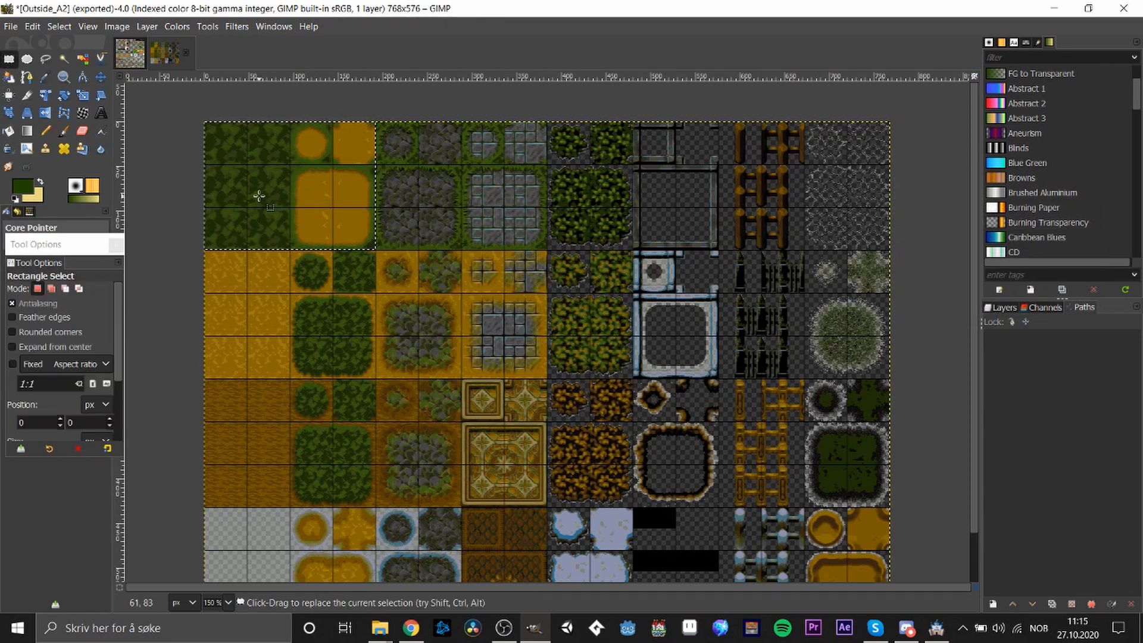
{"action": "right_click", "coordinate": [258, 182]}
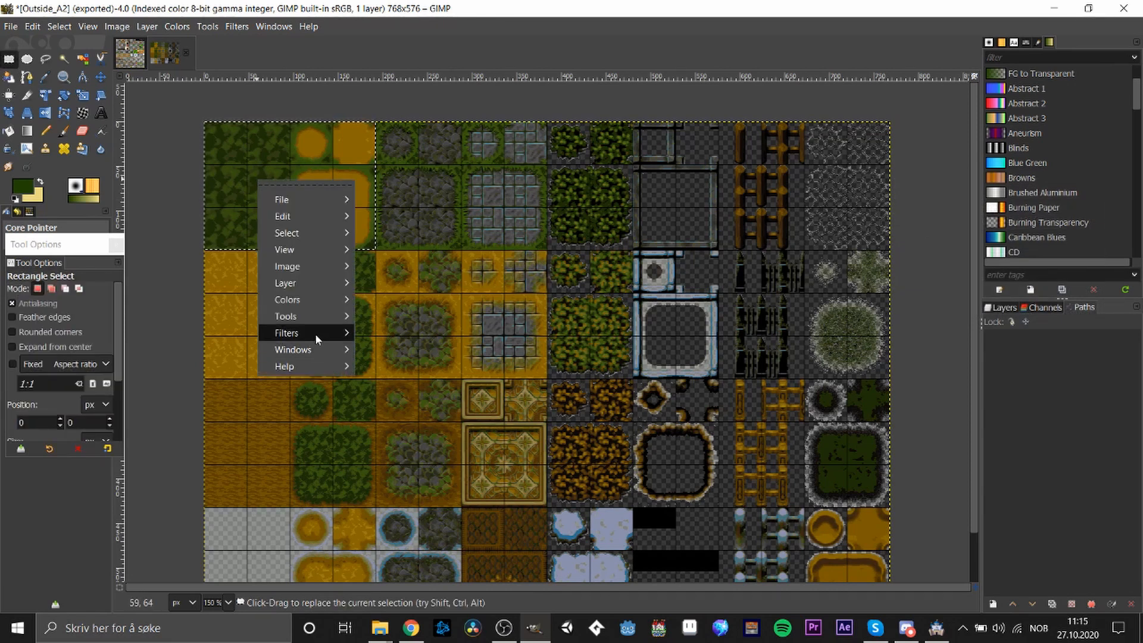
{"action": "mouse_move", "coordinate": [315, 335]}
{"action": "mouse_move", "coordinate": [480, 485]}
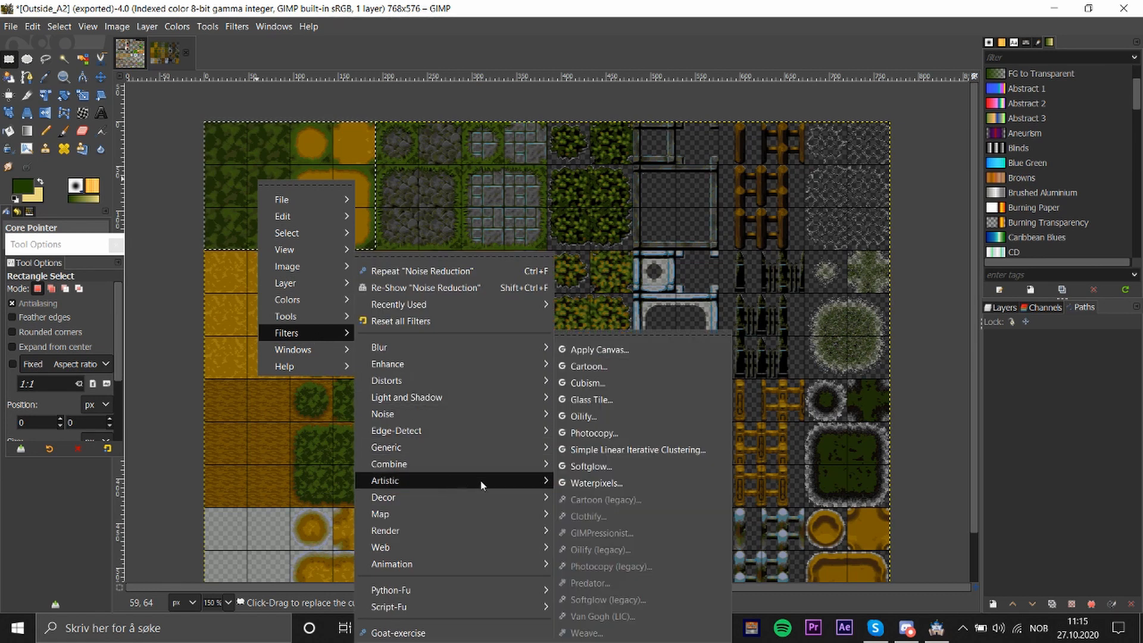
{"action": "left_click", "coordinate": [637, 367]}
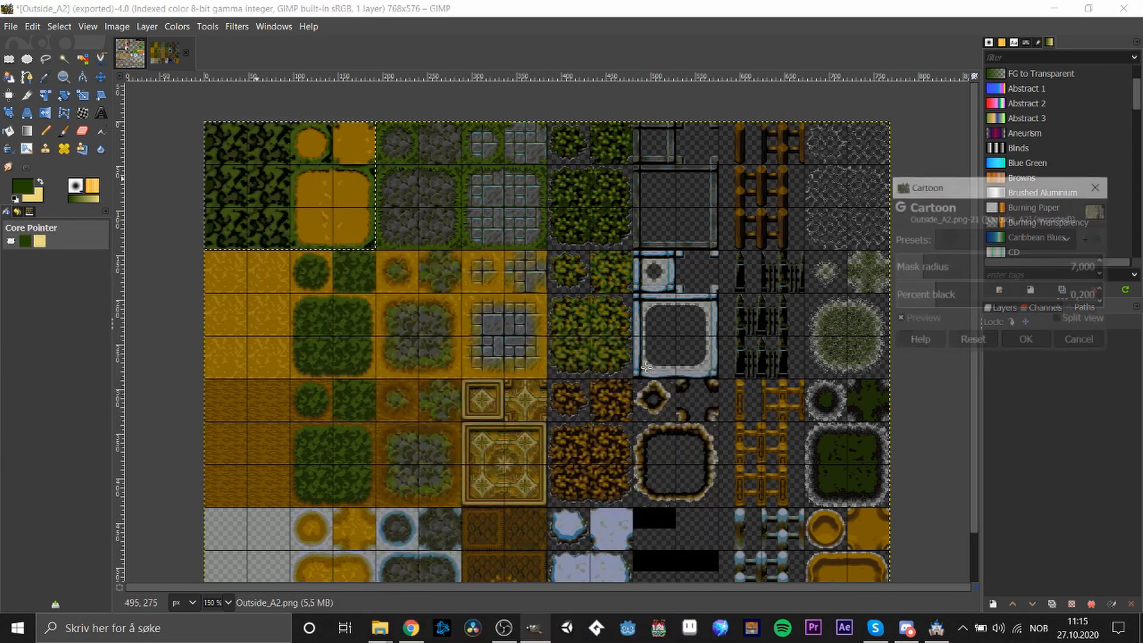
{"action": "left_click", "coordinate": [1079, 341]}
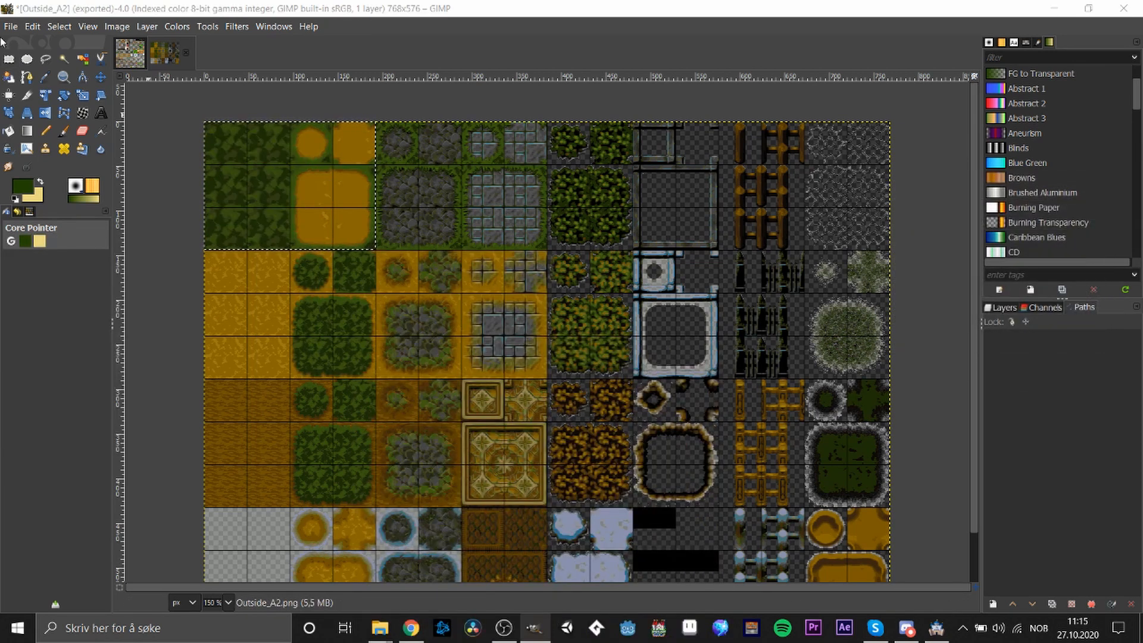
Set the foreground colour to green 2e5c00 and paint size 3 Pencil strokes across the plain grass tiles
{"action": "left_click", "coordinate": [22, 194]}
{"action": "left_click_drag", "start_coordinate": [67, 165], "coordinate": [110, 203]}
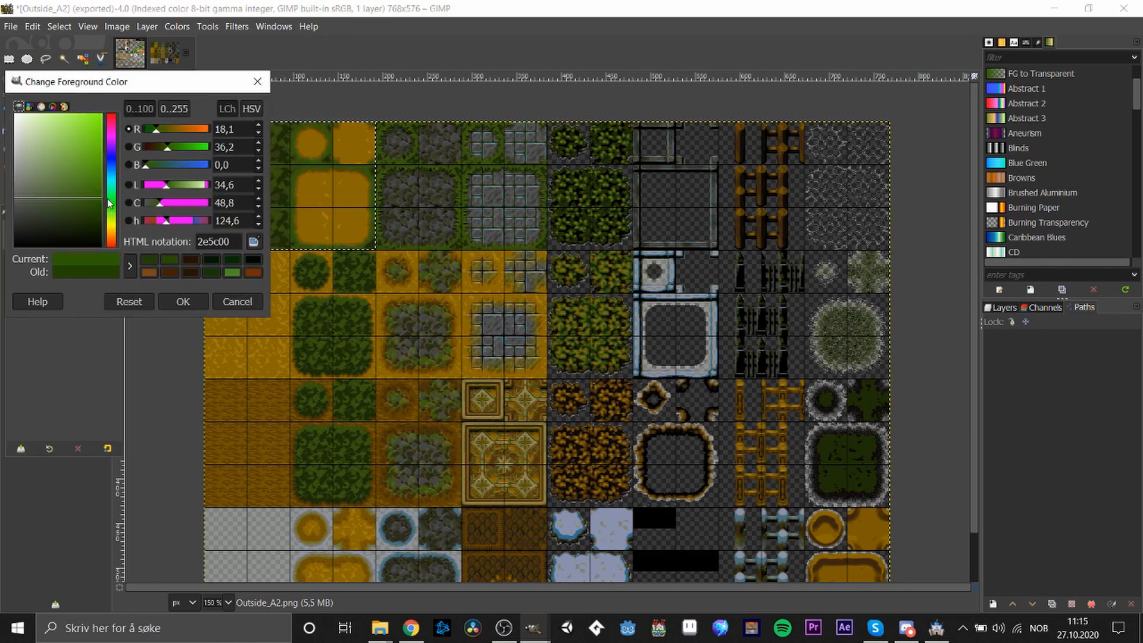
{"action": "left_click", "coordinate": [196, 304]}
{"action": "key", "text": "n"}
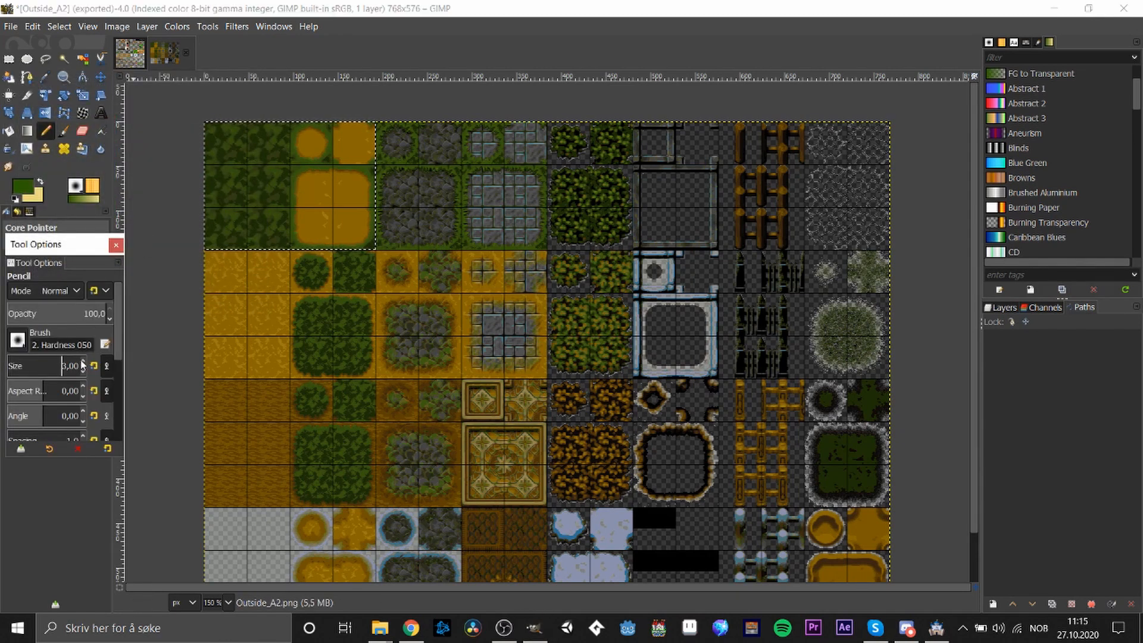
{"action": "left_click", "coordinate": [226, 196]}
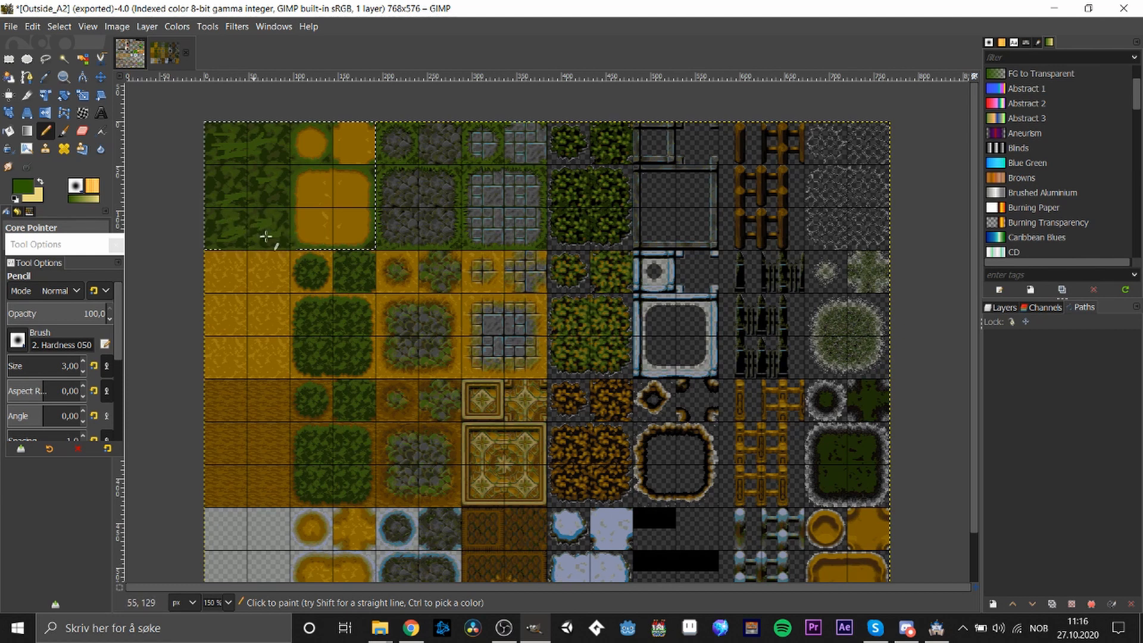
Sample a green from the tilesheet and paint more size 3 Pencil strokes over the dark patches of the grass tiles
{"action": "key", "text": "o"}
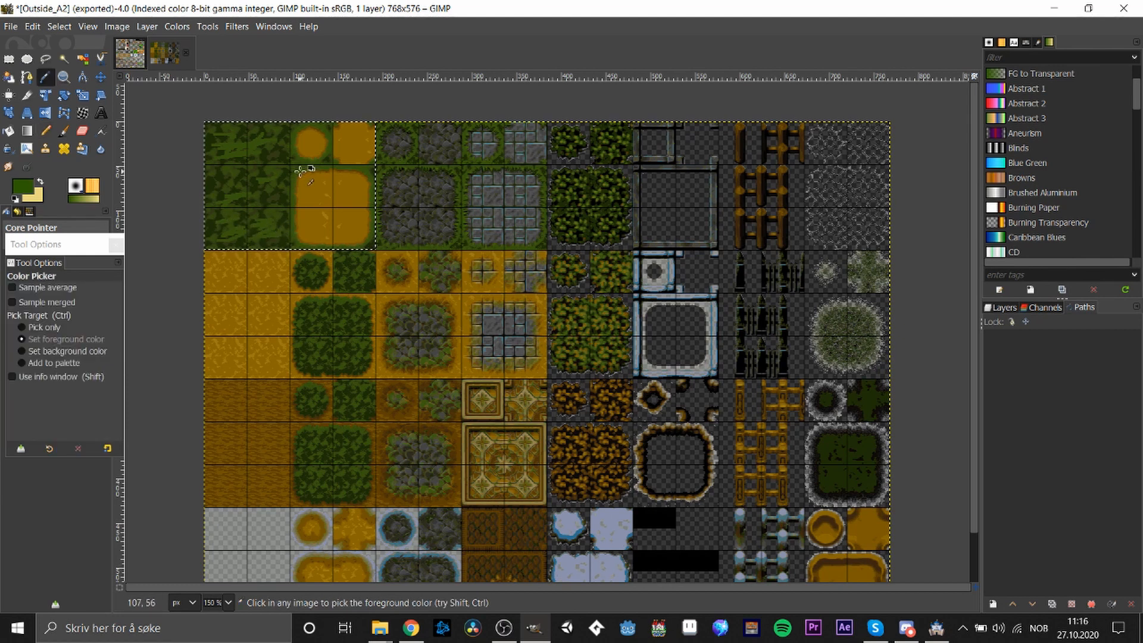
{"action": "key", "text": "n"}
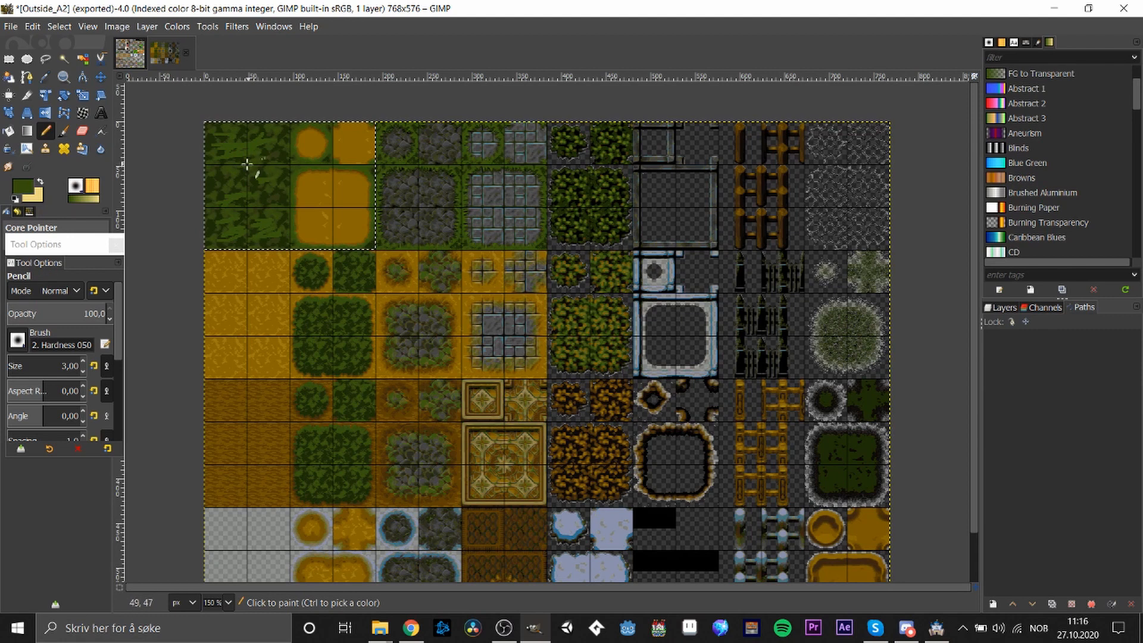
{"action": "left_click", "coordinate": [254, 151]}
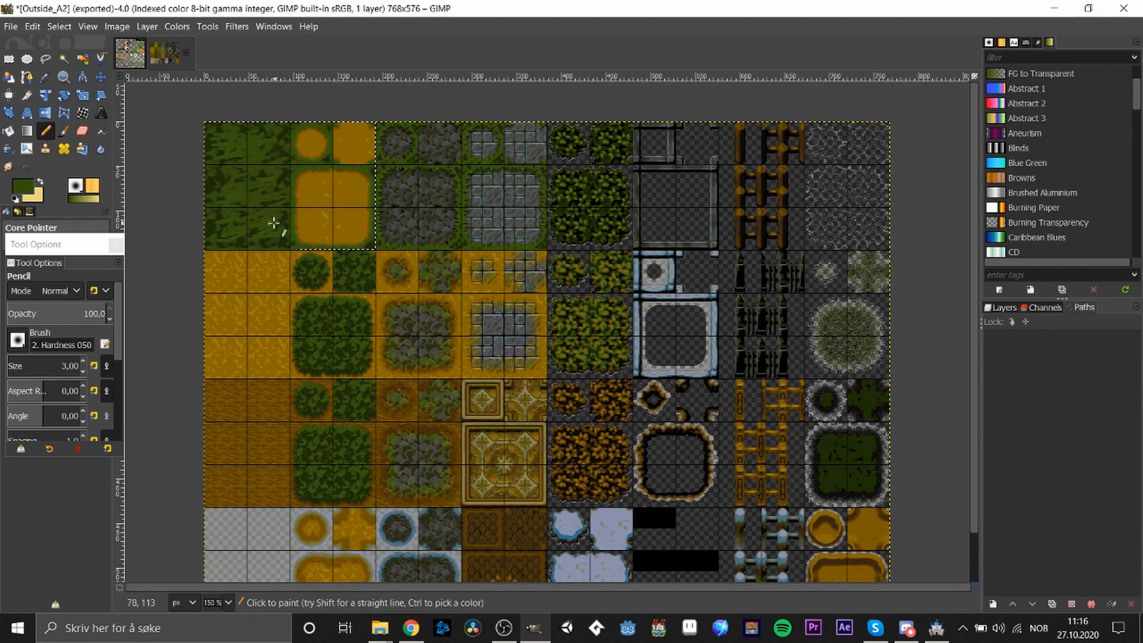
Smudge the plain grass tiles with a brush size of 32.61 to blend the strokes into a soft texture, undoing an unwanted stroke
{"action": "key", "text": "s"}
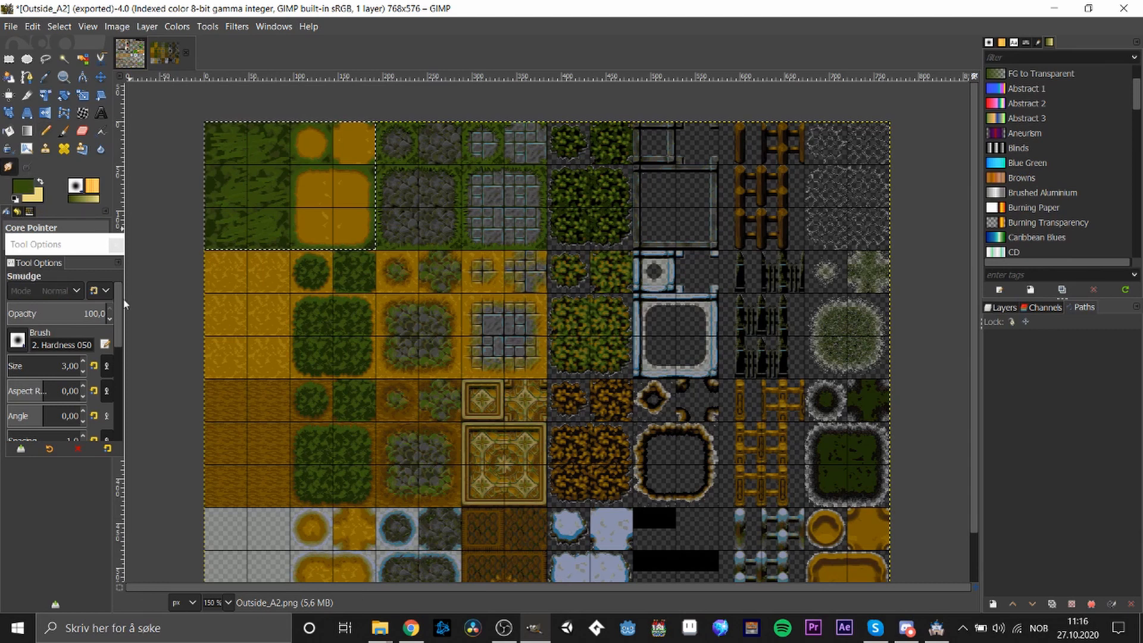
{"action": "left_click_drag", "start_coordinate": [80, 366], "coordinate": [56, 366]}
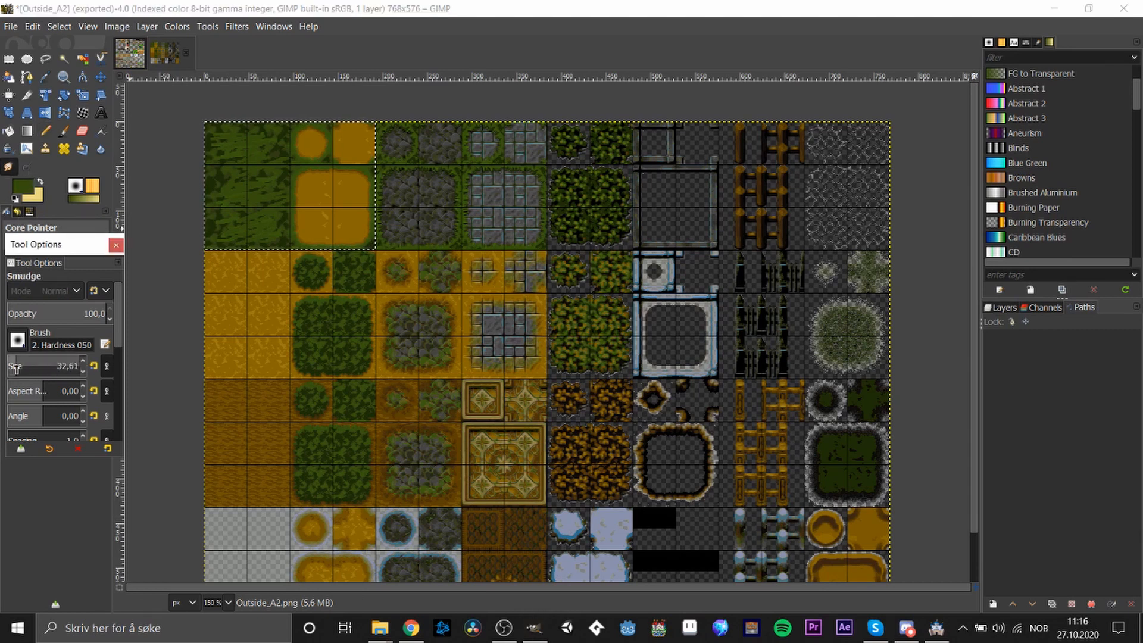
{"action": "left_click_drag", "start_coordinate": [248, 203], "coordinate": [238, 200]}
{"action": "mouse_move", "coordinate": [217, 209]}
{"action": "left_mouse_down"}
{"action": "mouse_move", "coordinate": [214, 156]}
{"action": "mouse_move", "coordinate": [211, 167]}
{"action": "mouse_move", "coordinate": [222, 194]}
{"action": "mouse_move", "coordinate": [223, 138]}
{"action": "mouse_move", "coordinate": [243, 150]}
{"action": "mouse_move", "coordinate": [268, 136]}
{"action": "mouse_move", "coordinate": [268, 179]}
{"action": "mouse_move", "coordinate": [249, 159]}
{"action": "mouse_move", "coordinate": [265, 176]}
{"action": "mouse_move", "coordinate": [260, 191]}
{"action": "mouse_move", "coordinate": [243, 173]}
{"action": "left_mouse_up"}
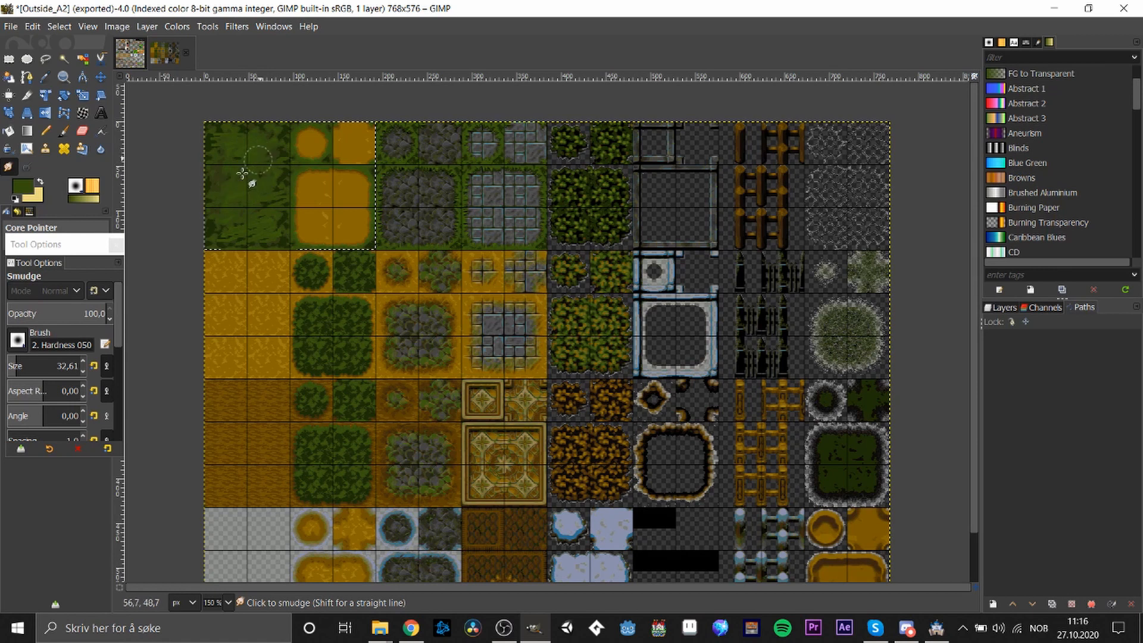
{"action": "mouse_move", "coordinate": [250, 133]}
{"action": "left_mouse_down"}
{"action": "mouse_move", "coordinate": [286, 129]}
{"action": "mouse_move", "coordinate": [268, 143]}
{"action": "mouse_move", "coordinate": [283, 133]}
{"action": "mouse_move", "coordinate": [276, 170]}
{"action": "mouse_move", "coordinate": [268, 158]}
{"action": "mouse_move", "coordinate": [278, 182]}
{"action": "mouse_move", "coordinate": [265, 154]}
{"action": "mouse_move", "coordinate": [231, 162]}
{"action": "mouse_move", "coordinate": [221, 182]}
{"action": "mouse_move", "coordinate": [232, 140]}
{"action": "mouse_move", "coordinate": [214, 154]}
{"action": "mouse_move", "coordinate": [225, 156]}
{"action": "mouse_move", "coordinate": [210, 140]}
{"action": "mouse_move", "coordinate": [223, 161]}
{"action": "mouse_move", "coordinate": [210, 132]}
{"action": "mouse_move", "coordinate": [226, 146]}
{"action": "mouse_move", "coordinate": [221, 131]}
{"action": "mouse_move", "coordinate": [217, 164]}
{"action": "mouse_move", "coordinate": [231, 151]}
{"action": "mouse_move", "coordinate": [214, 173]}
{"action": "mouse_move", "coordinate": [209, 188]}
{"action": "mouse_move", "coordinate": [226, 171]}
{"action": "mouse_move", "coordinate": [211, 202]}
{"action": "mouse_move", "coordinate": [228, 198]}
{"action": "mouse_move", "coordinate": [225, 223]}
{"action": "left_mouse_up"}
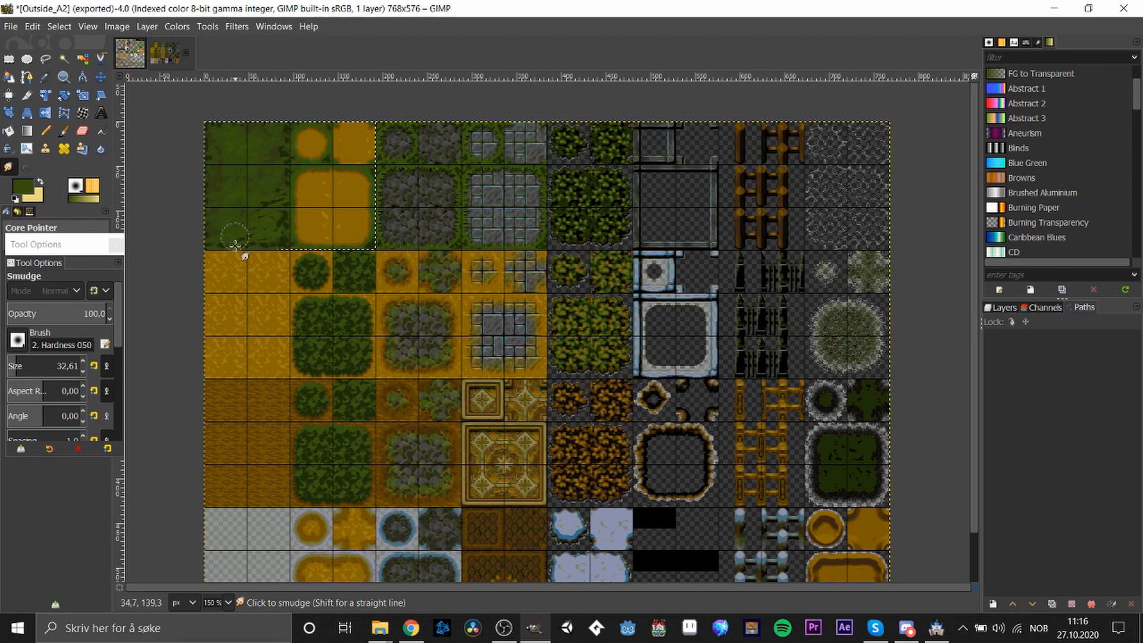
{"action": "key", "text": "ctrl"}
{"action": "key", "text": "ctrl+z"}
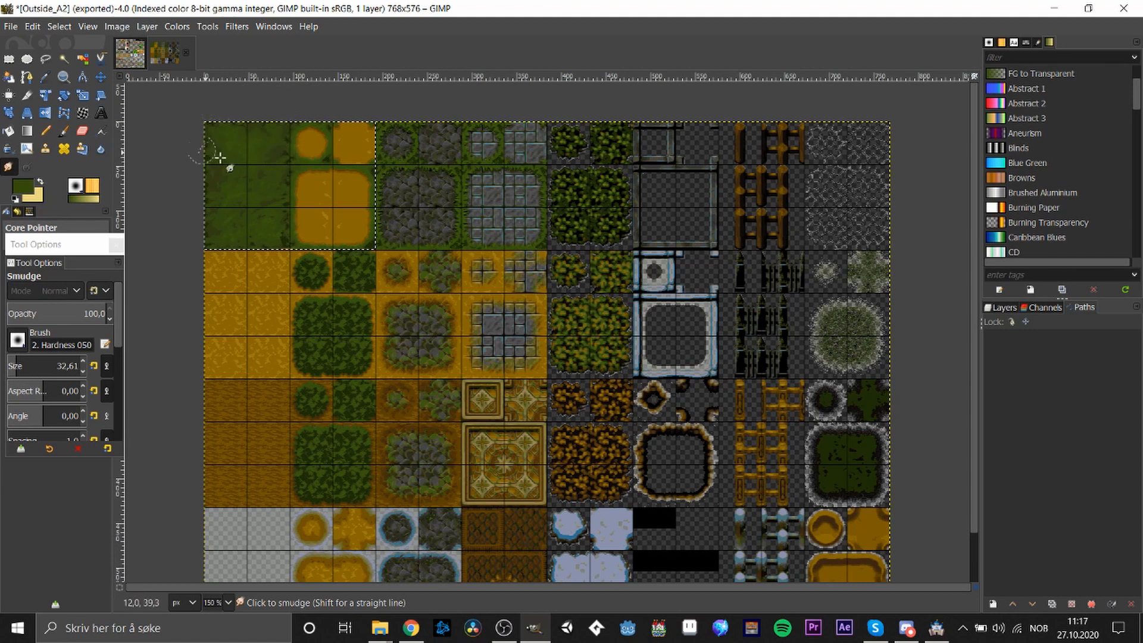
Export the tilesheet as Outside_A2.png to the project's tilesets folder, replacing the existing file
{"action": "left_click", "coordinate": [11, 27]}
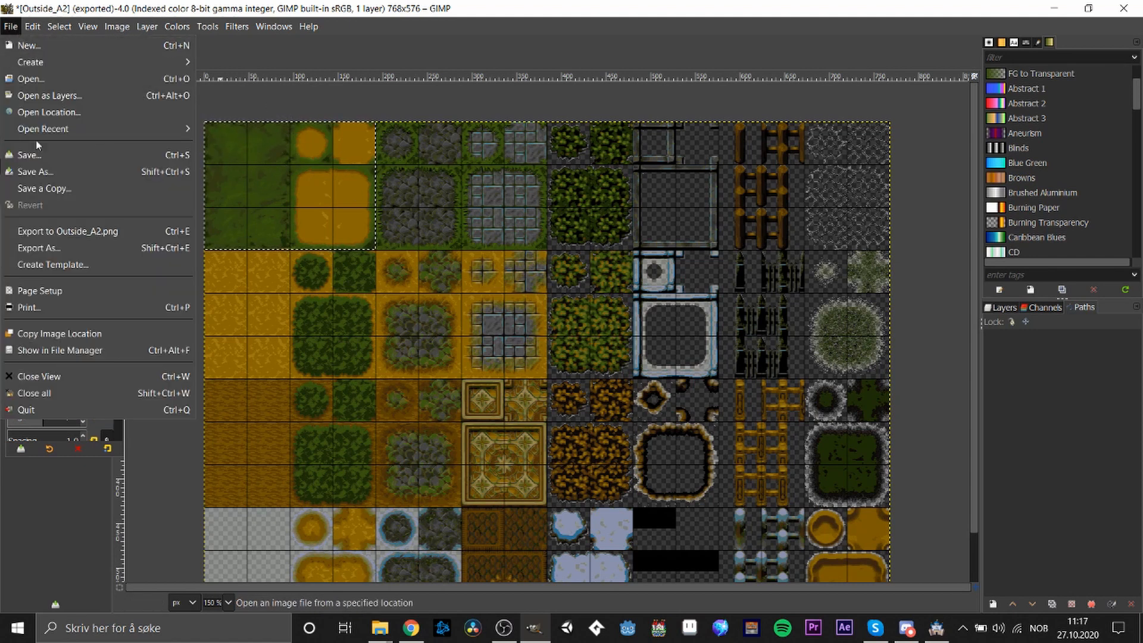
{"action": "left_click", "coordinate": [77, 244]}
{"action": "left_click", "coordinate": [443, 500]}
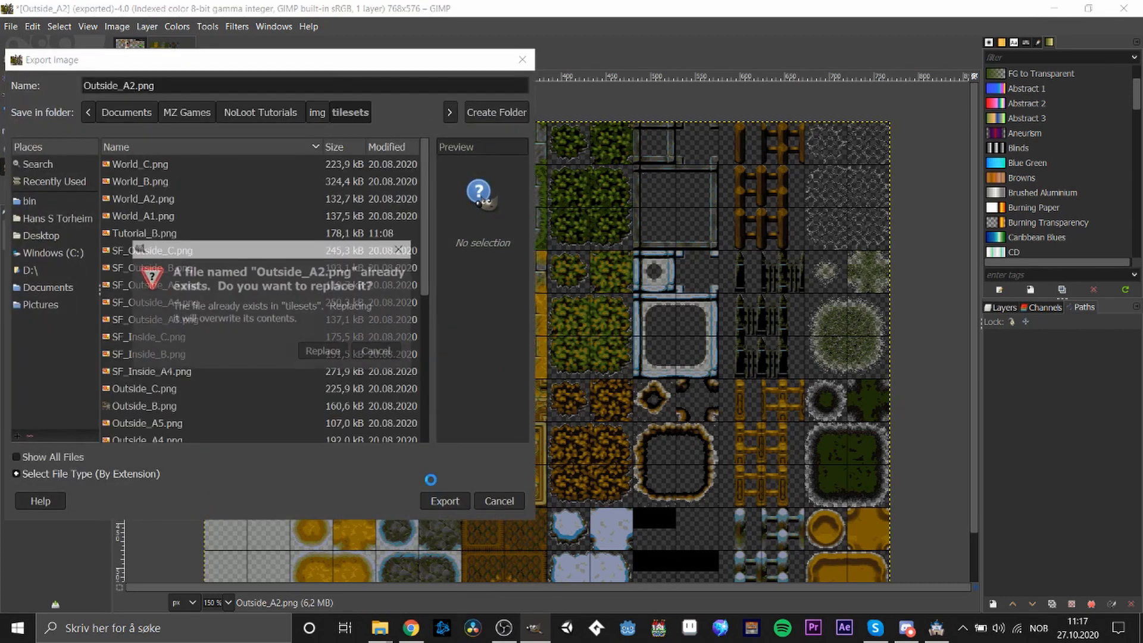
{"action": "left_click", "coordinate": [314, 352]}
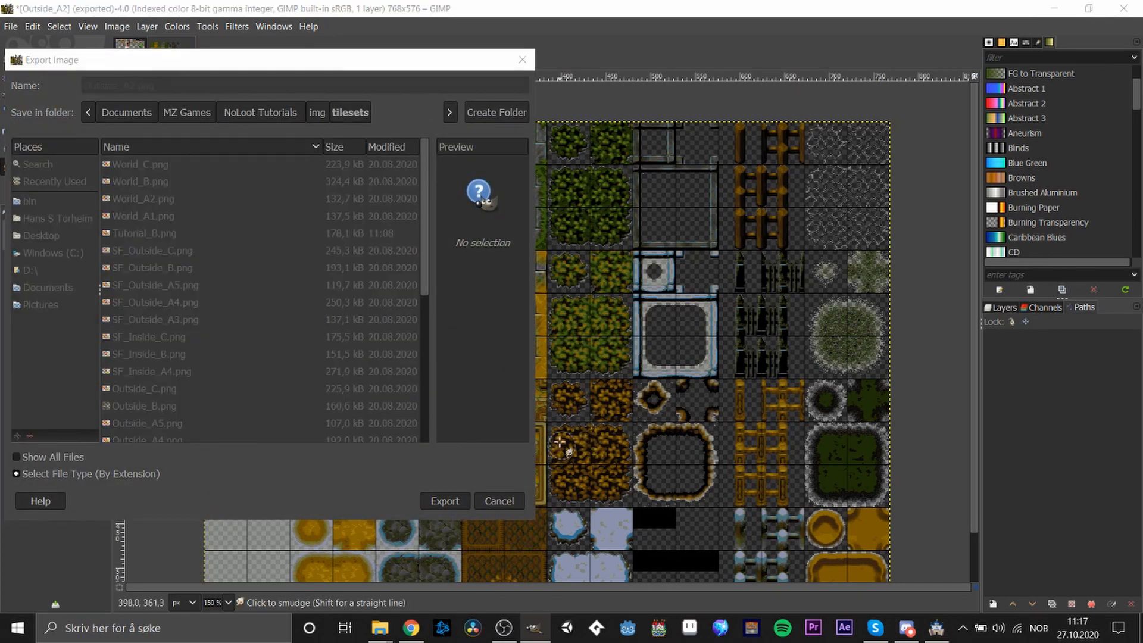
{"action": "left_click", "coordinate": [593, 454]}
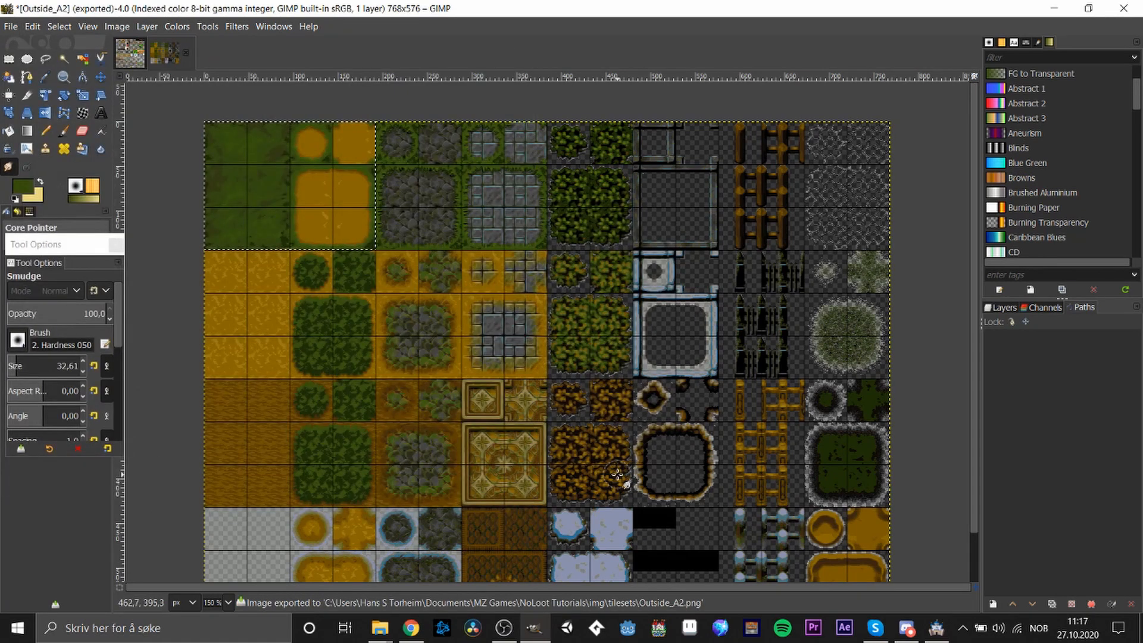
Switch to RPG Maker MZ and reload MAP001 to examine the smudged grass on the map
{"action": "left_click", "coordinate": [535, 627]}
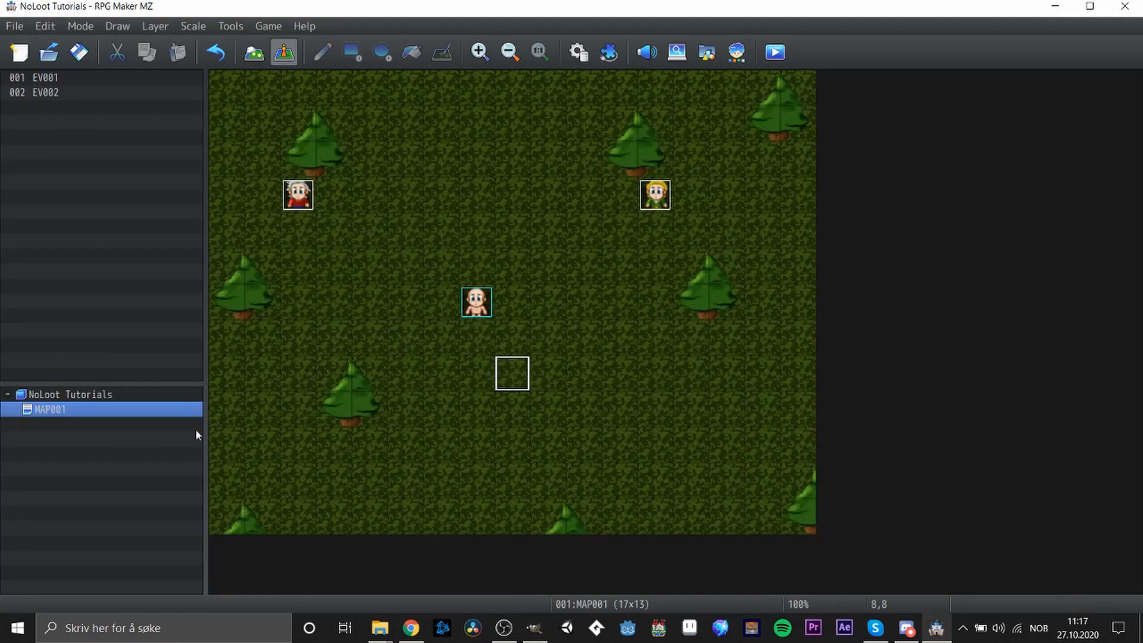
{"action": "left_click", "coordinate": [539, 635]}
{"action": "left_click", "coordinate": [539, 635]}
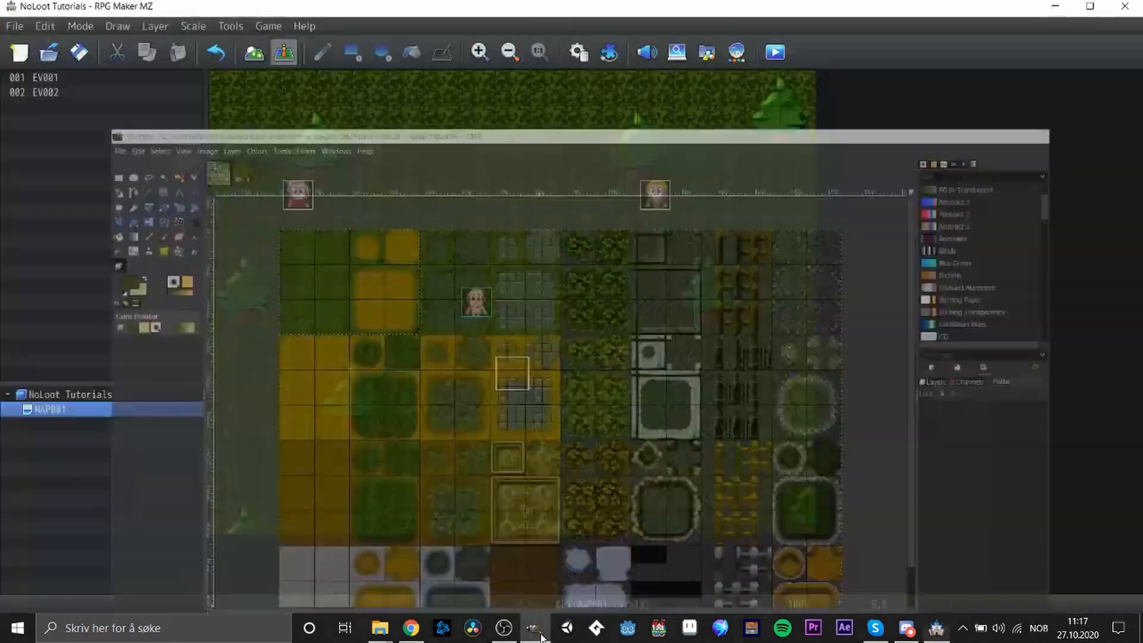
{"action": "left_click", "coordinate": [85, 413]}
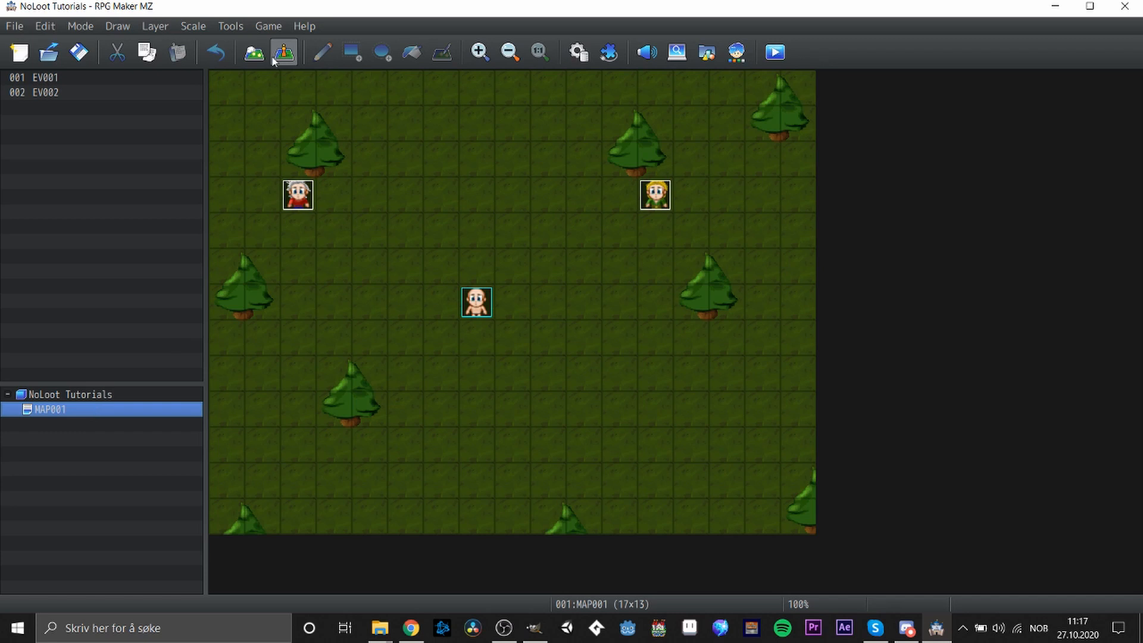
Paint a Dirt (Meadow) path about three tiles wide down the middle of MAP001, from its upper edge to its lower edge
{"action": "left_click", "coordinate": [254, 53]}
{"action": "left_click", "coordinate": [37, 130]}
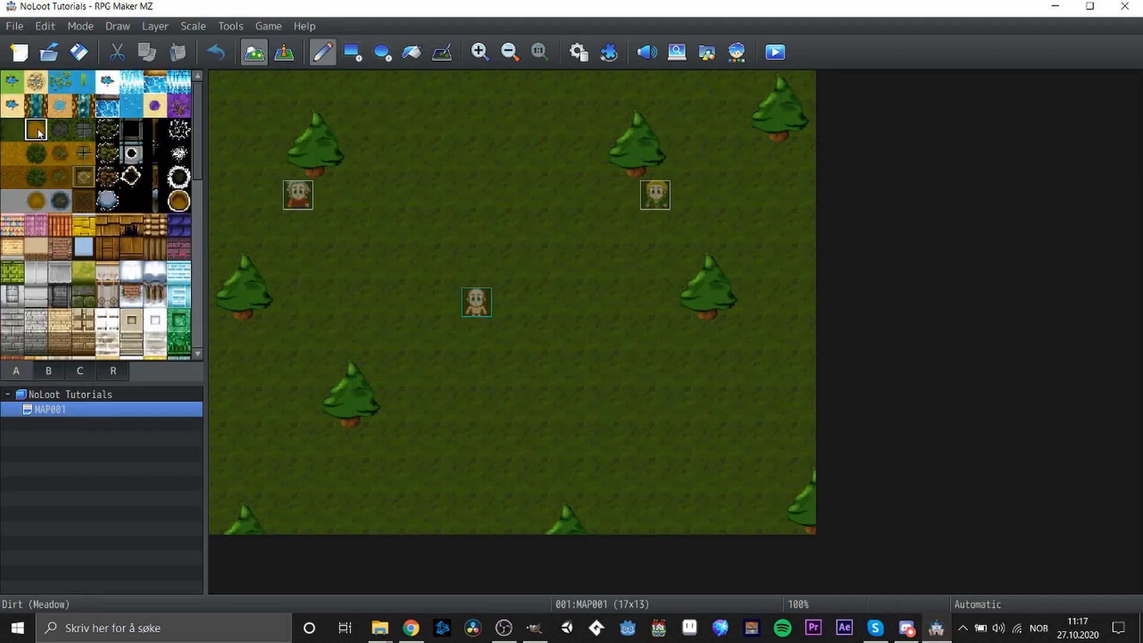
{"action": "left_click", "coordinate": [468, 172]}
{"action": "mouse_move", "coordinate": [439, 188]}
{"action": "left_mouse_down"}
{"action": "mouse_move", "coordinate": [563, 67]}
{"action": "mouse_move", "coordinate": [513, 149]}
{"action": "mouse_move", "coordinate": [516, 87]}
{"action": "left_mouse_up"}
{"action": "left_click", "coordinate": [440, 124]}
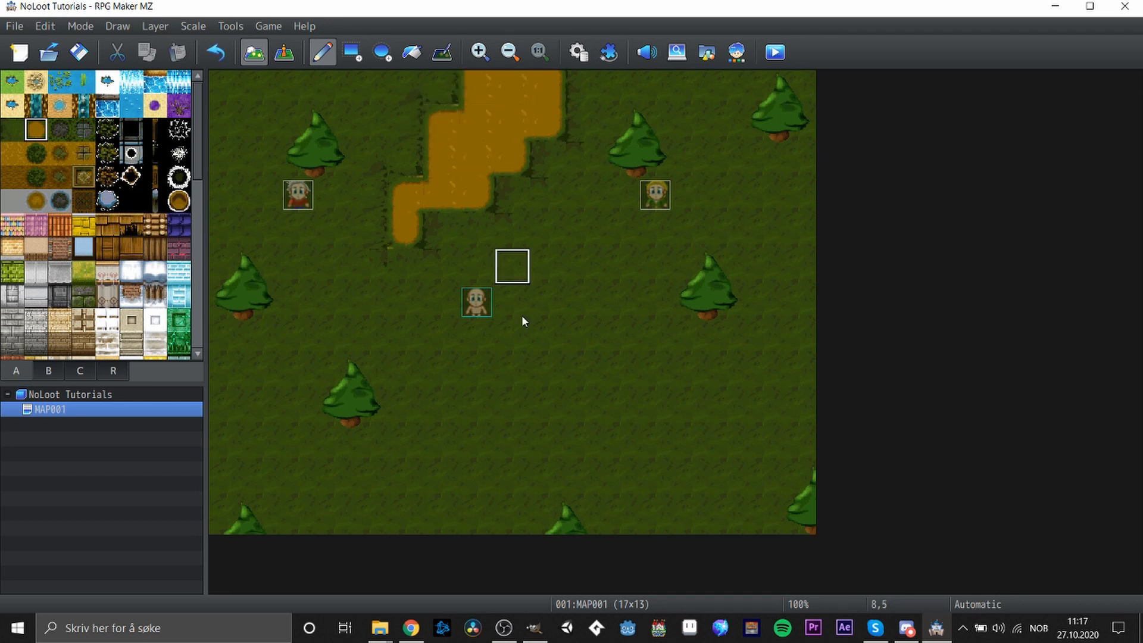
{"action": "mouse_move", "coordinate": [500, 206]}
{"action": "left_mouse_down"}
{"action": "mouse_move", "coordinate": [455, 212]}
{"action": "mouse_move", "coordinate": [504, 238]}
{"action": "mouse_move", "coordinate": [498, 289]}
{"action": "mouse_move", "coordinate": [461, 347]}
{"action": "mouse_move", "coordinate": [455, 309]}
{"action": "mouse_move", "coordinate": [475, 291]}
{"action": "mouse_move", "coordinate": [492, 336]}
{"action": "mouse_move", "coordinate": [501, 478]}
{"action": "mouse_move", "coordinate": [482, 406]}
{"action": "left_mouse_up"}
{"action": "left_click_drag", "start_coordinate": [461, 464], "coordinate": [453, 529]}
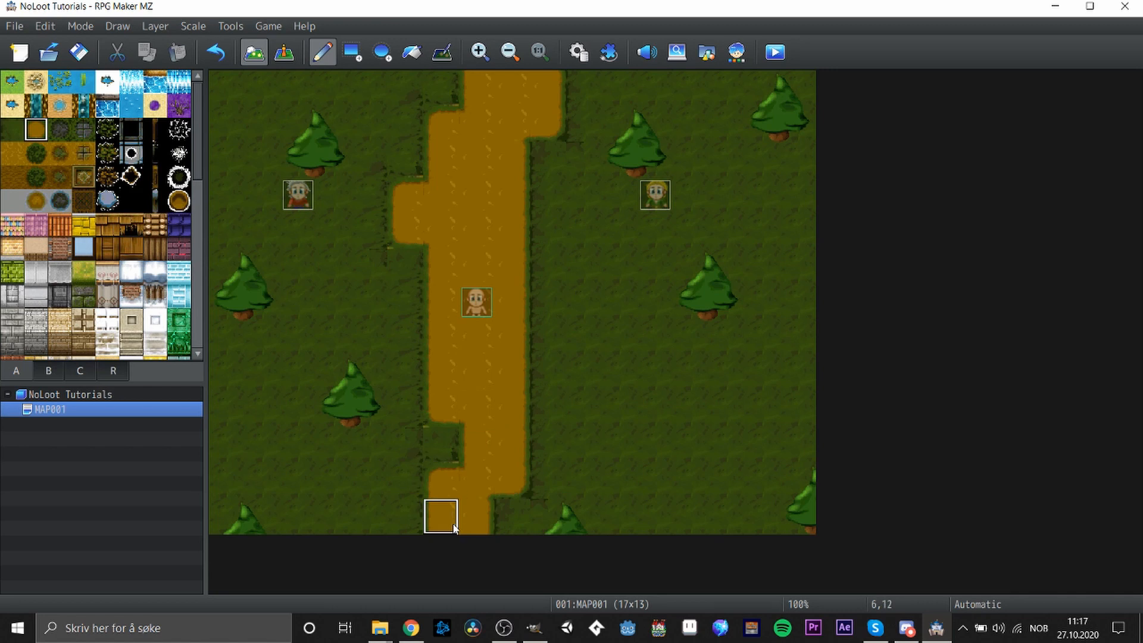
{"action": "left_click_drag", "start_coordinate": [403, 230], "coordinate": [416, 553]}
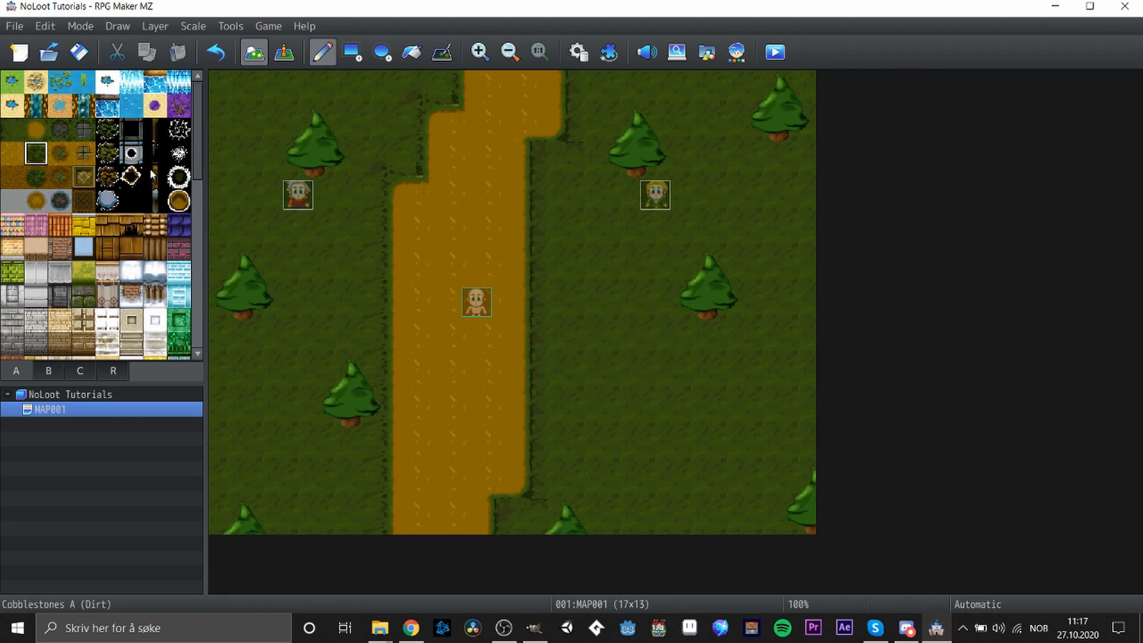
Try painting the grass-on-dirt tile over the lower part of the dirt path and undo it
{"action": "left_click_drag", "start_coordinate": [492, 425], "coordinate": [459, 481]}
{"action": "key", "text": "ctrl+z"}
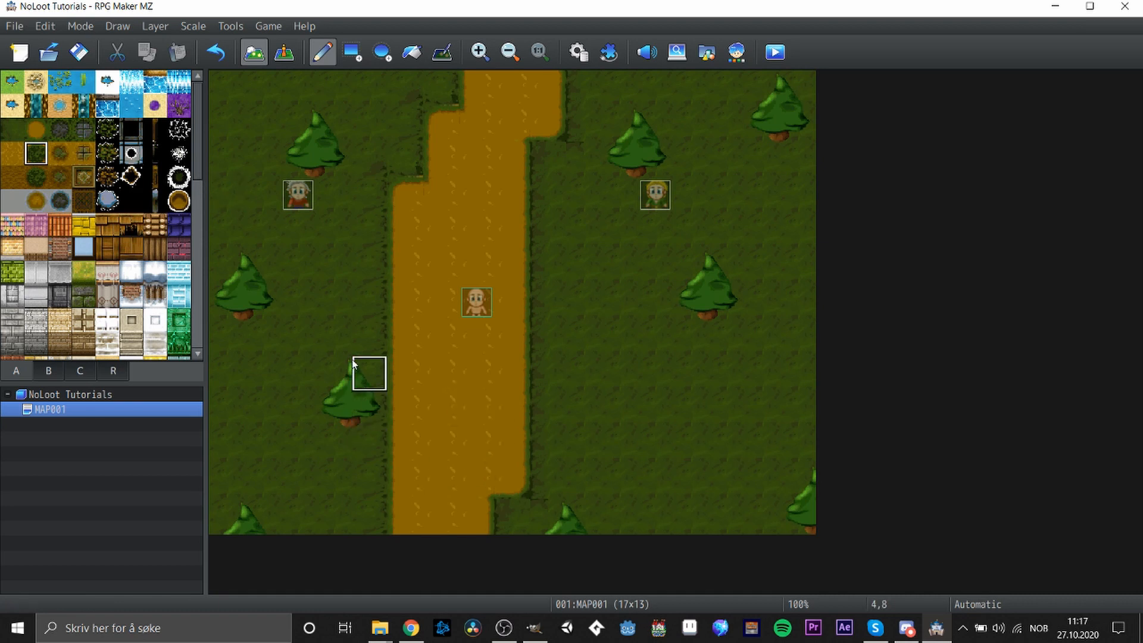
{"action": "left_click_drag", "start_coordinate": [196, 112], "coordinate": [220, 91]}
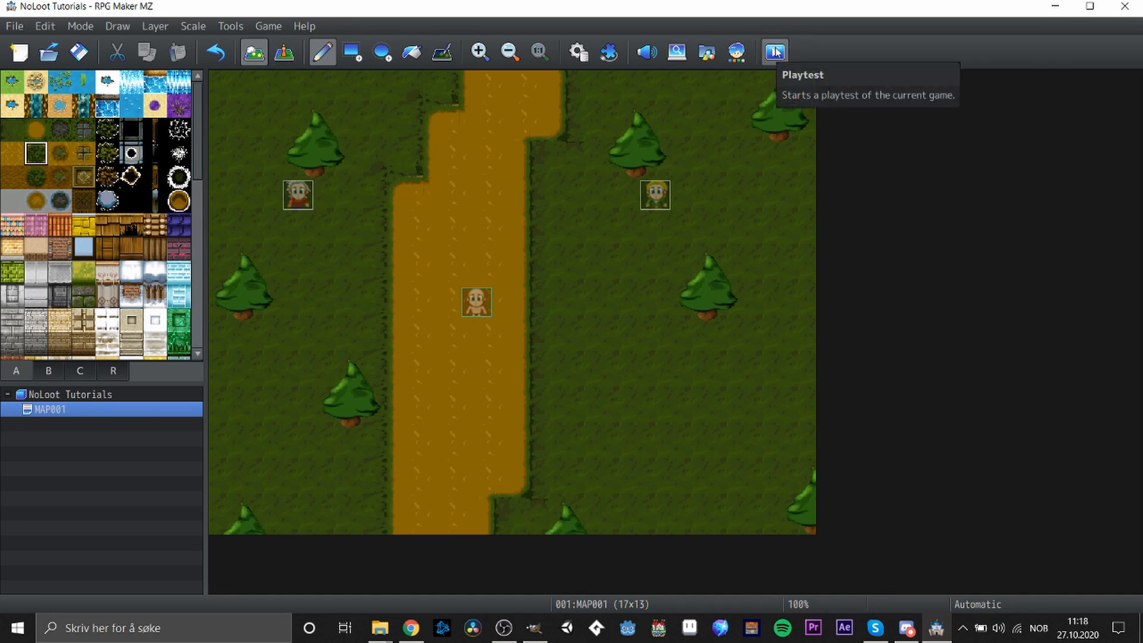
Switch to GIMP's Outside_B tilesheet and delete the 96 × 96 px block of clustered green trees beside the repainted pine
{"action": "left_click", "coordinate": [534, 631]}
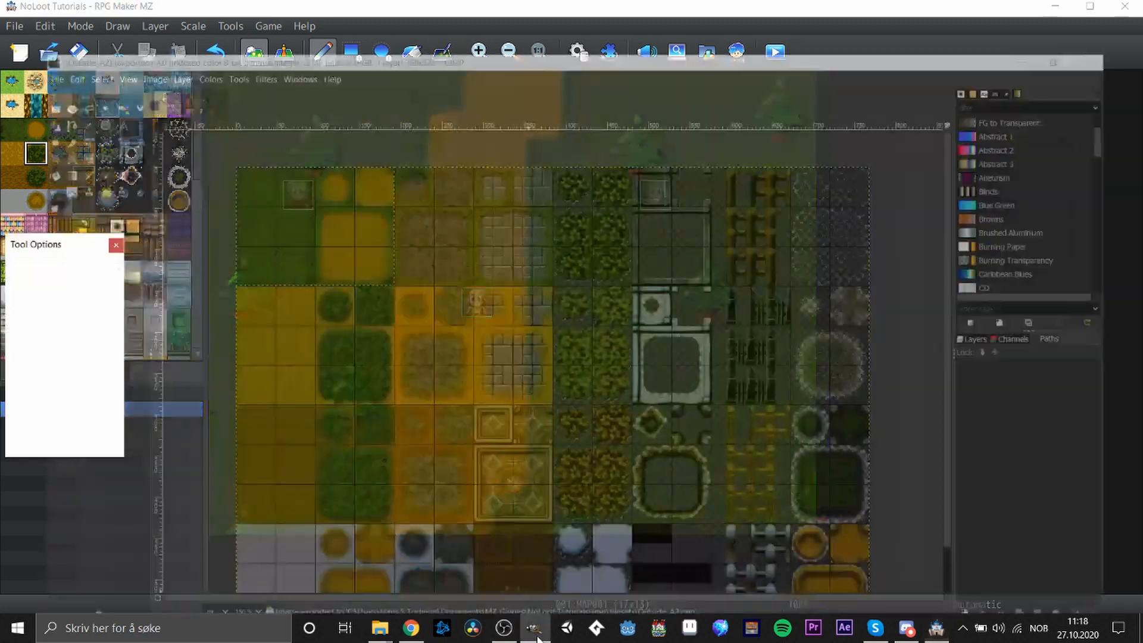
{"action": "left_click", "coordinate": [166, 54]}
{"action": "left_click", "coordinate": [131, 54]}
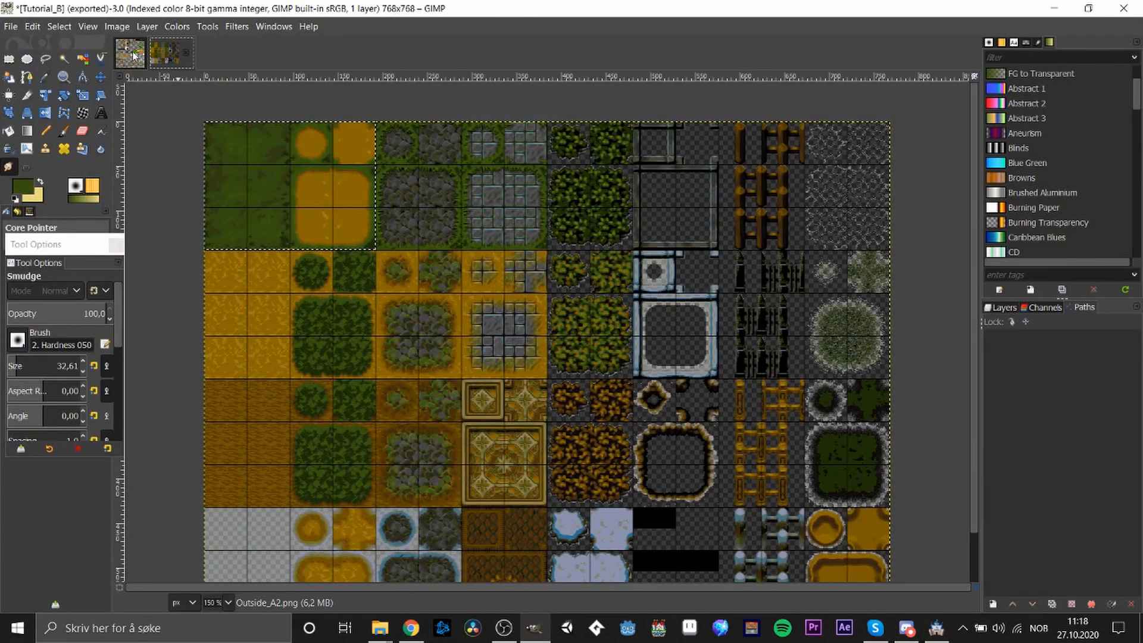
{"action": "left_click", "coordinate": [9, 57]}
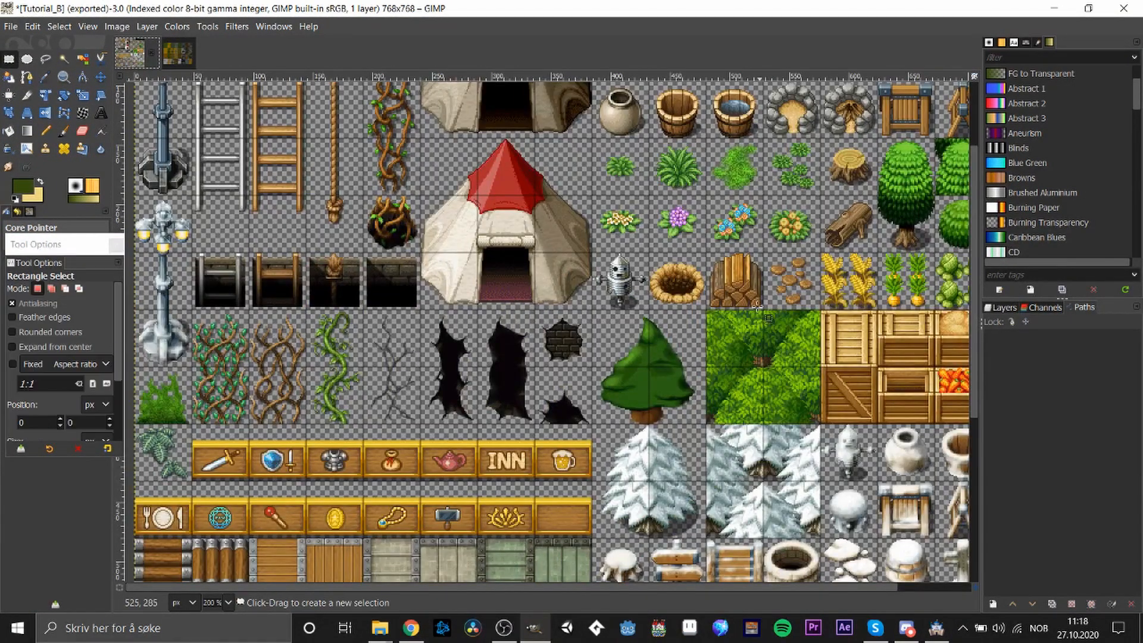
{"action": "scroll", "coordinate": [727, 329], "scroll_direction": "up", "scroll_amount": 4}
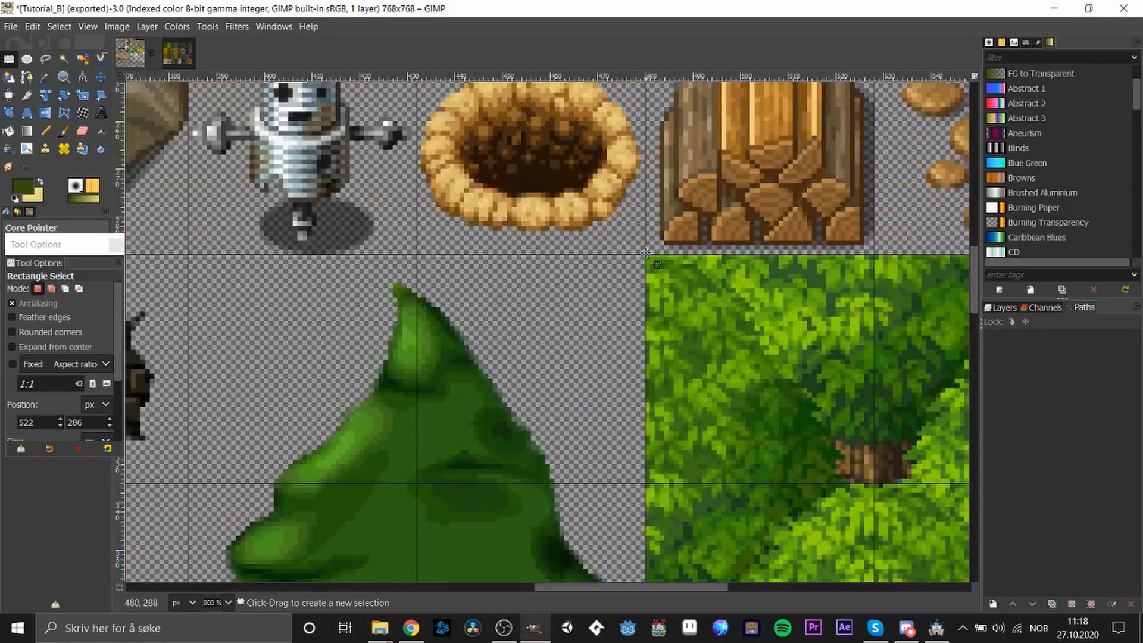
{"action": "left_click_drag", "start_coordinate": [646, 253], "coordinate": [946, 504]}
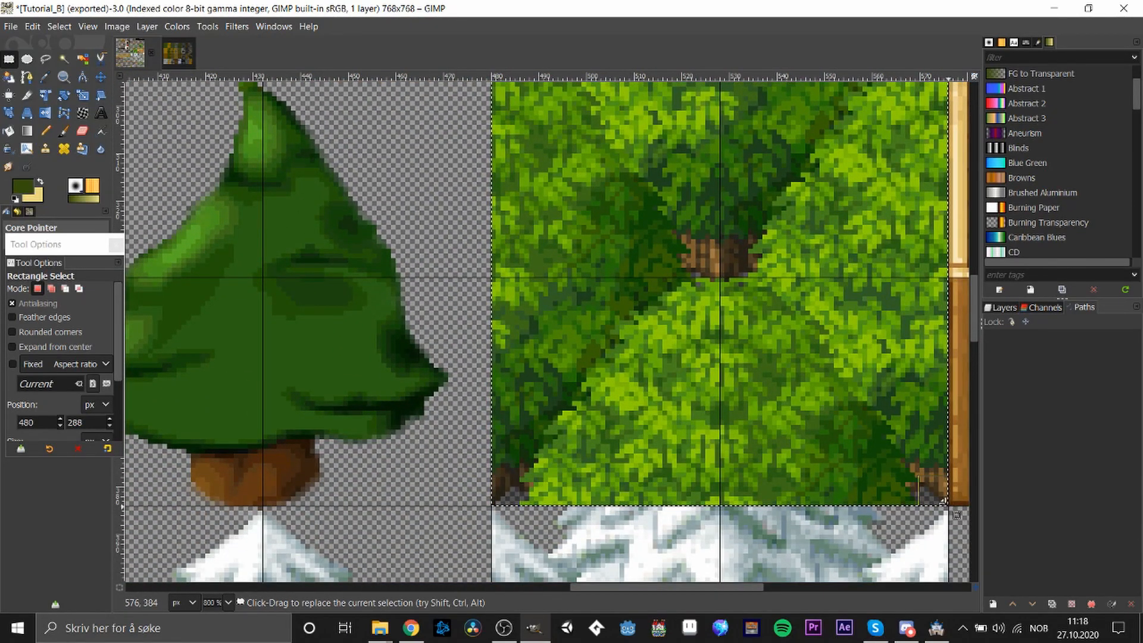
{"action": "key", "text": "Delete"}
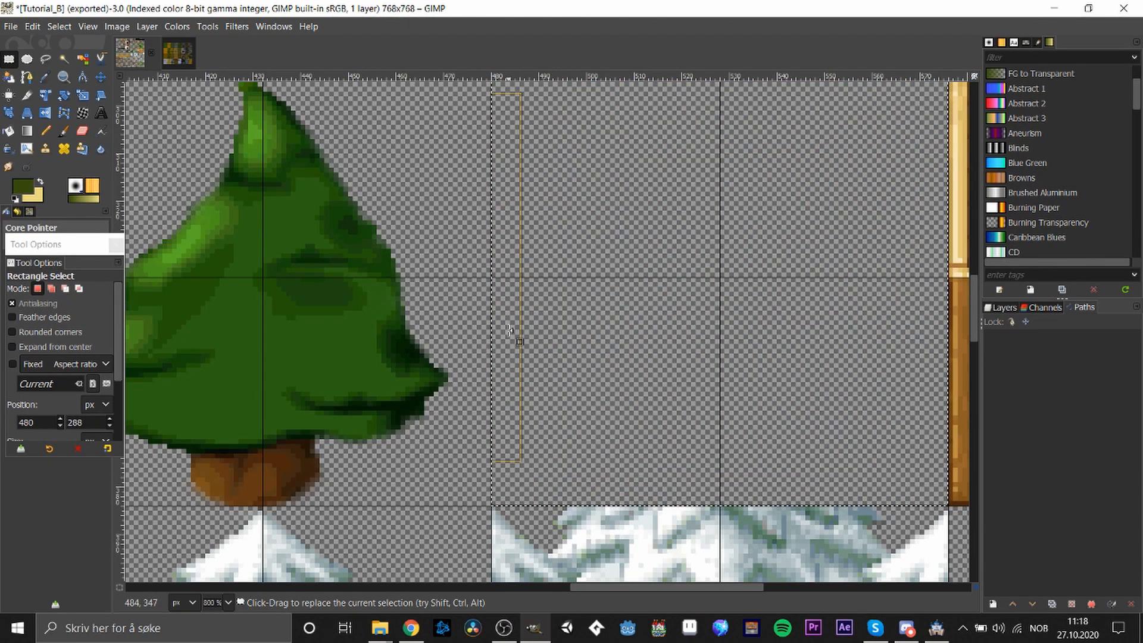
{"action": "scroll", "coordinate": [510, 330], "scroll_direction": "down", "scroll_amount": 3}
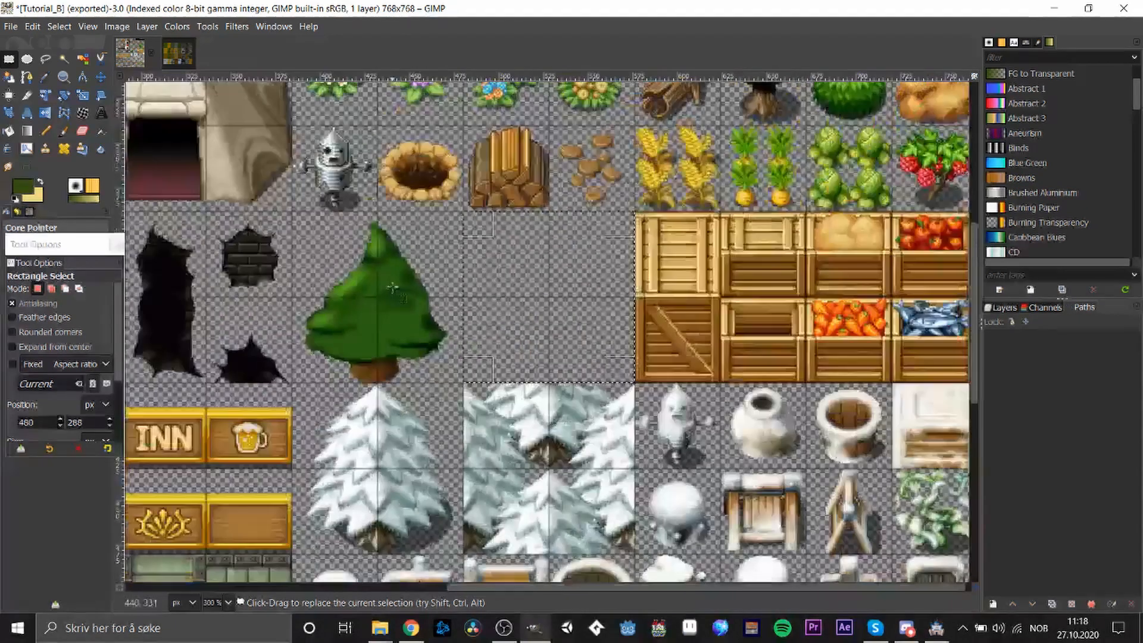
Select the 96 × 96 px block at 384, 384 holding the single snowy tree, delete it, and clear the selection
{"action": "left_click", "coordinate": [322, 513]}
{"action": "scroll", "coordinate": [292, 408], "scroll_direction": "up", "scroll_amount": 3}
{"action": "left_click_drag", "start_coordinate": [289, 339], "coordinate": [746, 513]}
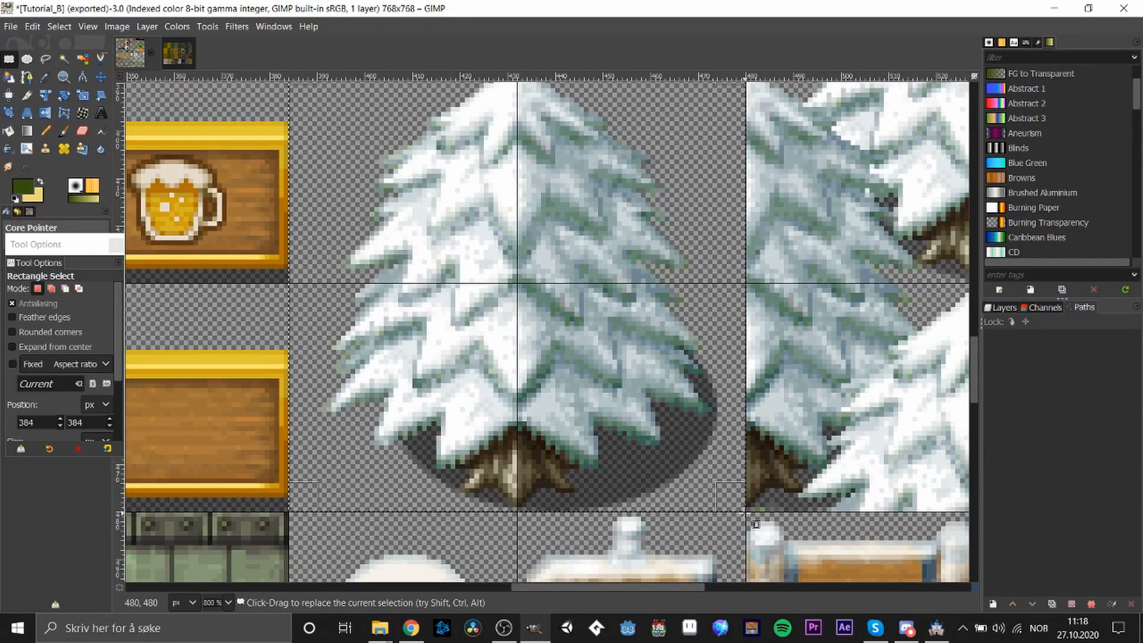
{"action": "key", "text": "Delete"}
{"action": "left_click", "coordinate": [794, 321]}
{"action": "scroll", "coordinate": [767, 284], "scroll_direction": "down", "scroll_amount": 4}
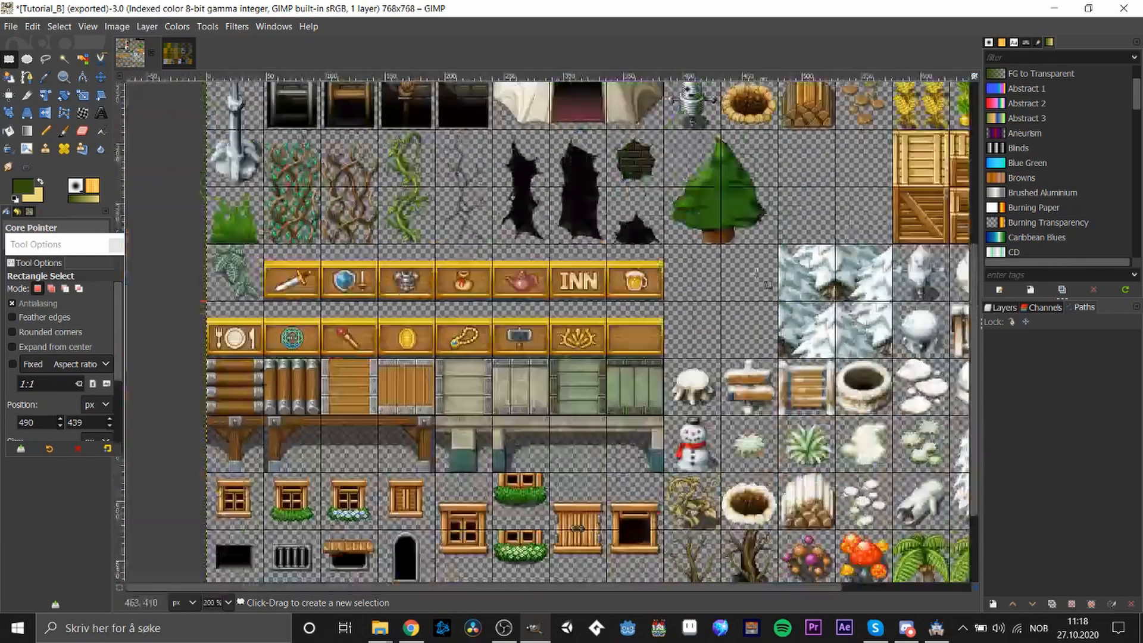
Copy the repainted green pine and place the copy in the emptied snowy tree space directly below it
{"action": "scroll", "coordinate": [766, 284], "scroll_direction": "down", "scroll_amount": 1}
{"action": "left_click_drag", "start_coordinate": [548, 157], "coordinate": [631, 262]}
{"action": "key", "text": "ctrl+c"}
{"action": "key", "text": "ctrl+v"}
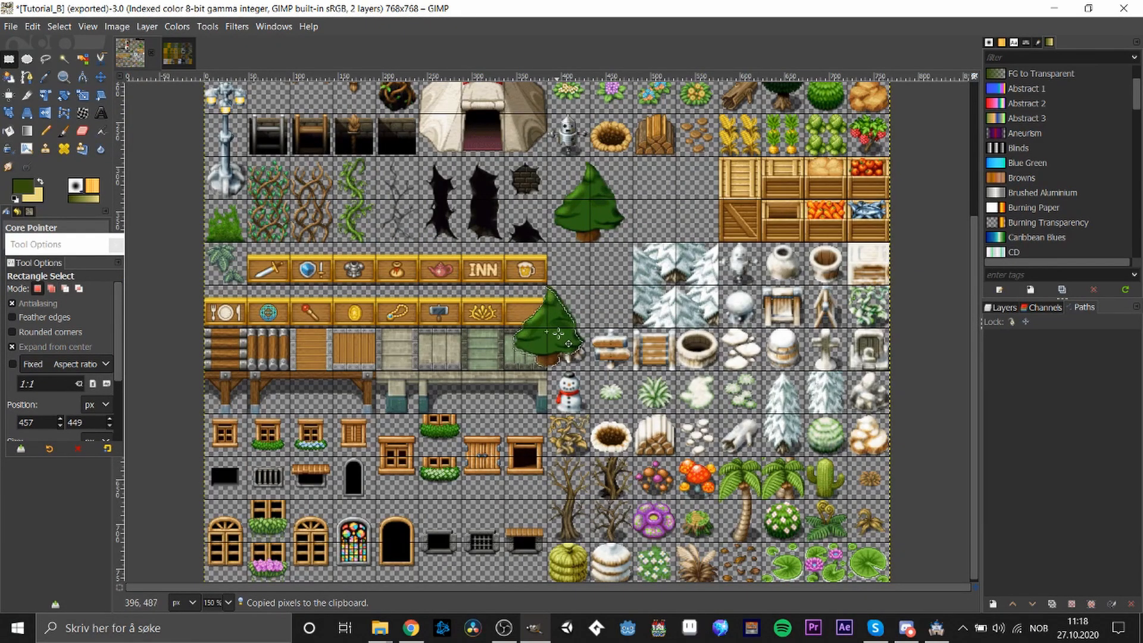
{"action": "left_click_drag", "start_coordinate": [557, 335], "coordinate": [598, 295]}
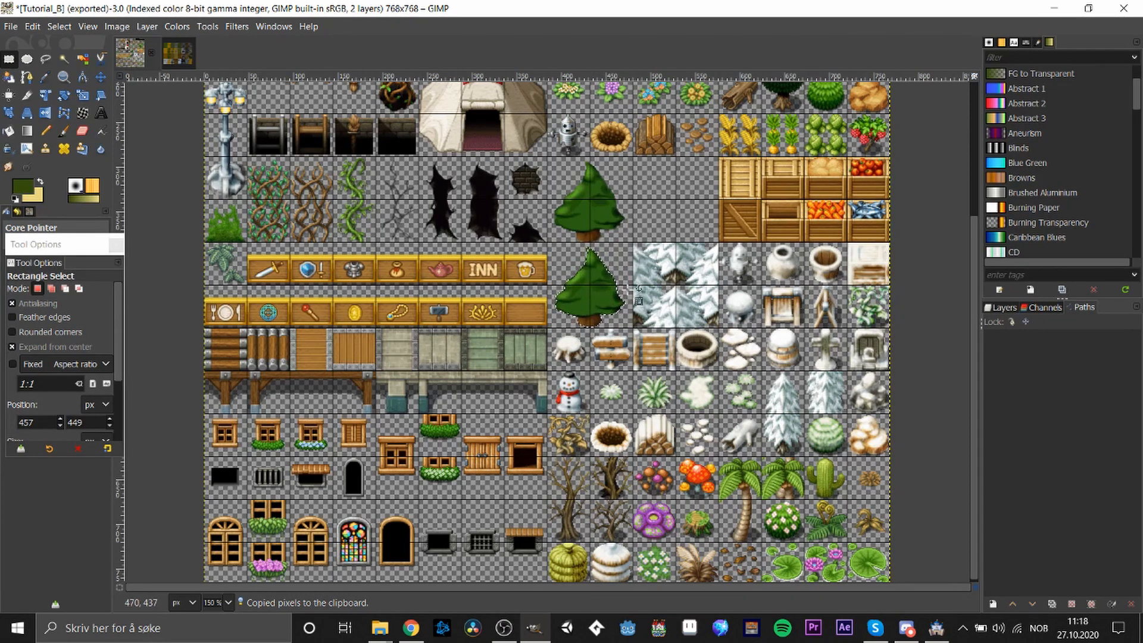
{"action": "left_click", "coordinate": [683, 284]}
Paste a second pine into the emptied green tree cluster space and adjust its Hue-Chroma to chroma 4.59 and lightness -4.65
{"action": "key", "text": "ctrl+v"}
{"action": "left_click_drag", "start_coordinate": [551, 330], "coordinate": [677, 204]}
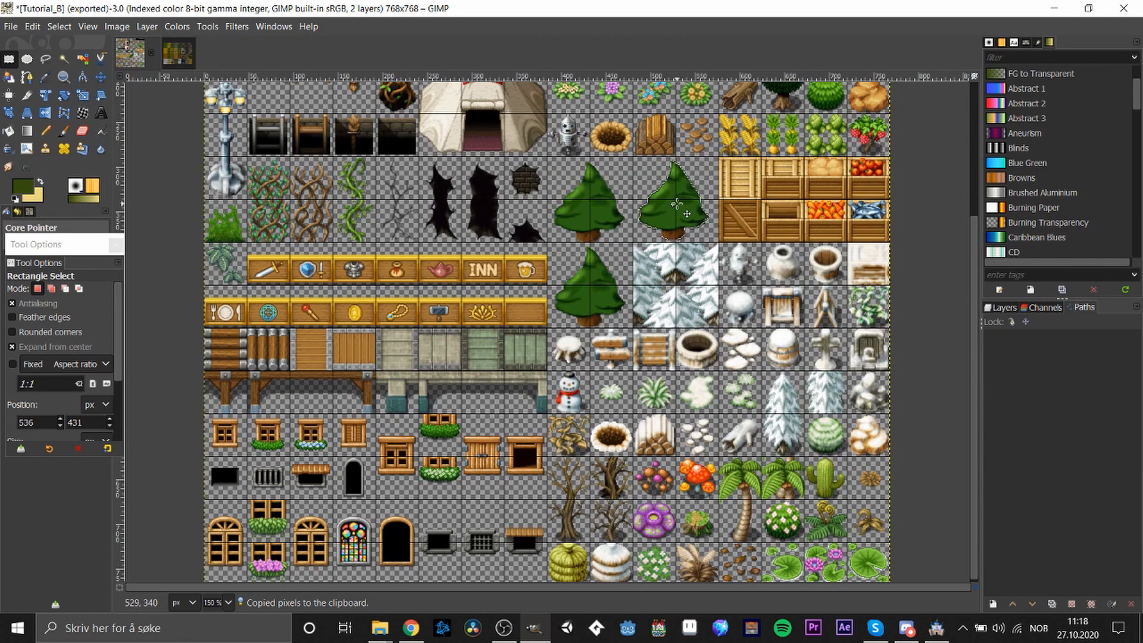
{"action": "right_click", "coordinate": [677, 204]}
{"action": "mouse_move", "coordinate": [740, 326]}
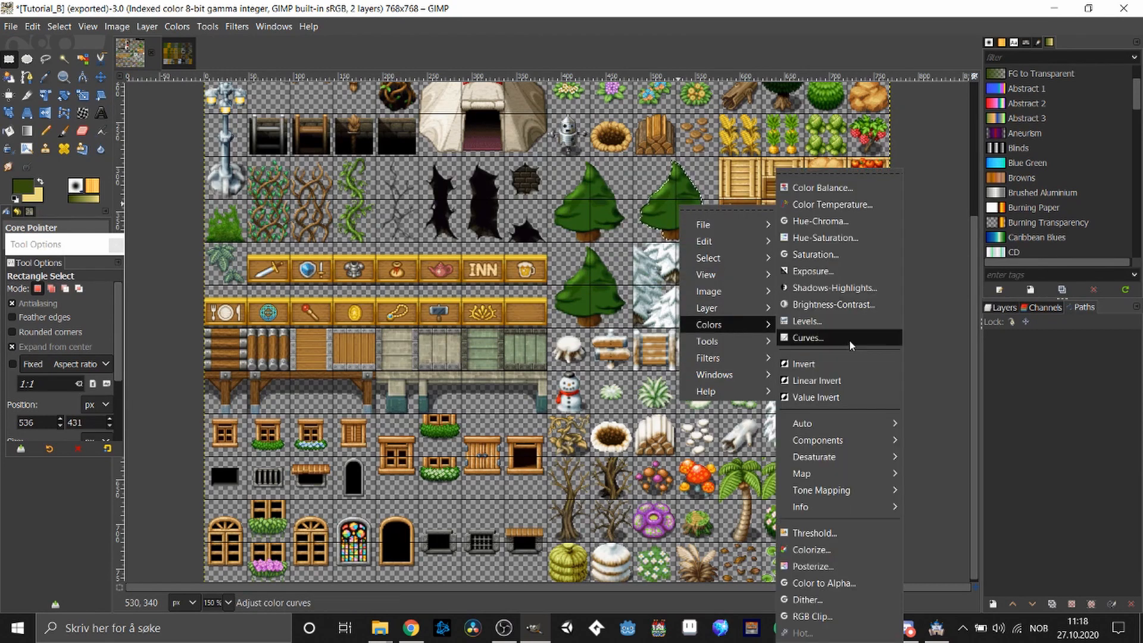
{"action": "left_click", "coordinate": [865, 223]}
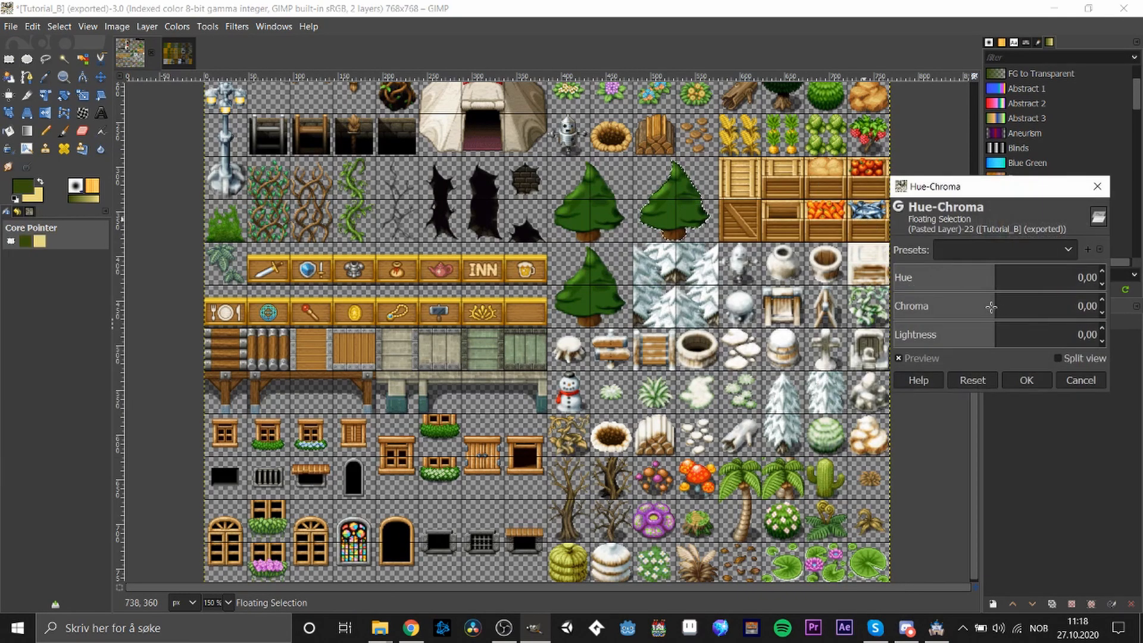
{"action": "left_click_drag", "start_coordinate": [992, 304], "coordinate": [993, 337]}
{"action": "type", "text": "-4,65"}
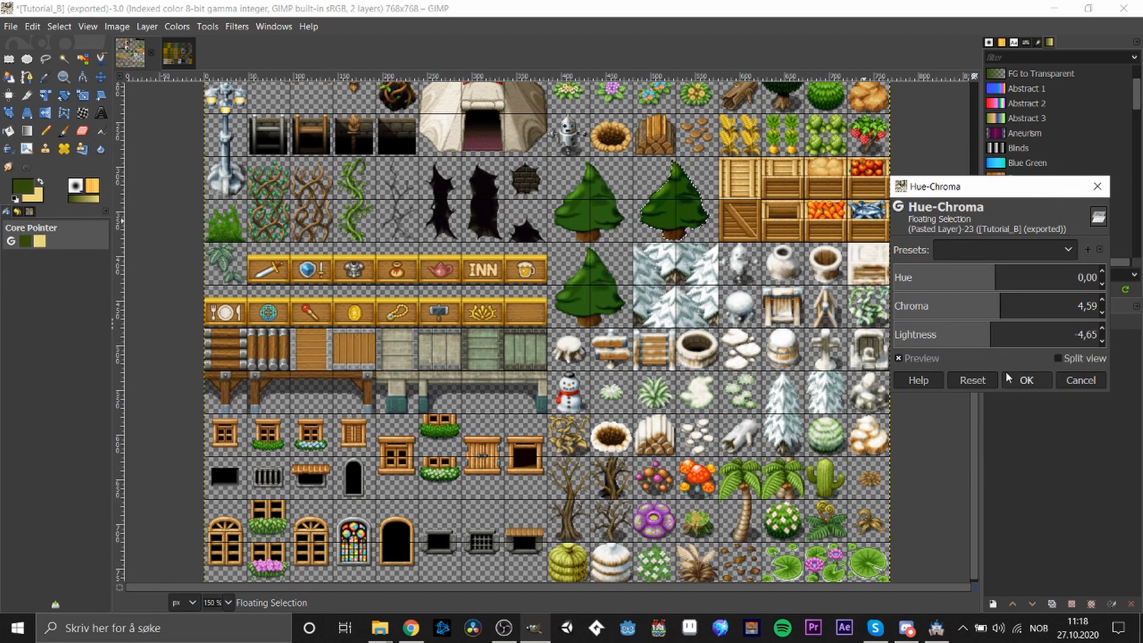
{"action": "left_click", "coordinate": [1025, 380]}
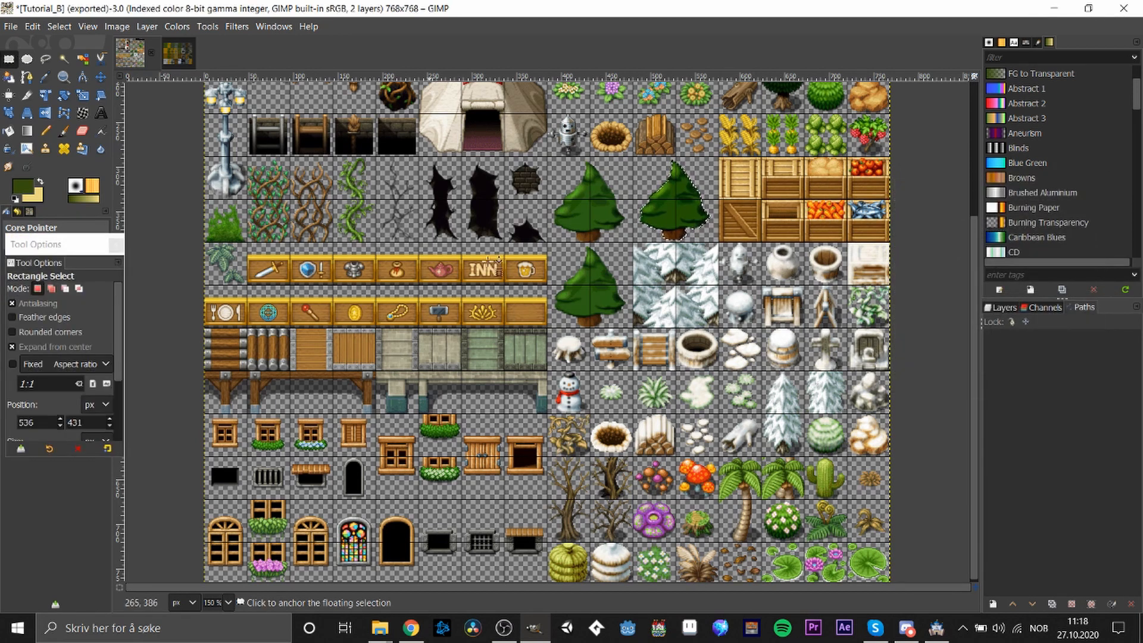
{"action": "left_click", "coordinate": [578, 250]}
Select the lower pine's 96 × 96 px block without expanding from center and apply Hue-Chroma with hue -18.84, chroma -0.41 and lightness -12.21
{"action": "scroll", "coordinate": [520, 227], "scroll_direction": "up", "scroll_amount": 3}
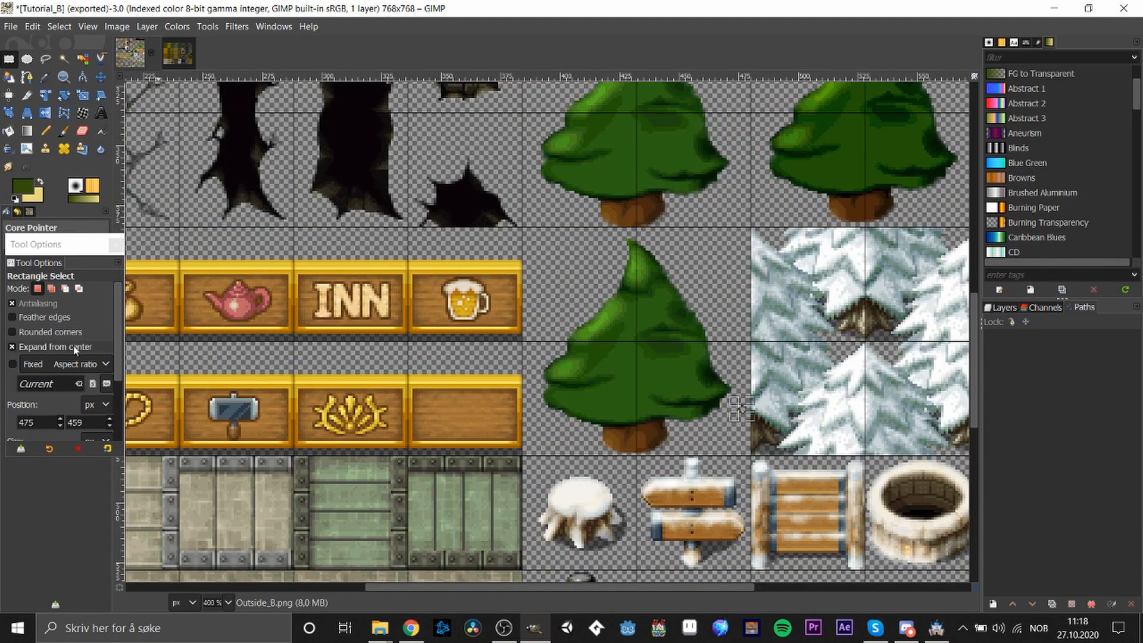
{"action": "left_click", "coordinate": [12, 347]}
{"action": "left_click_drag", "start_coordinate": [521, 227], "coordinate": [751, 455]}
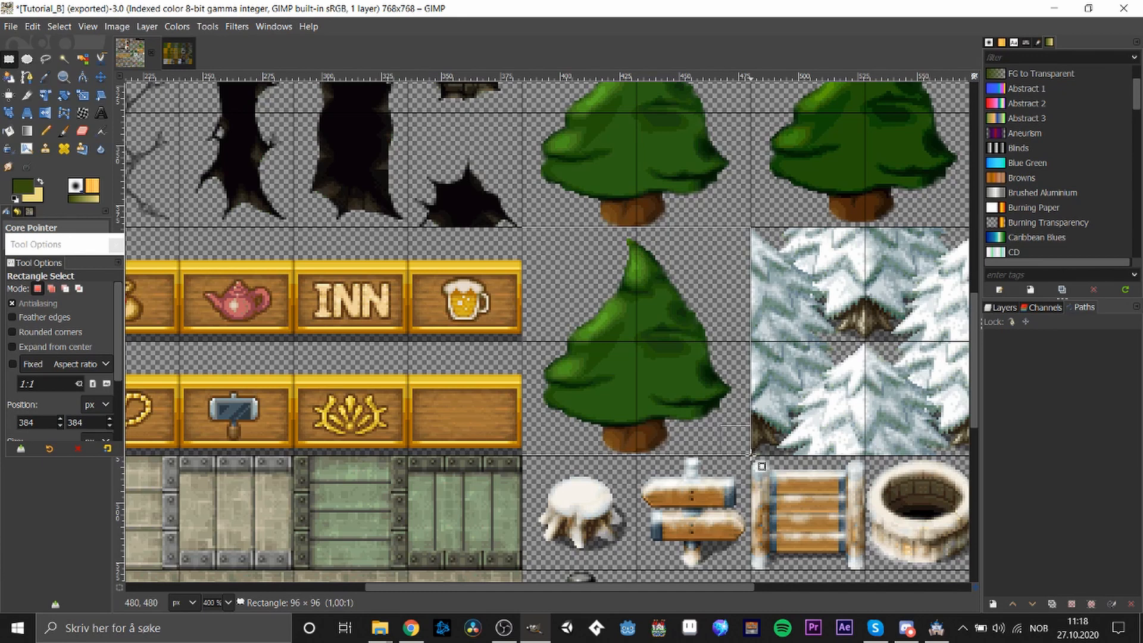
{"action": "right_click", "coordinate": [655, 377]}
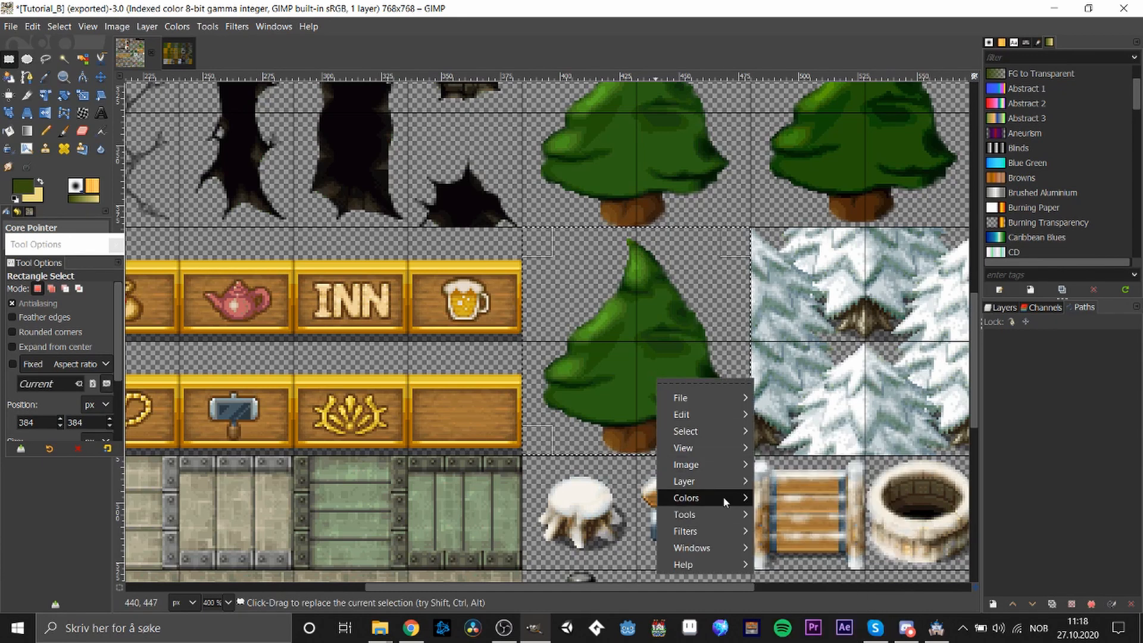
{"action": "mouse_move", "coordinate": [723, 503]}
{"action": "left_click", "coordinate": [838, 225]}
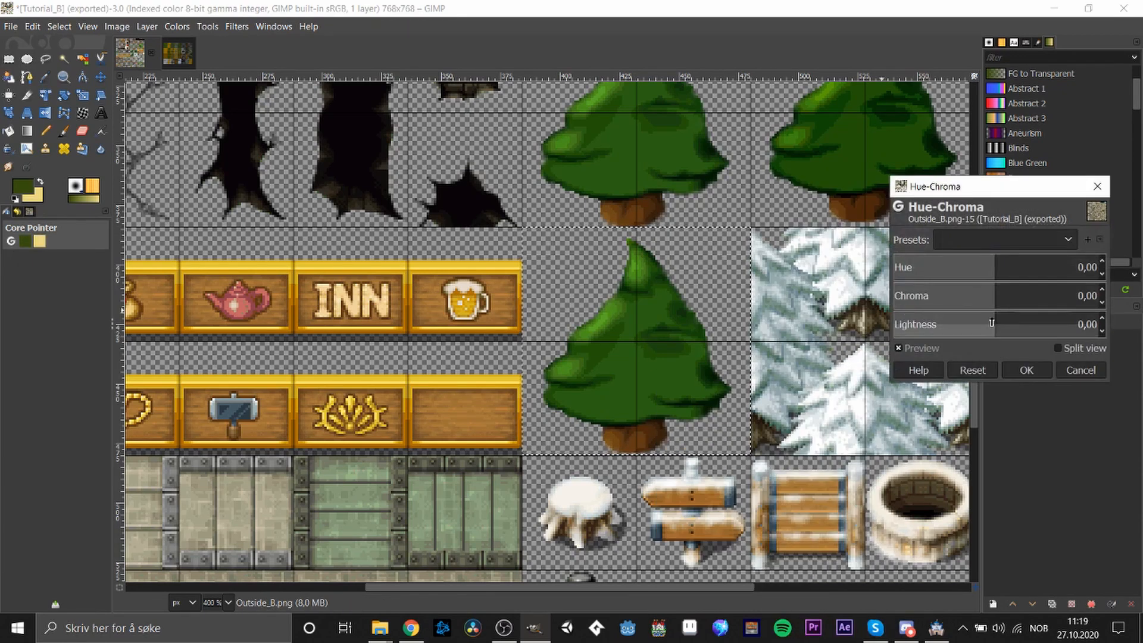
{"action": "left_click_drag", "start_coordinate": [991, 323], "coordinate": [990, 323]}
{"action": "left_click_drag", "start_coordinate": [993, 270], "coordinate": [987, 270]}
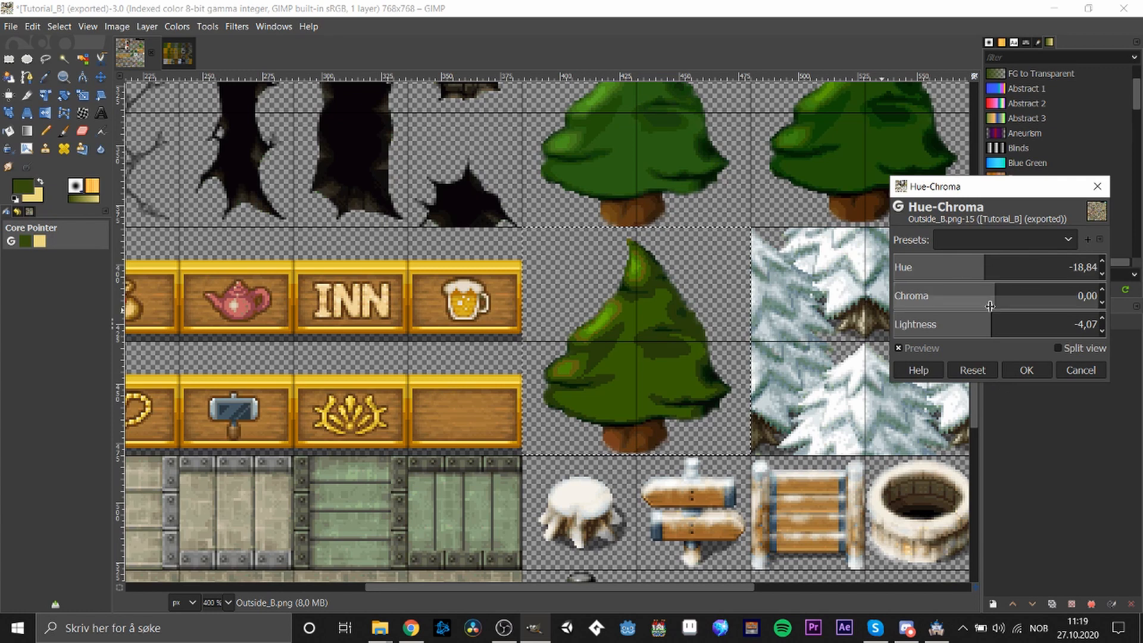
{"action": "mouse_move", "coordinate": [989, 324]}
{"action": "left_mouse_down"}
{"action": "mouse_move", "coordinate": [967, 324]}
{"action": "mouse_move", "coordinate": [983, 323]}
{"action": "left_mouse_up"}
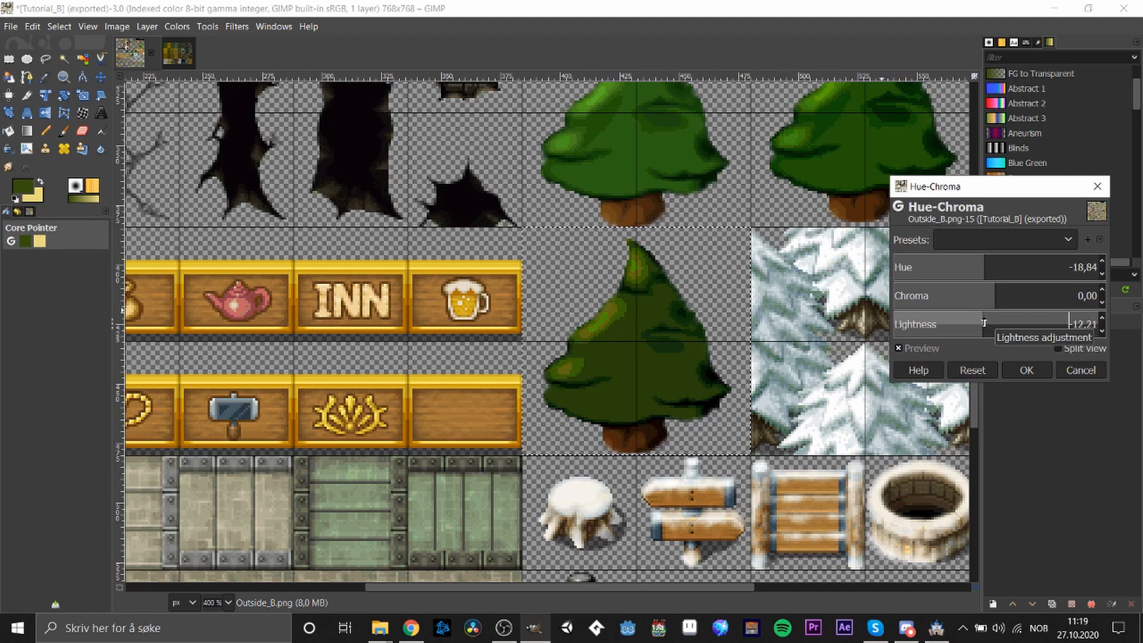
{"action": "left_click_drag", "start_coordinate": [985, 323], "coordinate": [983, 324]}
{"action": "left_click_drag", "start_coordinate": [985, 267], "coordinate": [971, 269]}
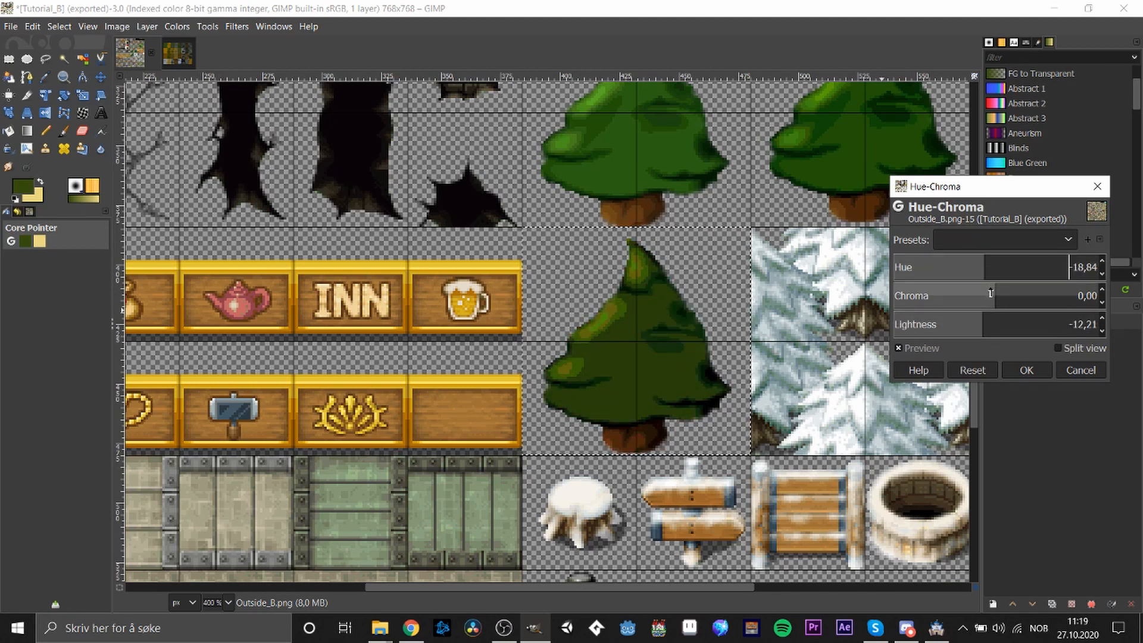
{"action": "left_click_drag", "start_coordinate": [1002, 296], "coordinate": [1007, 296]}
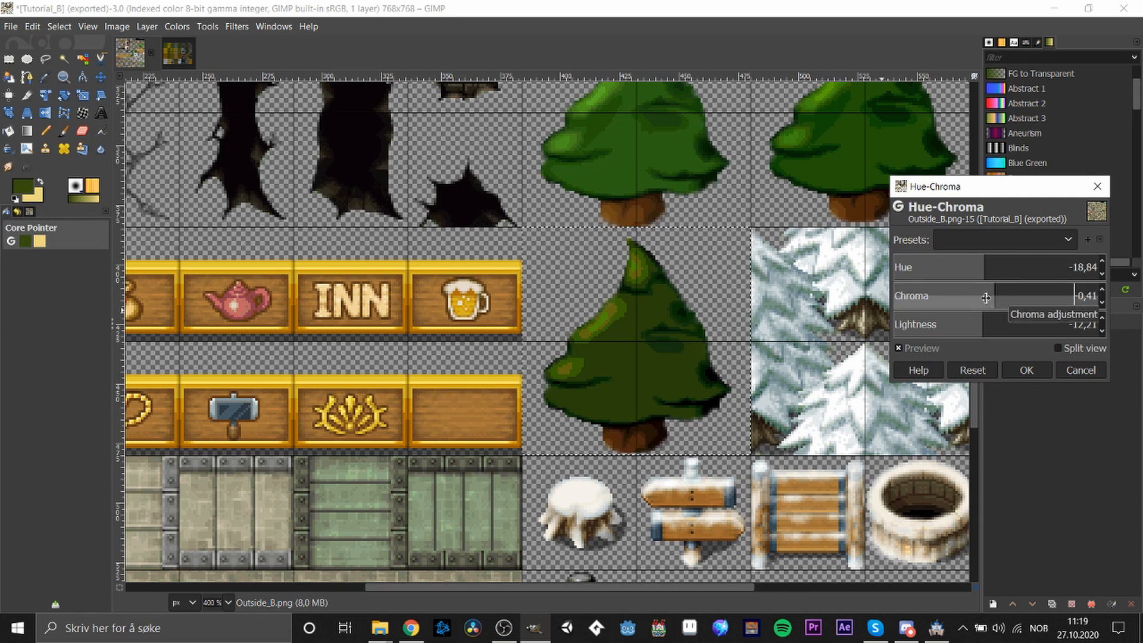
{"action": "left_click", "coordinate": [1025, 368]}
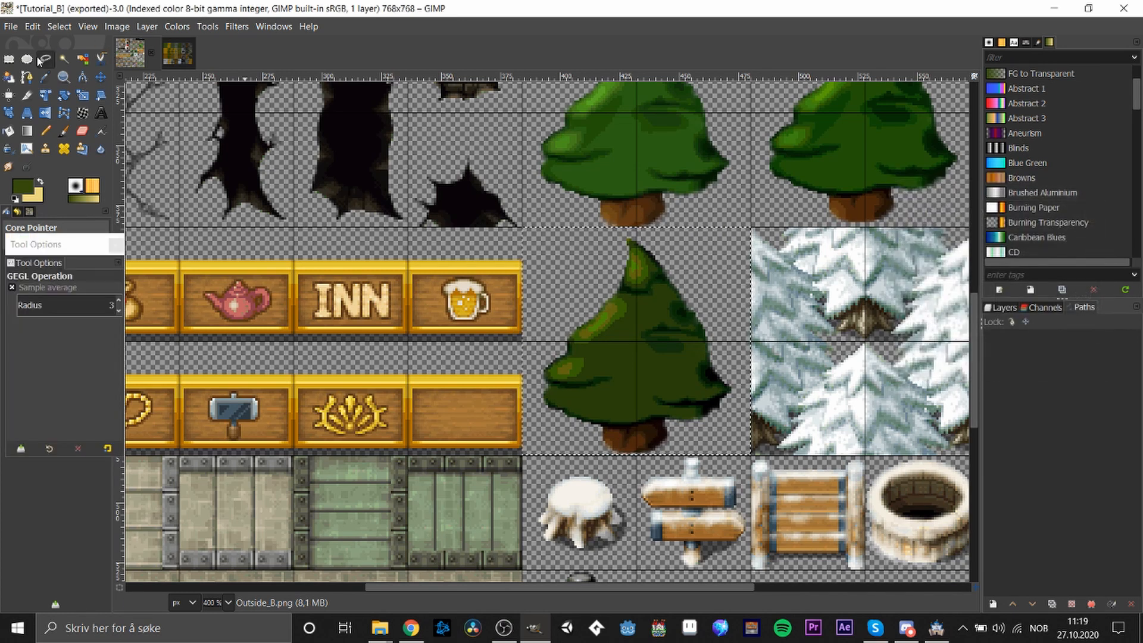
Make a small circular selection on the upper-middle part of the lower pine's foliage and set the foreground color to a strong red
{"action": "left_click", "coordinate": [31, 59]}
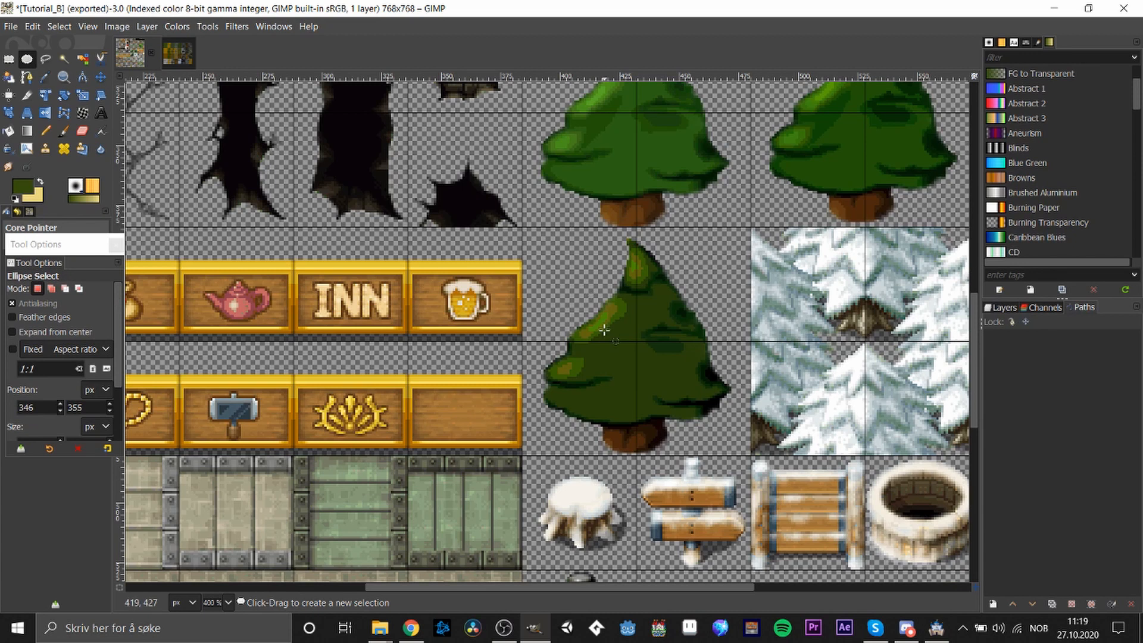
{"action": "left_click_drag", "start_coordinate": [604, 329], "coordinate": [624, 347]}
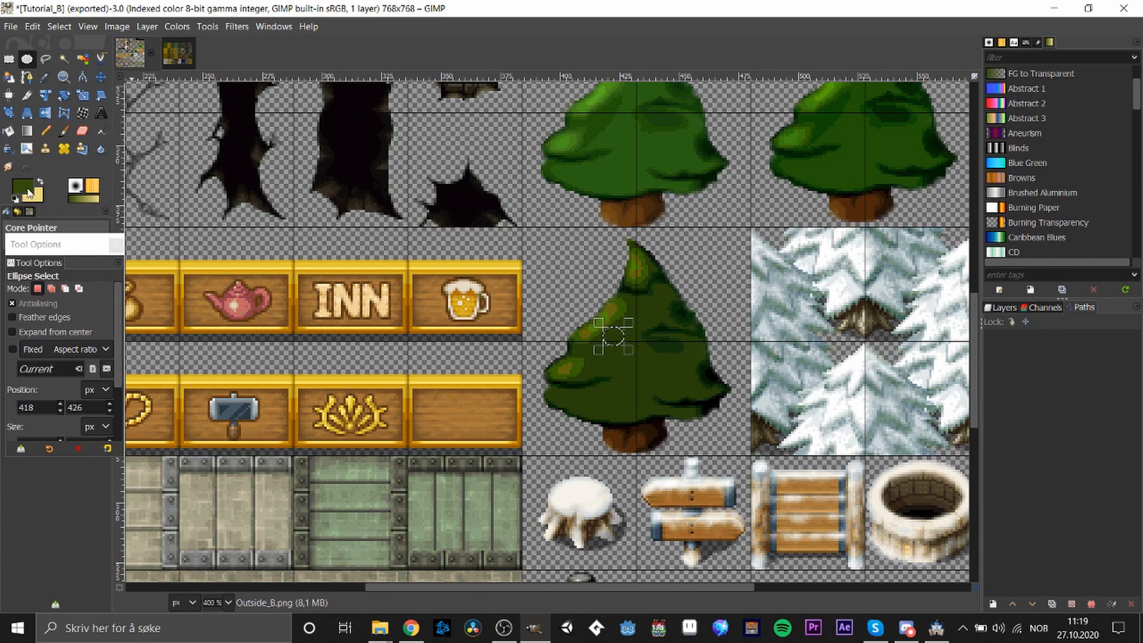
{"action": "left_click", "coordinate": [27, 189]}
{"action": "left_click_drag", "start_coordinate": [112, 217], "coordinate": [112, 116]}
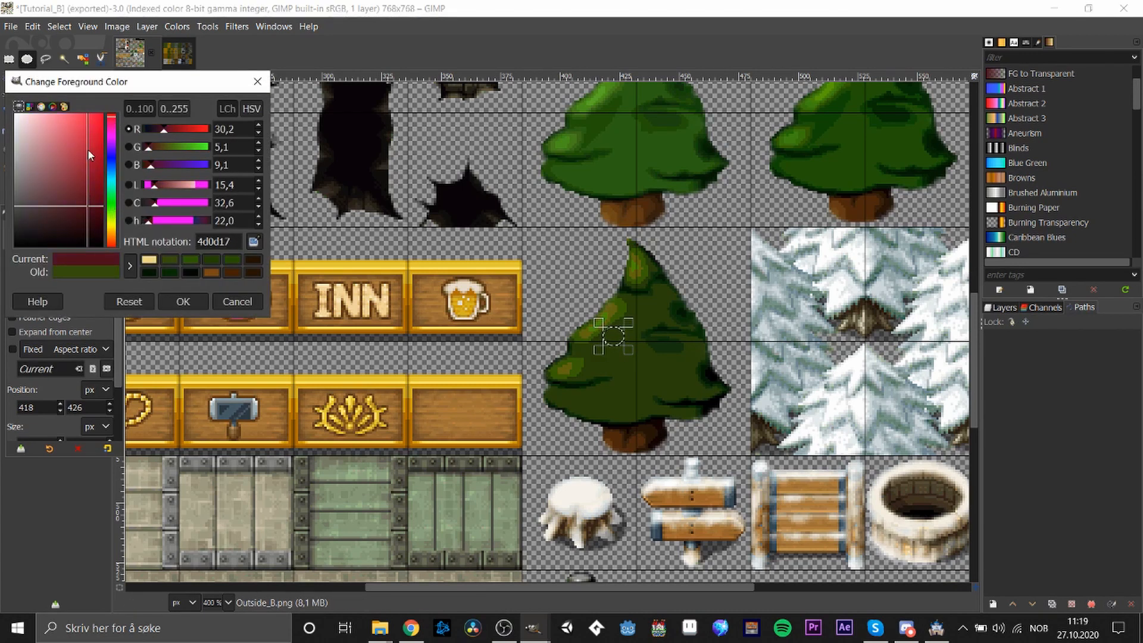
{"action": "left_click_drag", "start_coordinate": [89, 153], "coordinate": [90, 156]}
{"action": "left_click", "coordinate": [182, 301]}
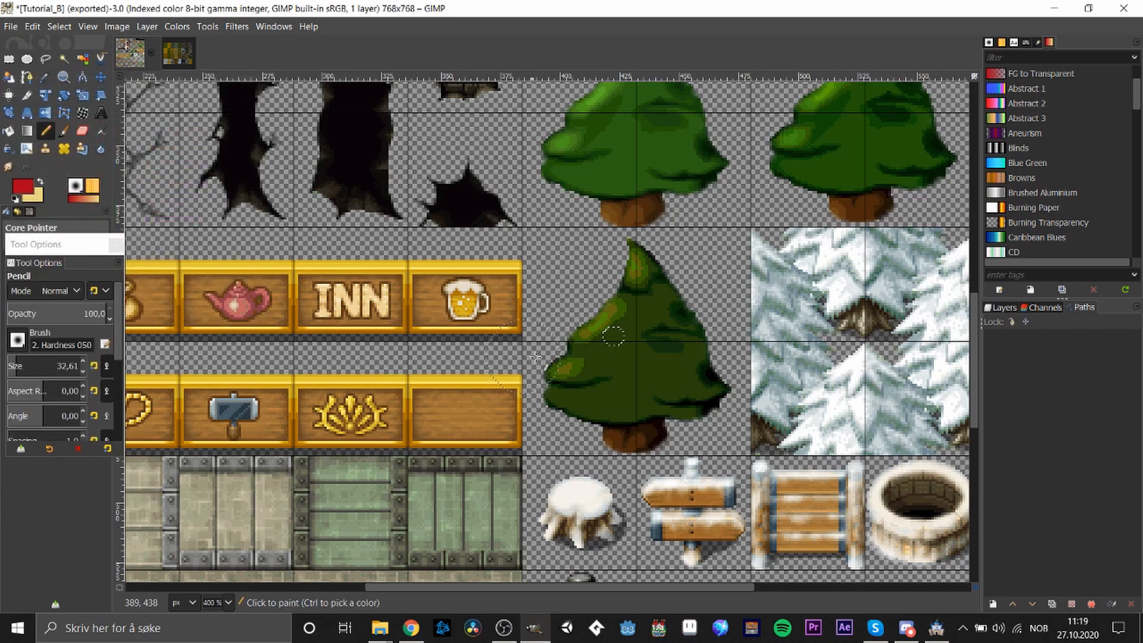
Fill the circular selection on the lower pine with strong red and shade it with a lighter red highlight to form a bauble
{"action": "left_click", "coordinate": [613, 335]}
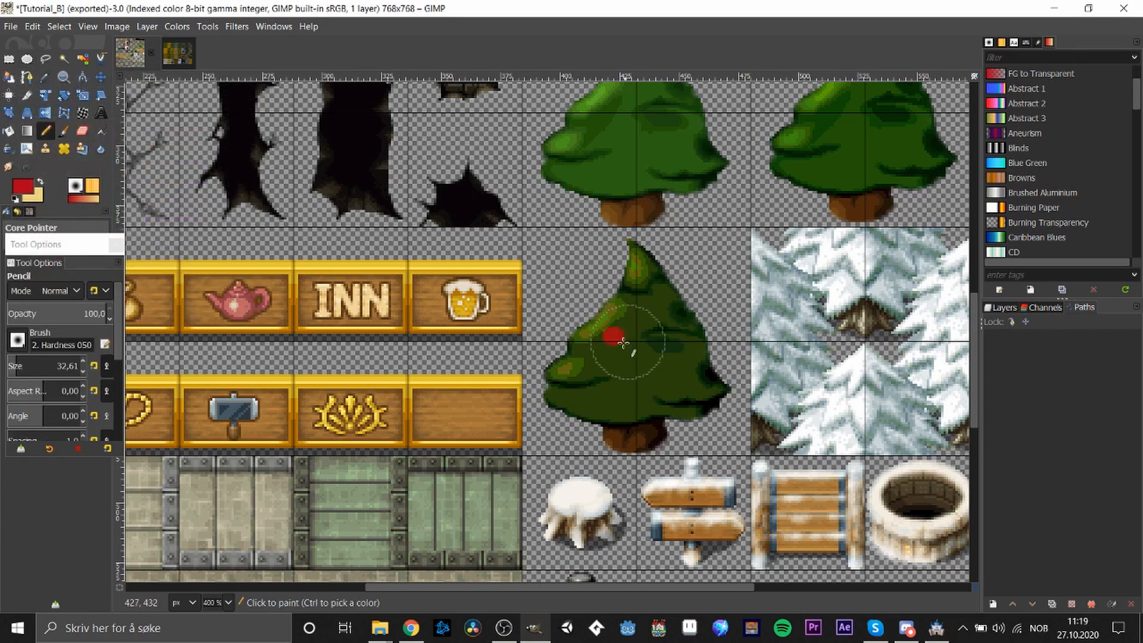
{"action": "left_click", "coordinate": [23, 190]}
{"action": "left_click_drag", "start_coordinate": [97, 151], "coordinate": [86, 133]}
{"action": "left_click", "coordinate": [183, 299]}
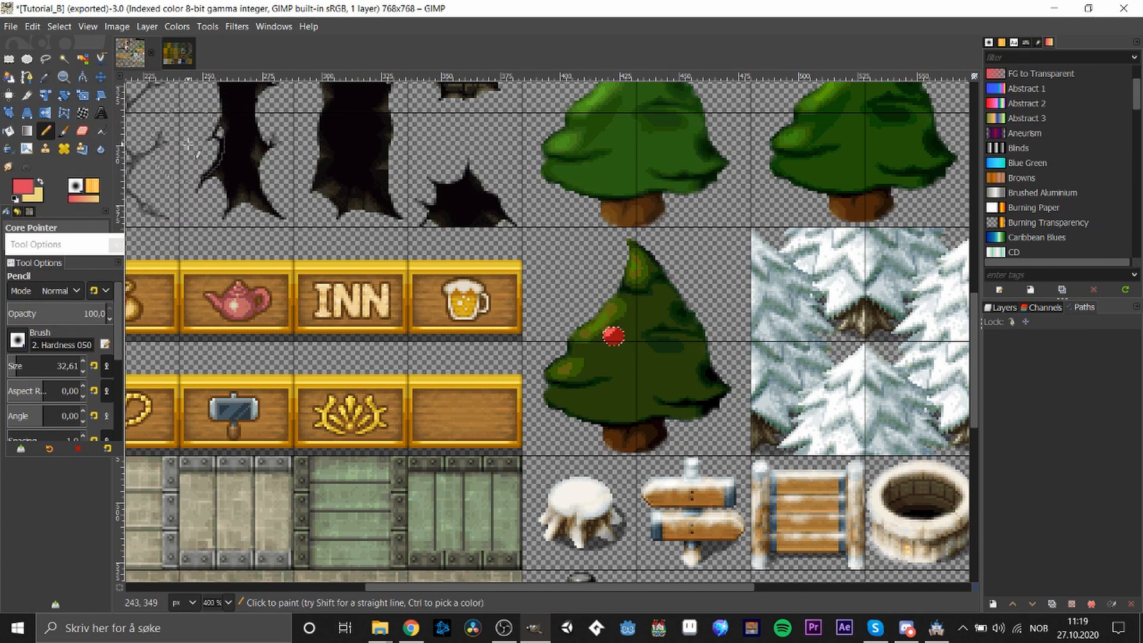
Copy the red bauble and paste three copies onto the lower pine's upper-right, lower-right and lower-left foliage
{"action": "key", "text": "ctrl+c"}
{"action": "left_click", "coordinate": [9, 59]}
{"action": "key", "text": "ctrl+v"}
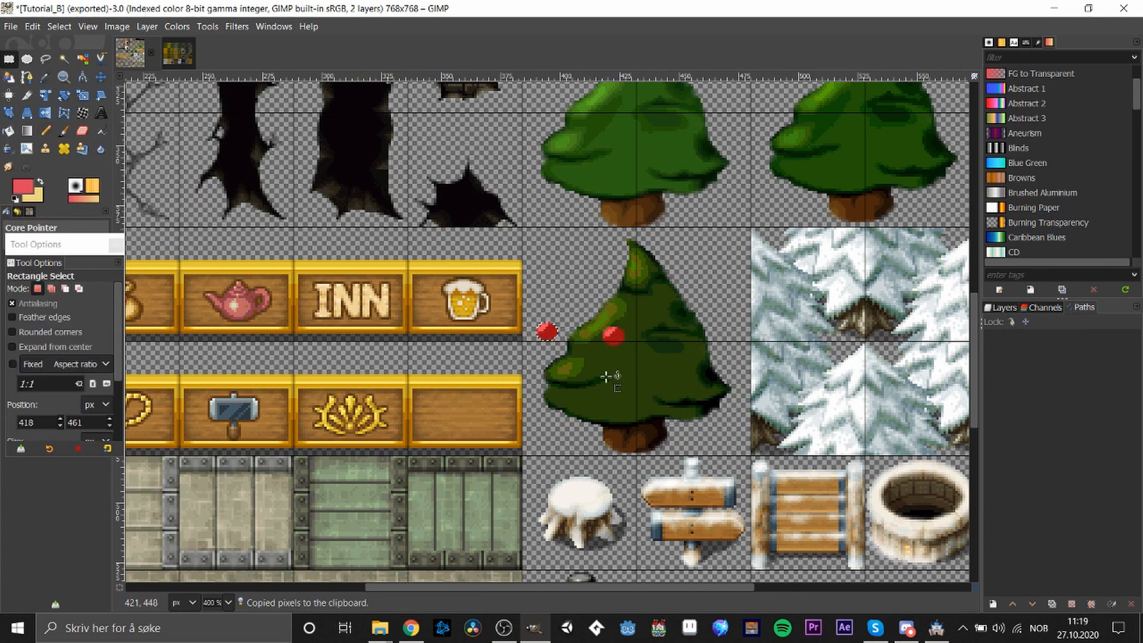
{"action": "left_click", "coordinate": [662, 413]}
{"action": "key", "text": "ctrl+v"}
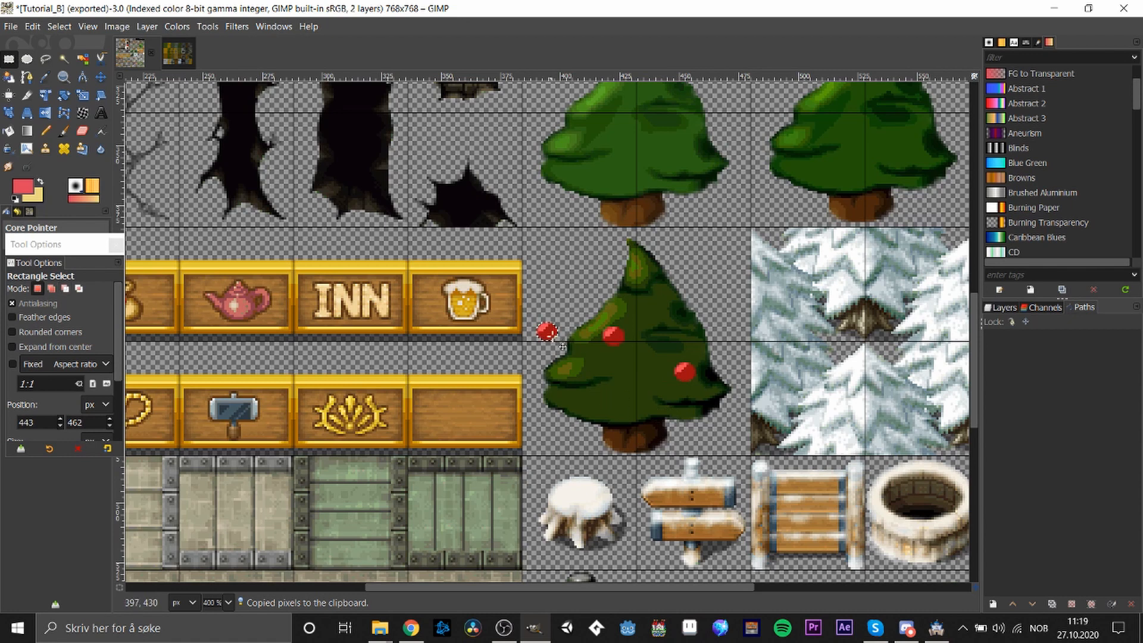
{"action": "left_click_drag", "start_coordinate": [556, 339], "coordinate": [579, 379]}
{"action": "left_click", "coordinate": [609, 422]}
{"action": "key", "text": "ctrl+v"}
{"action": "left_click_drag", "start_coordinate": [556, 339], "coordinate": [683, 317]}
{"action": "left_click", "coordinate": [638, 392]}
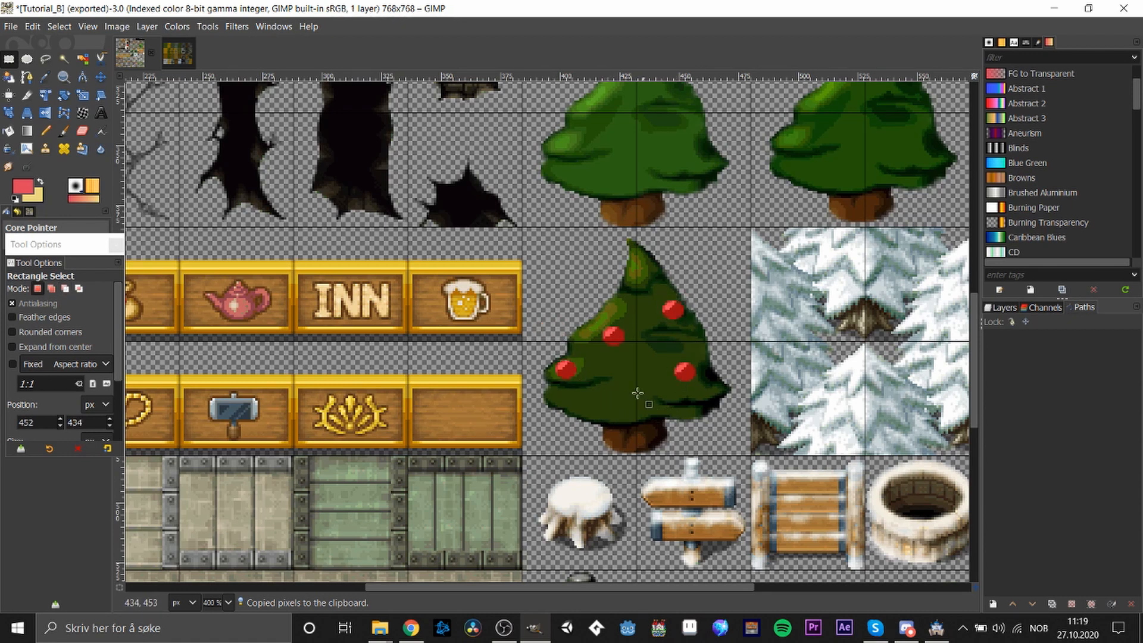
Select the 96 × 96 px block of the second green pine beside the wooden crates
{"action": "scroll", "coordinate": [614, 395], "scroll_direction": "down", "scroll_amount": 4}
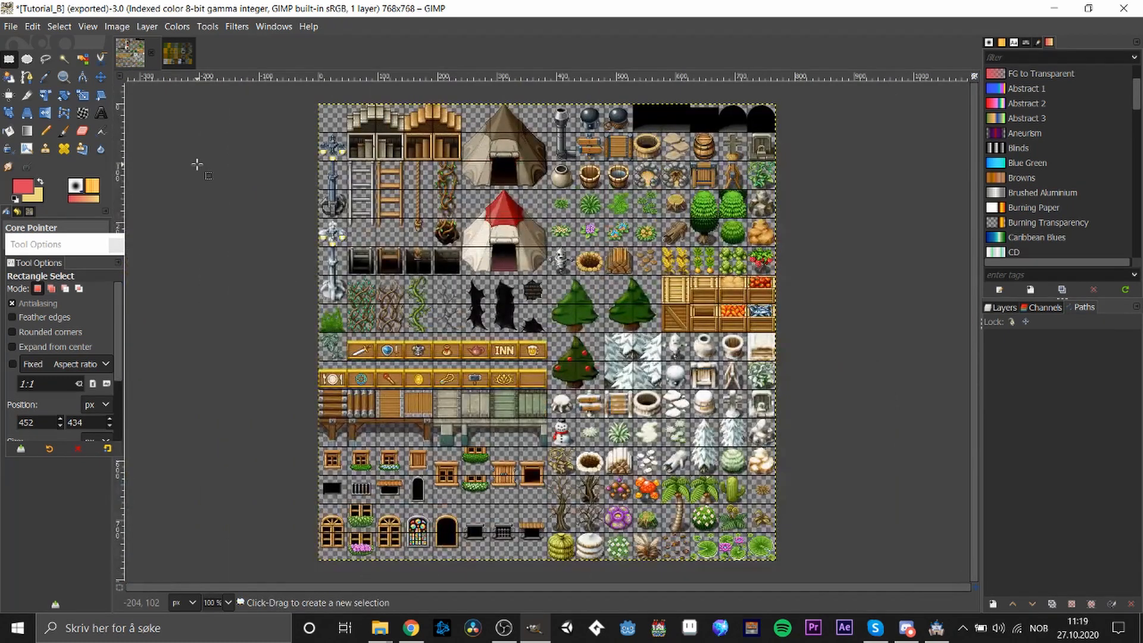
{"action": "scroll", "coordinate": [694, 338], "scroll_direction": "up", "scroll_amount": 3}
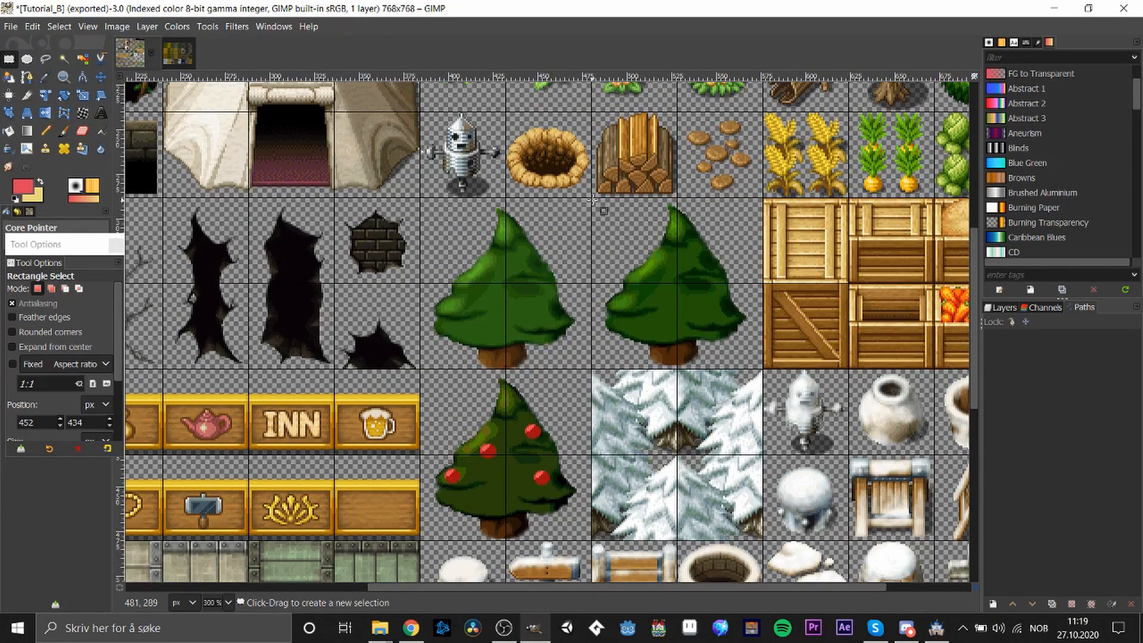
{"action": "left_click_drag", "start_coordinate": [592, 198], "coordinate": [763, 370]}
Try to flip the selected green pine horizontally
{"action": "right_click", "coordinate": [663, 318]}
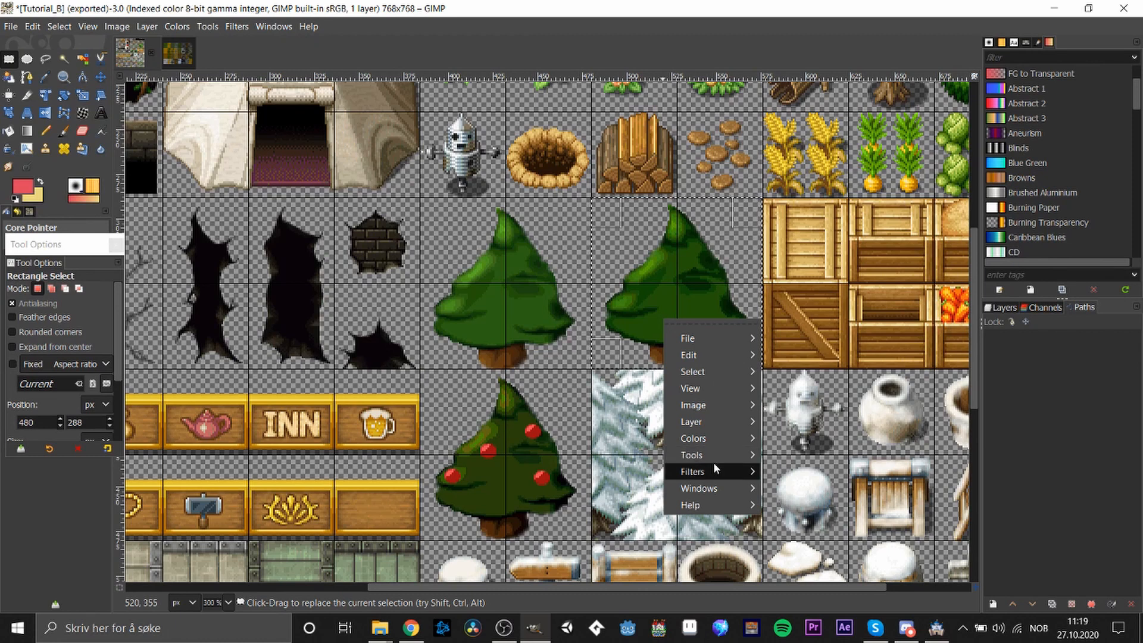
{"action": "mouse_move", "coordinate": [712, 451]}
{"action": "mouse_move", "coordinate": [895, 461]}
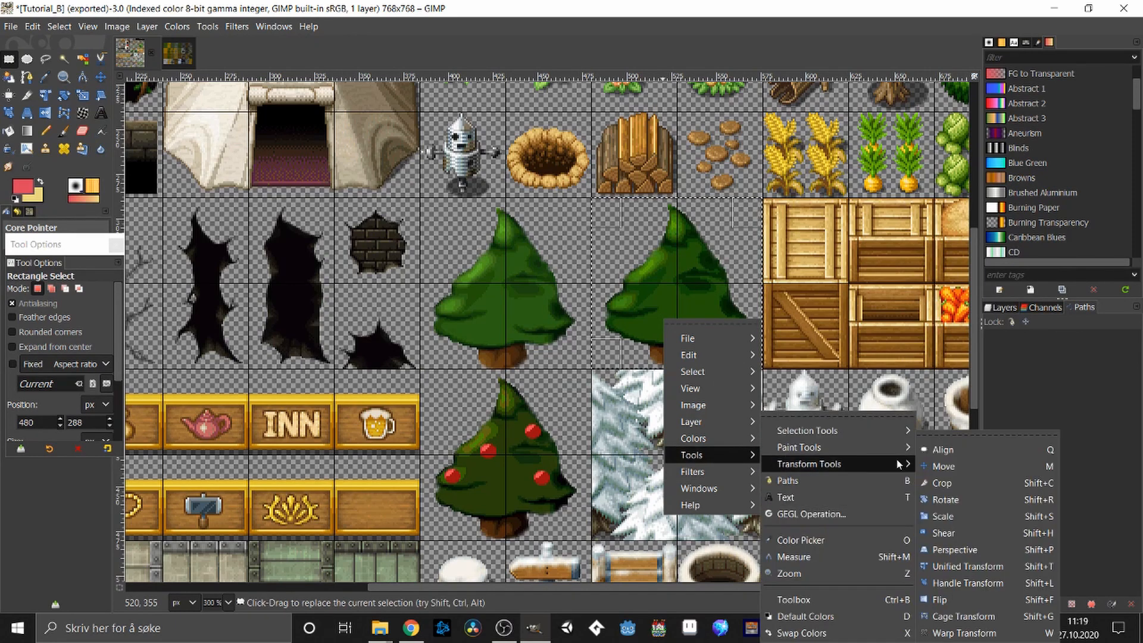
{"action": "left_click", "coordinate": [991, 597]}
{"action": "left_click", "coordinate": [674, 309]}
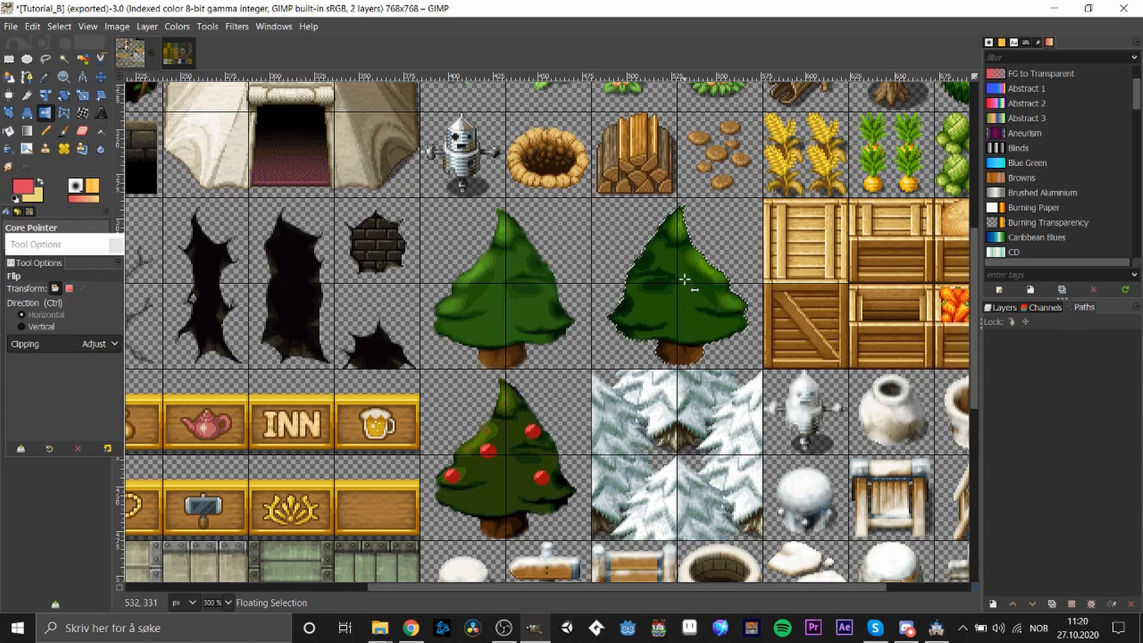
{"action": "left_click", "coordinate": [9, 59]}
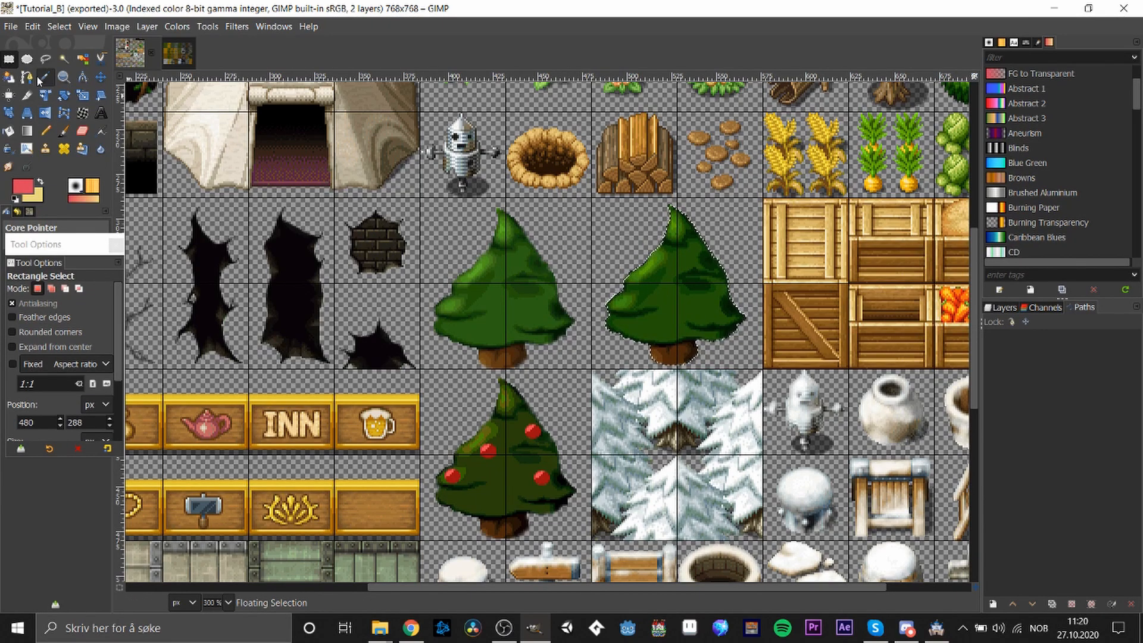
Scale the selected green pine to 46 × 96 px, center it in its block and anchor it
{"action": "right_click", "coordinate": [652, 305]}
{"action": "mouse_move", "coordinate": [719, 446]}
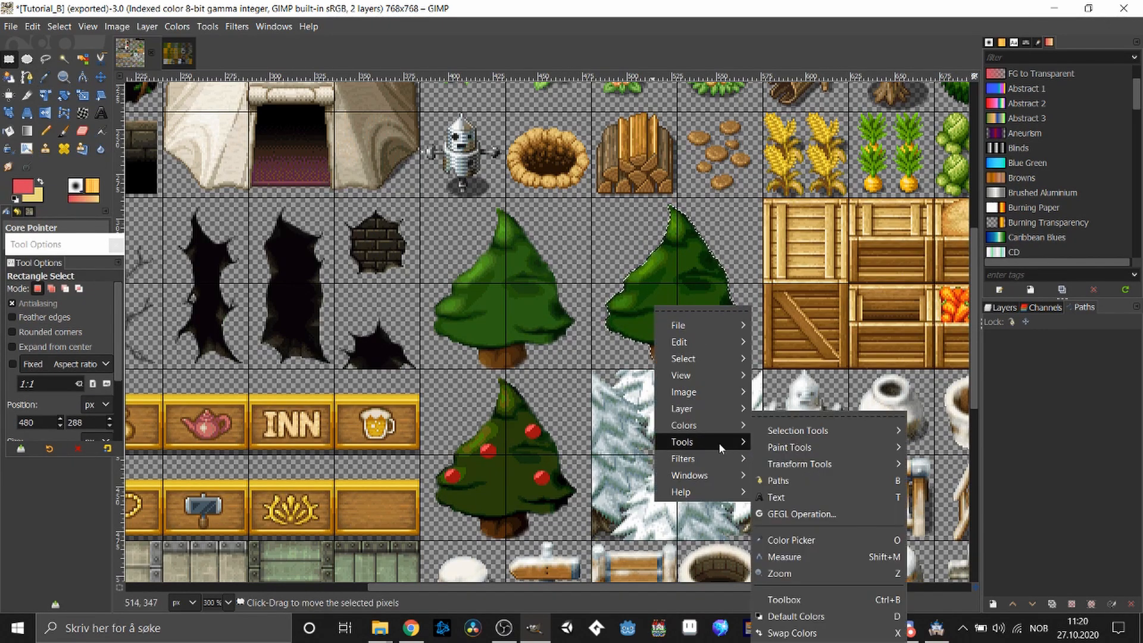
{"action": "mouse_move", "coordinate": [865, 469]}
{"action": "left_click", "coordinate": [980, 526]}
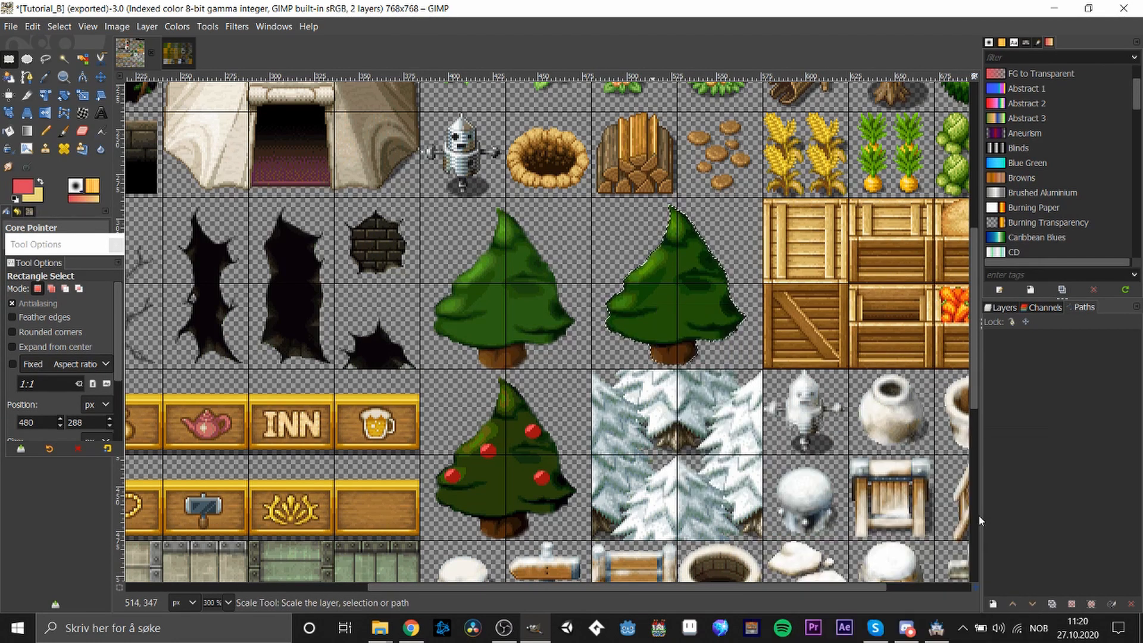
{"action": "left_click", "coordinate": [758, 326]}
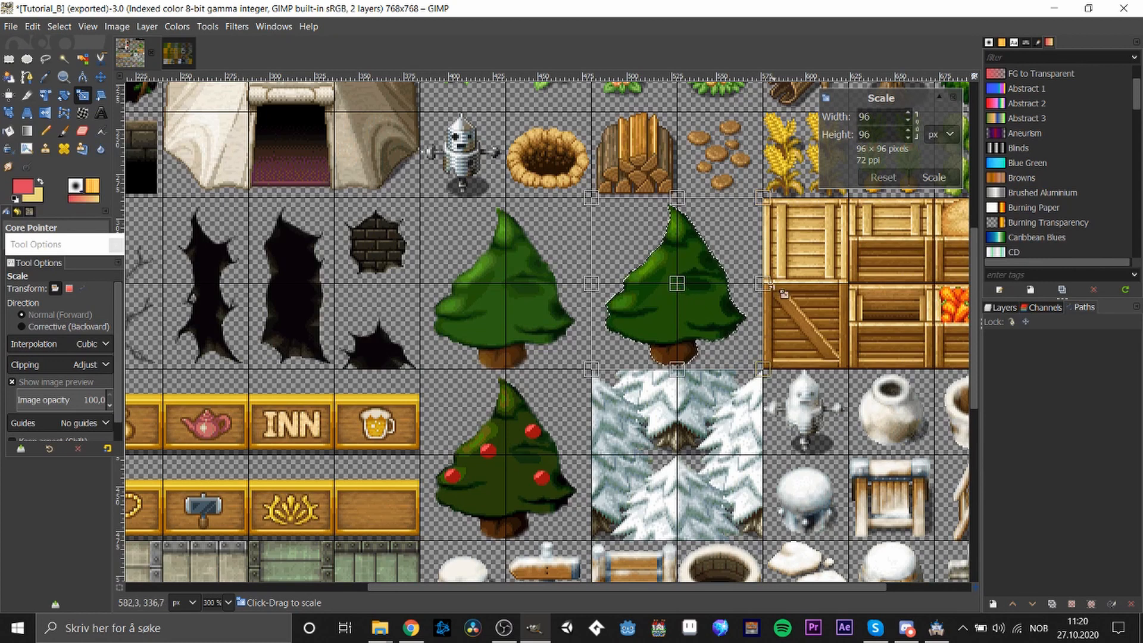
{"action": "left_click_drag", "start_coordinate": [783, 292], "coordinate": [681, 286]}
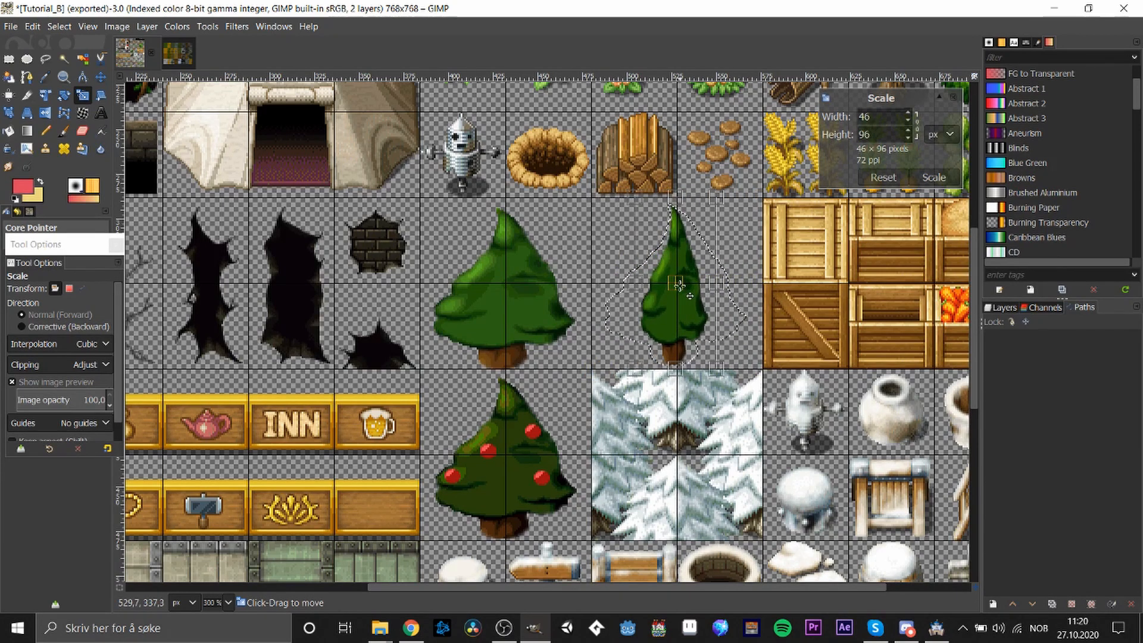
{"action": "left_click", "coordinate": [932, 178]}
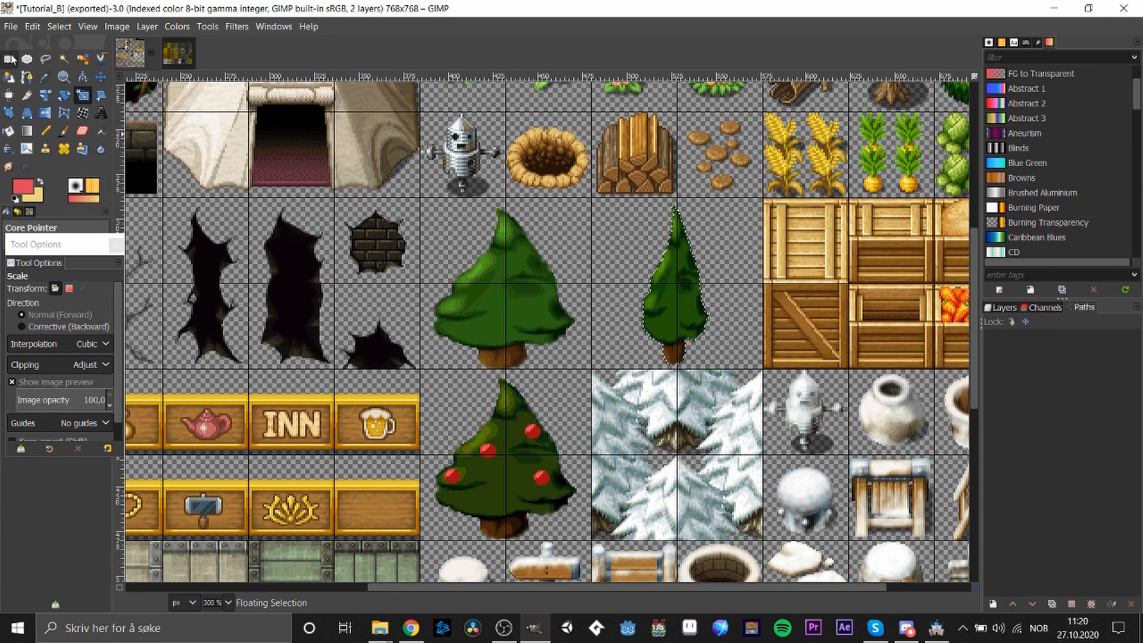
{"action": "key", "text": "r"}
{"action": "left_click", "coordinate": [486, 219]}
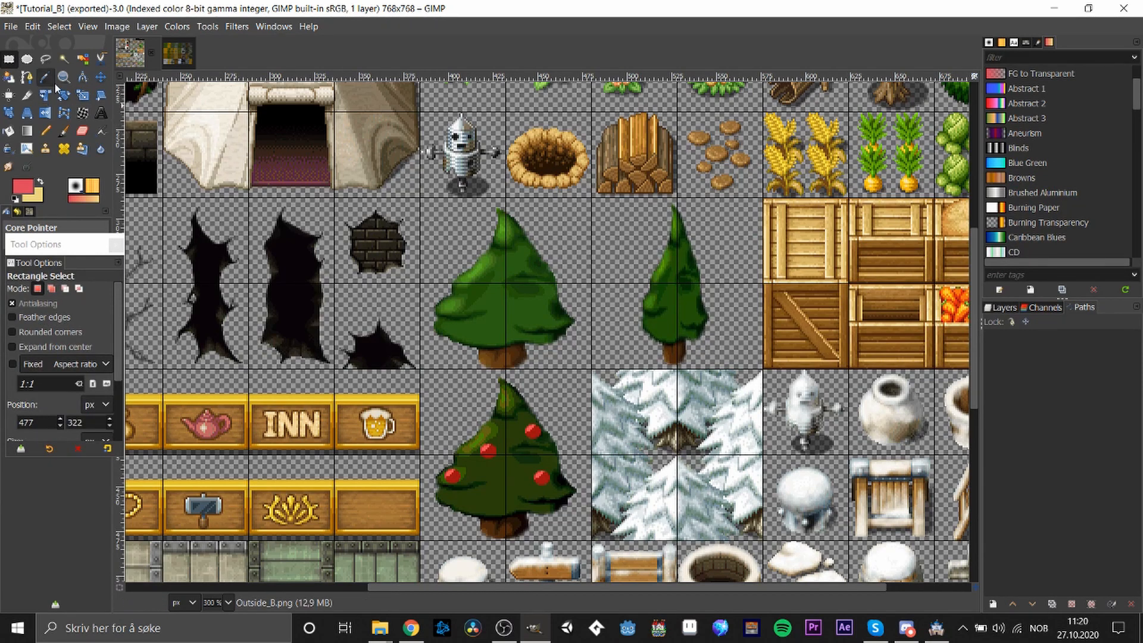
Export the tilesheet as Tutorial_B.png to the project's img/tilesets folder, replacing the existing file
{"action": "left_click", "coordinate": [11, 27]}
{"action": "left_click", "coordinate": [36, 174]}
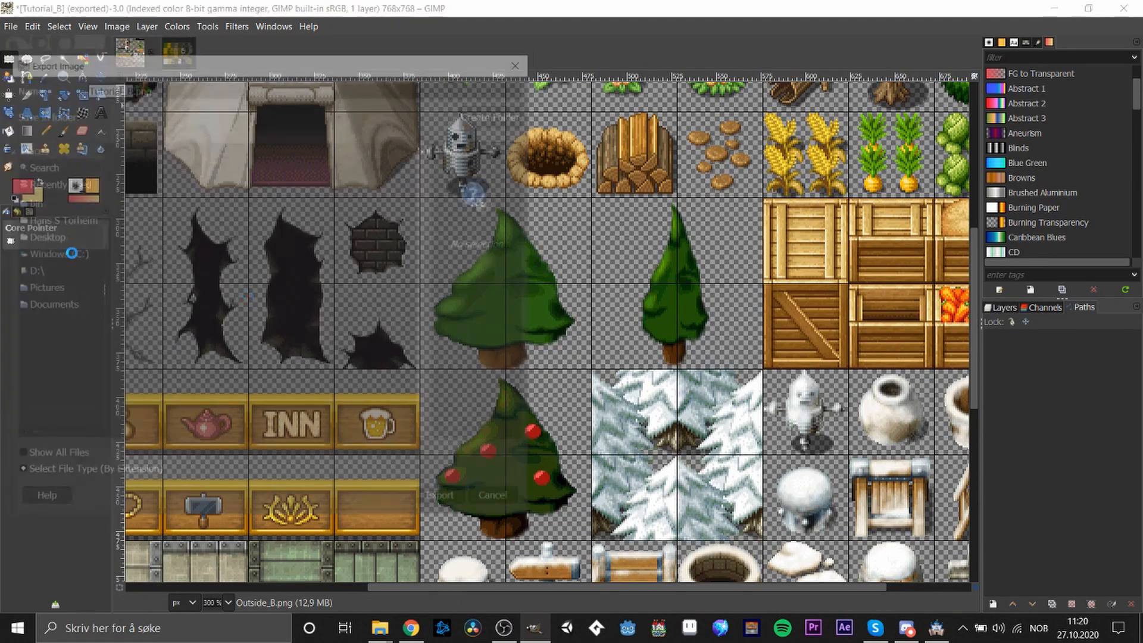
{"action": "left_click", "coordinate": [438, 499]}
{"action": "left_click", "coordinate": [321, 353]}
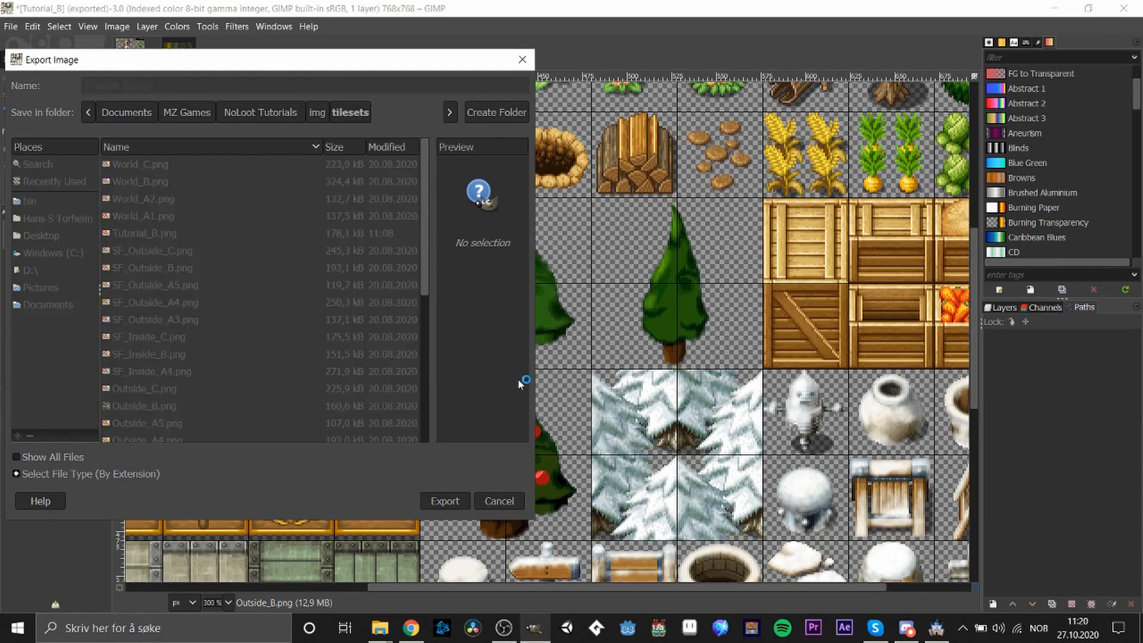
{"action": "left_click", "coordinate": [592, 454]}
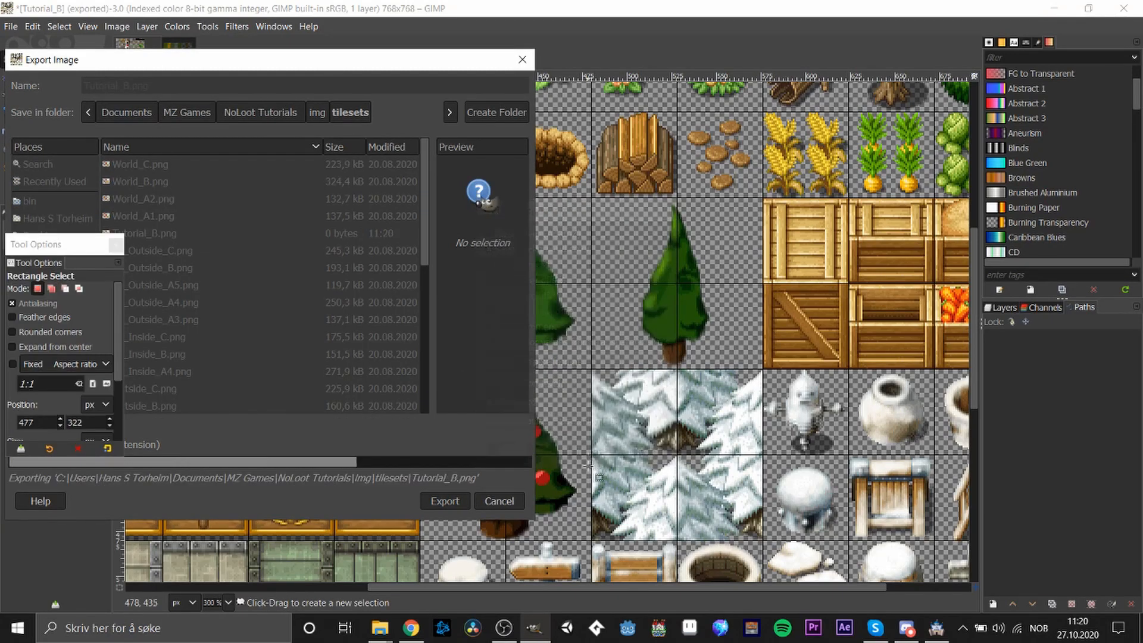
Switch to RPG Maker MZ, show the B tiles and reload MAP001 to refresh the tileset
{"action": "left_click", "coordinate": [937, 628]}
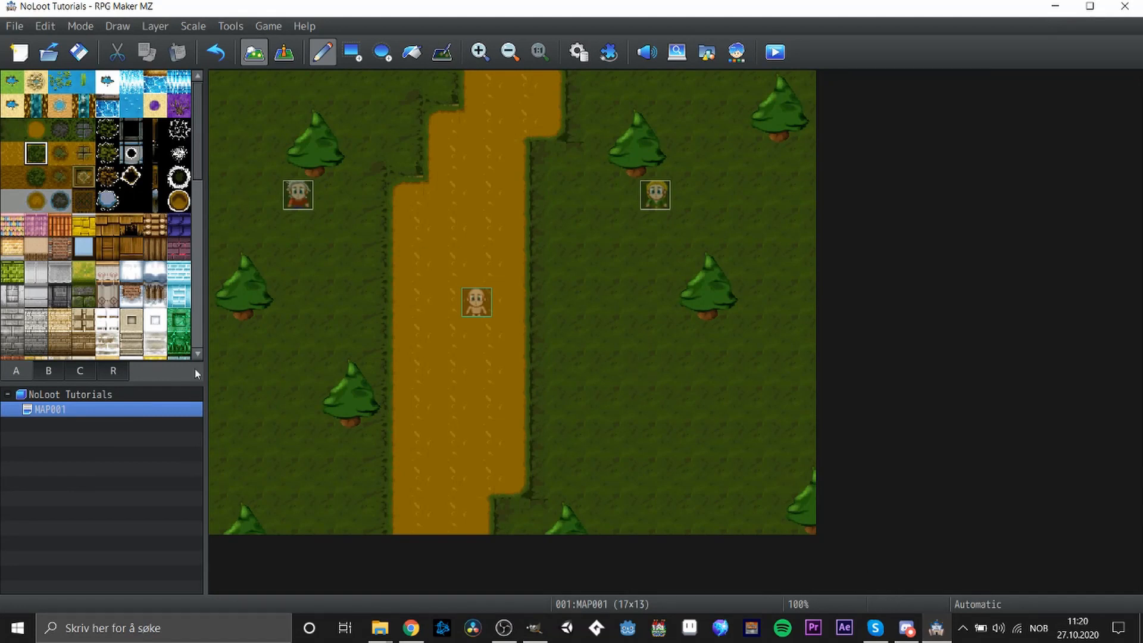
{"action": "left_click", "coordinate": [50, 371]}
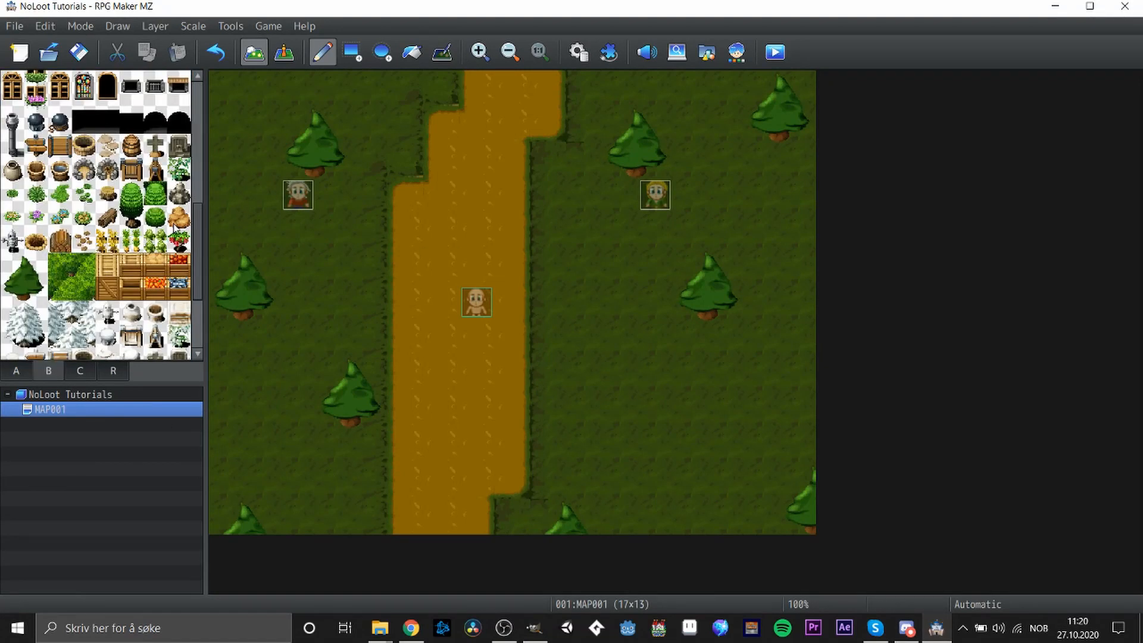
{"action": "left_click_drag", "start_coordinate": [201, 247], "coordinate": [198, 290]}
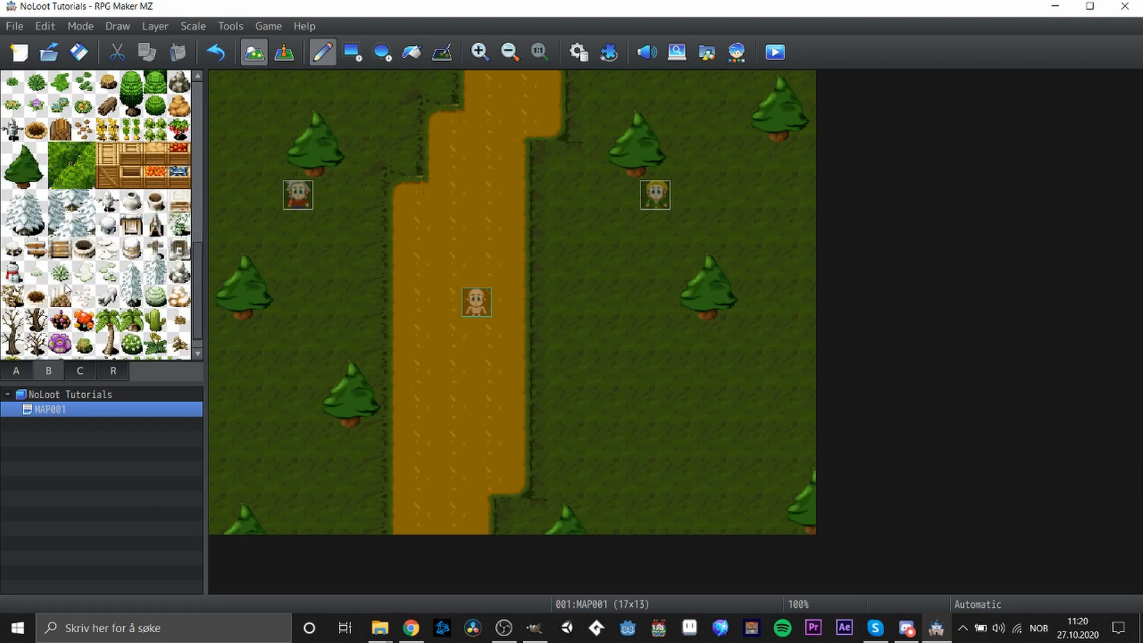
{"action": "left_click", "coordinate": [52, 395]}
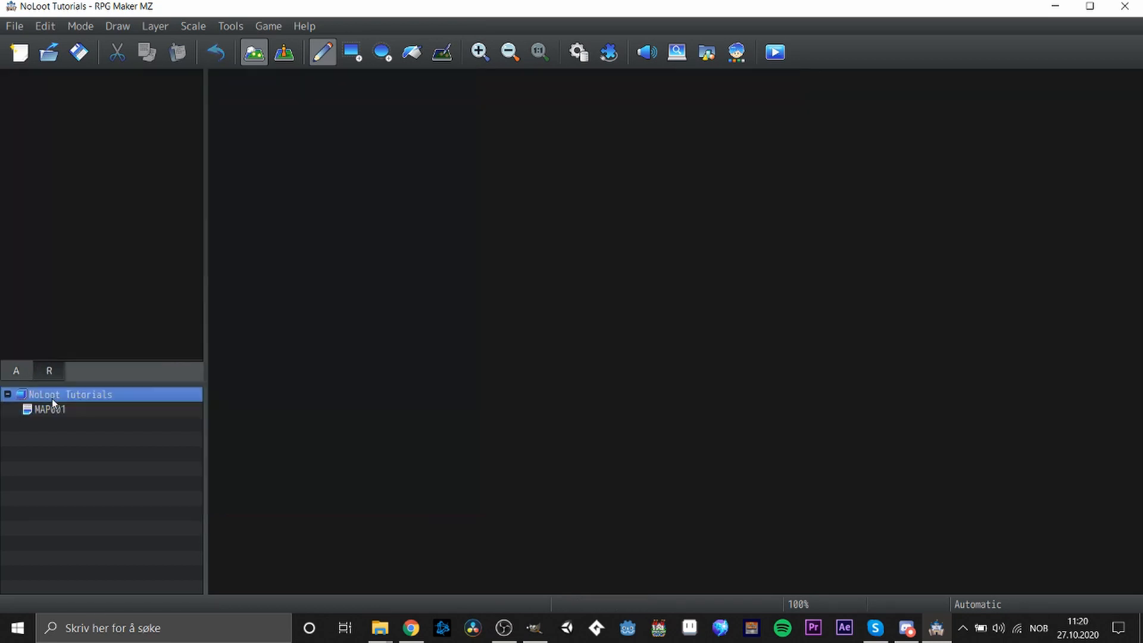
{"action": "left_click", "coordinate": [55, 411]}
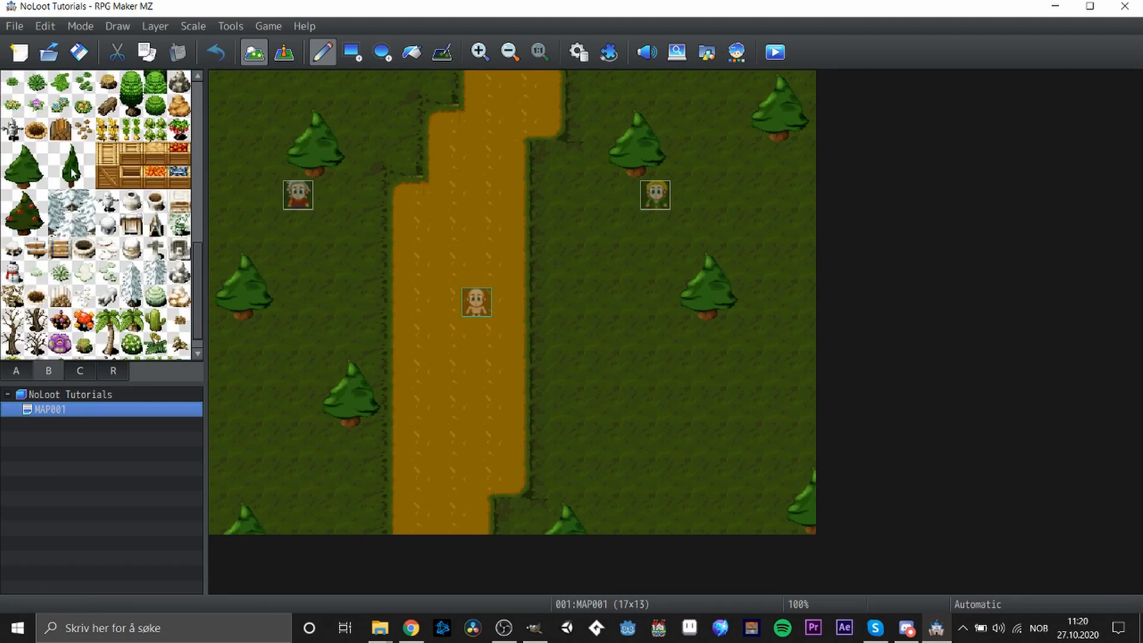
Place seven narrow pines around MAP001 on both sides of the dirt path
{"action": "left_click", "coordinate": [71, 169]}
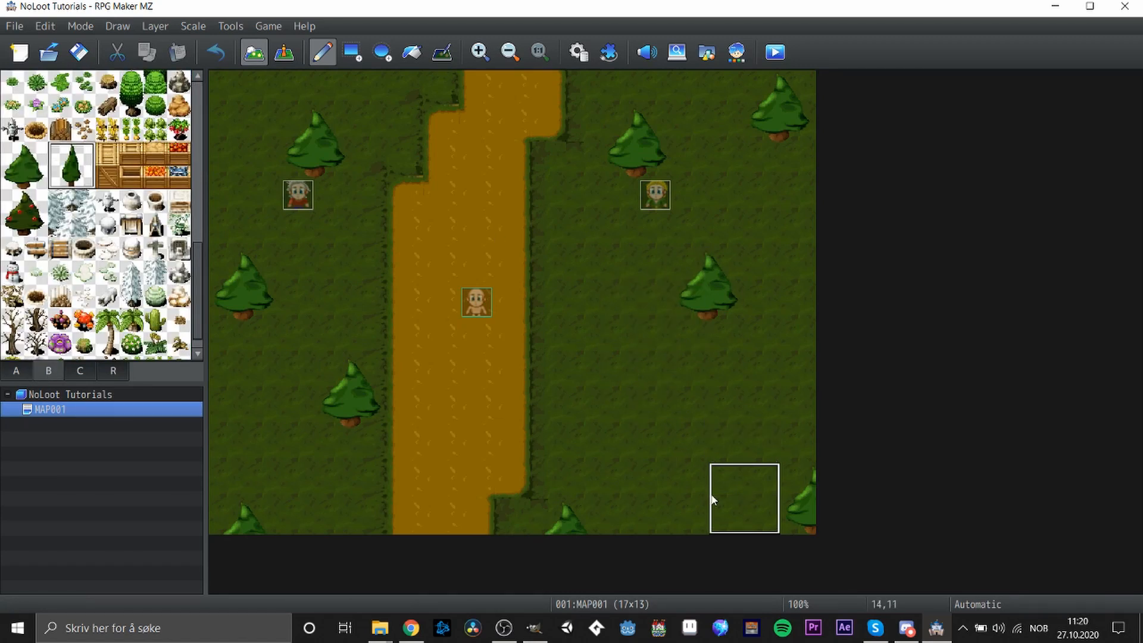
{"action": "left_click", "coordinate": [709, 516]}
{"action": "left_click", "coordinate": [765, 384]}
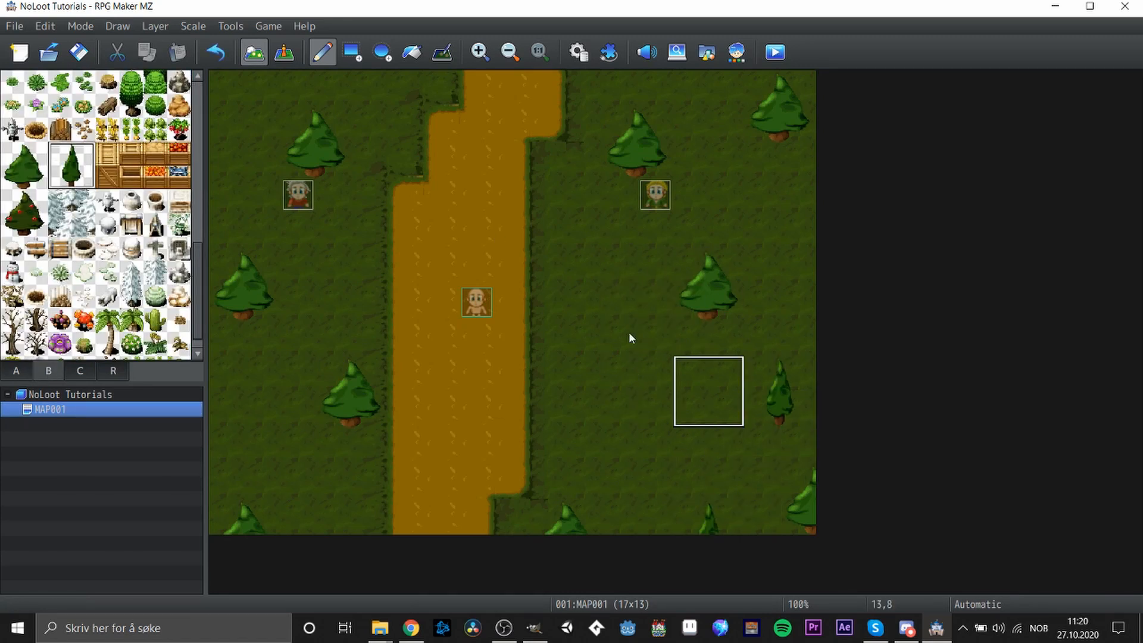
{"action": "left_click", "coordinate": [310, 282]}
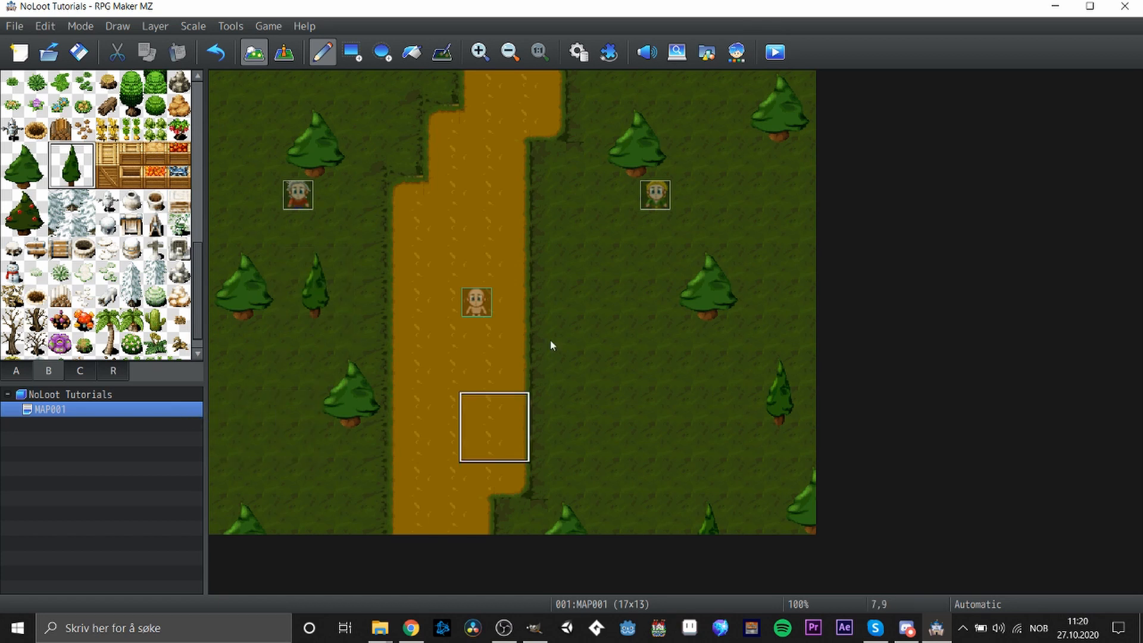
{"action": "left_click", "coordinate": [813, 256]}
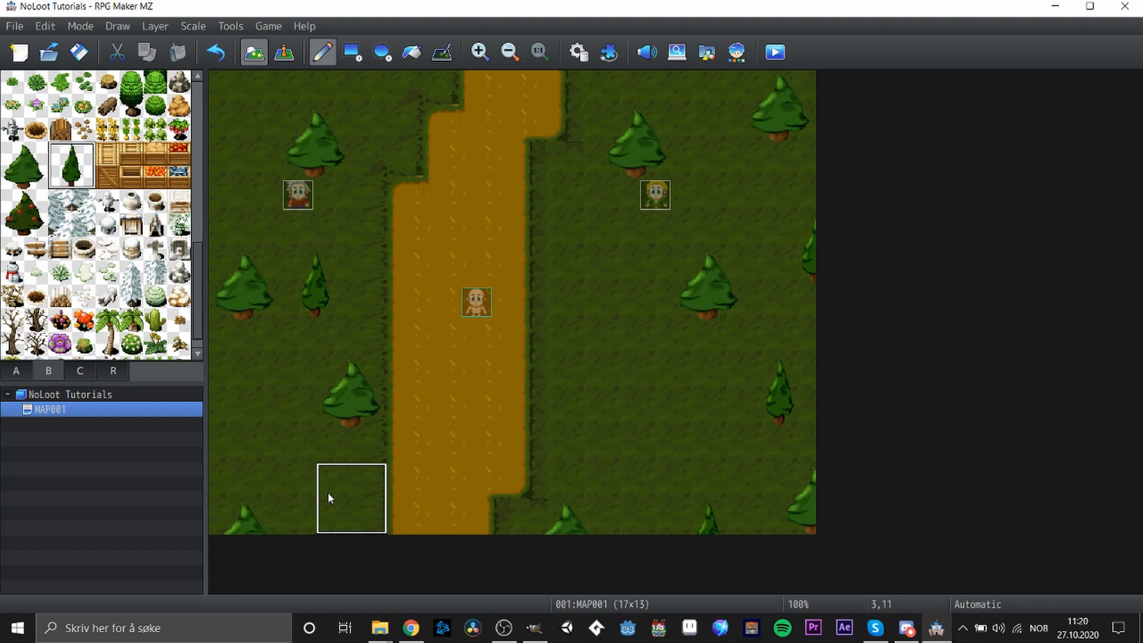
{"action": "left_click", "coordinate": [331, 521]}
{"action": "left_click", "coordinate": [370, 451]}
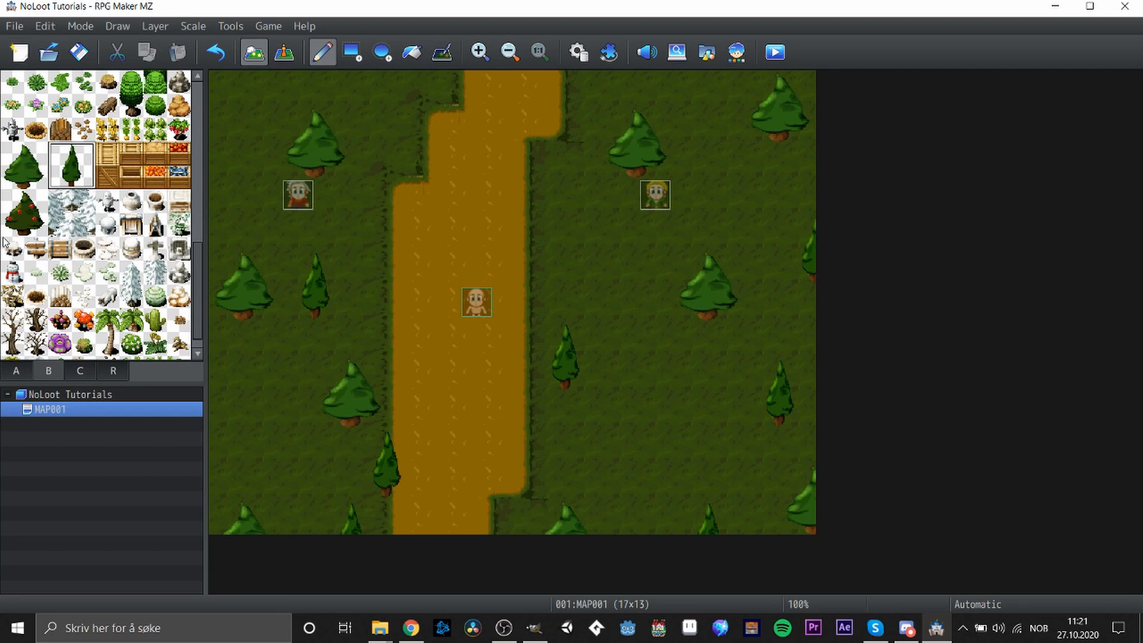
Place four pines with red baubles on MAP001, three on the grass east of the path and one in the northwest
{"action": "left_click", "coordinate": [24, 212]}
{"action": "left_click", "coordinate": [661, 413]}
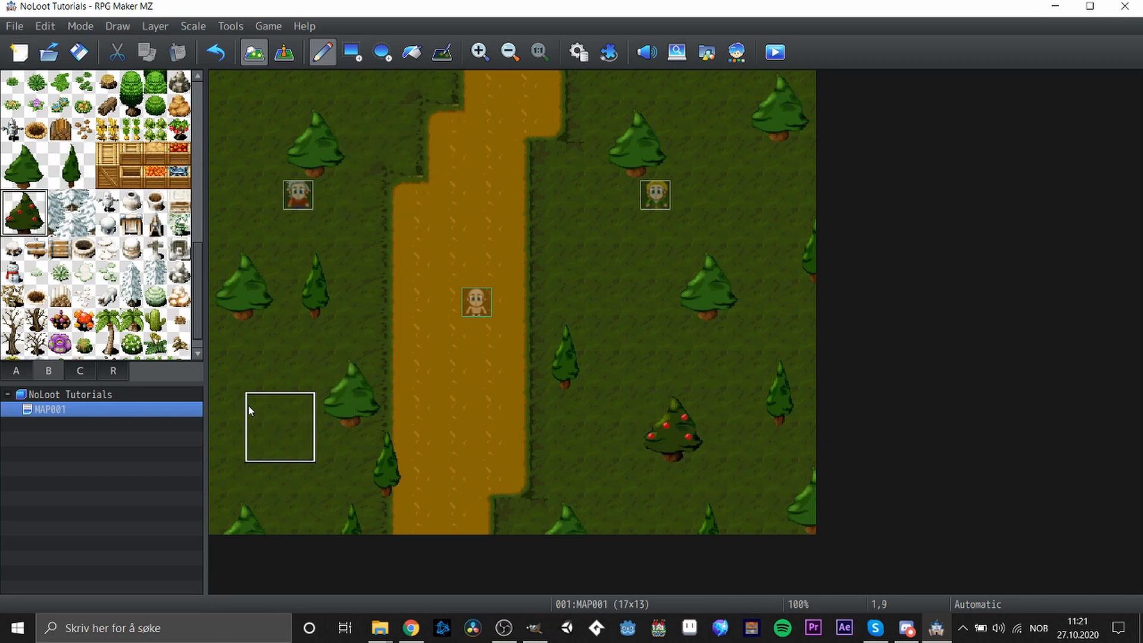
{"action": "left_click", "coordinate": [800, 157]}
{"action": "left_click", "coordinate": [691, 74]}
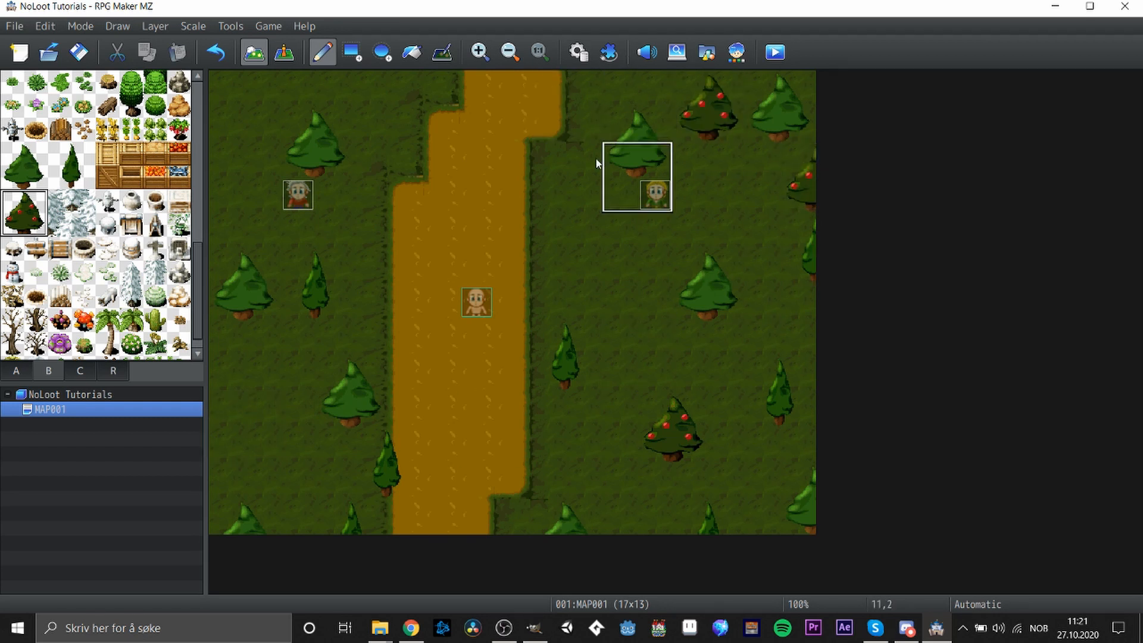
{"action": "left_click", "coordinate": [227, 113]}
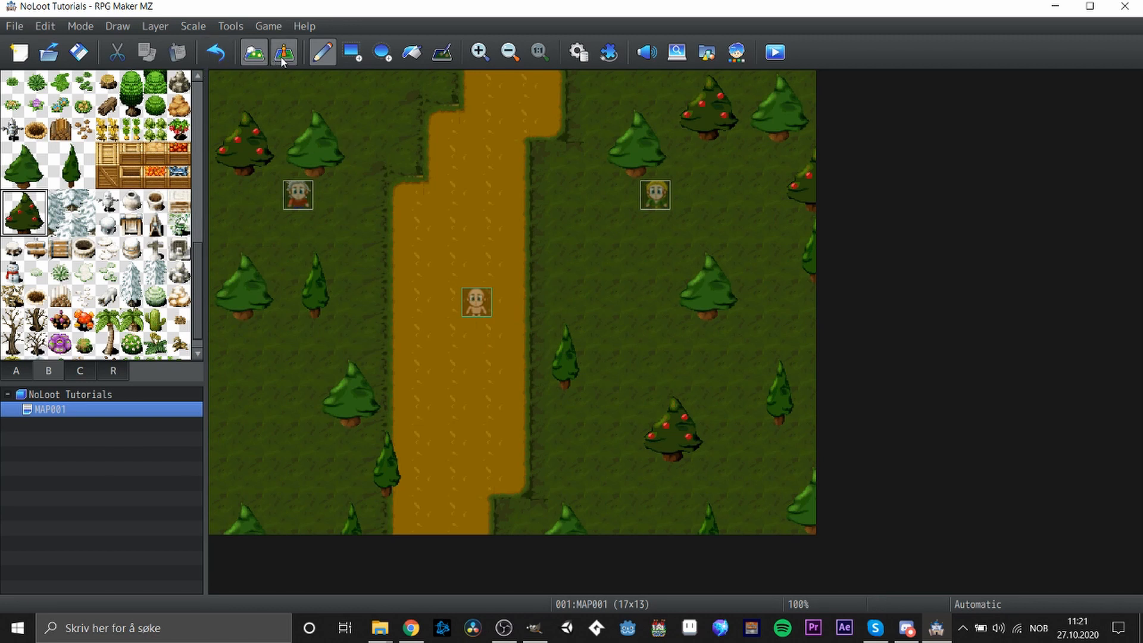
Playtest the game, start a new game and walk the character down the dirt path to check the new trees
{"action": "left_click", "coordinate": [774, 53]}
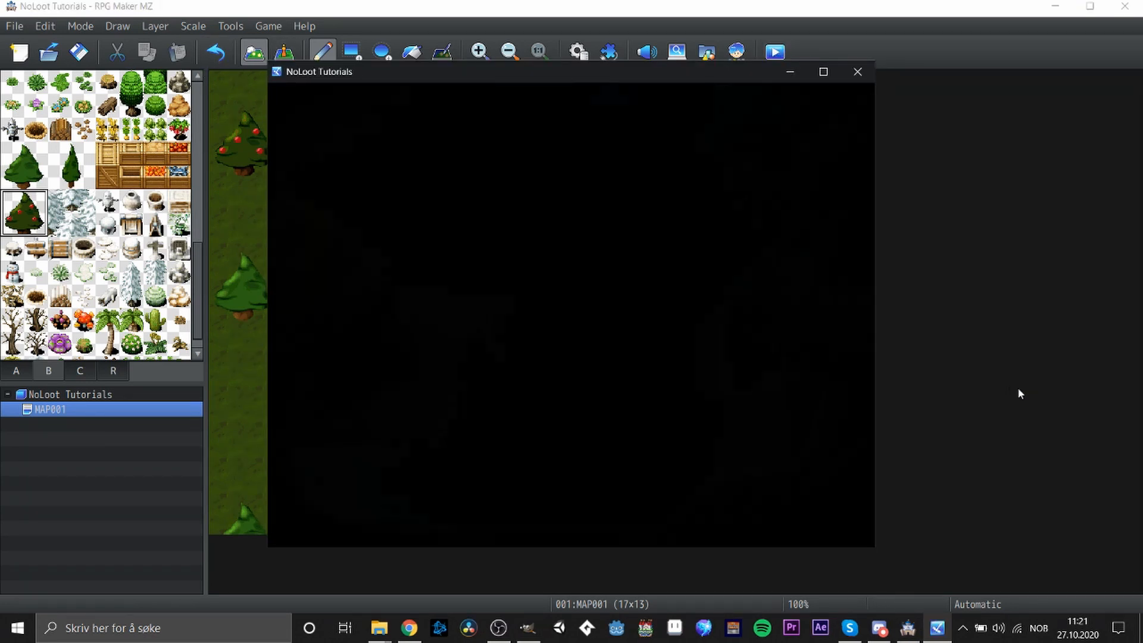
{"action": "key", "text": "Return"}
{"action": "key", "text": "Down"}
{"action": "key", "text": "Down"}
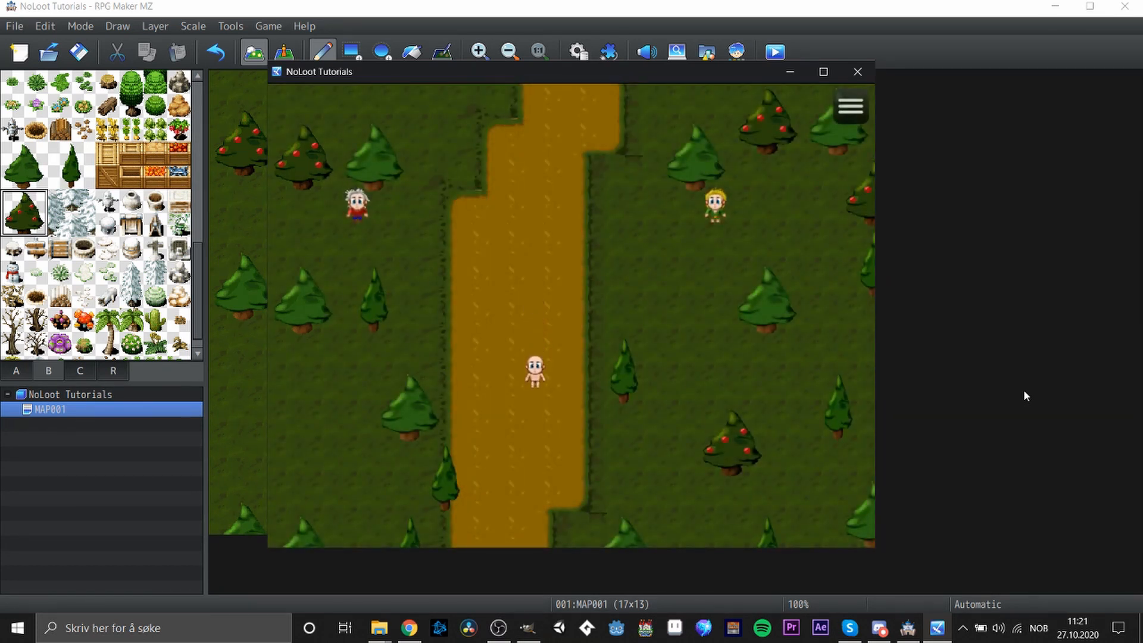
Walk the character back and forth across the dirt path in the playtest to check the trees beside it
{"action": "key", "text": "Left"}
{"action": "key", "text": "Left"}
{"action": "key", "text": "Left"}
{"action": "key", "text": "Left"}
{"action": "key", "text": "Left"}
{"action": "key", "text": "Left"}
{"action": "key", "text": "Right"}
{"action": "key", "text": "Right"}
{"action": "key", "text": "Right"}
{"action": "key", "text": "Right"}
{"action": "key", "text": "Right"}
{"action": "key", "text": "Right"}
{"action": "key", "text": "Right"}
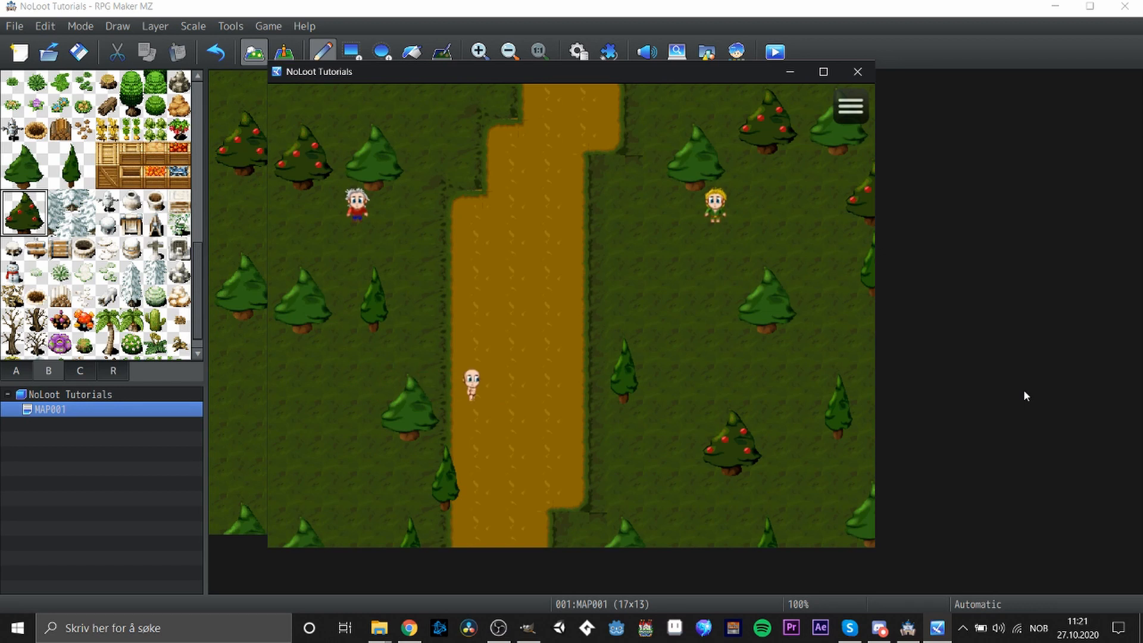
{"action": "key", "text": "Down"}
Walk the character behind the red-bauble pine and up to the narrow pine on the east grass, and end the playtest
{"action": "key", "text": "Right"}
{"action": "key", "text": "Right"}
{"action": "key", "text": "Right"}
{"action": "key", "text": "Right"}
{"action": "key", "text": "Right"}
{"action": "key", "text": "Right"}
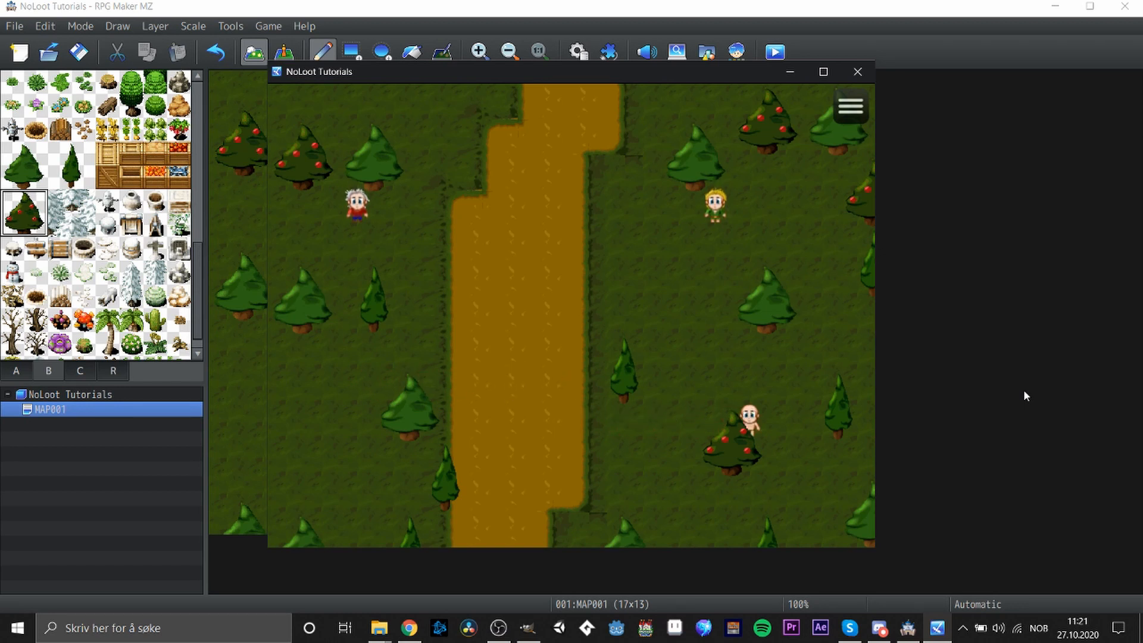
{"action": "key", "text": "Left"}
{"action": "key", "text": "Right"}
{"action": "key", "text": "Left"}
{"action": "key", "text": "Right"}
{"action": "key", "text": "Right"}
{"action": "key", "text": "Right"}
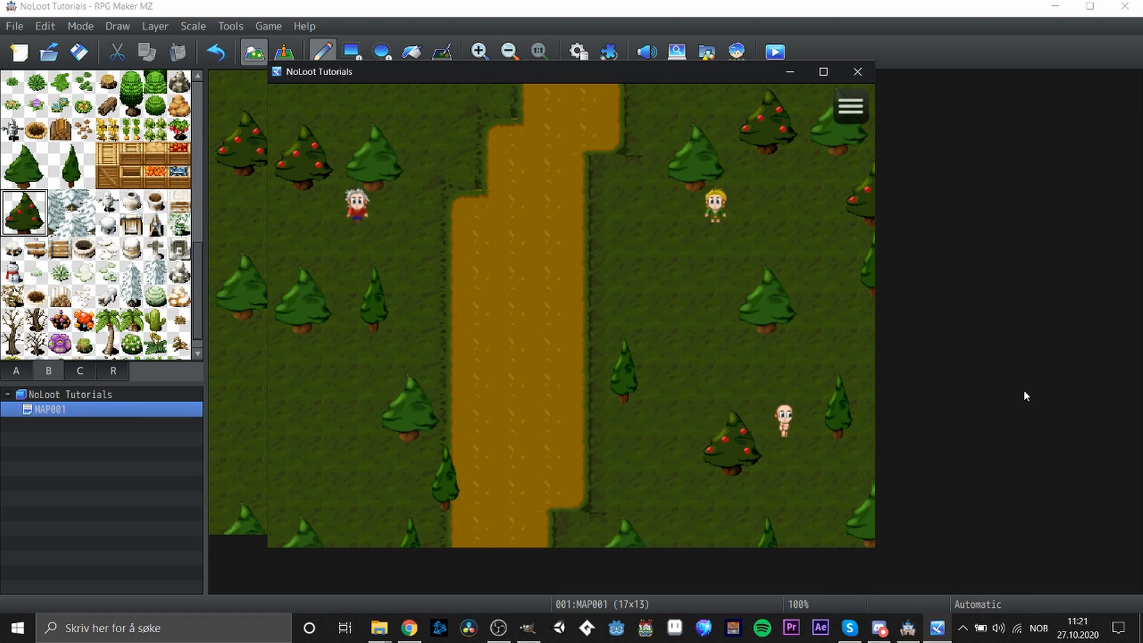
{"action": "key", "text": "Up"}
{"action": "key", "text": "Up"}
{"action": "key", "text": "Right"}
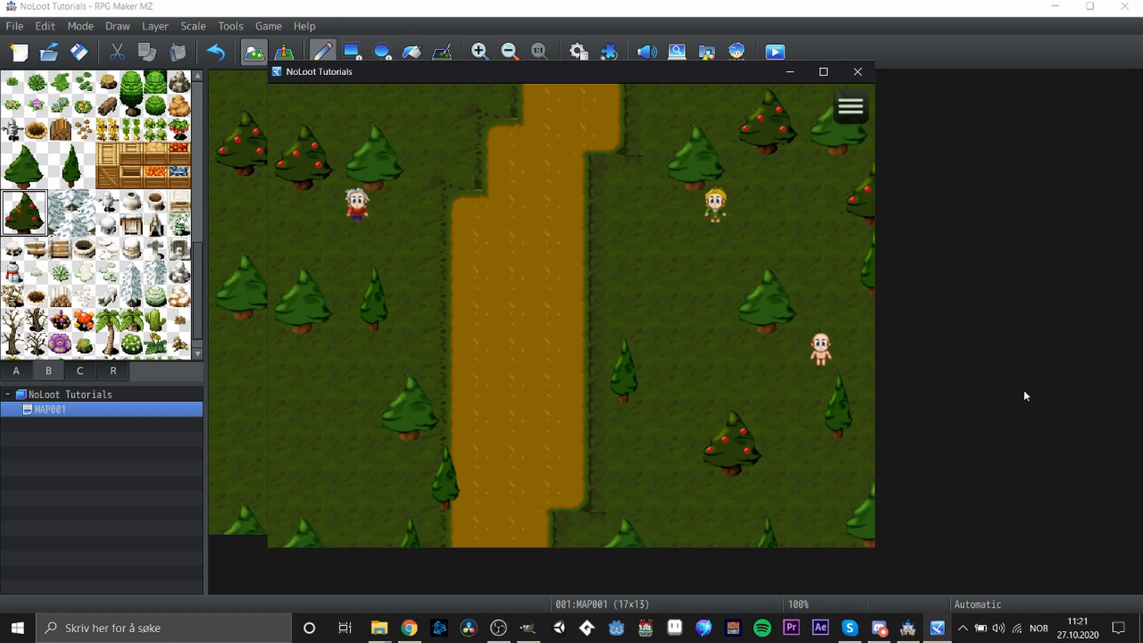
{"action": "key", "text": "Right"}
{"action": "left_click", "coordinate": [850, 74]}
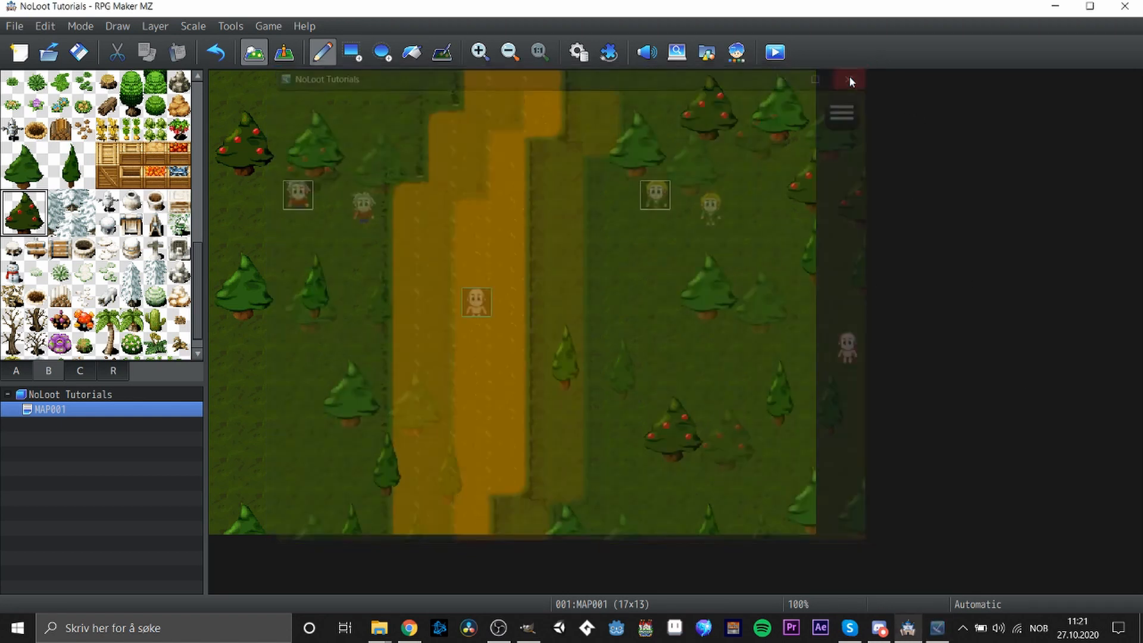
Set the passage of the narrow pine's upper tiles to star in the Tutorial Tileset's B sheet and save the database changes
{"action": "left_click", "coordinate": [601, 56]}
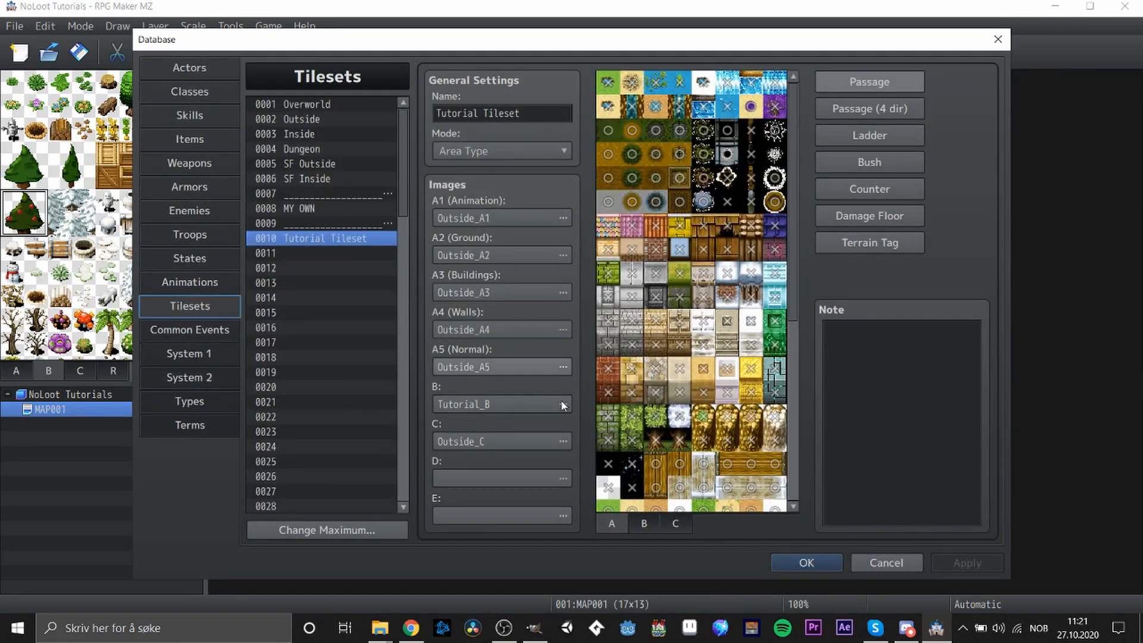
{"action": "left_click", "coordinate": [640, 528]}
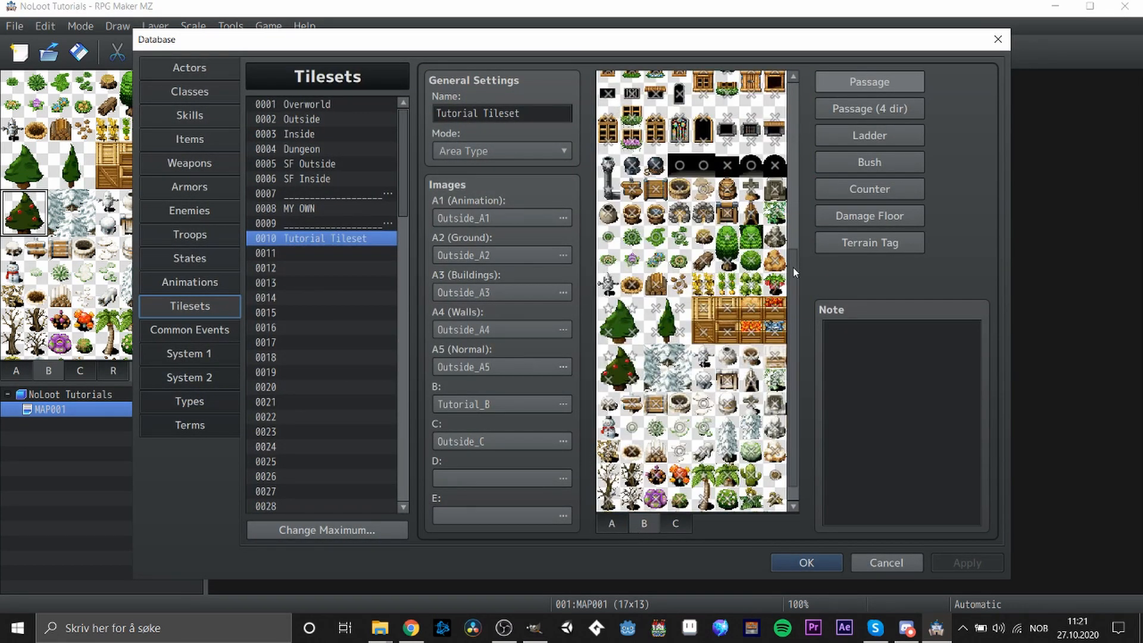
{"action": "scroll", "coordinate": [793, 267], "scroll_direction": "down", "scroll_amount": 1}
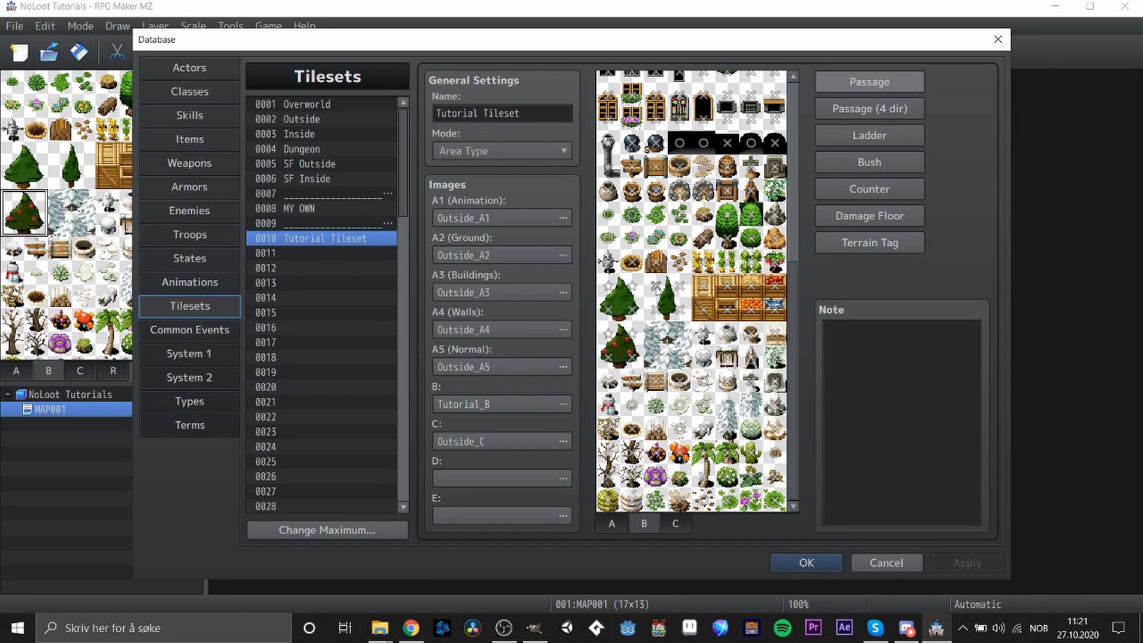
{"action": "left_click", "coordinate": [678, 285]}
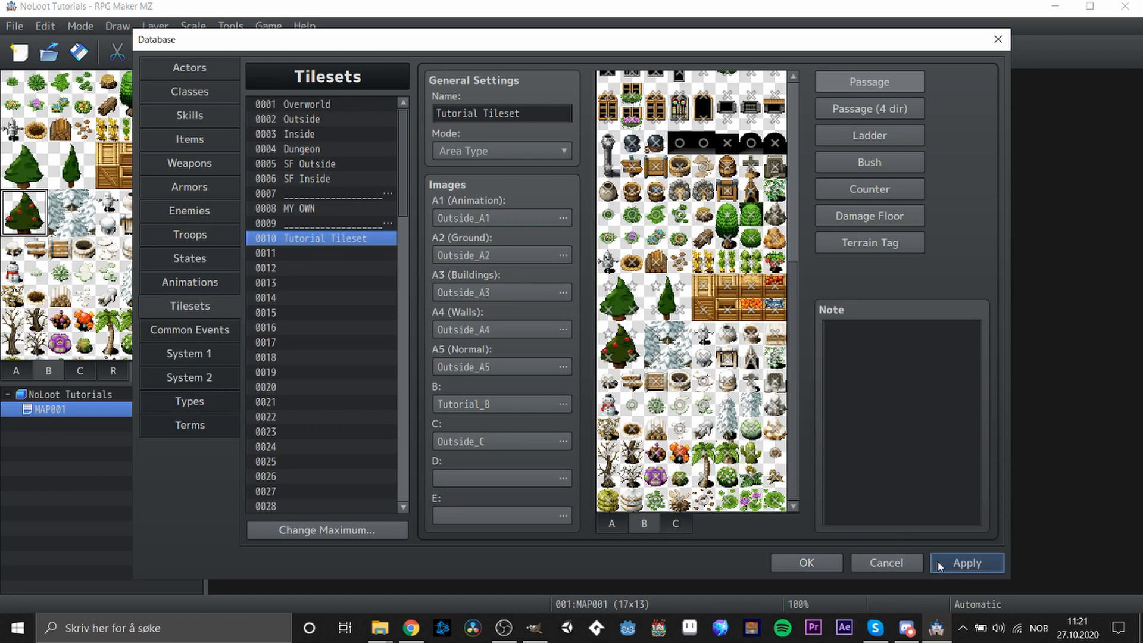
{"action": "left_click", "coordinate": [964, 563]}
{"action": "left_click", "coordinate": [816, 563]}
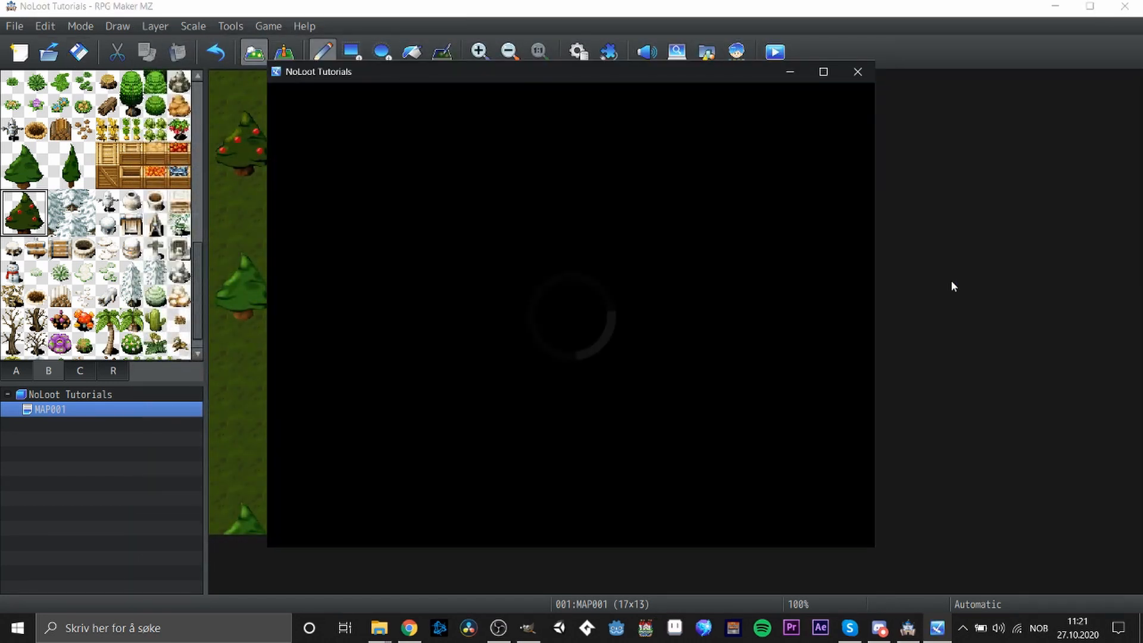
Playtest a new game and walk the character east behind the narrow pines to test their new passage setting
{"action": "key", "text": "Return"}
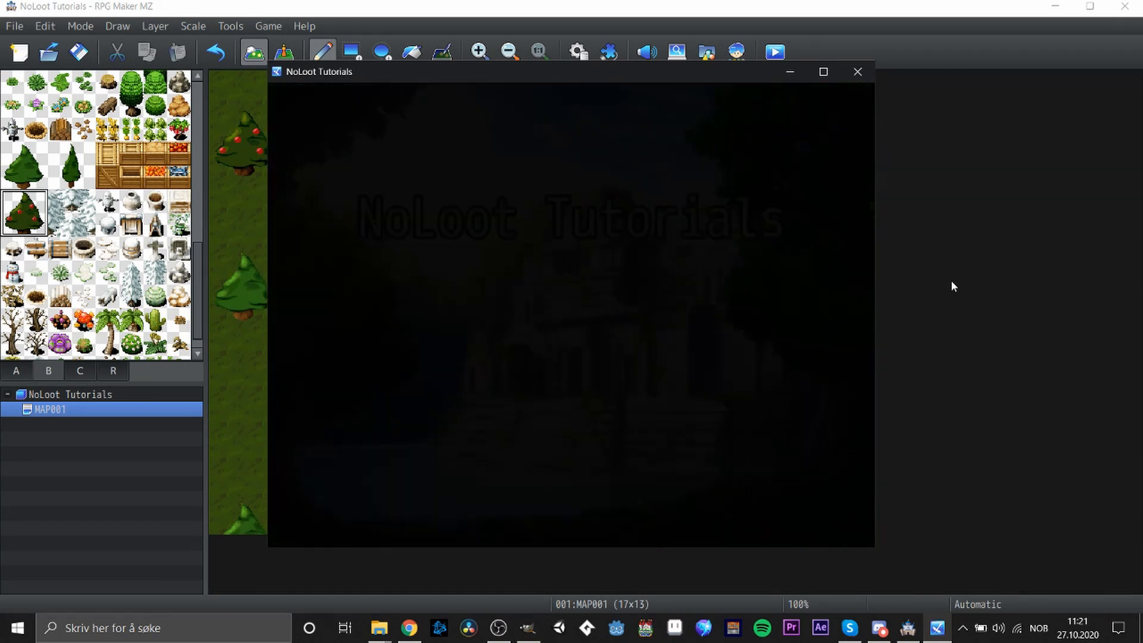
{"action": "key", "text": "Down"}
{"action": "key", "text": "Right"}
{"action": "key", "text": "Right"}
{"action": "key", "text": "Right"}
{"action": "key", "text": "Right"}
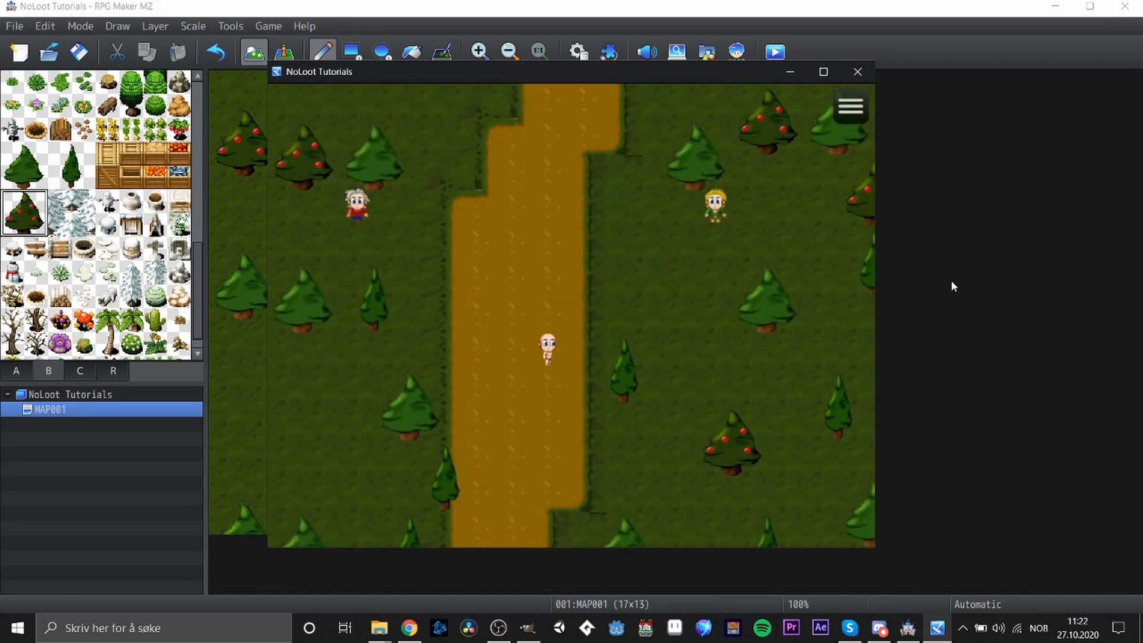
{"action": "key", "text": "Left"}
{"action": "key", "text": "Left"}
{"action": "key", "text": "Right"}
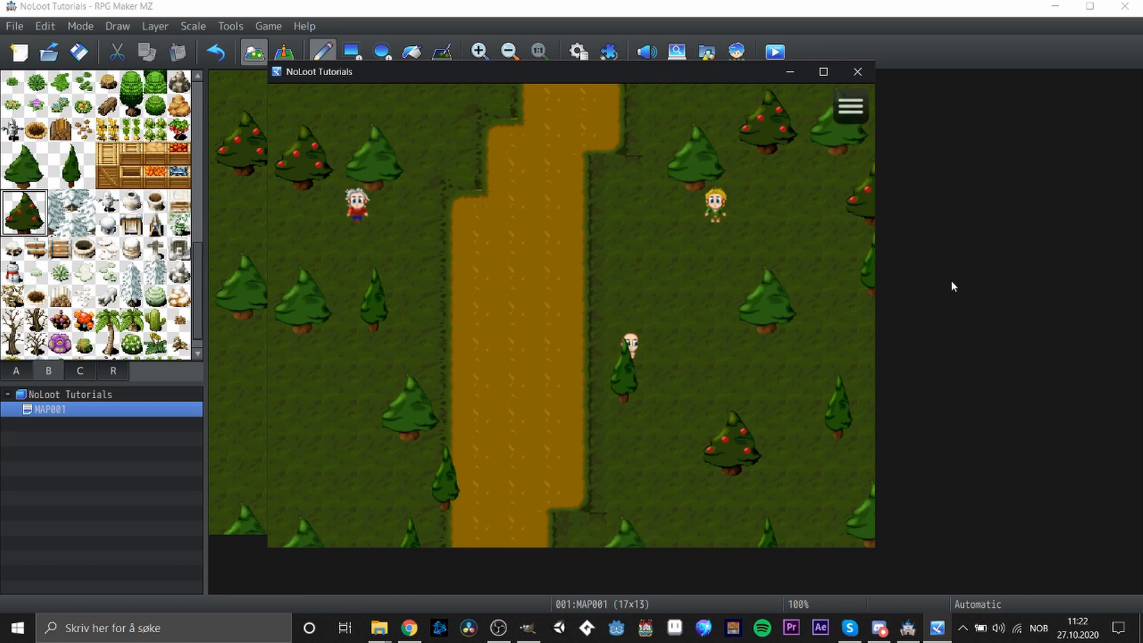
{"action": "key", "text": "Right"}
{"action": "key", "text": "Right"}
{"action": "key", "text": "Right"}
{"action": "key", "text": "Right"}
{"action": "key", "text": "Right"}
{"action": "key", "text": "Right"}
{"action": "key", "text": "Down"}
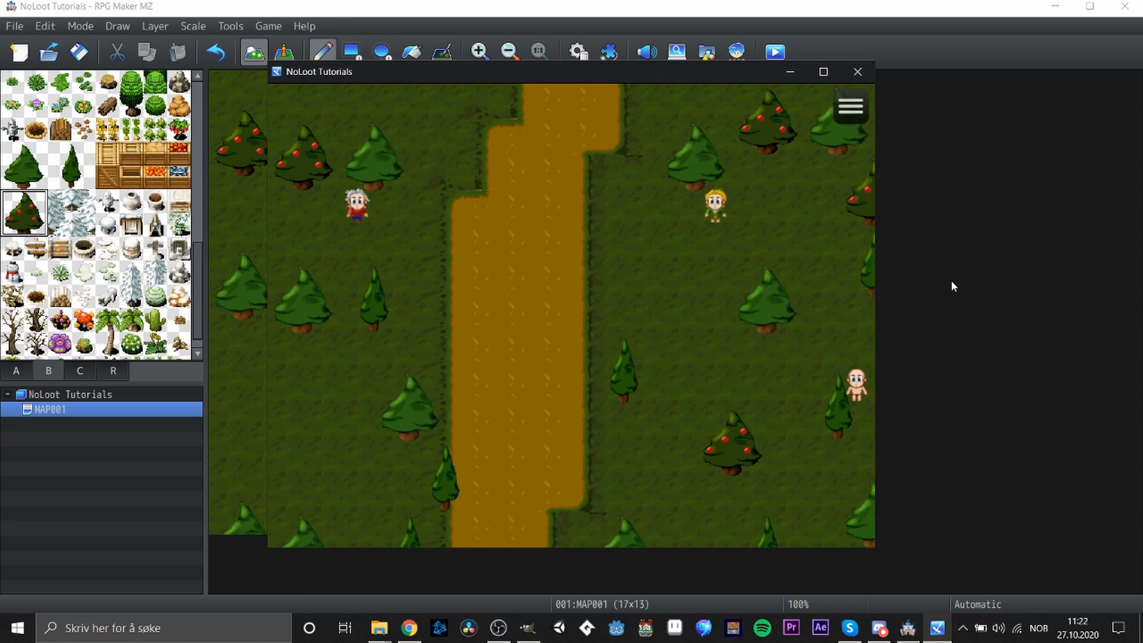
Walk the character behind the large green pine on the east grass and back to the dirt path
{"action": "key", "text": "Left"}
{"action": "key", "text": "Up"}
{"action": "key", "text": "Up"}
{"action": "key", "text": "Up"}
{"action": "key", "text": "Left"}
{"action": "key", "text": "Left"}
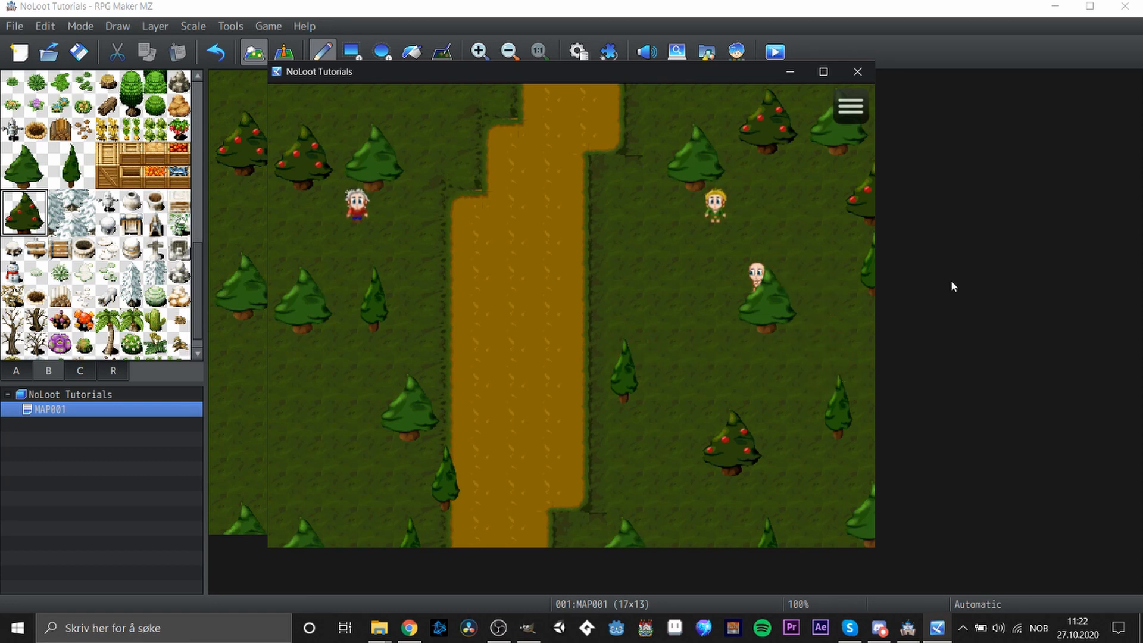
{"action": "key", "text": "Right"}
{"action": "key", "text": "Left"}
{"action": "key", "text": "Left"}
{"action": "key", "text": "Left"}
{"action": "key", "text": "Left"}
{"action": "key", "text": "Left"}
{"action": "key", "text": "Left"}
{"action": "key", "text": "Left"}
{"action": "key", "text": "Left"}
{"action": "key", "text": "Down"}
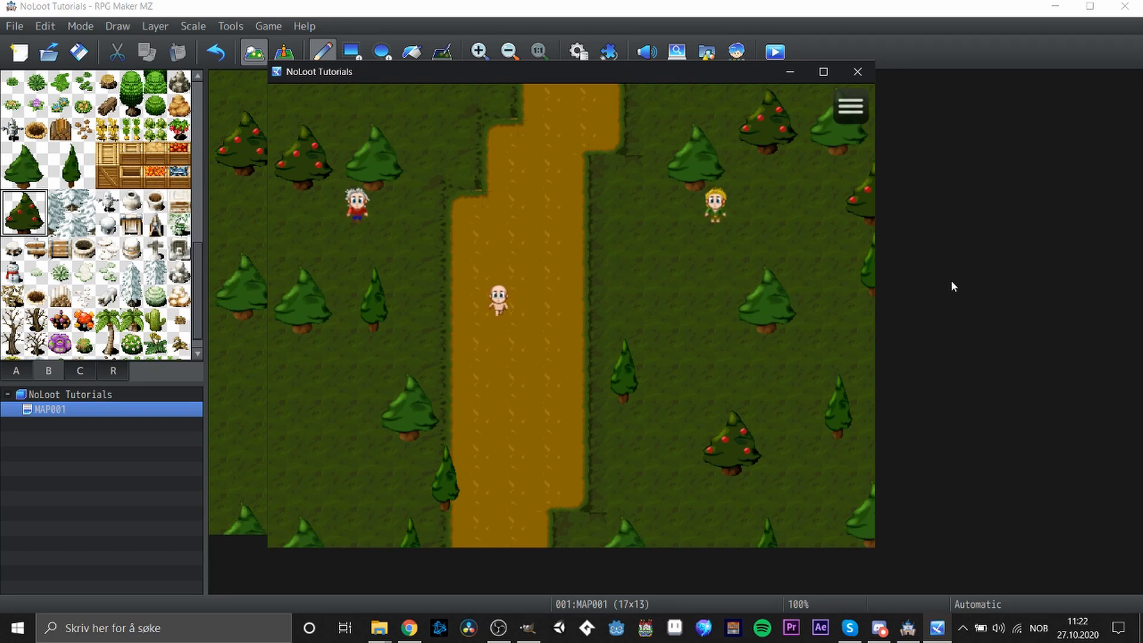
Walk the character up to the blonde villager, interact, return to the dirt path and end the playtest
{"action": "key", "text": "Up"}
{"action": "key", "text": "Up"}
{"action": "key", "text": "Right"}
{"action": "key", "text": "Right"}
{"action": "key", "text": "Right"}
{"action": "key", "text": "Right"}
{"action": "key", "text": "Right"}
{"action": "key", "text": "Right"}
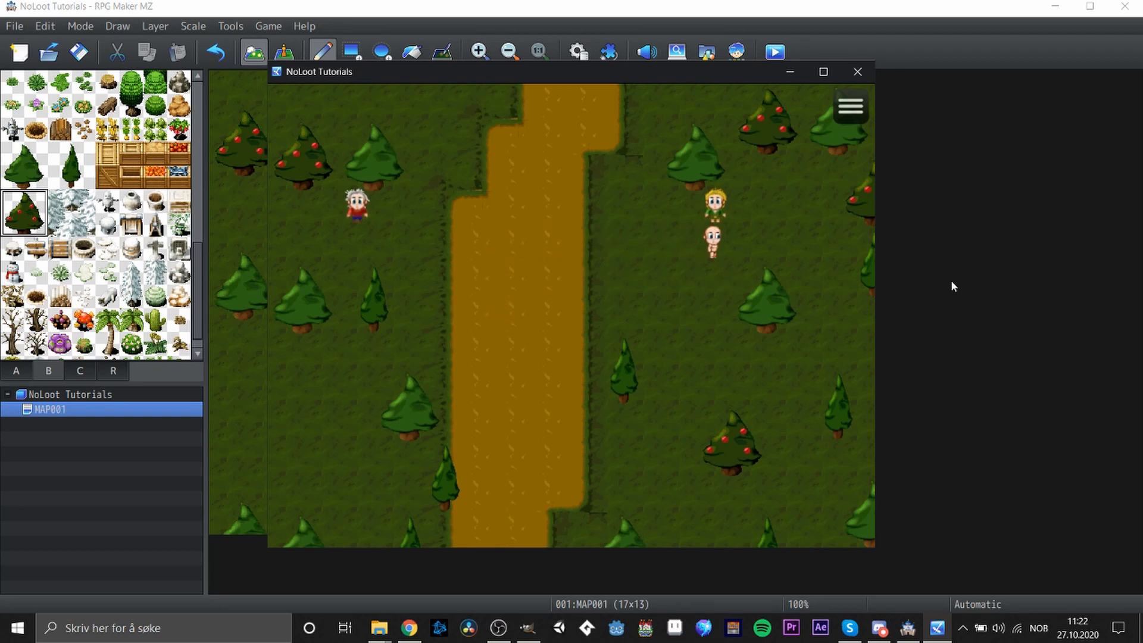
{"action": "key", "text": "Up"}
{"action": "key", "text": "Return"}
{"action": "key", "text": "Return"}
{"action": "key", "text": "Left"}
{"action": "key", "text": "Left"}
{"action": "key", "text": "Left"}
{"action": "key", "text": "Left"}
{"action": "key", "text": "Left"}
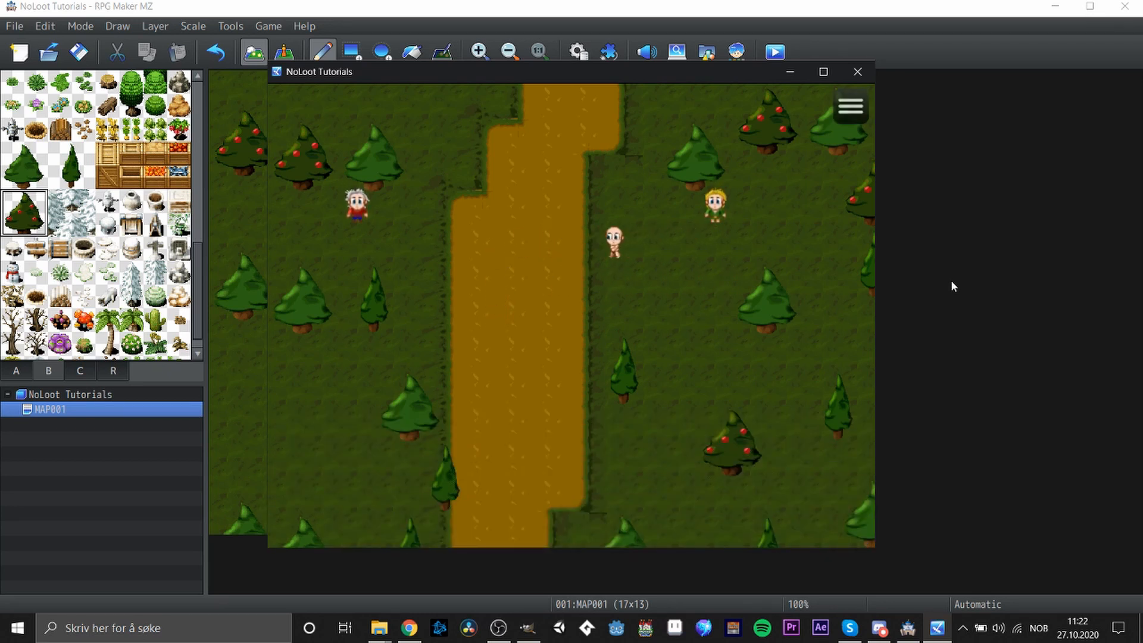
{"action": "key", "text": "Down"}
{"action": "key", "text": "Down"}
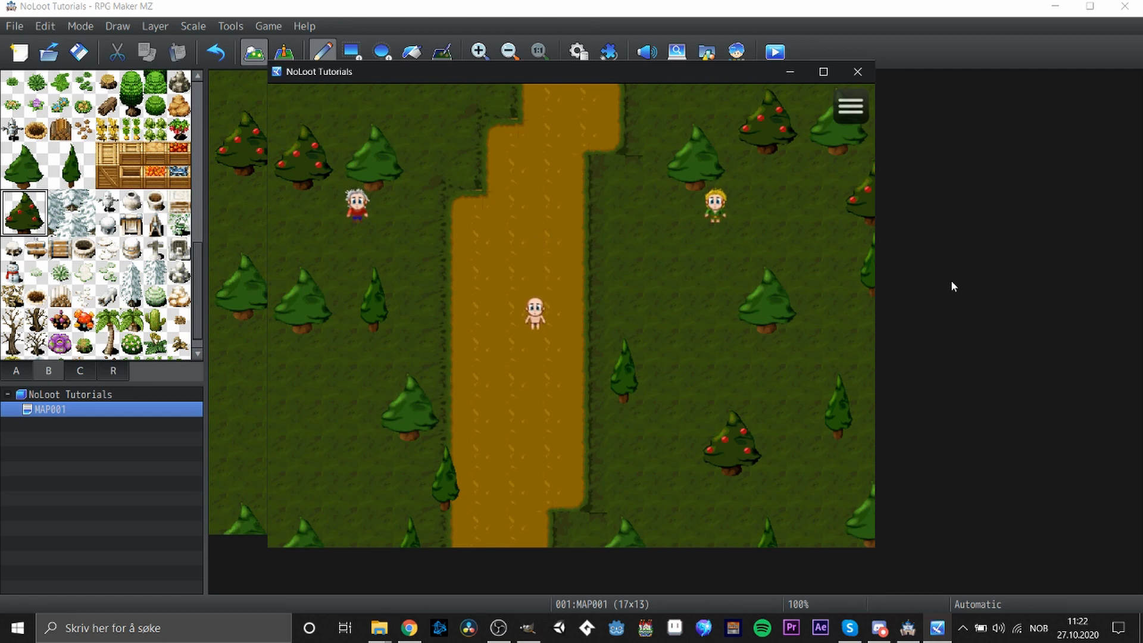
{"action": "left_click", "coordinate": [857, 72]}
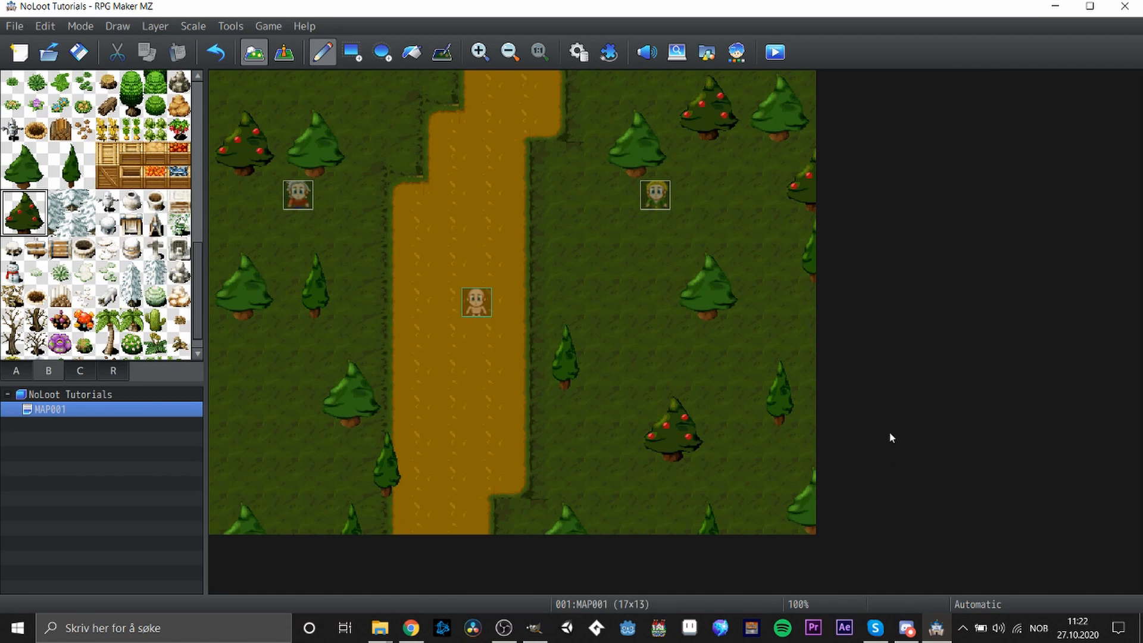
Switch to GIMP and delete the top three rows of tiles from the Tutorial_B sheet
{"action": "left_click", "coordinate": [532, 628]}
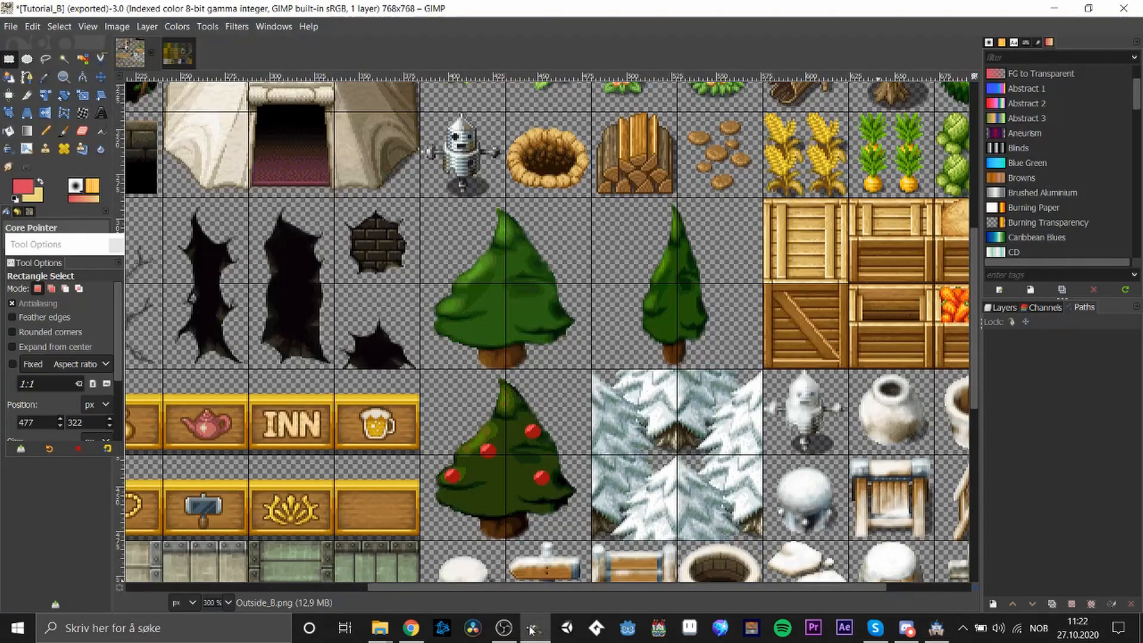
{"action": "scroll", "coordinate": [330, 149], "scroll_direction": "down", "scroll_amount": 3, "text": "ctrl"}
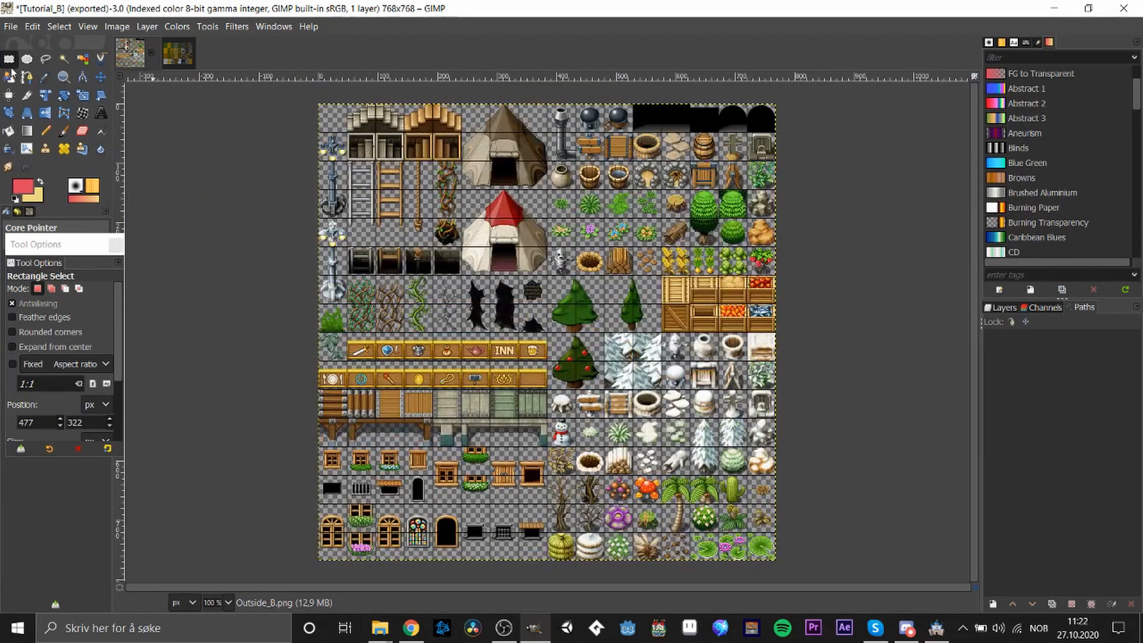
{"action": "left_click_drag", "start_coordinate": [304, 91], "coordinate": [857, 193]}
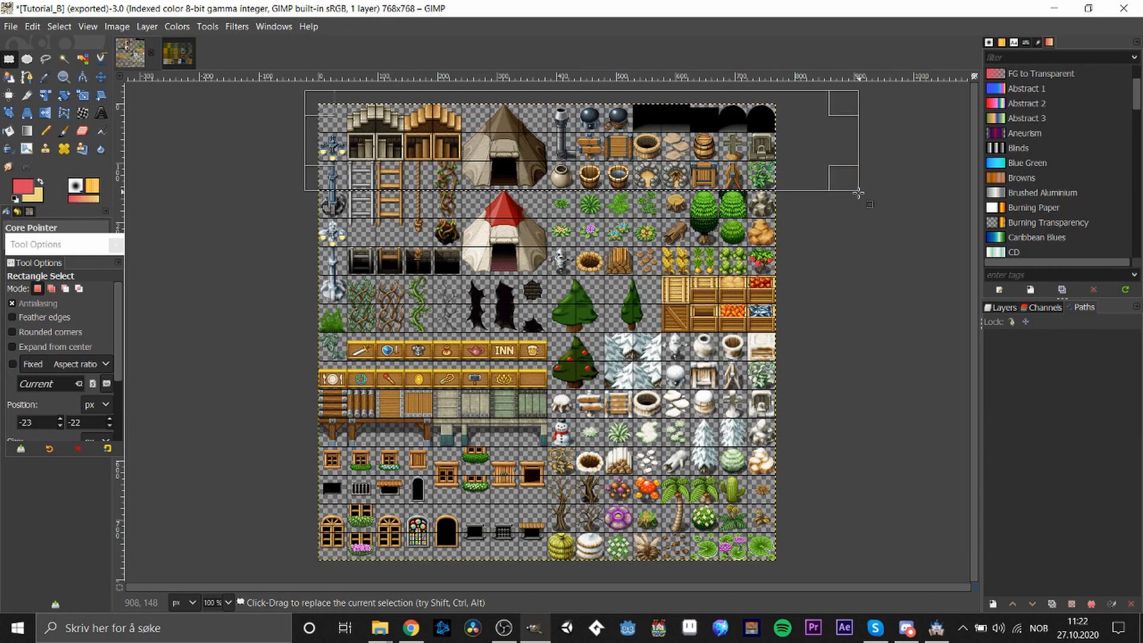
{"action": "key", "text": "Delete"}
{"action": "left_click", "coordinate": [881, 255]}
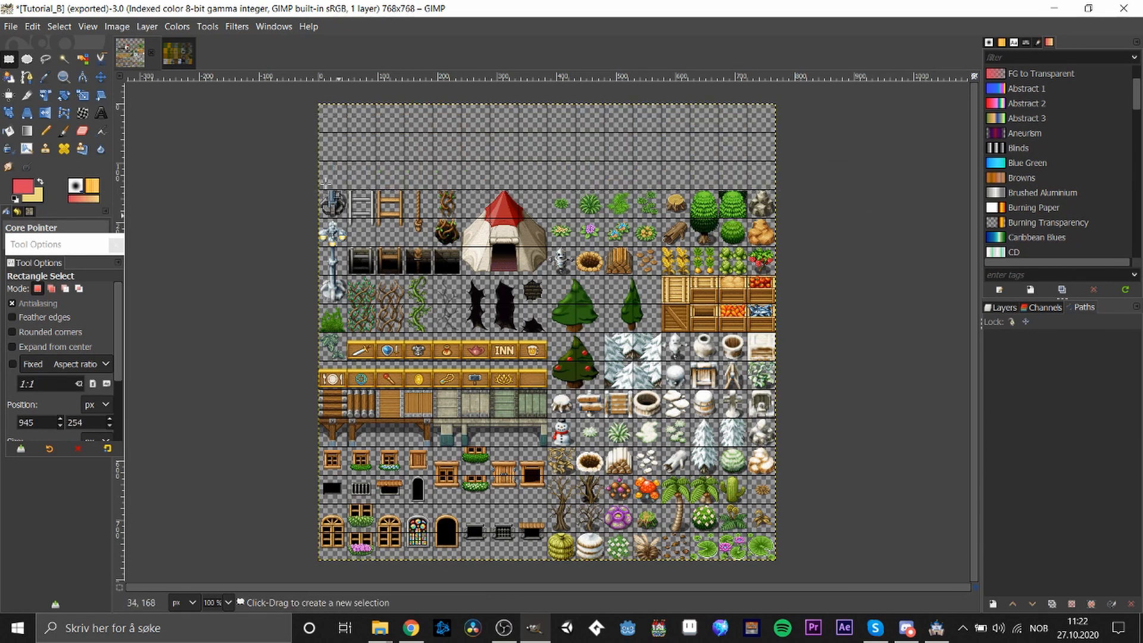
Delete all remaining tiles in the left half of the Tutorial_B sheet and clear the selection
{"action": "left_click_drag", "start_coordinate": [291, 144], "coordinate": [545, 332]}
{"action": "key", "text": "Delete"}
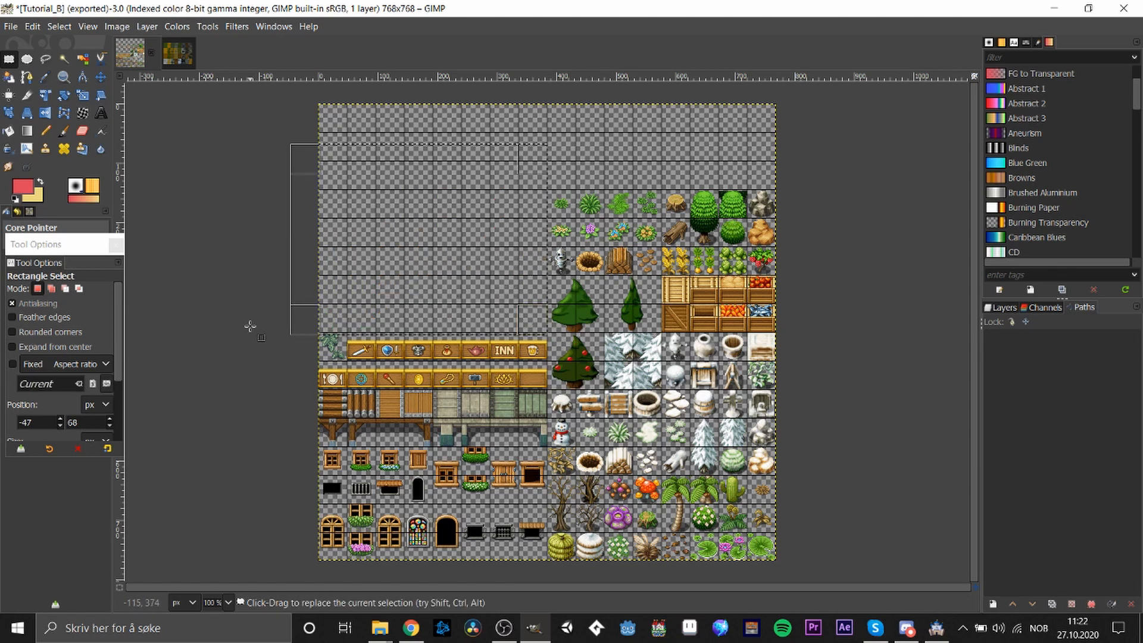
{"action": "left_click_drag", "start_coordinate": [259, 312], "coordinate": [547, 570]}
{"action": "key", "text": "Delete"}
{"action": "left_click", "coordinate": [519, 229]}
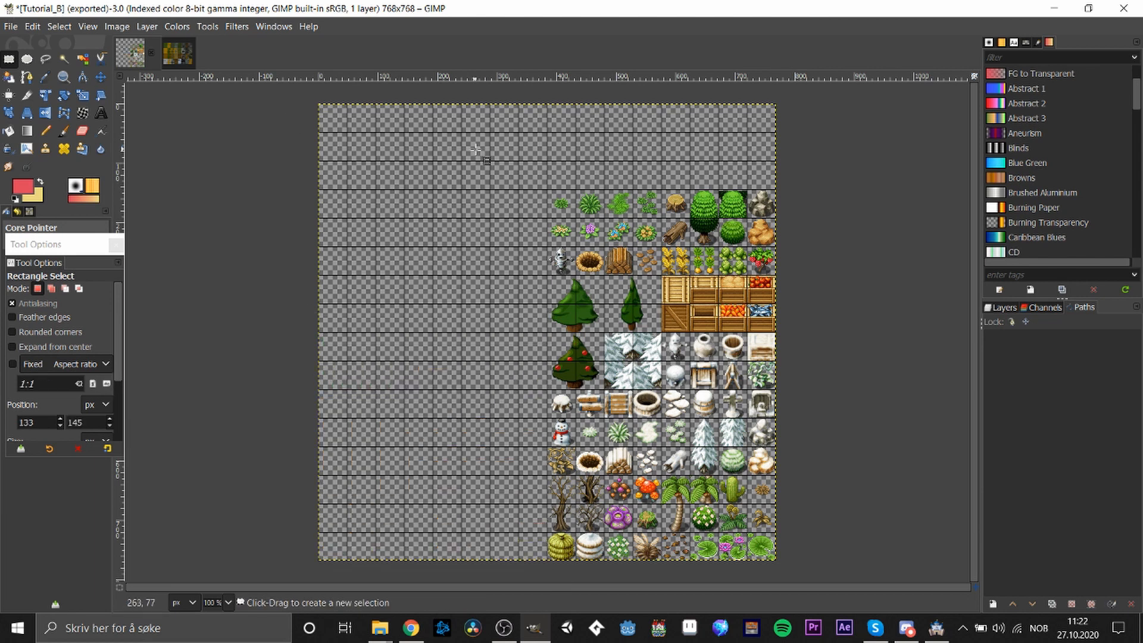
Export the trimmed tilesheet as Tutorial_B.png to the Desktop folder
{"action": "scroll", "coordinate": [604, 224], "scroll_direction": "up", "scroll_amount": 2}
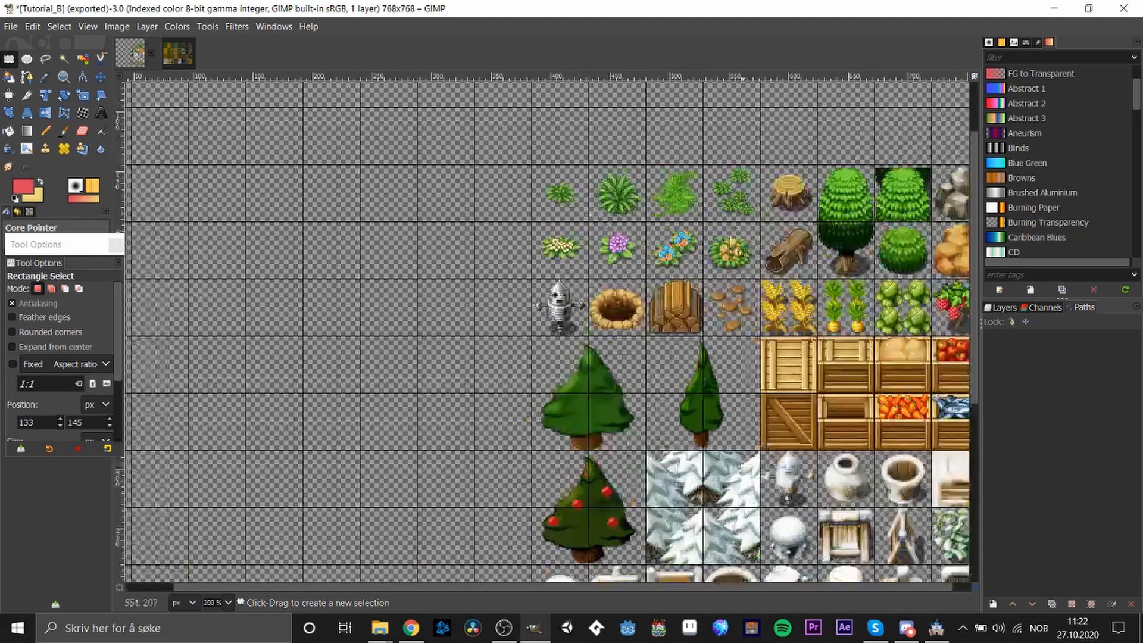
{"action": "left_click_drag", "start_coordinate": [442, 586], "coordinate": [537, 586]}
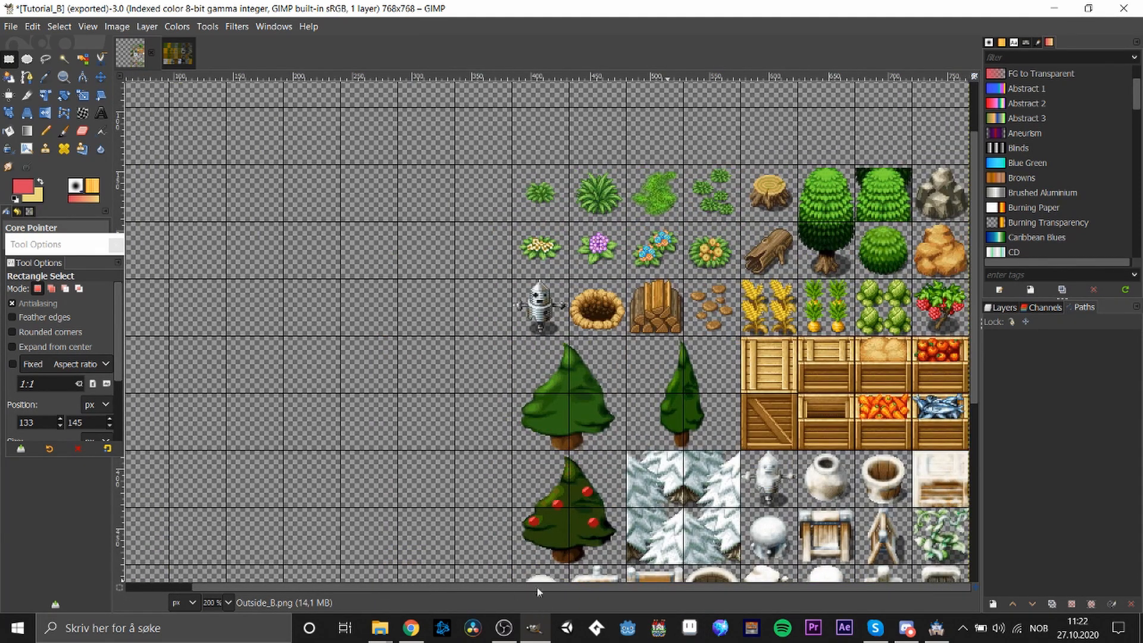
{"action": "left_click", "coordinate": [10, 26]}
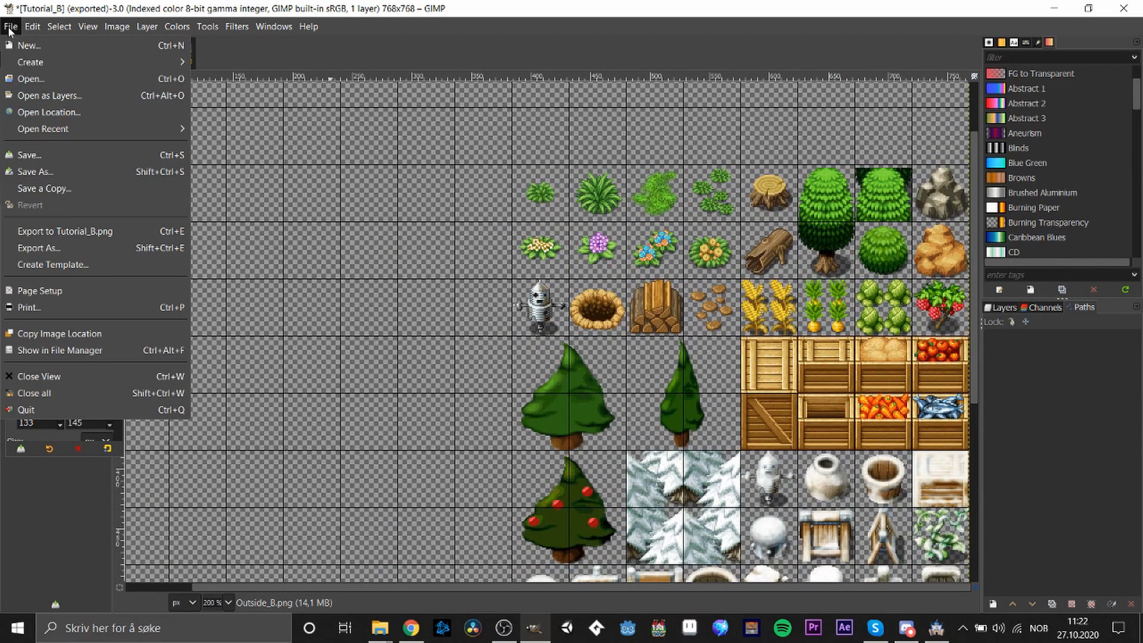
{"action": "left_click", "coordinate": [55, 249]}
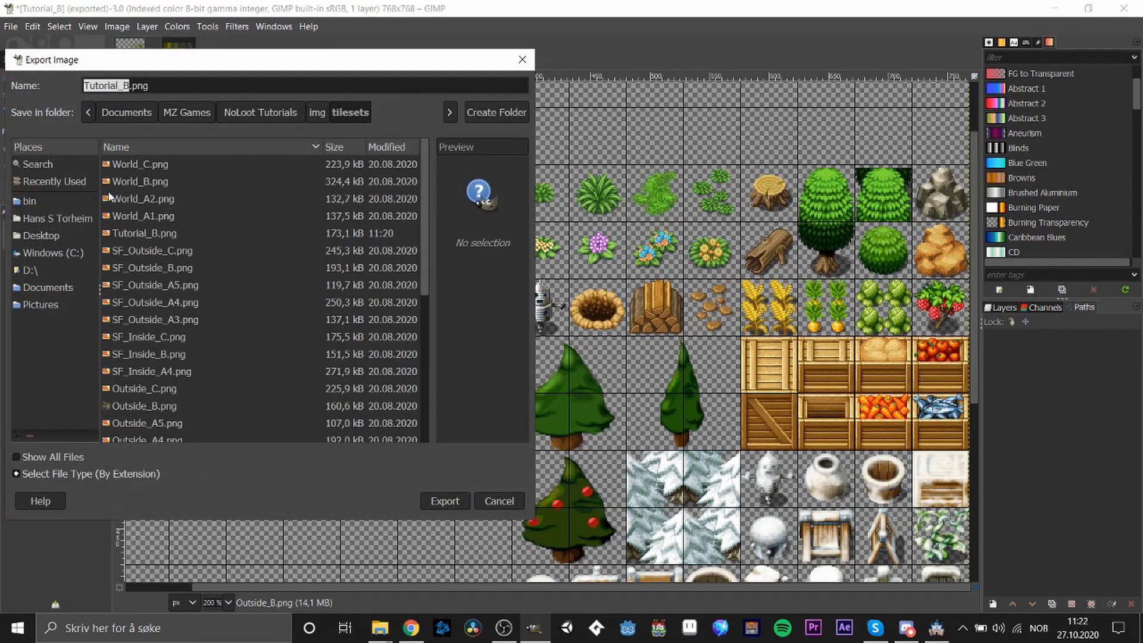
{"action": "left_click", "coordinate": [42, 236]}
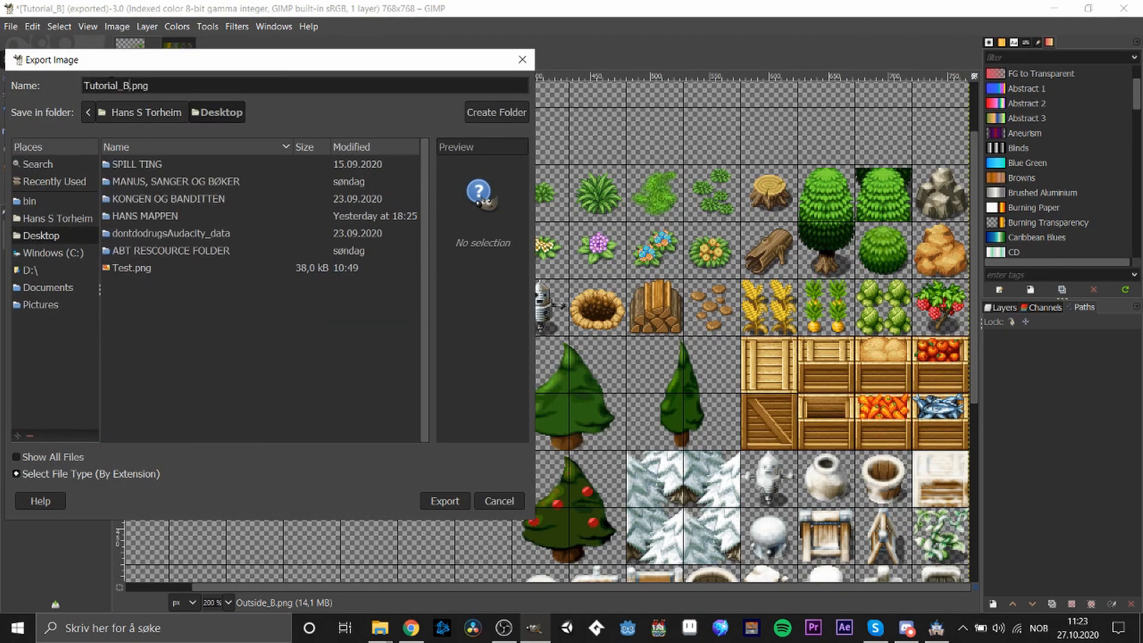
{"action": "left_click", "coordinate": [455, 501]}
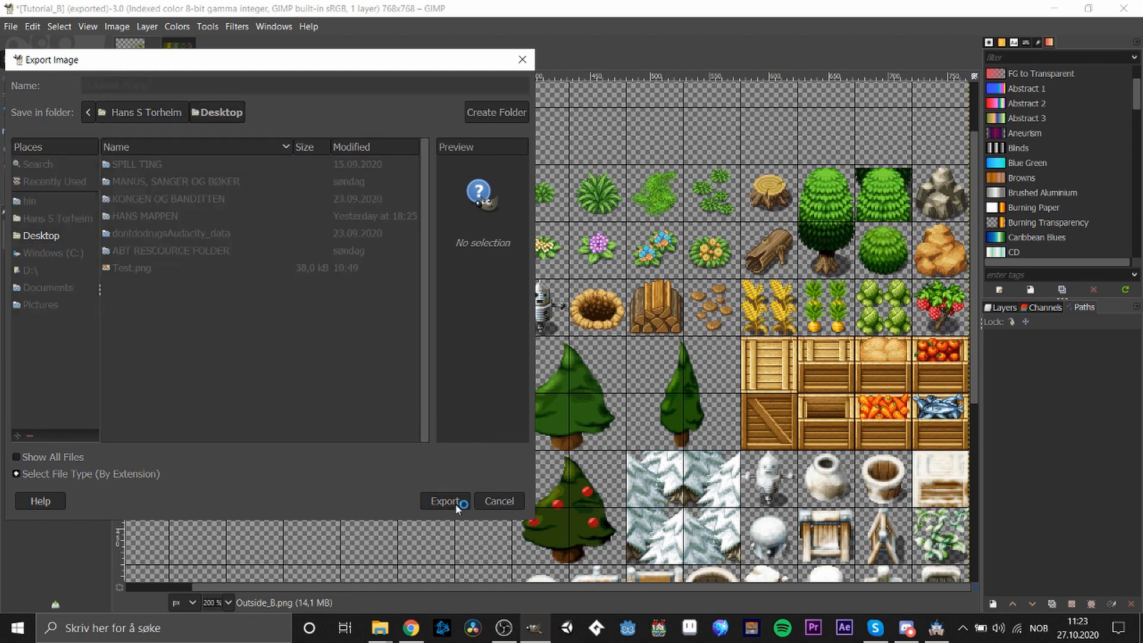
{"action": "left_click", "coordinate": [594, 453]}
Bring up the Outside_A2 tilesheet and export it to the Desktop folder as Tutorial_A2.png
{"action": "left_click", "coordinate": [165, 52]}
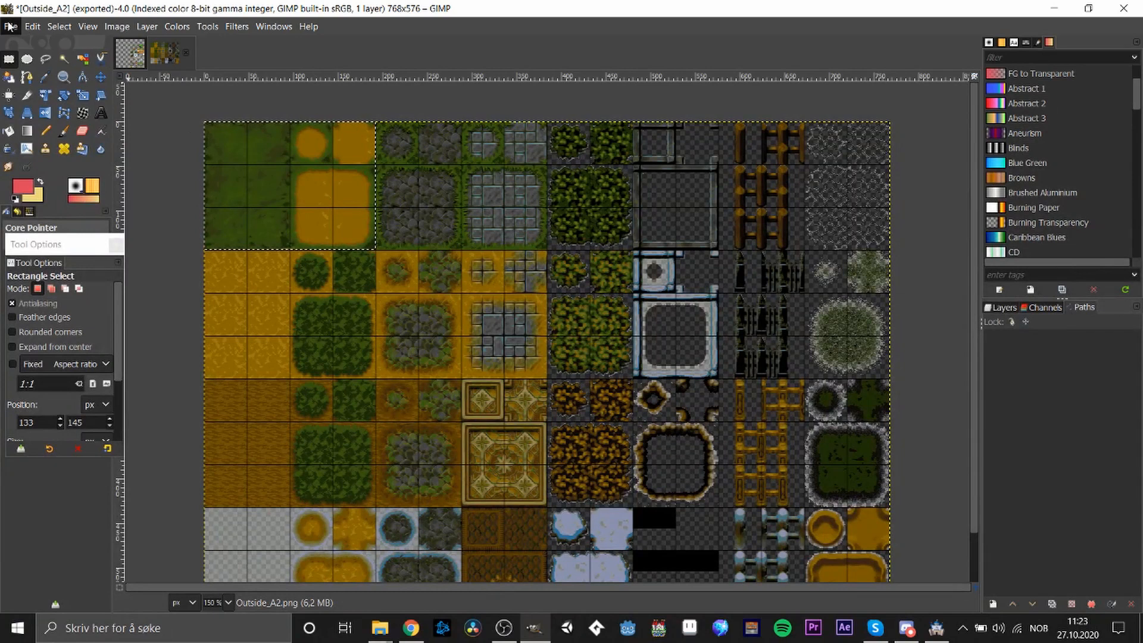
{"action": "left_click", "coordinate": [10, 27]}
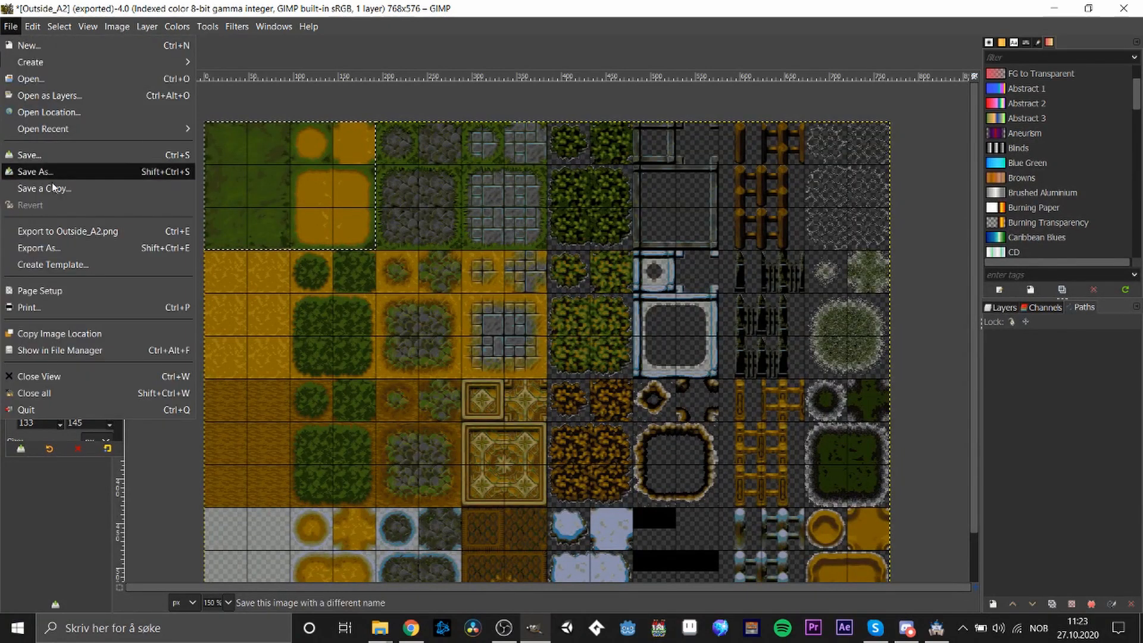
{"action": "left_click", "coordinate": [59, 248]}
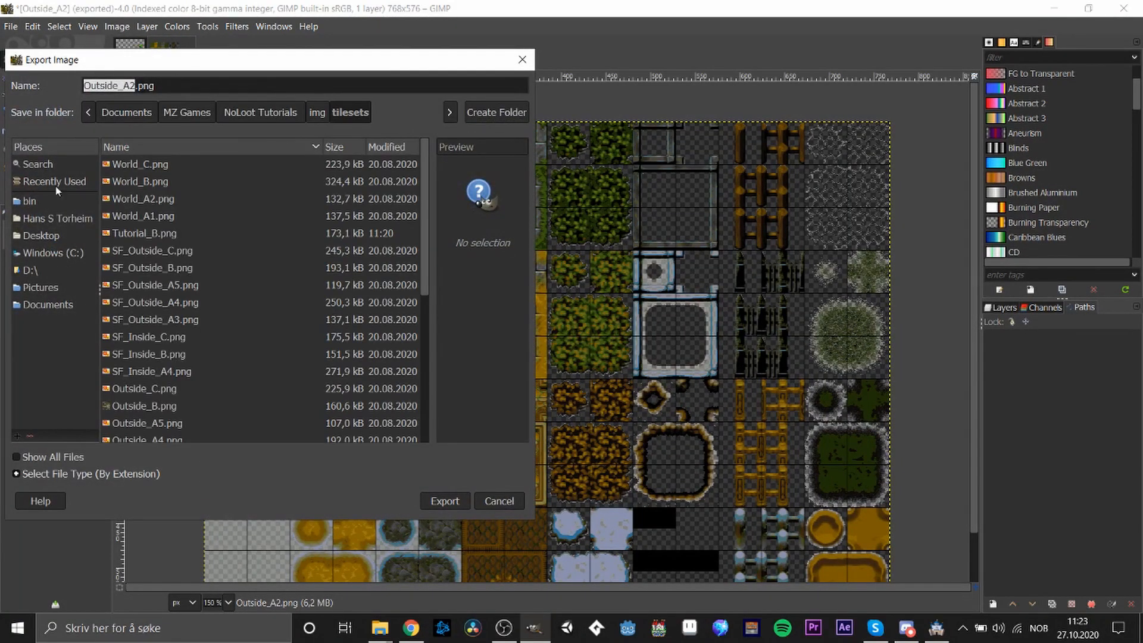
{"action": "left_click", "coordinate": [34, 234]}
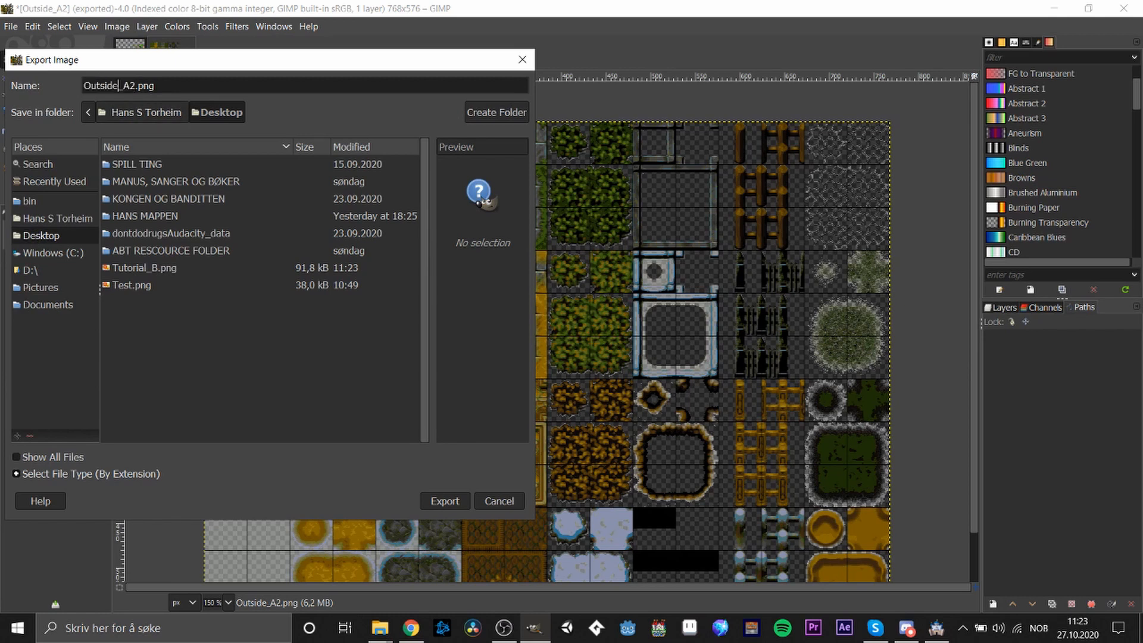
{"action": "type", "text": "Tut"}
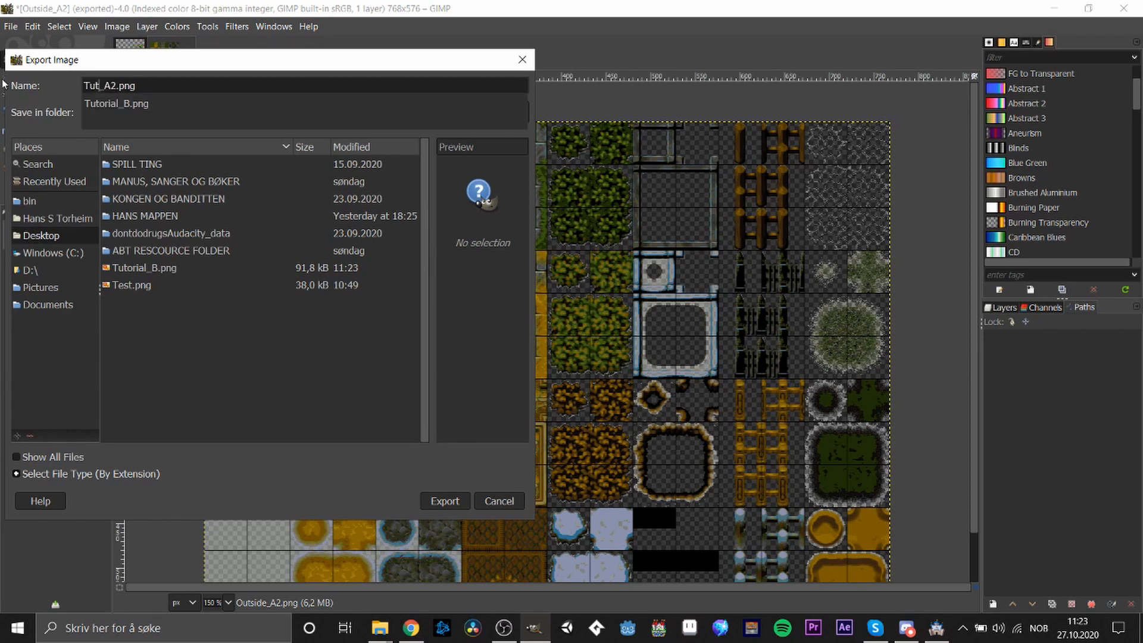
{"action": "type", "text": "orial"}
{"action": "key", "text": "Return"}
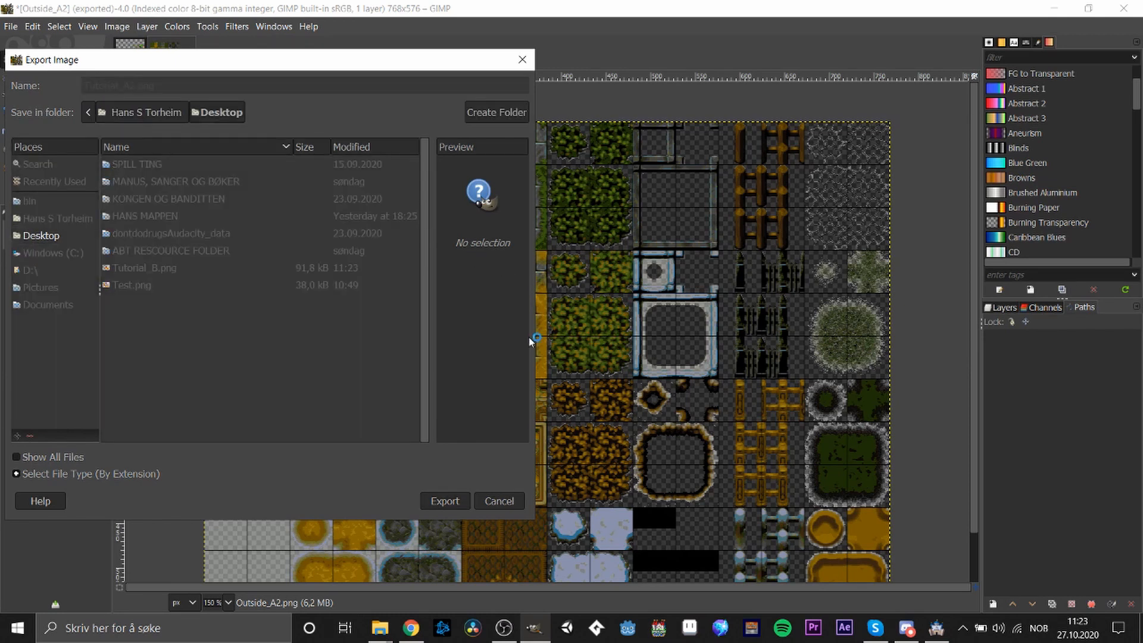
{"action": "left_click", "coordinate": [597, 458]}
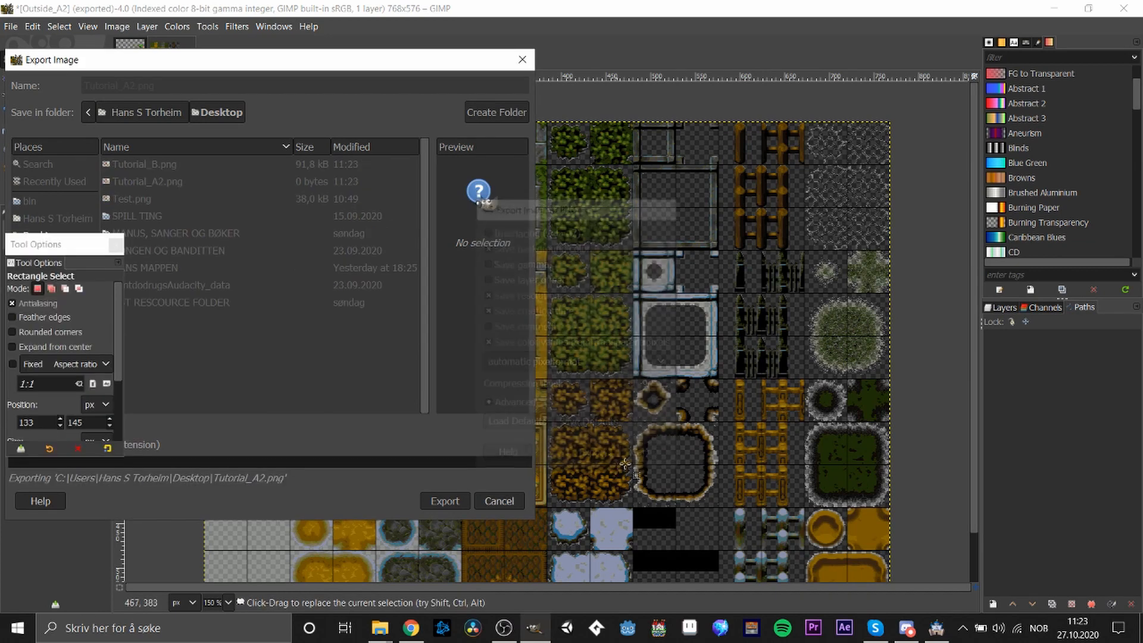
Switch to Discord and open the free-art channel of the A Broken Tale (NoLoot Studios) server
{"action": "left_click", "coordinate": [906, 628]}
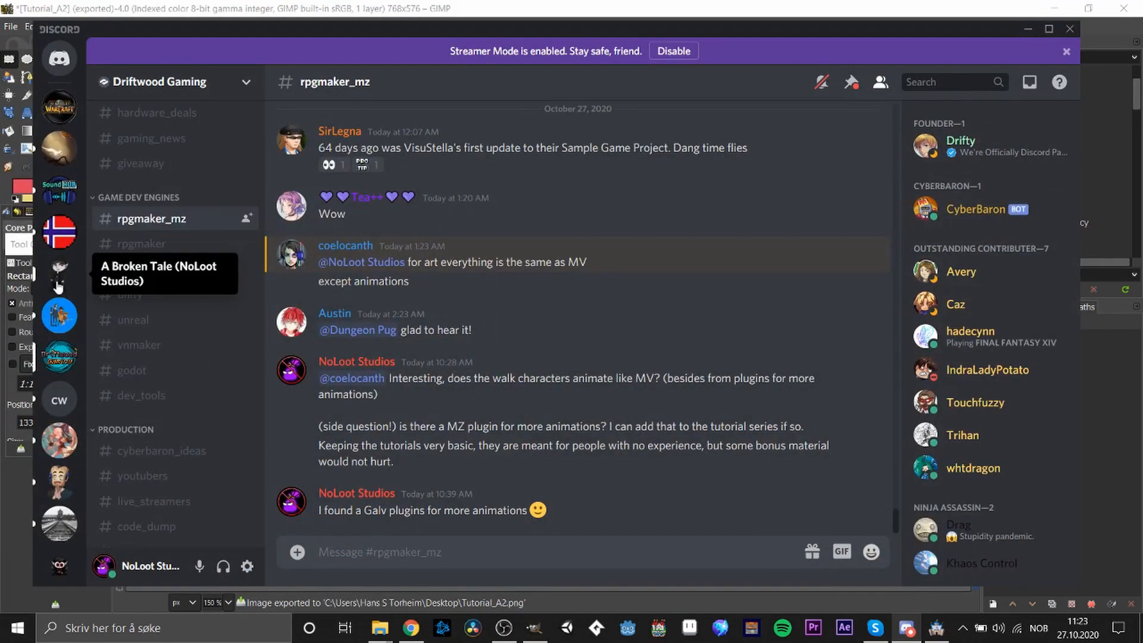
{"action": "left_click", "coordinate": [59, 275]}
{"action": "scroll", "coordinate": [232, 381], "scroll_direction": "down", "scroll_amount": 3}
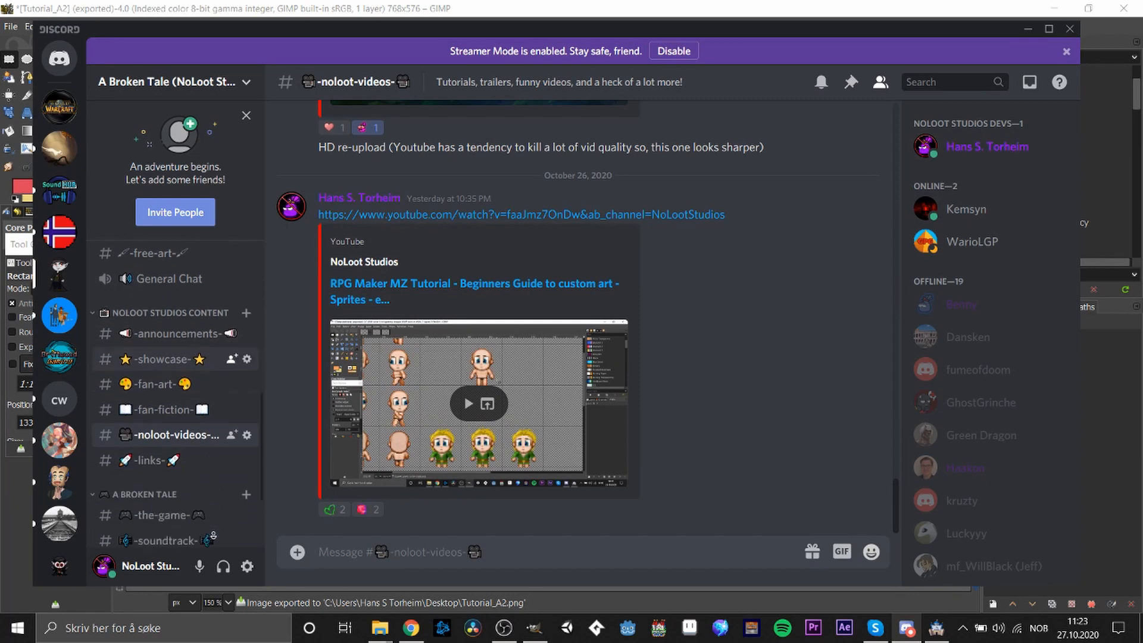
{"action": "scroll", "coordinate": [200, 510], "scroll_direction": "down", "scroll_amount": 2}
{"action": "scroll", "coordinate": [200, 511], "scroll_direction": "up", "scroll_amount": 5}
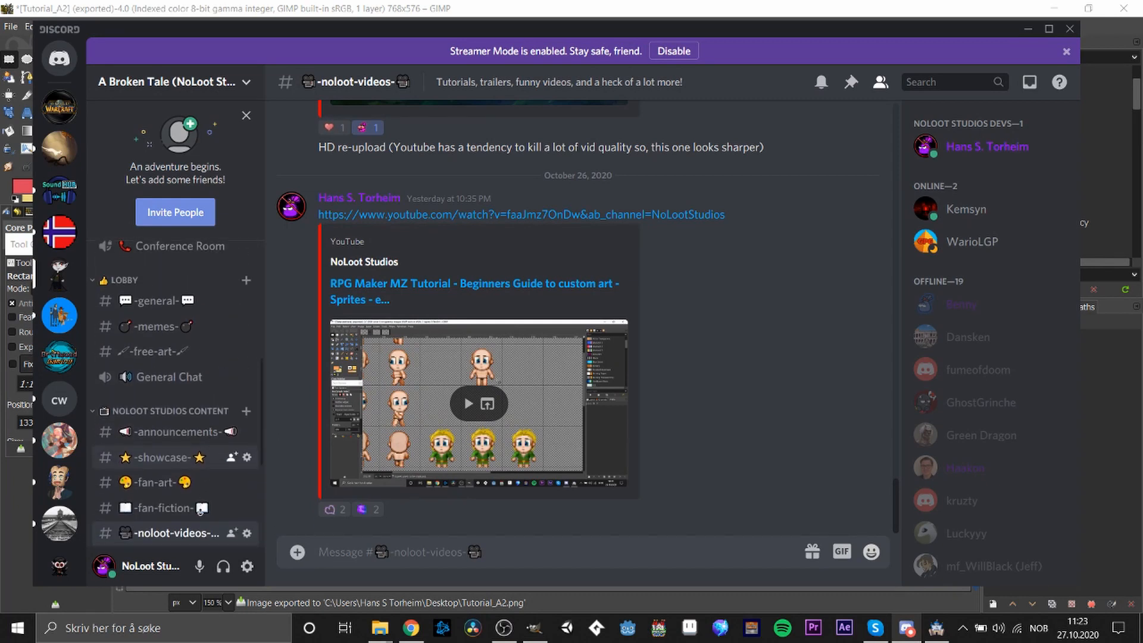
{"action": "scroll", "coordinate": [200, 510], "scroll_direction": "up", "scroll_amount": 5}
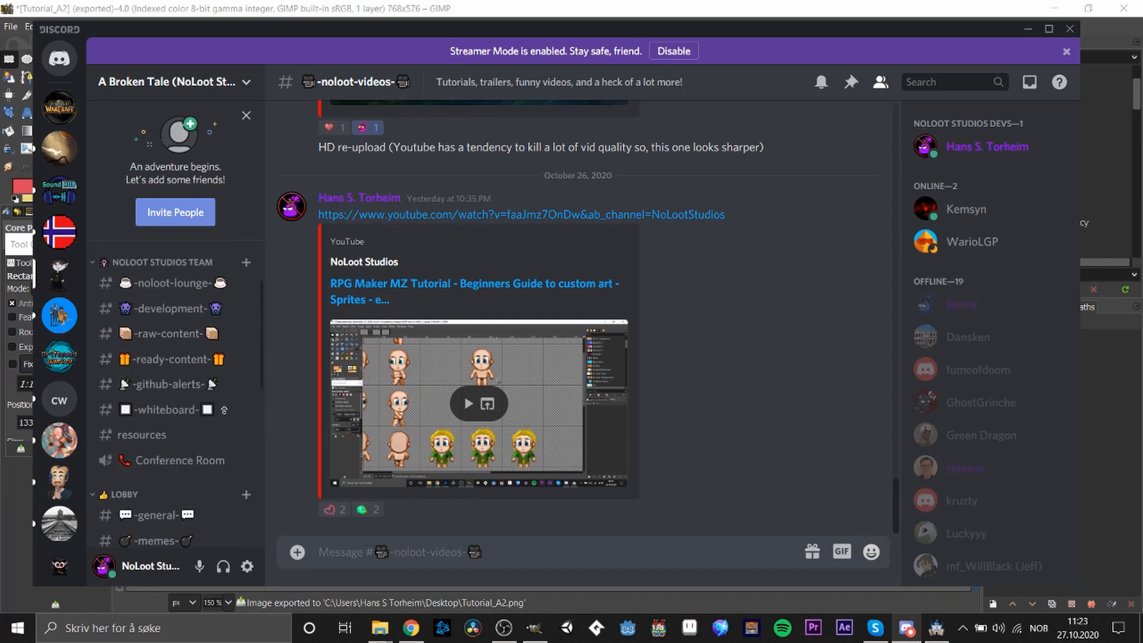
{"action": "scroll", "coordinate": [224, 409], "scroll_direction": "up", "scroll_amount": 3}
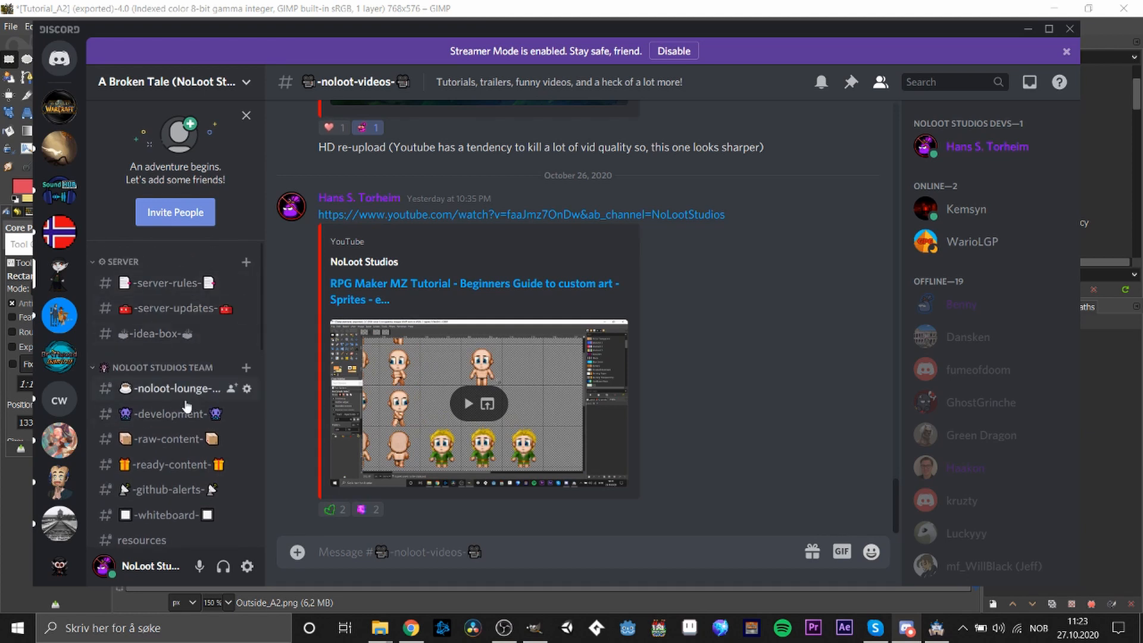
{"action": "scroll", "coordinate": [189, 436], "scroll_direction": "down", "scroll_amount": 2}
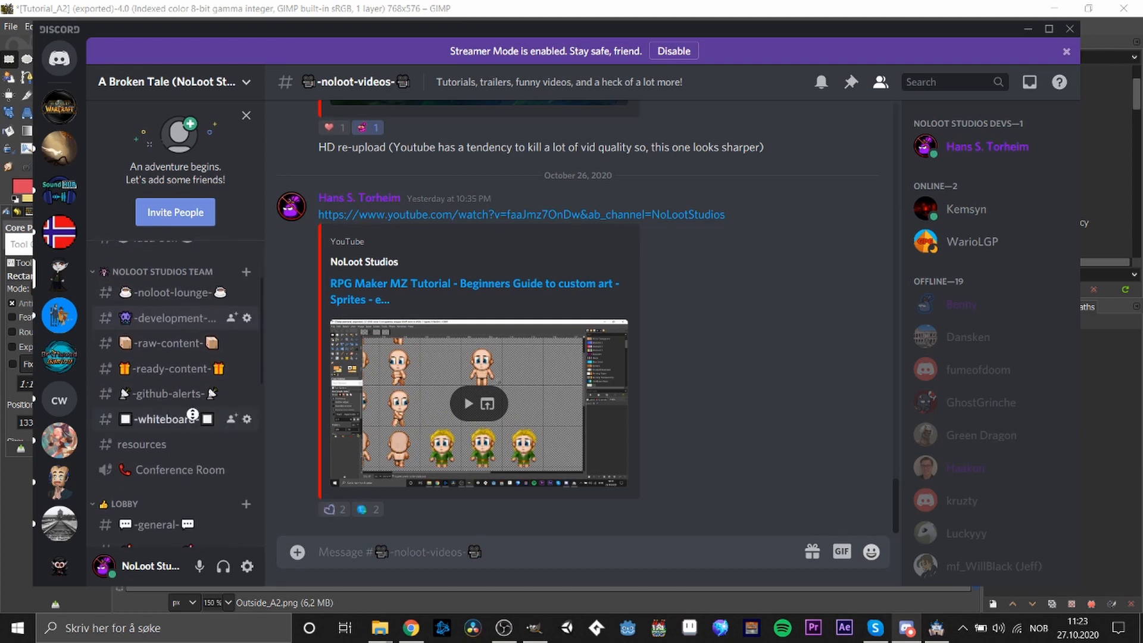
{"action": "scroll", "coordinate": [204, 417], "scroll_direction": "down", "scroll_amount": 4}
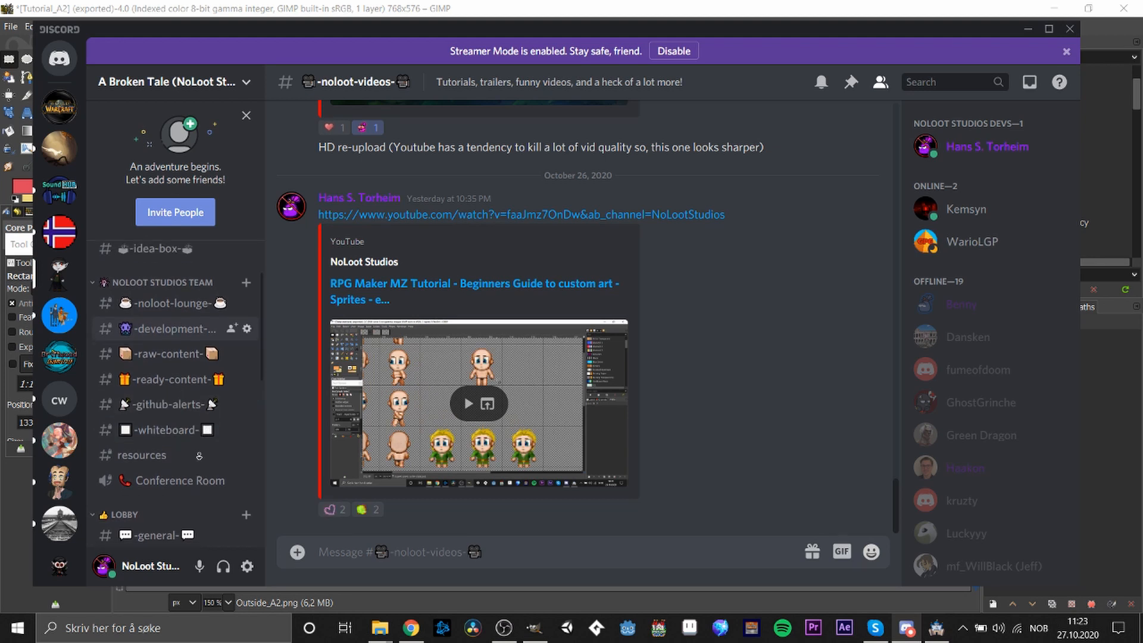
{"action": "left_click", "coordinate": [158, 387]}
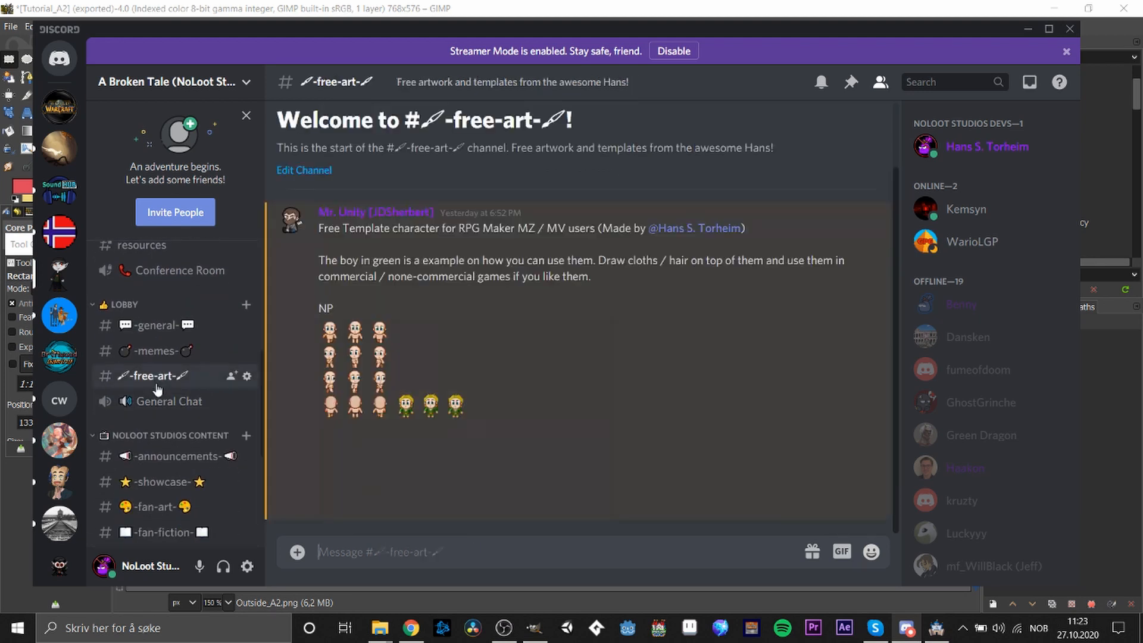
Upload Tutorial_A2 and Tutorial_B from the Desktop to the free-art channel without a comment
{"action": "left_click", "coordinate": [298, 554]}
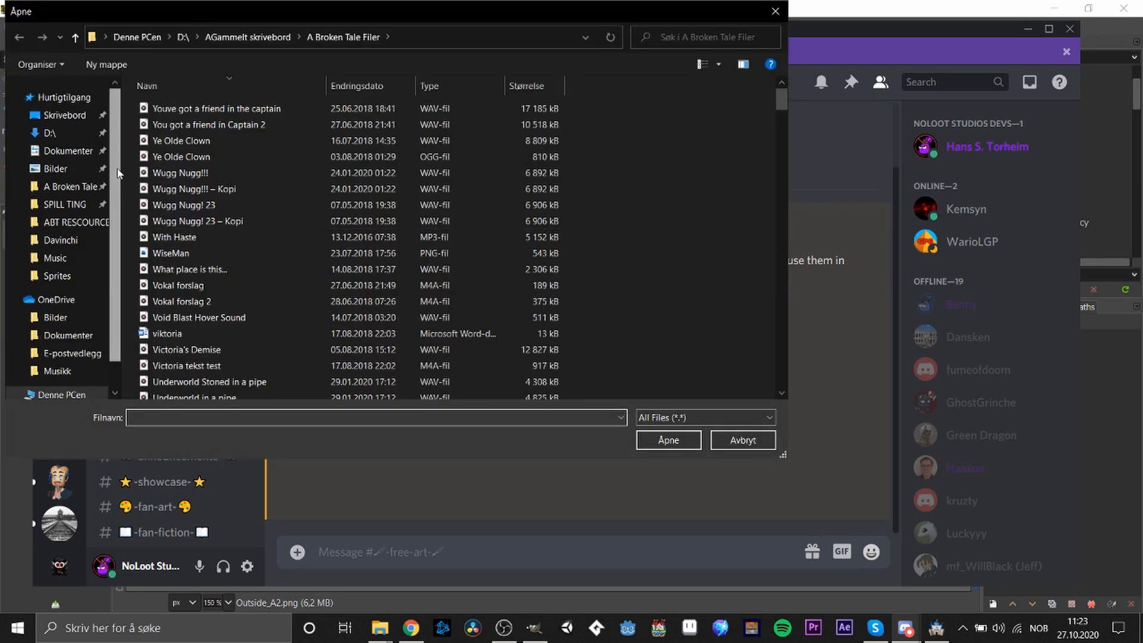
{"action": "left_click", "coordinate": [64, 115]}
{"action": "left_click", "coordinate": [192, 225]}
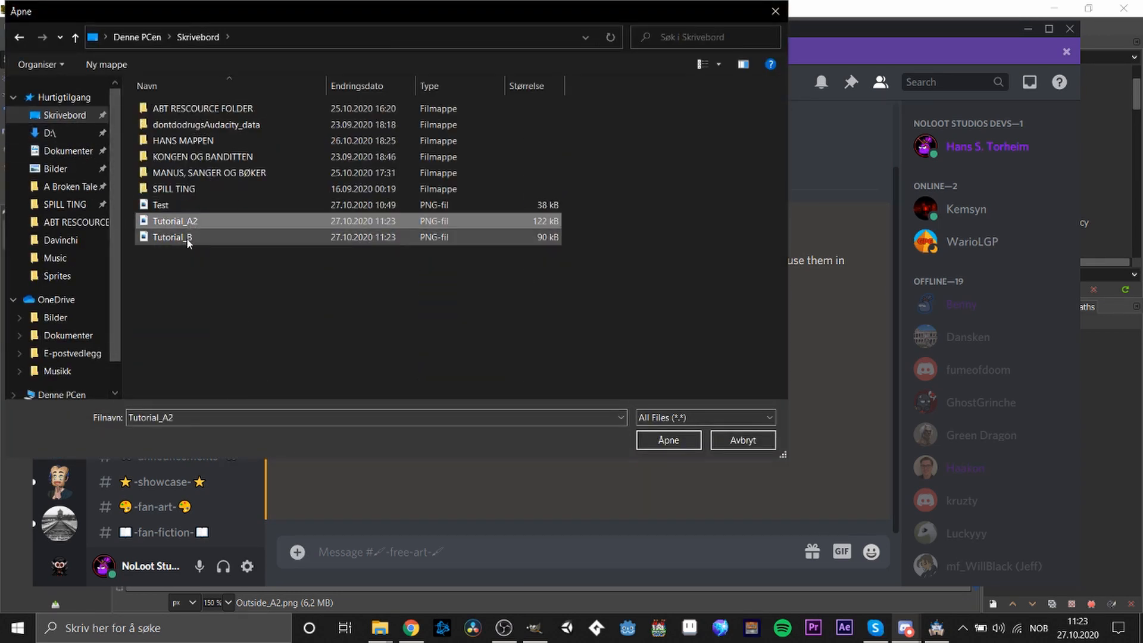
{"action": "left_click", "coordinate": [188, 242], "text": "shift"}
{"action": "left_click", "coordinate": [669, 440]}
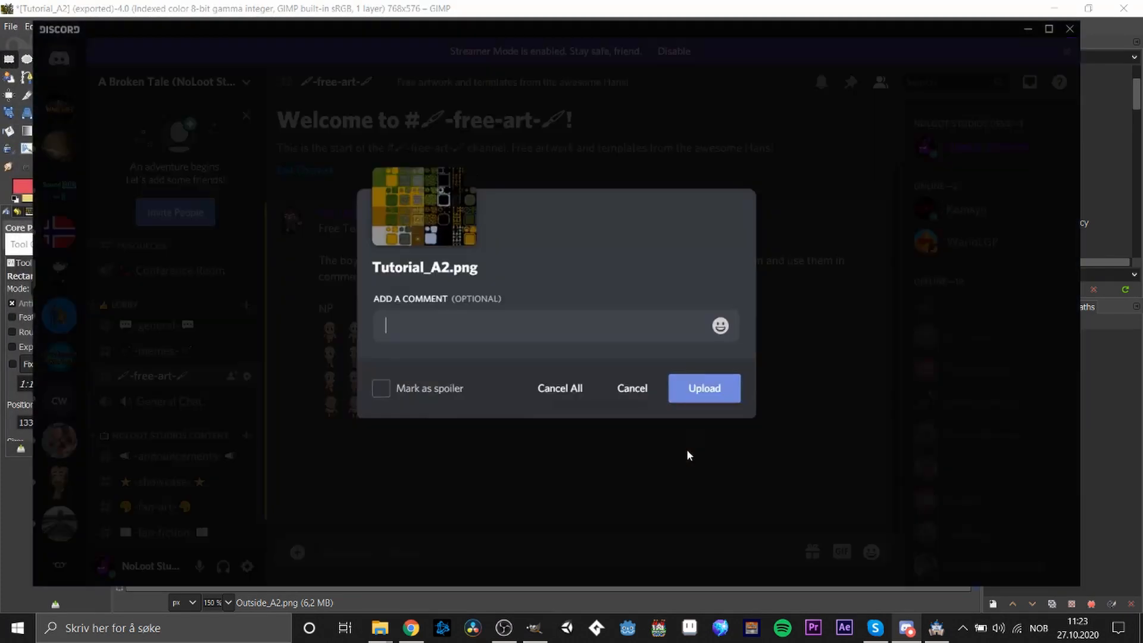
{"action": "left_click", "coordinate": [702, 388]}
{"action": "left_click", "coordinate": [702, 388]}
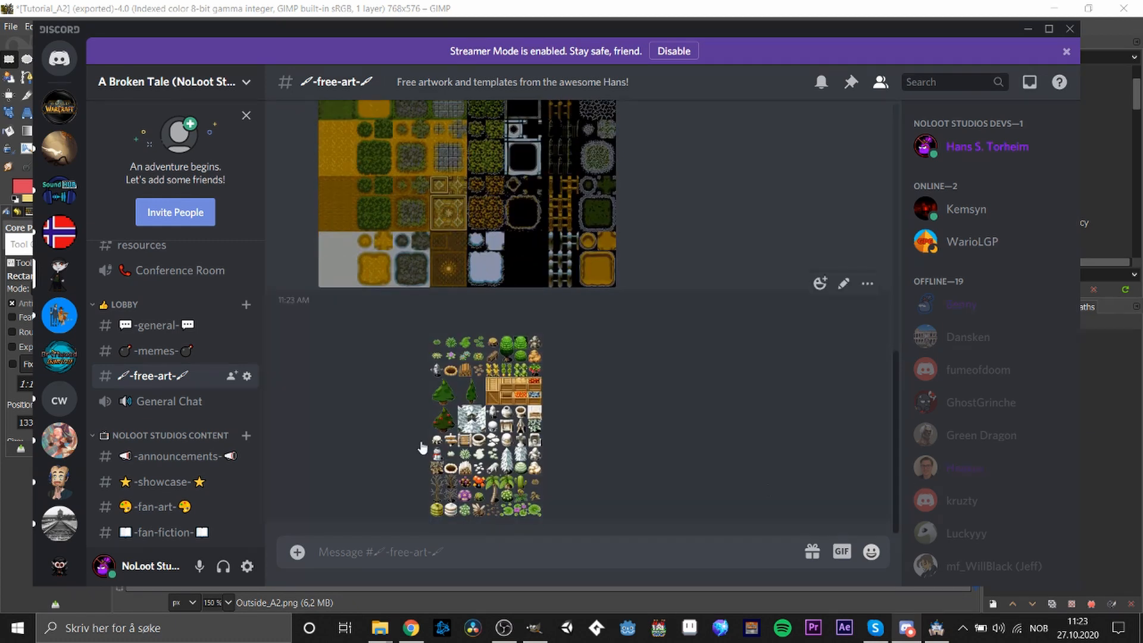
View the posted Tutorial_B tilesheet enlarged, then close the preview
{"action": "left_click", "coordinate": [471, 433]}
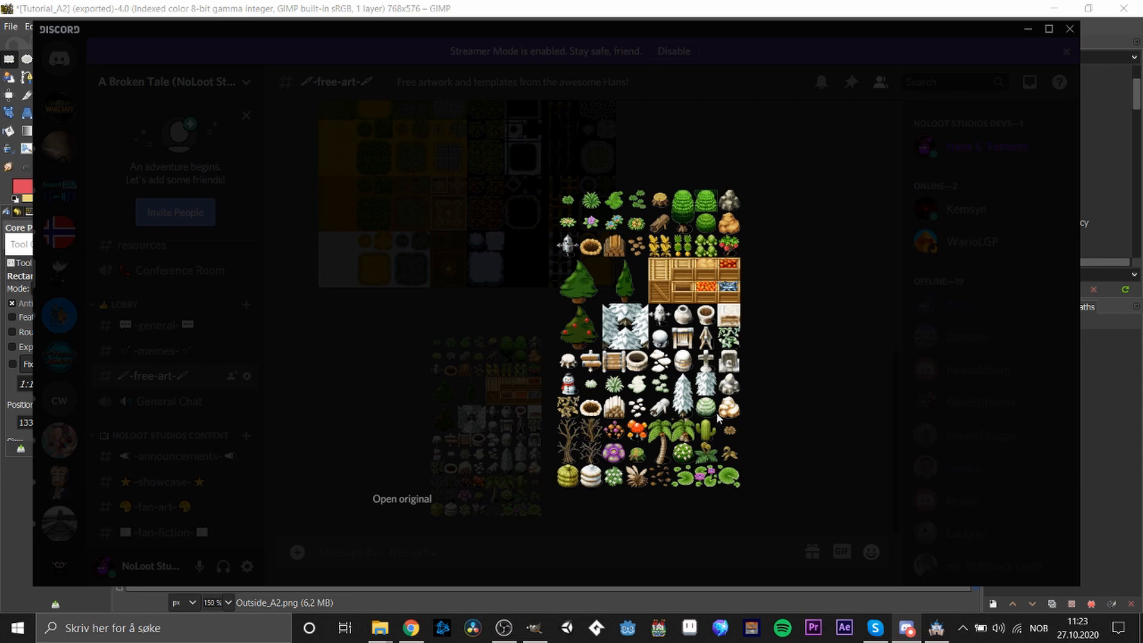
{"action": "left_click", "coordinate": [442, 280]}
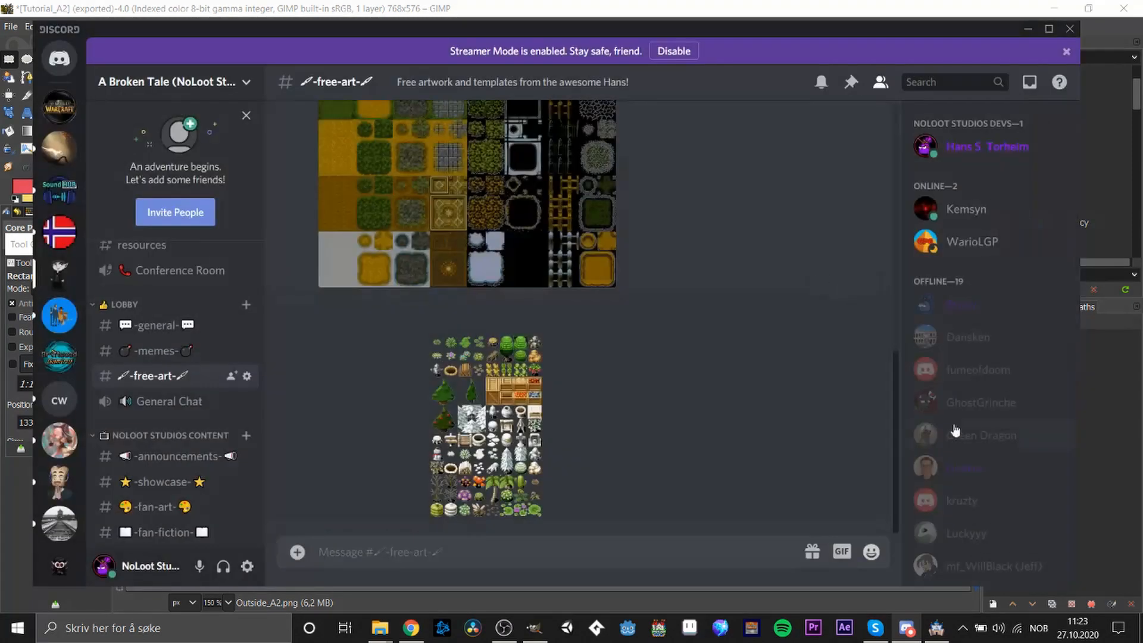
{"action": "mouse_move", "coordinate": [895, 449]}
{"action": "left_mouse_down"}
{"action": "mouse_move", "coordinate": [904, 412]}
{"action": "mouse_move", "coordinate": [902, 459]}
{"action": "left_mouse_up"}
Minimize the Discord, GIMP and RPG Maker MZ windows to reveal the desktop
{"action": "left_click", "coordinate": [1028, 29]}
{"action": "left_click", "coordinate": [1053, 9]}
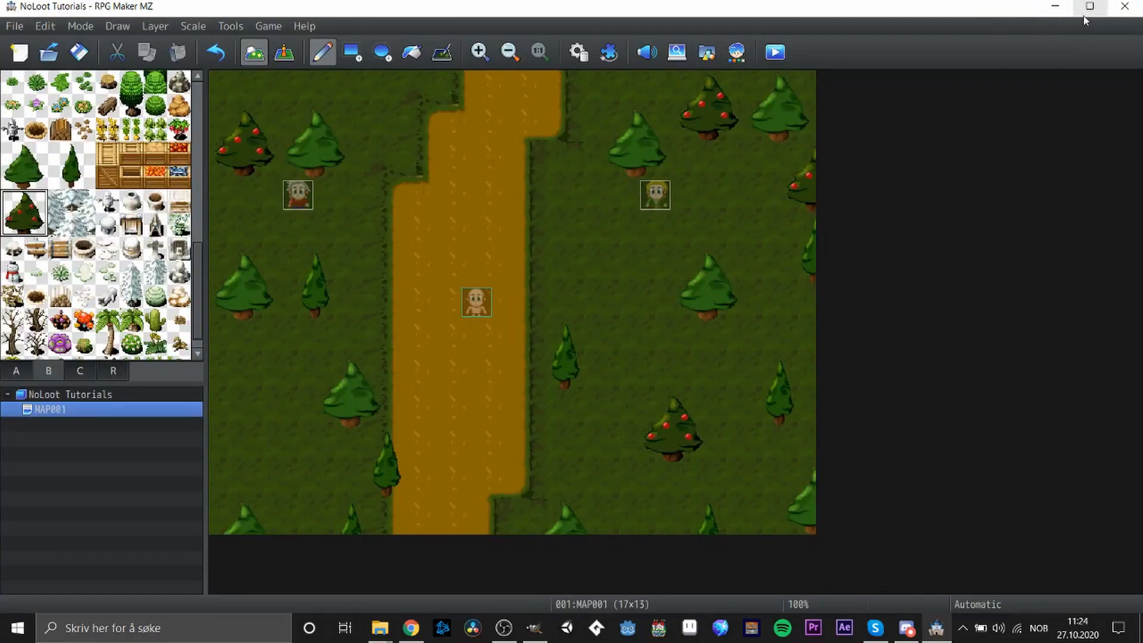
{"action": "left_click", "coordinate": [1053, 8]}
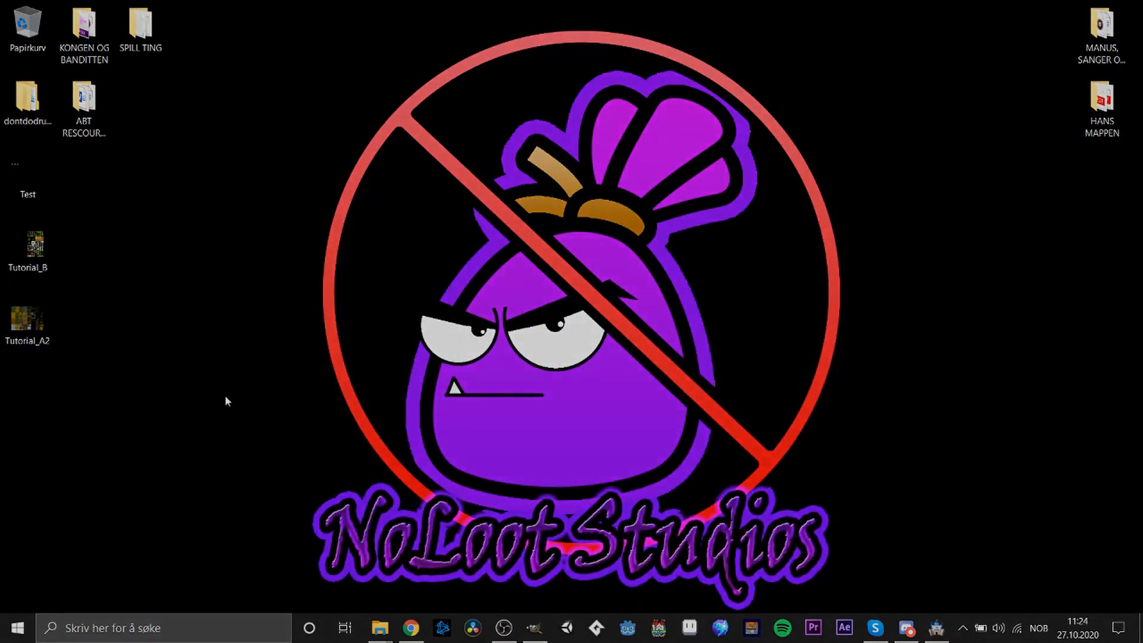